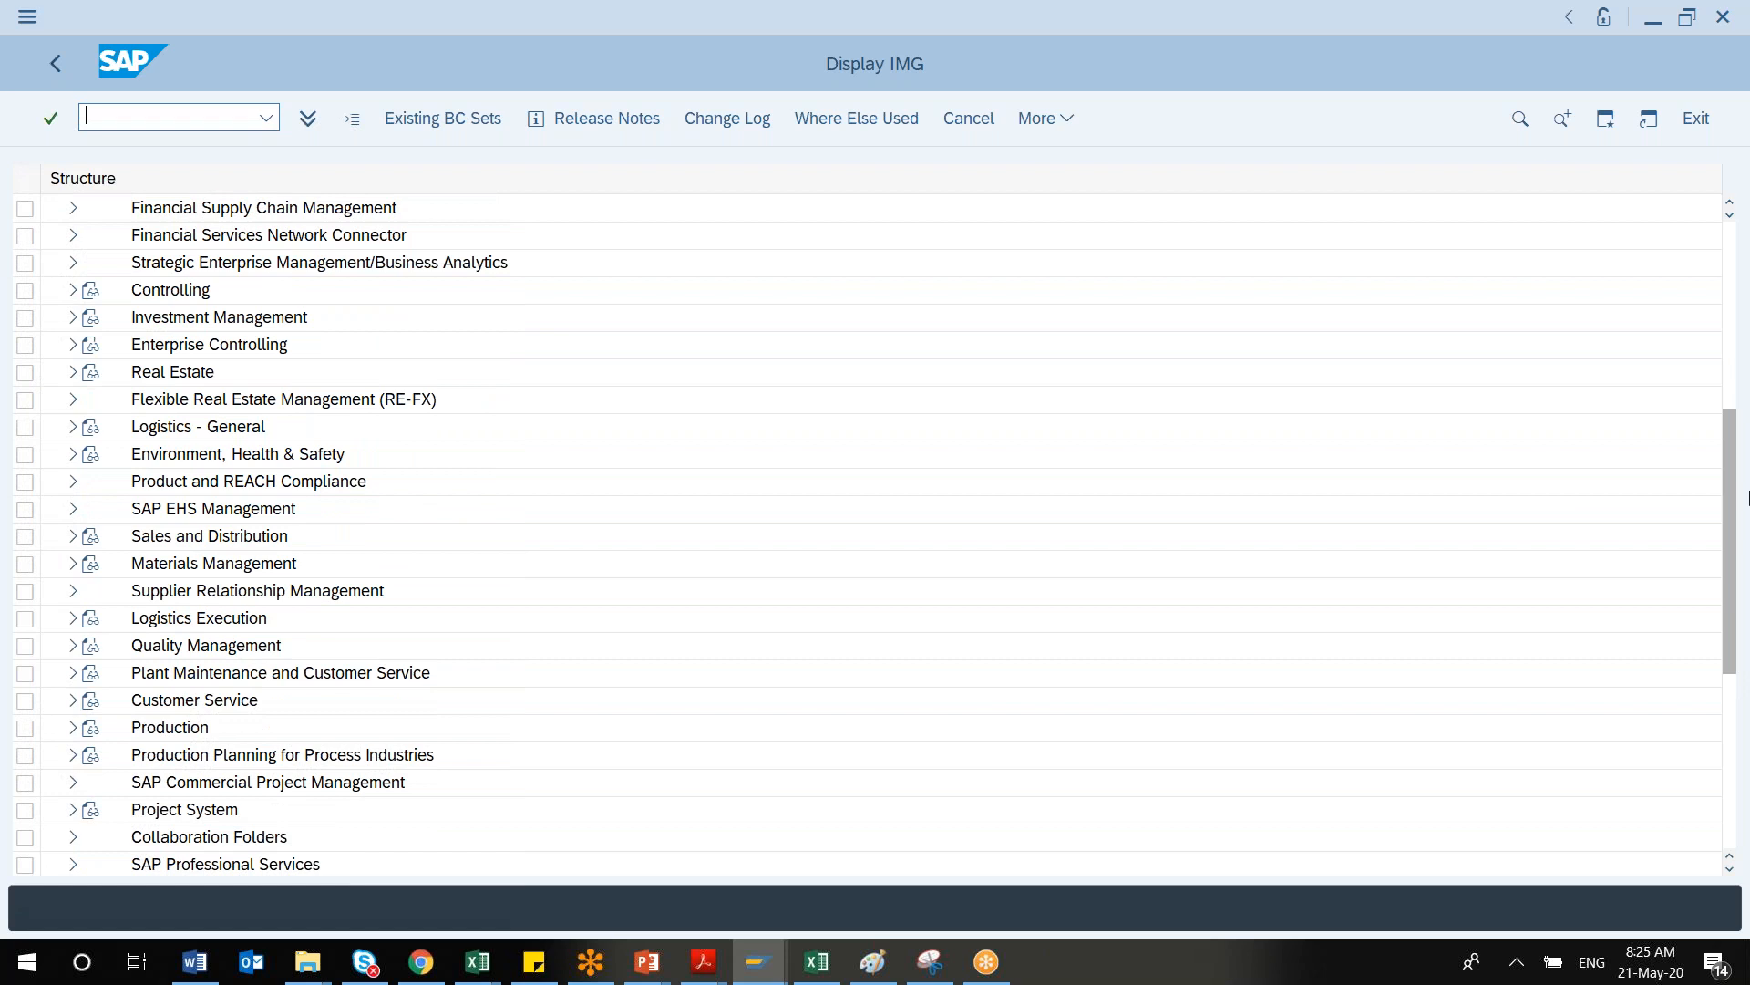
Expand Personnel Management, Compensation Management and its Basic Settings in the IMG structure to view the configuration activities
left_click_drag(1748, 508, 1747, 632)
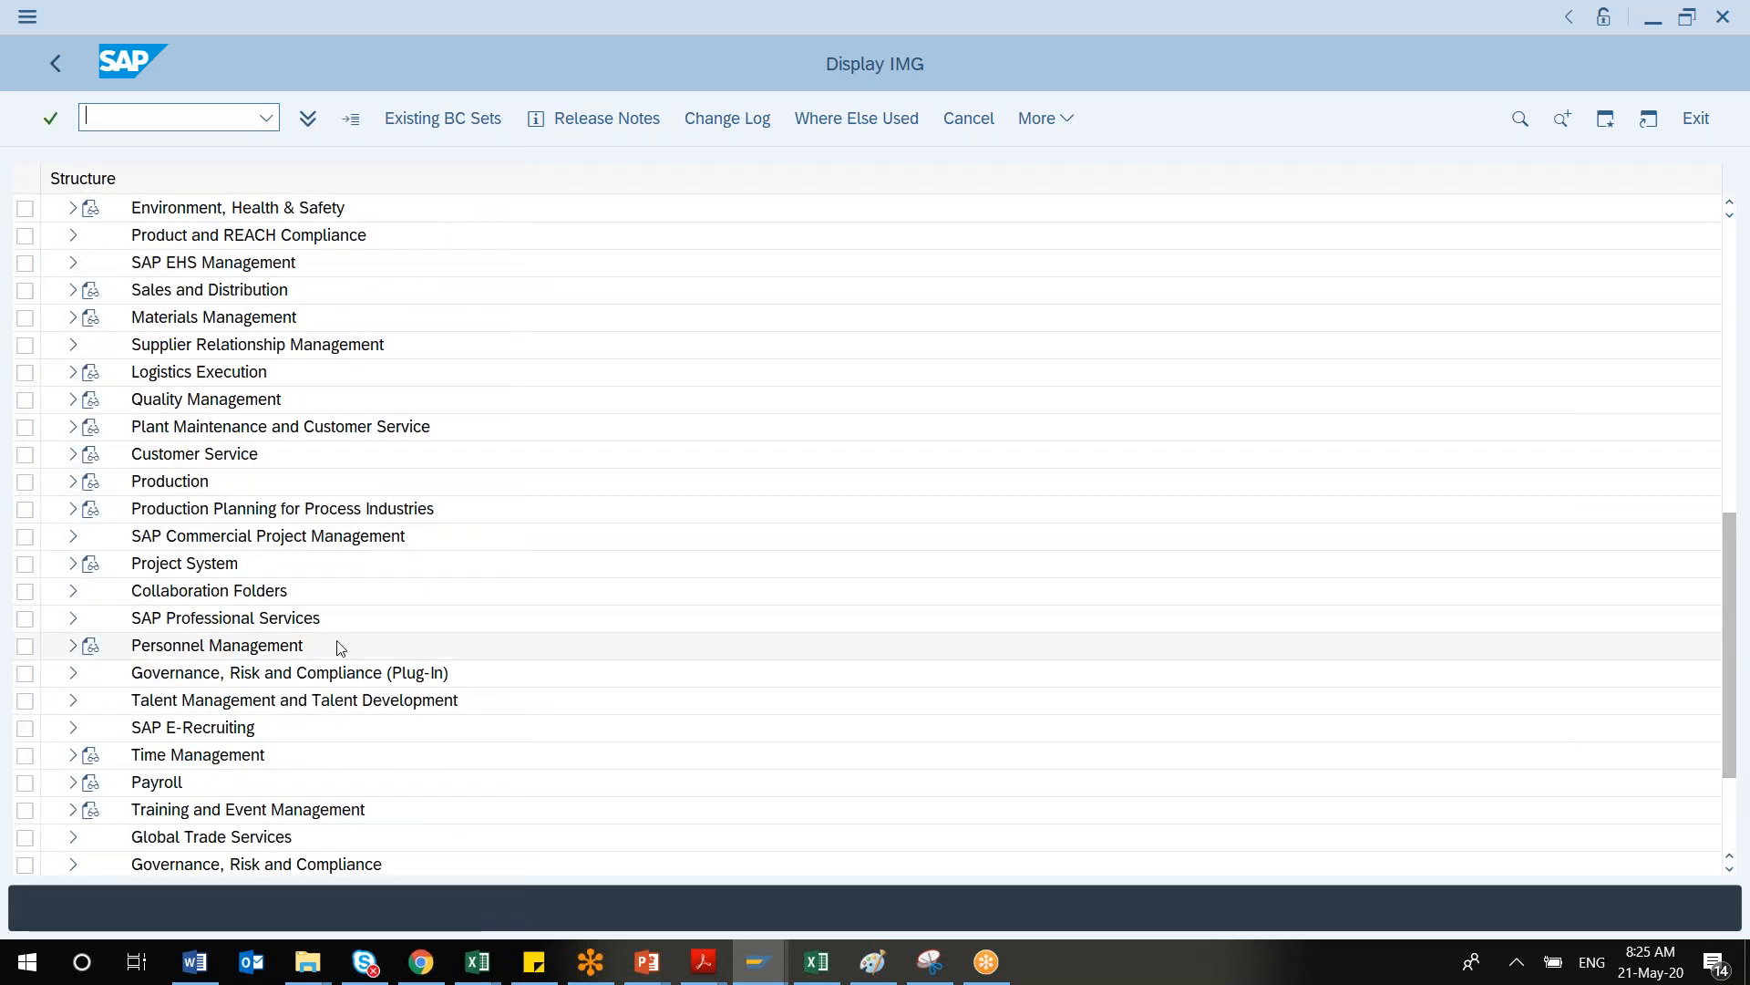
left_click(72, 645)
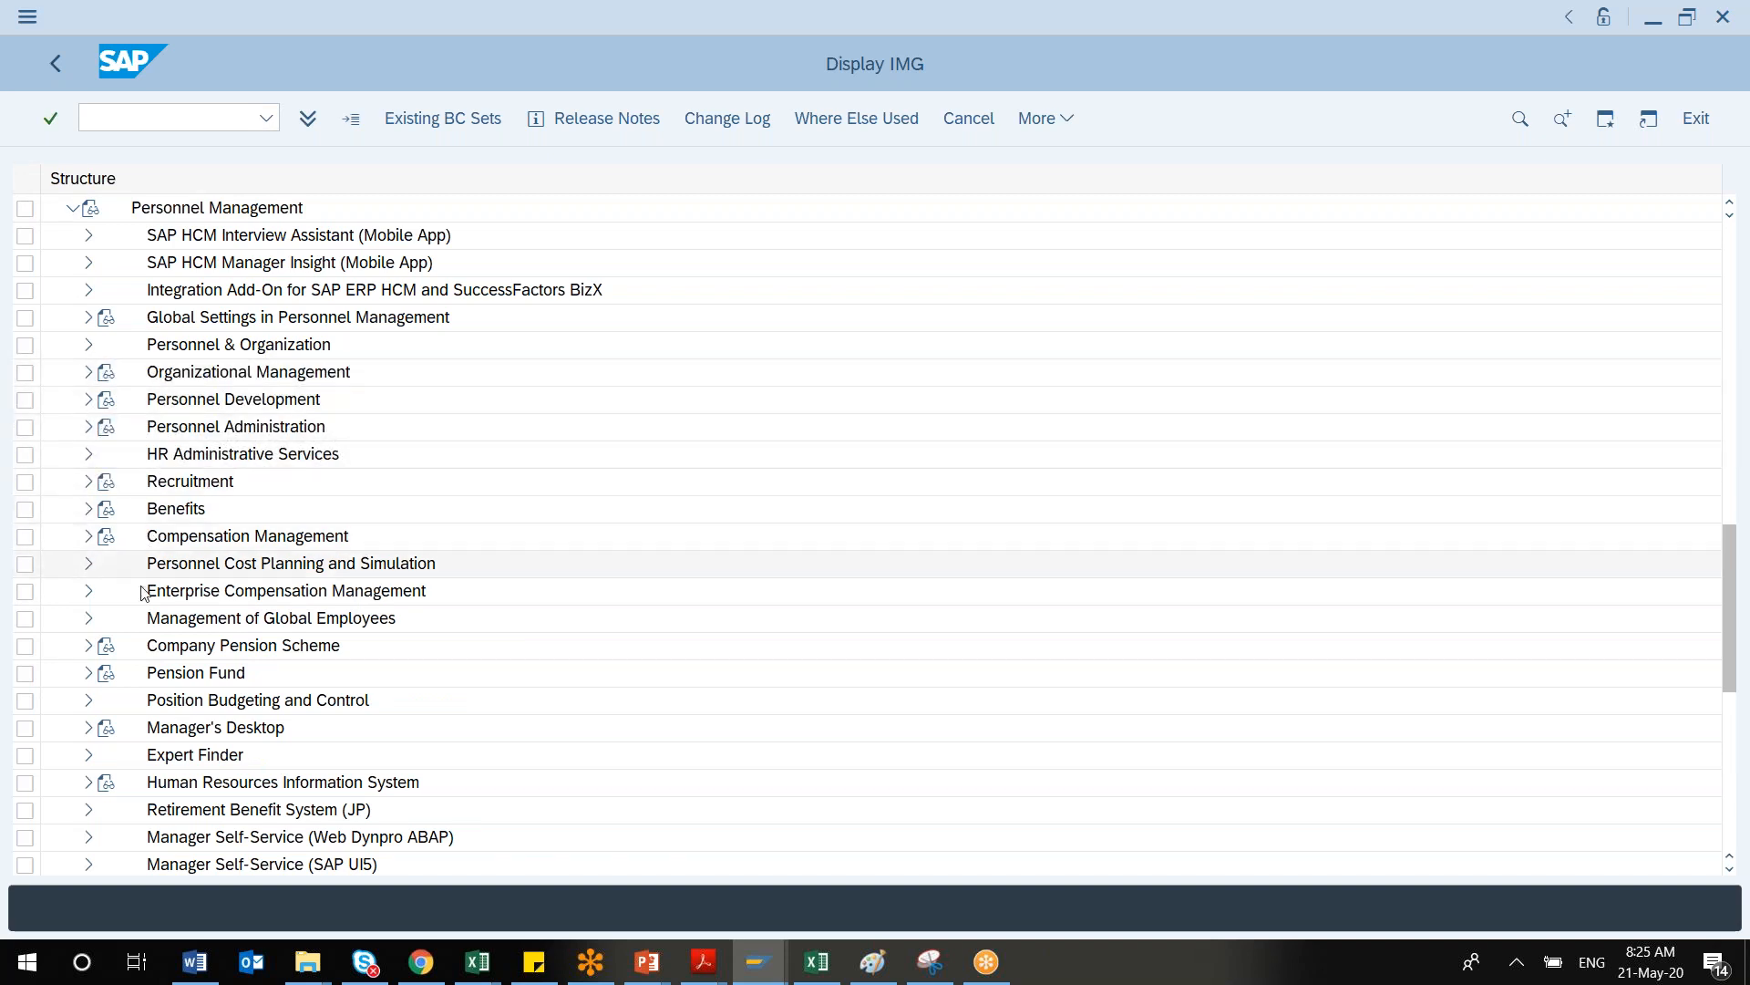
left_click(91, 538)
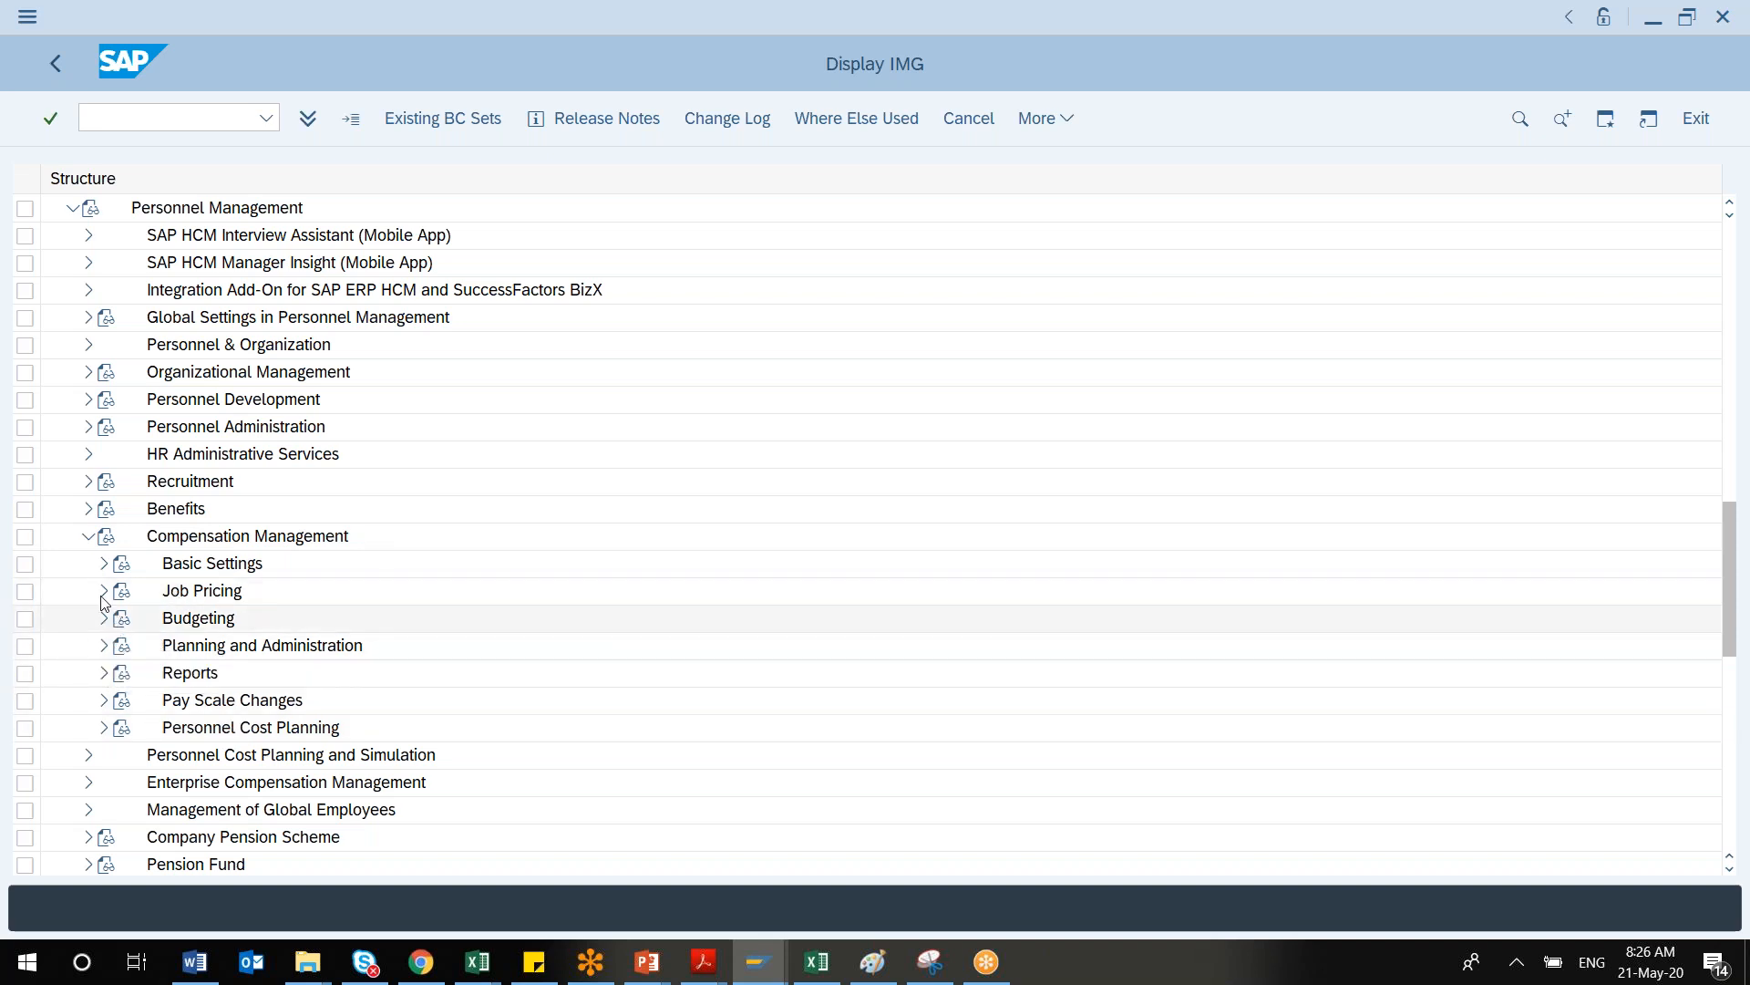
left_click(104, 564)
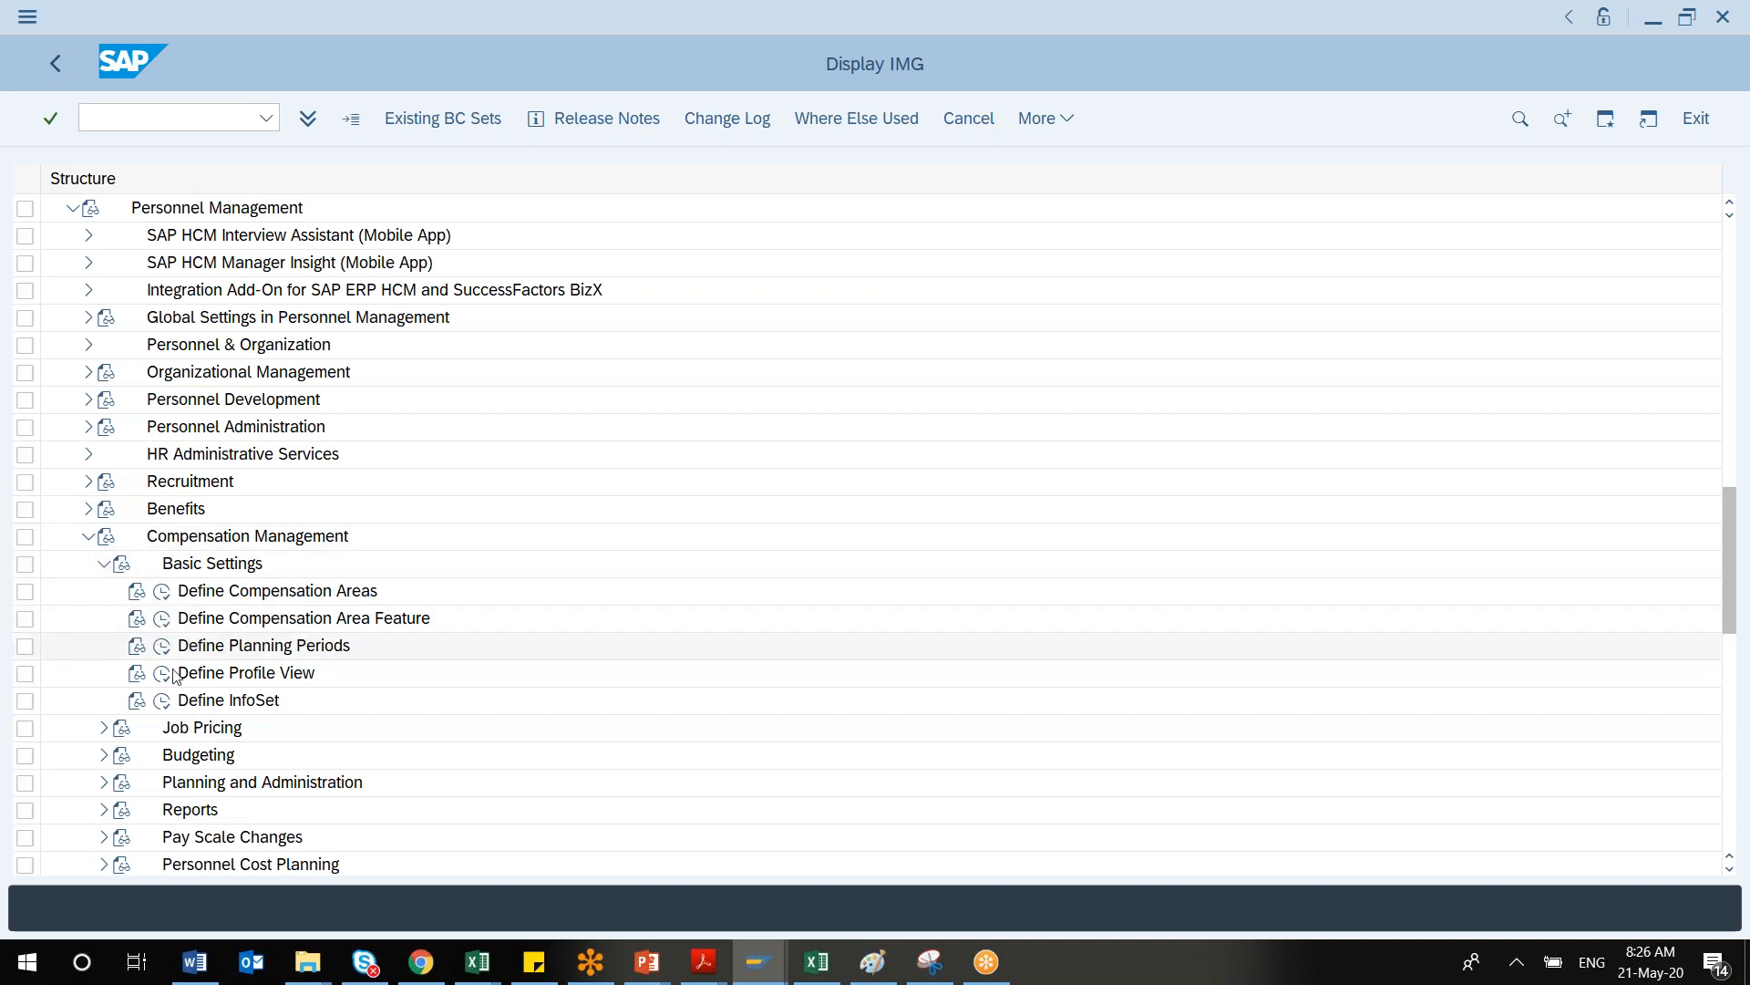
Expand Job Pricing, Budgeting, Planning and Administration, and Reports under Compensation Management to view their activities
left_click(102, 735)
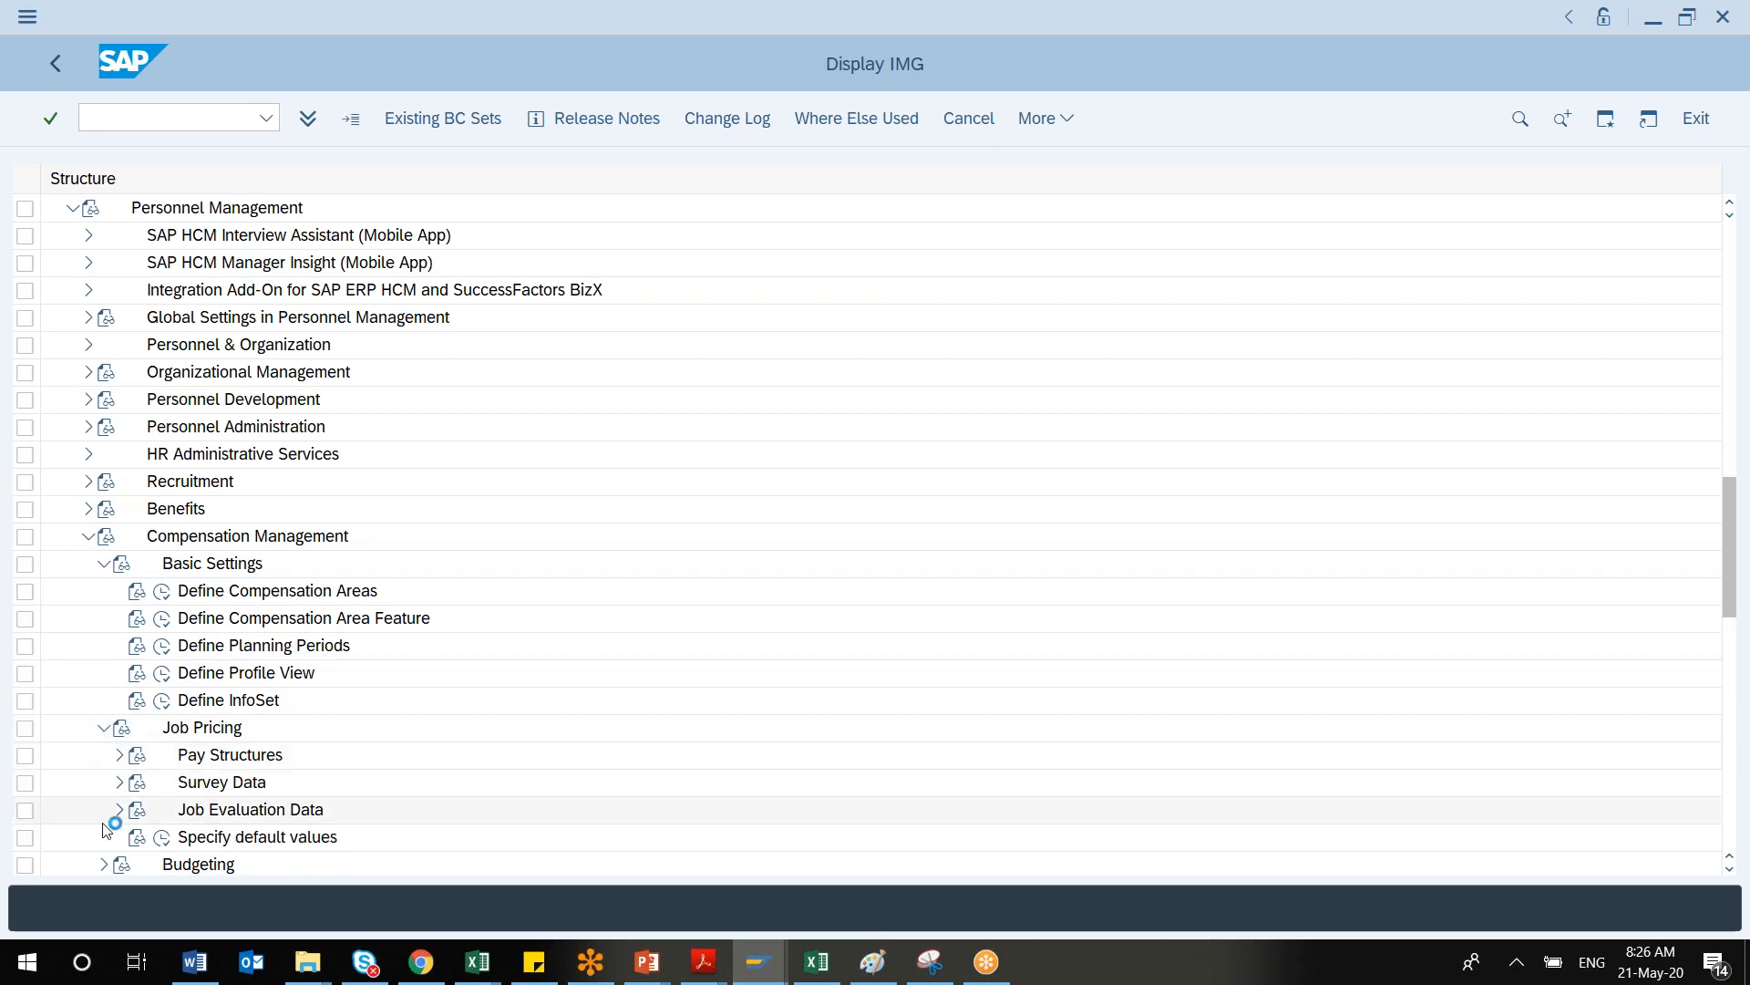
left_click(103, 863)
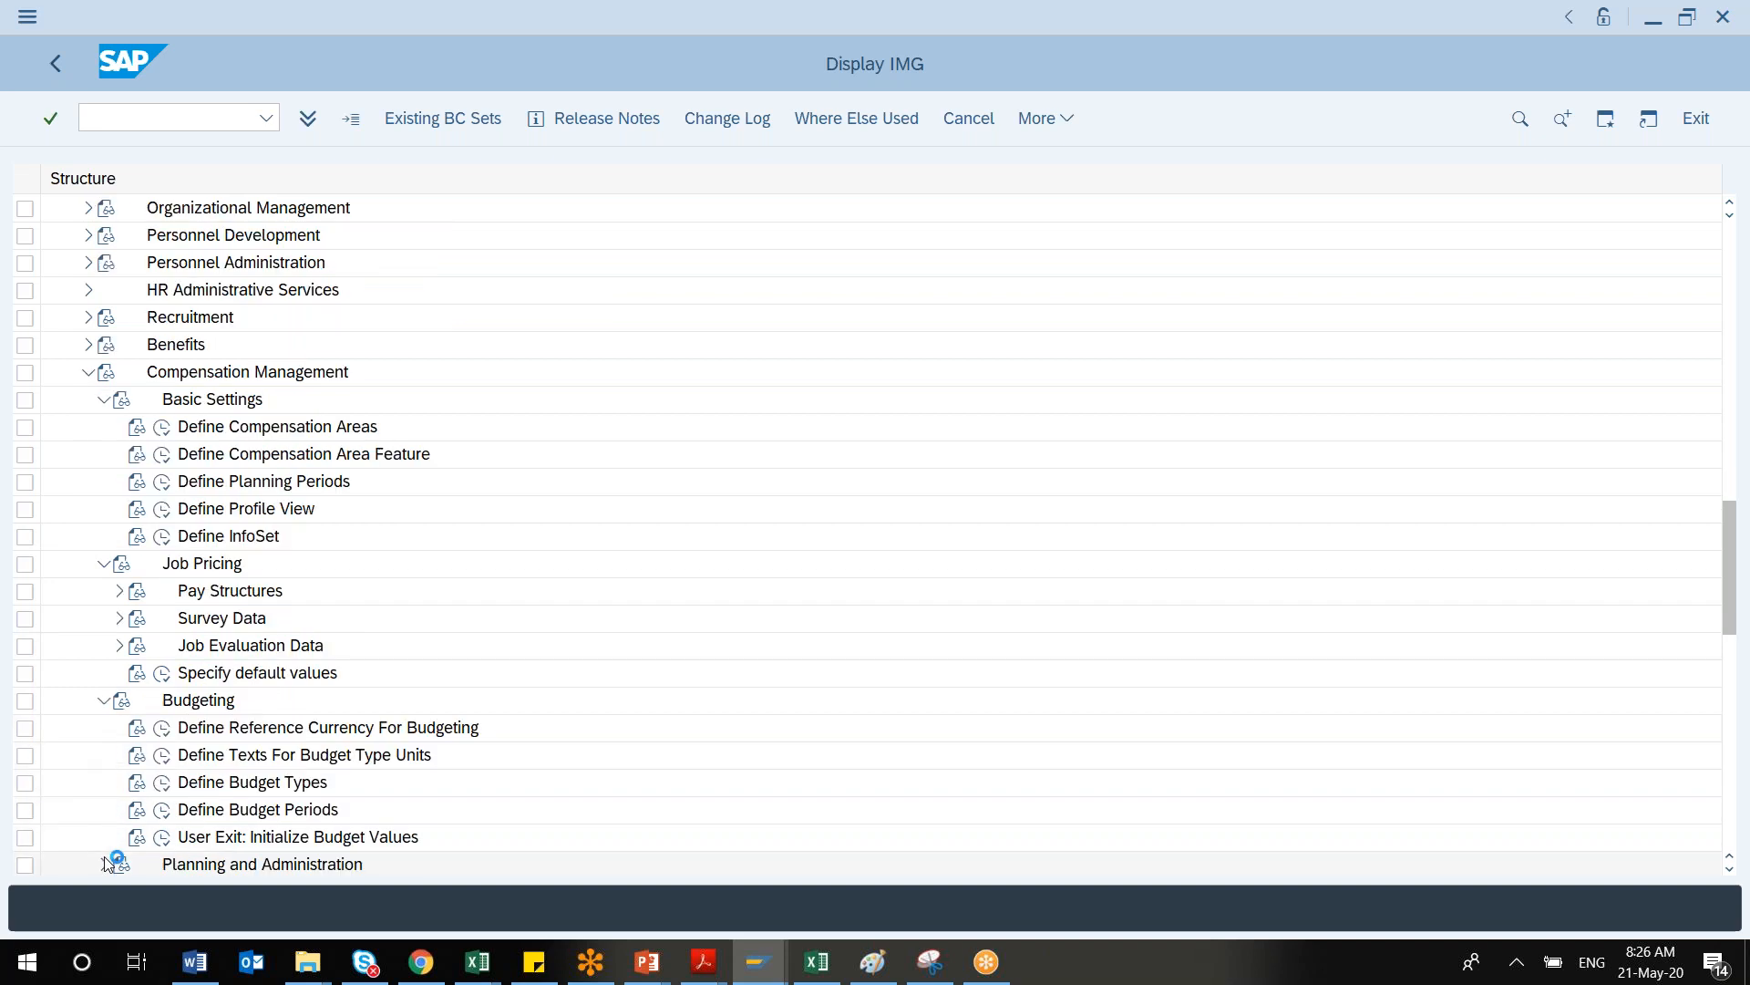
left_click(104, 864)
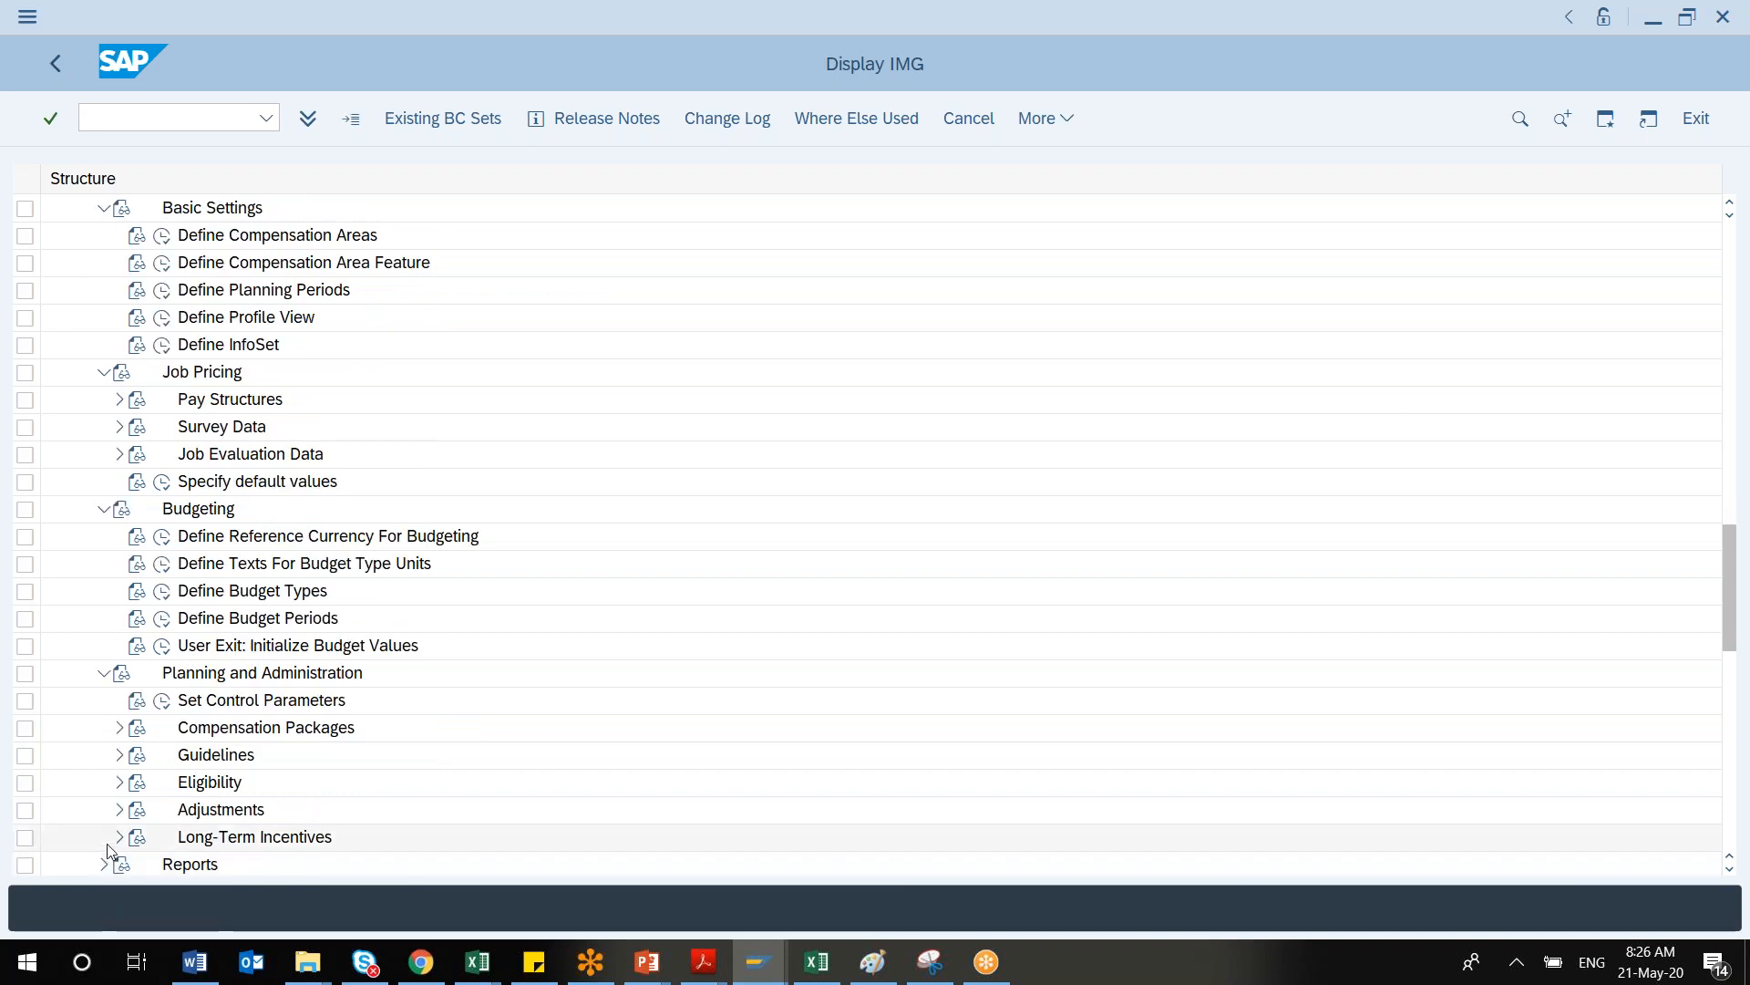
left_click(104, 864)
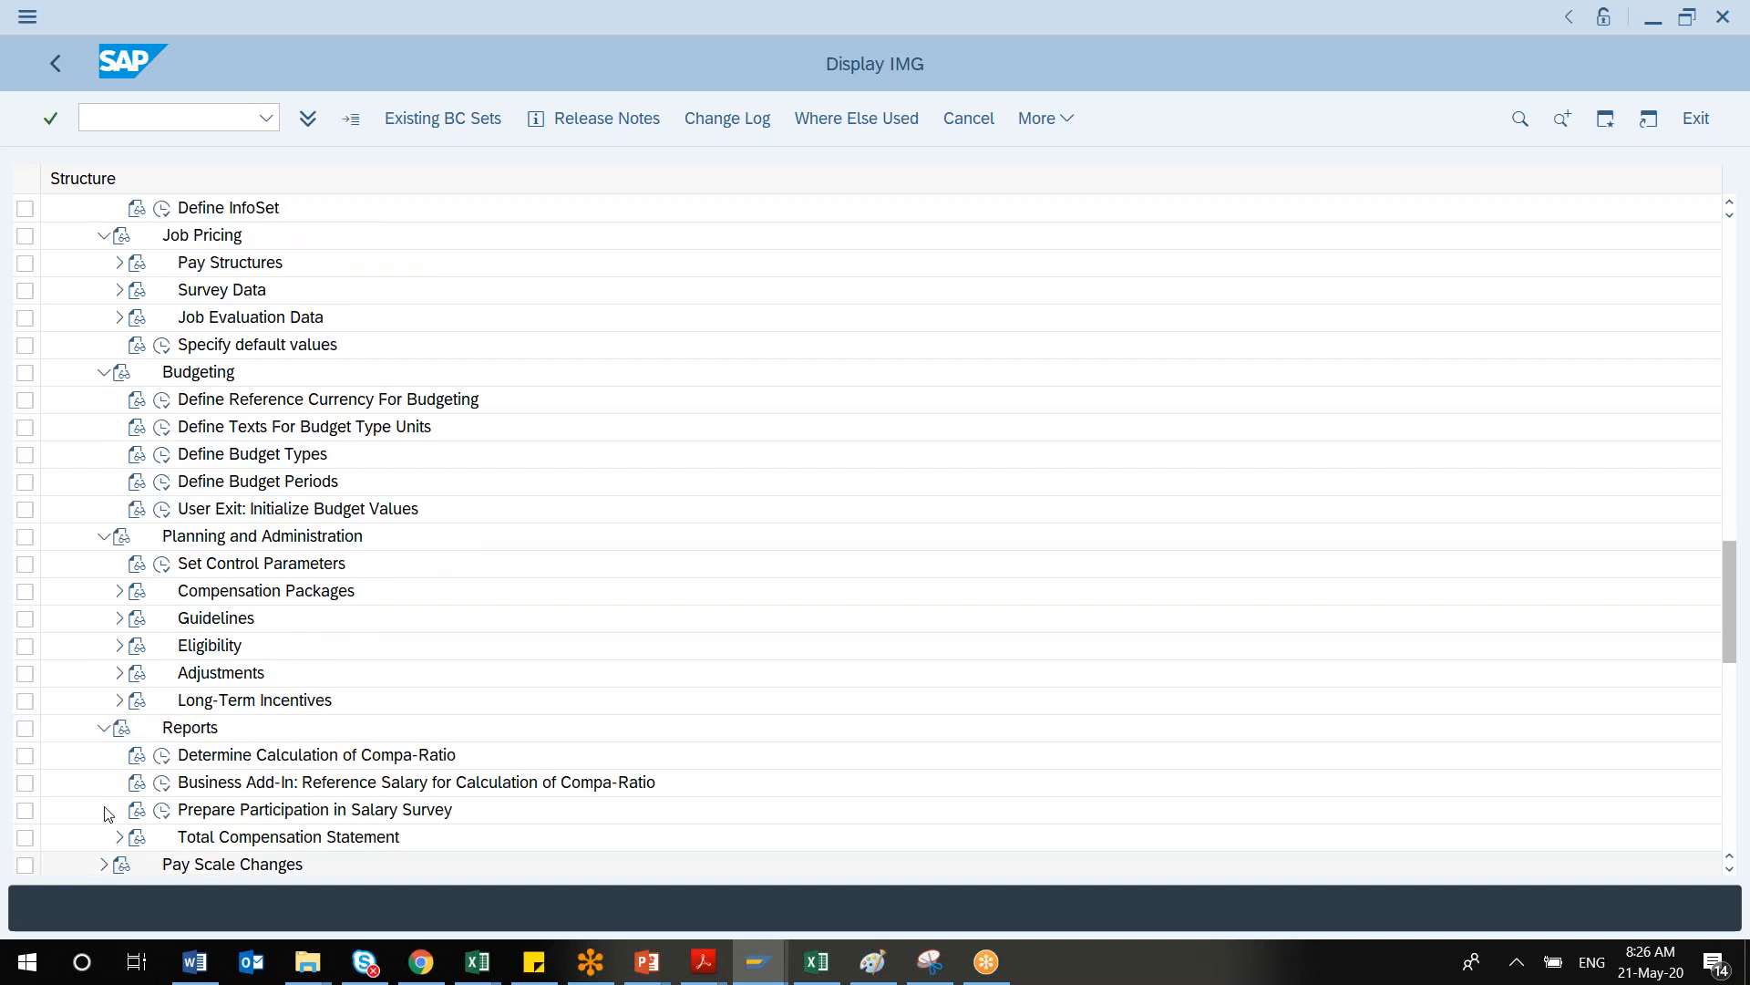
Collapse the Reports, Planning and Administration, Budgeting, and Job Pricing nodes under Compensation Management
left_click(102, 727)
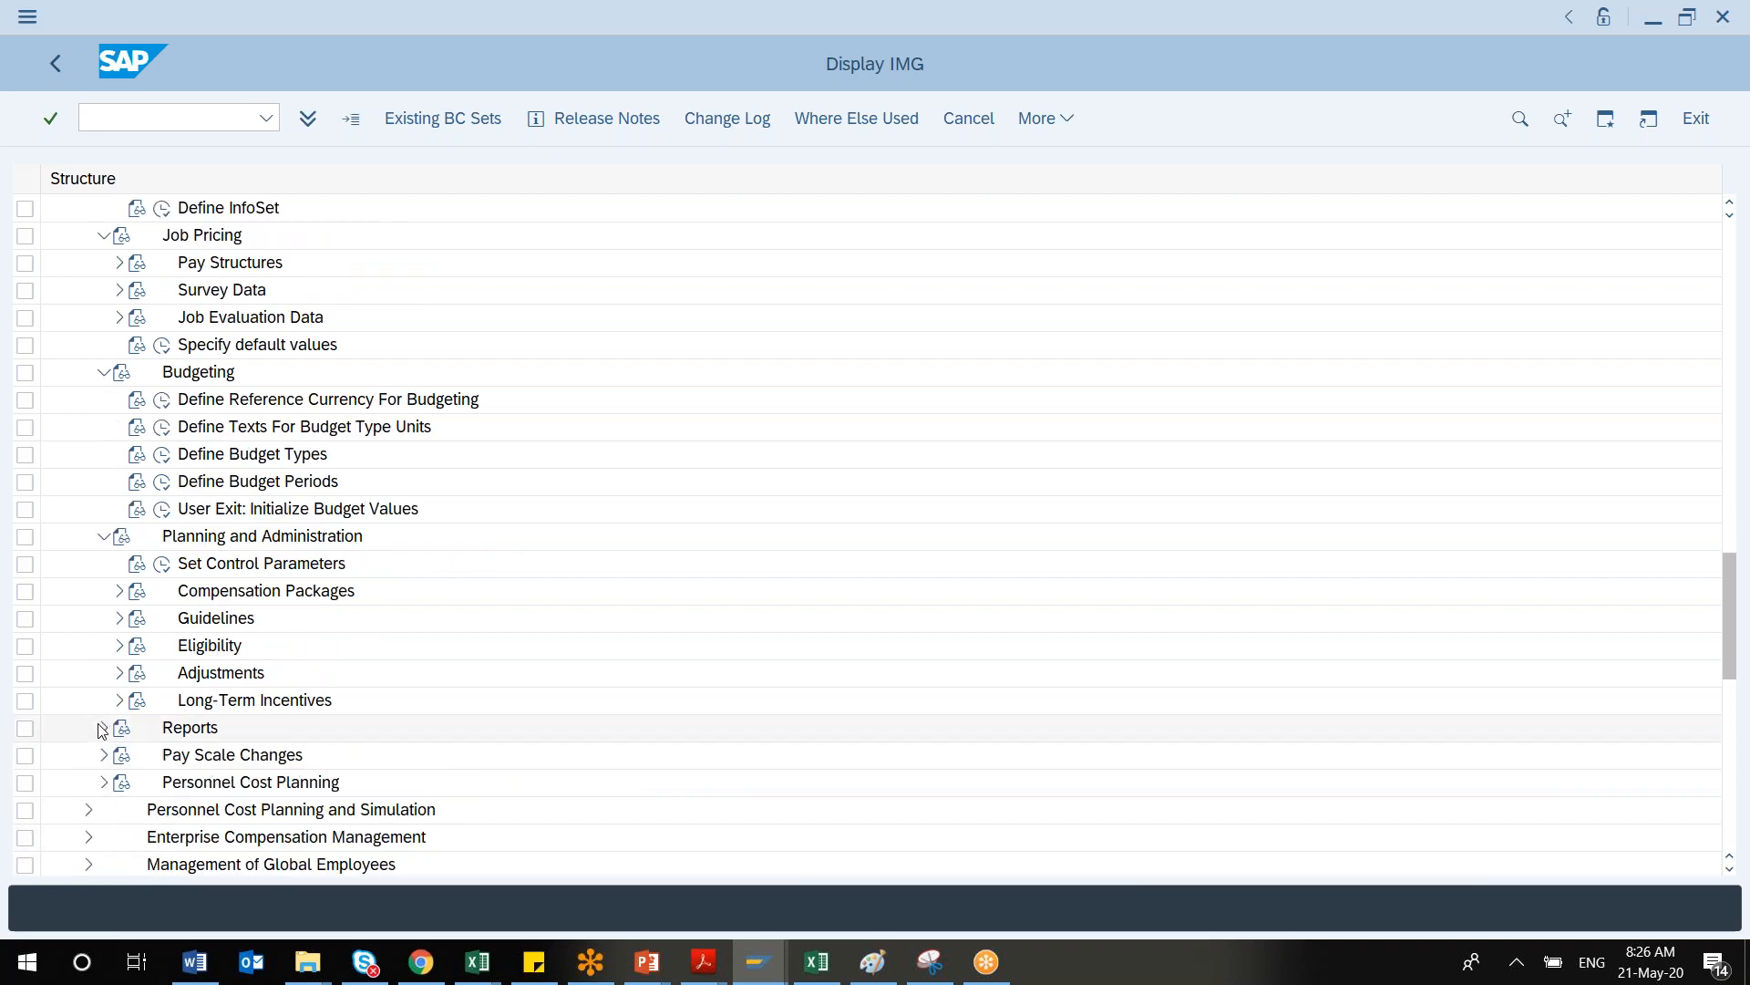
left_click(103, 536)
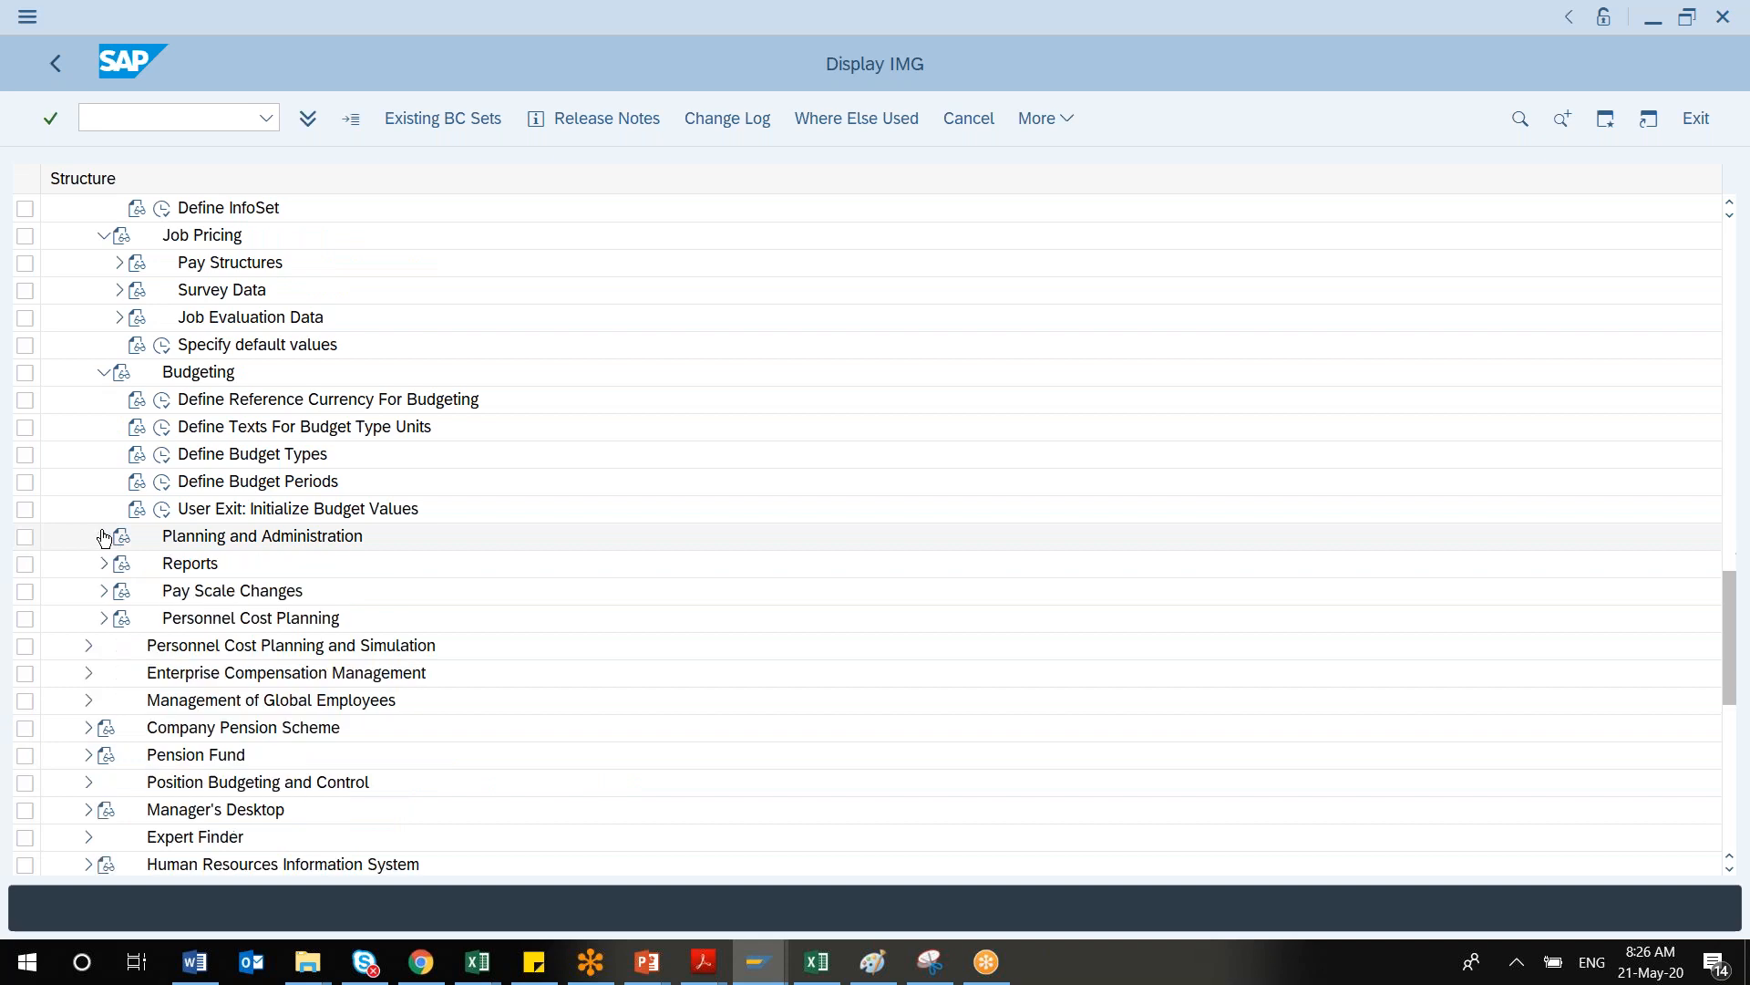
left_click(102, 372)
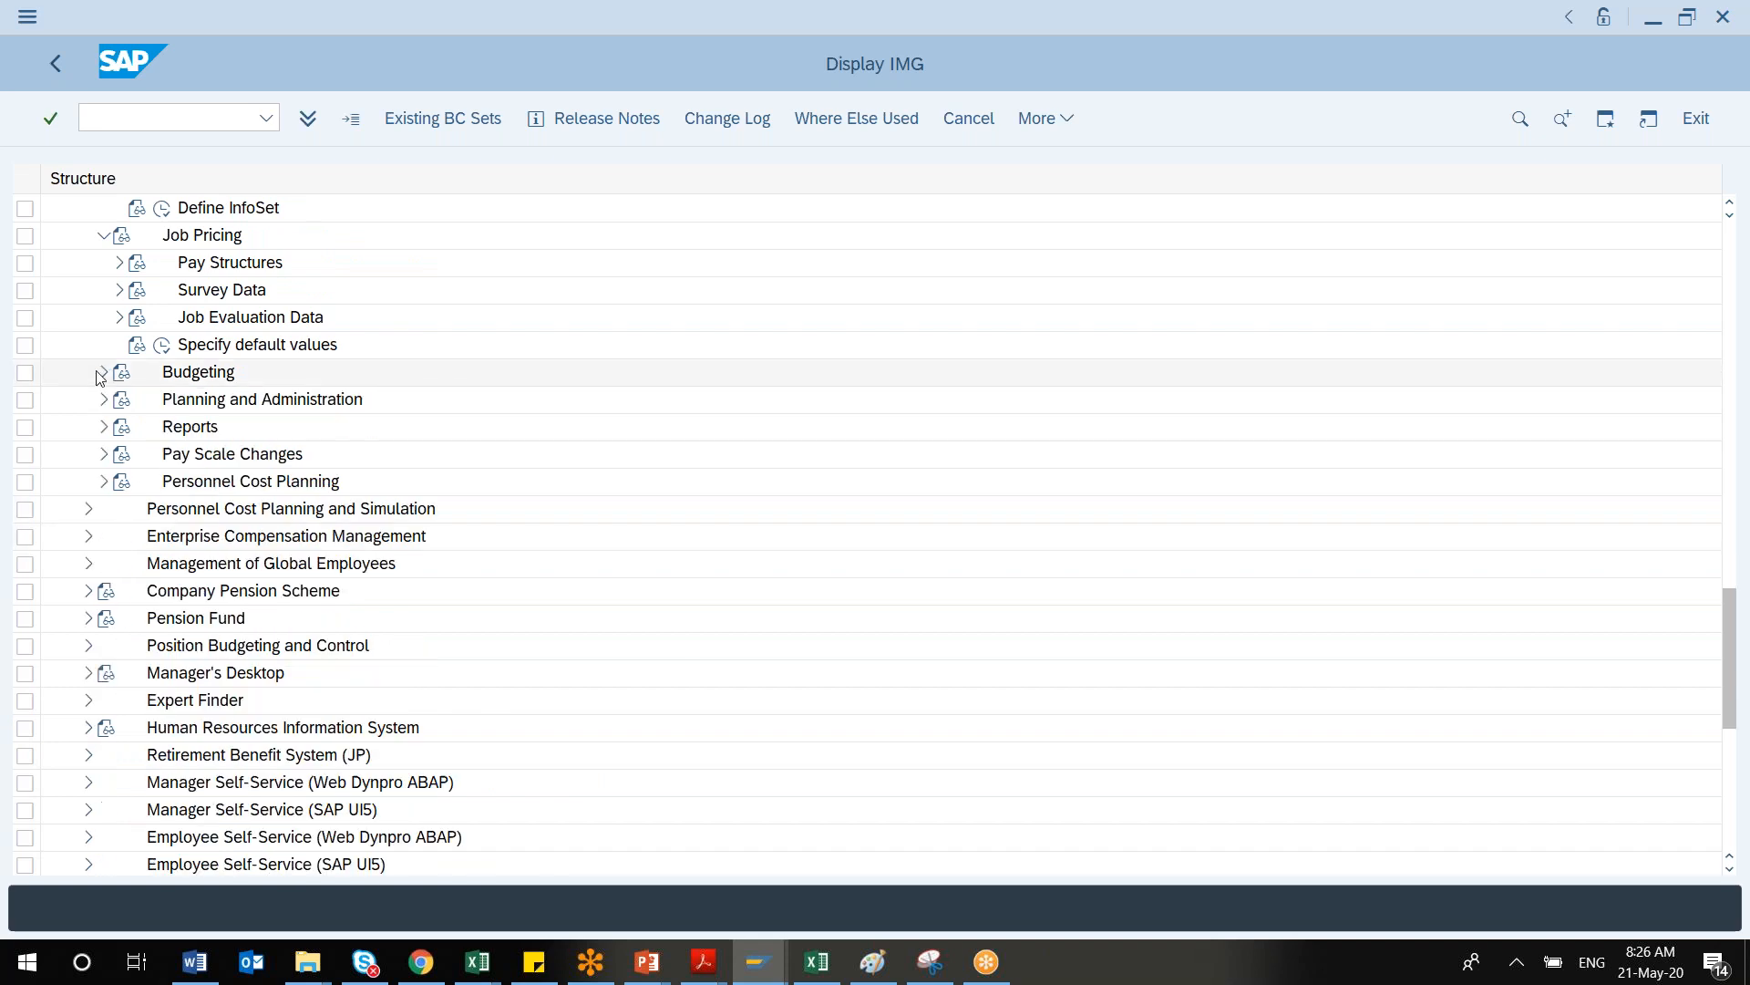
left_click(103, 235)
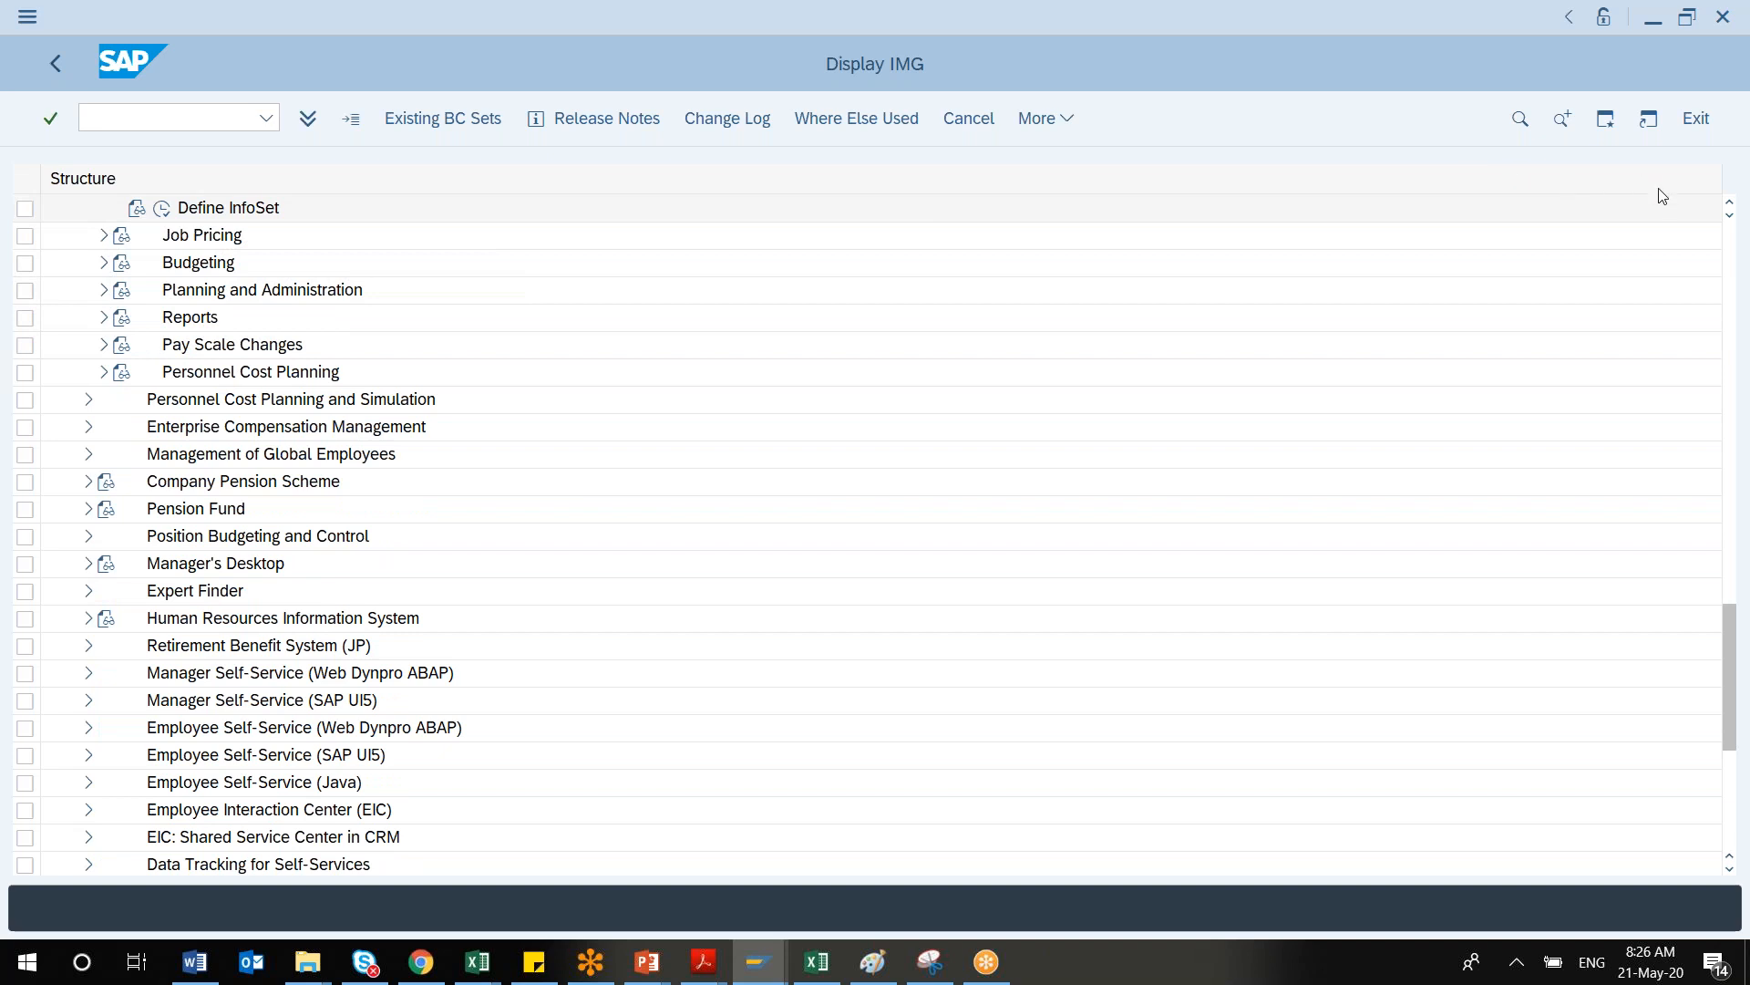
Examine the Basic Settings activities and the remaining subnodes of Compensation Management in the IMG structure
left_click(1730, 206)
left_click(1730, 206)
left_click(1730, 206)
left_click(1731, 206)
left_click(1731, 206)
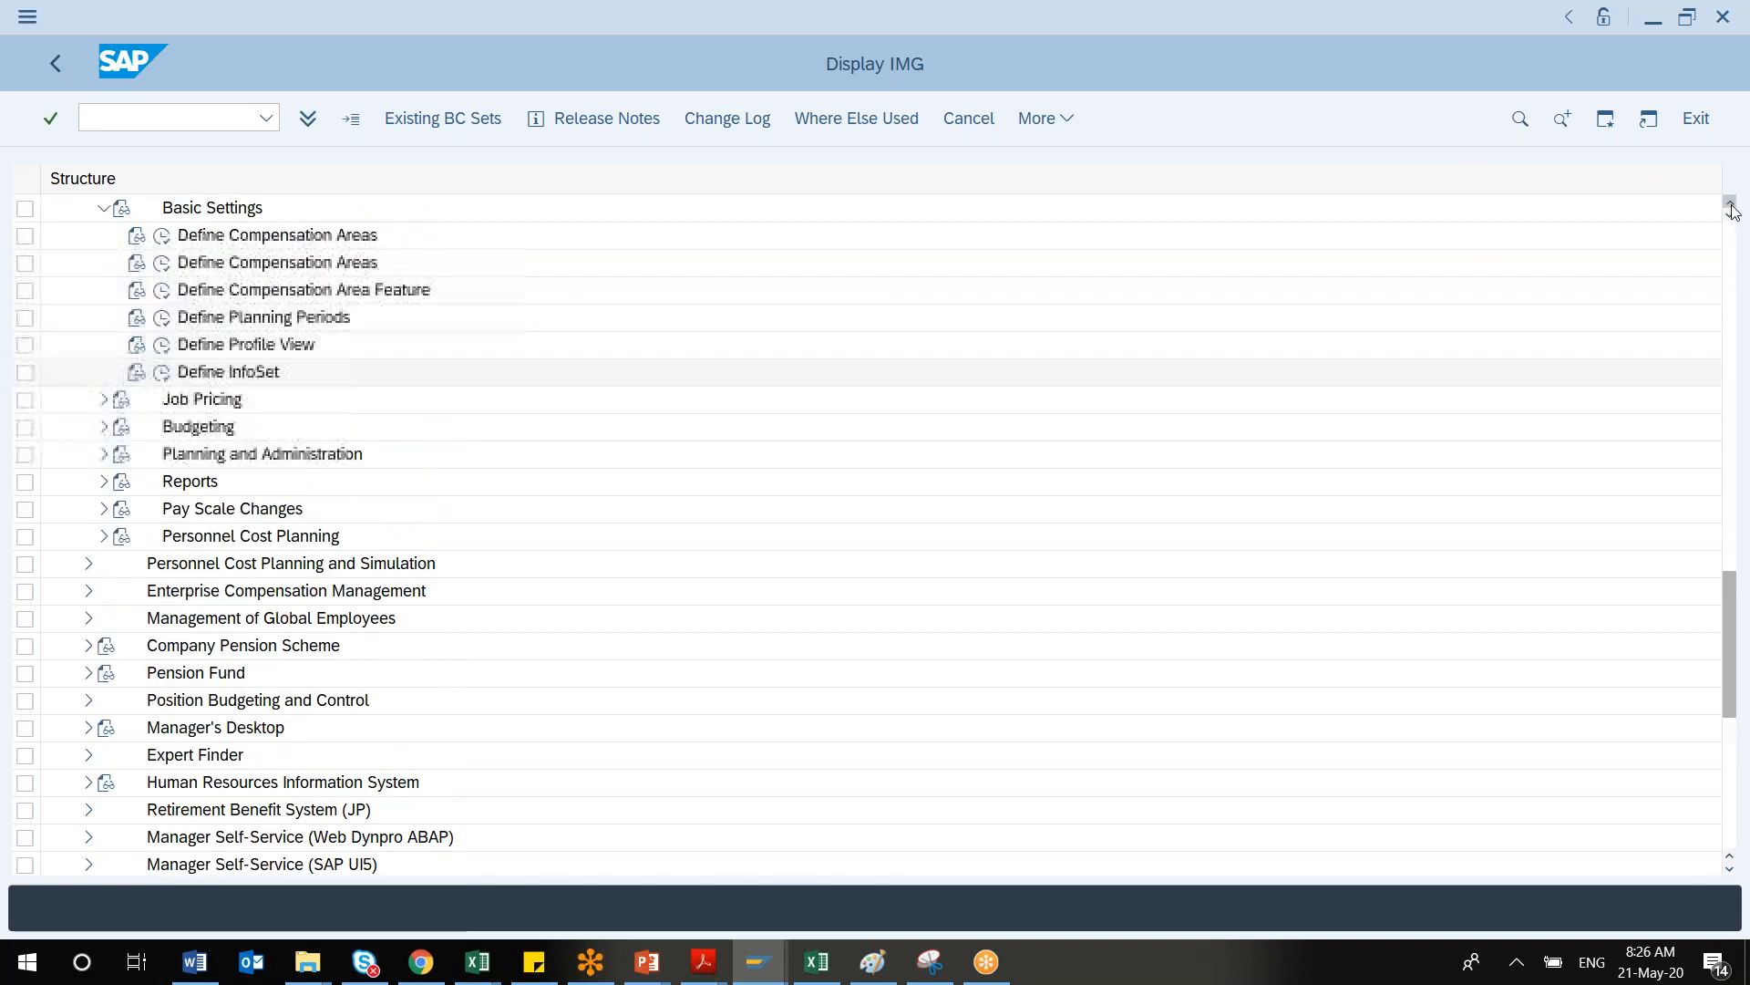
left_click(1731, 206)
left_click(1731, 206)
left_click(1731, 206)
left_click(1730, 206)
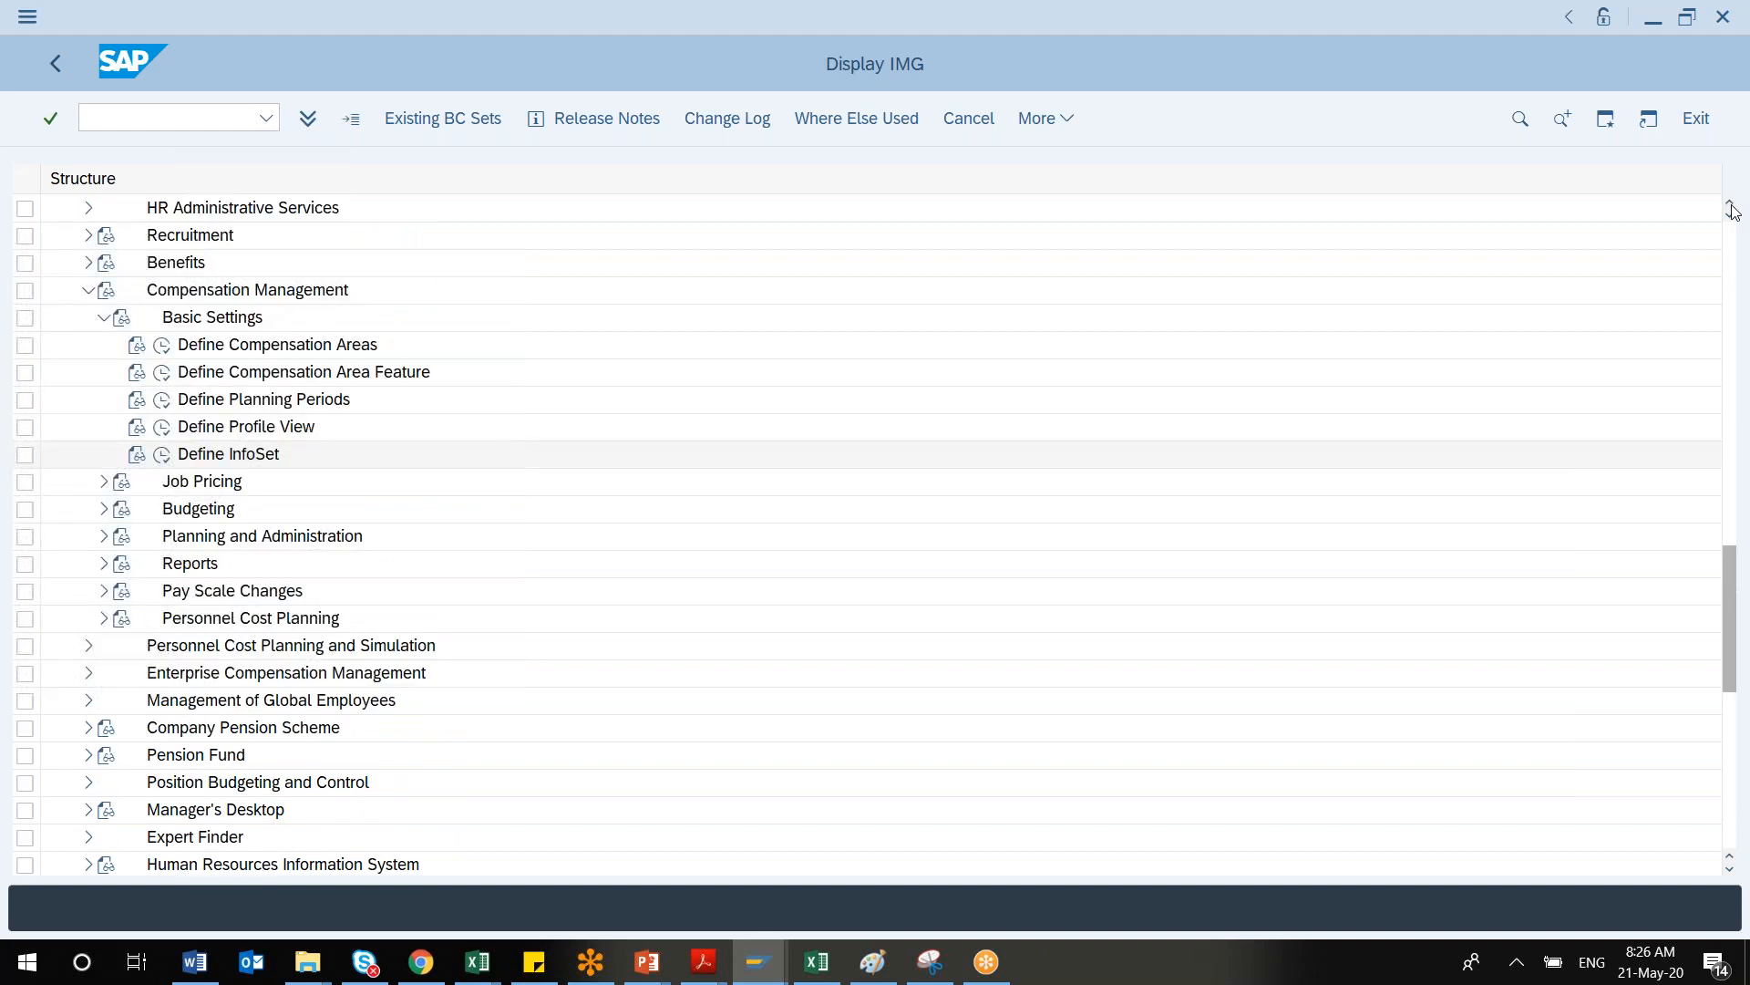
left_click(1730, 206)
left_click(1730, 207)
left_click(1730, 206)
left_click(1731, 206)
left_click(1731, 206)
left_click(1730, 206)
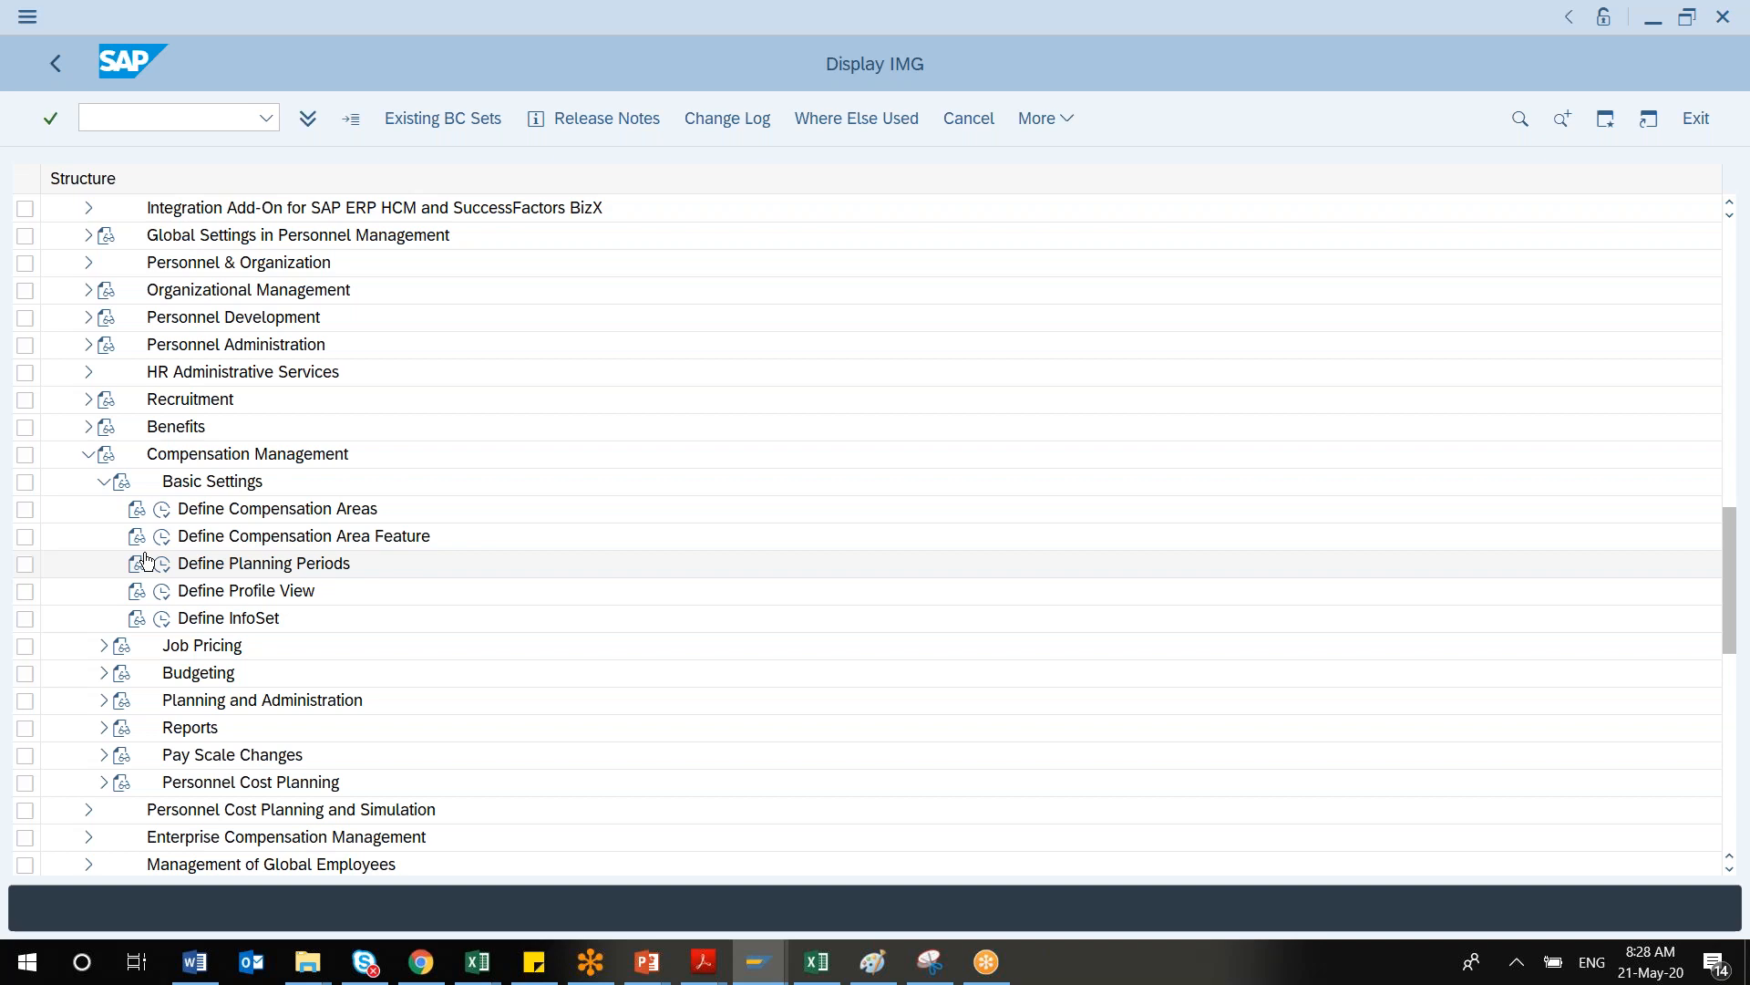
Collapse Compensation Management and open the Define Benefit Area activity in the Basic Settings of Benefits
left_click(89, 455)
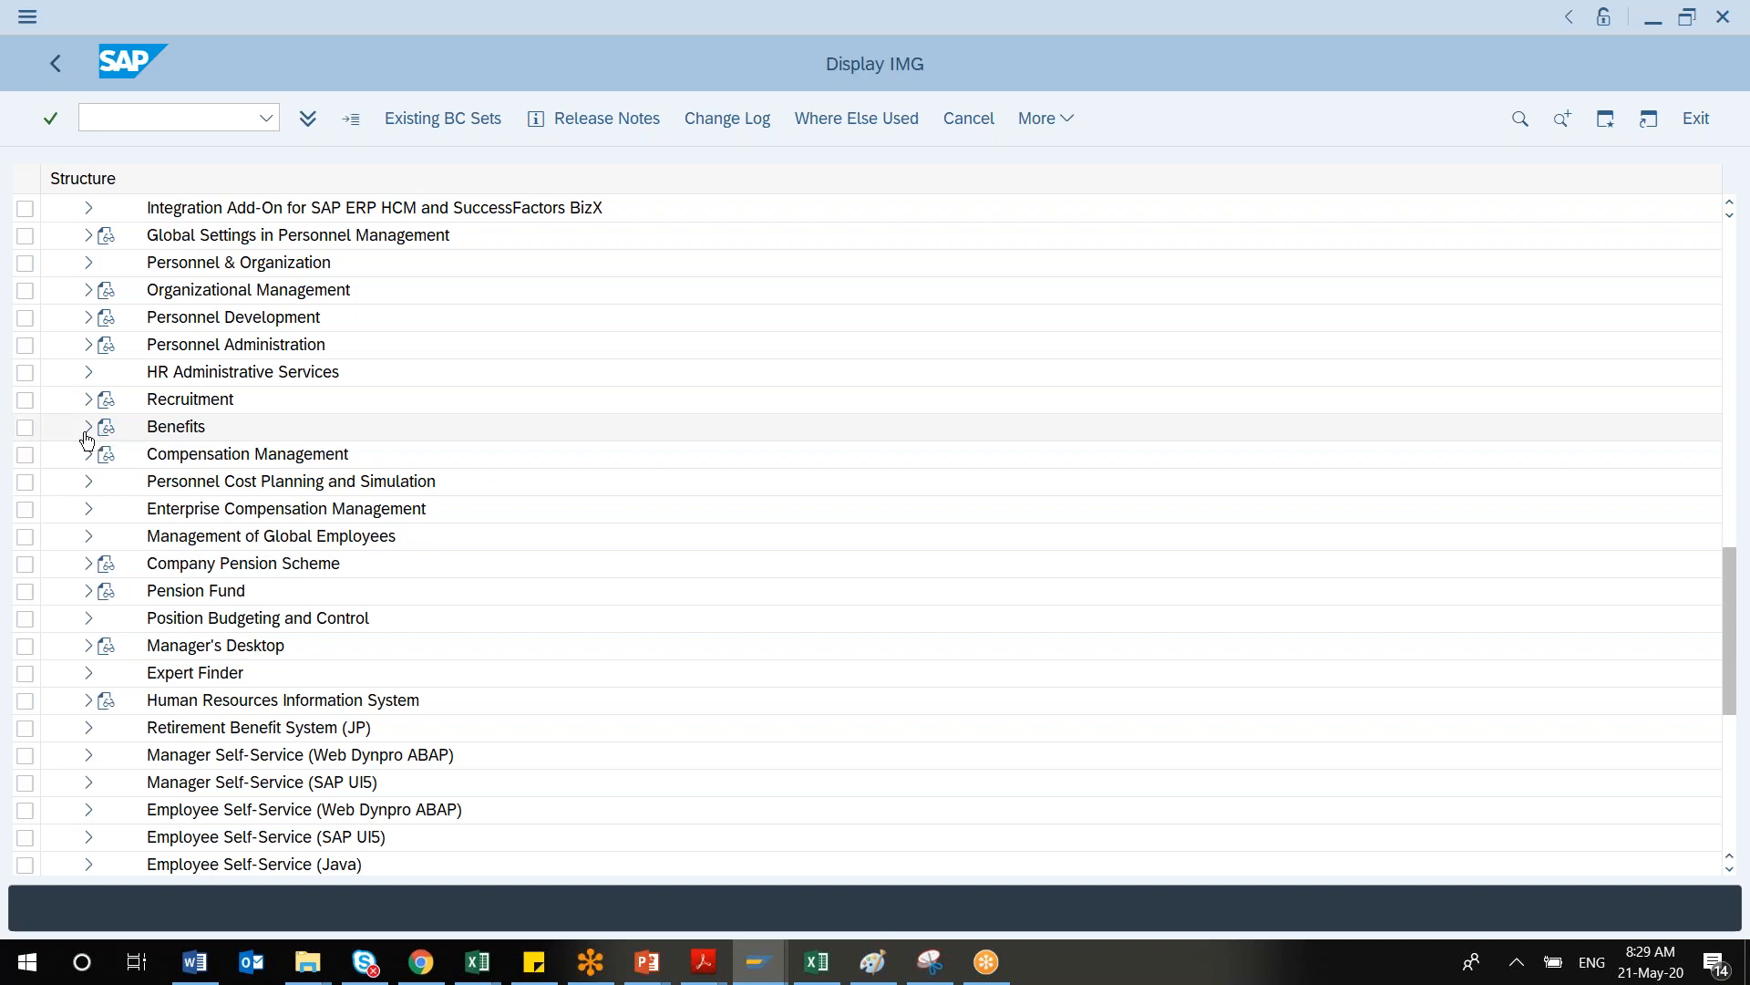
left_click(89, 428)
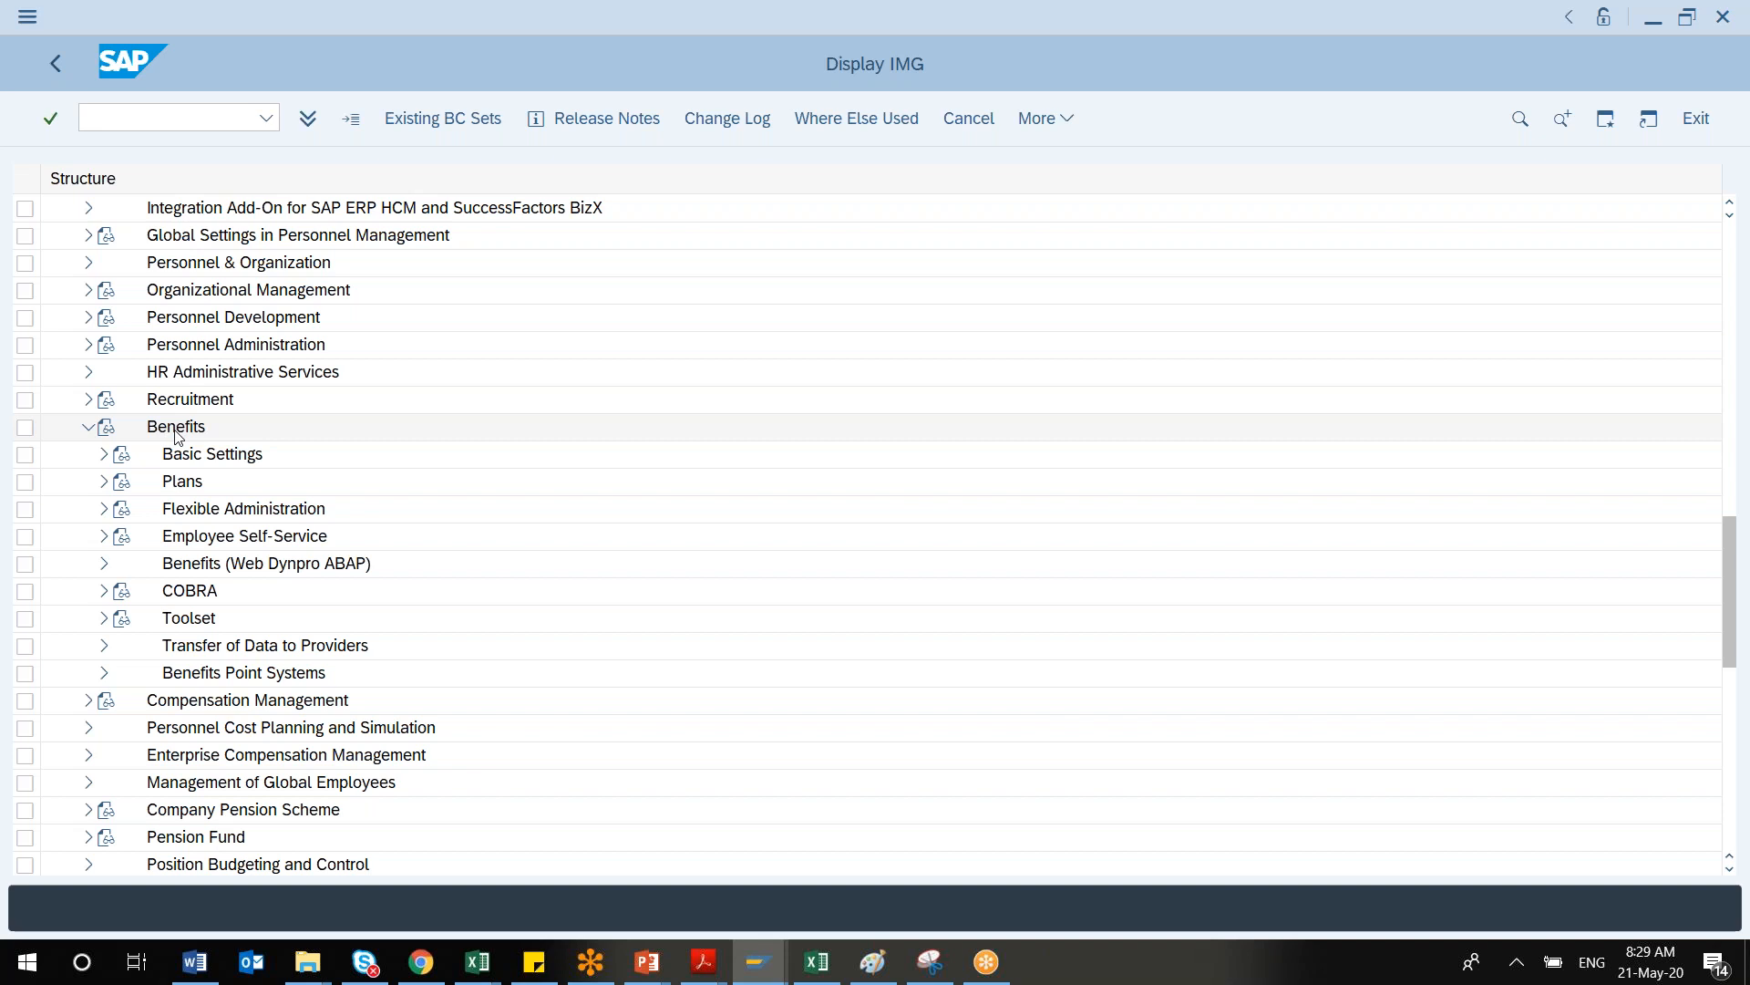
left_click(103, 454)
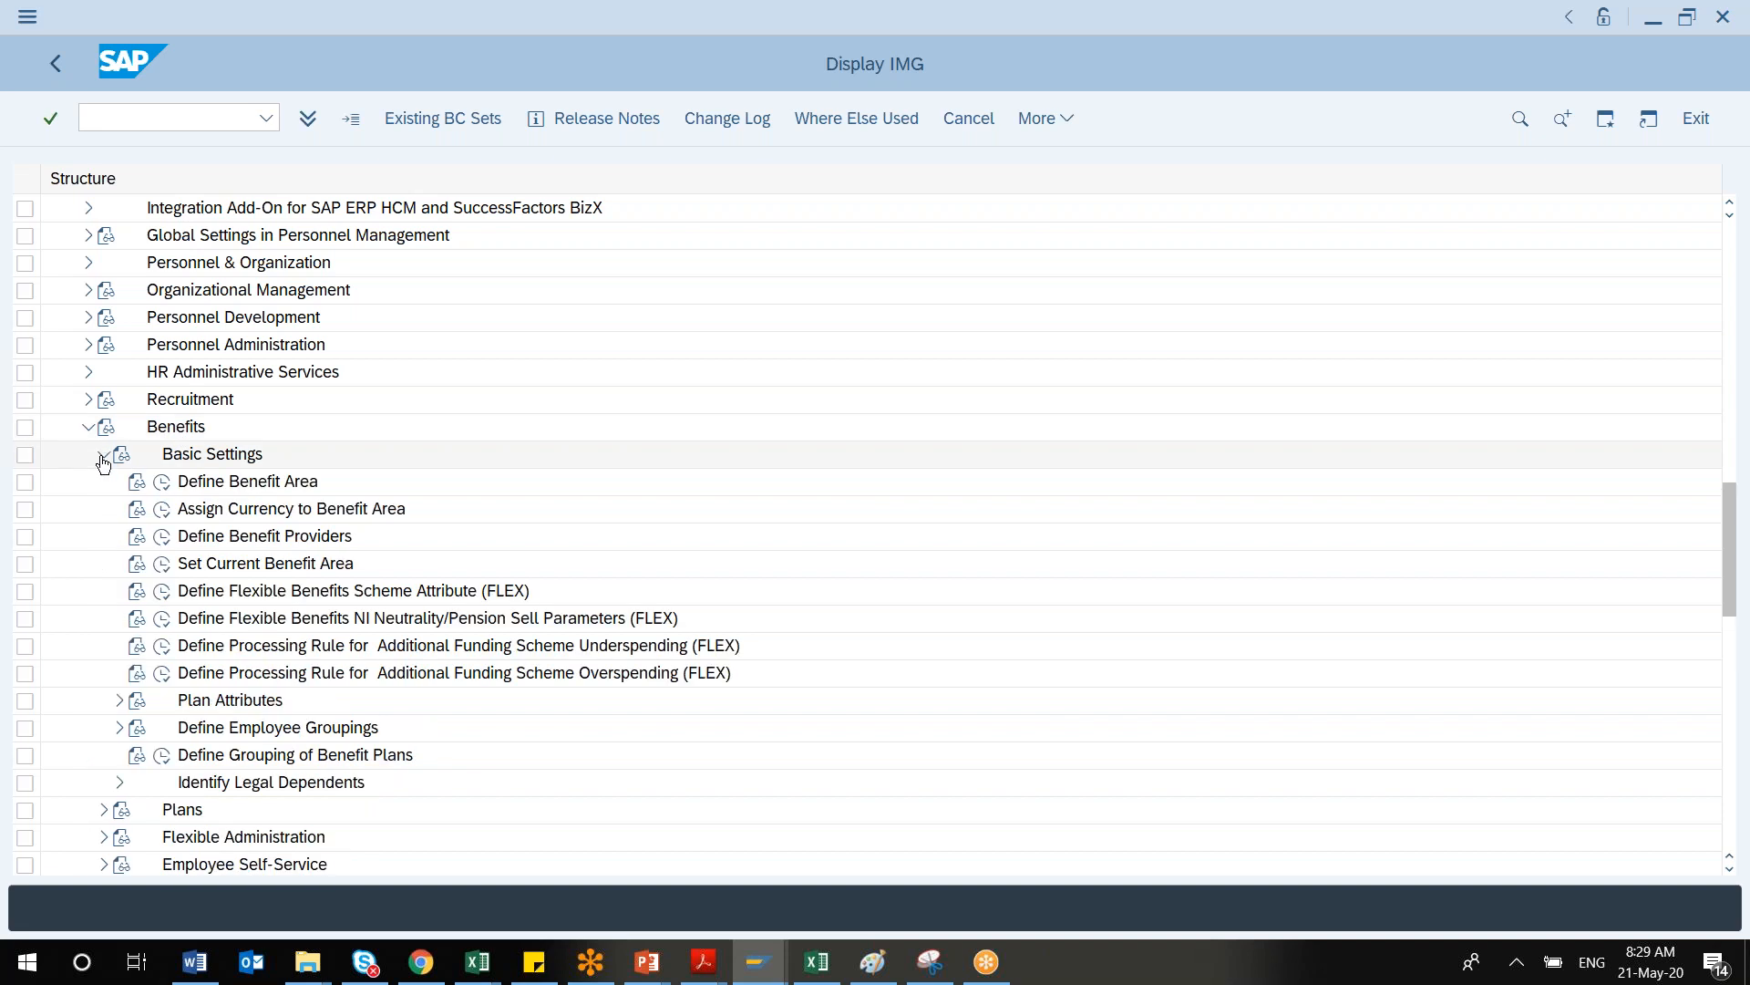
left_click(162, 483)
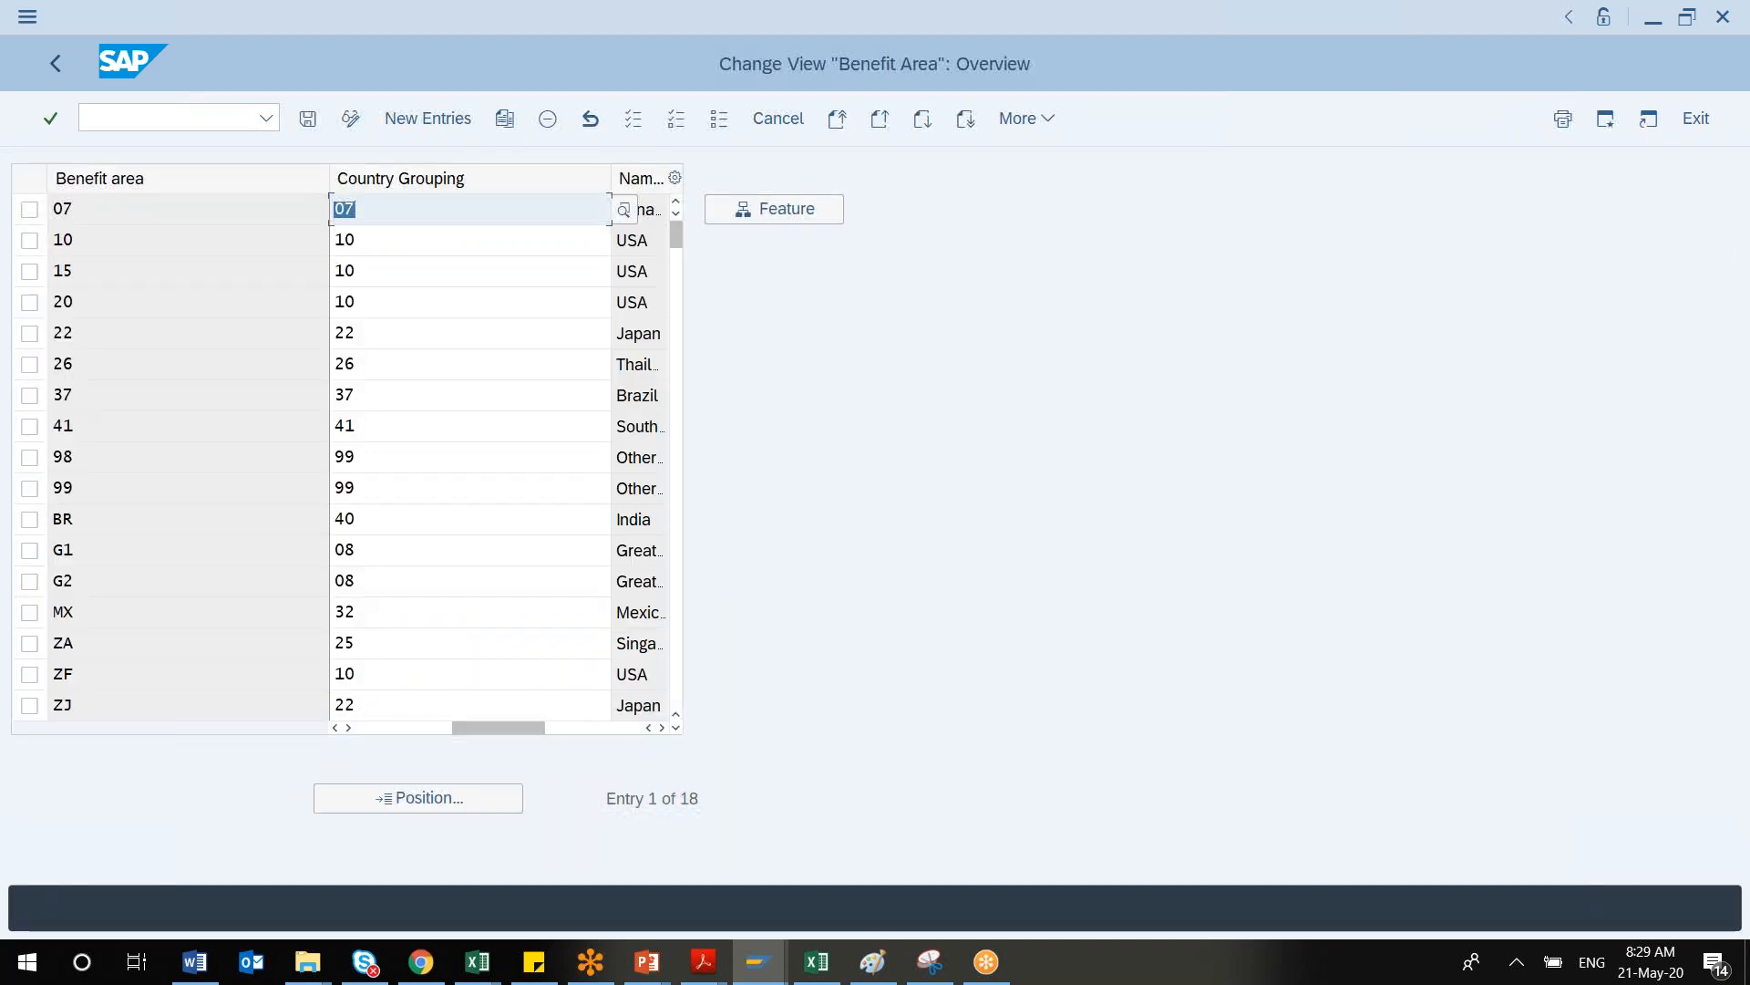
Examine how the existing benefit areas are assigned to country groupings in the Benefit Area overview
left_click(442, 329)
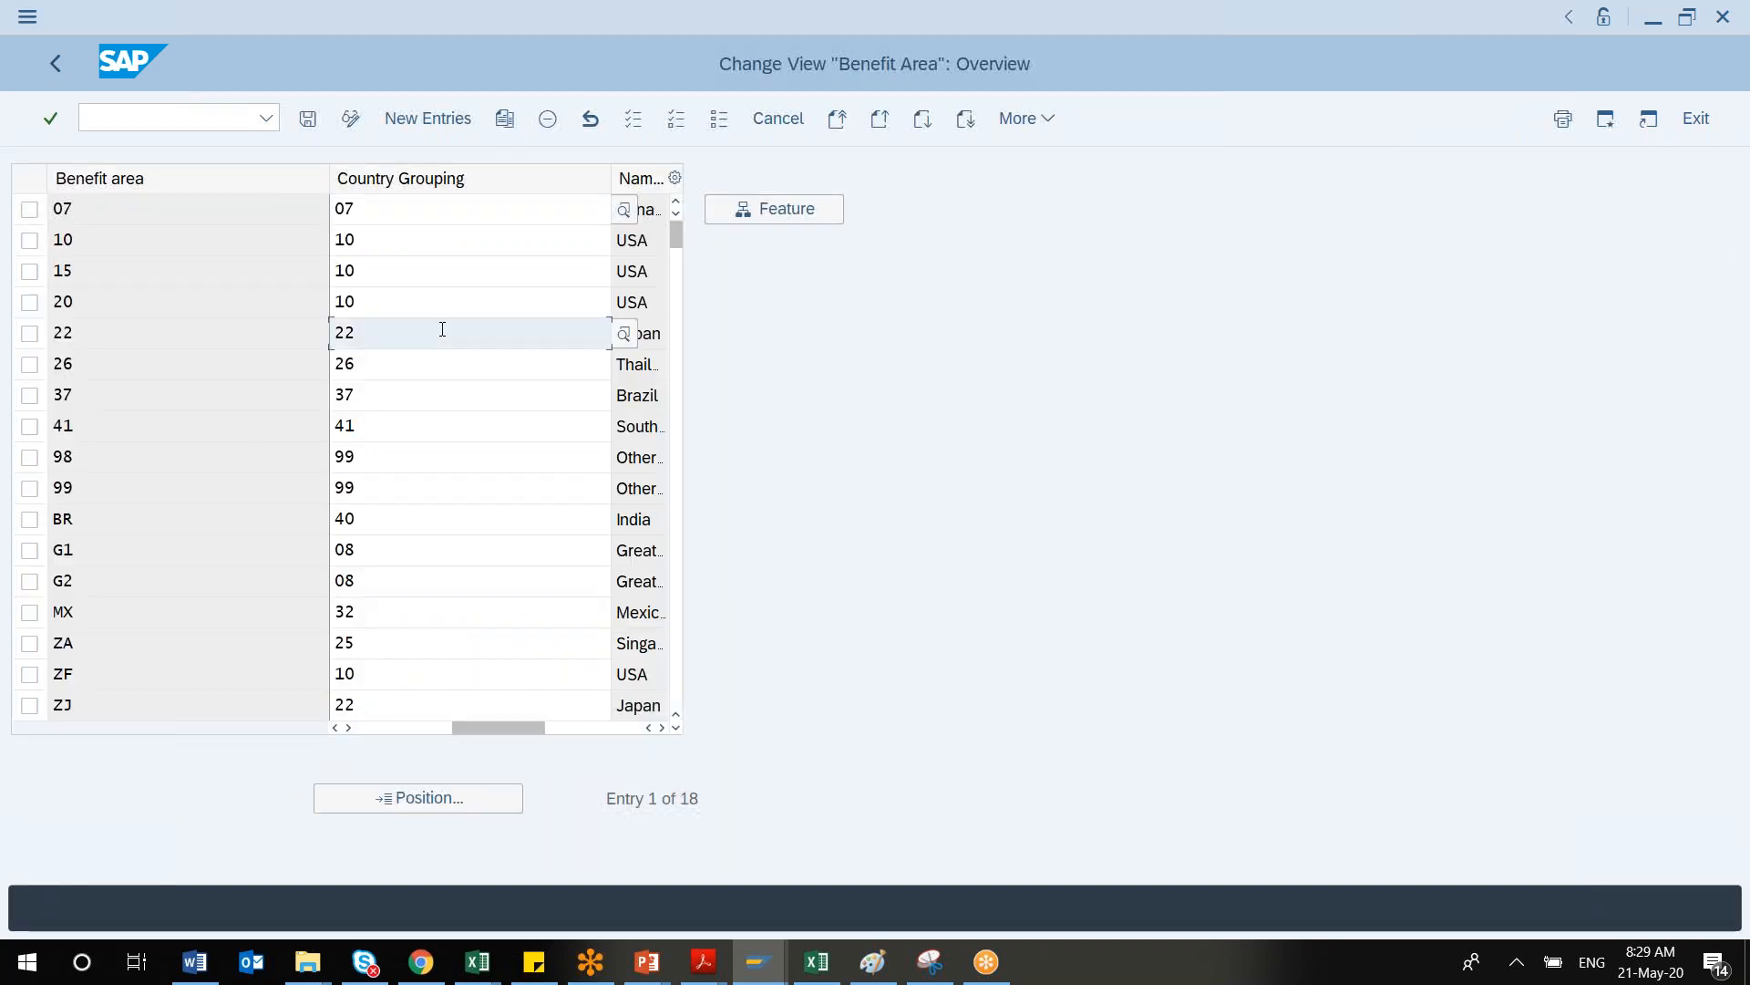
left_click(109, 214)
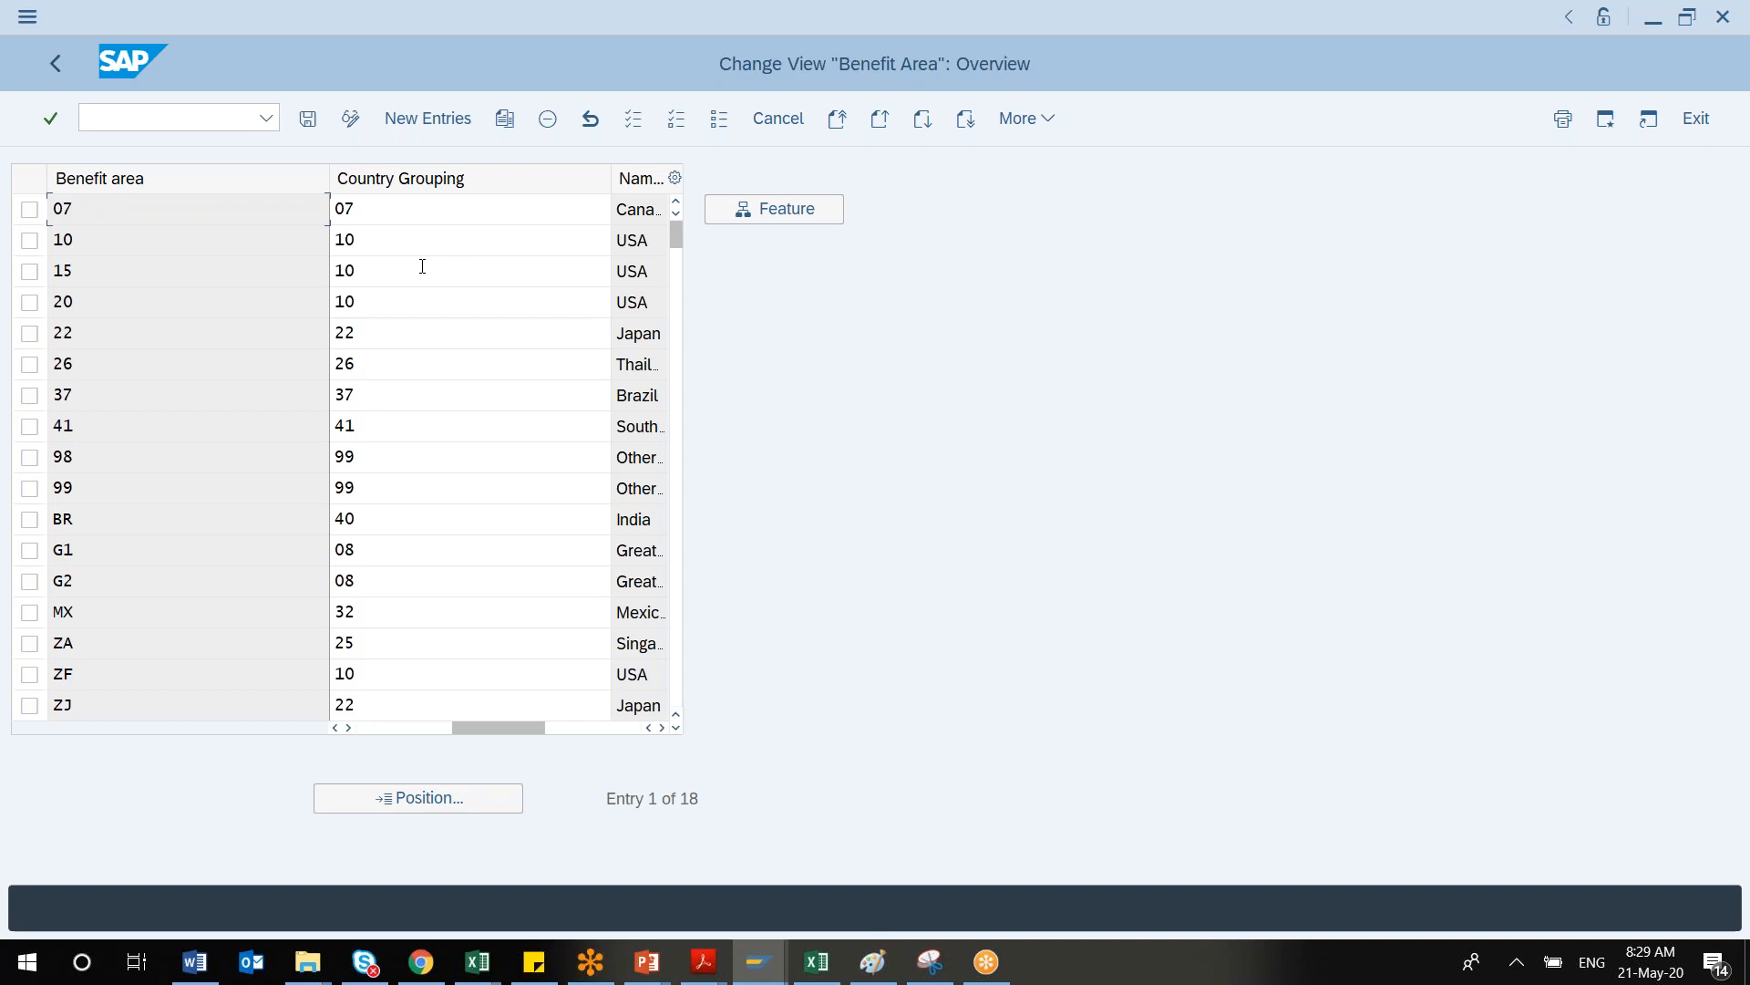
left_click(372, 242)
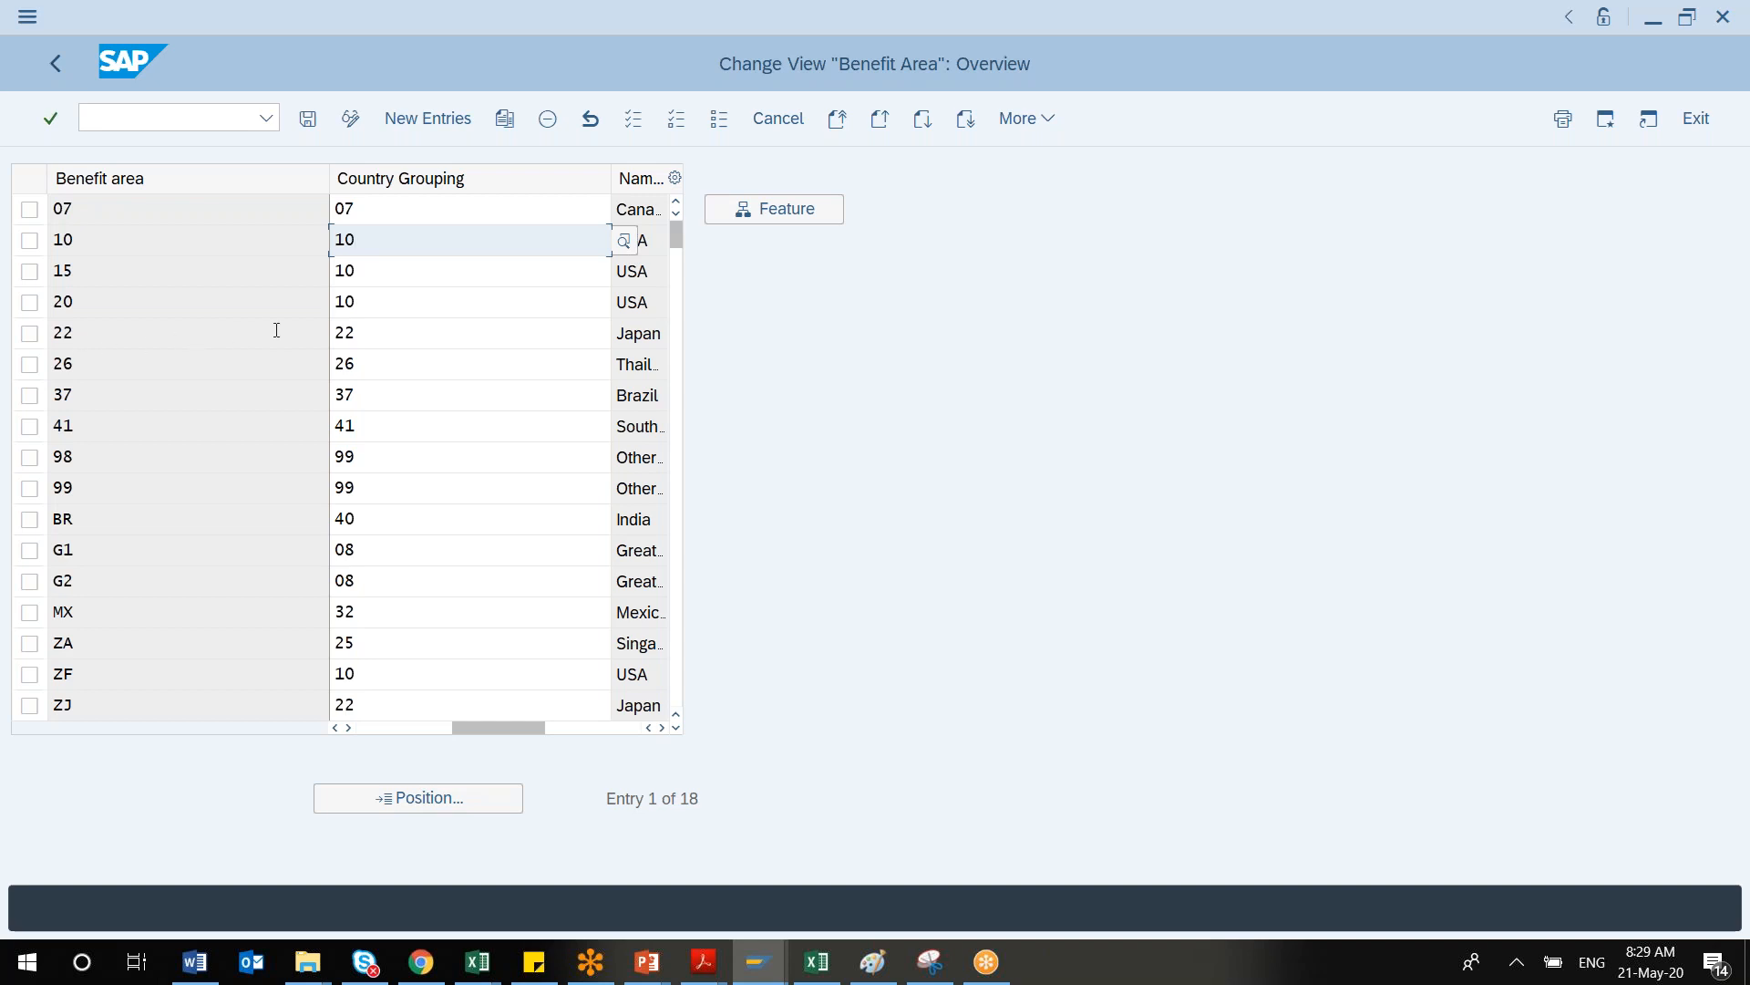
left_click(435, 277)
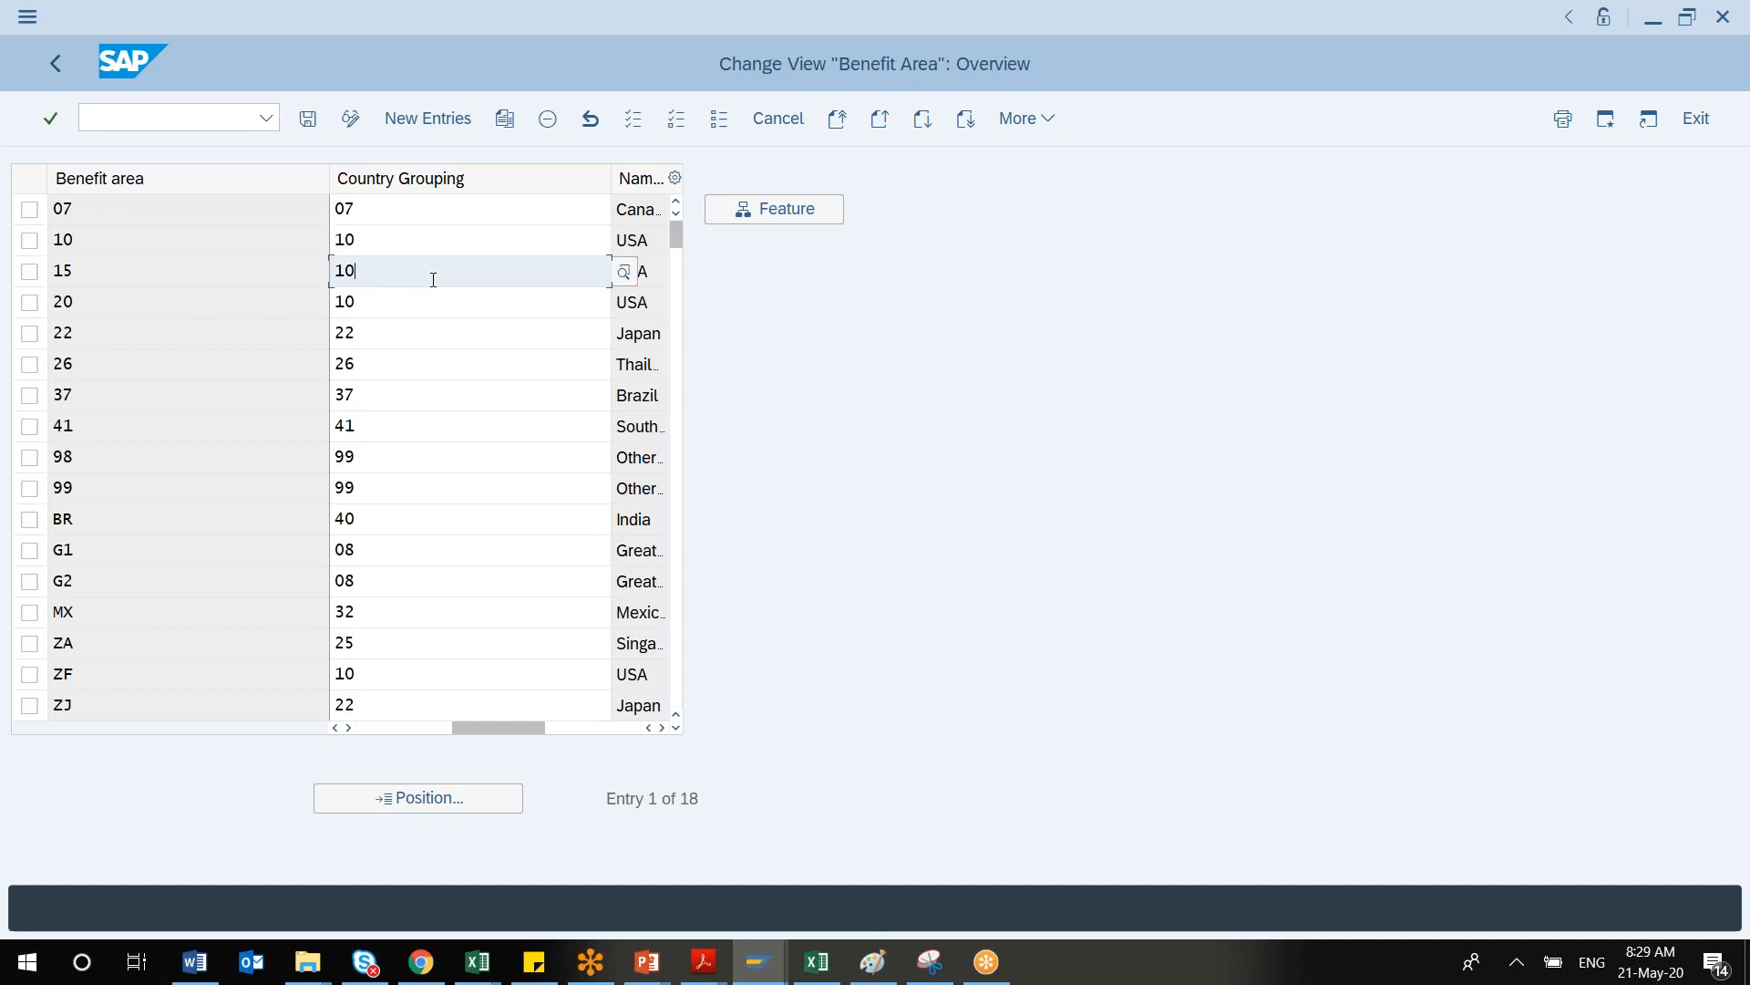
left_click(162, 245)
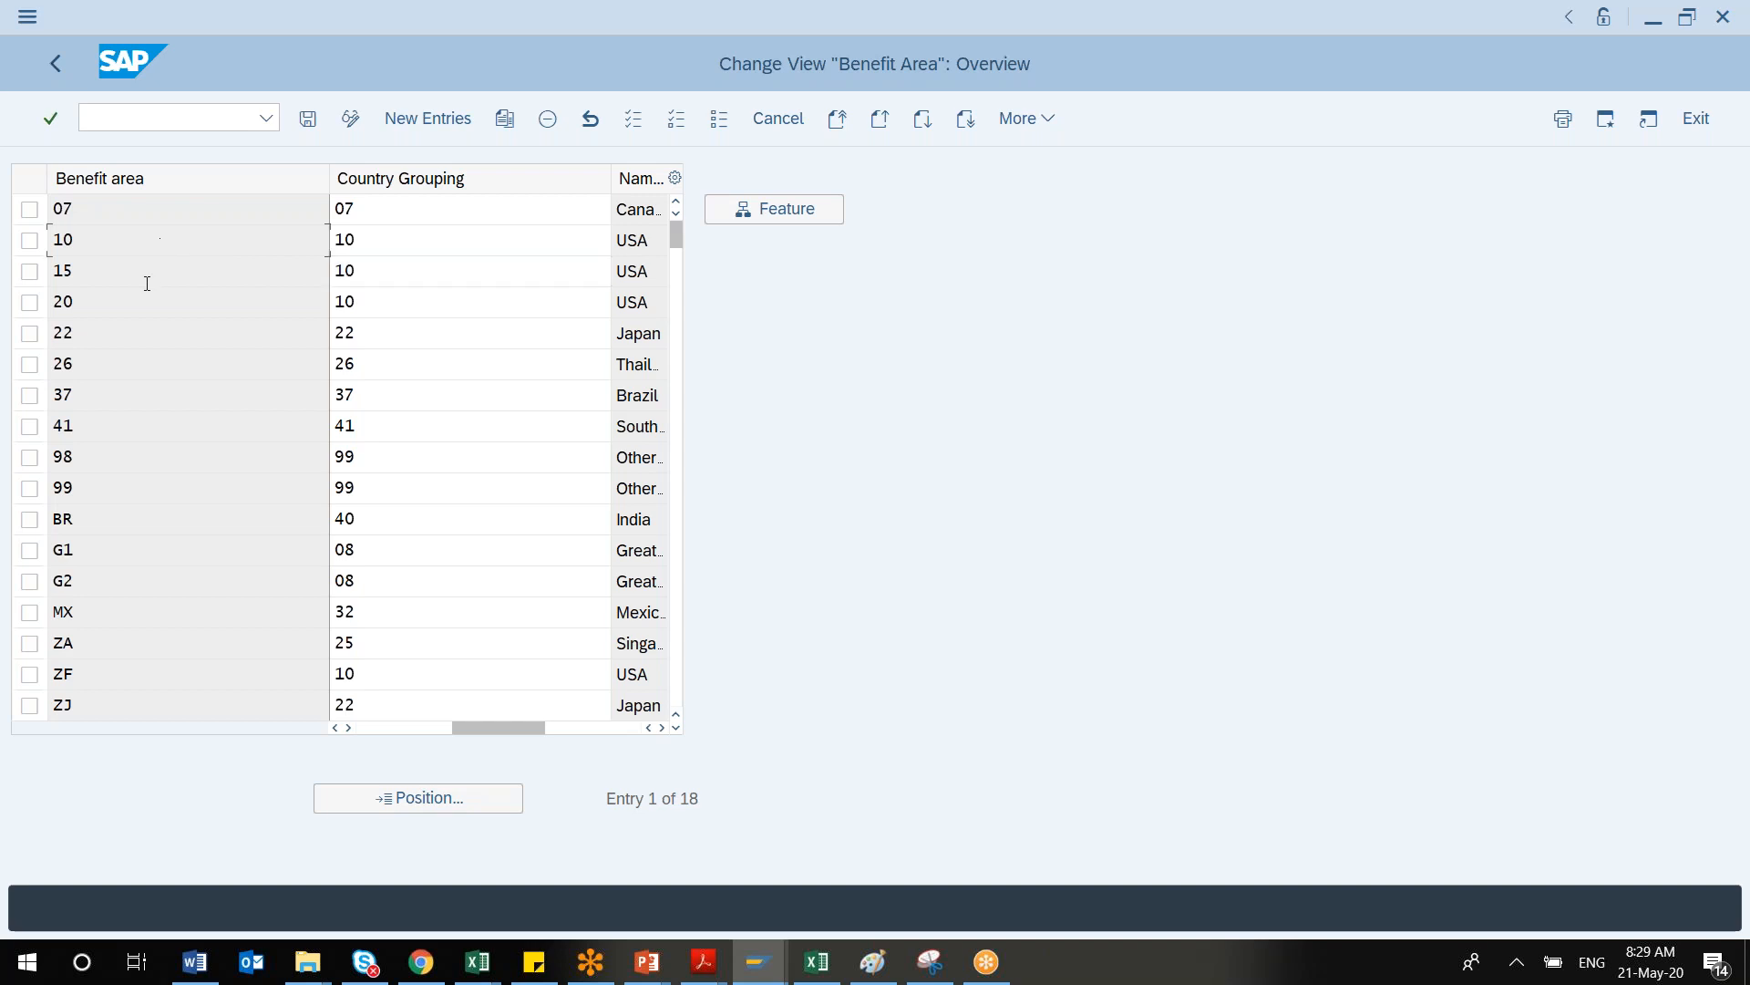
Create a new benefit area entry 98 with country grouping 10 (USA) and try to save it
left_click(428, 117)
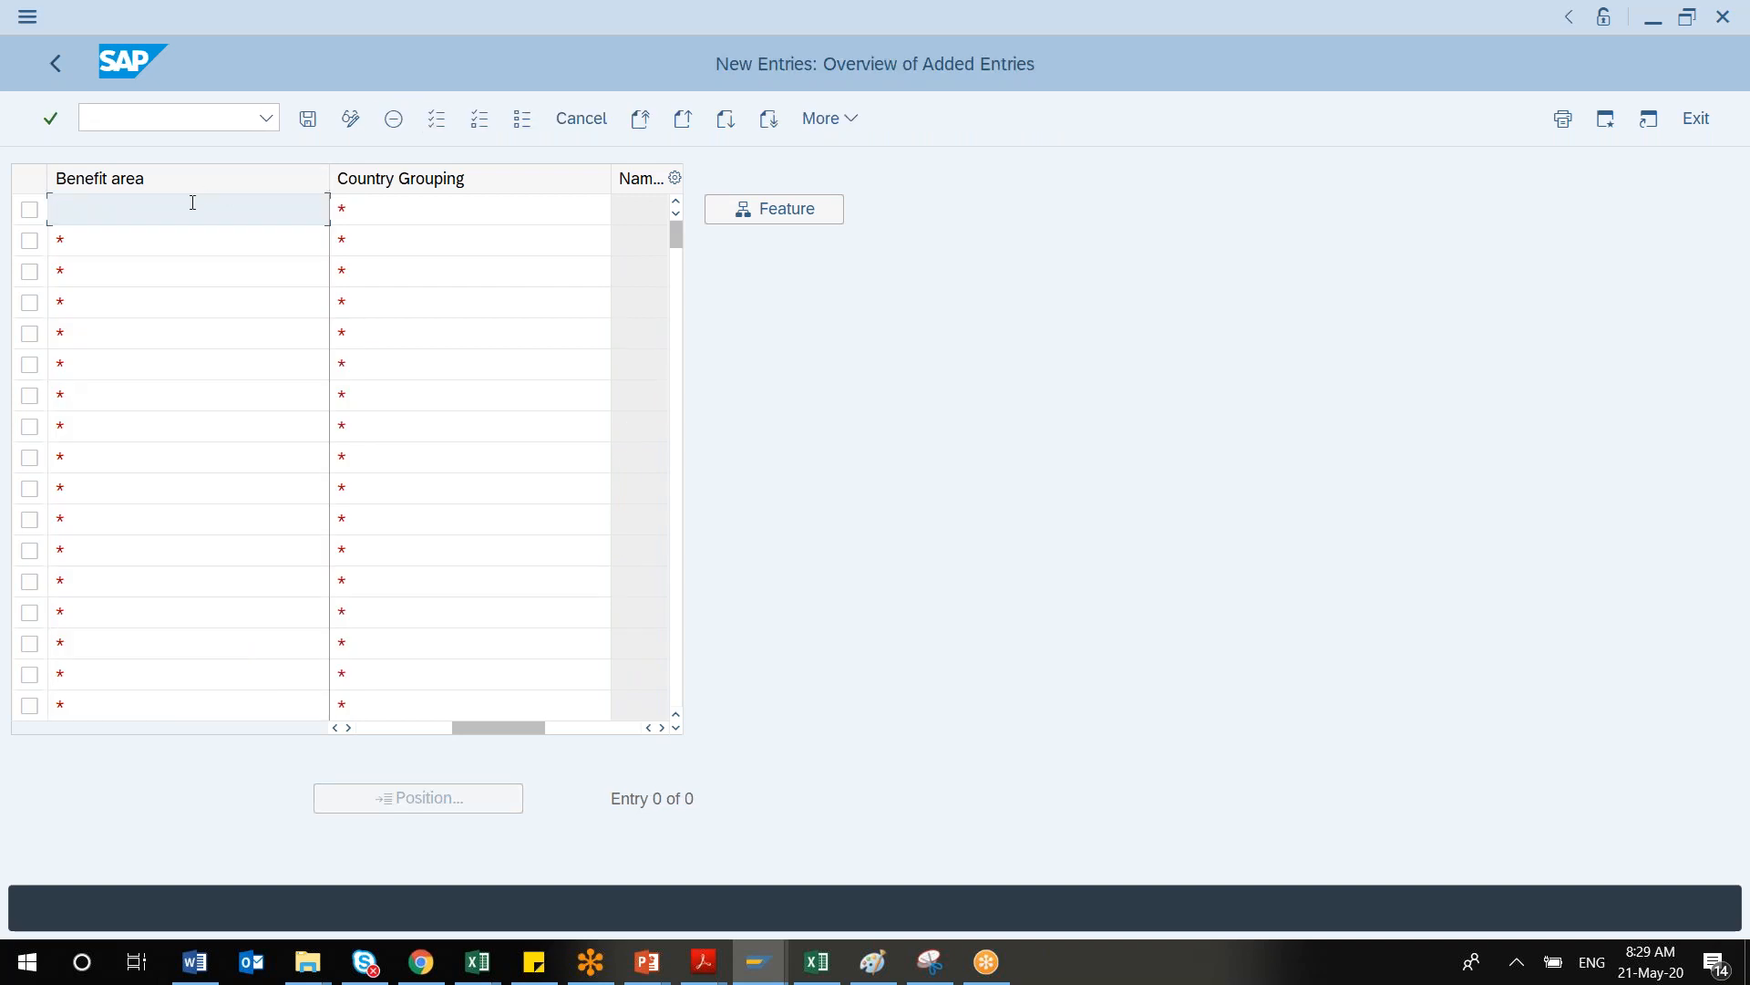
type("98")
left_click(462, 209)
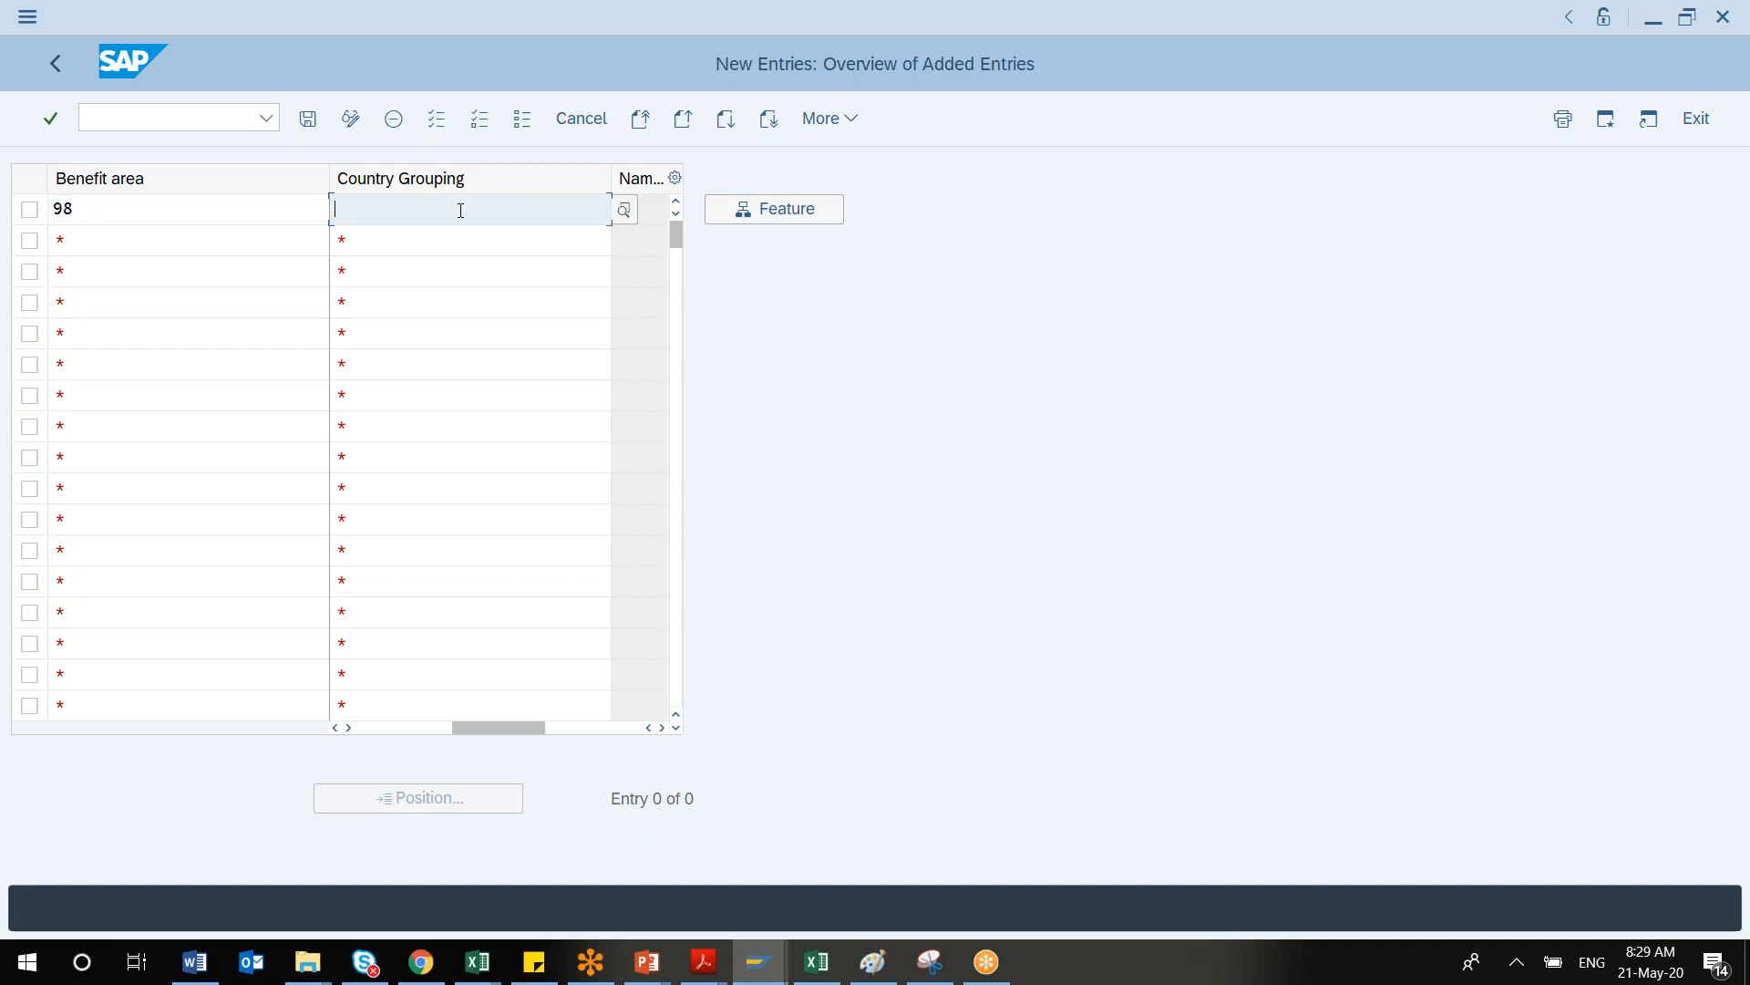
type("10")
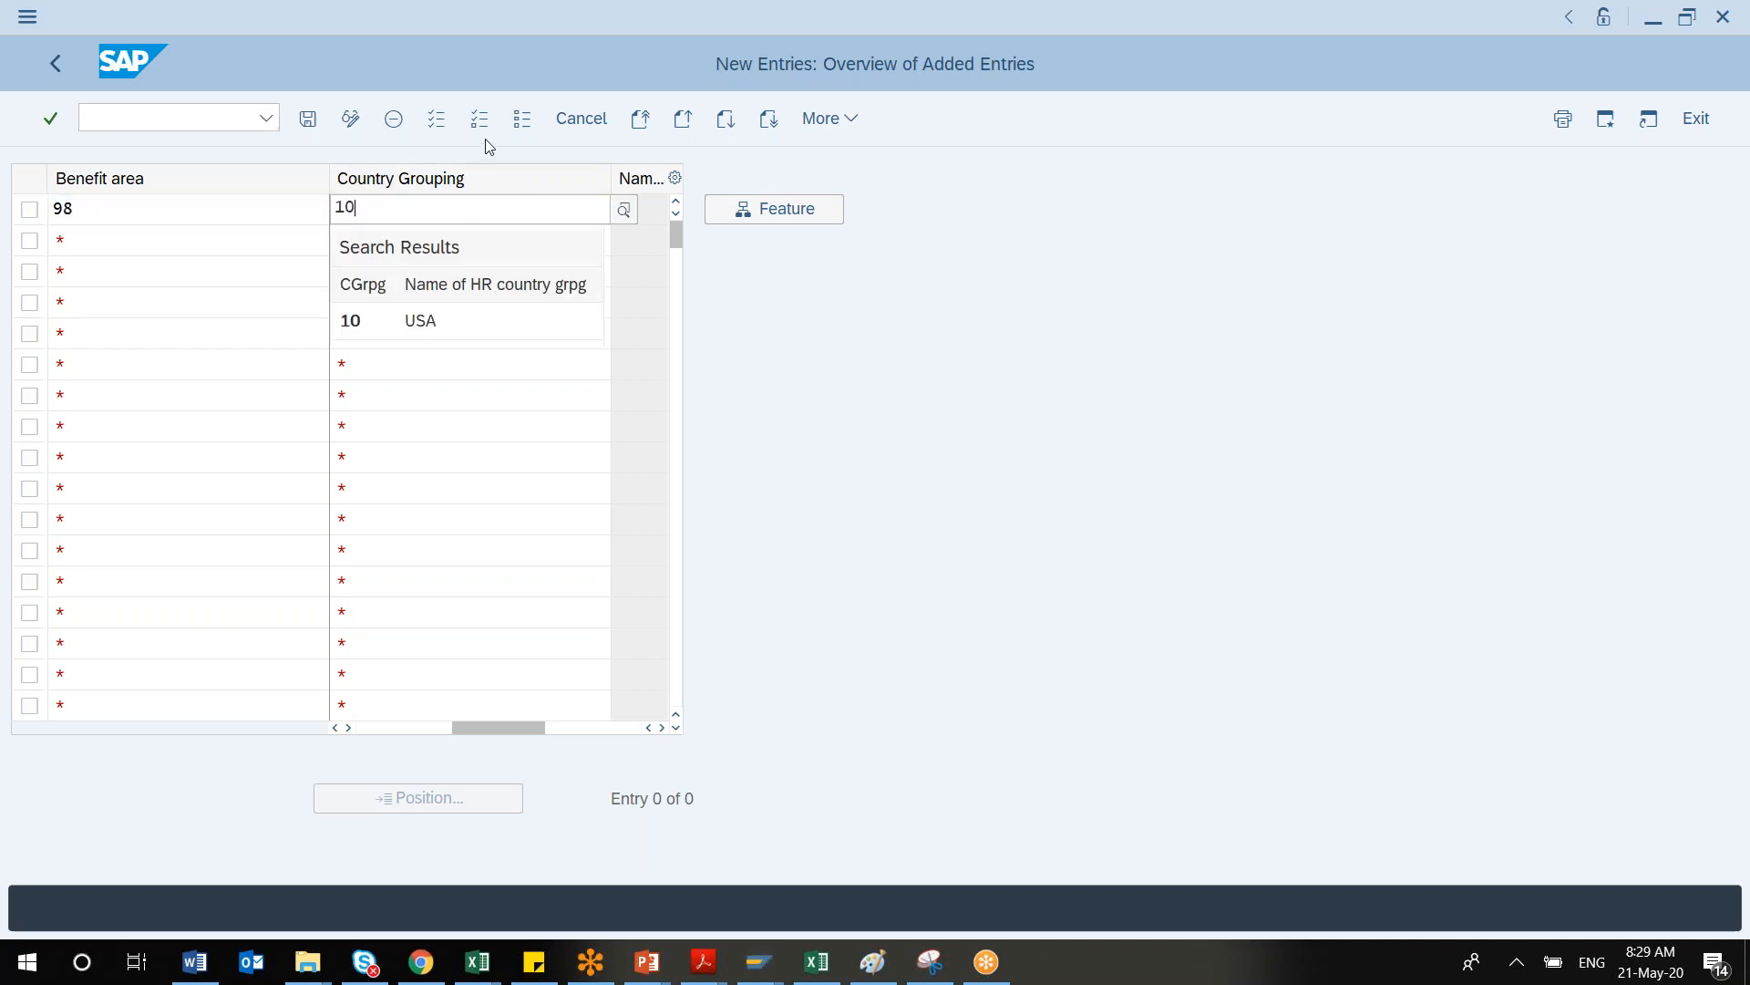
left_click(441, 321)
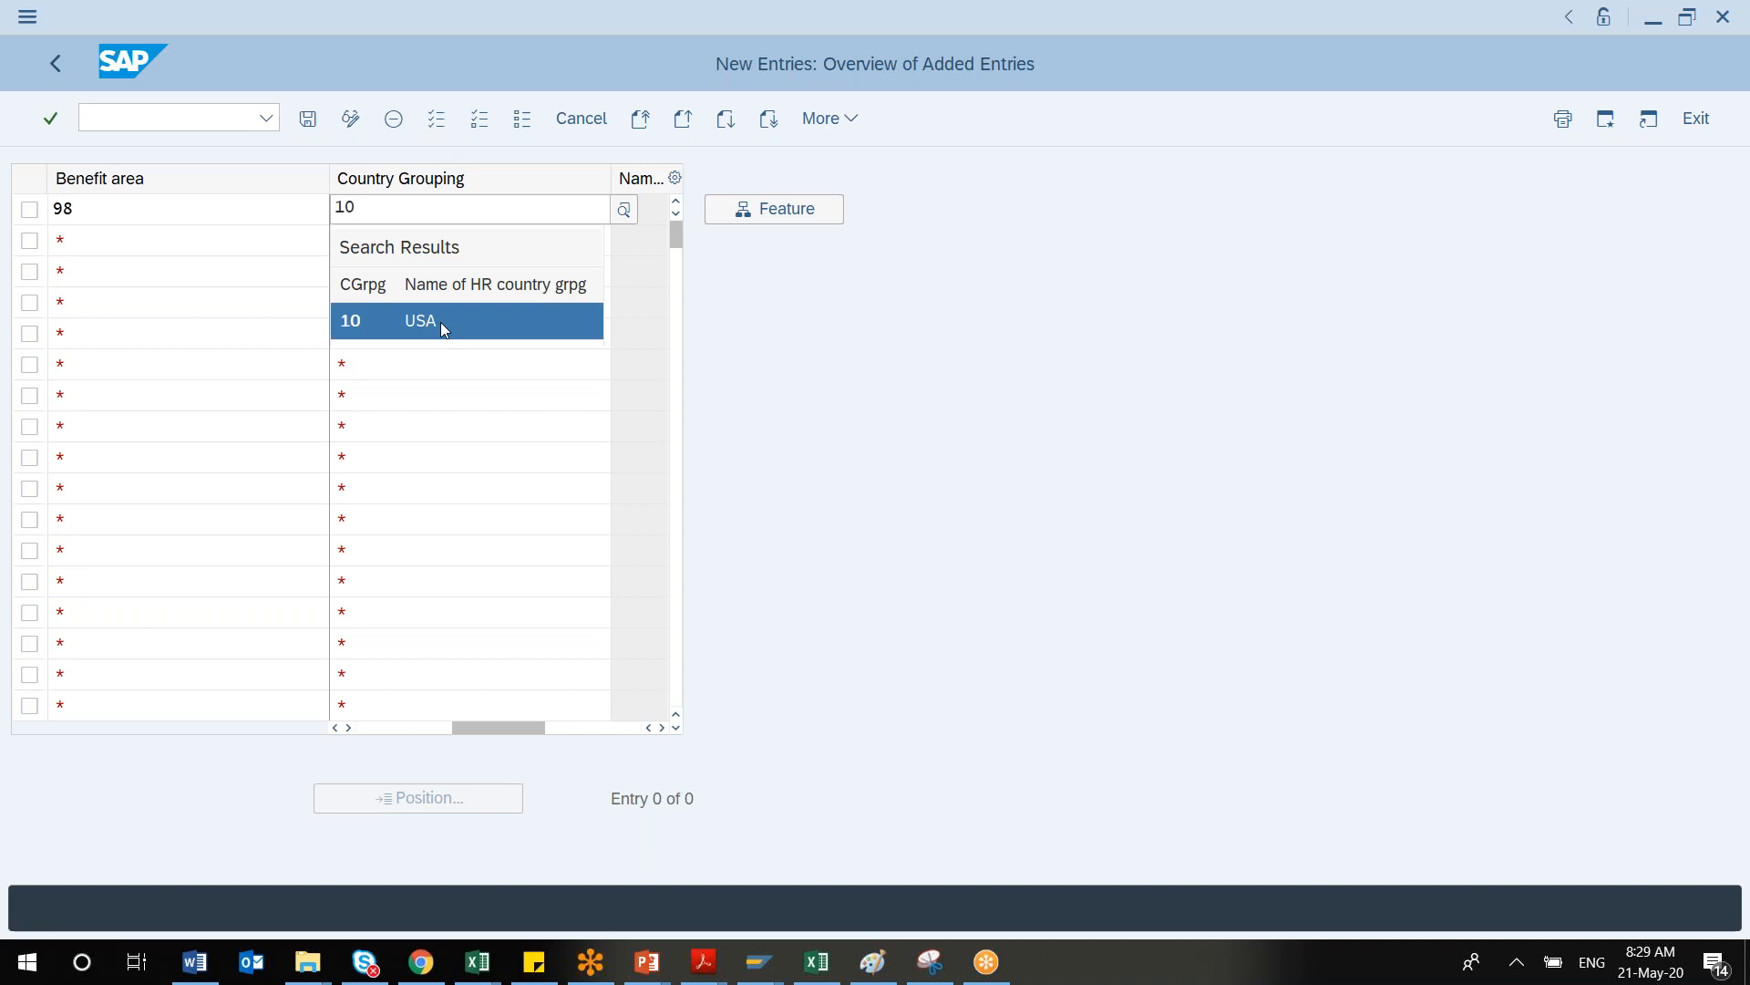
left_click(307, 119)
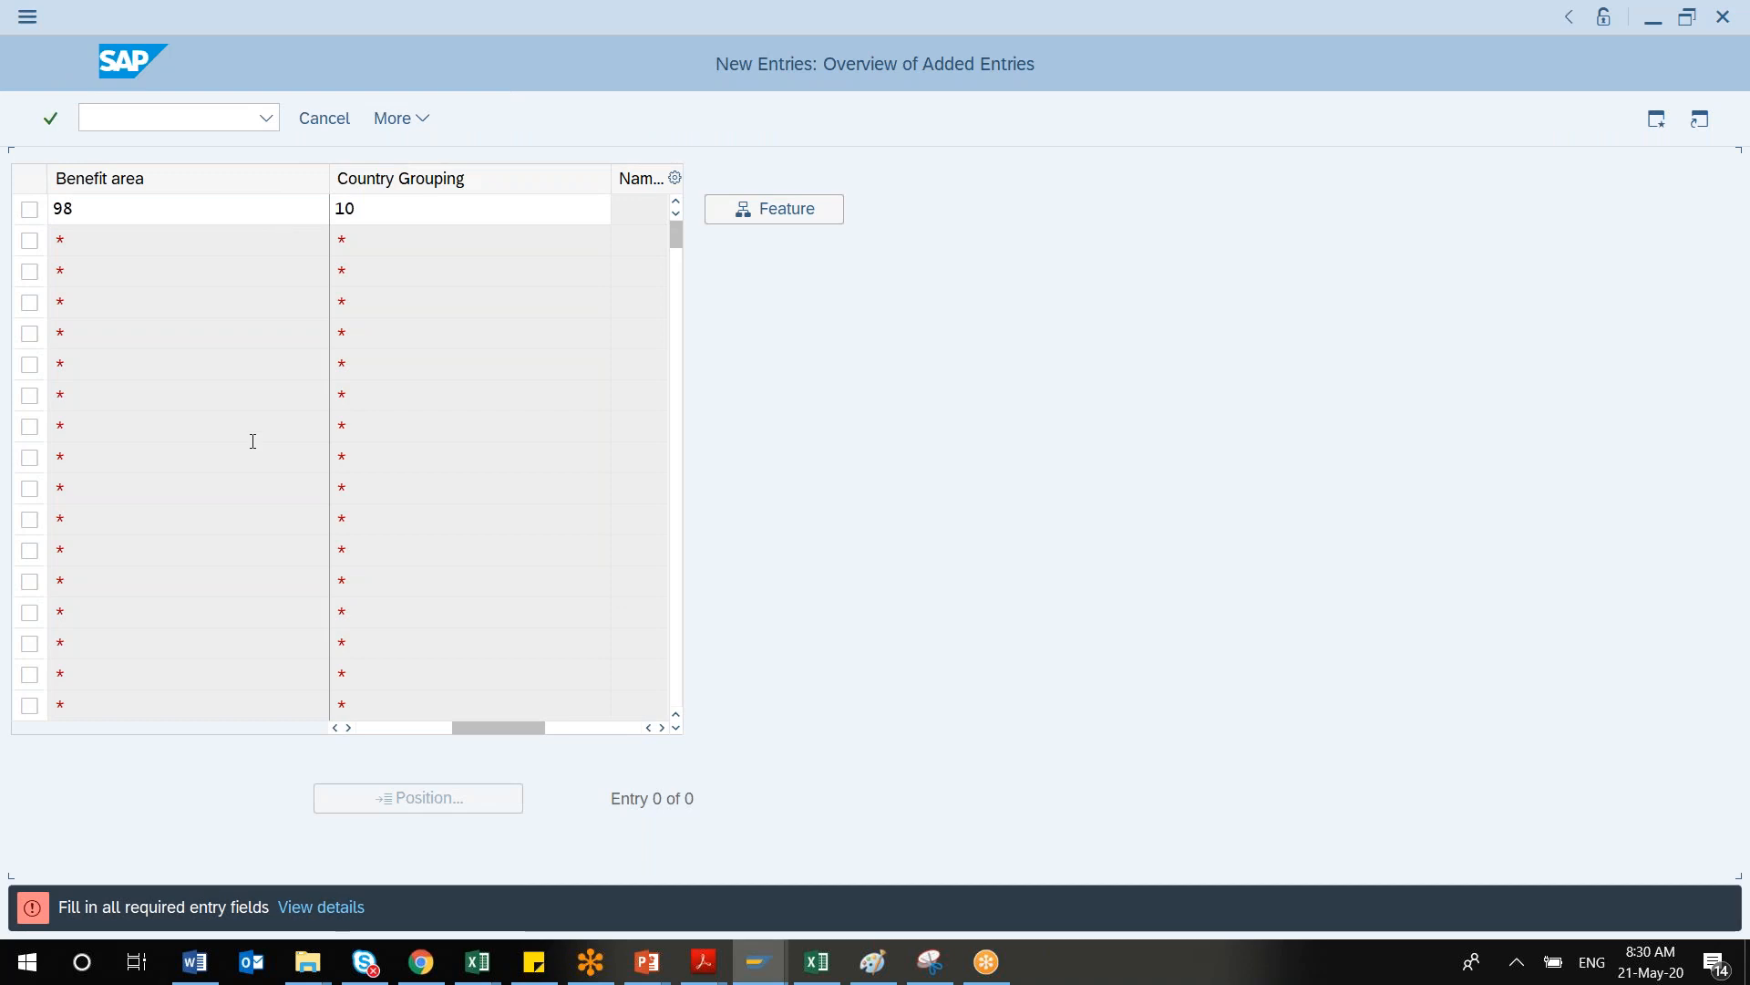
Describe the new benefit area as "Test Benefits", try to save it again, and cancel the entry
key("shift+Tab")
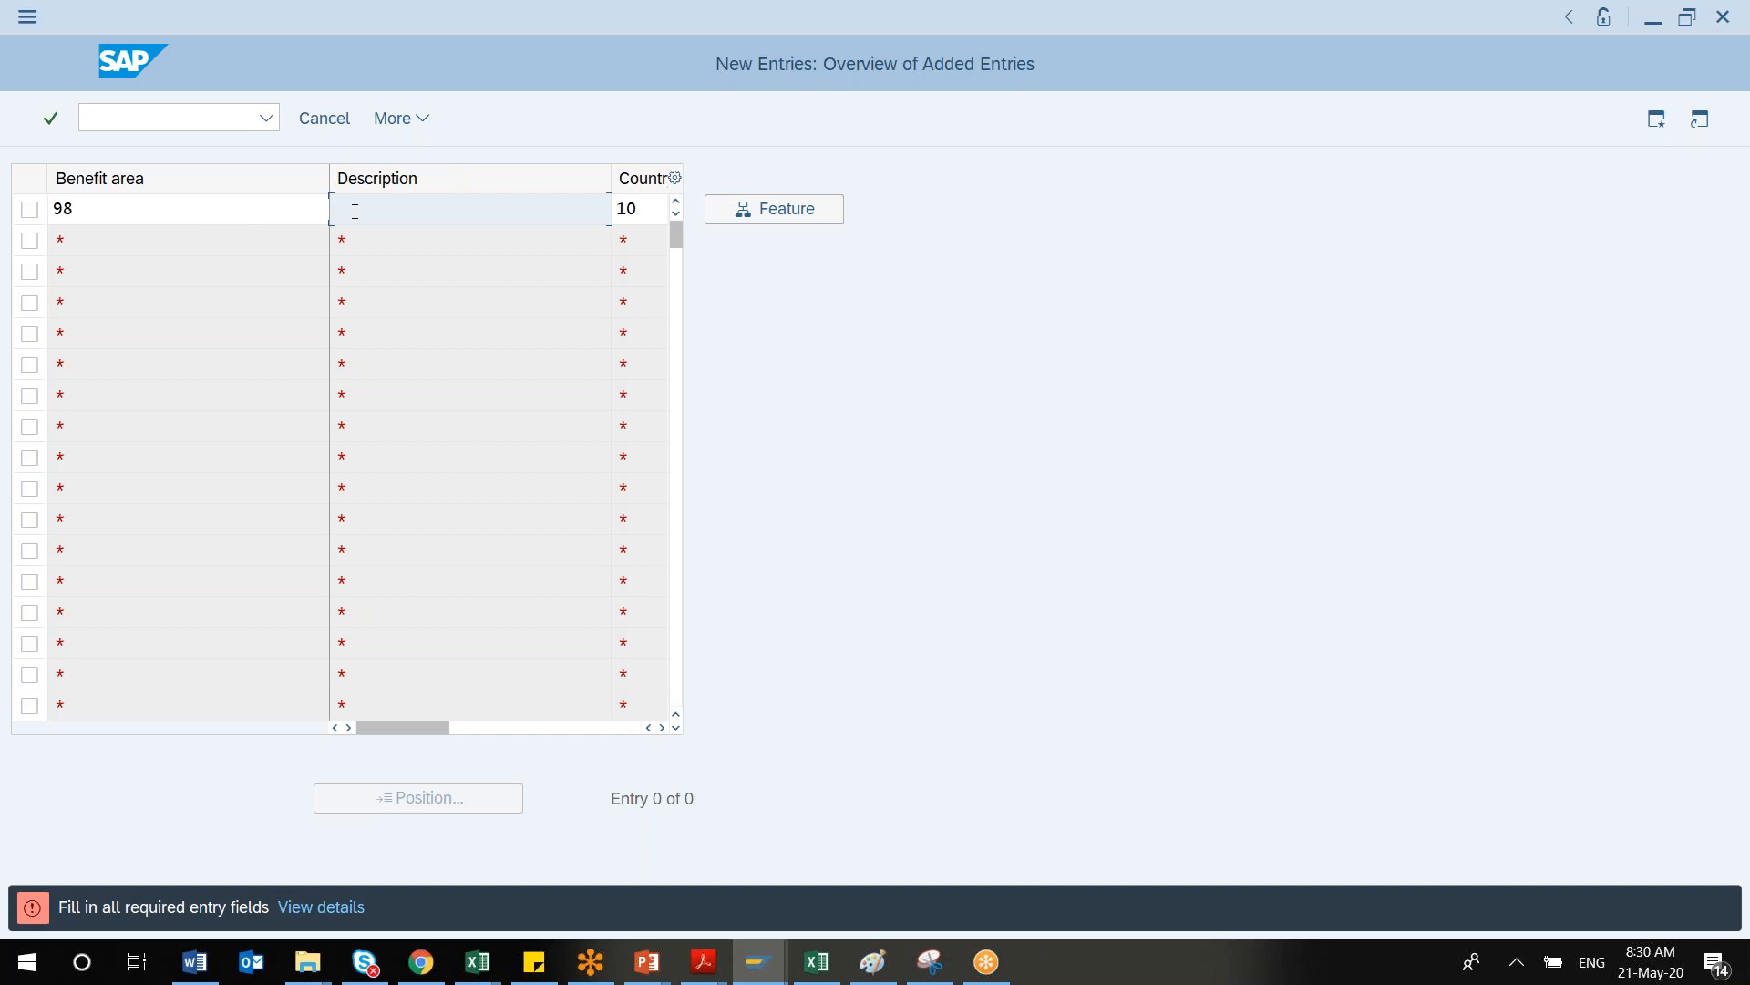
type("Test Benefits")
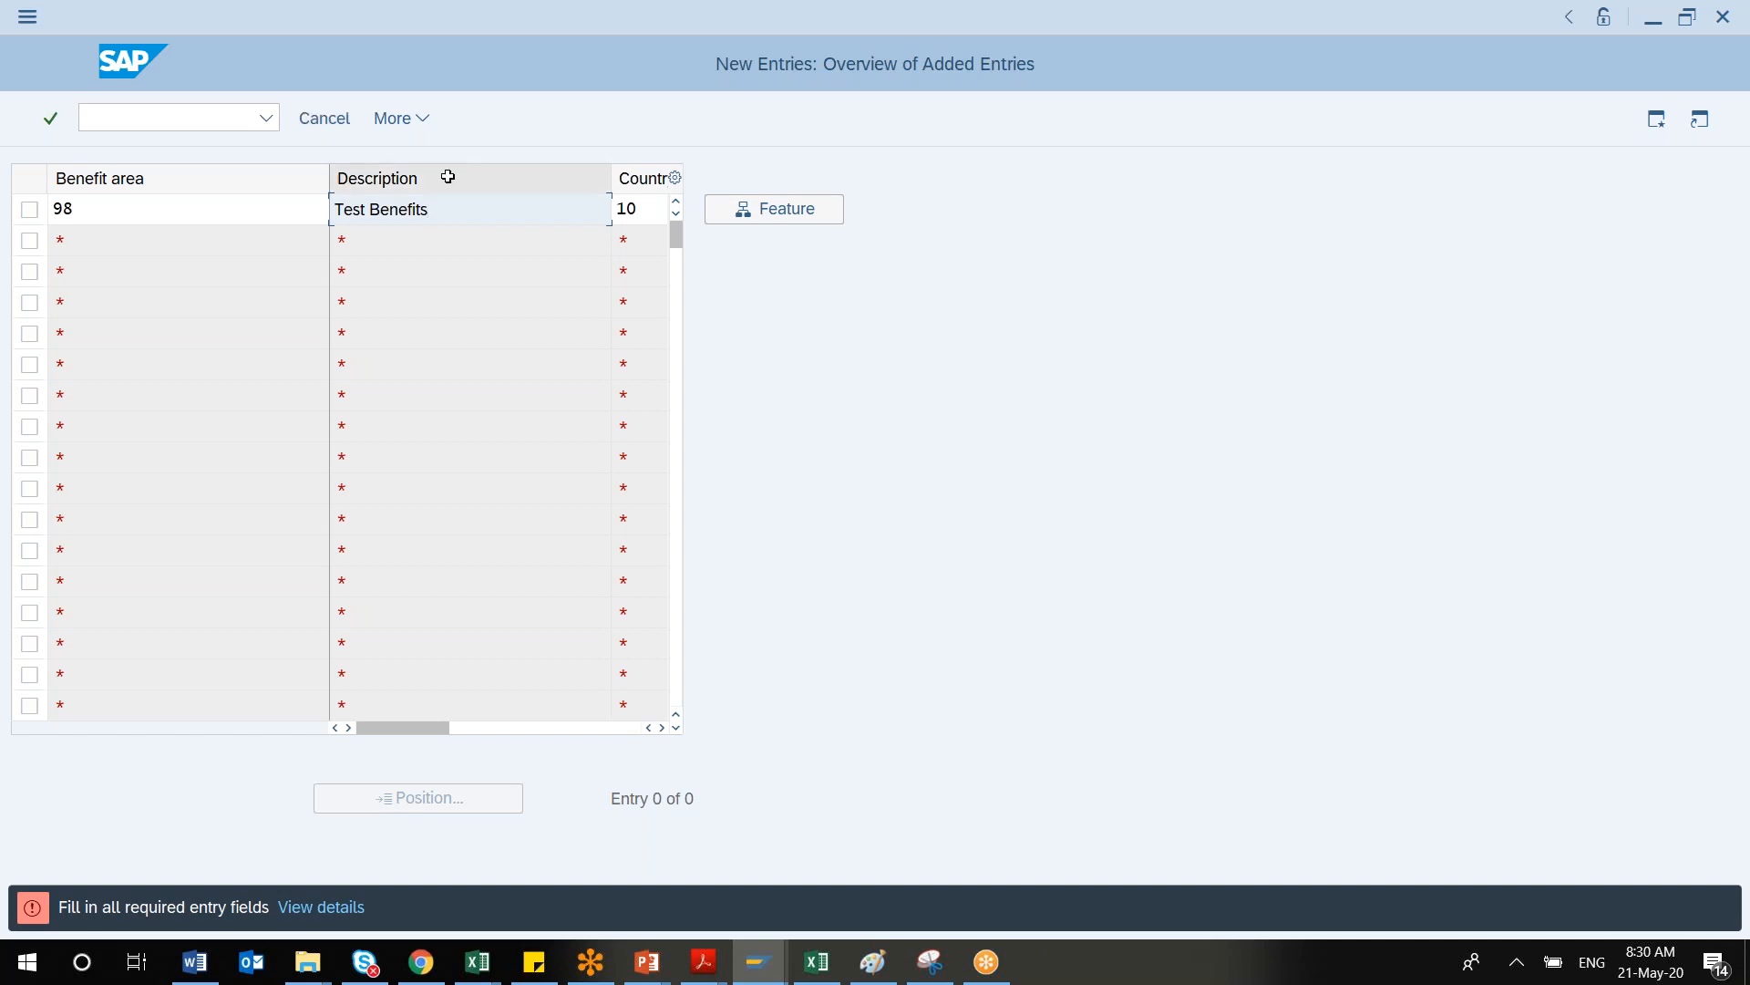
left_click(423, 121)
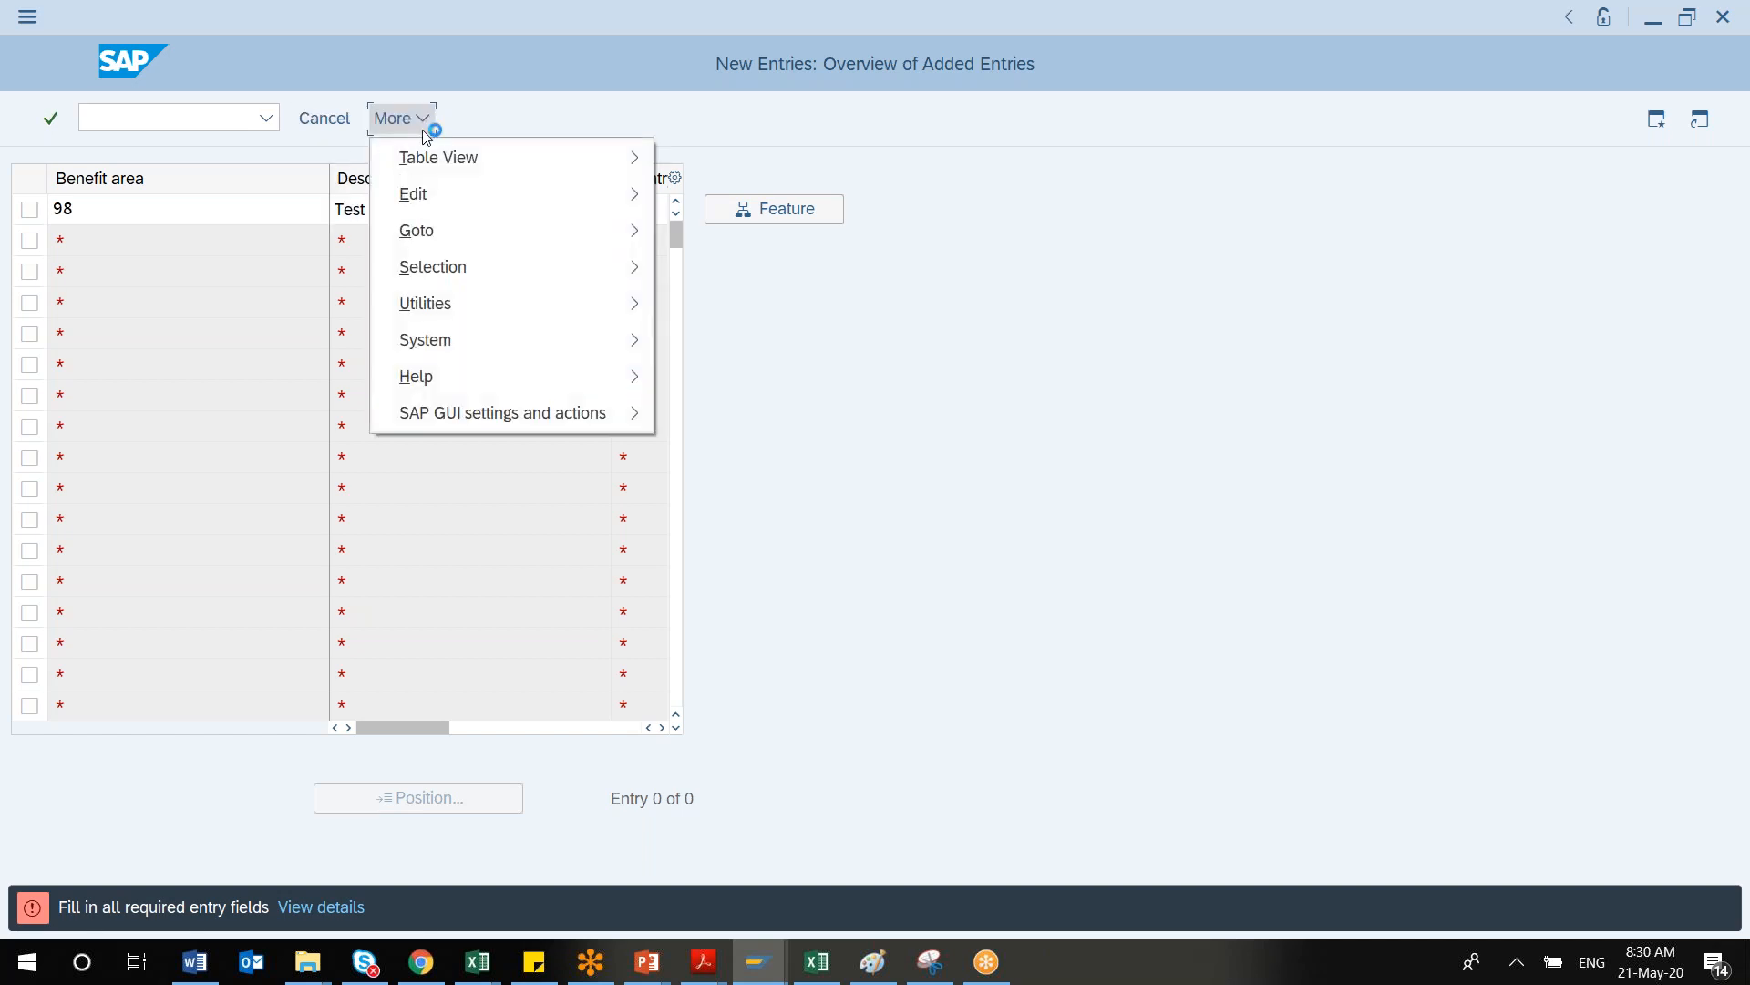
left_click(473, 206)
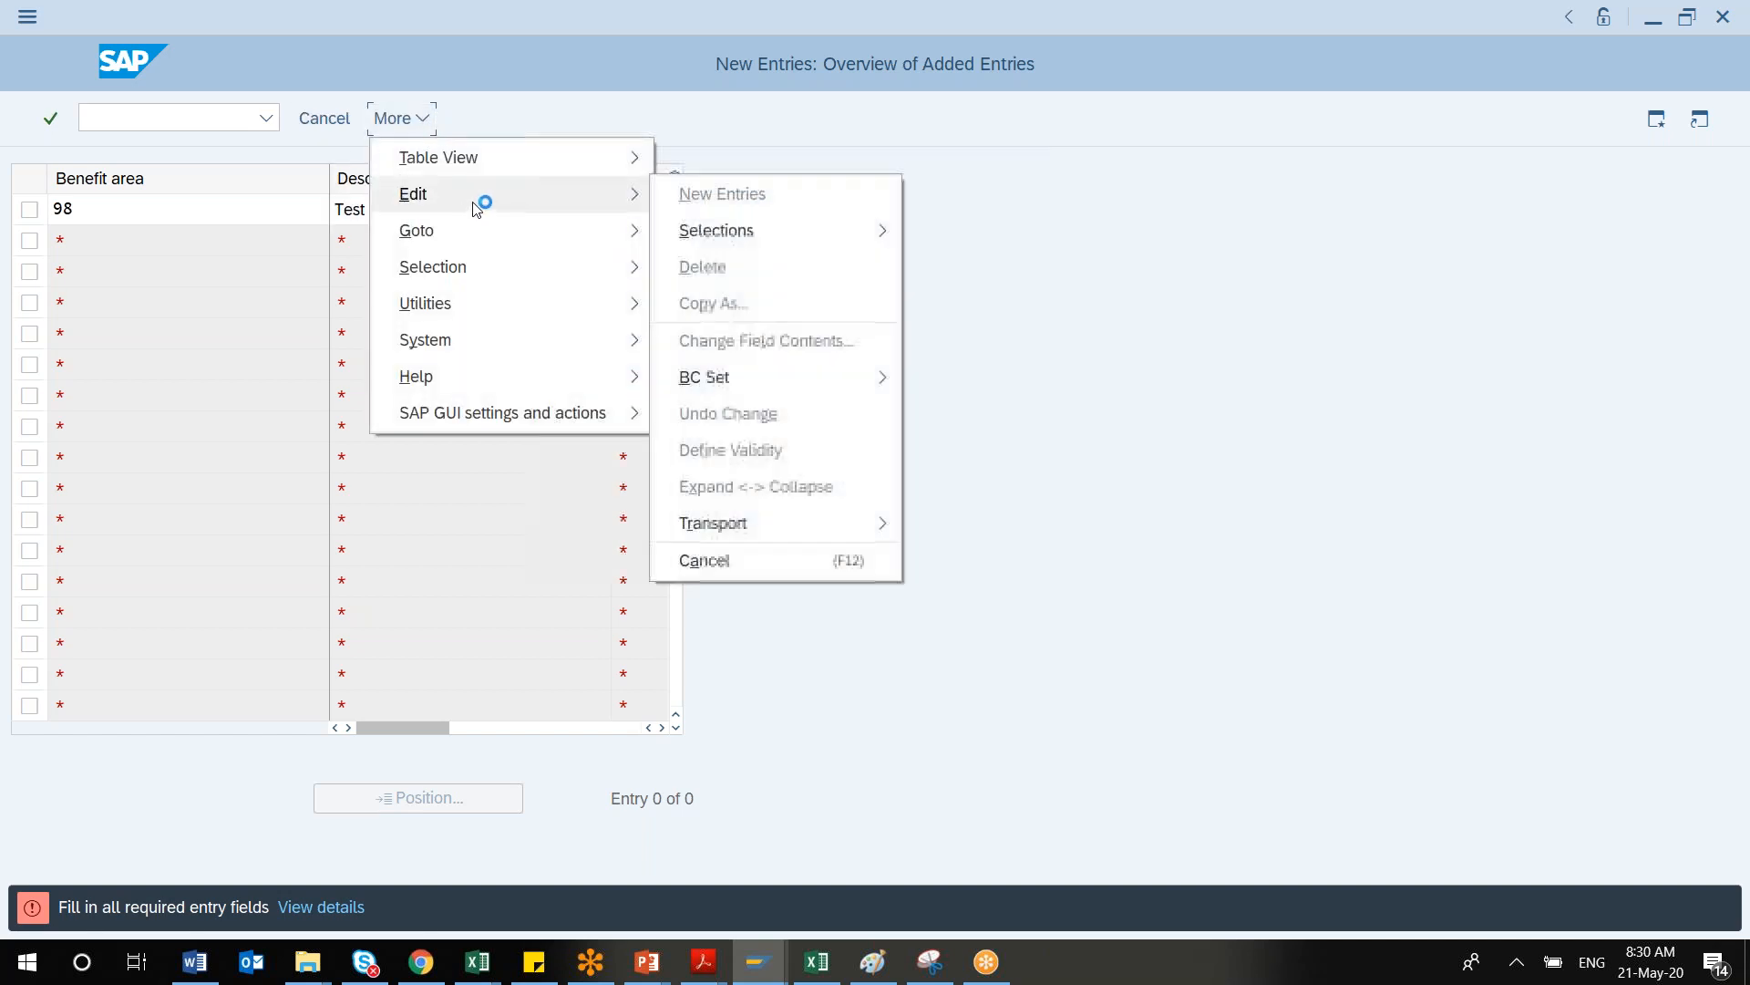
left_click(1005, 313)
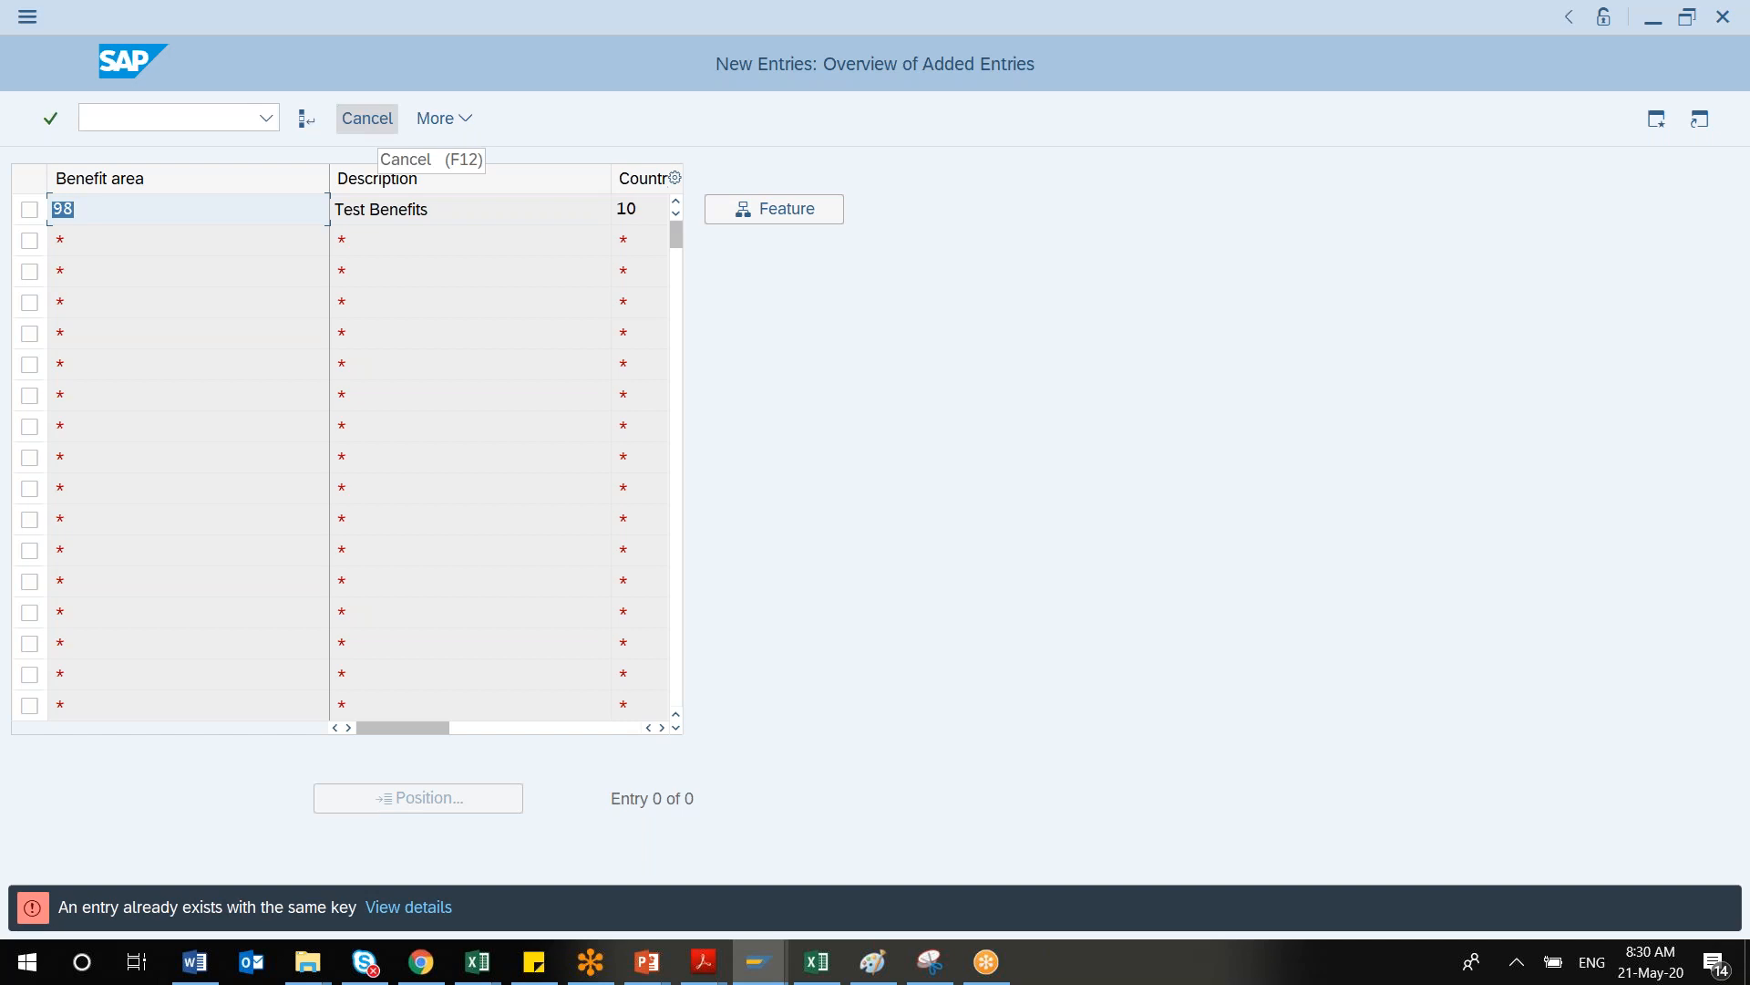
left_click(367, 118)
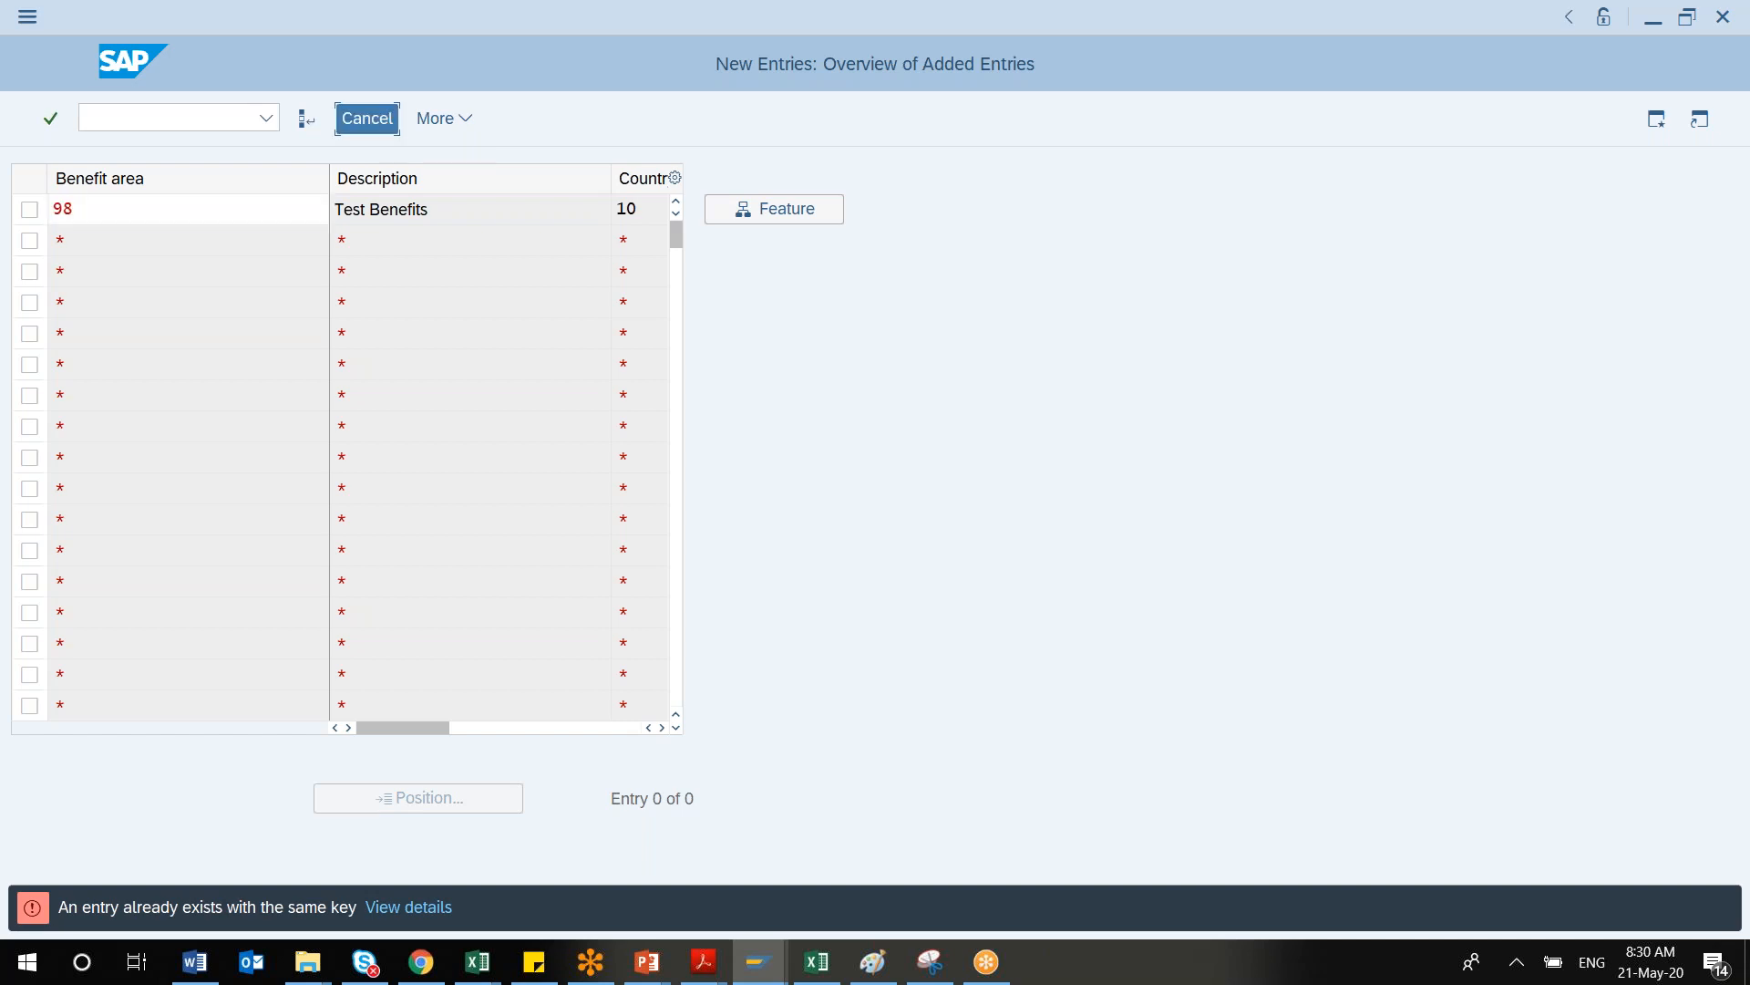
Leave the new entries screen and mark benefit areas 15 (US-Flex Benefits) and 20 (US-Flex Benefits 2) in the overview for comparison with USA
left_click(422, 518)
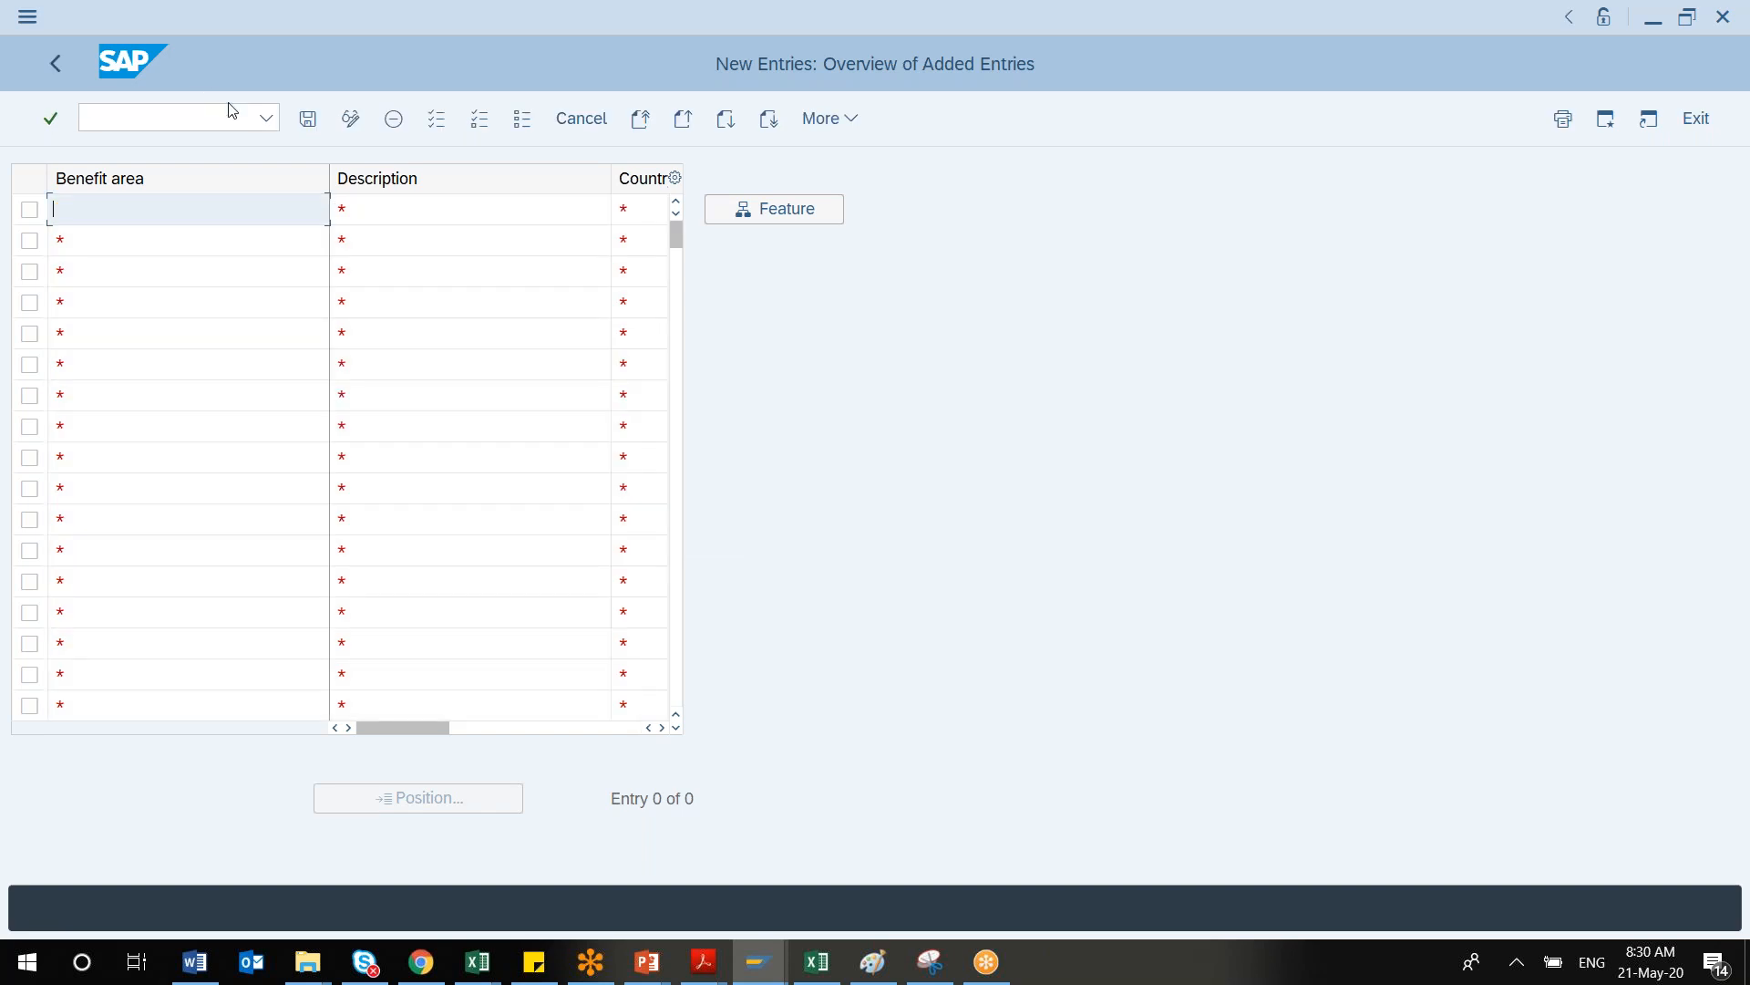
left_click(56, 64)
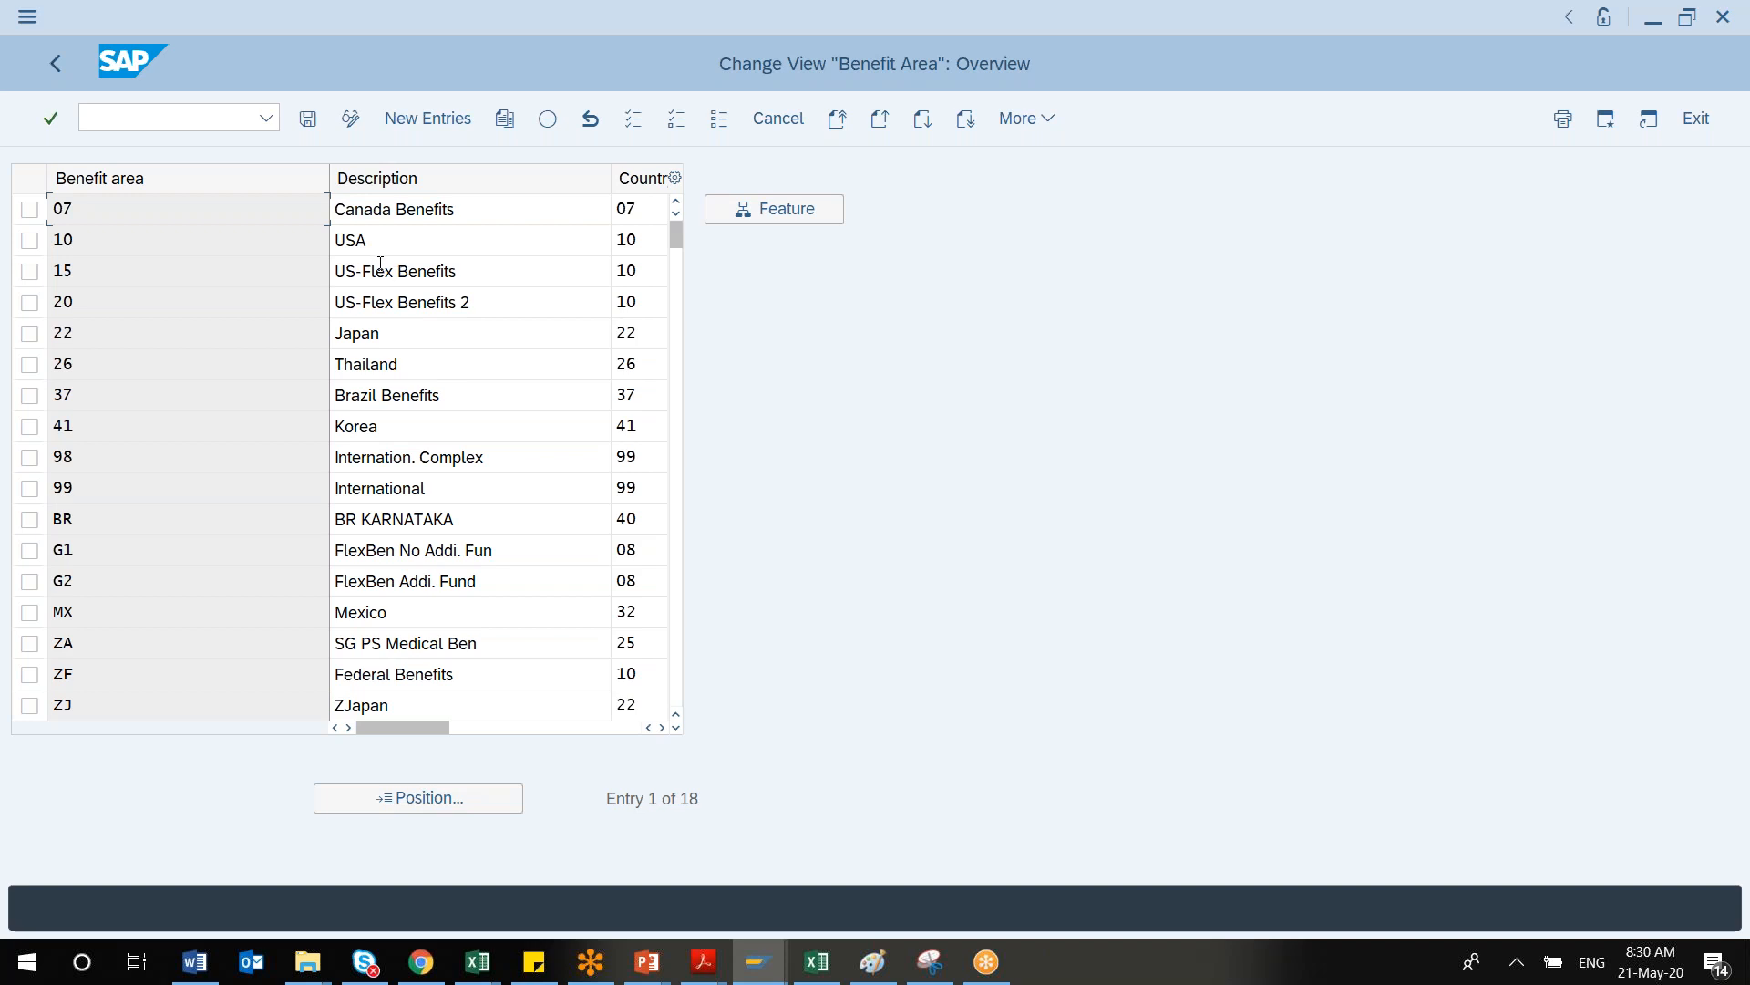
left_click(29, 271)
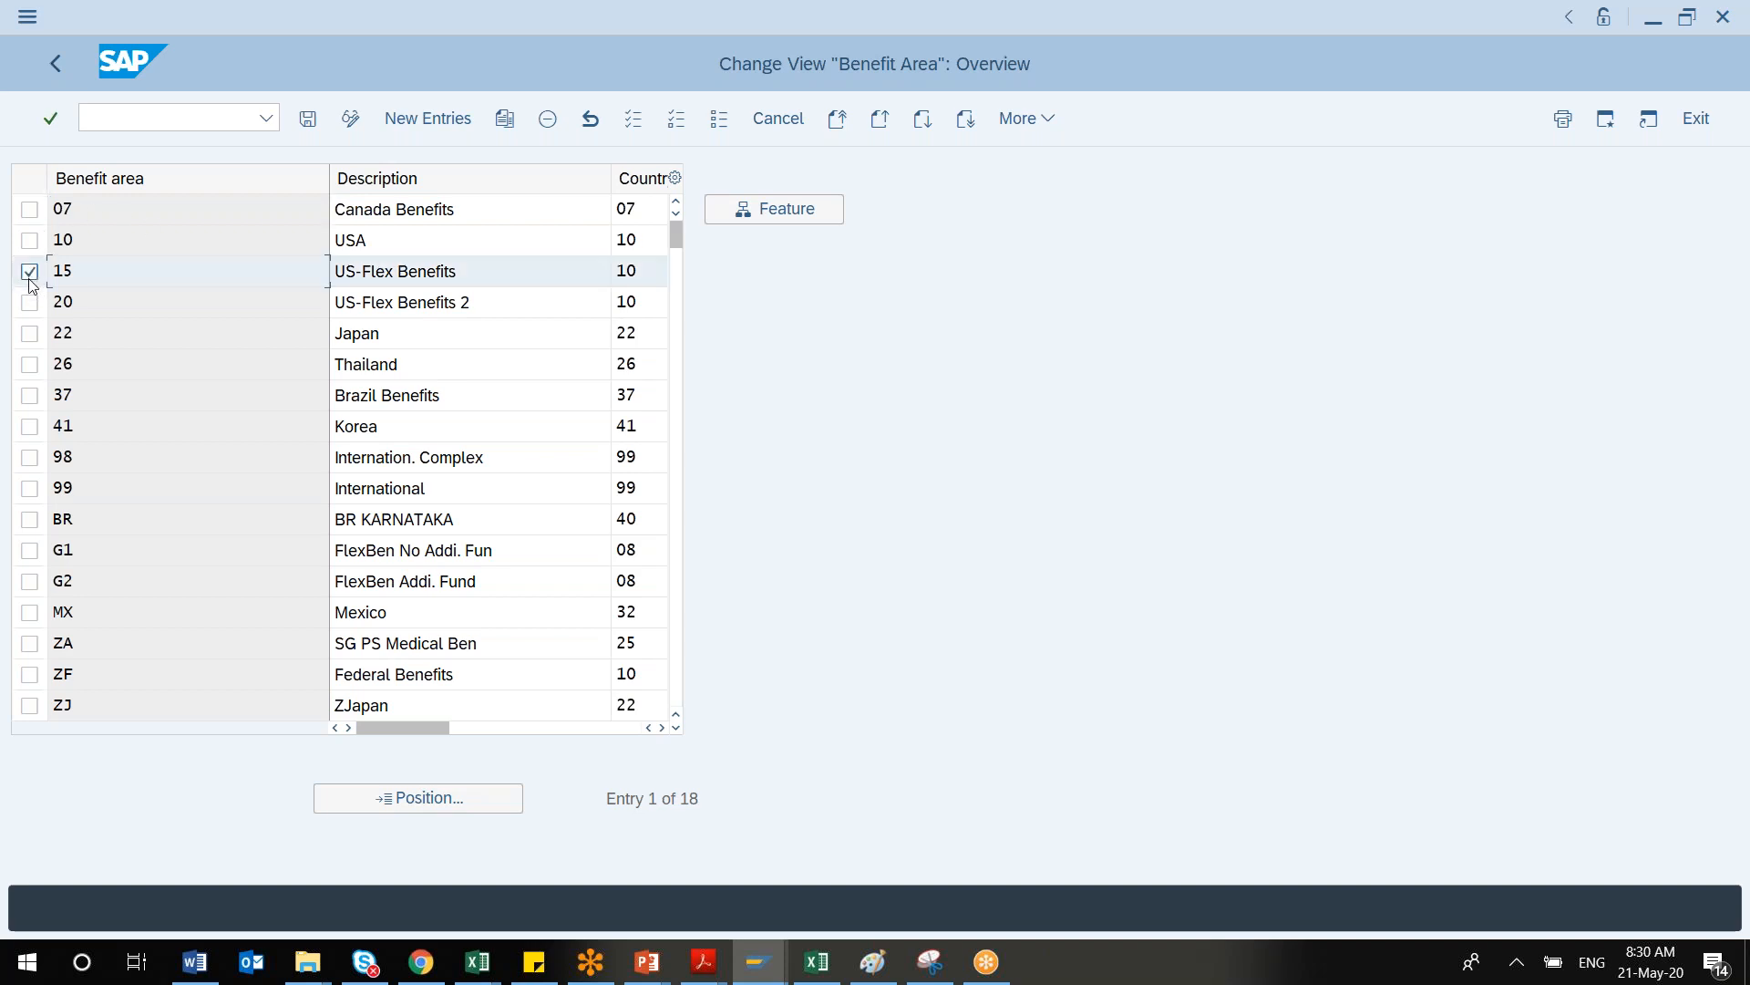
left_click(31, 303)
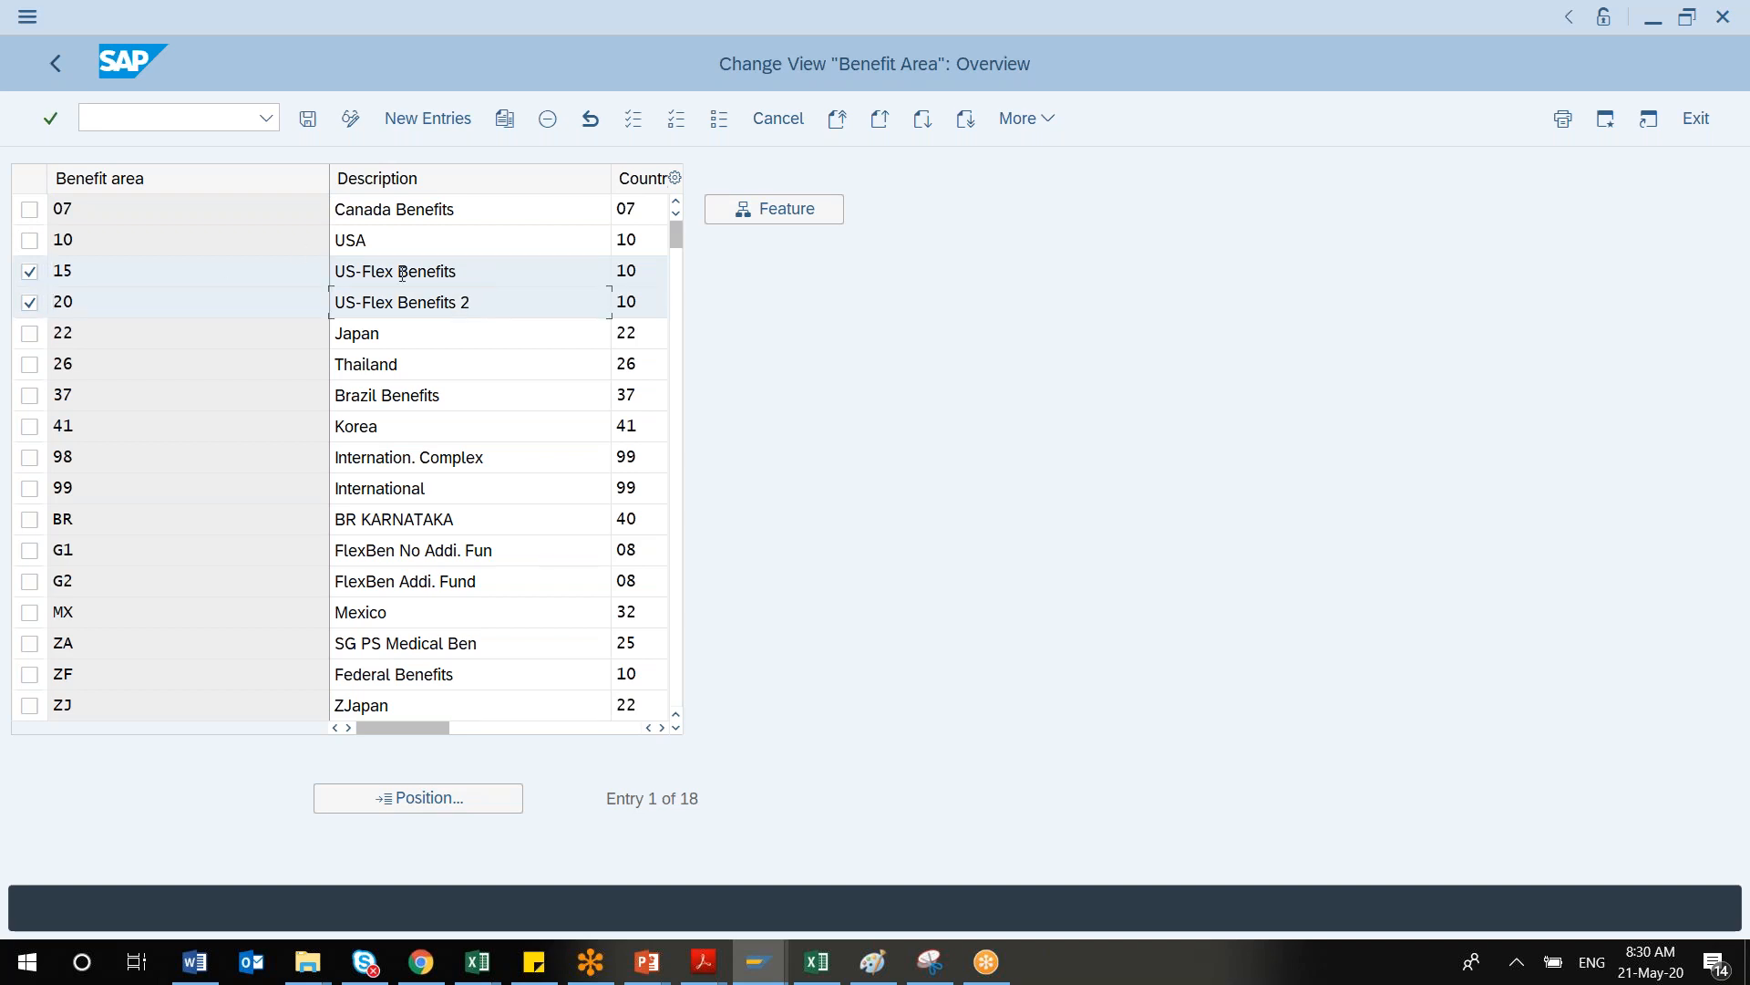
left_click(378, 242)
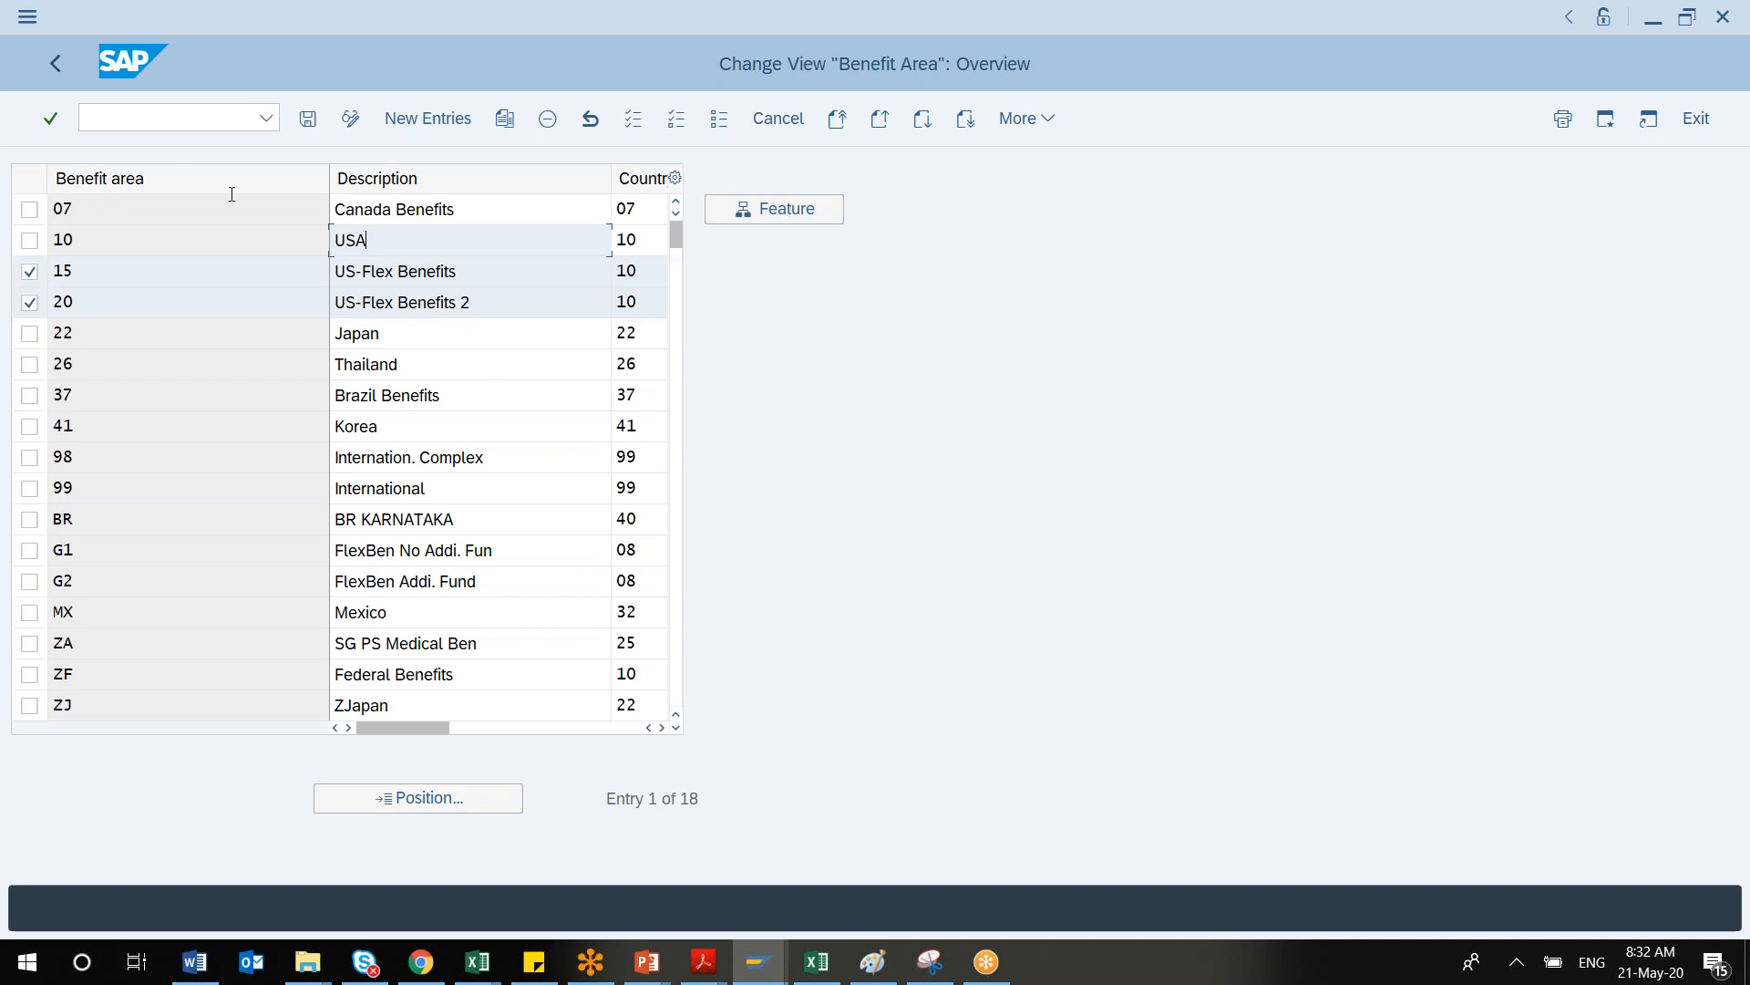
Return to the IMG, open the Define Benefit Area documentation, and examine Example 1 on providing different benefits to employees in different regions
left_click(58, 67)
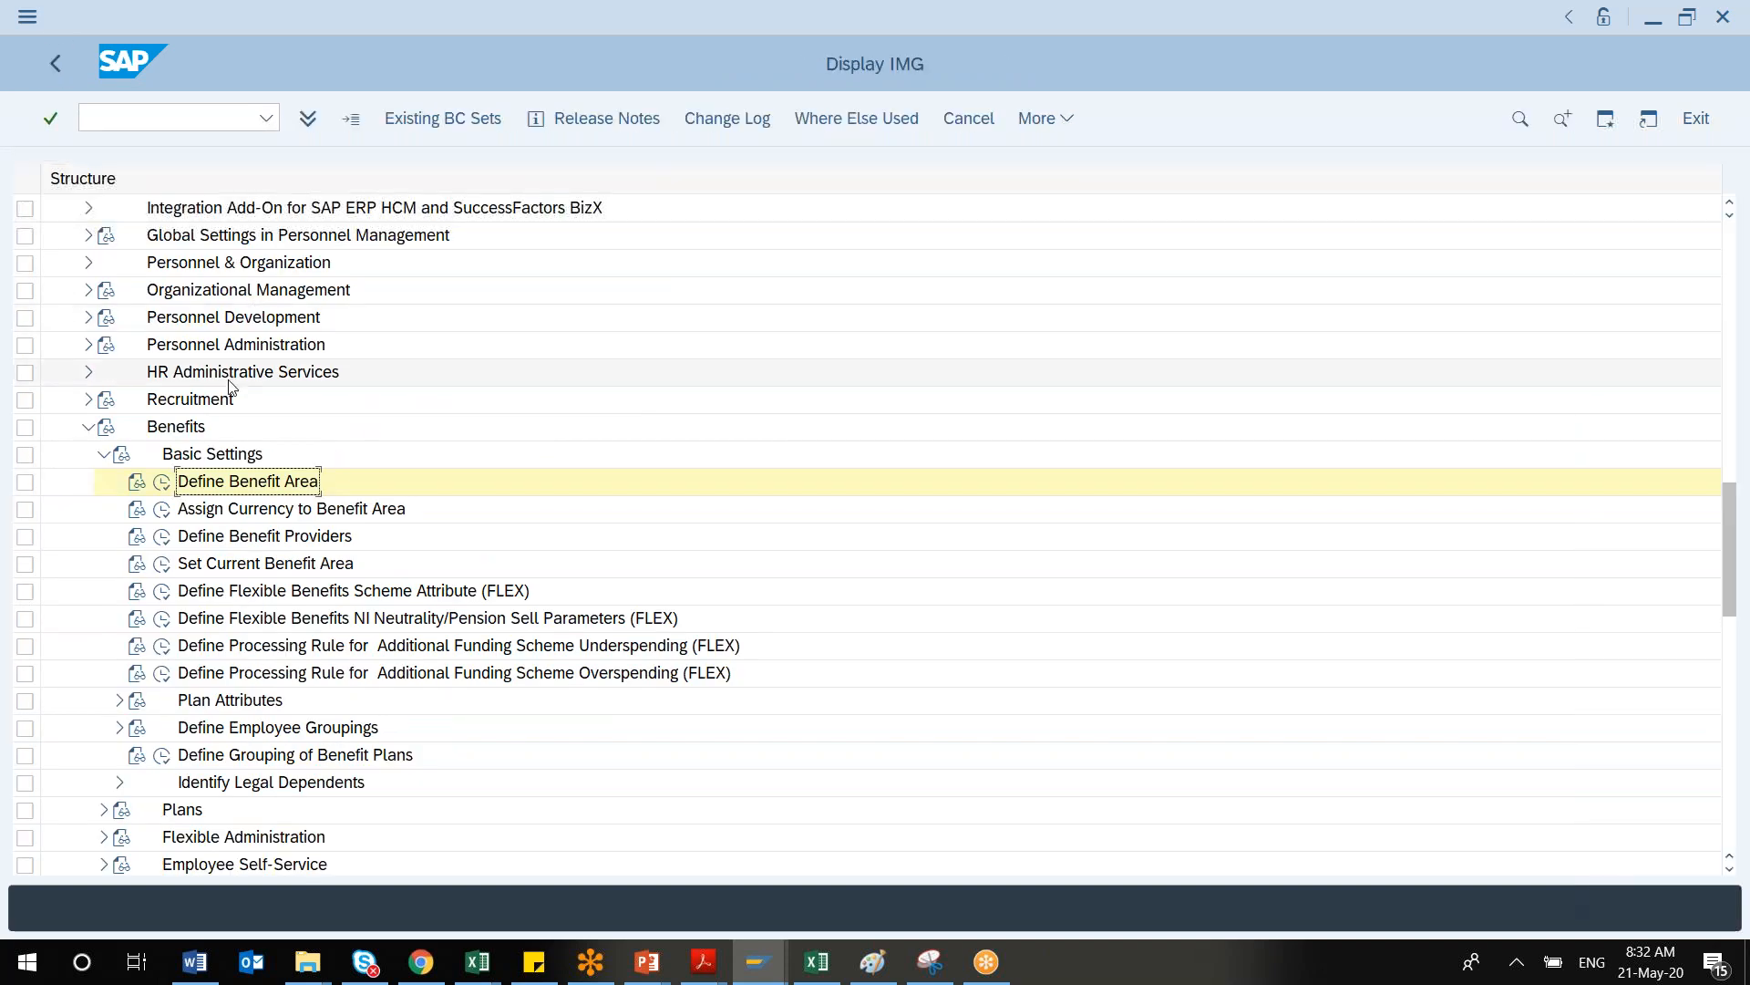
left_click(136, 483)
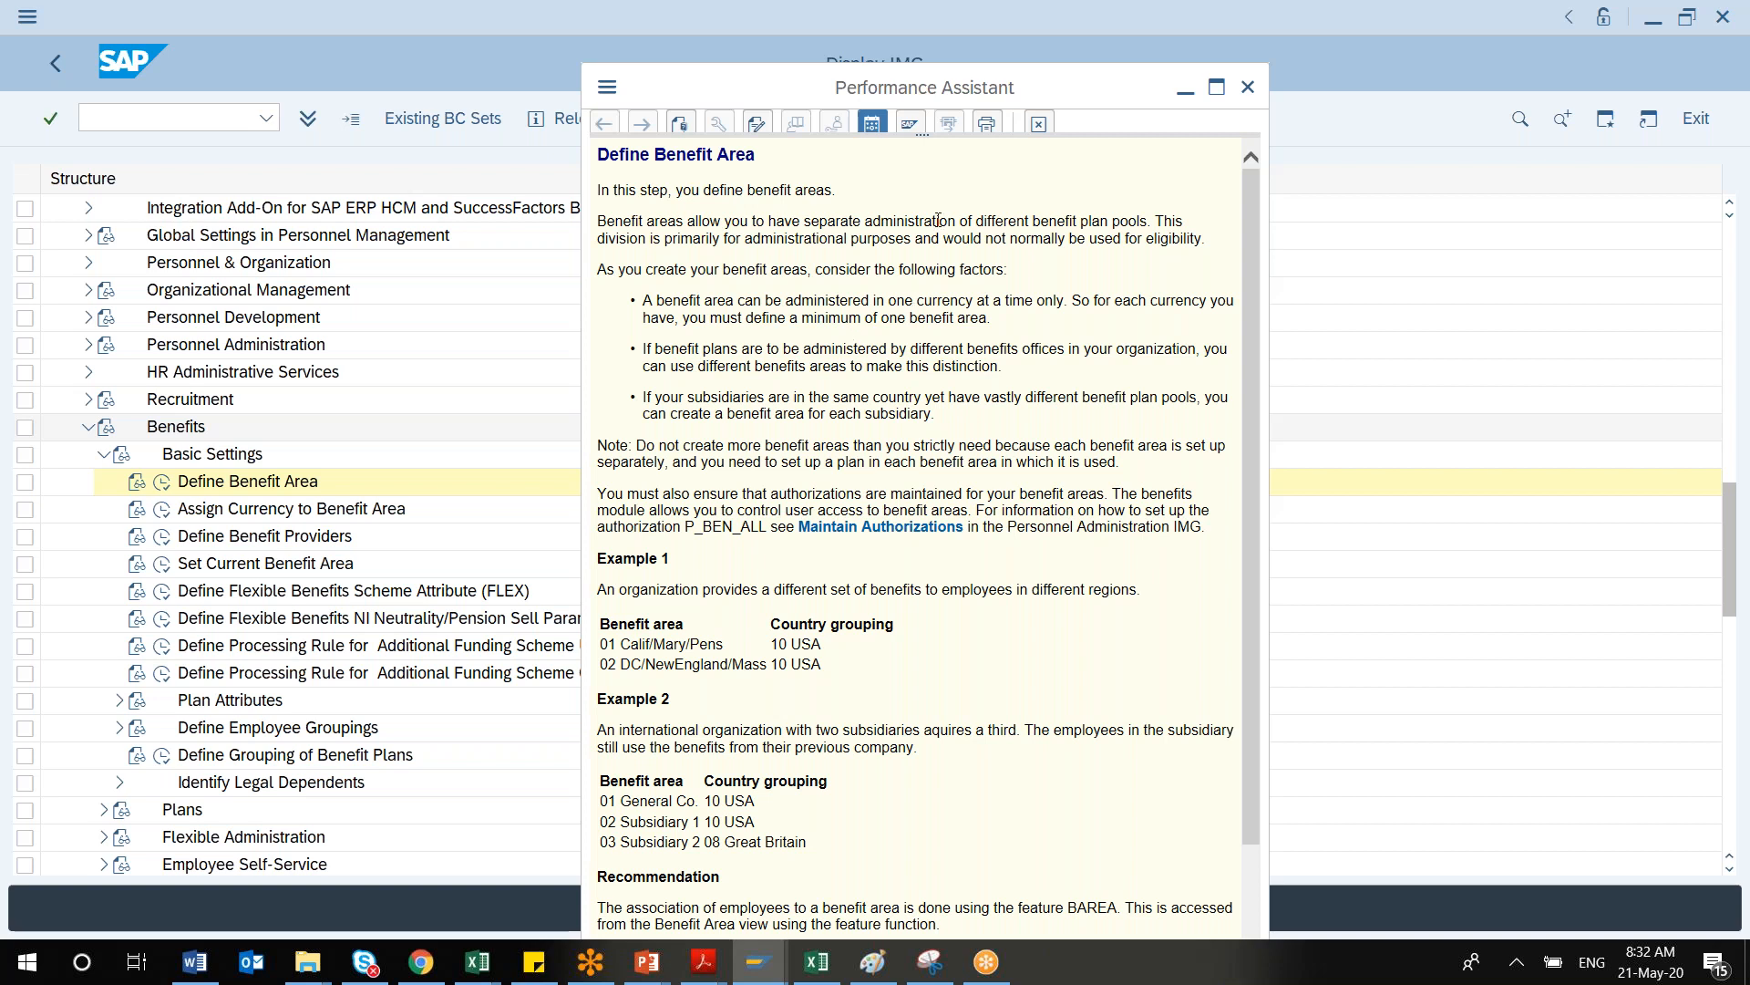
left_click_drag(1031, 94, 819, 35)
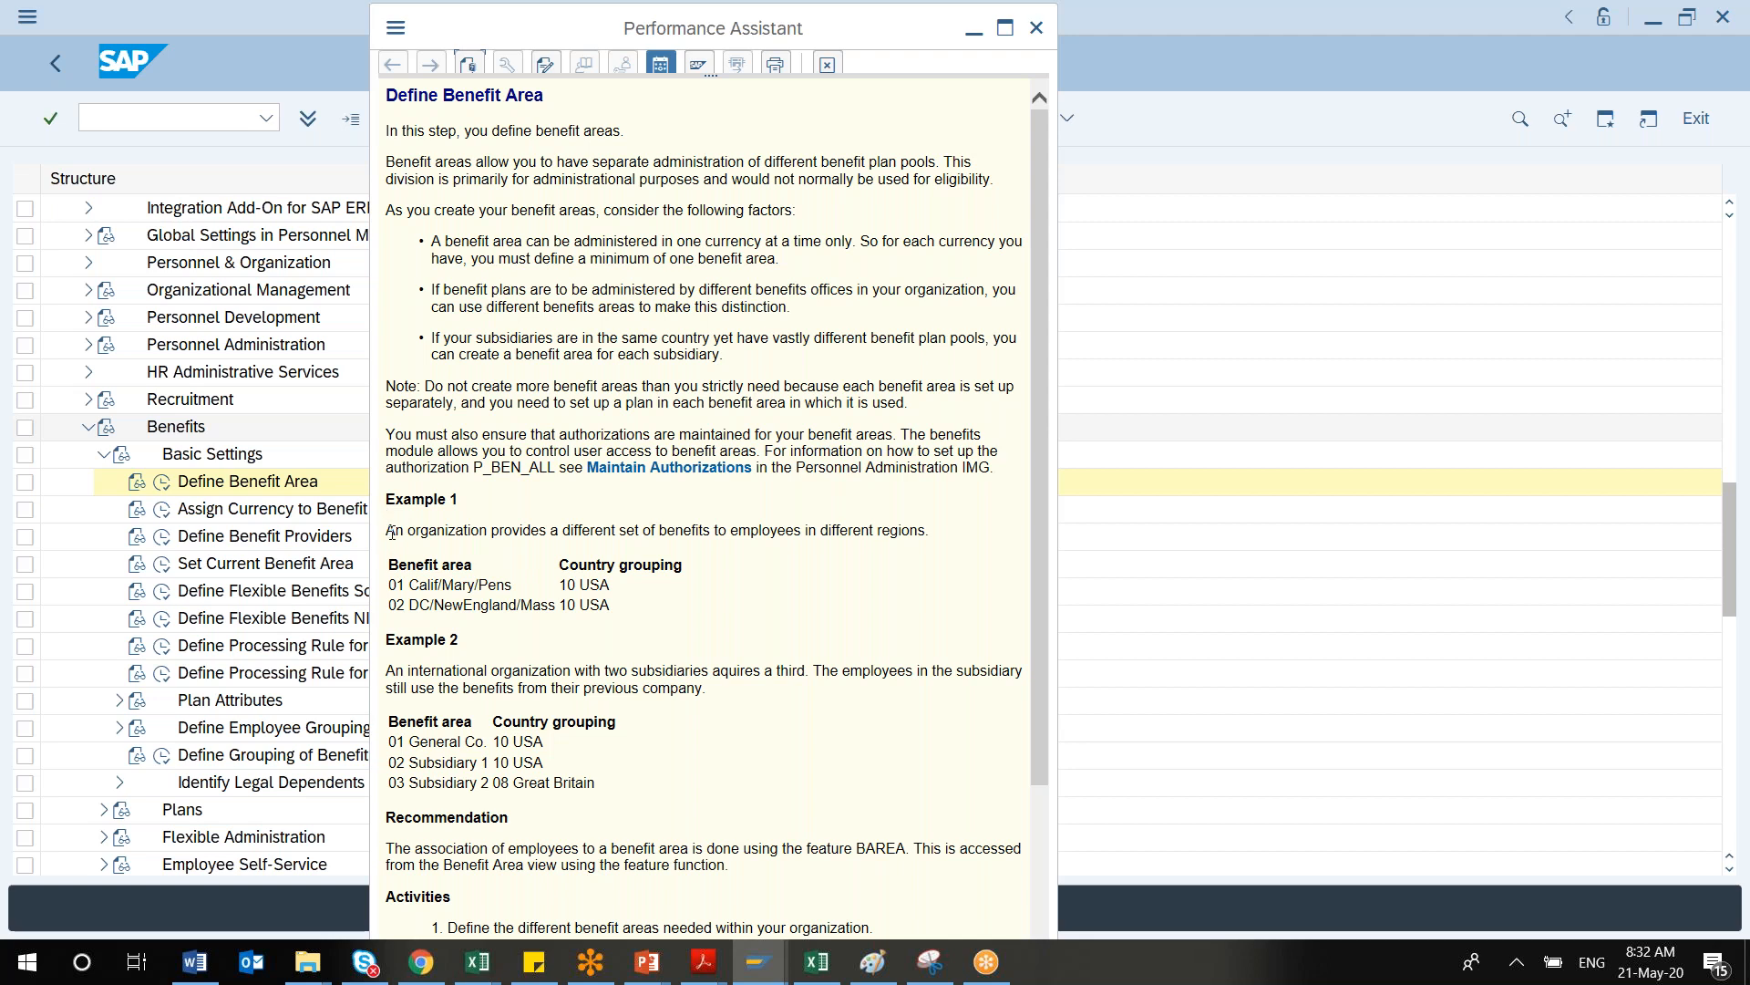
left_click_drag(391, 532, 939, 535)
left_click(890, 513)
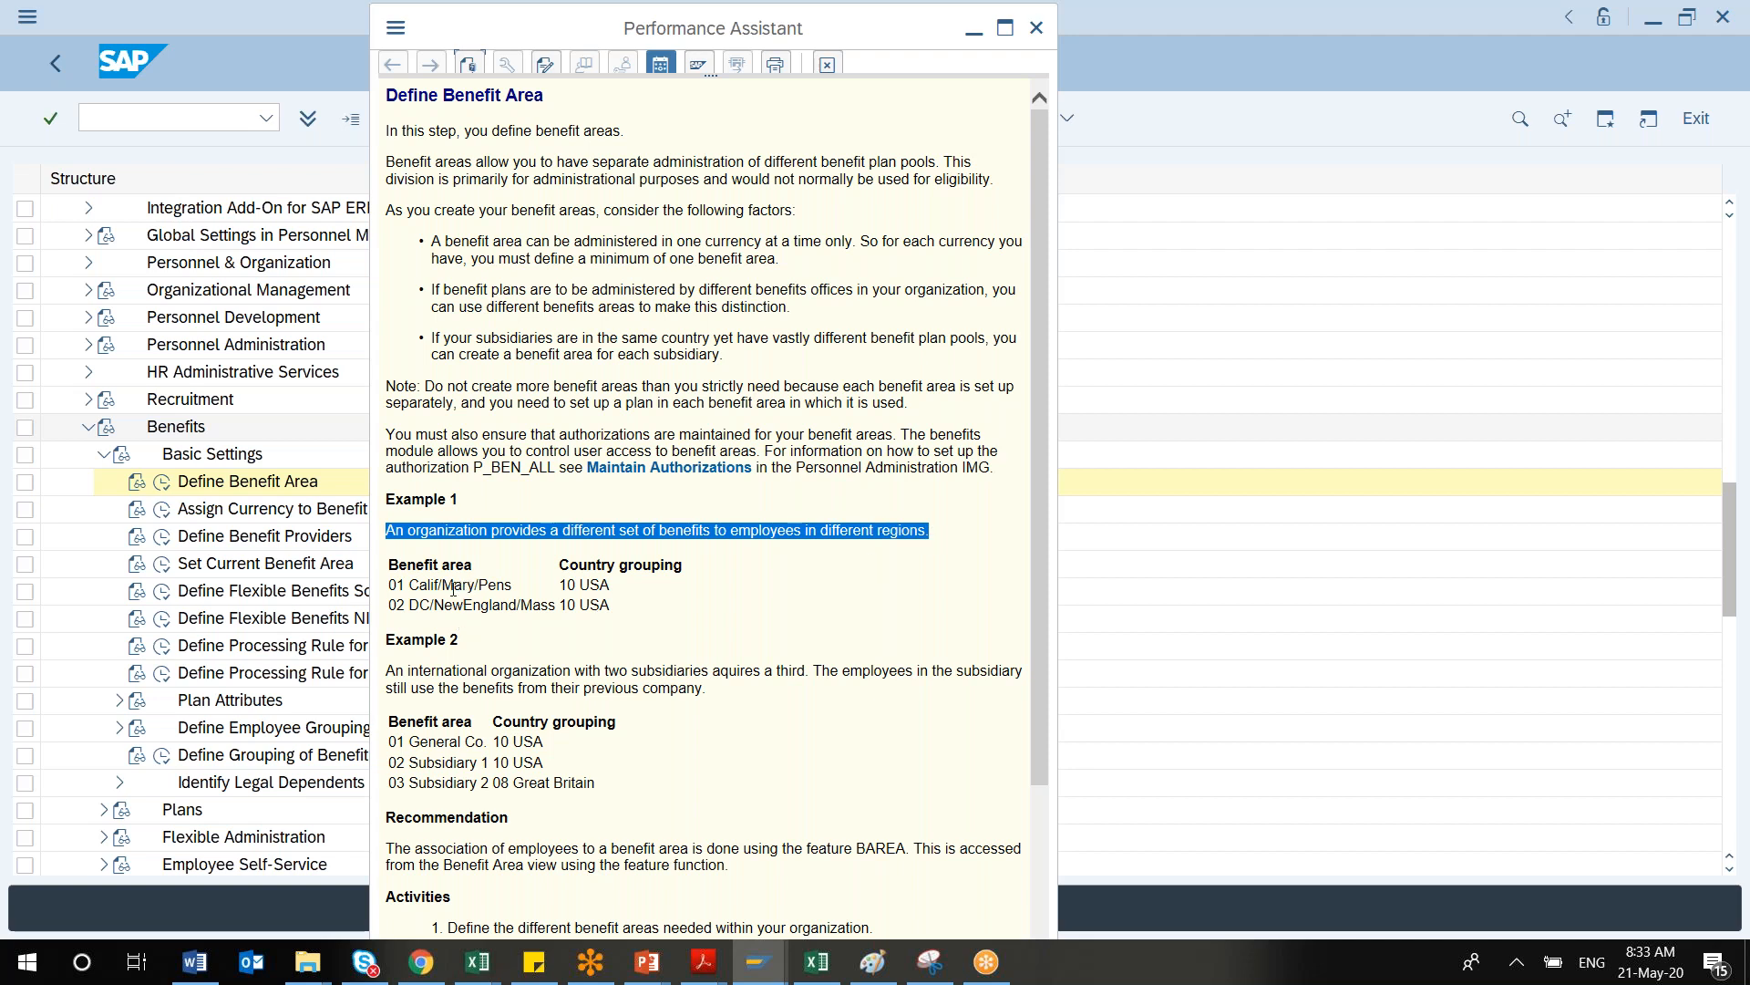
left_click(517, 593)
left_click_drag(517, 593, 415, 588)
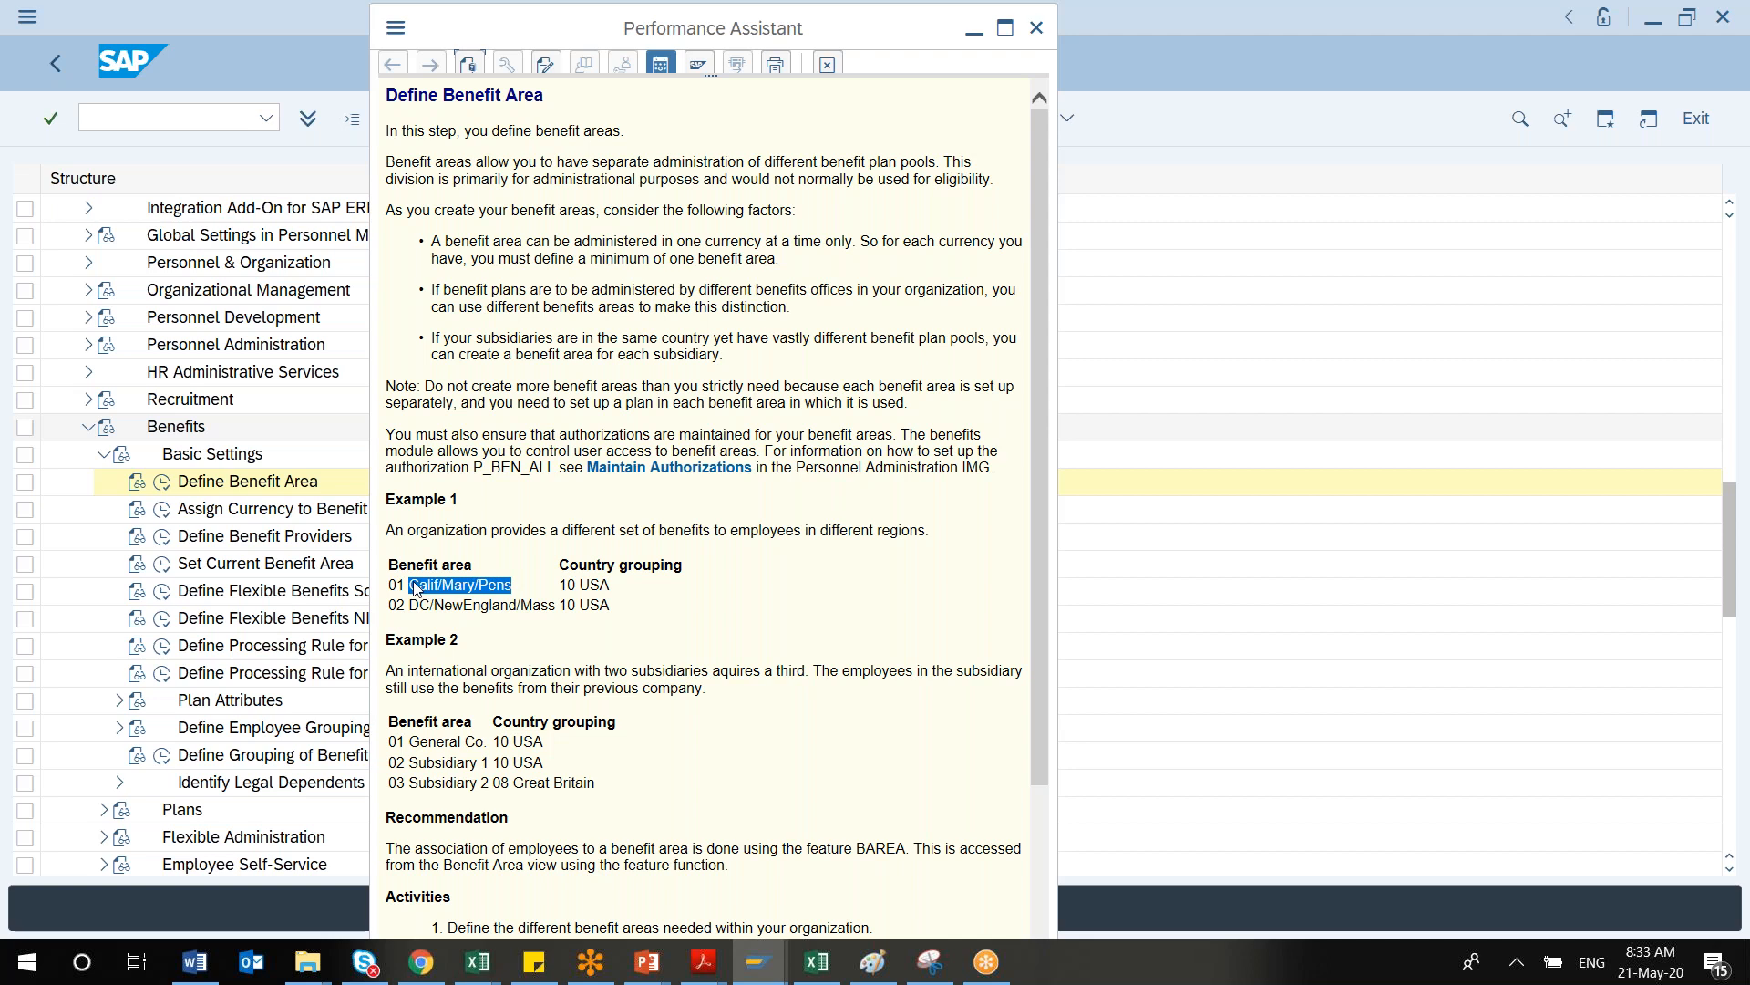
left_click(521, 593)
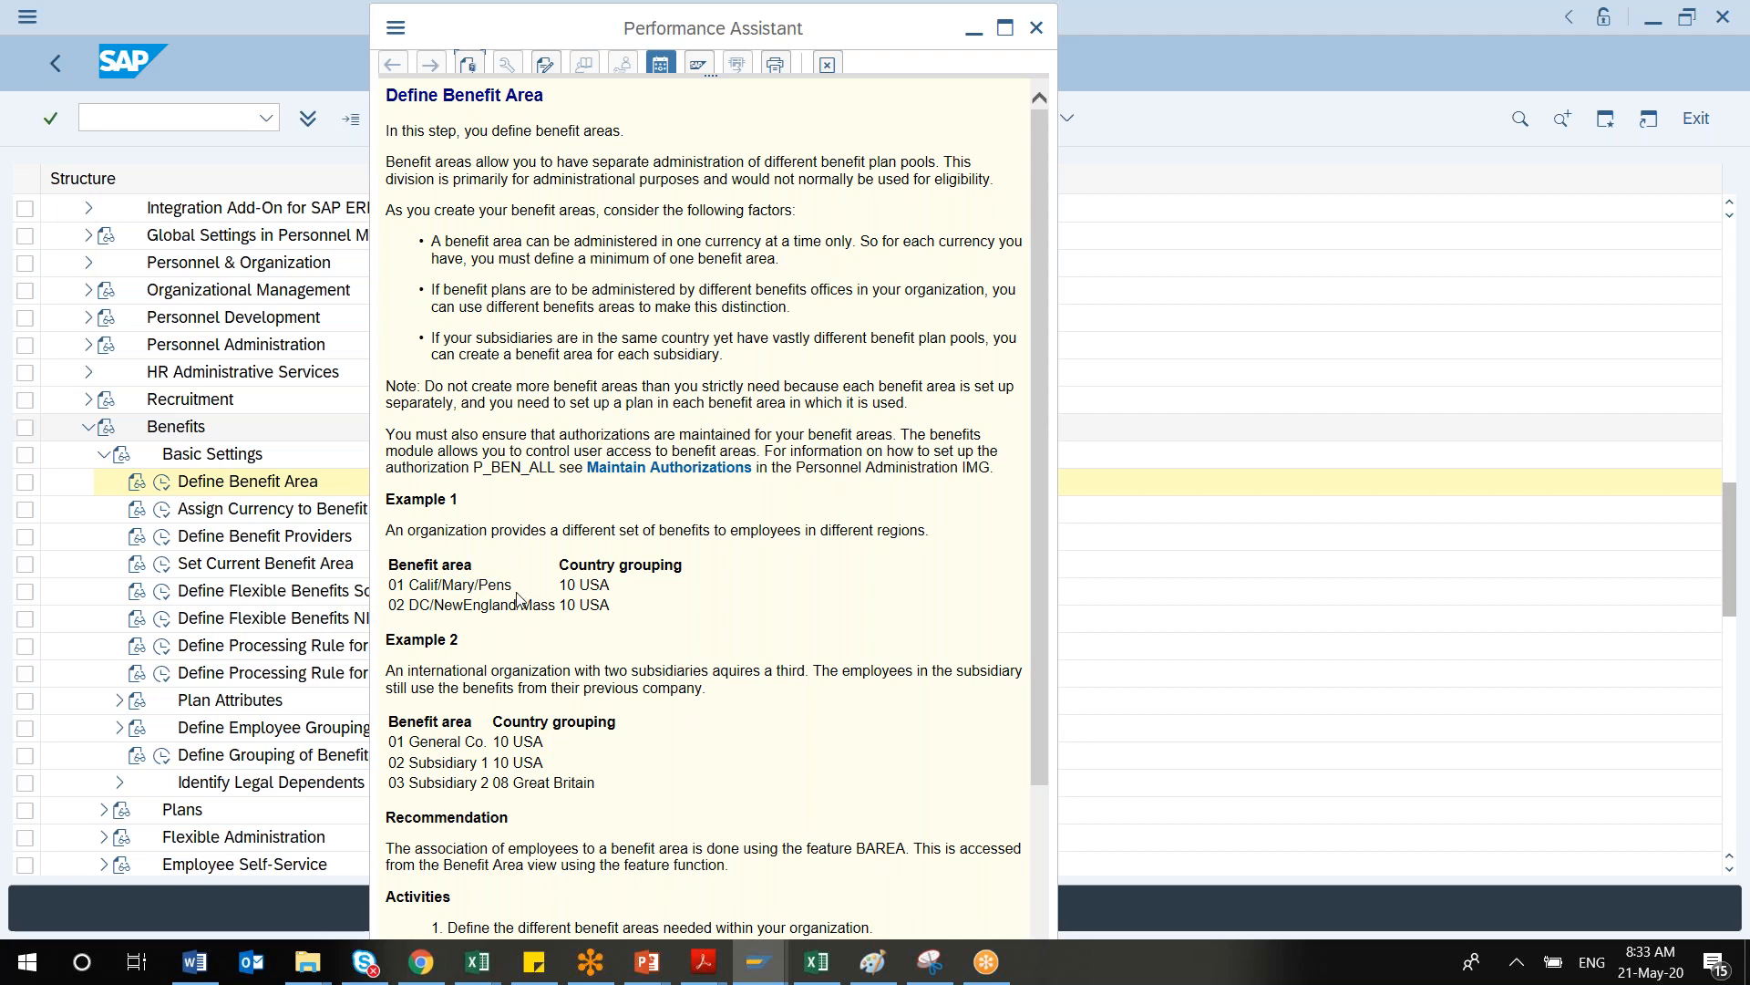
left_click_drag(514, 590, 421, 586)
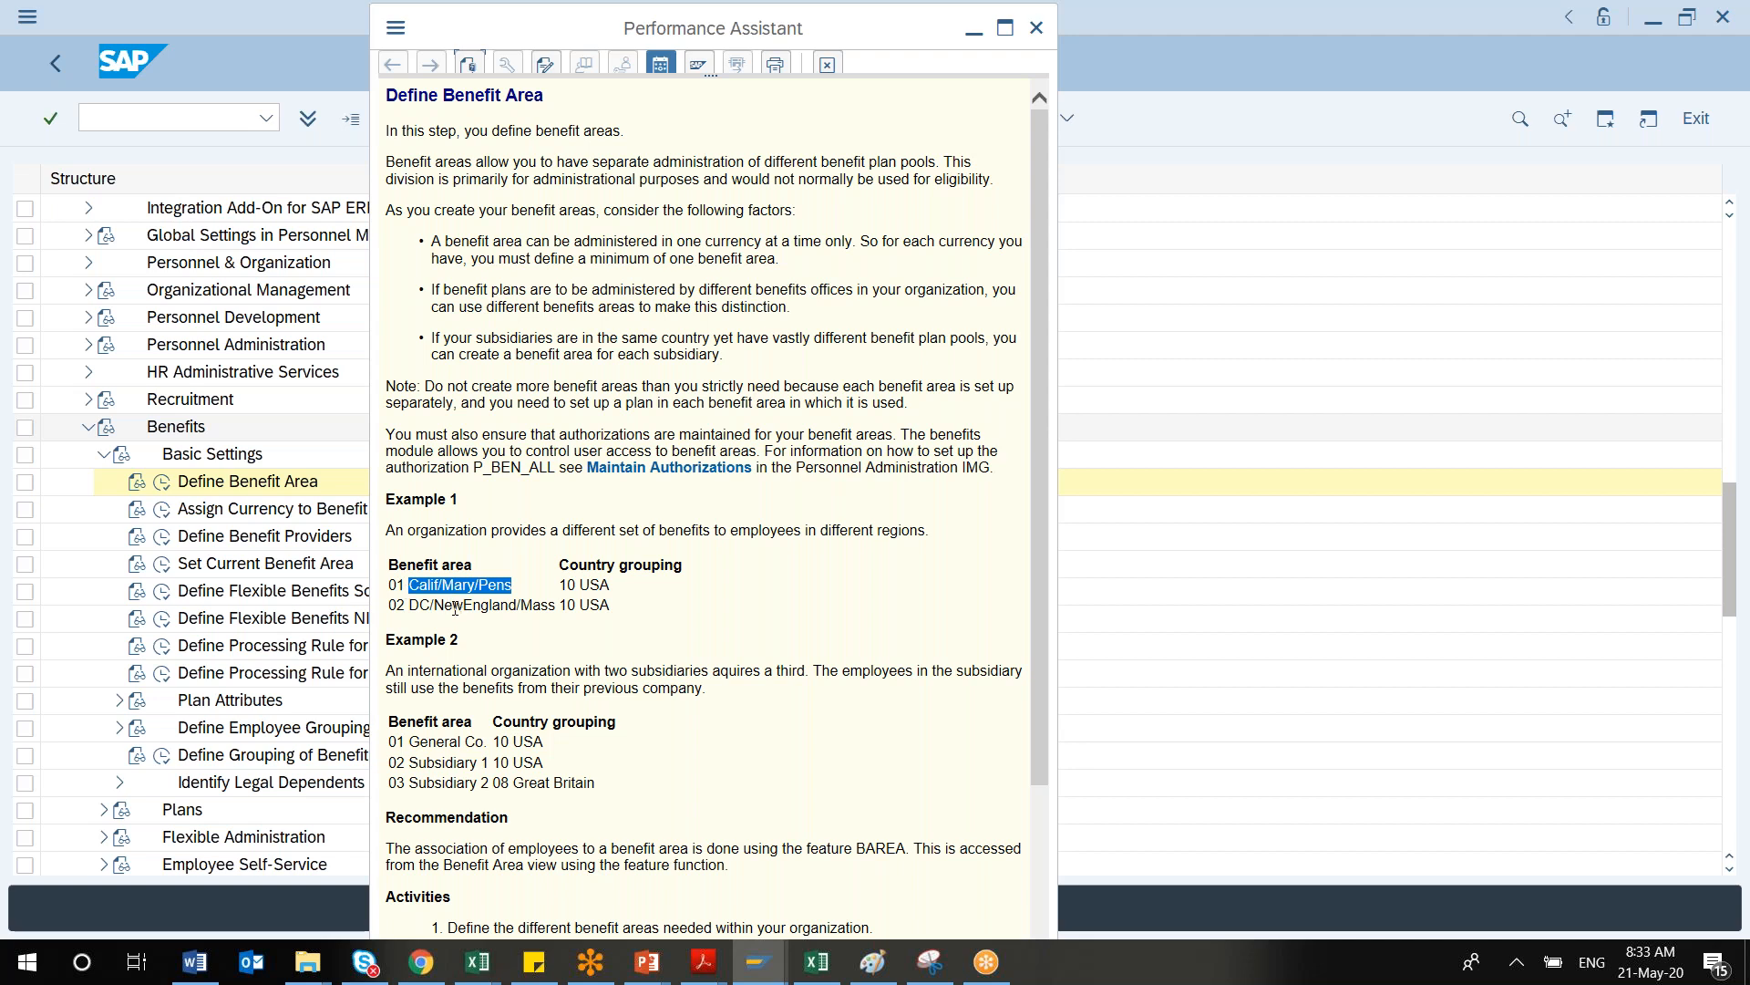
left_click(411, 609)
left_click_drag(411, 609, 544, 608)
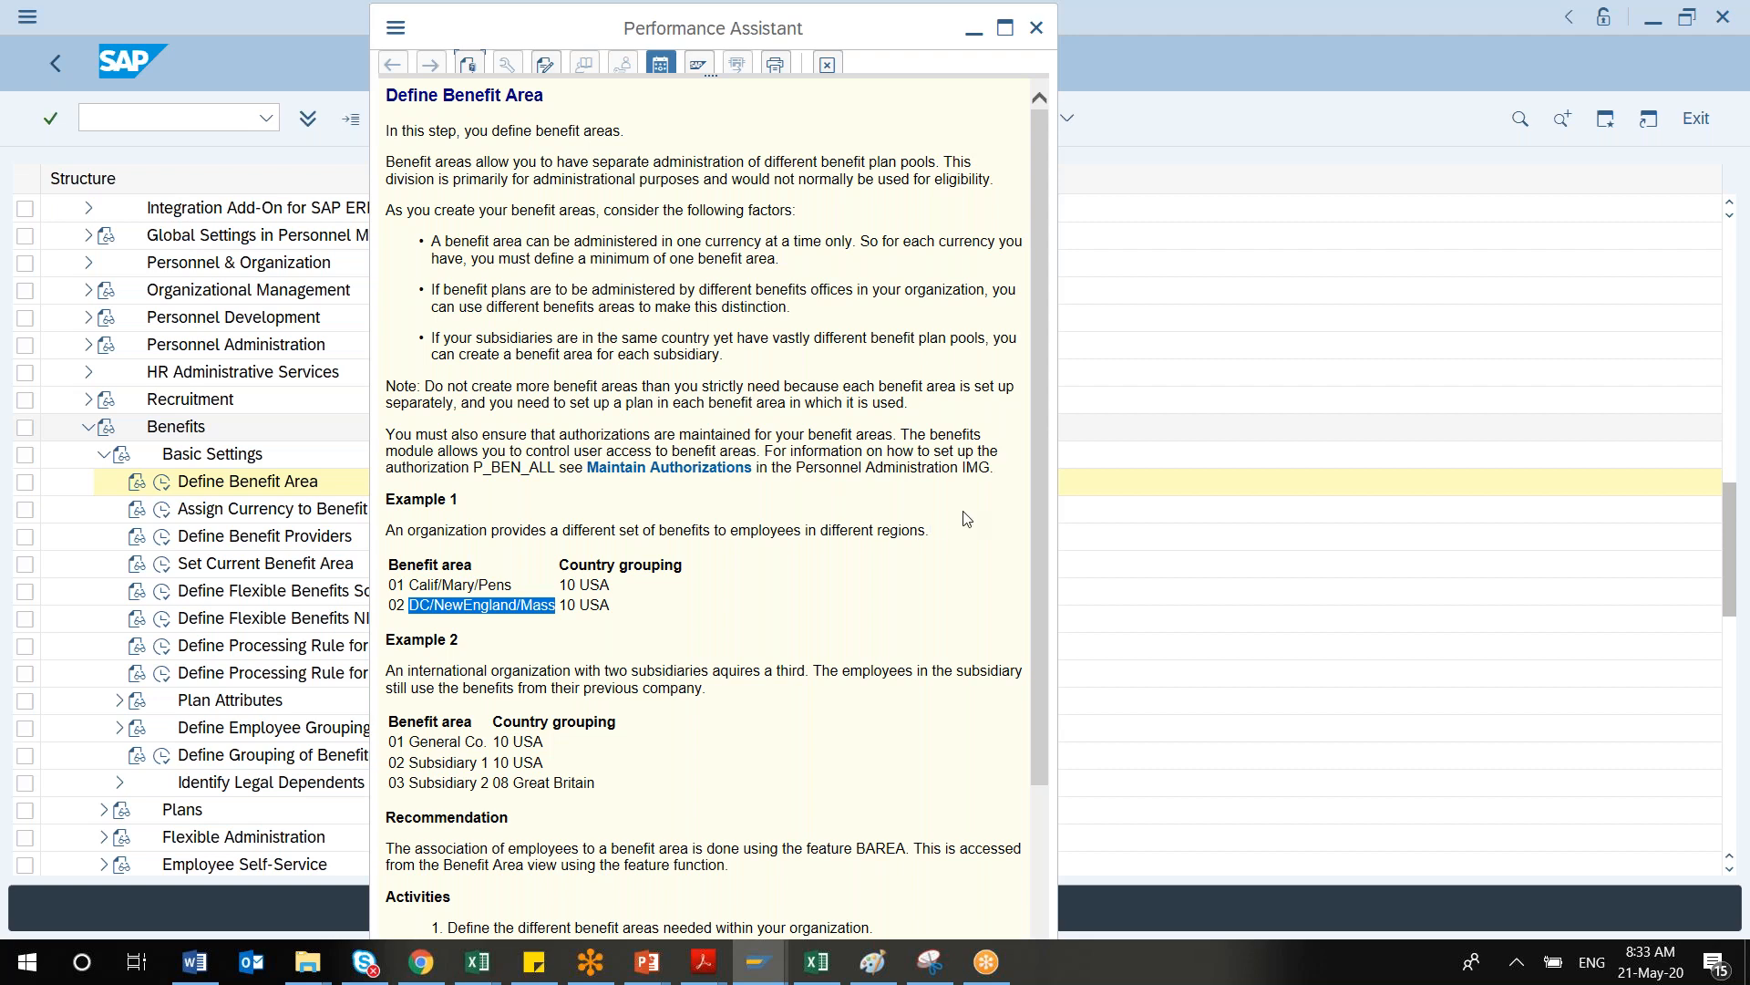
Examine Example 2 and the recommendation on feature BAREA in the documentation, and close it
left_click_drag(1037, 516, 994, 804)
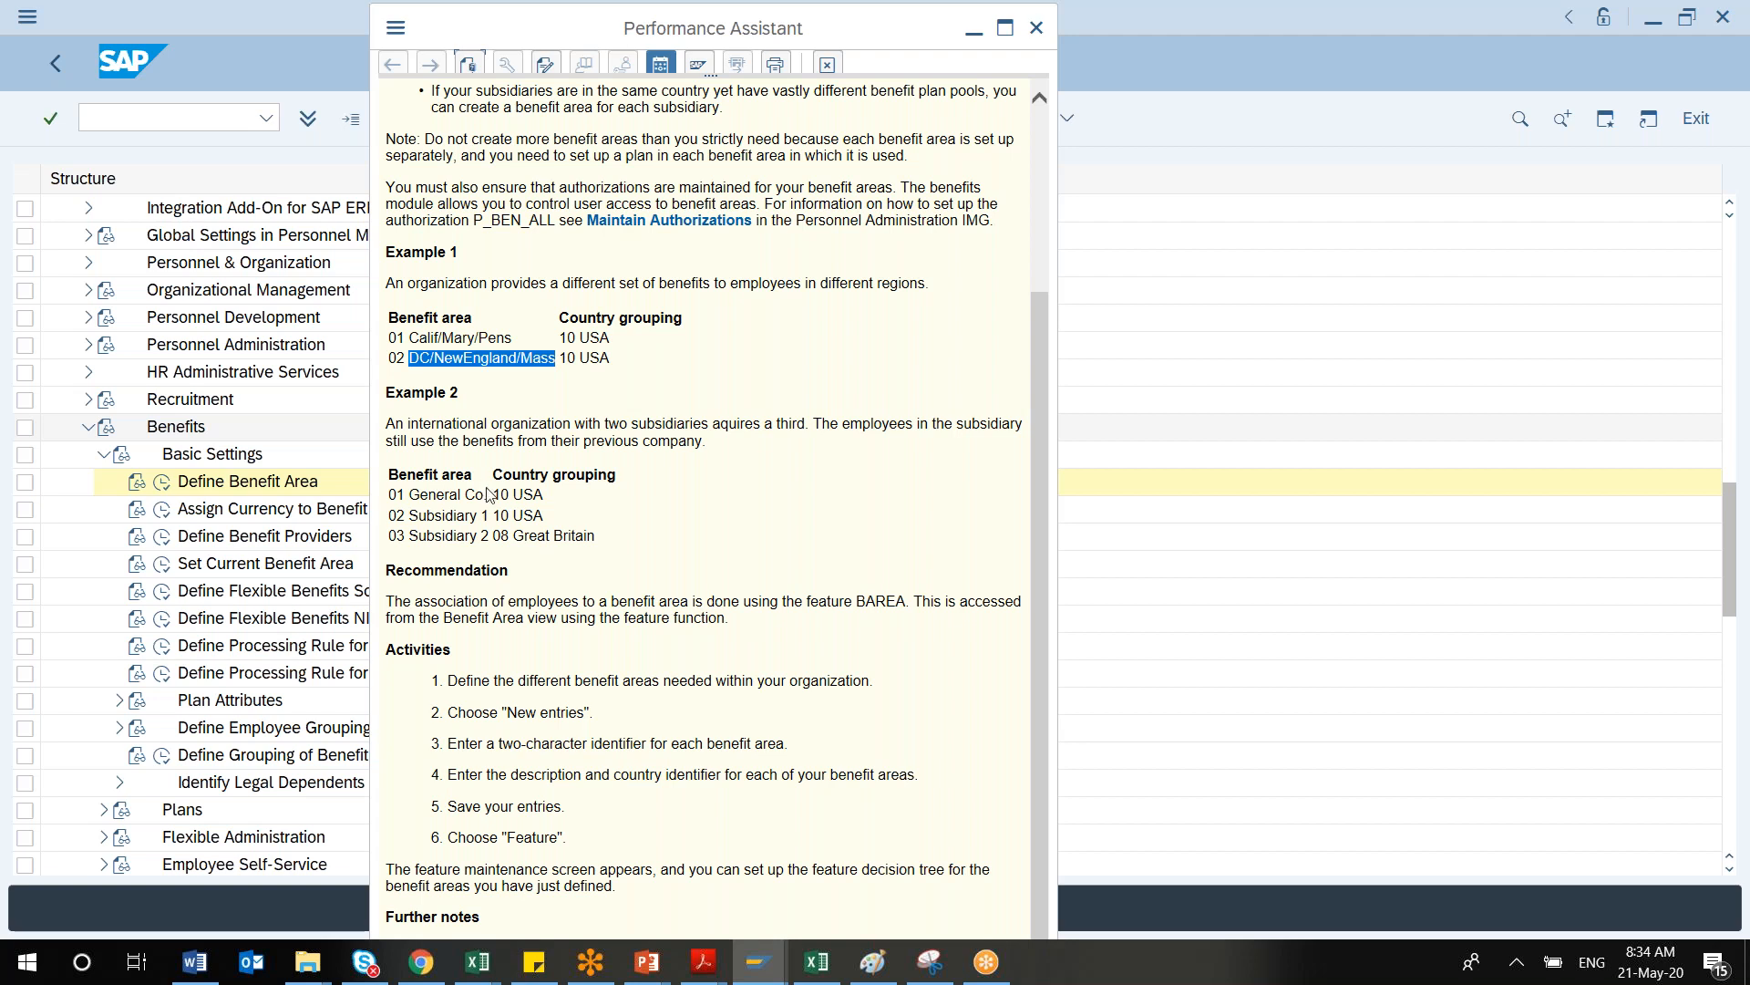
left_click_drag(487, 494, 354, 489)
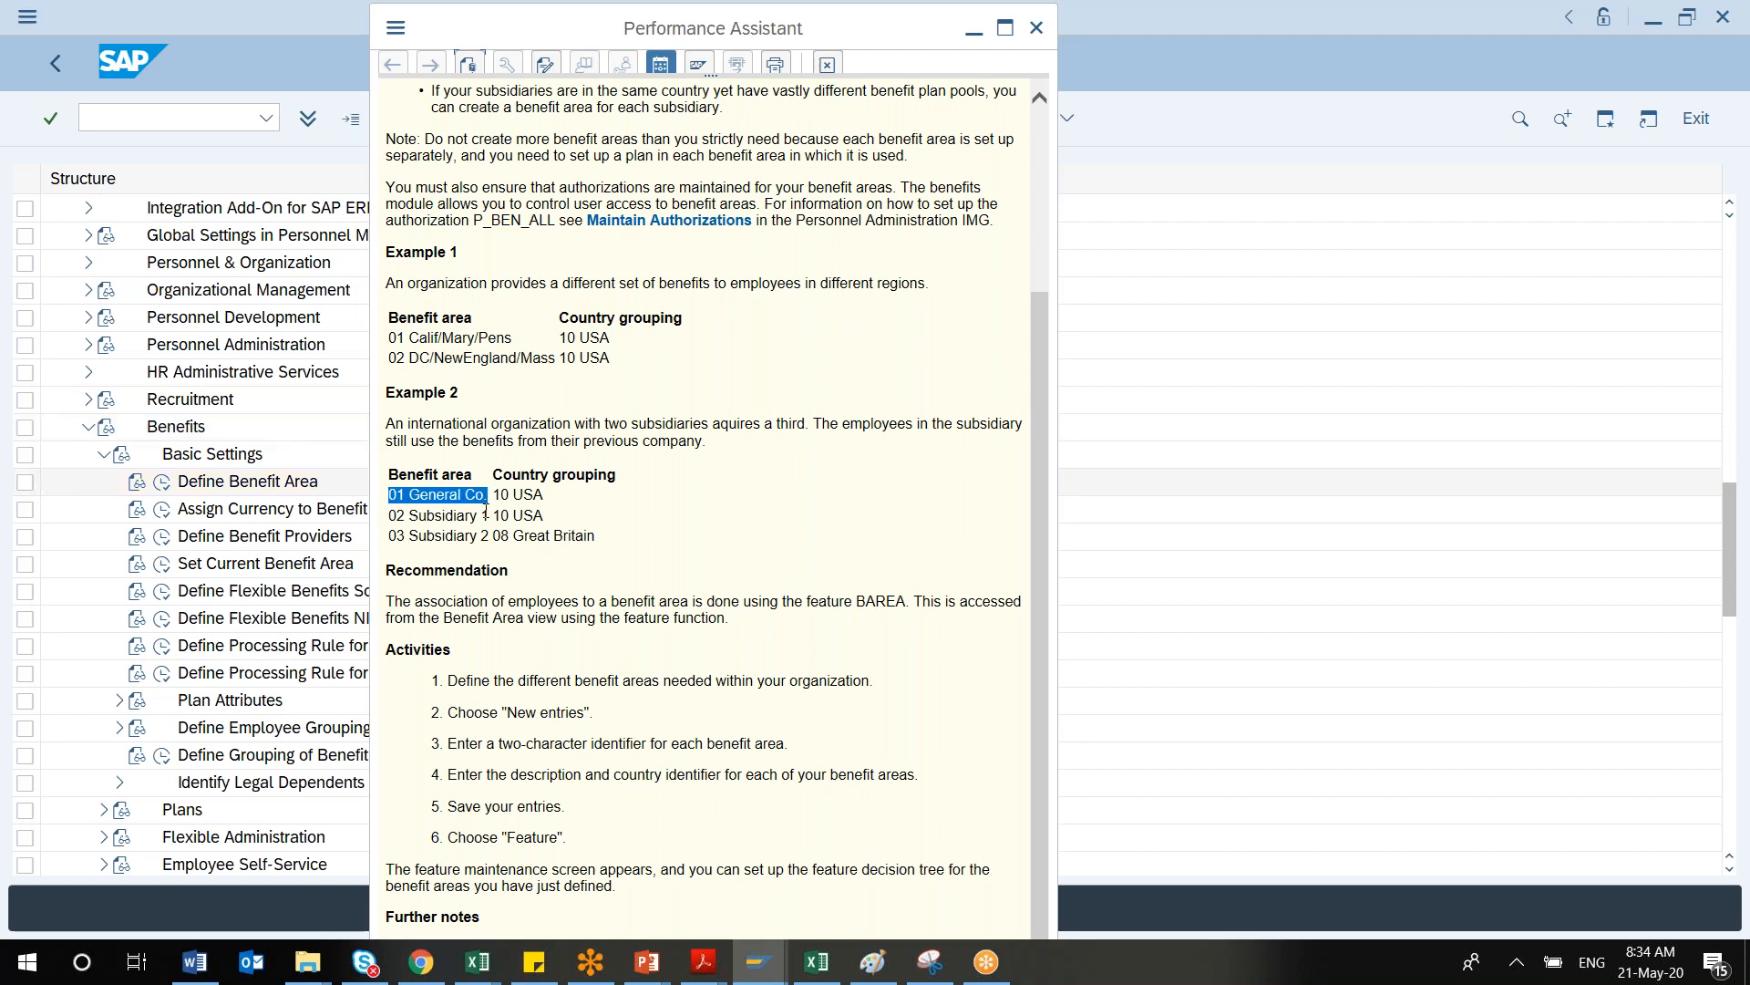
left_click_drag(479, 514, 407, 536)
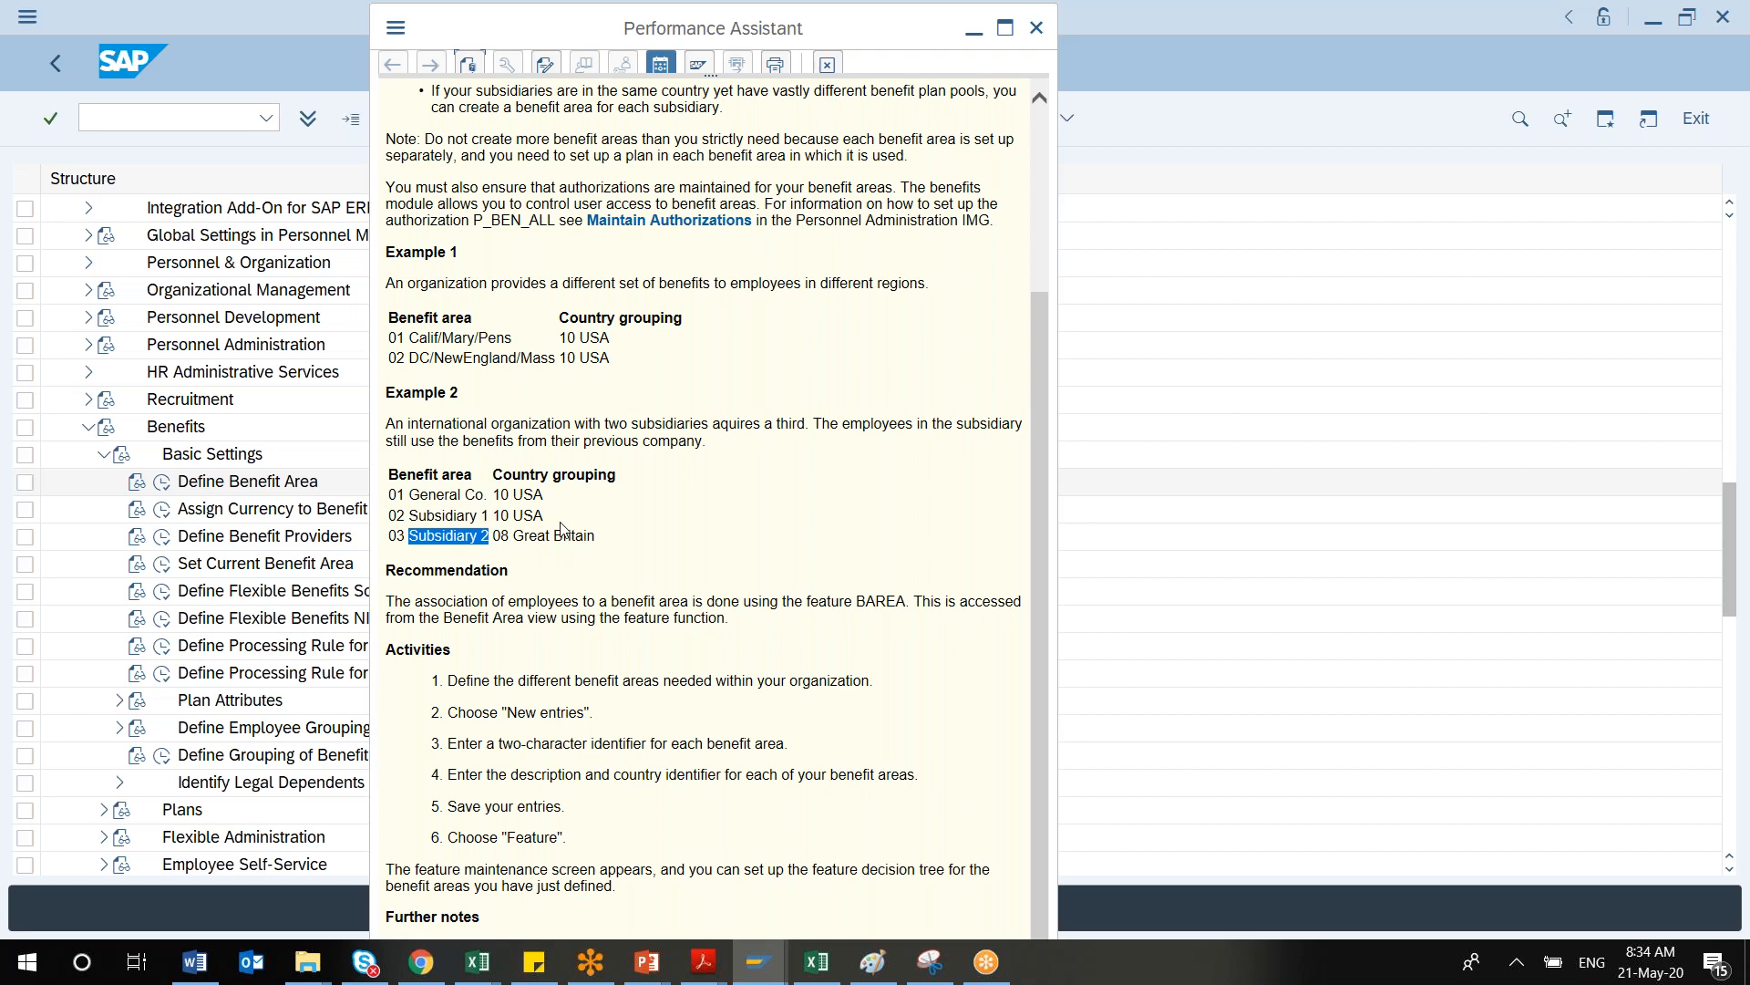
left_click(472, 520)
left_click_drag(906, 600, 385, 601)
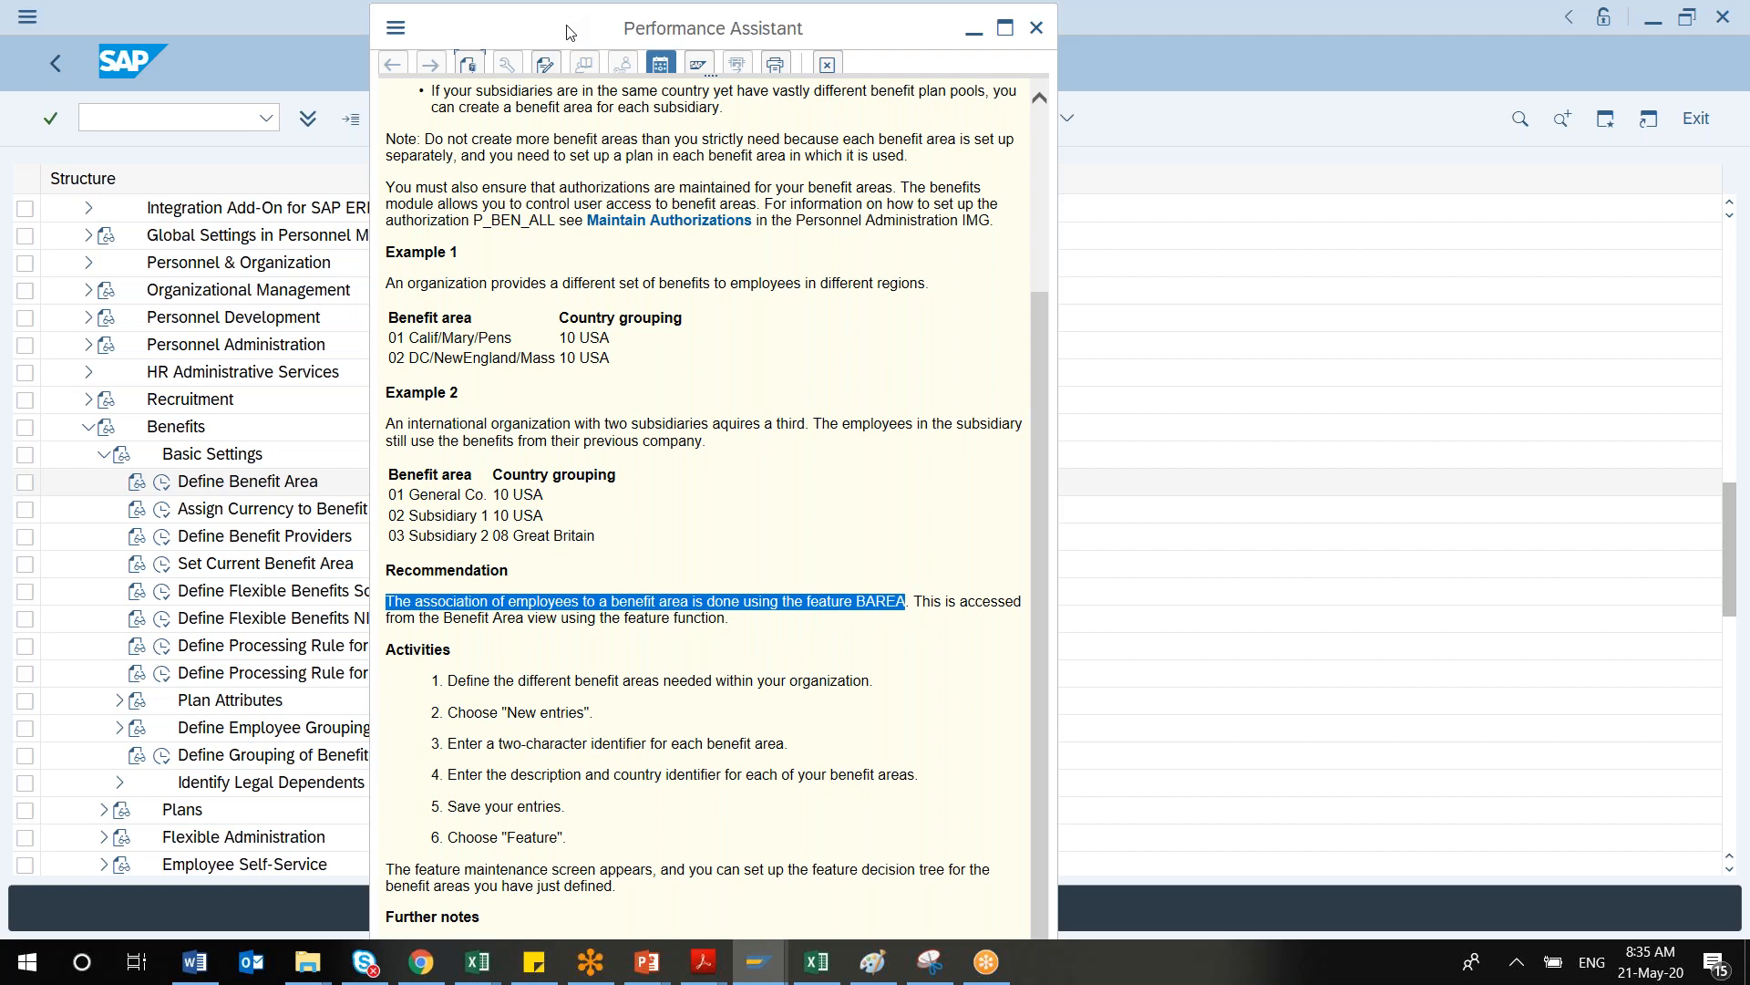
left_click_drag(566, 31, 404, 113)
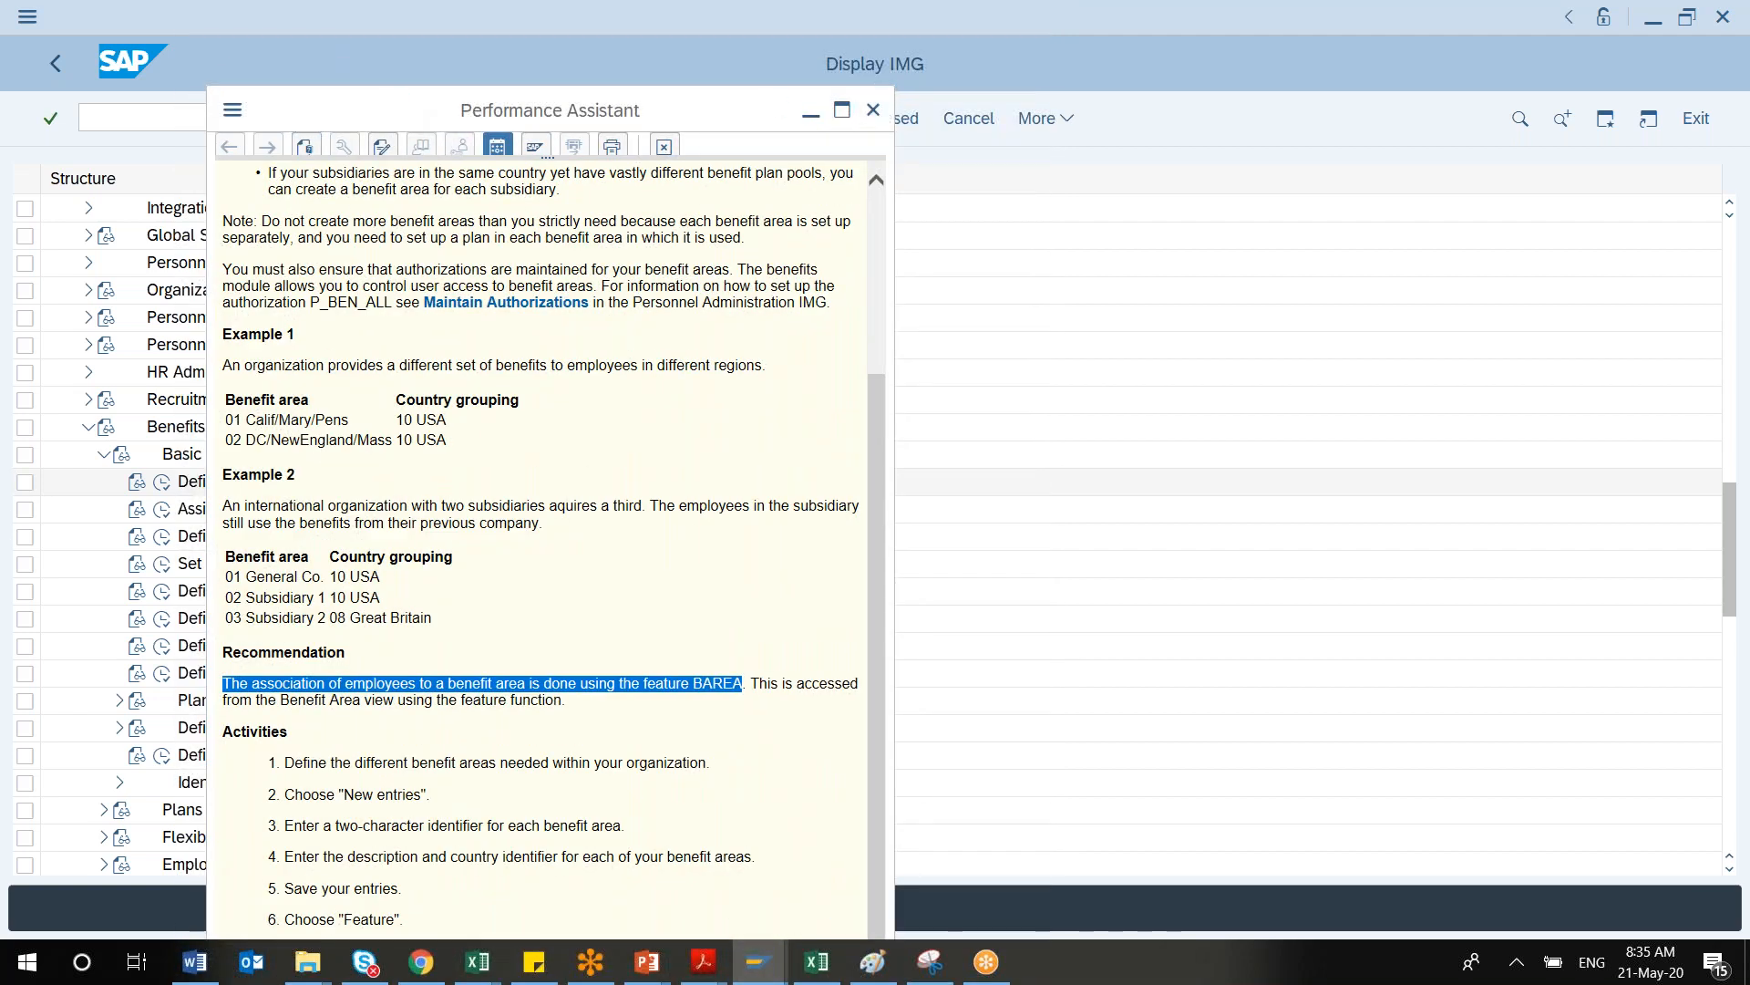
left_click(874, 110)
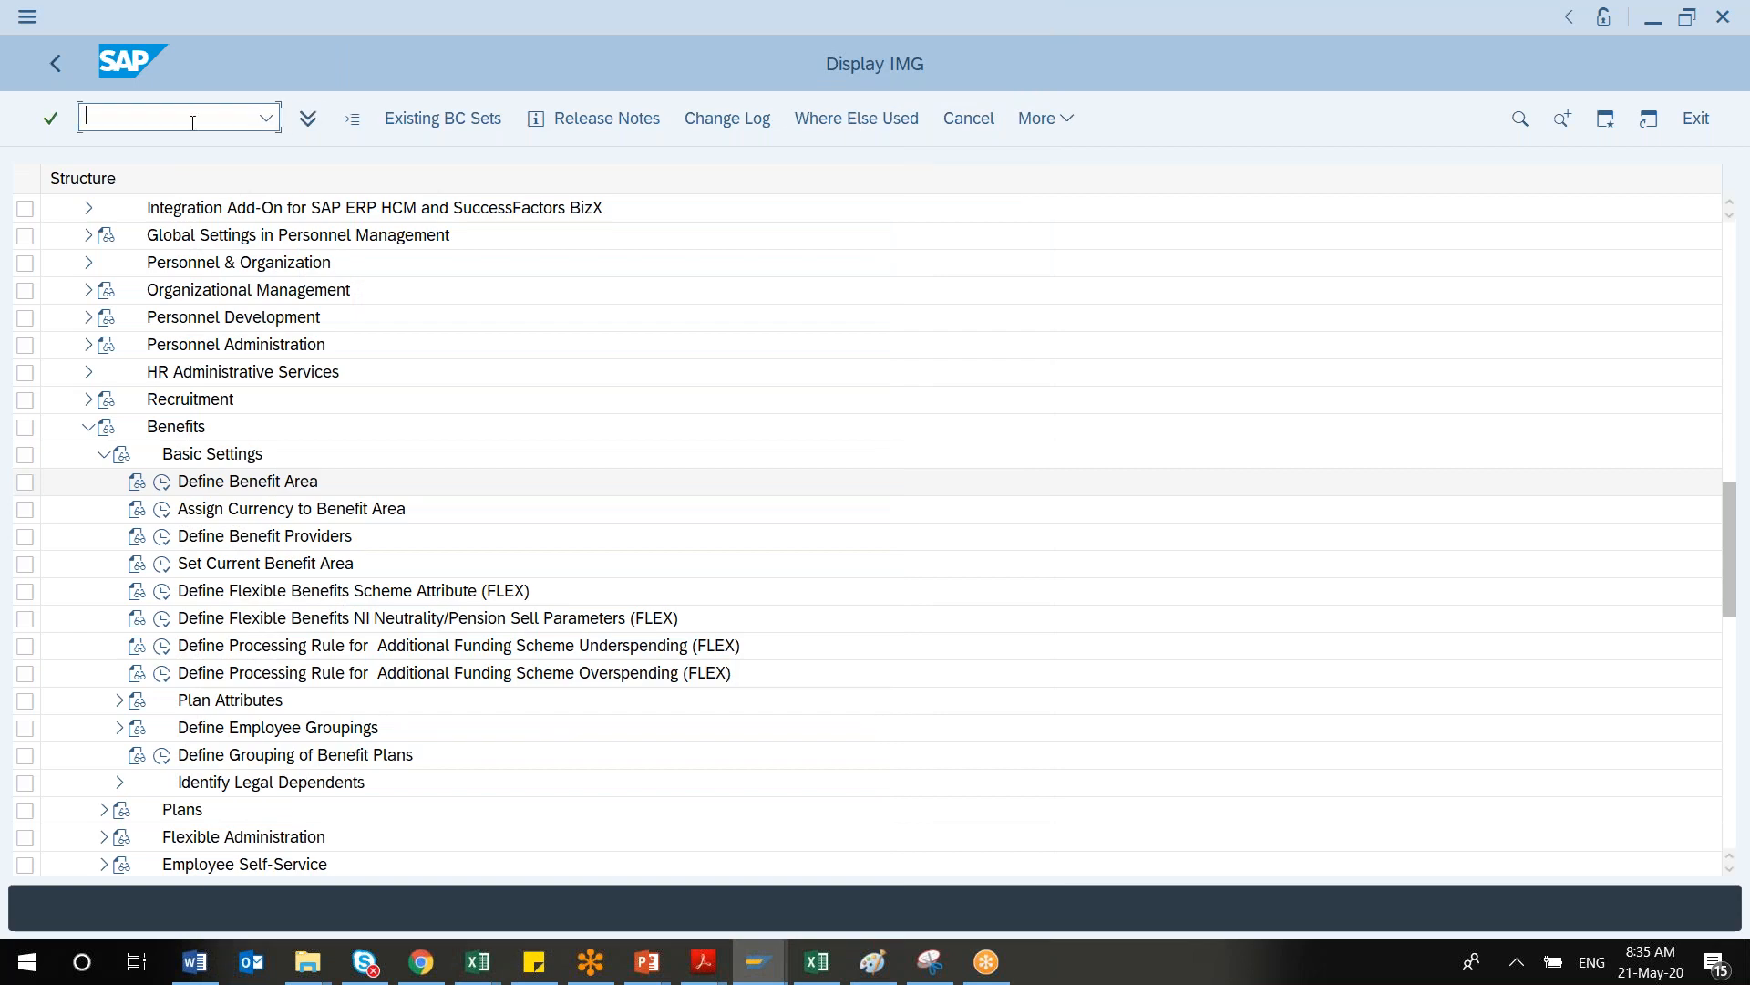
Start transaction PE03 and display the decision tree of feature BAREA
type("/npe03")
key("Return")
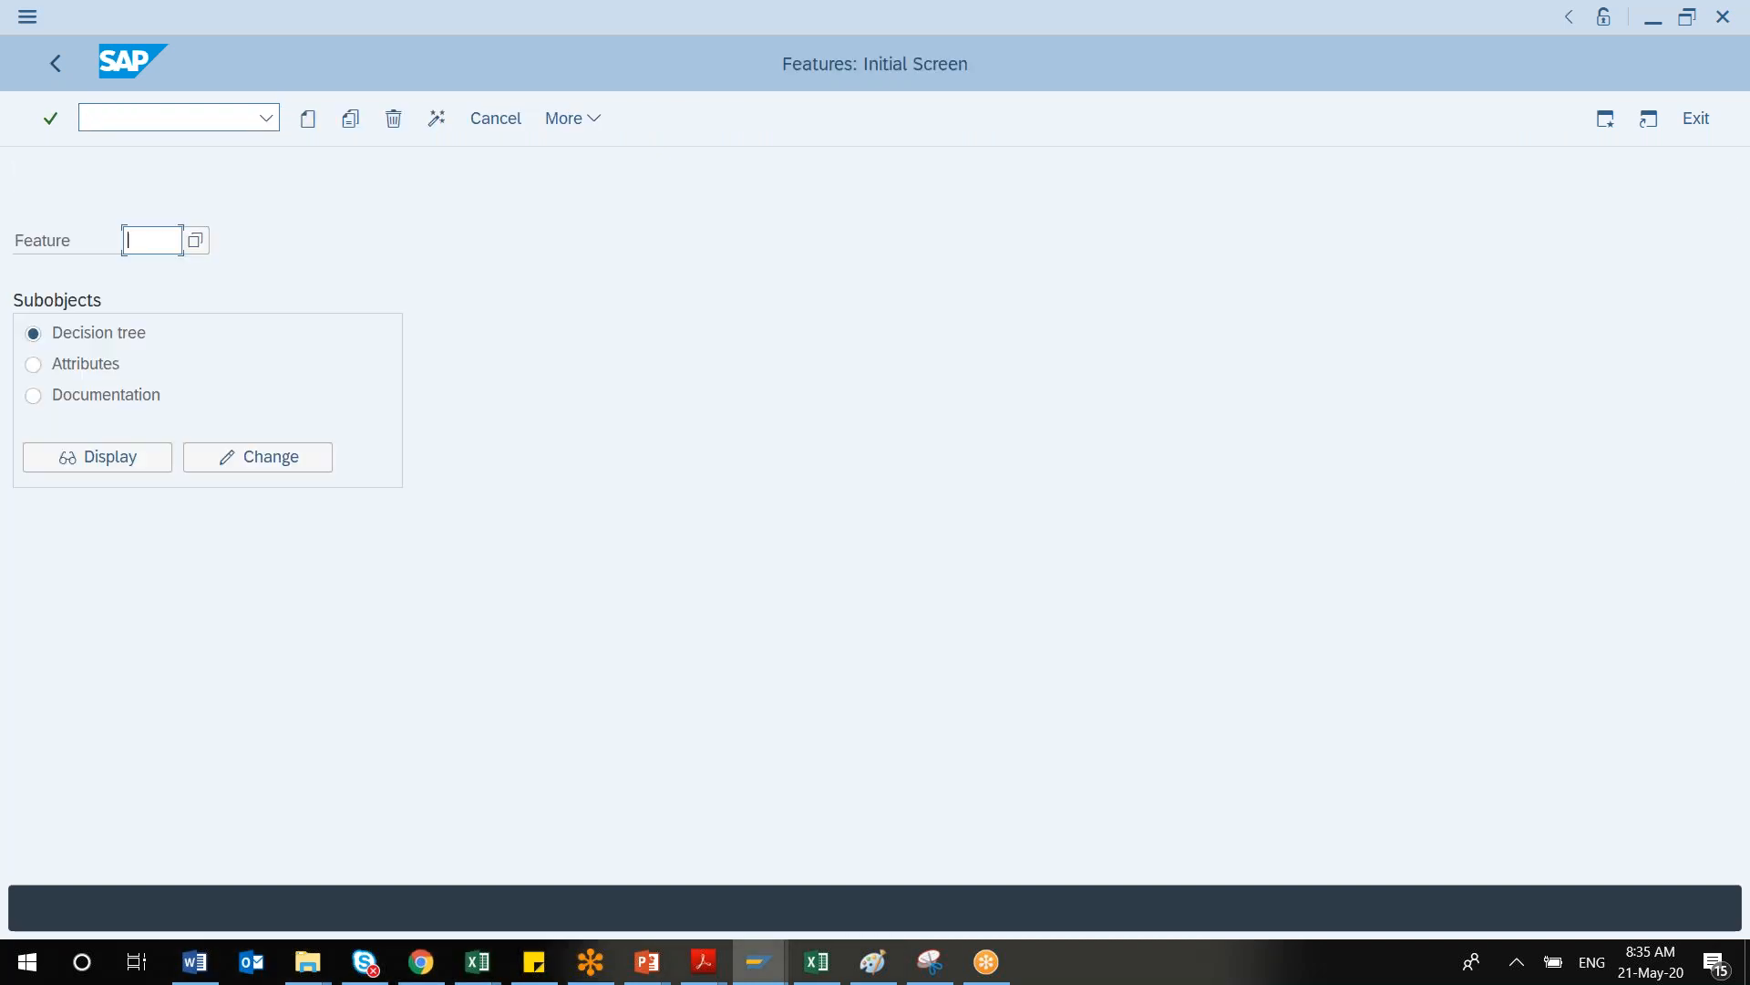
type("BAREA")
key("Return")
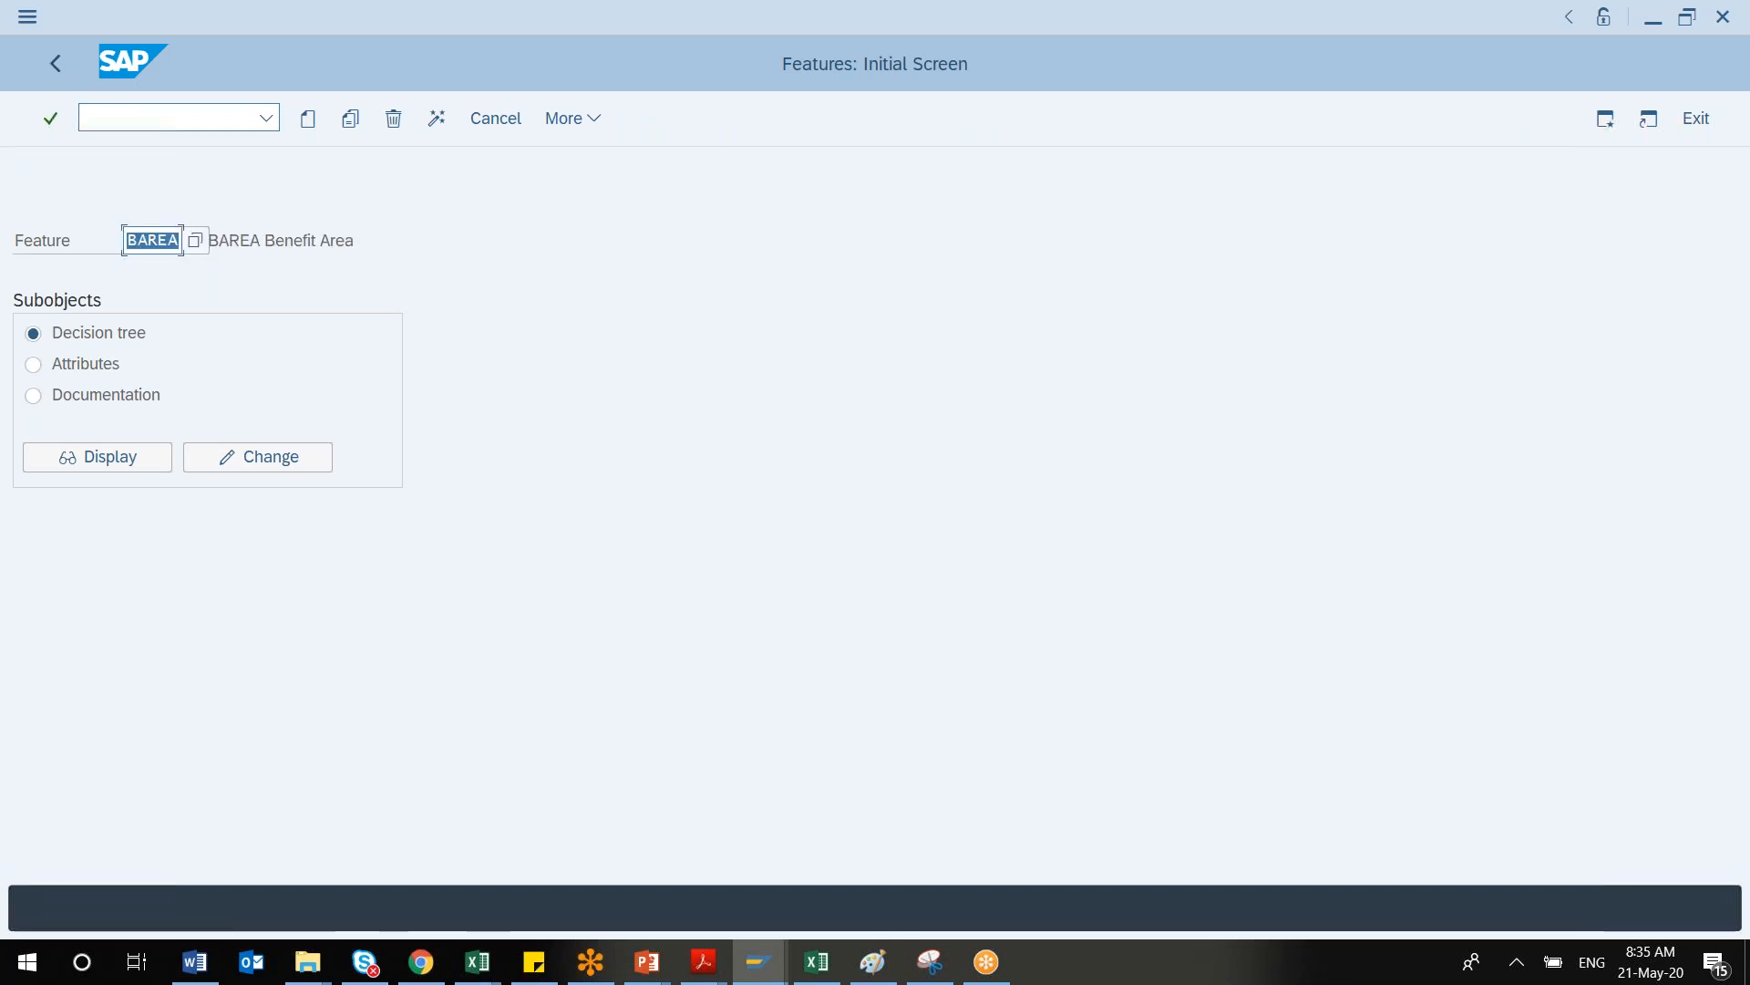
left_click(130, 455)
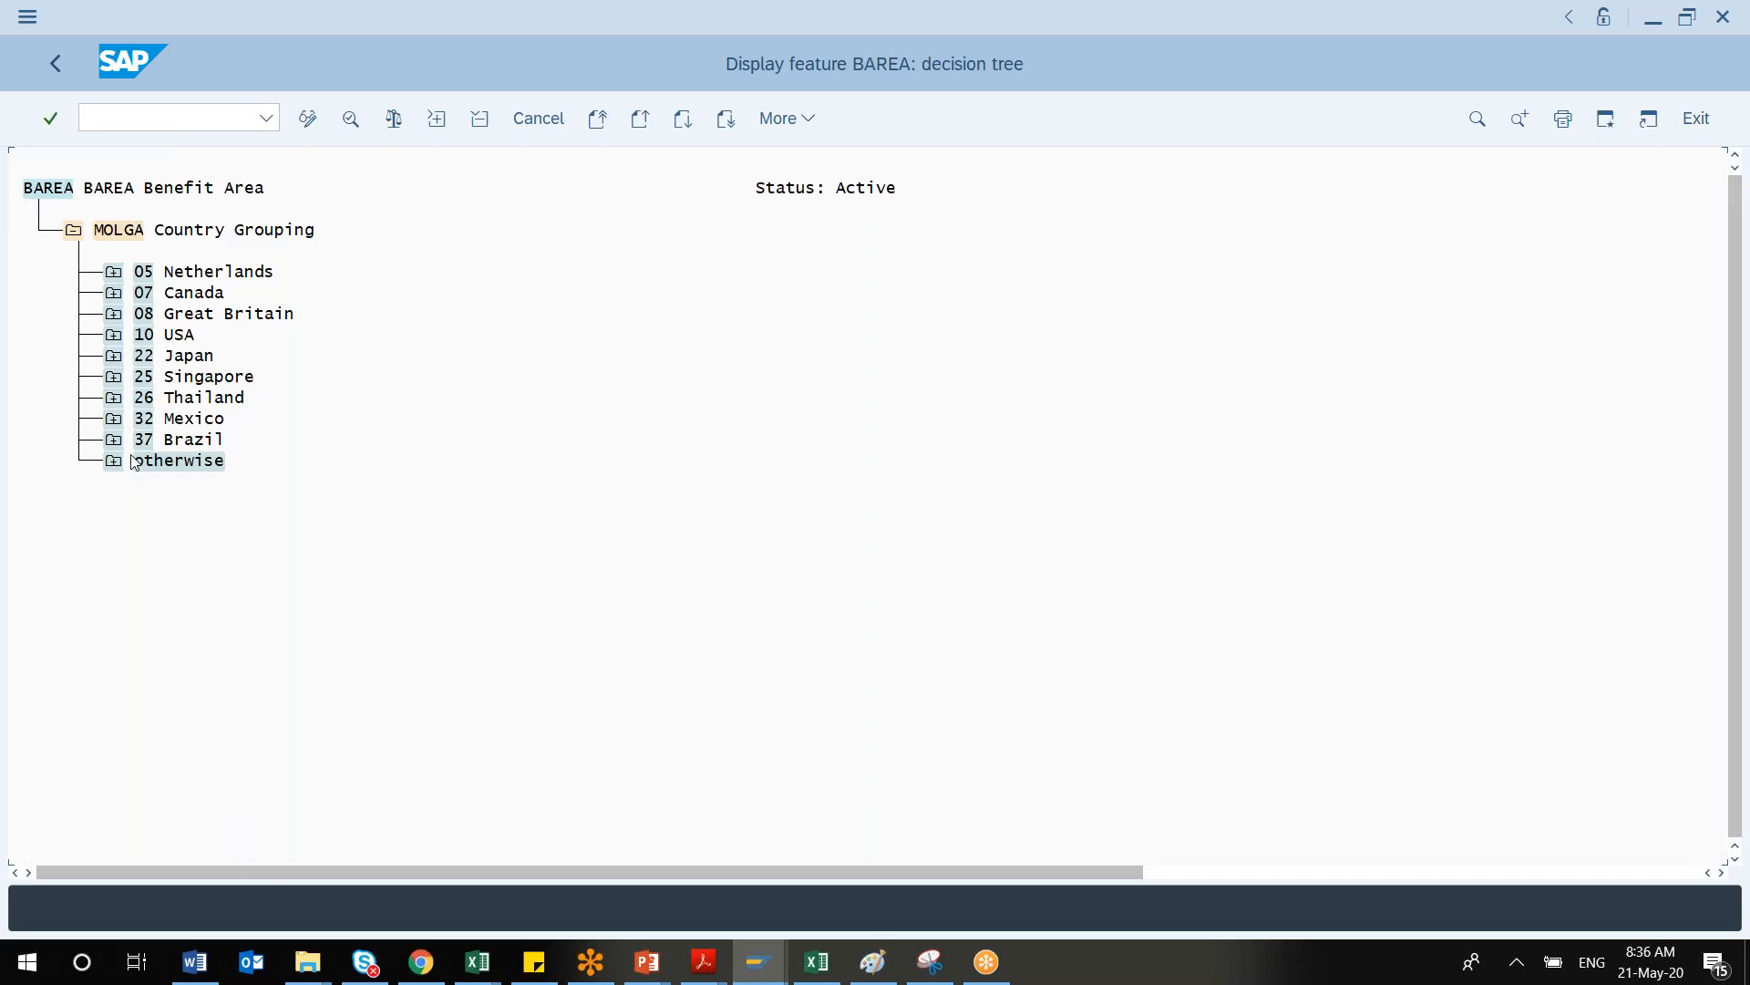
Expand country grouping 10 USA down to the benefit area assigned to each organizational unit and to the otherwise branch
left_click(113, 337)
left_click(153, 378)
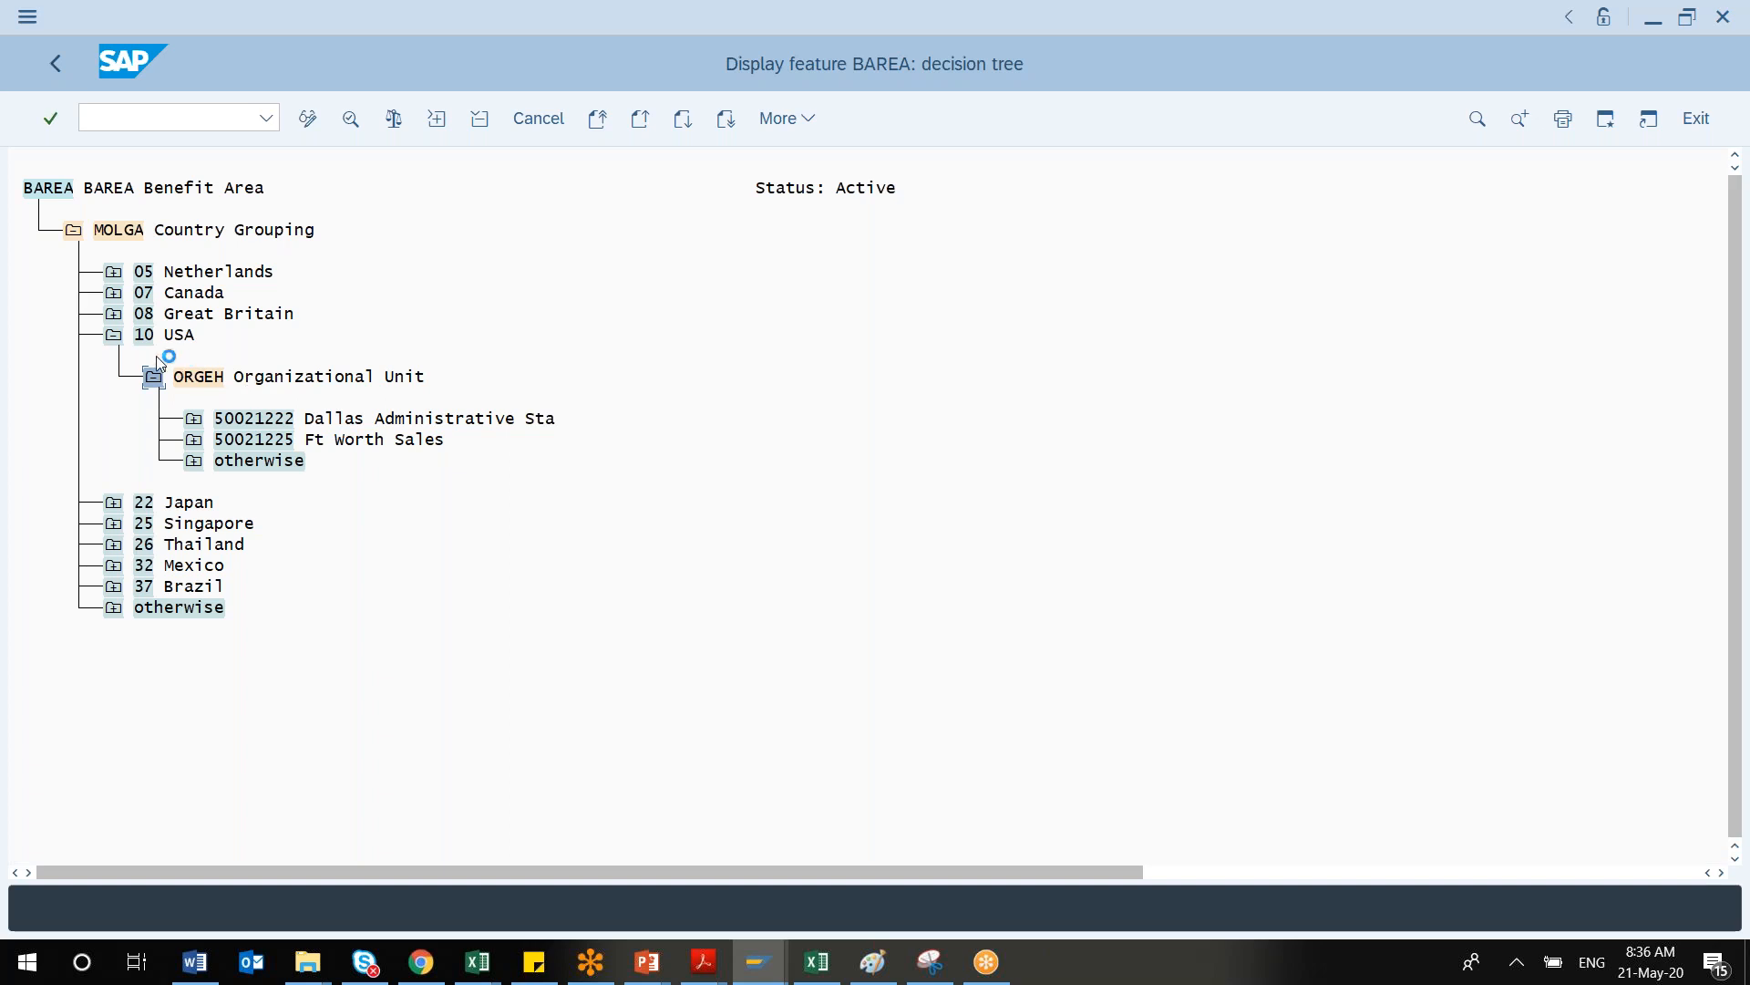
left_click(193, 421)
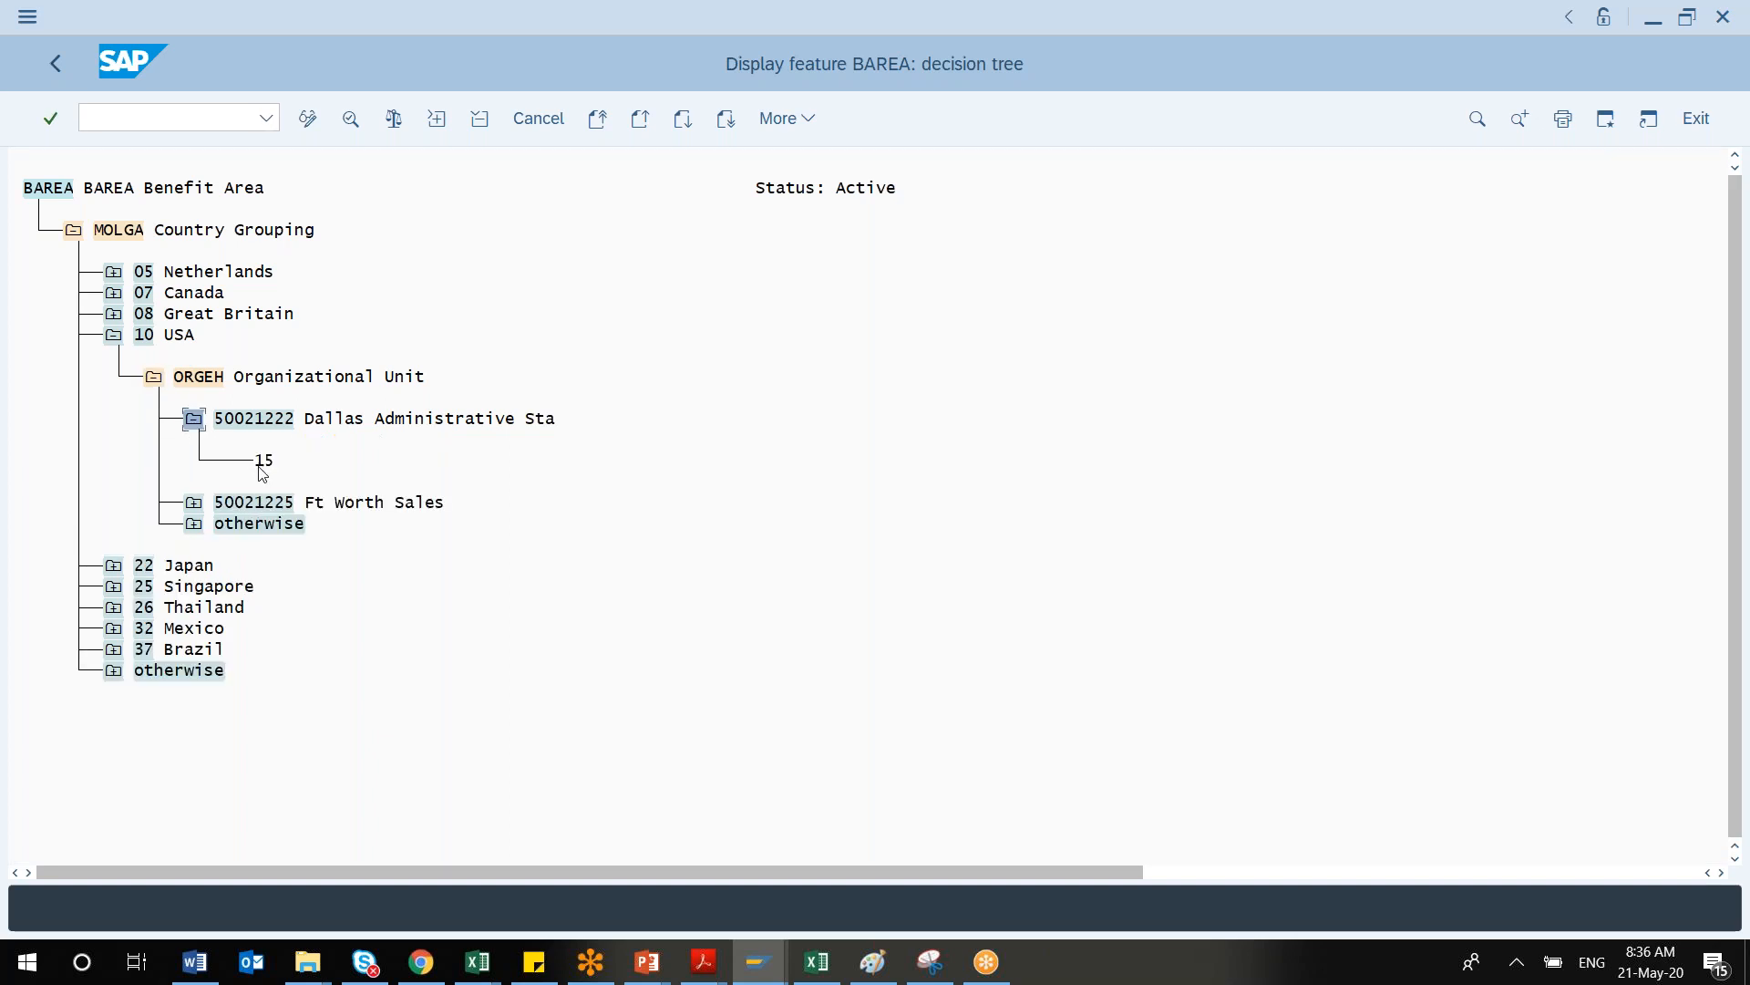
left_click(194, 504)
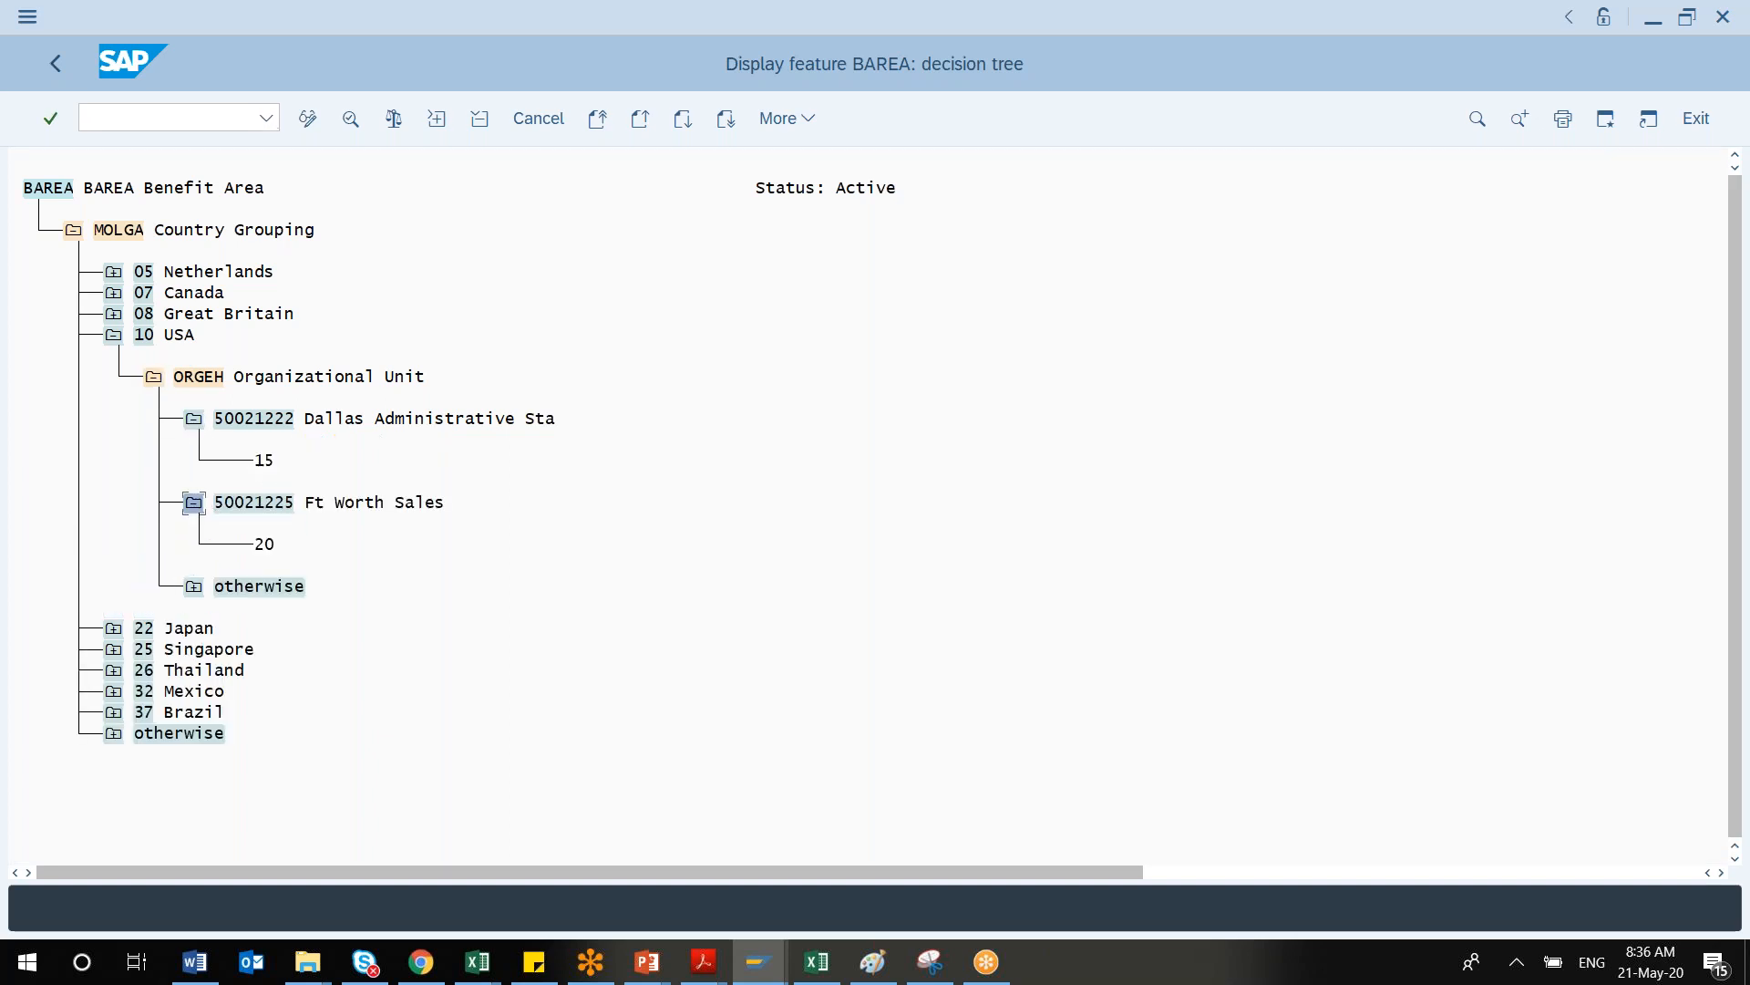
left_click(194, 586)
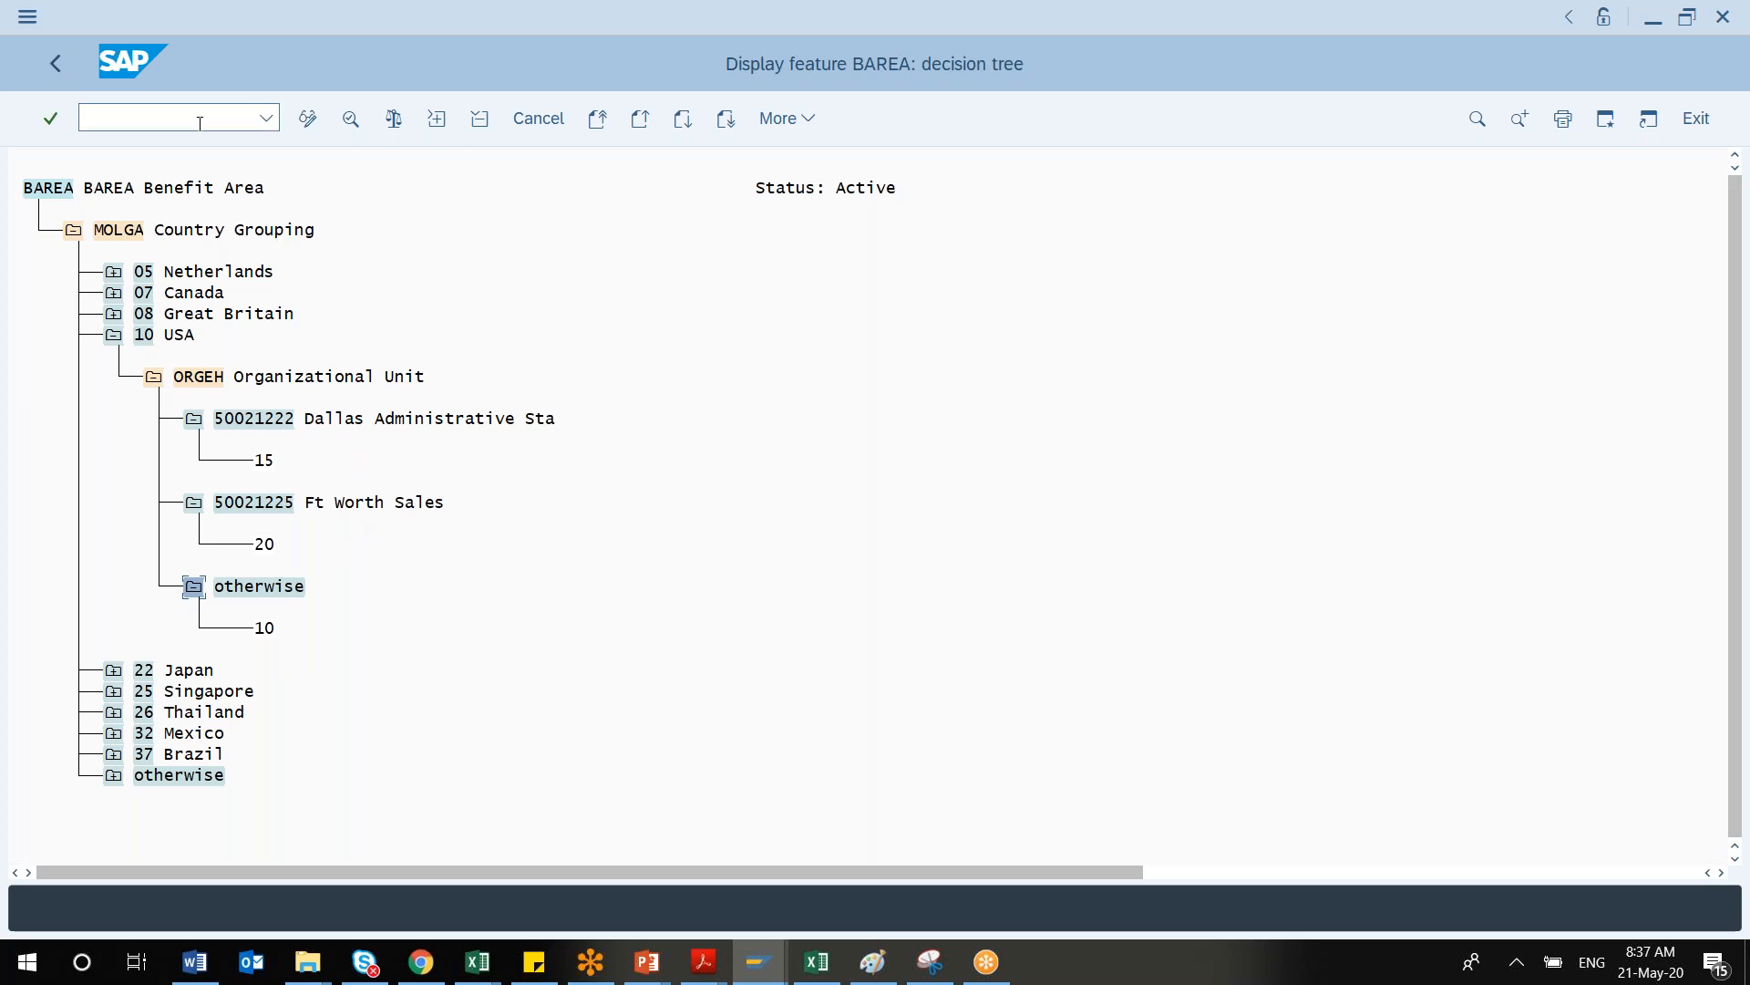
Exit the feature maintenance and open the SAP Reference IMG with transaction SPRO
left_click(61, 73)
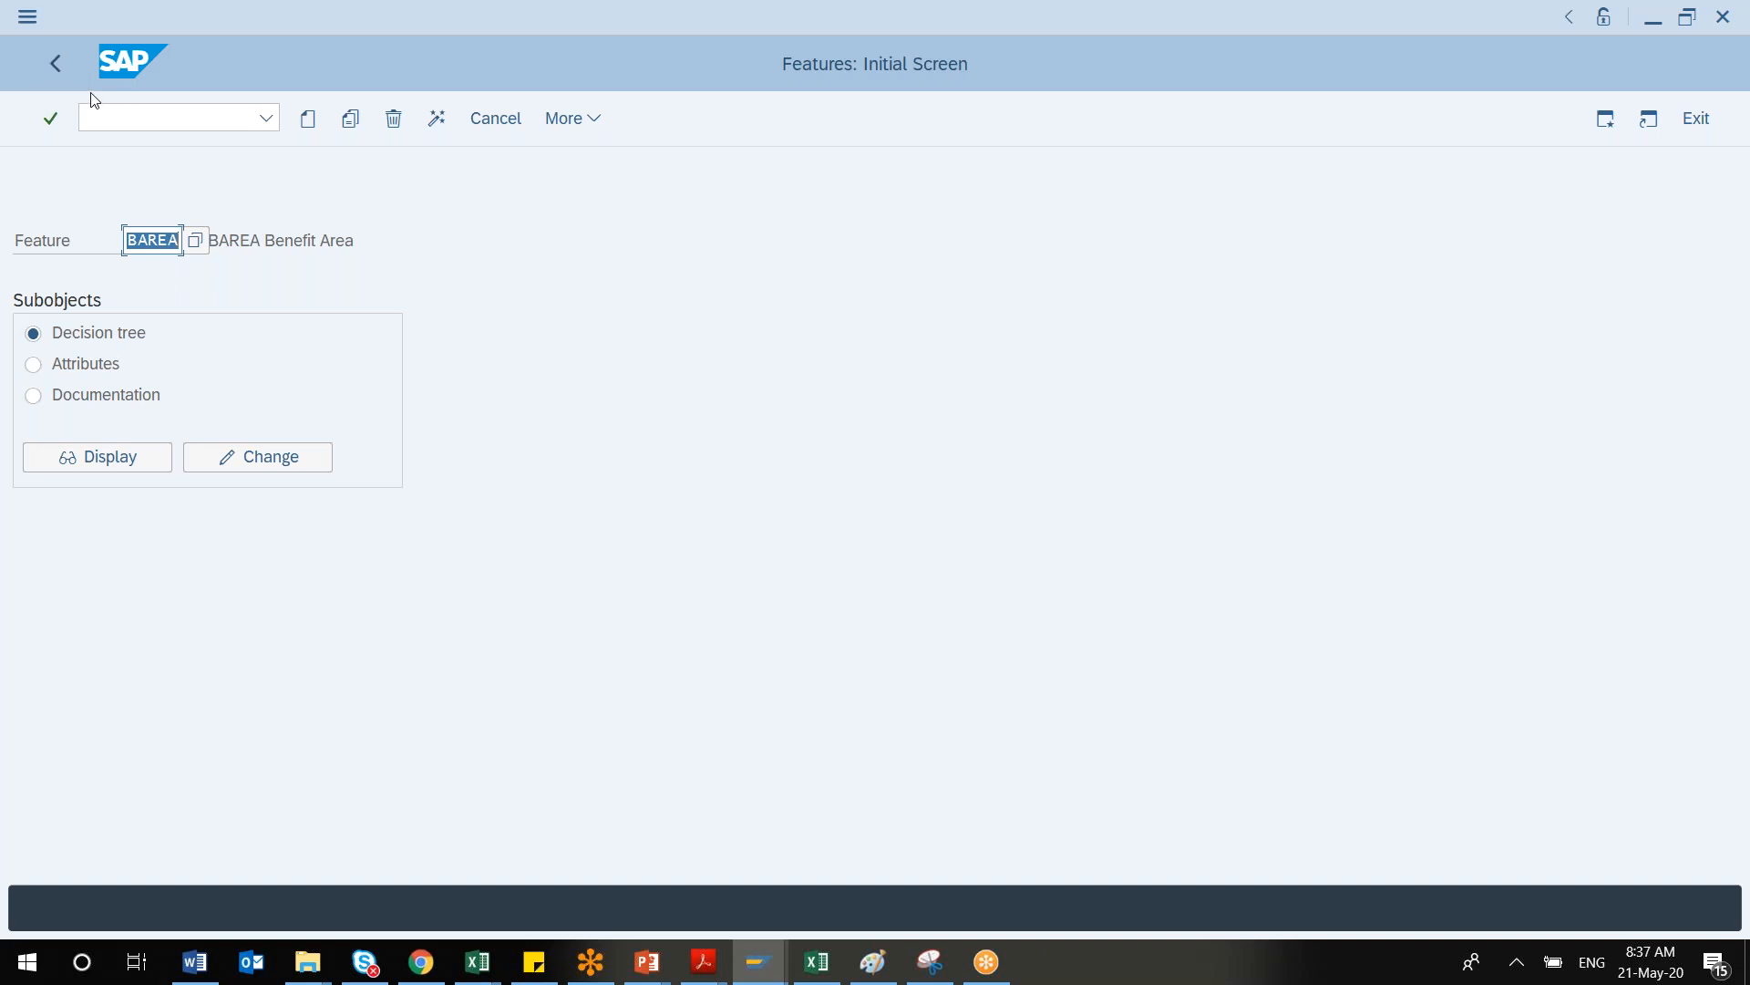
left_click(62, 79)
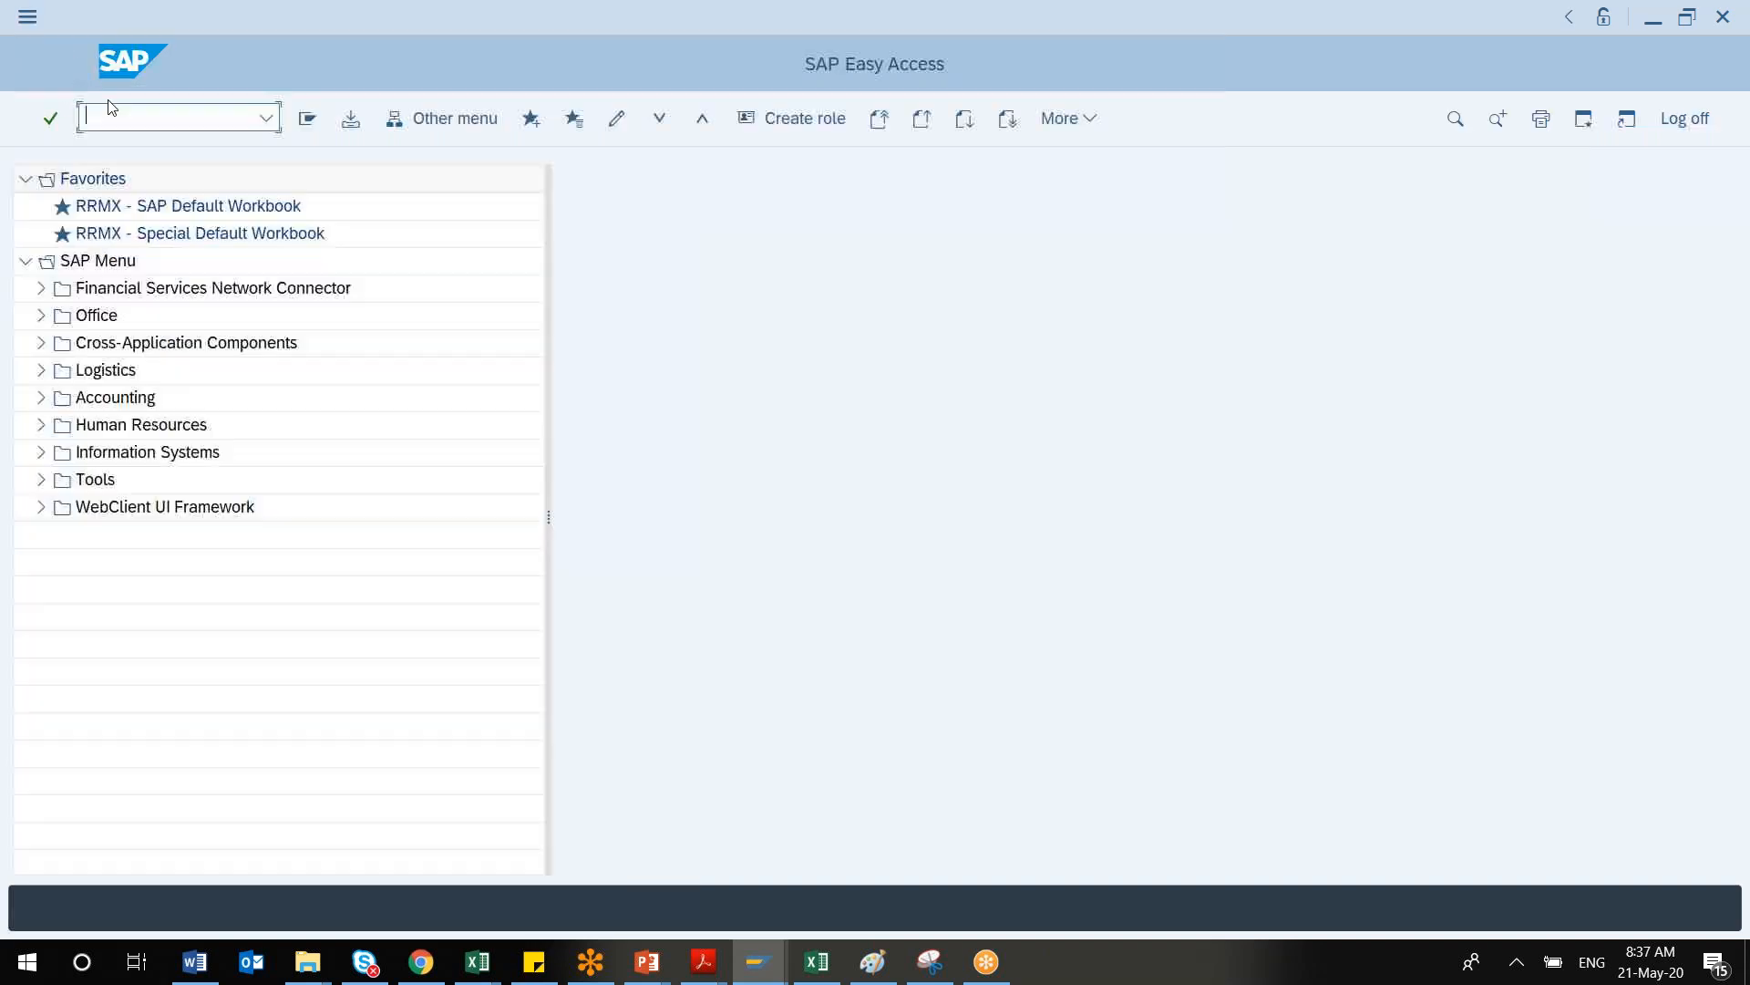
type("spro")
key("Return")
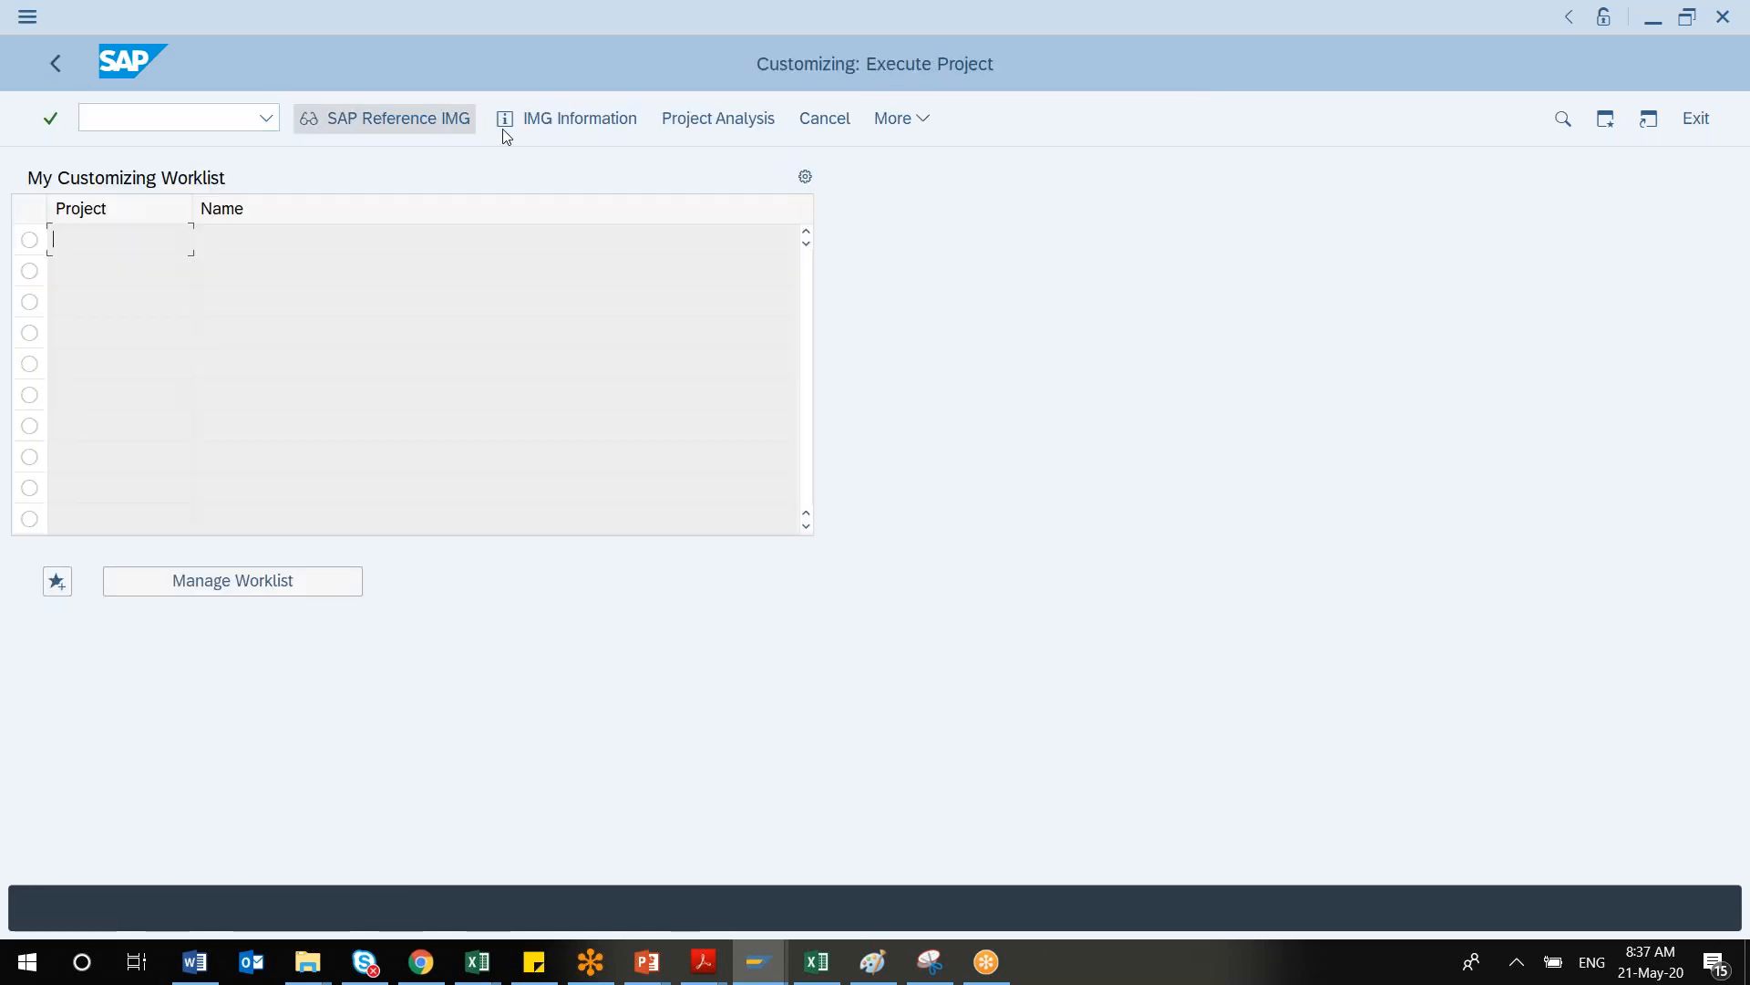
left_click(425, 123)
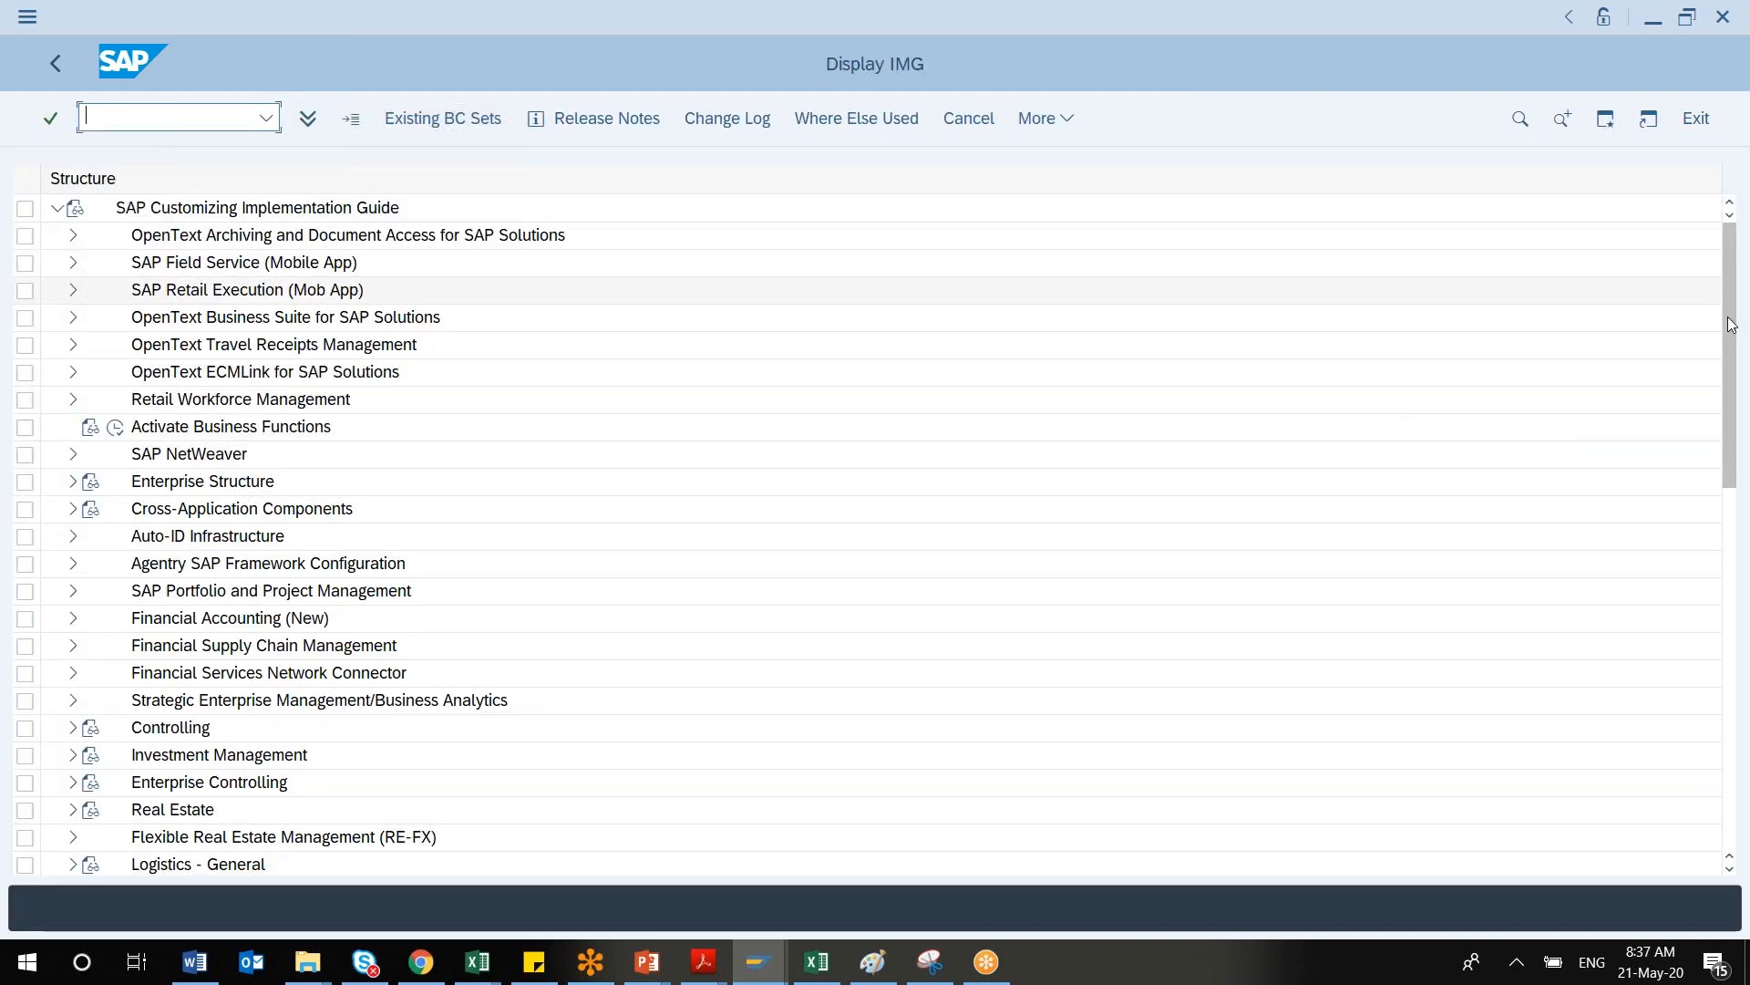
Open the Assign Currency to Benefit Area activity under Personnel Management, Benefits, Basic Settings
left_click_drag(1731, 326, 1737, 552)
scroll(1742, 488, "down", 4)
scroll(1077, 593, "down", 3)
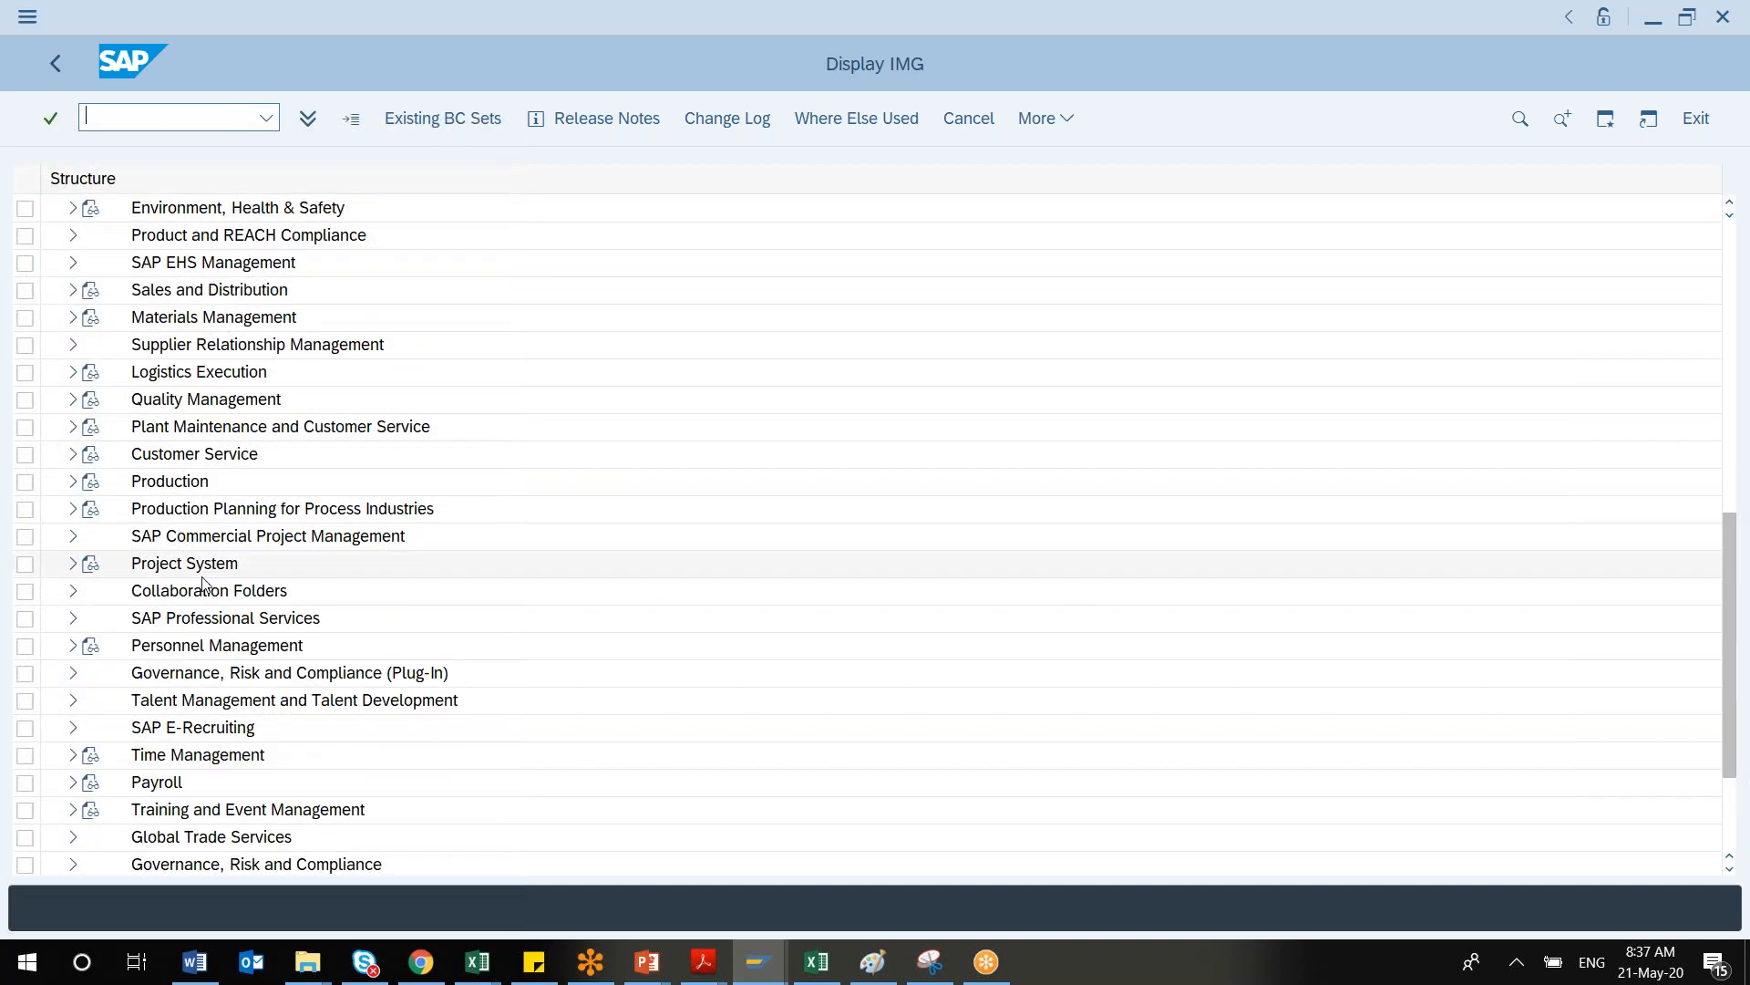
left_click(74, 646)
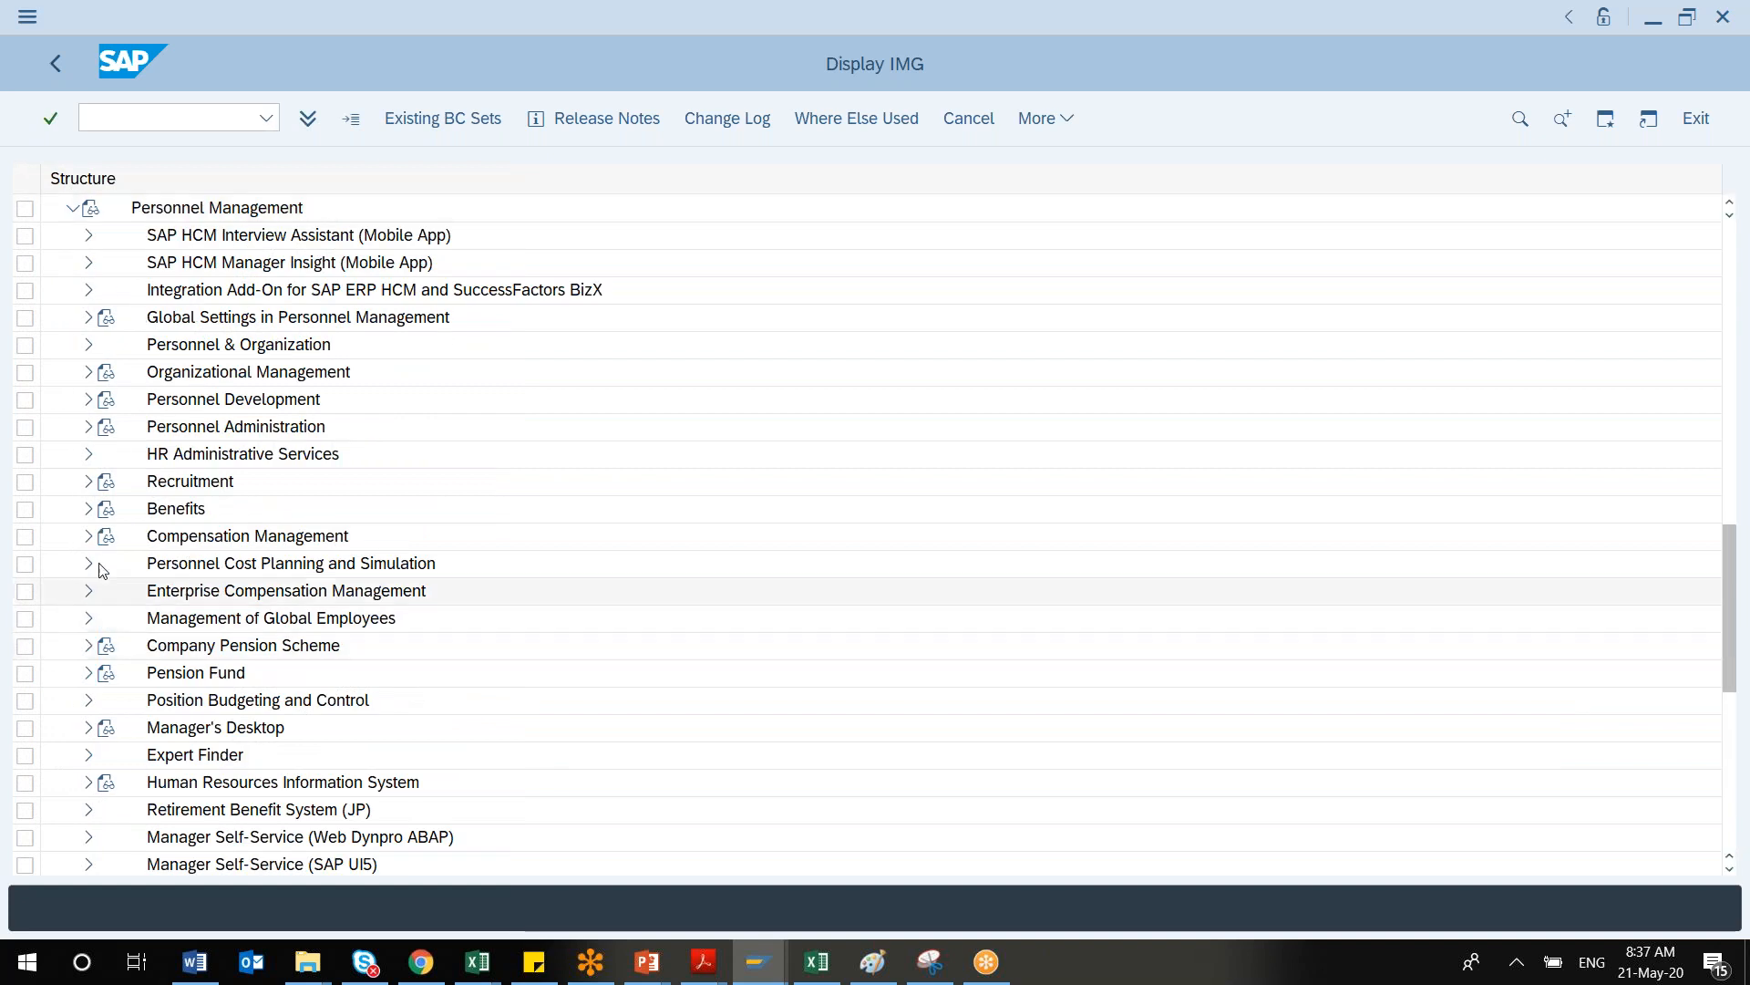
left_click(87, 513)
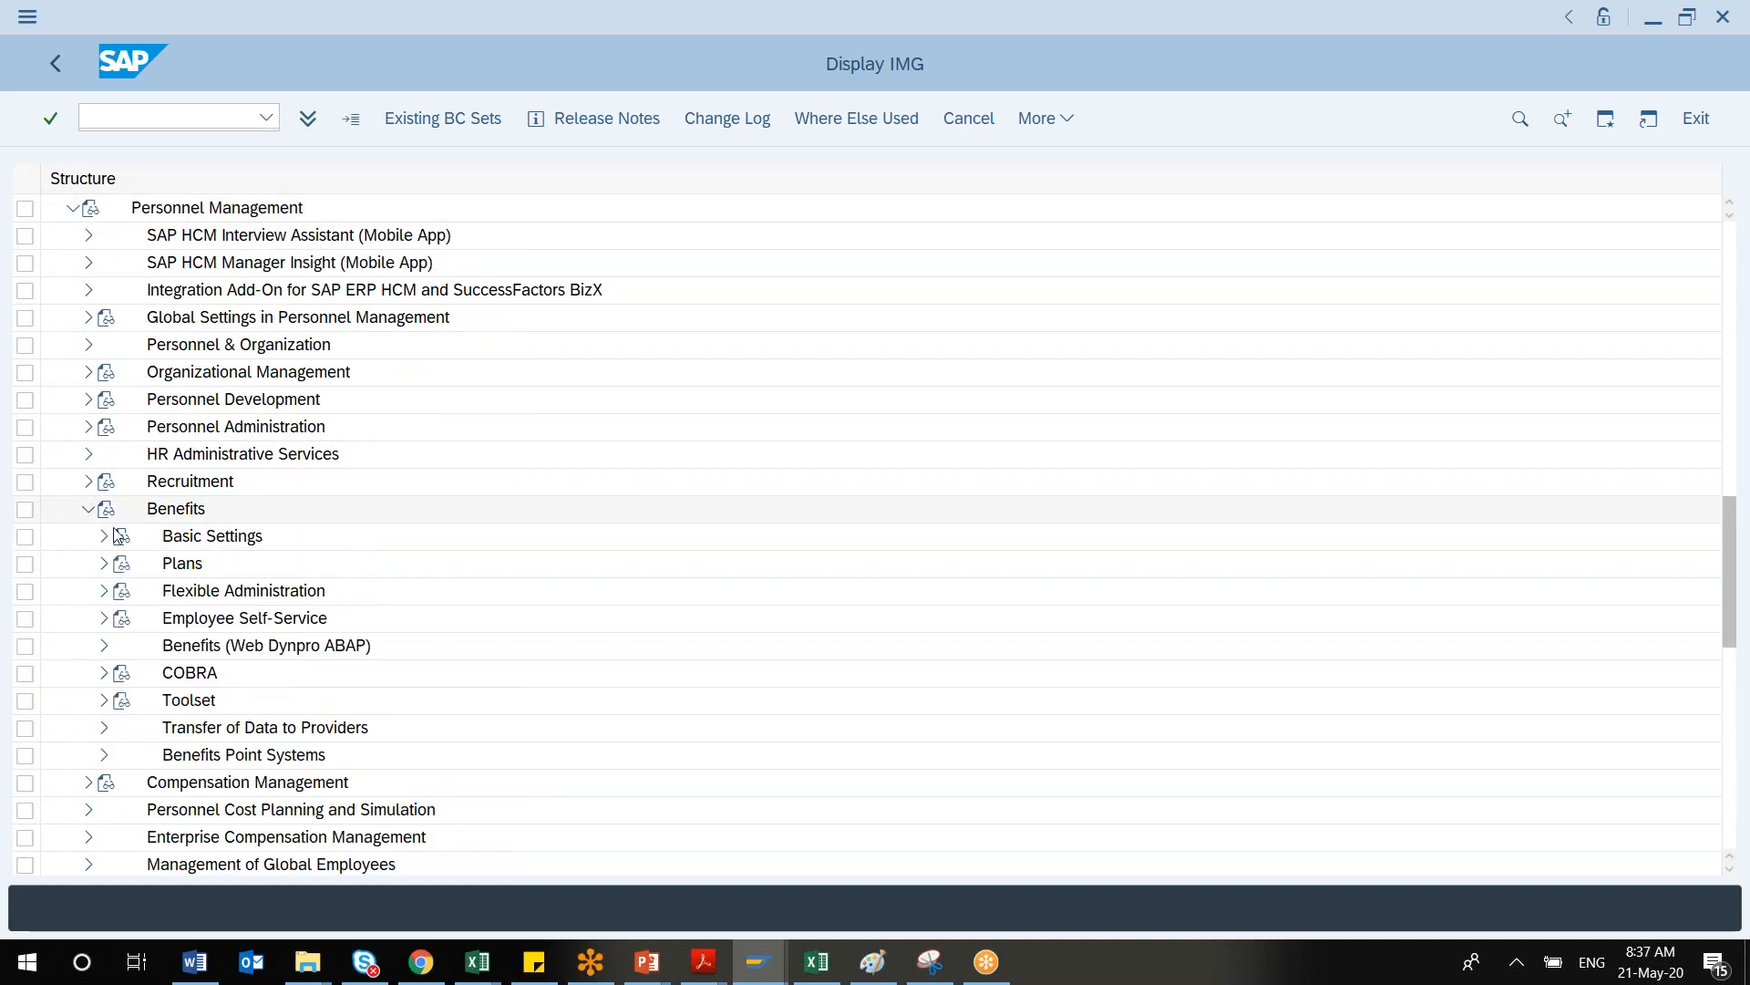
left_click(103, 536)
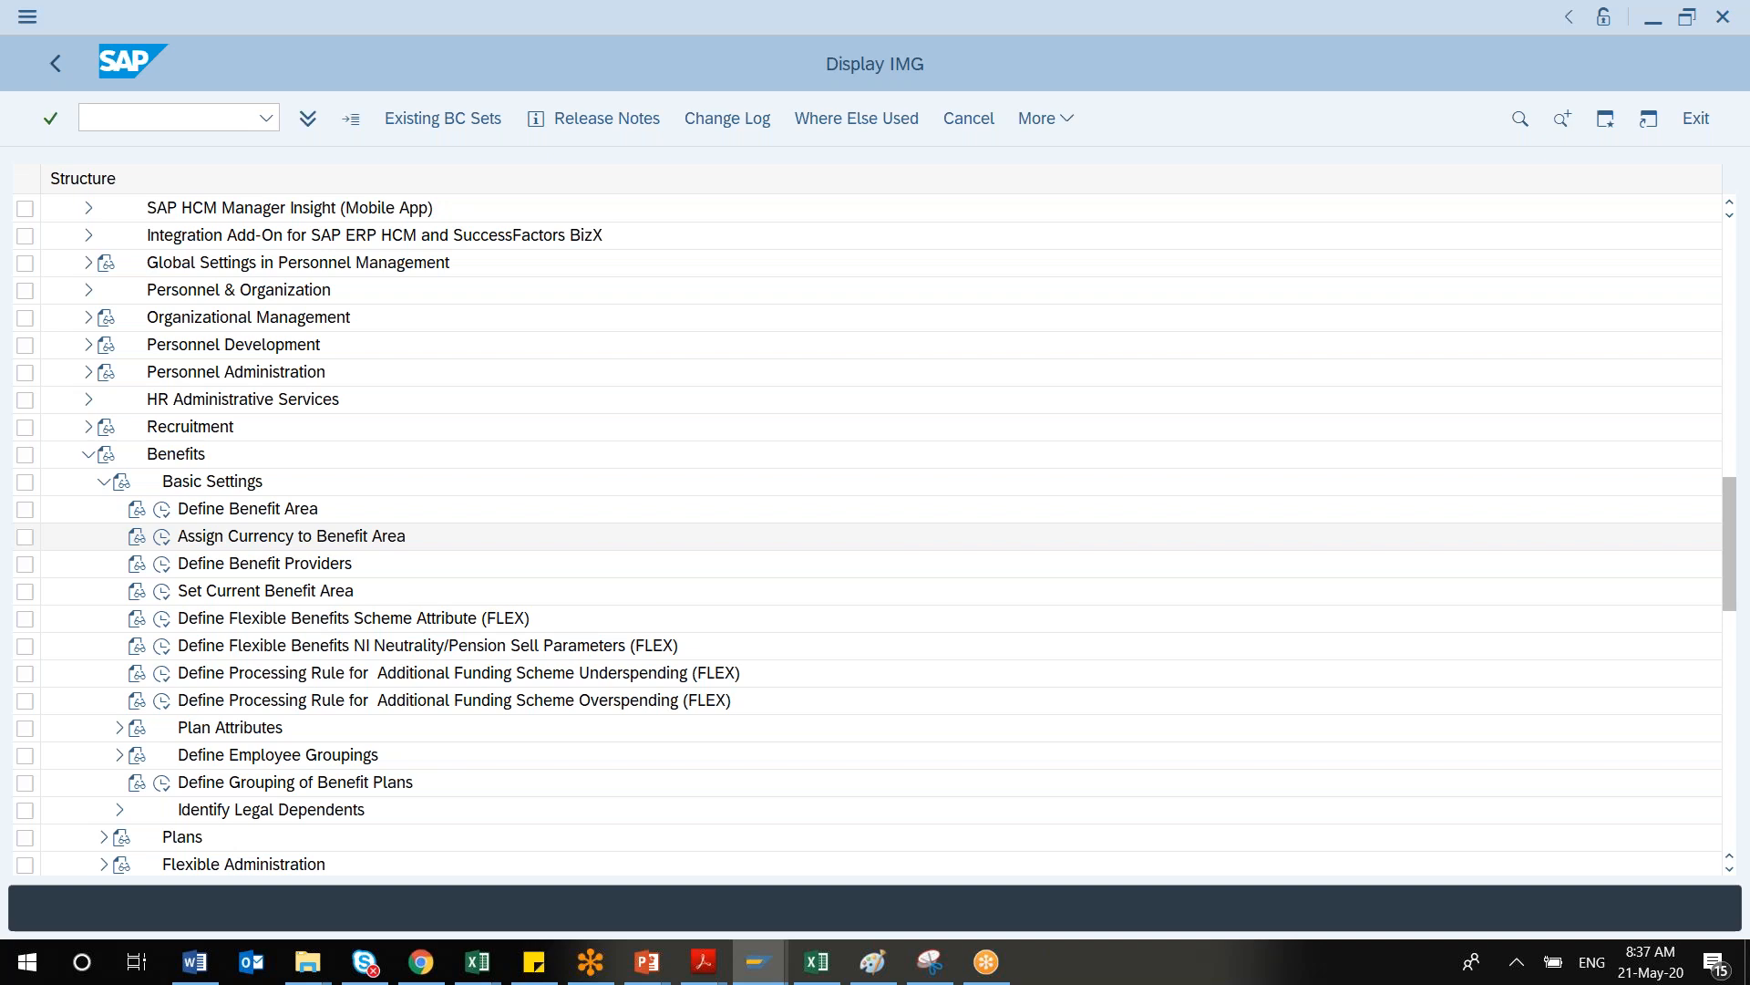
left_click(164, 545)
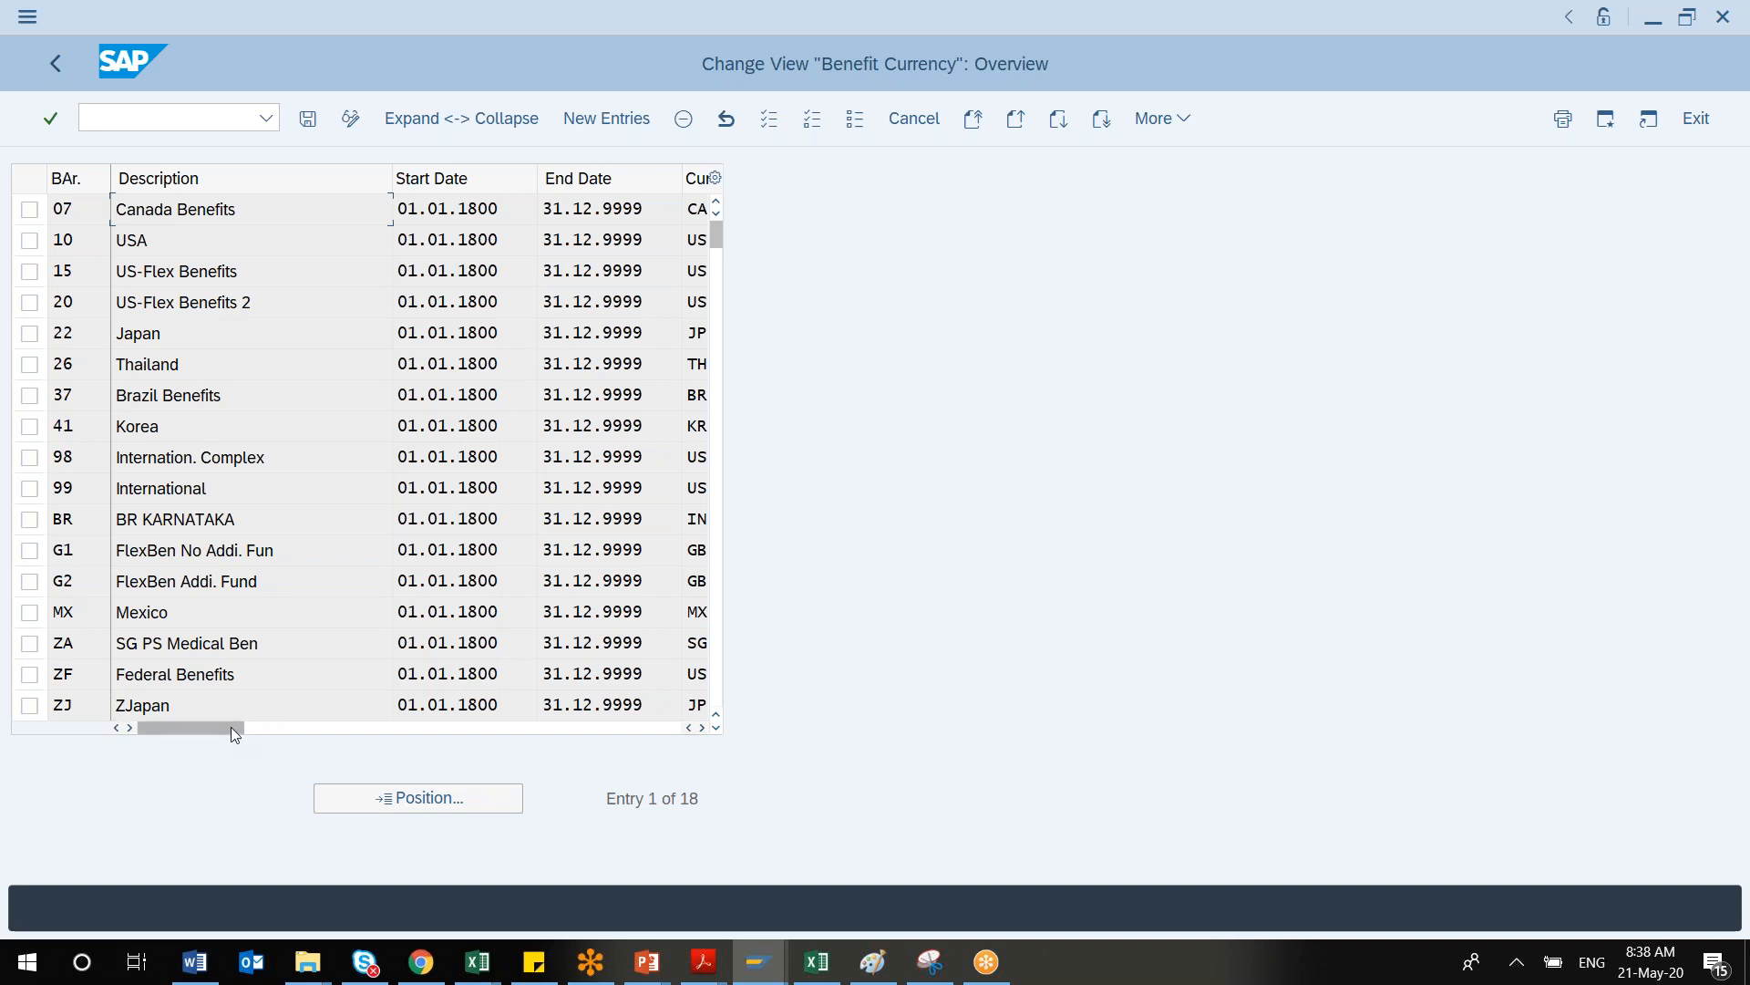
Review the currency assigned to each benefit area and return to the IMG structure
left_click_drag(233, 726, 179, 713)
mouse_move(216, 727)
left_mouse_down()
mouse_move(352, 733)
mouse_move(480, 777)
mouse_move(207, 723)
left_mouse_up()
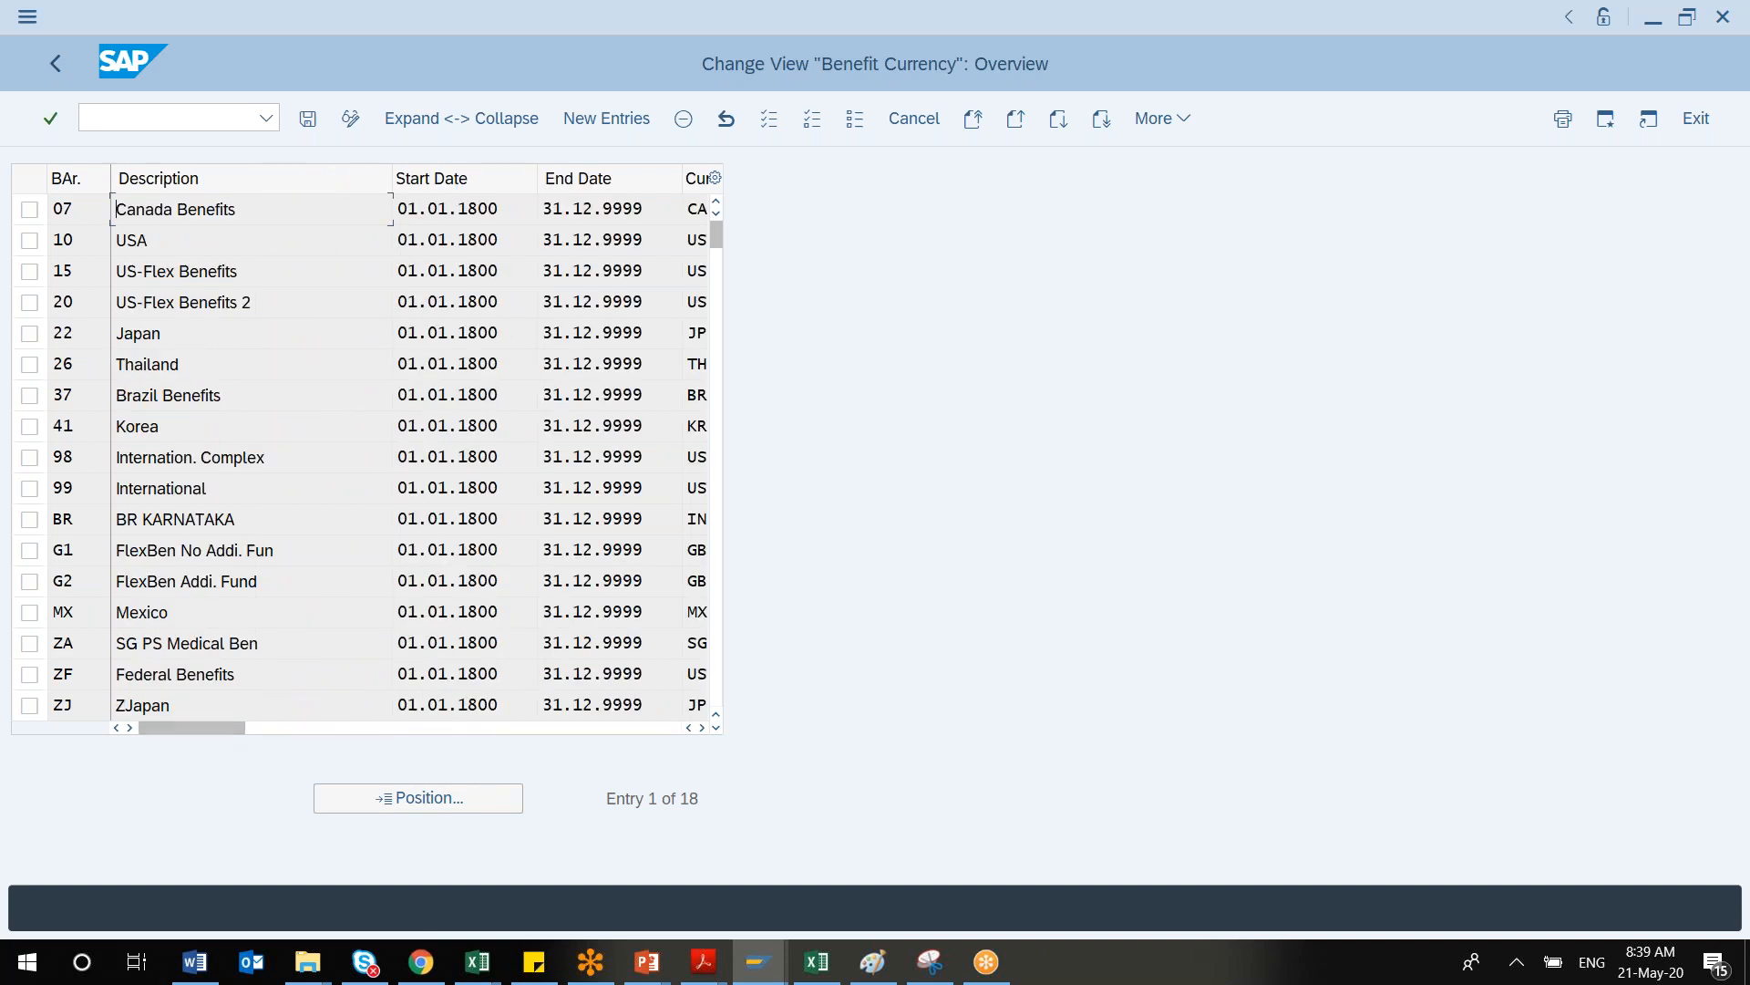
left_click(51, 68)
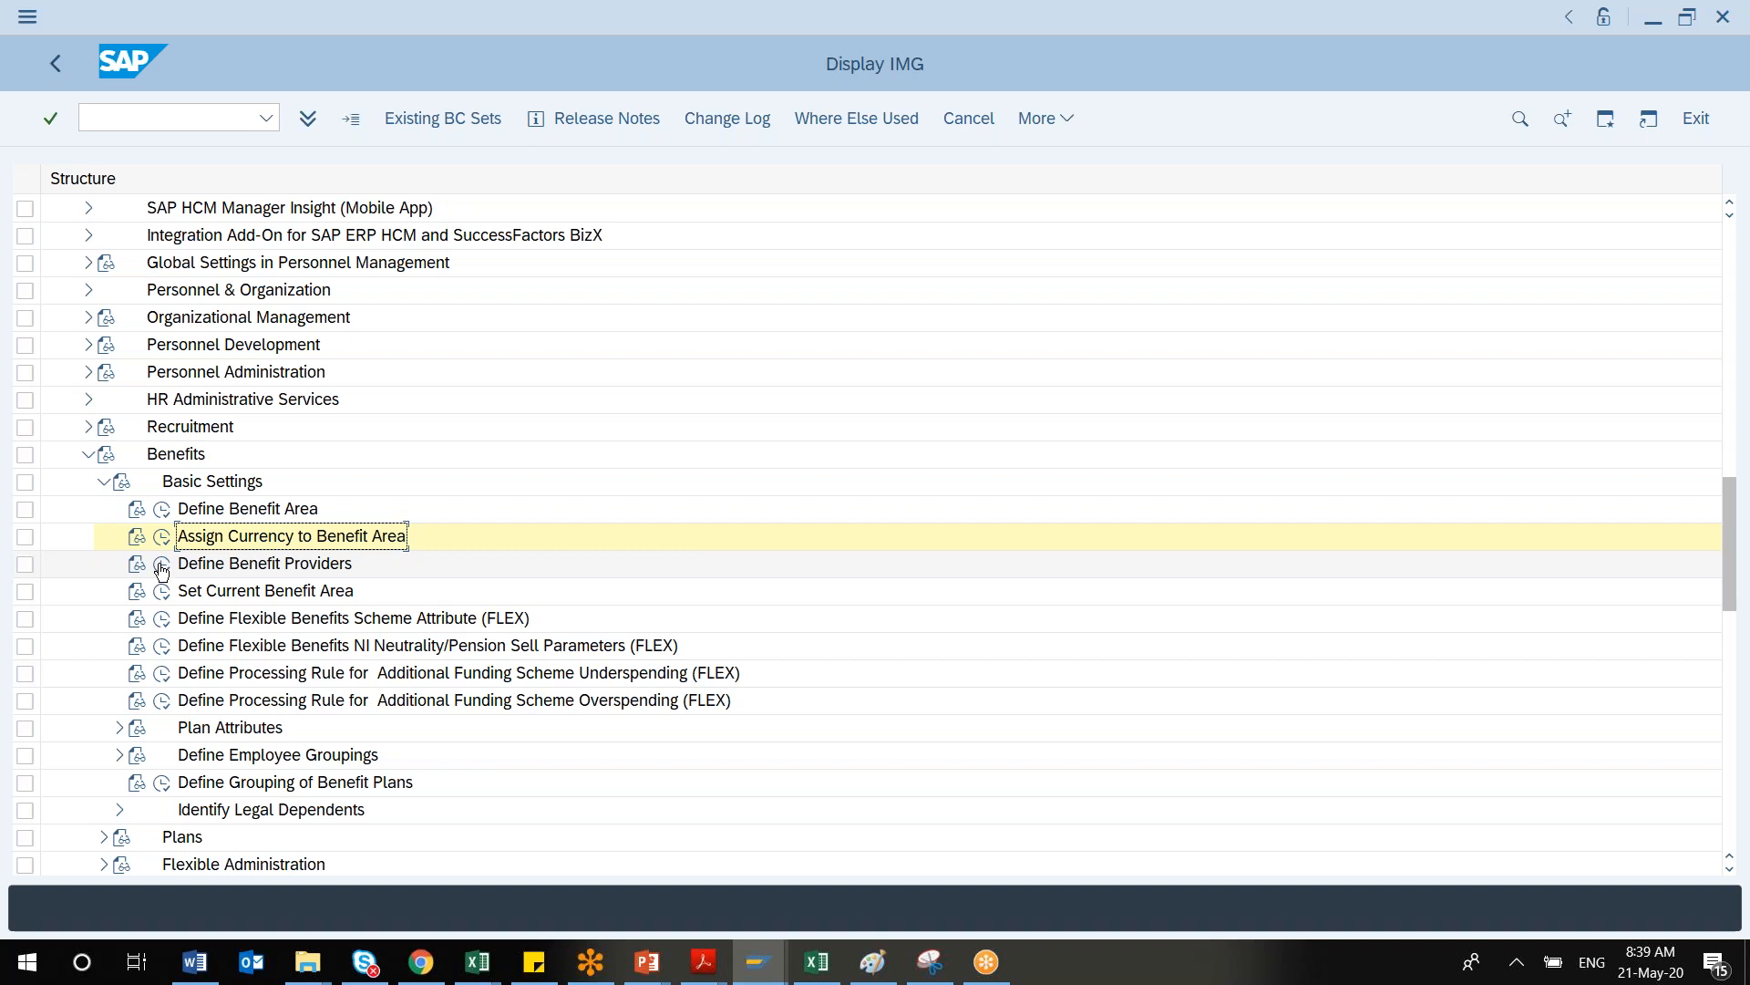
Open the Define Benefit Providers activity, review the provider list and return to the IMG structure
left_click(162, 566)
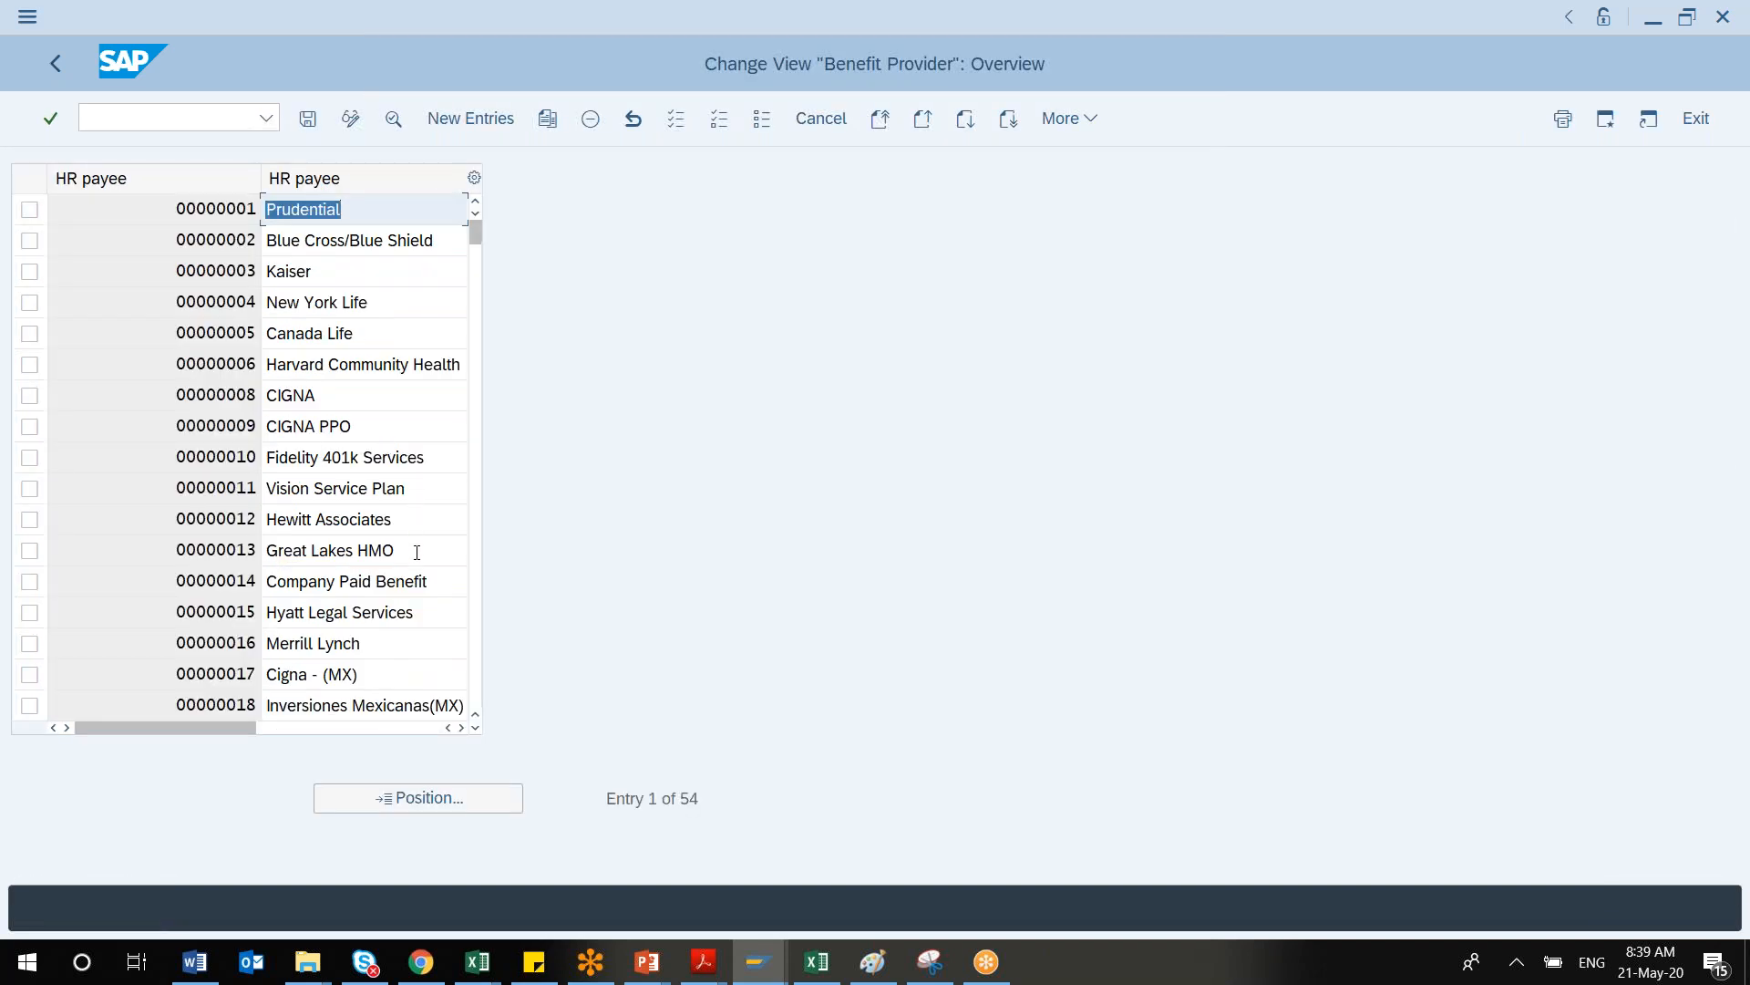
left_click(416, 588)
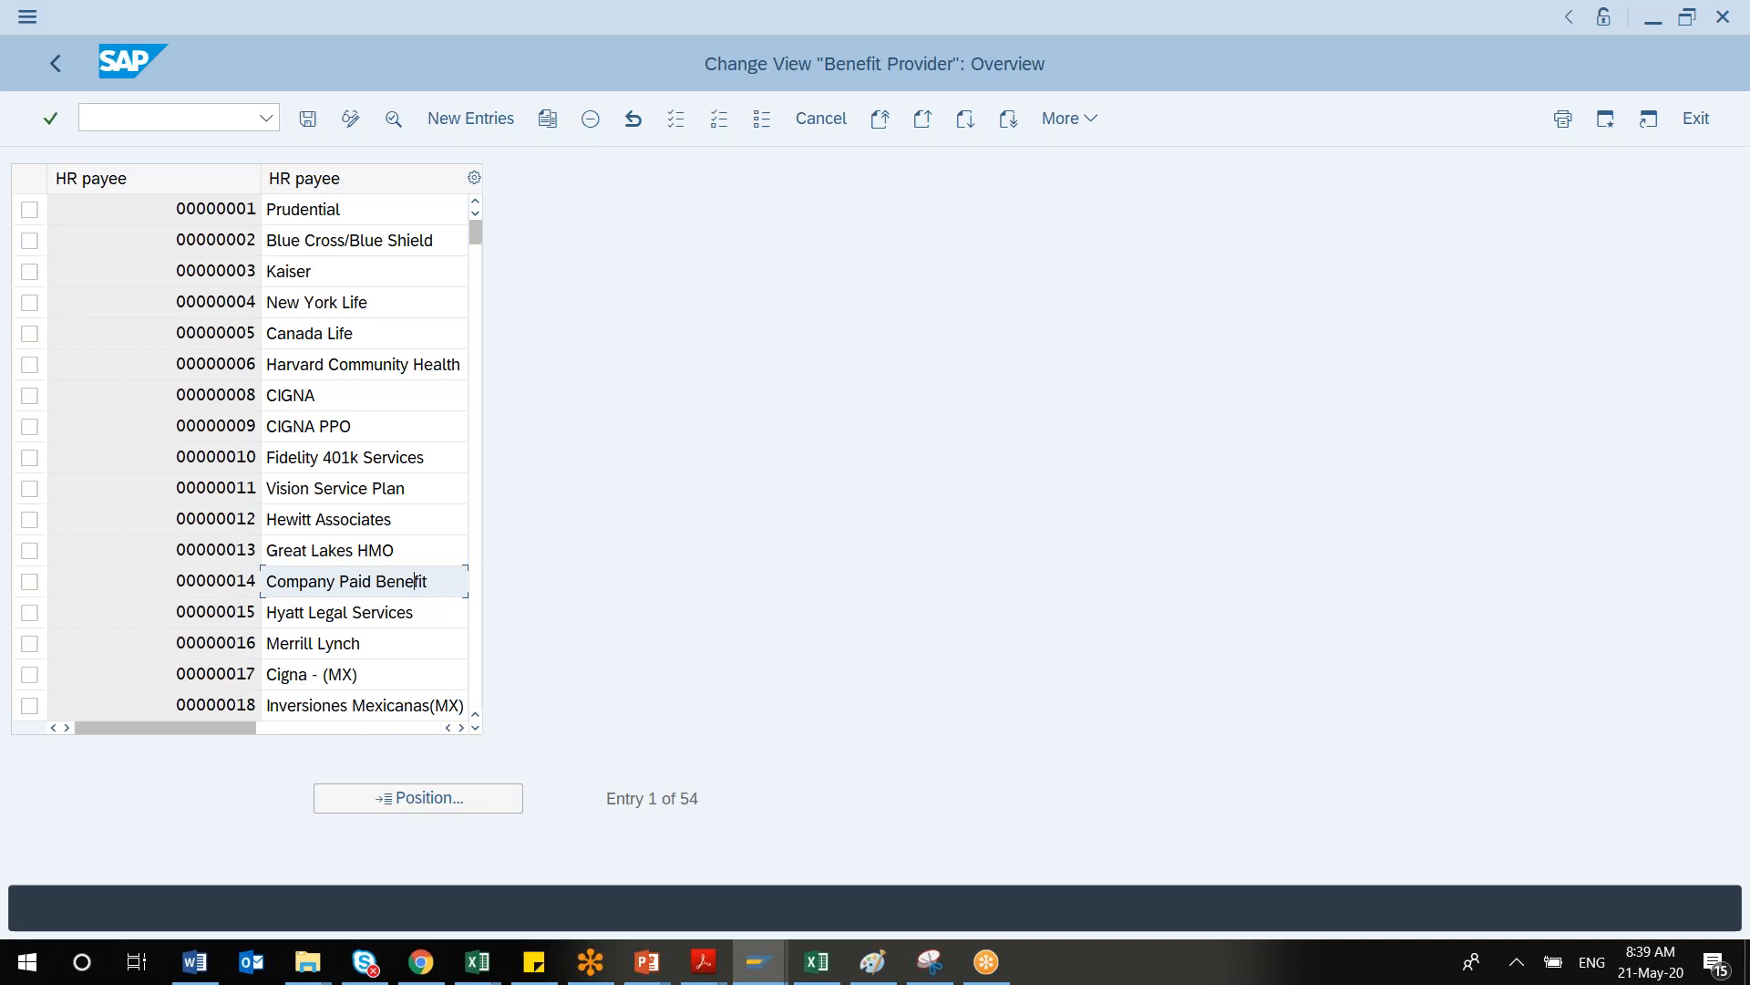
left_click(60, 73)
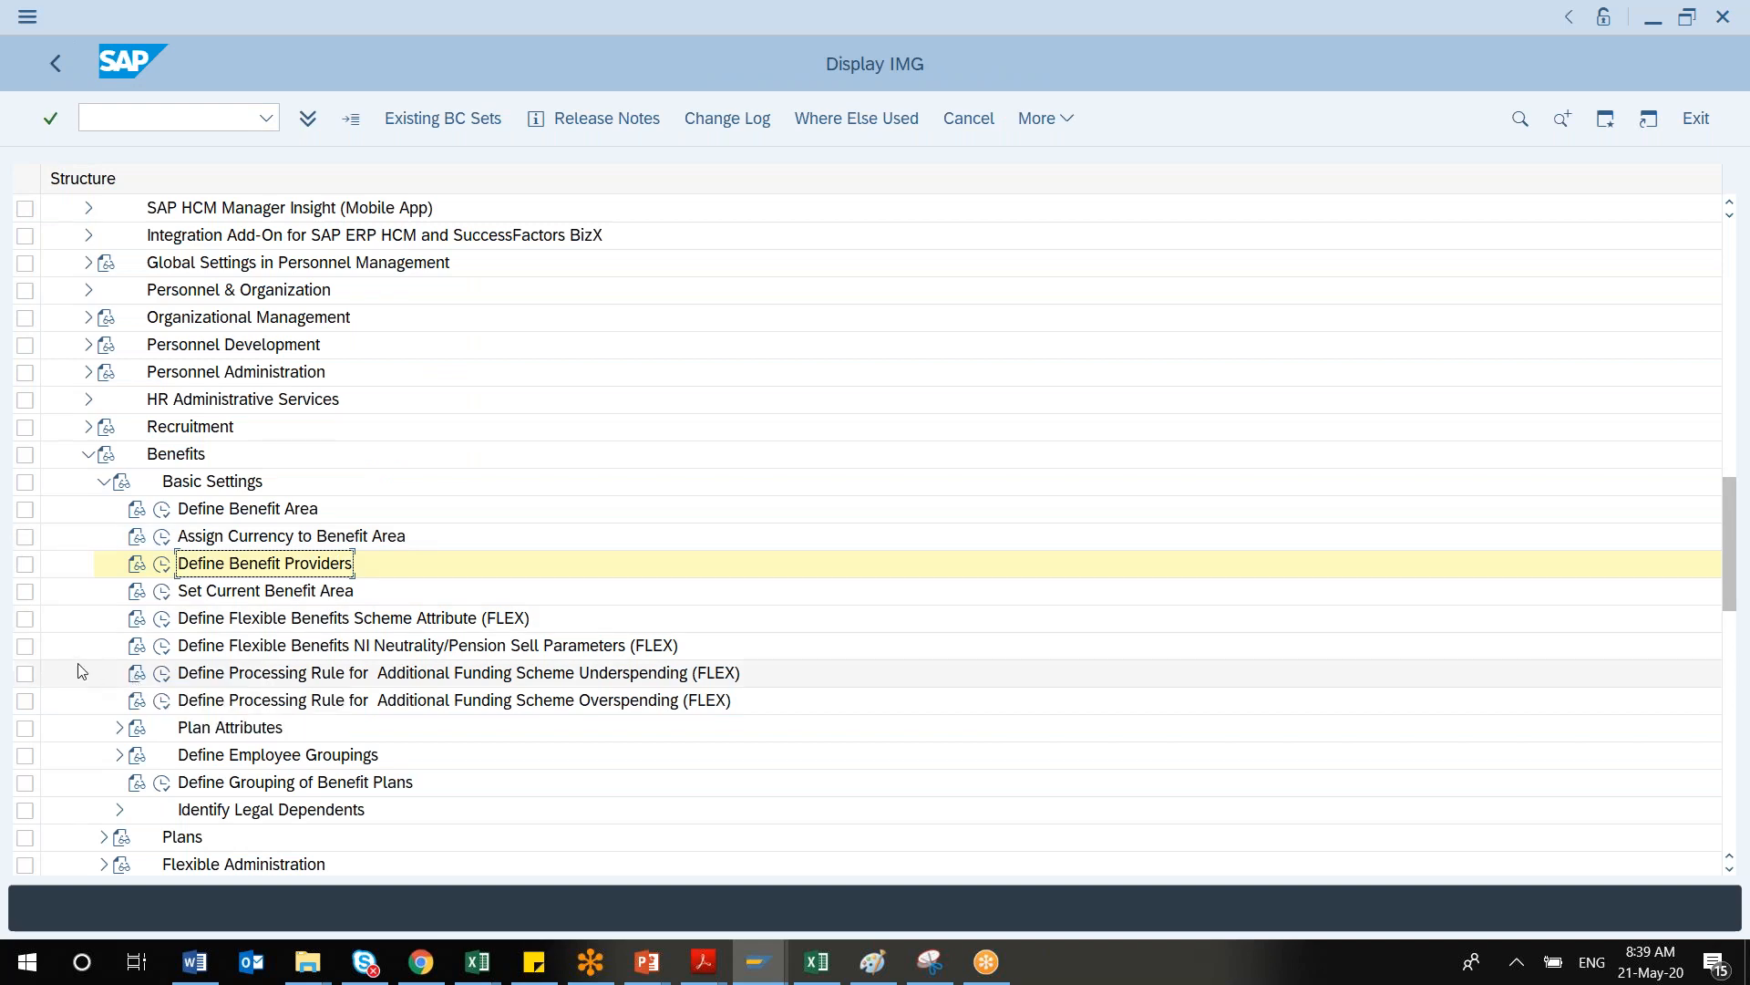
Set the current benefit area to 10 USA in the Benefits Basic Settings
left_click(160, 595)
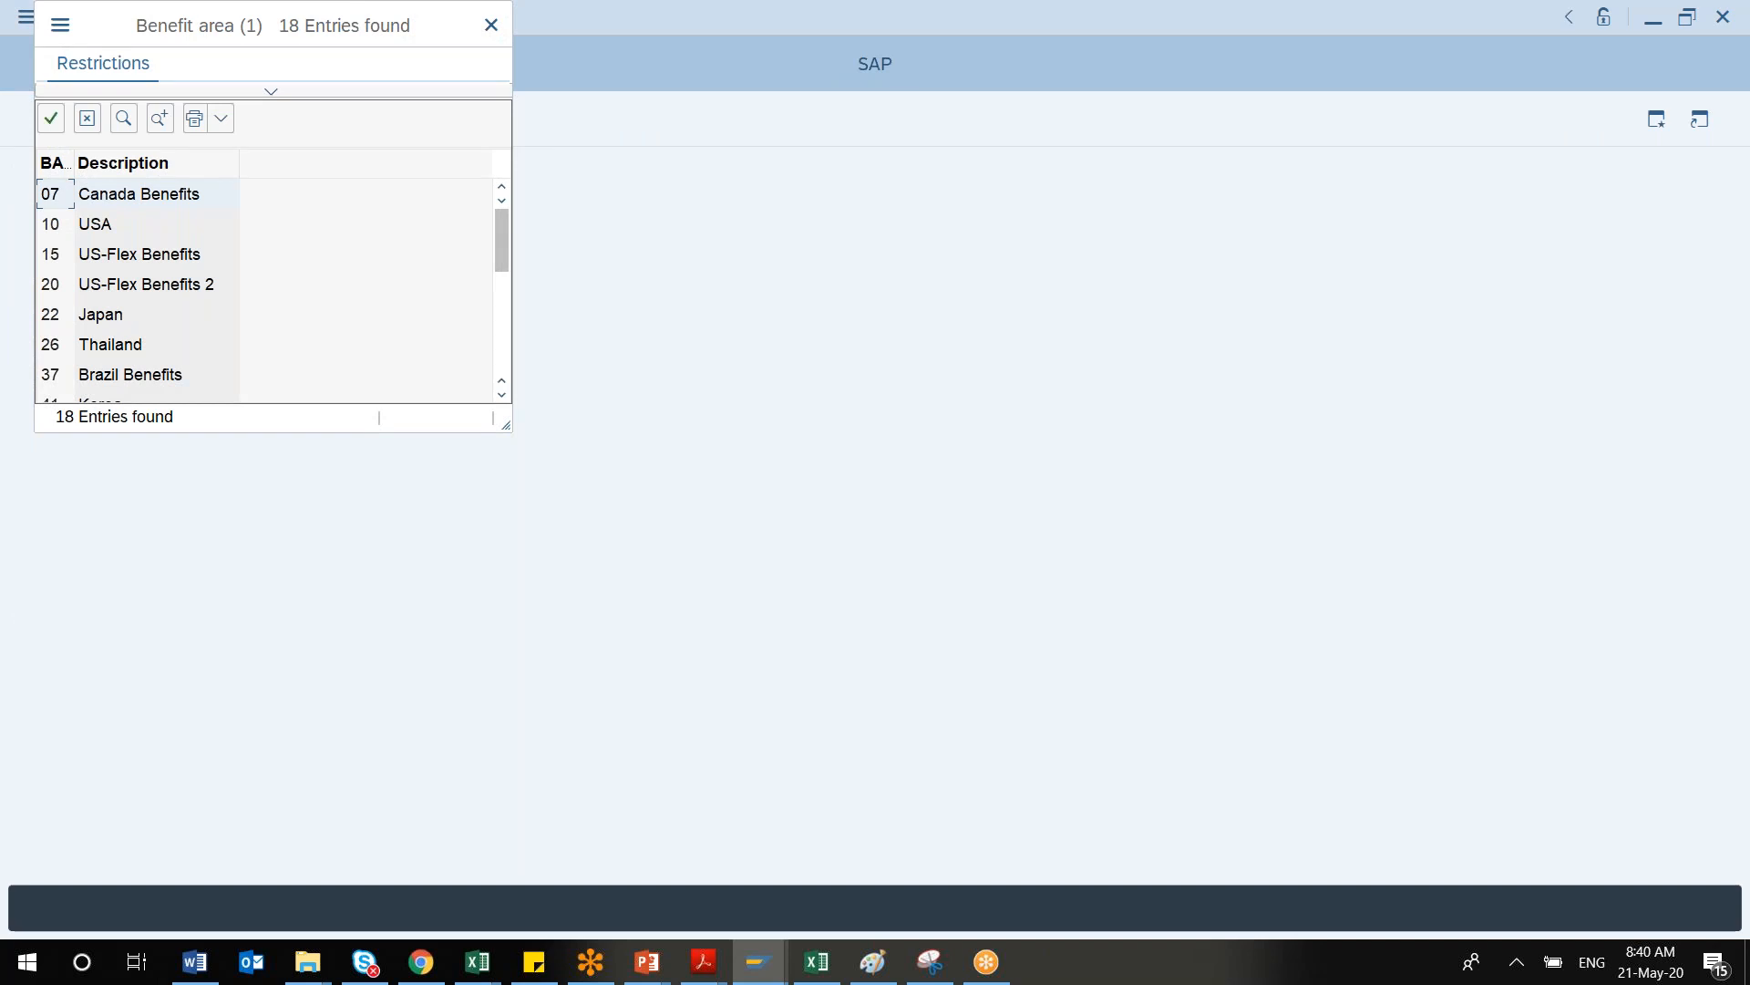
left_click(59, 226)
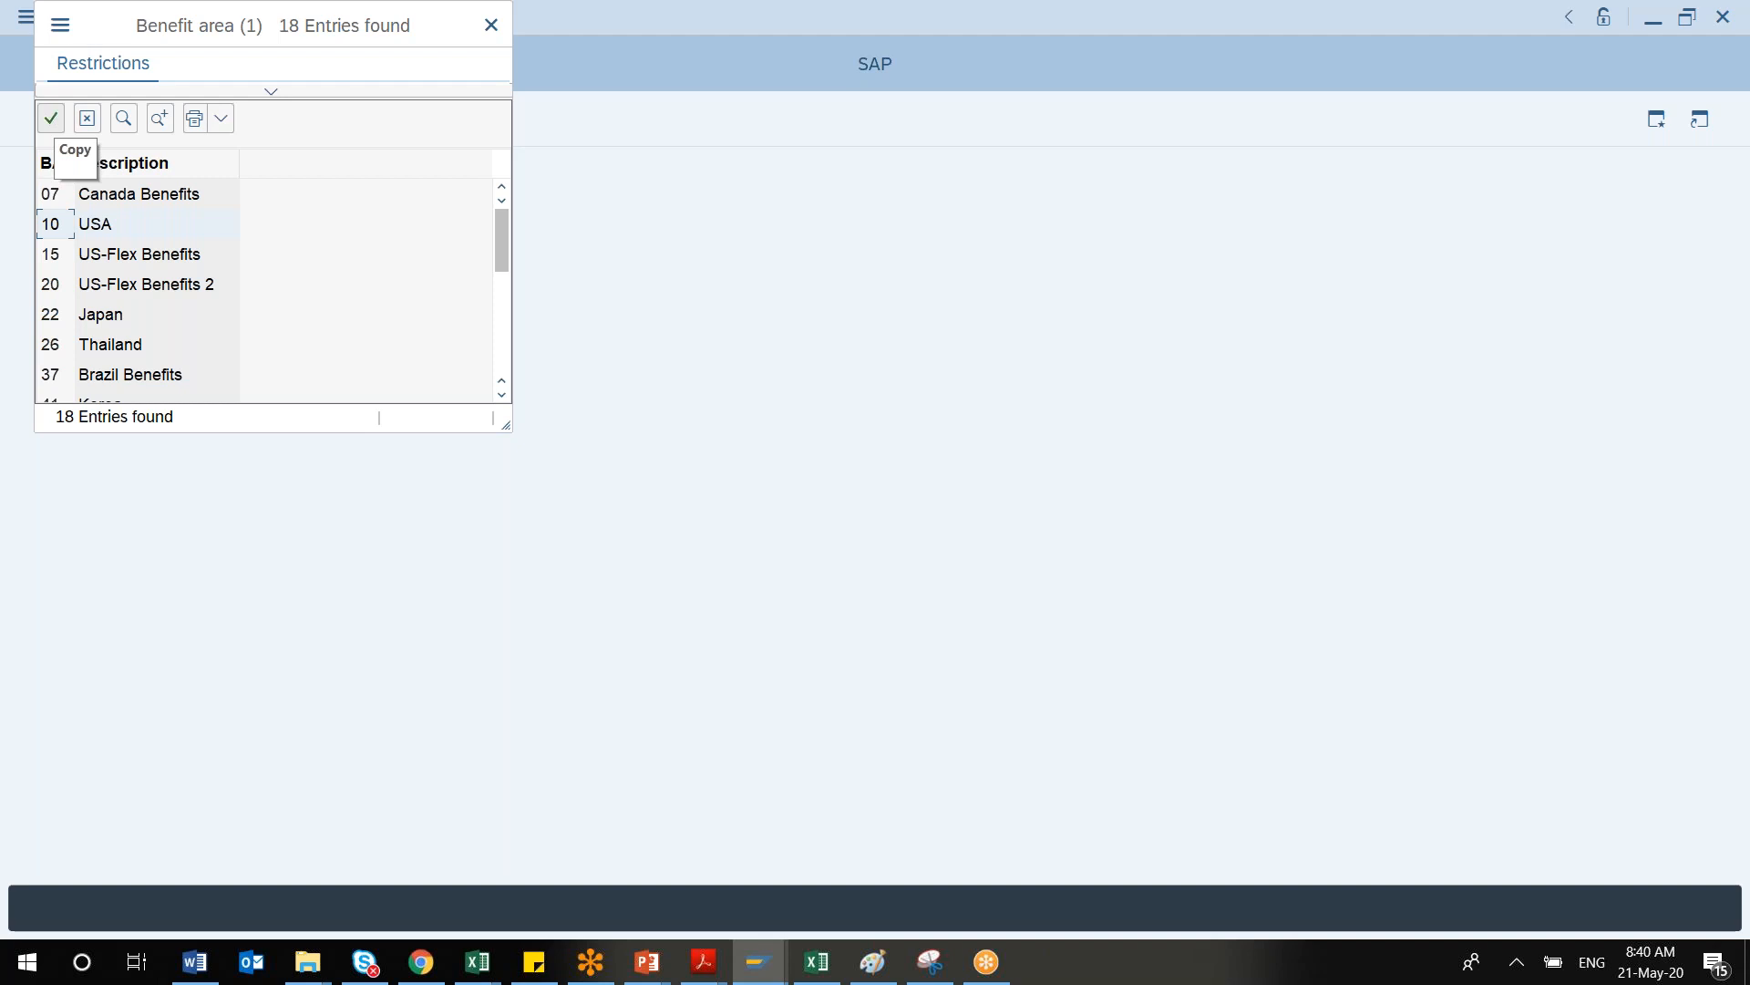
left_click(52, 120)
left_click(51, 120)
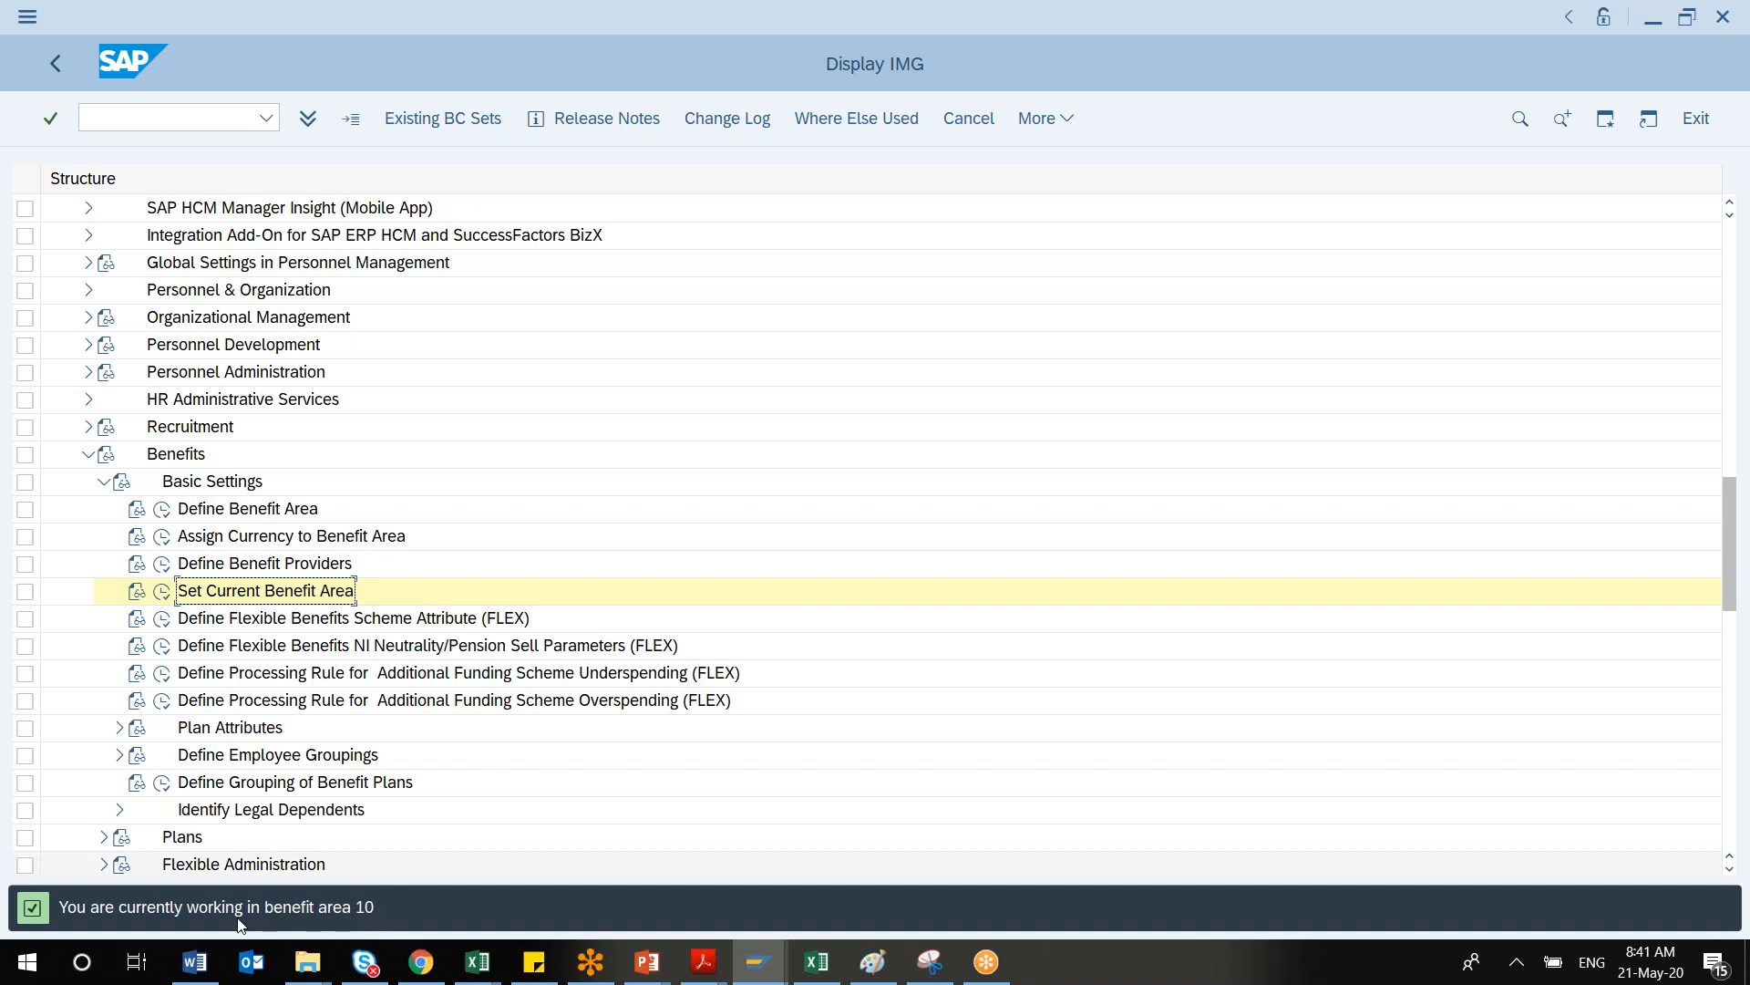
View the flexible benefit scheme attribute of each benefit area and return to the IMG structure
left_click(162, 620)
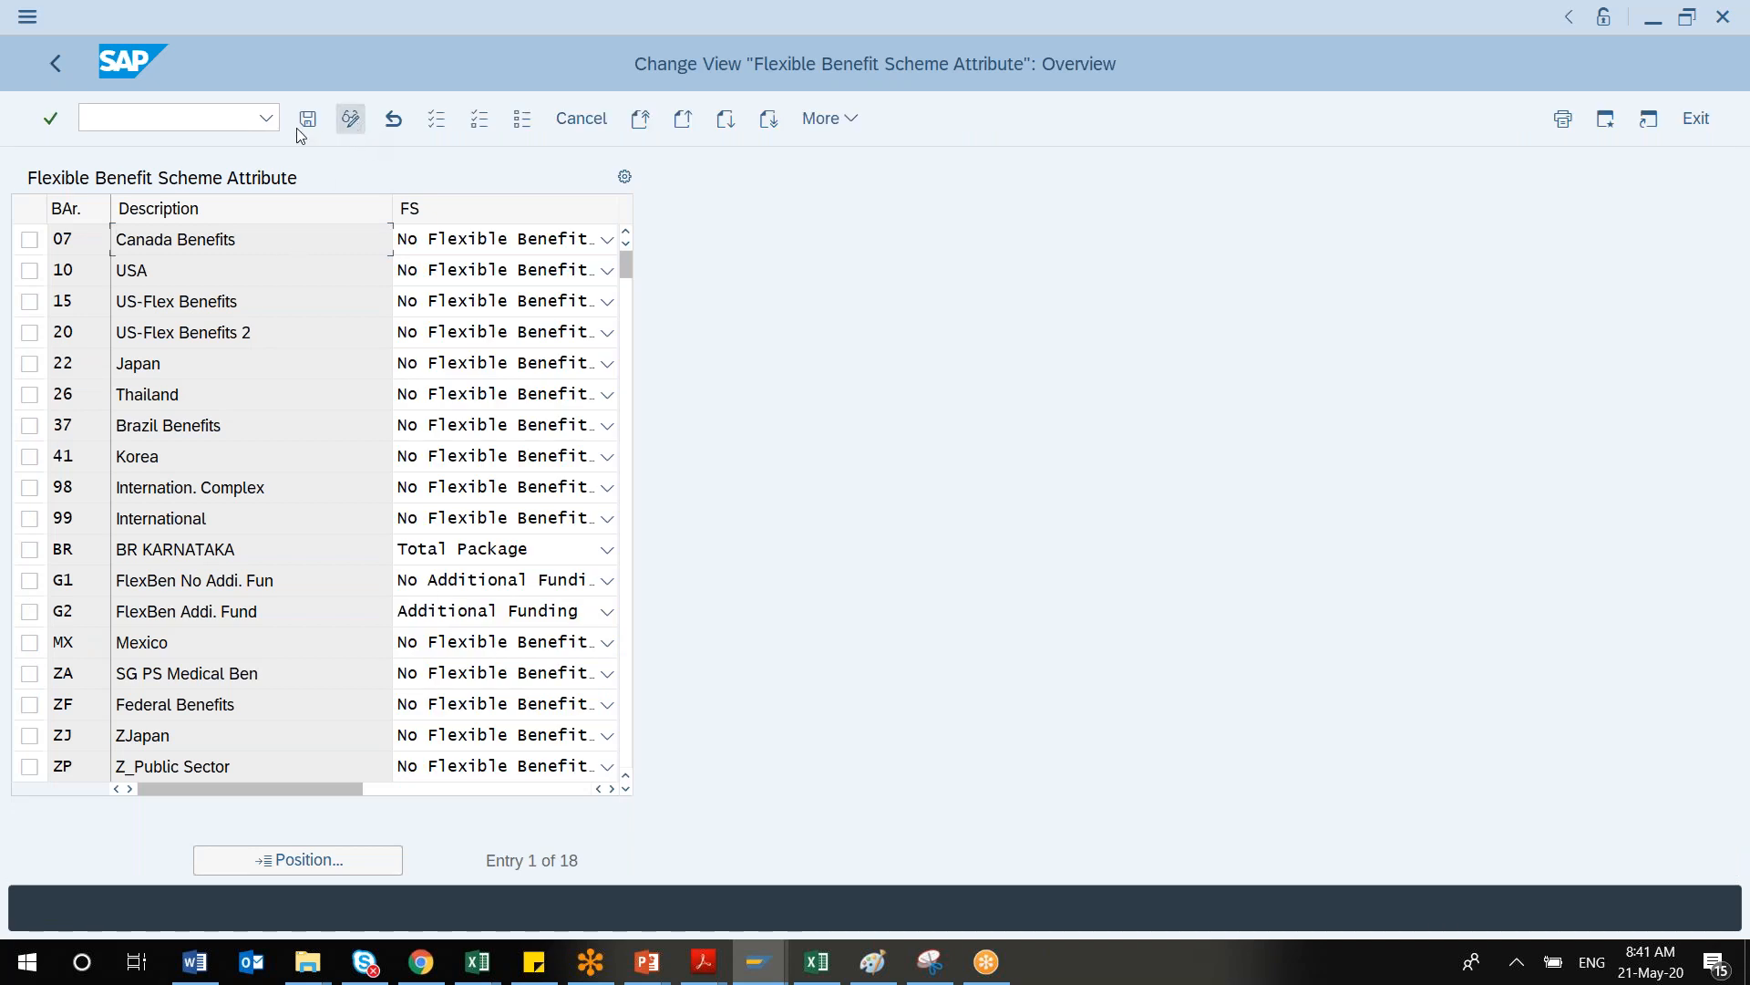
left_click(57, 64)
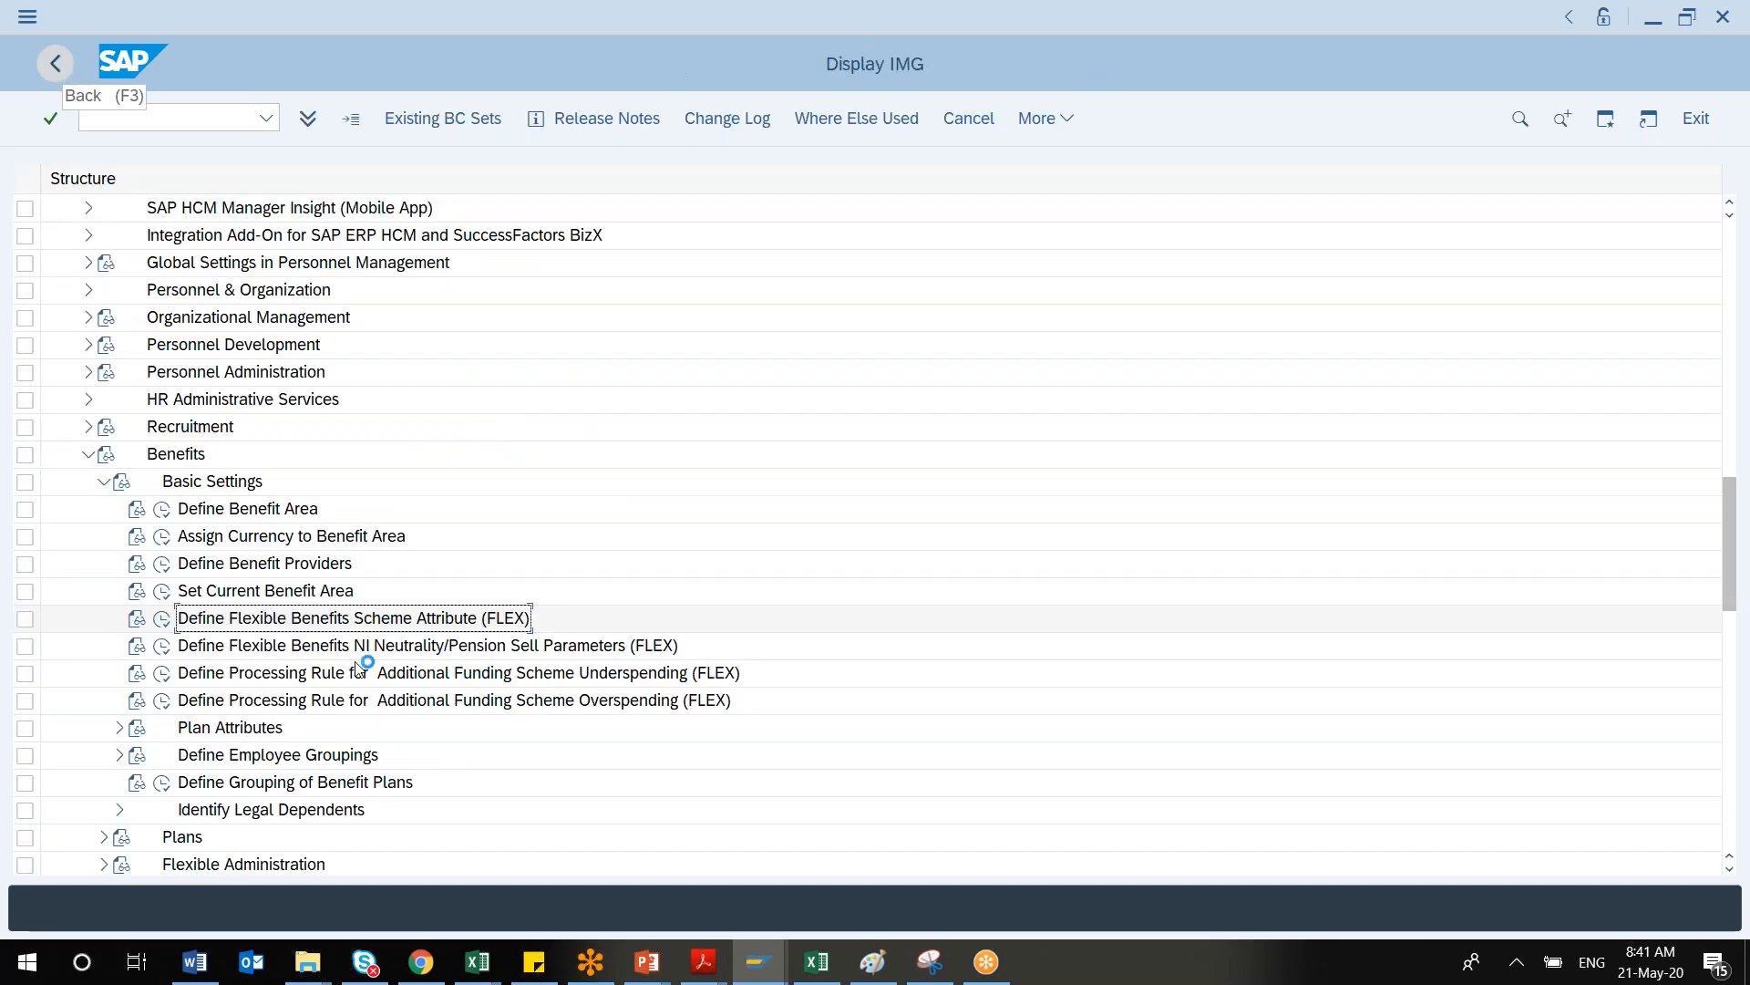
left_click(160, 619)
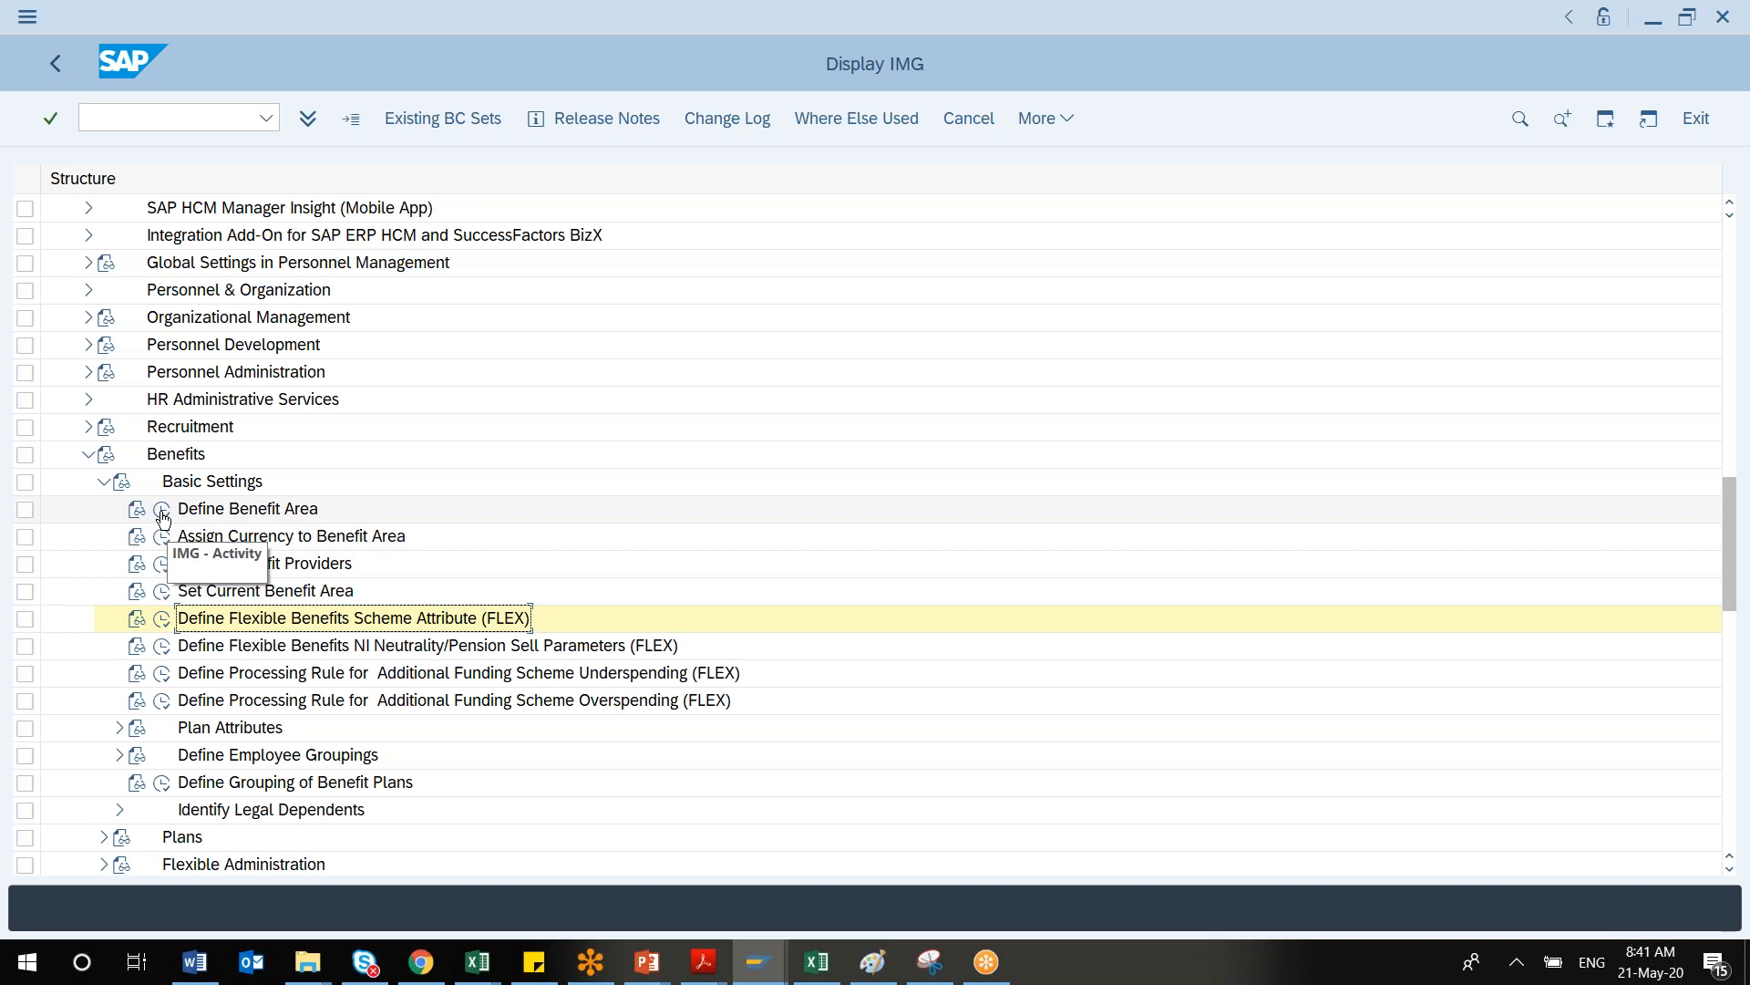
Change the current benefit area to 15 US-Flex Benefits in the Benefits Basic Settings
left_click(162, 594)
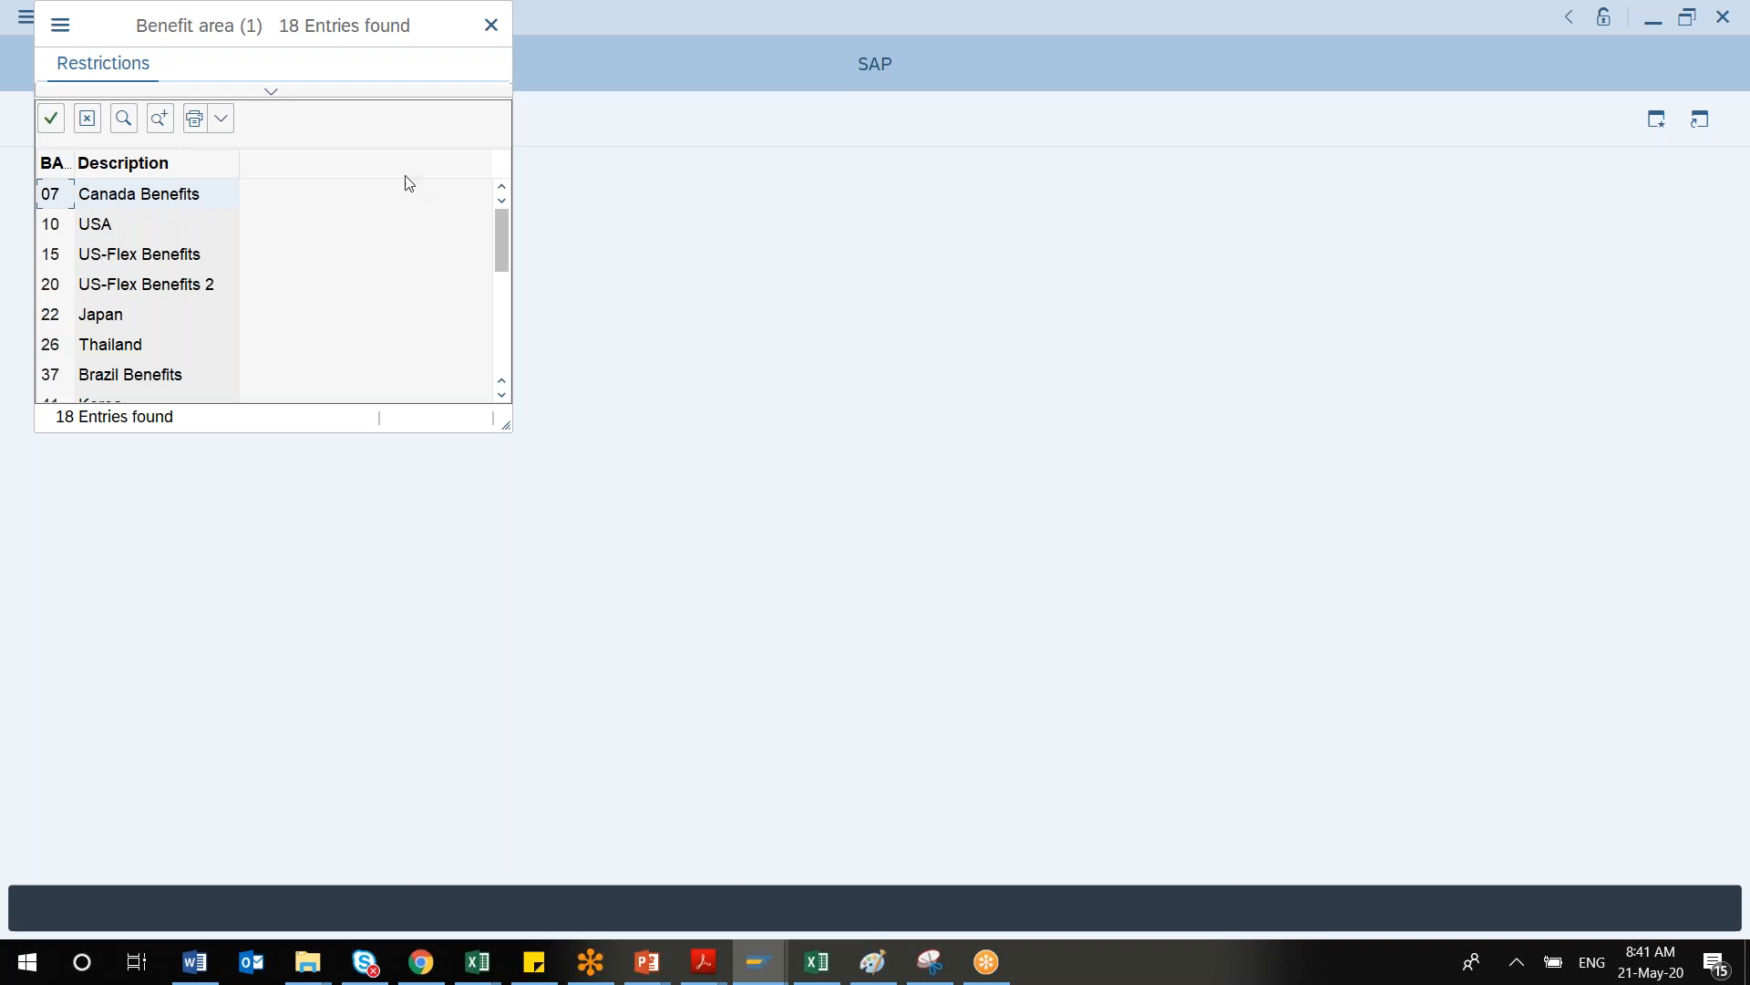
left_click_drag(502, 234, 490, 165)
left_click(56, 263)
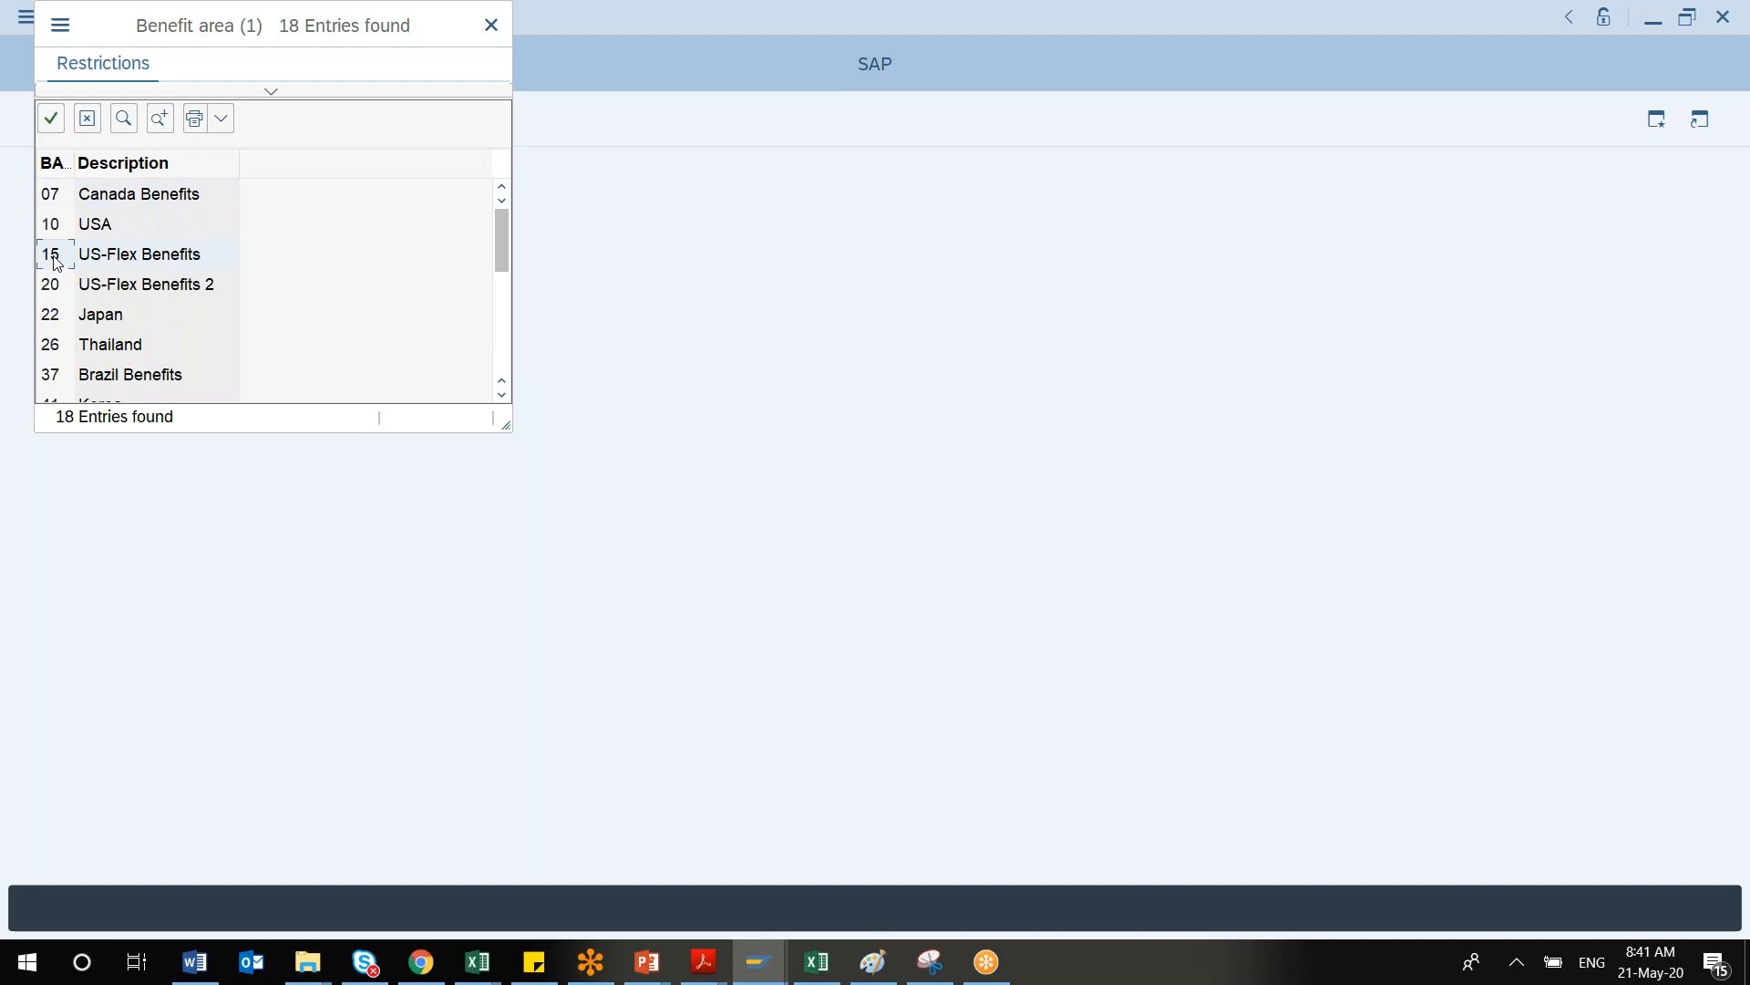
left_click(51, 119)
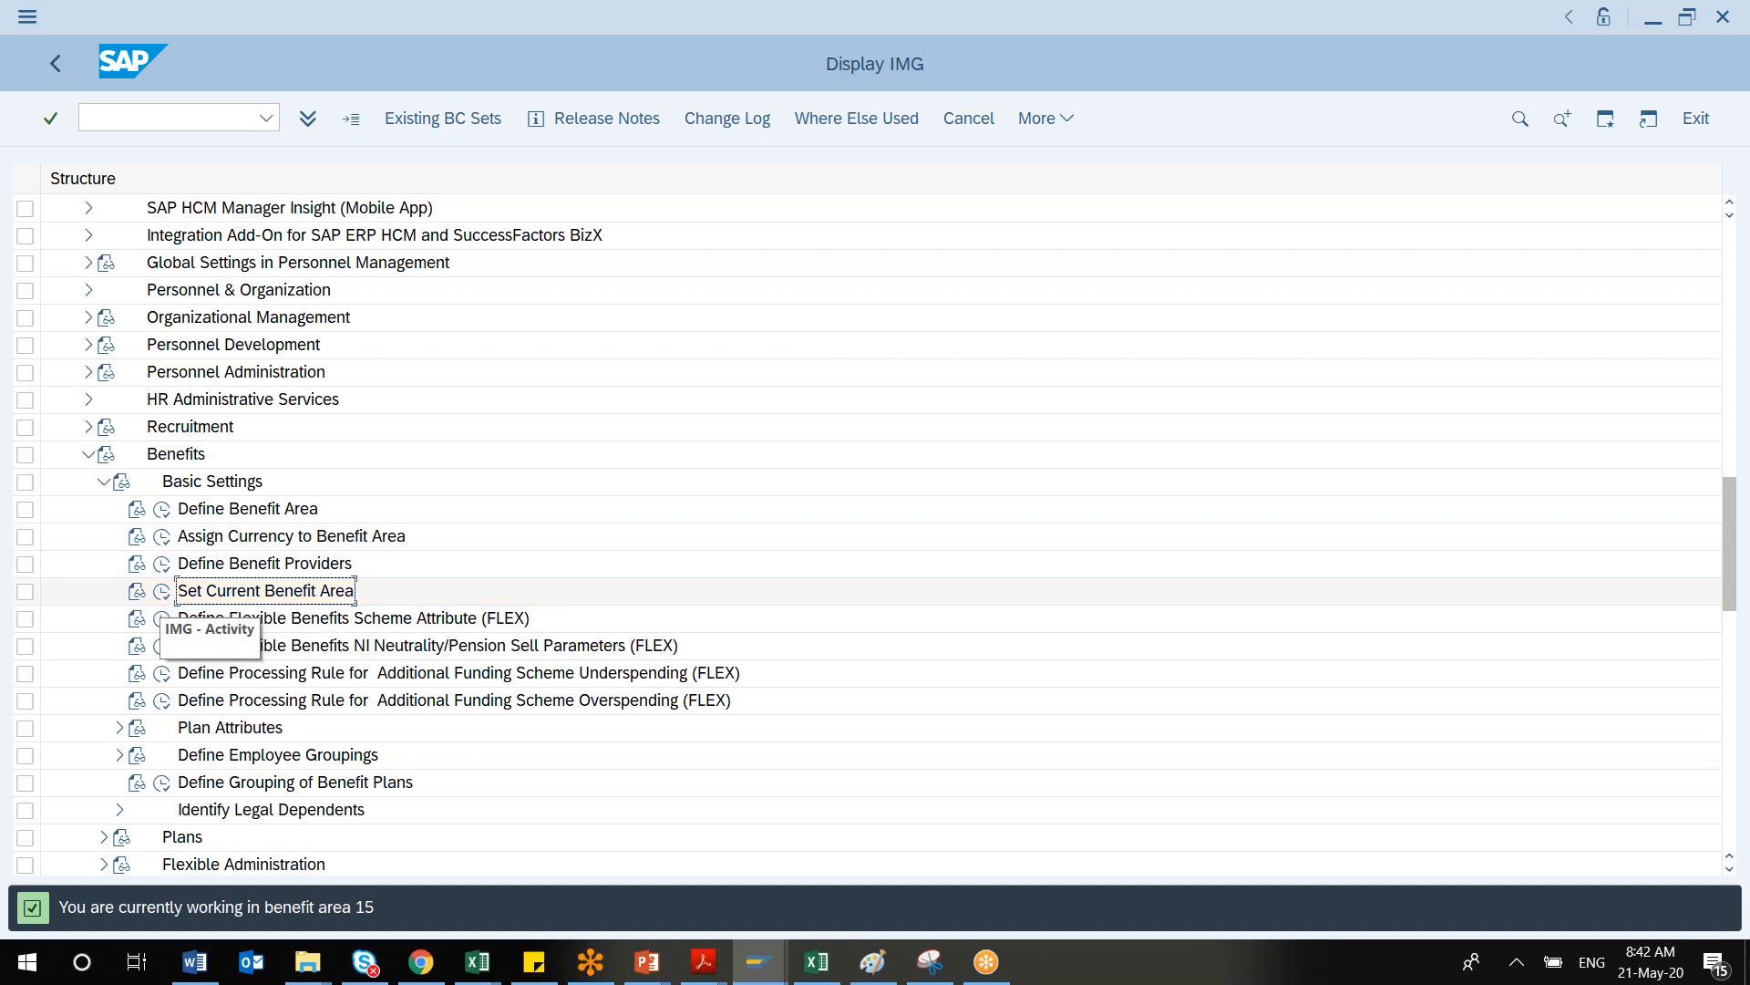
View the country grouping of each benefit area in Define Benefit Area and return to the IMG structure
left_click(164, 594)
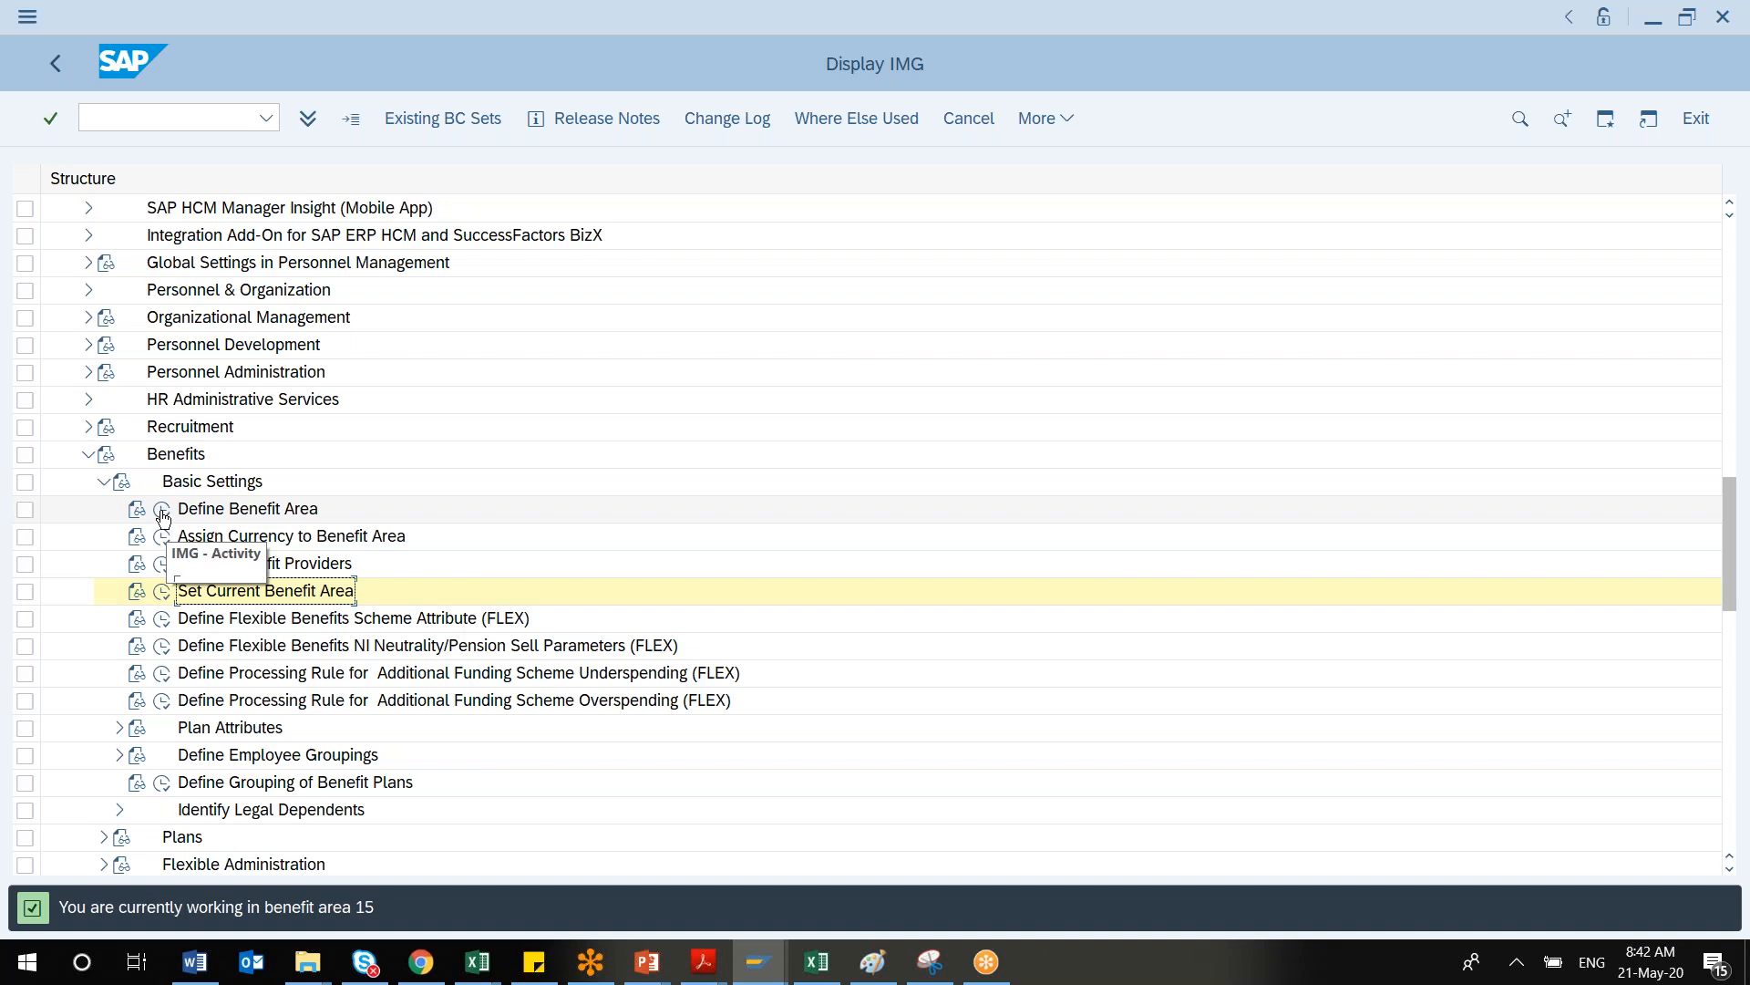
left_click(163, 513)
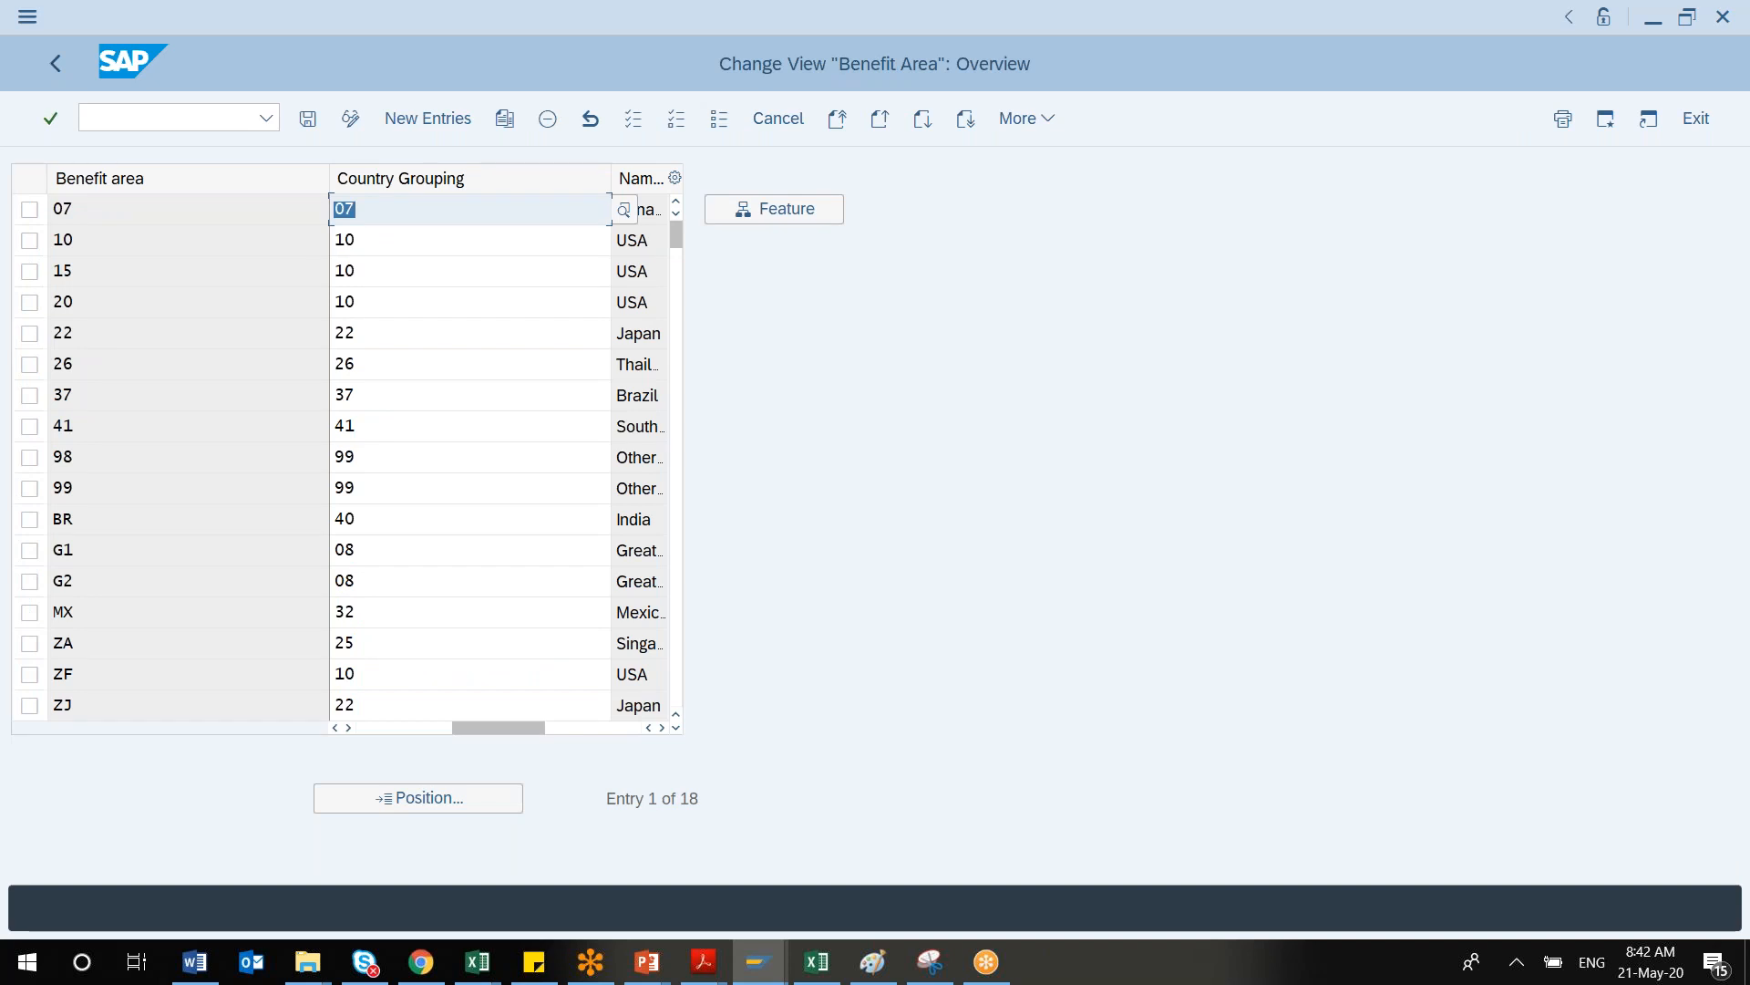
left_click(54, 63)
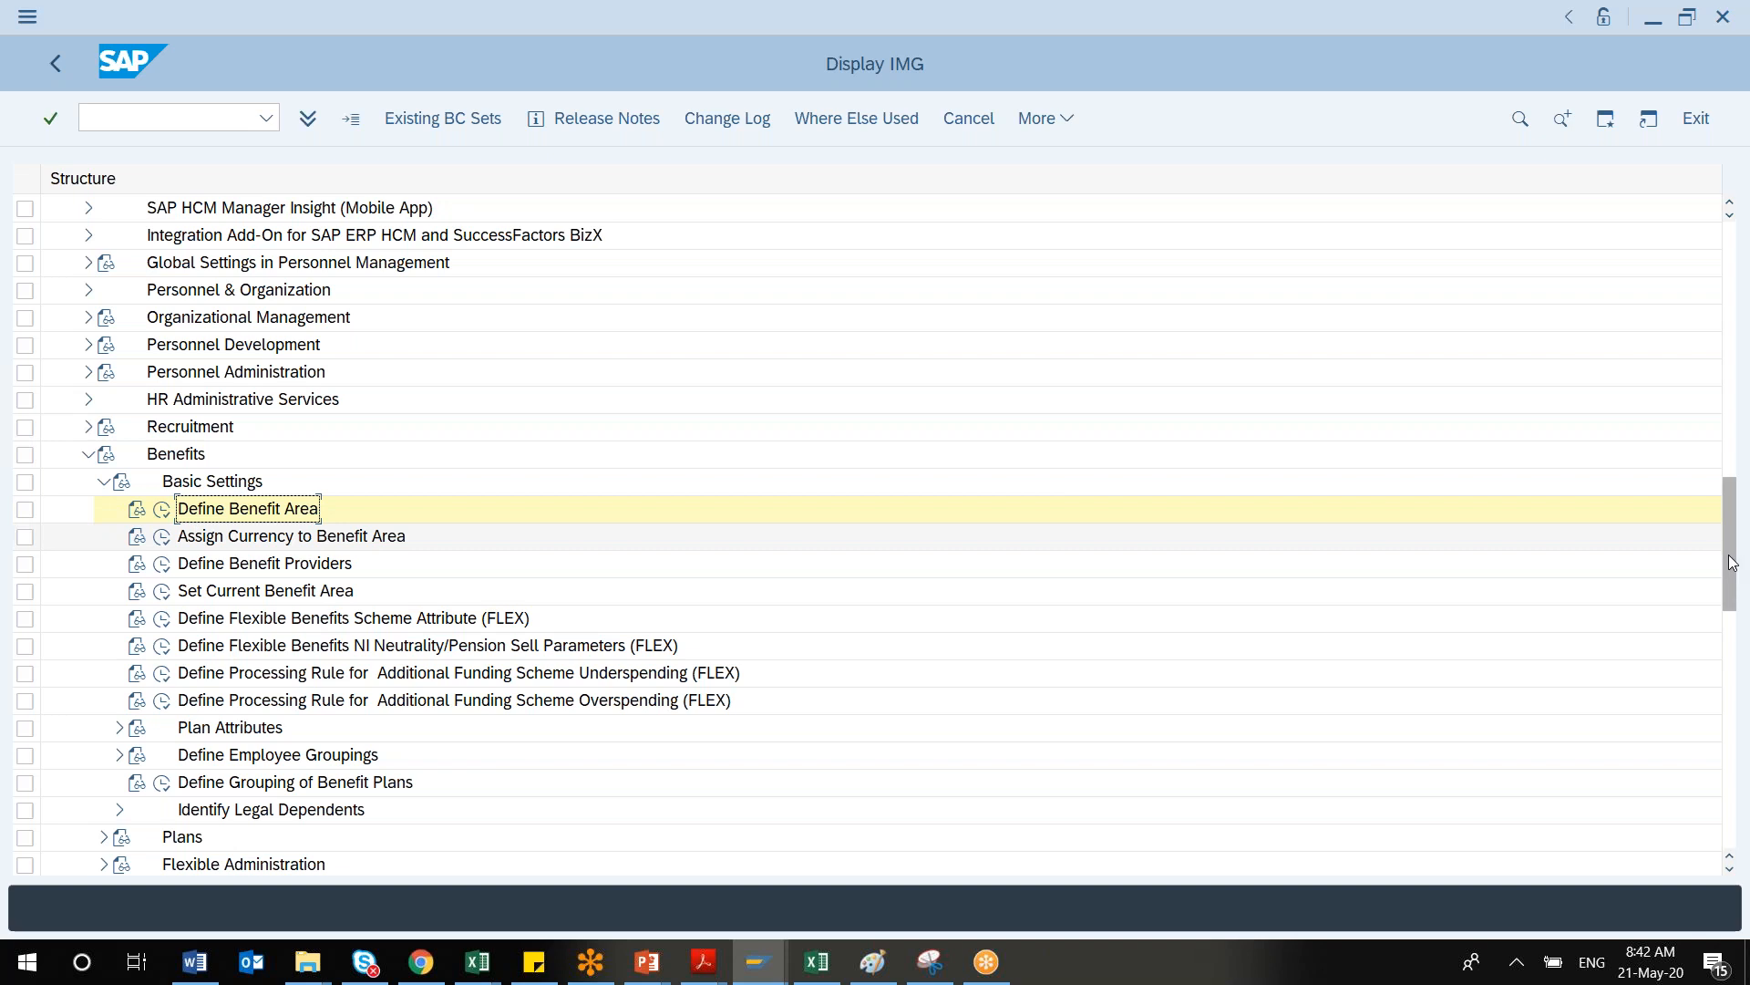
Switch the current benefit area back to 10 USA in the Benefits Basic Settings
mouse_move(1732, 567)
left_mouse_down()
mouse_move(1708, 870)
mouse_move(1745, 589)
left_mouse_up()
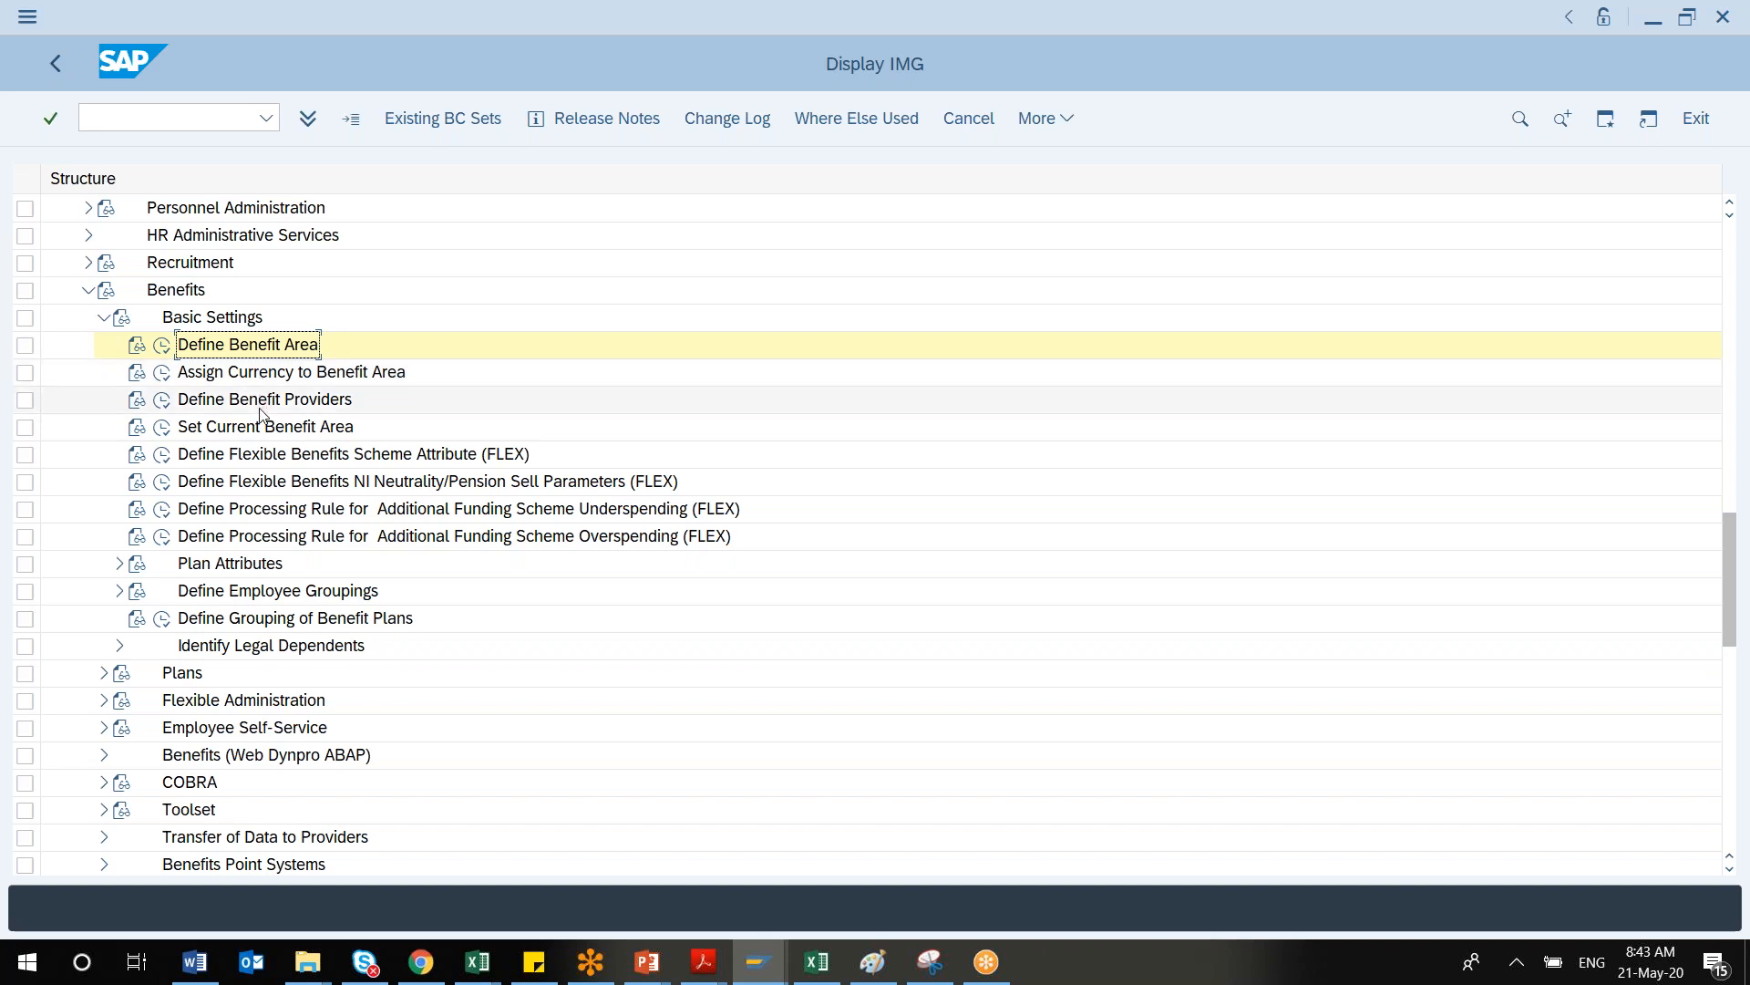
left_click(160, 429)
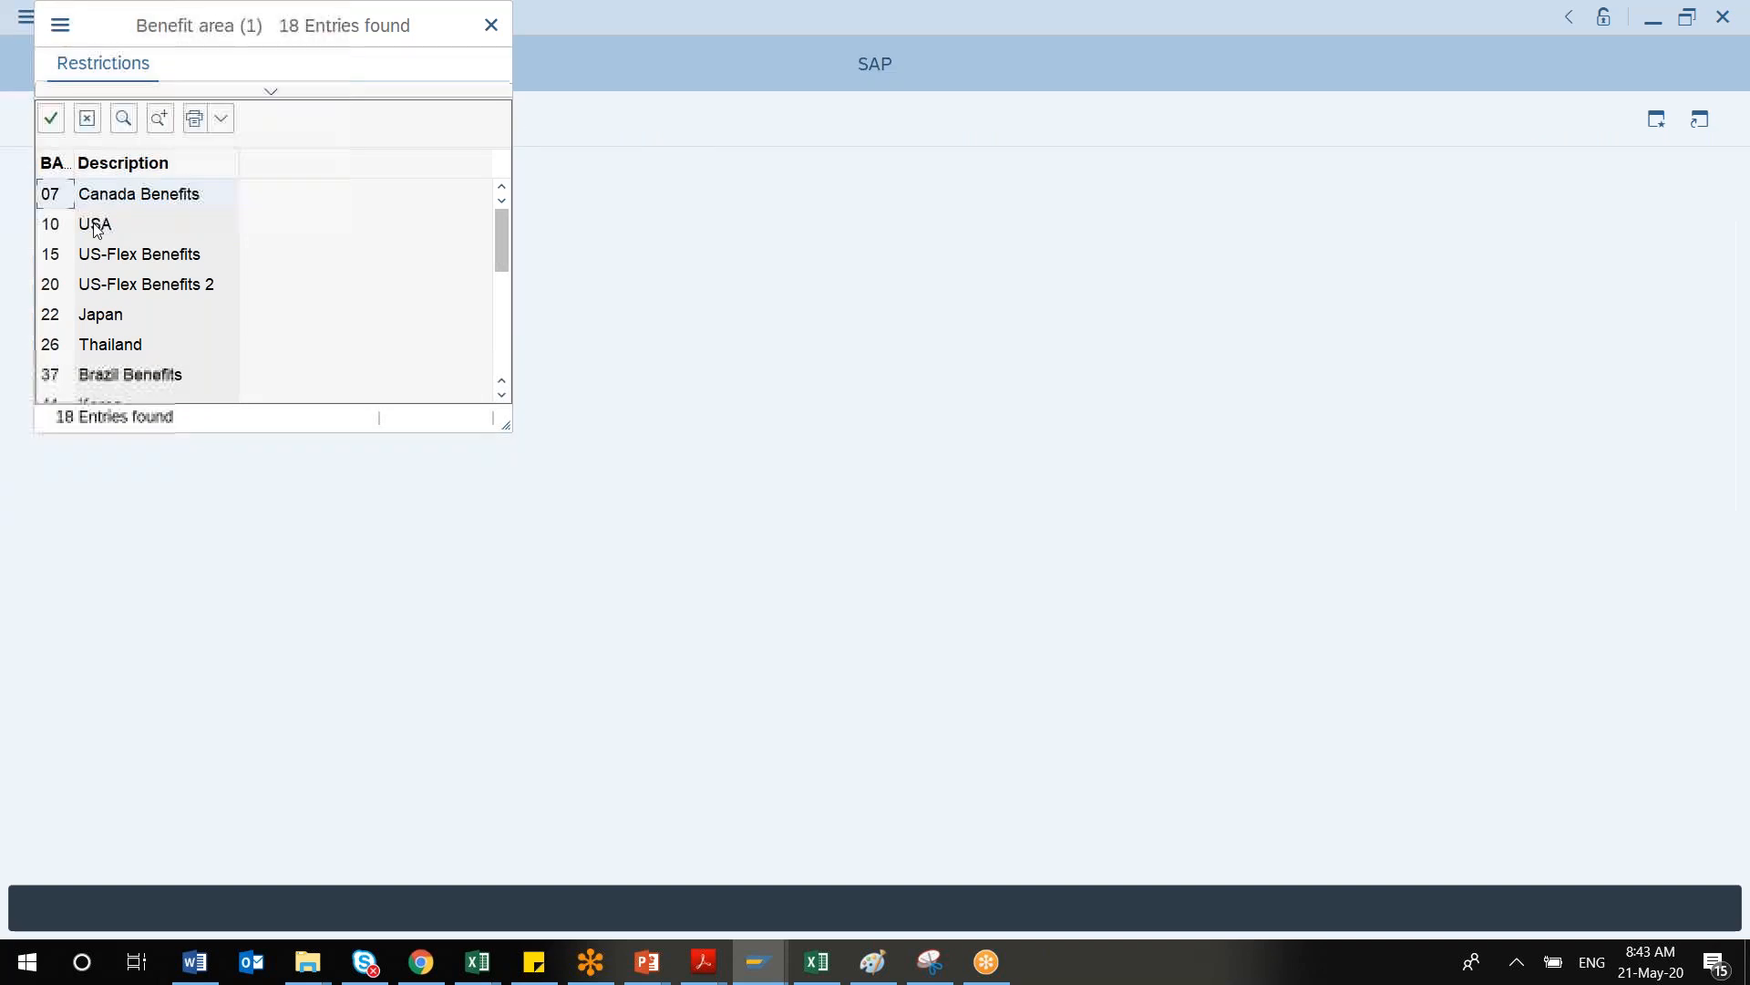
left_click(96, 228)
left_click(50, 117)
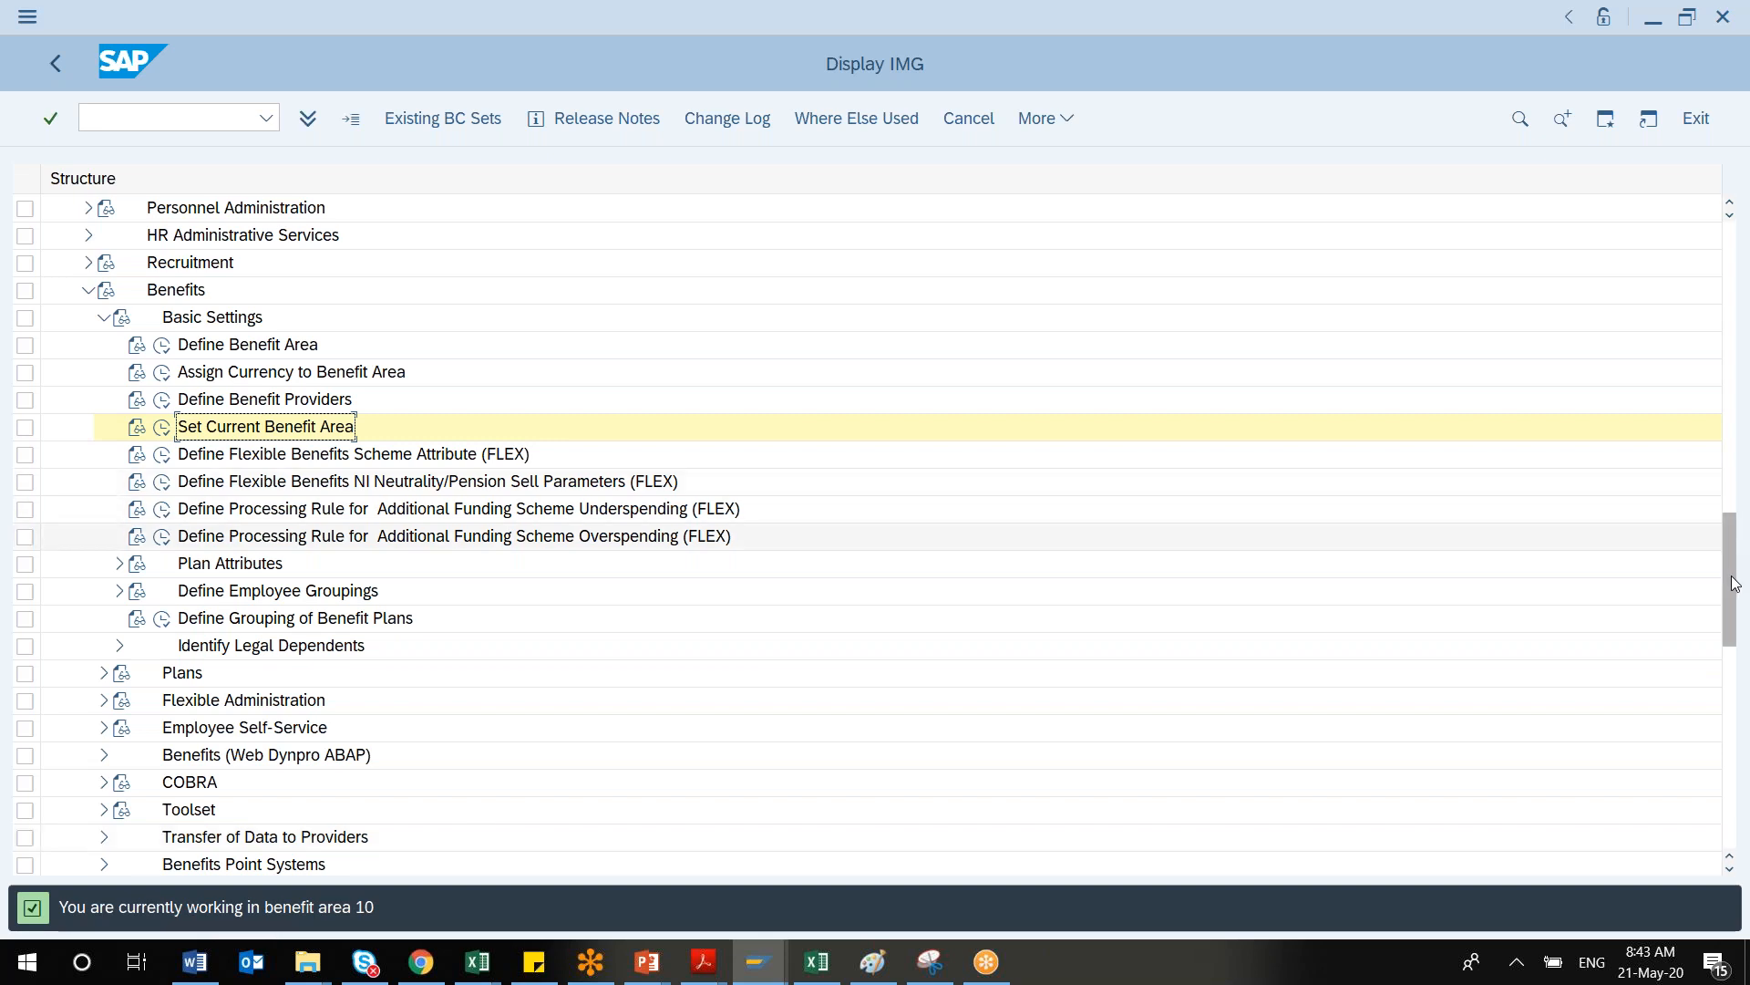
Expand Payroll and Payroll: USA in the IMG to reach the Benefits Integration activities
scroll(1735, 589, "down", 1)
left_click_drag(1735, 589, 1661, 401)
left_click(88, 290)
left_click(89, 290)
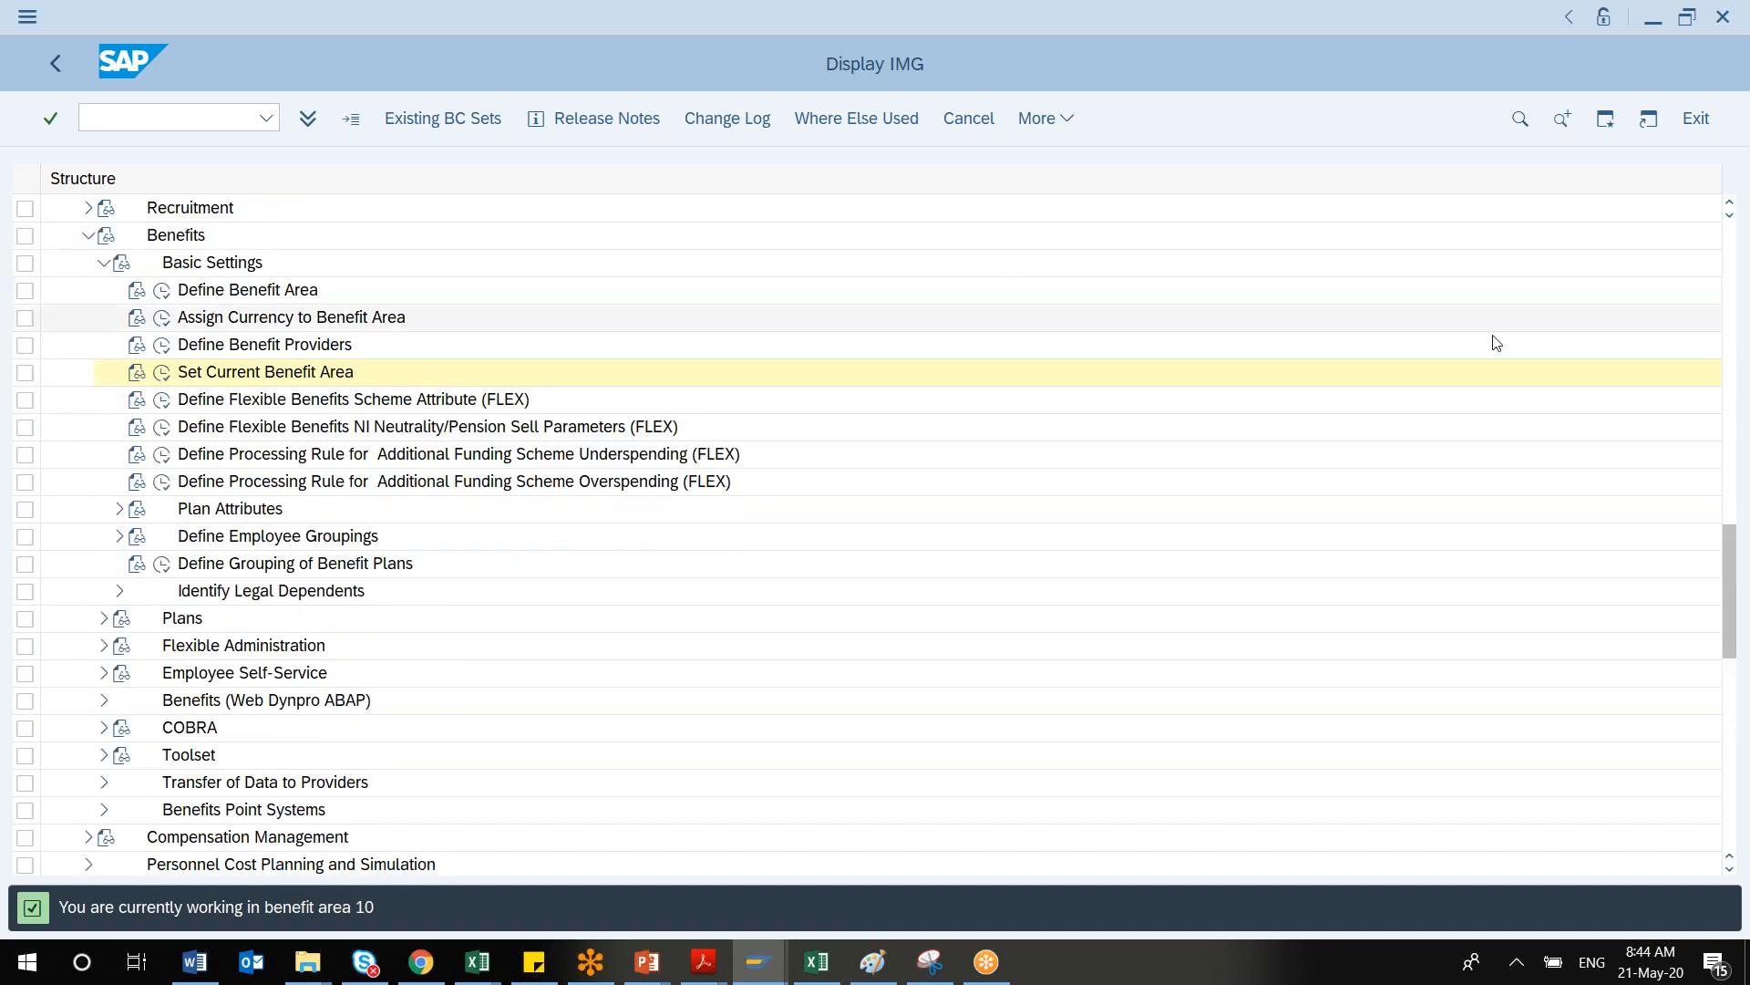
left_click_drag(1718, 544, 1735, 825)
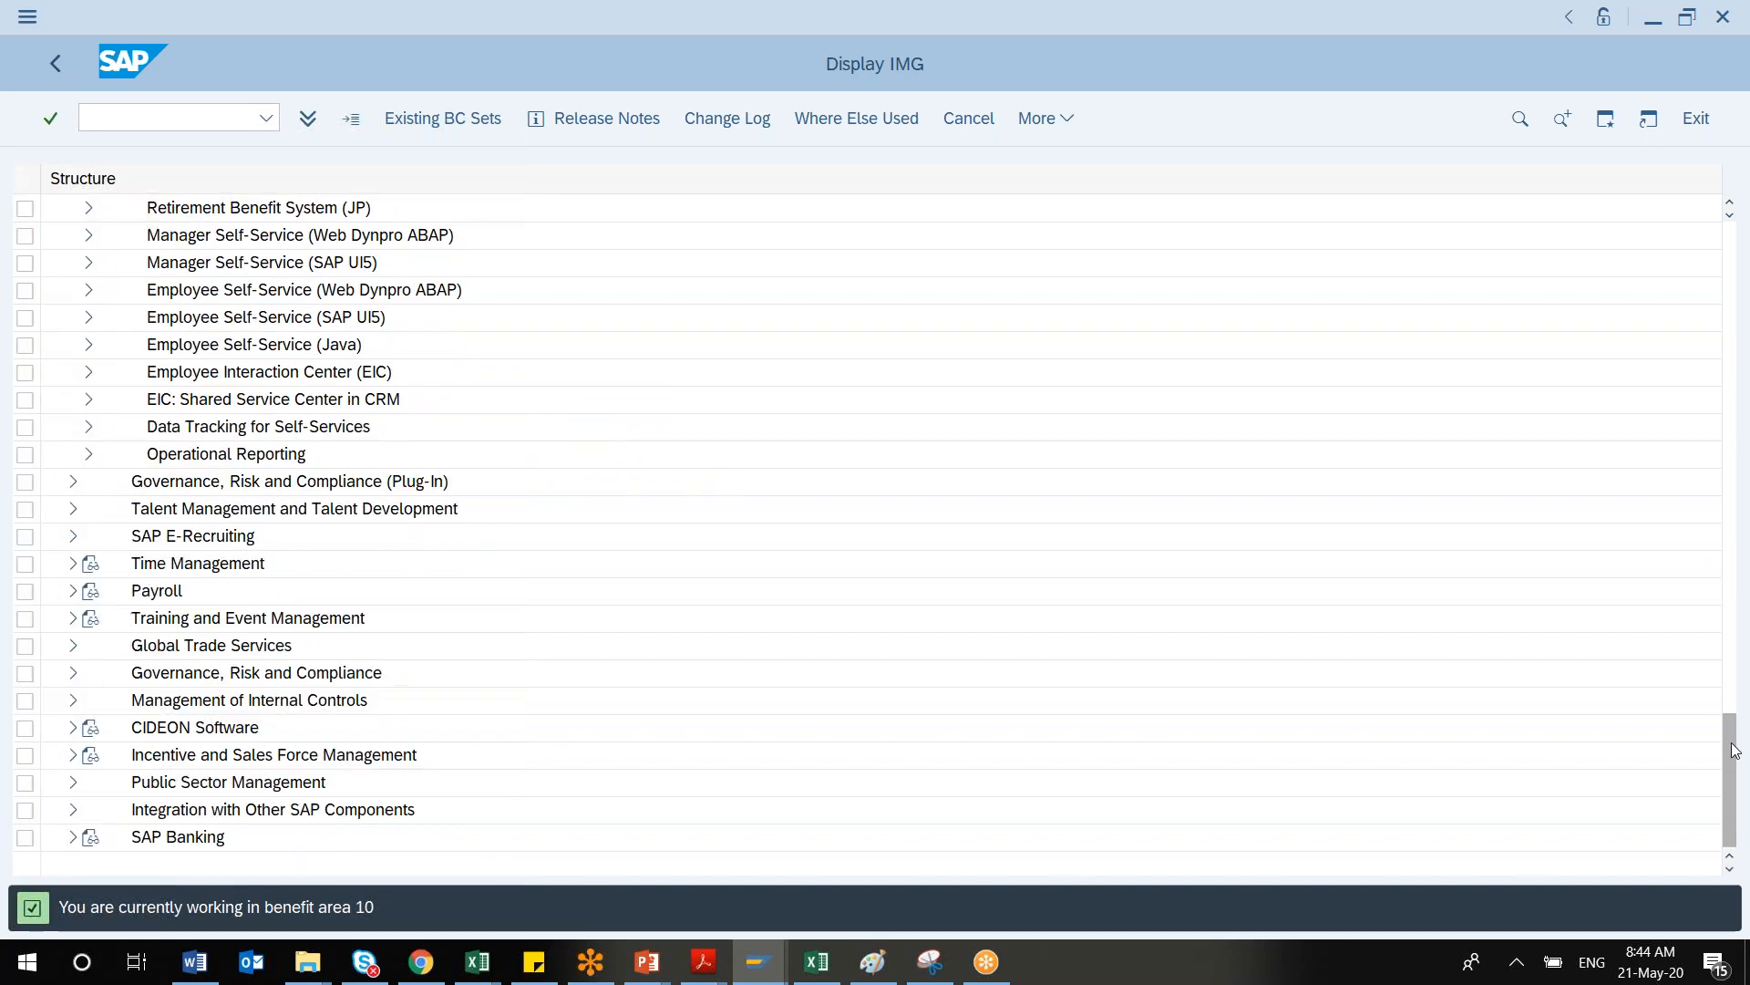
left_click(73, 591)
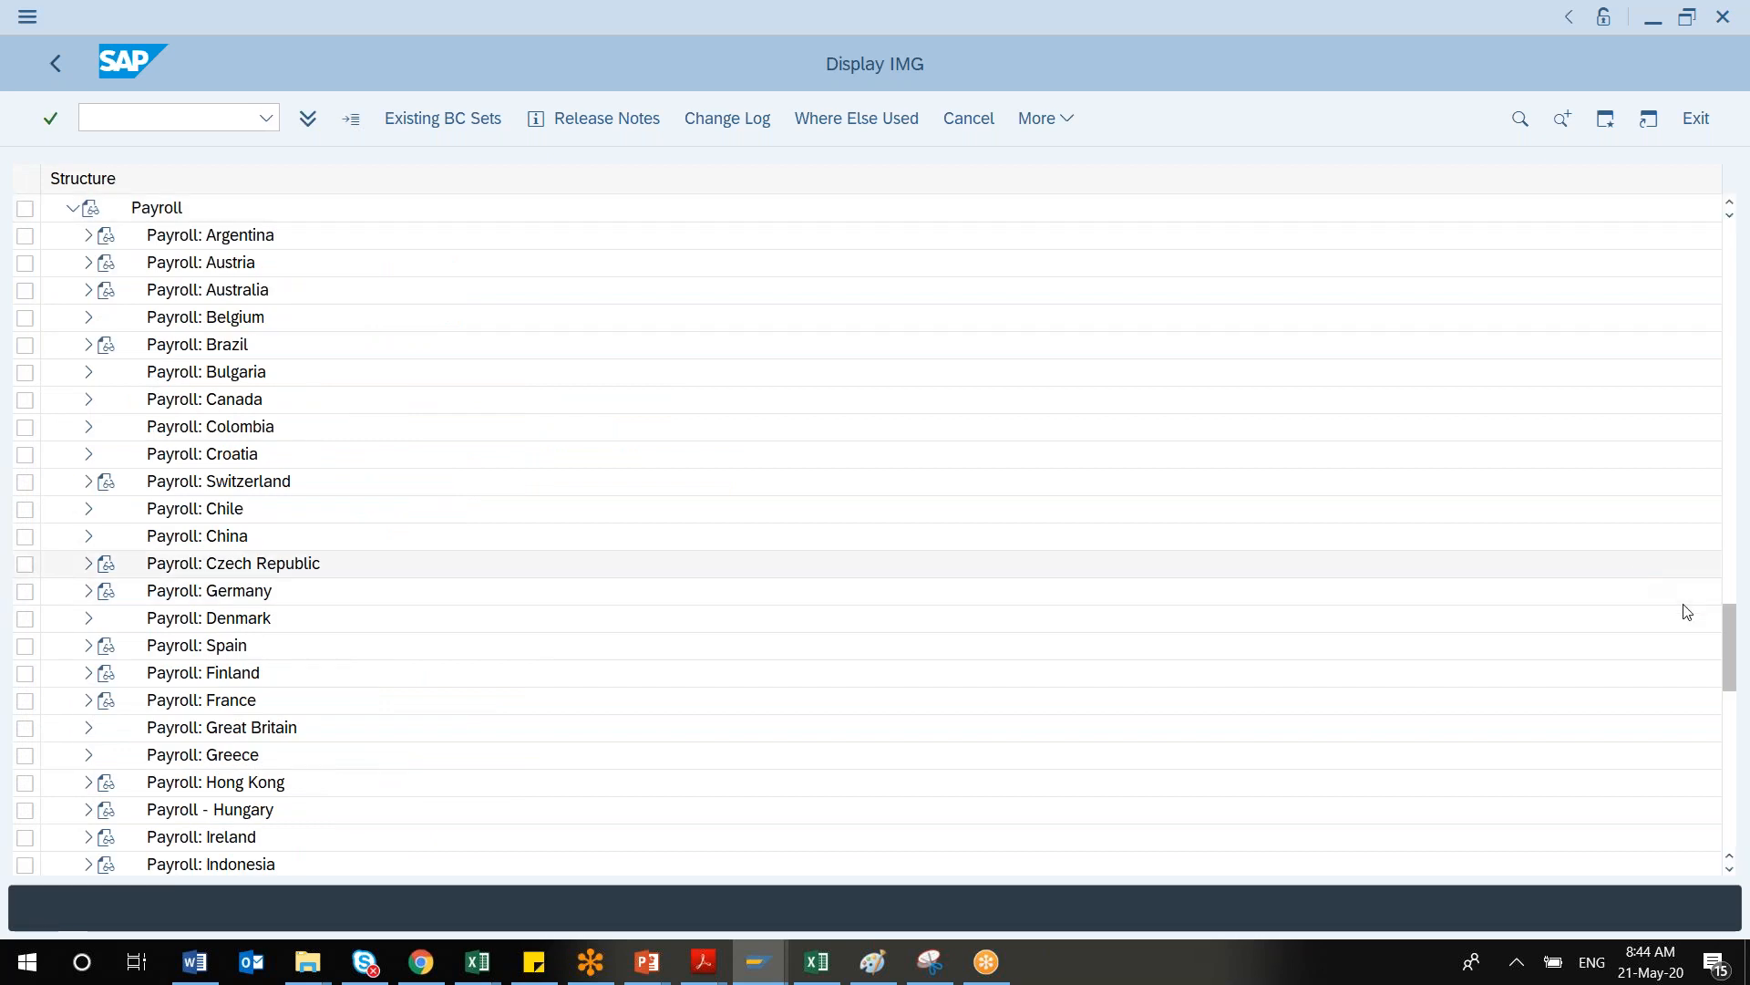
left_click_drag(1729, 658, 1743, 796)
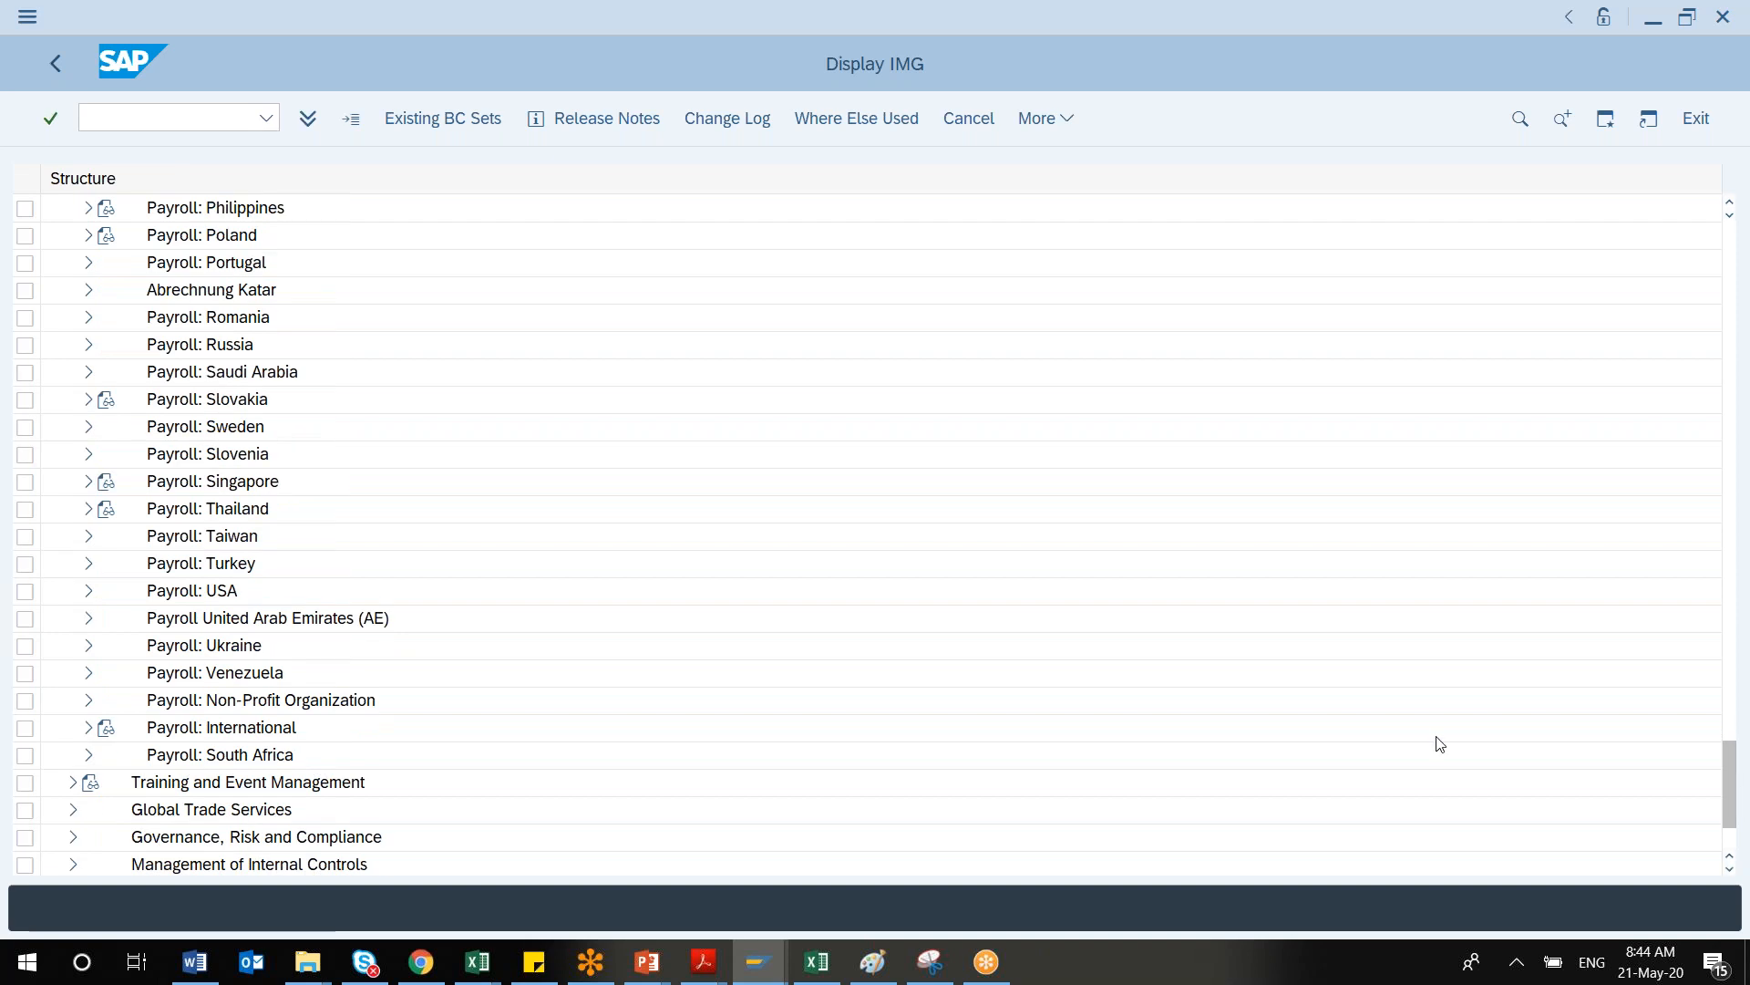
left_click(88, 591)
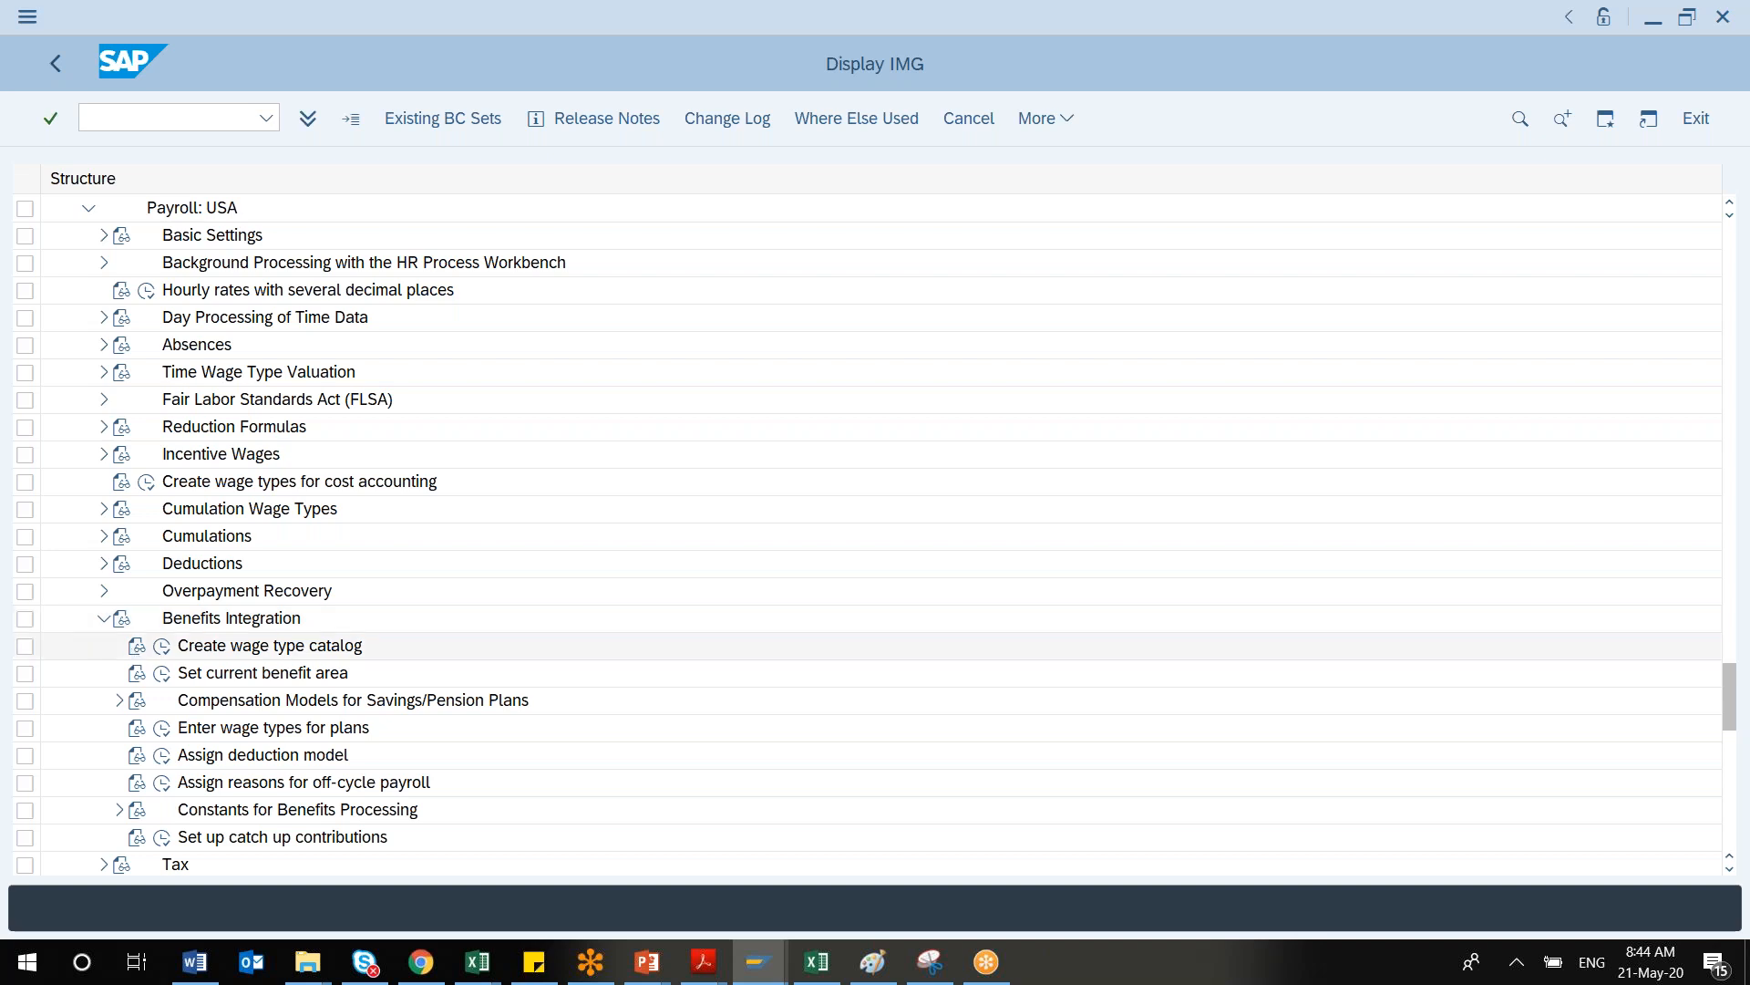
Set the current benefit area to 10 USA under Payroll: USA, Benefits Integration
left_click(164, 676)
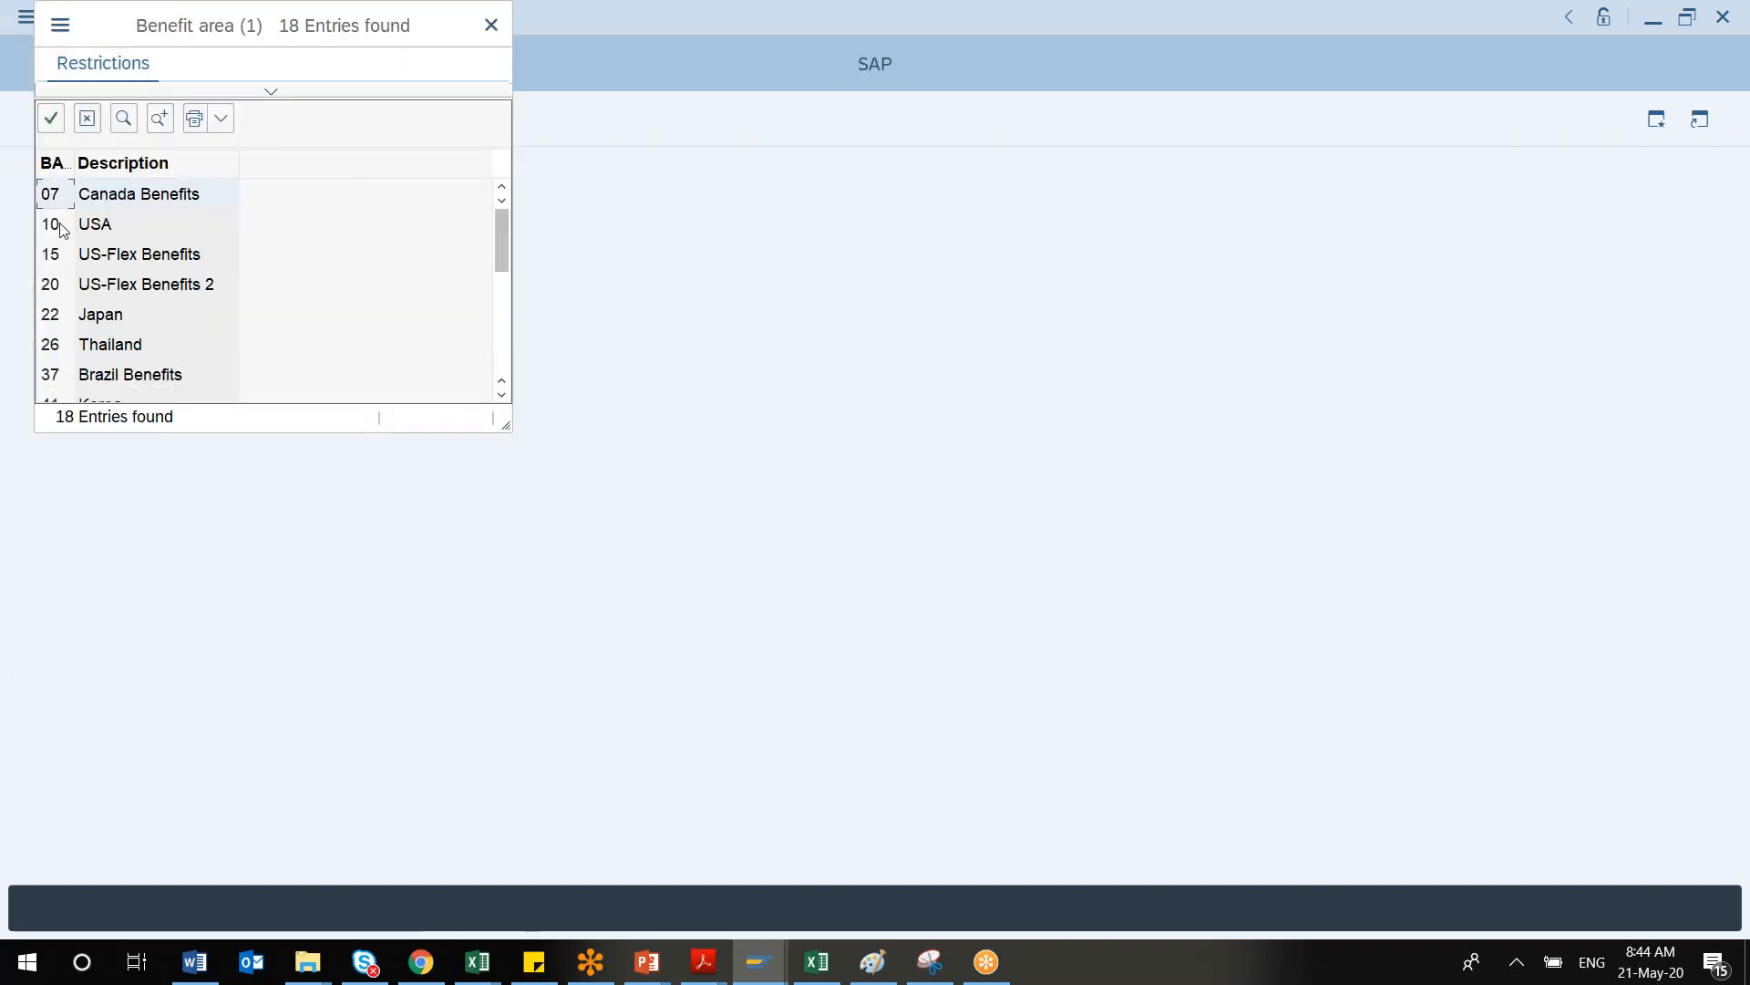
left_click(62, 228)
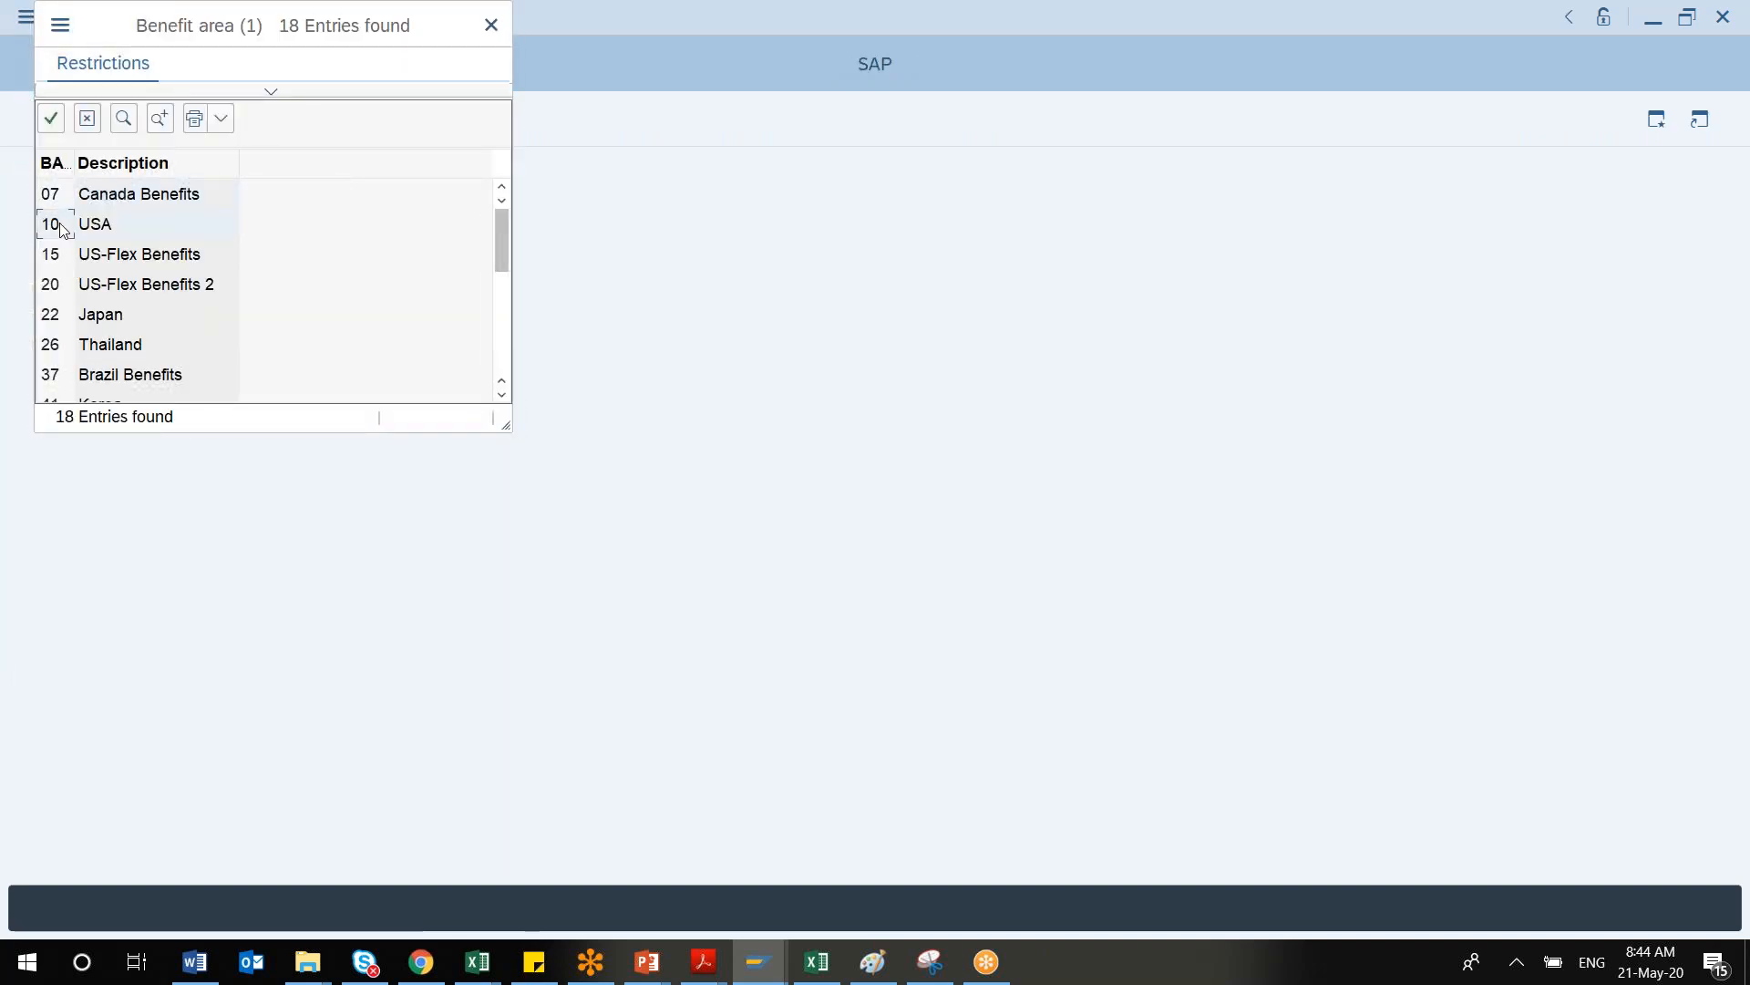
left_click(50, 118)
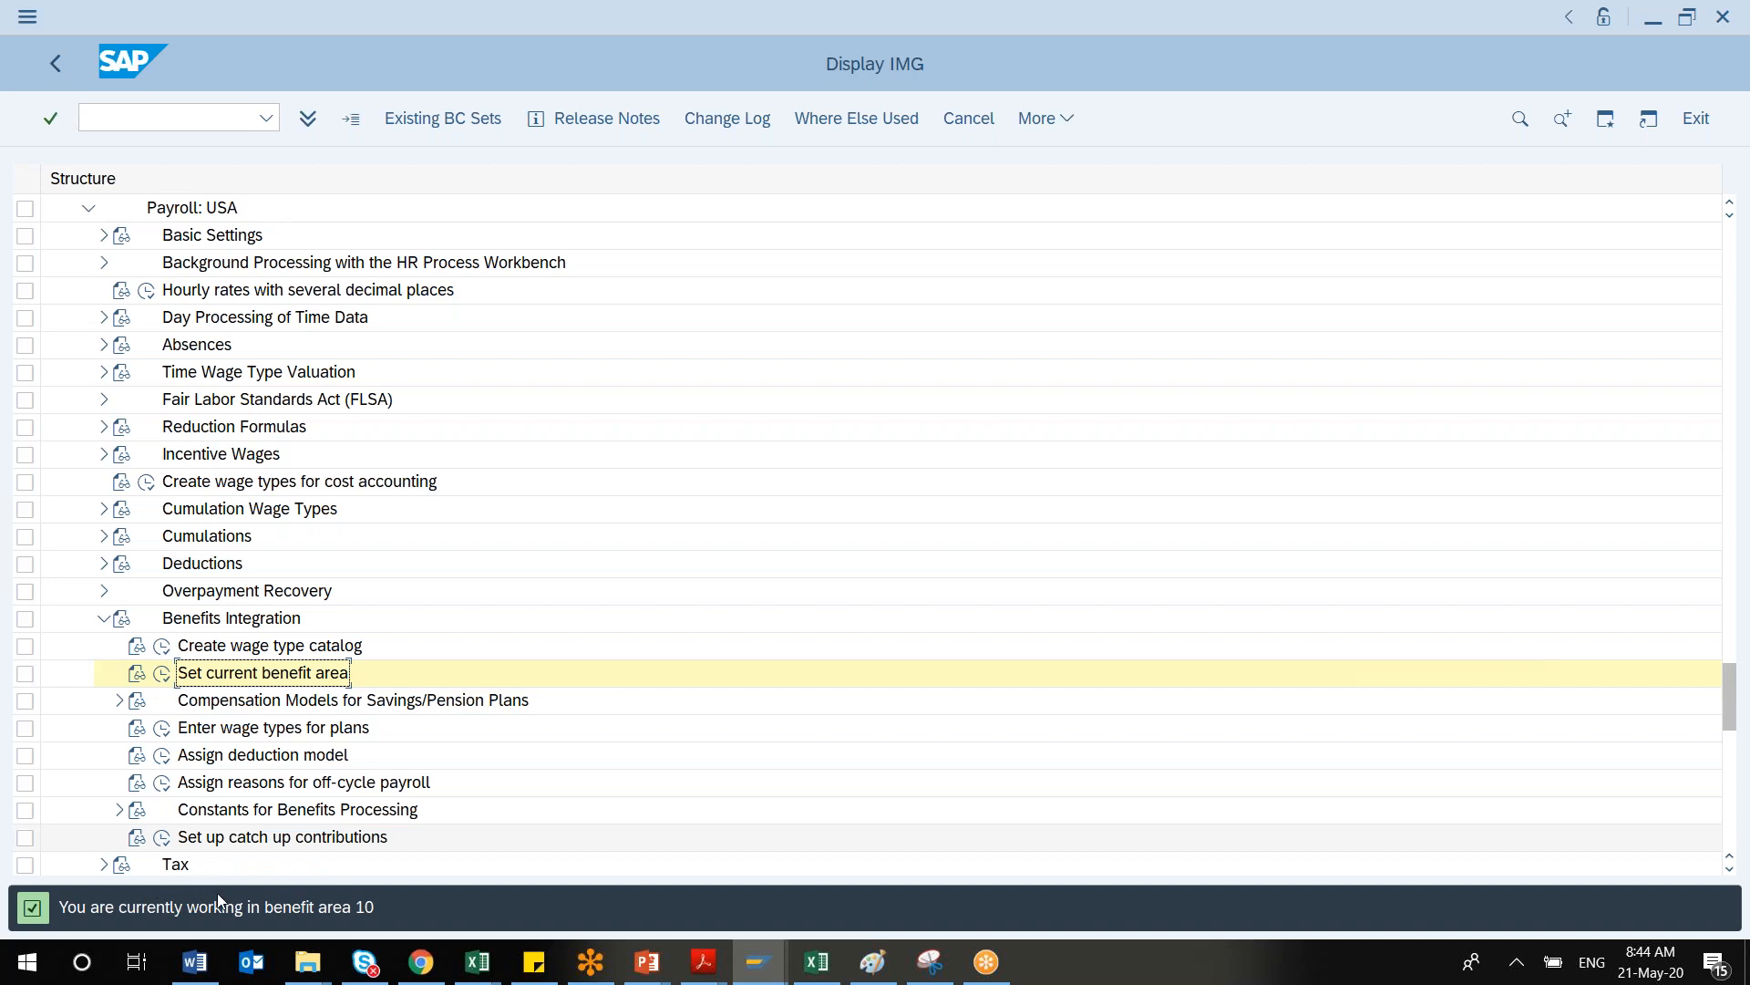
Open Create gross compensation model under Compensation Models for Savings/Pension Plans to check its work area, and exit without editing
left_click(118, 702)
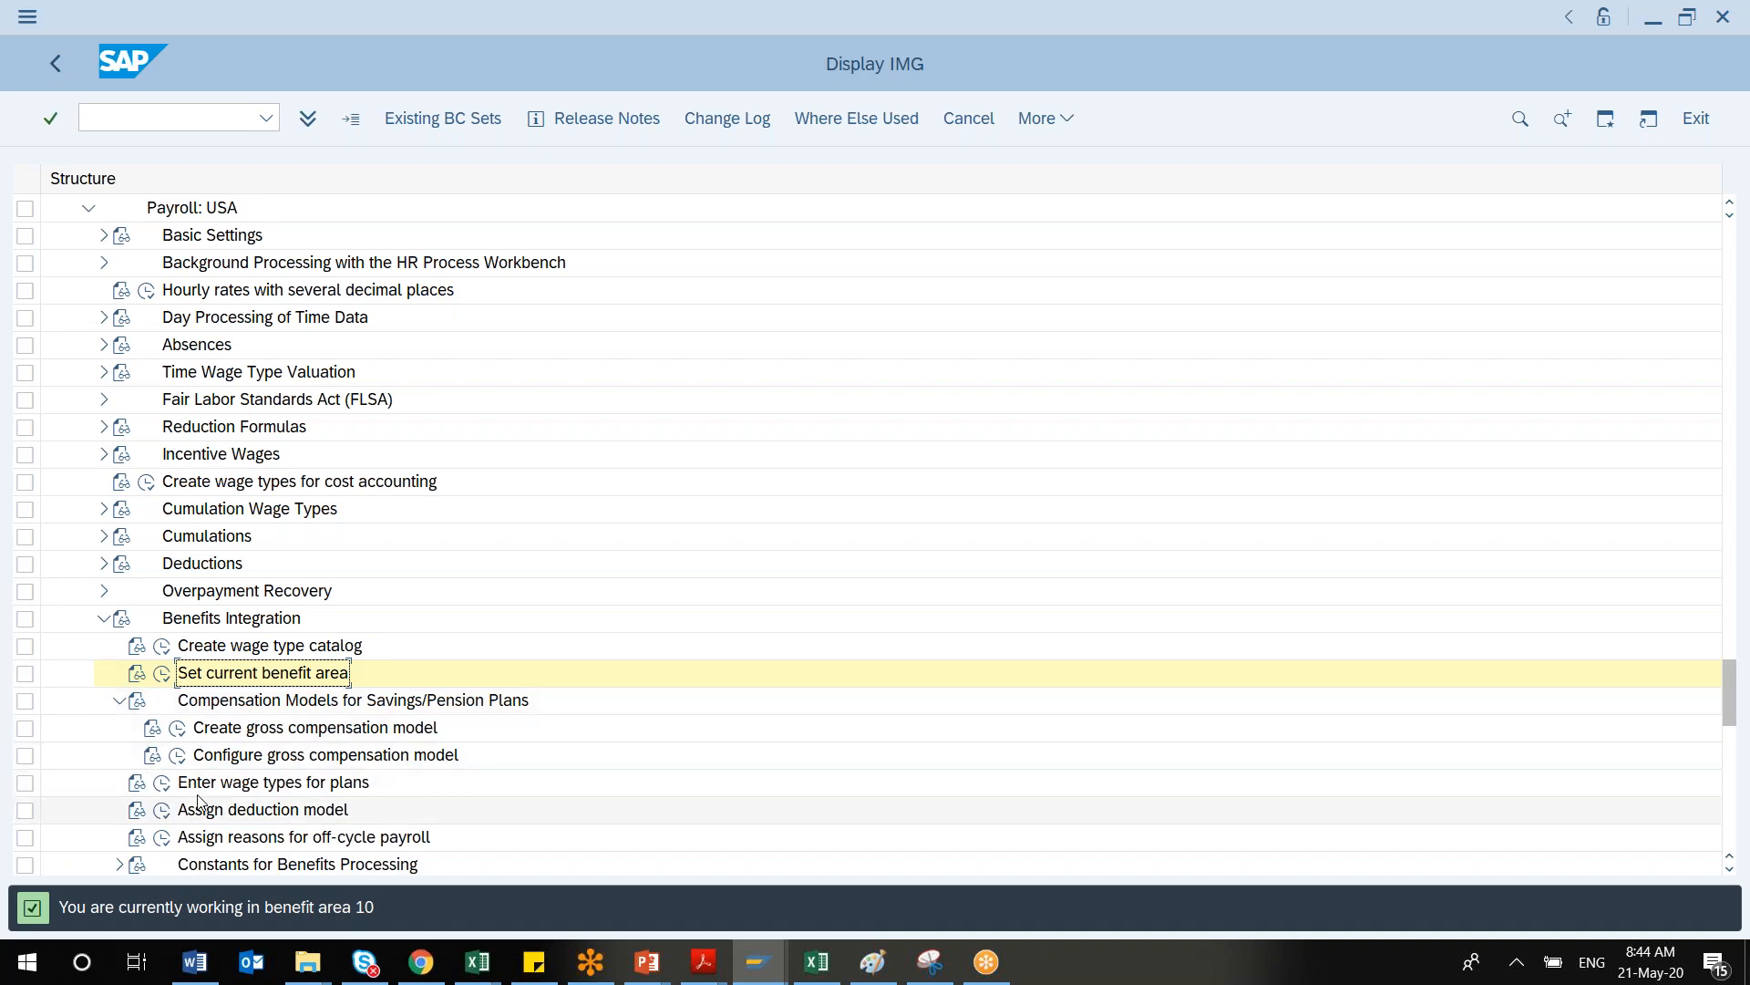
left_click(177, 730)
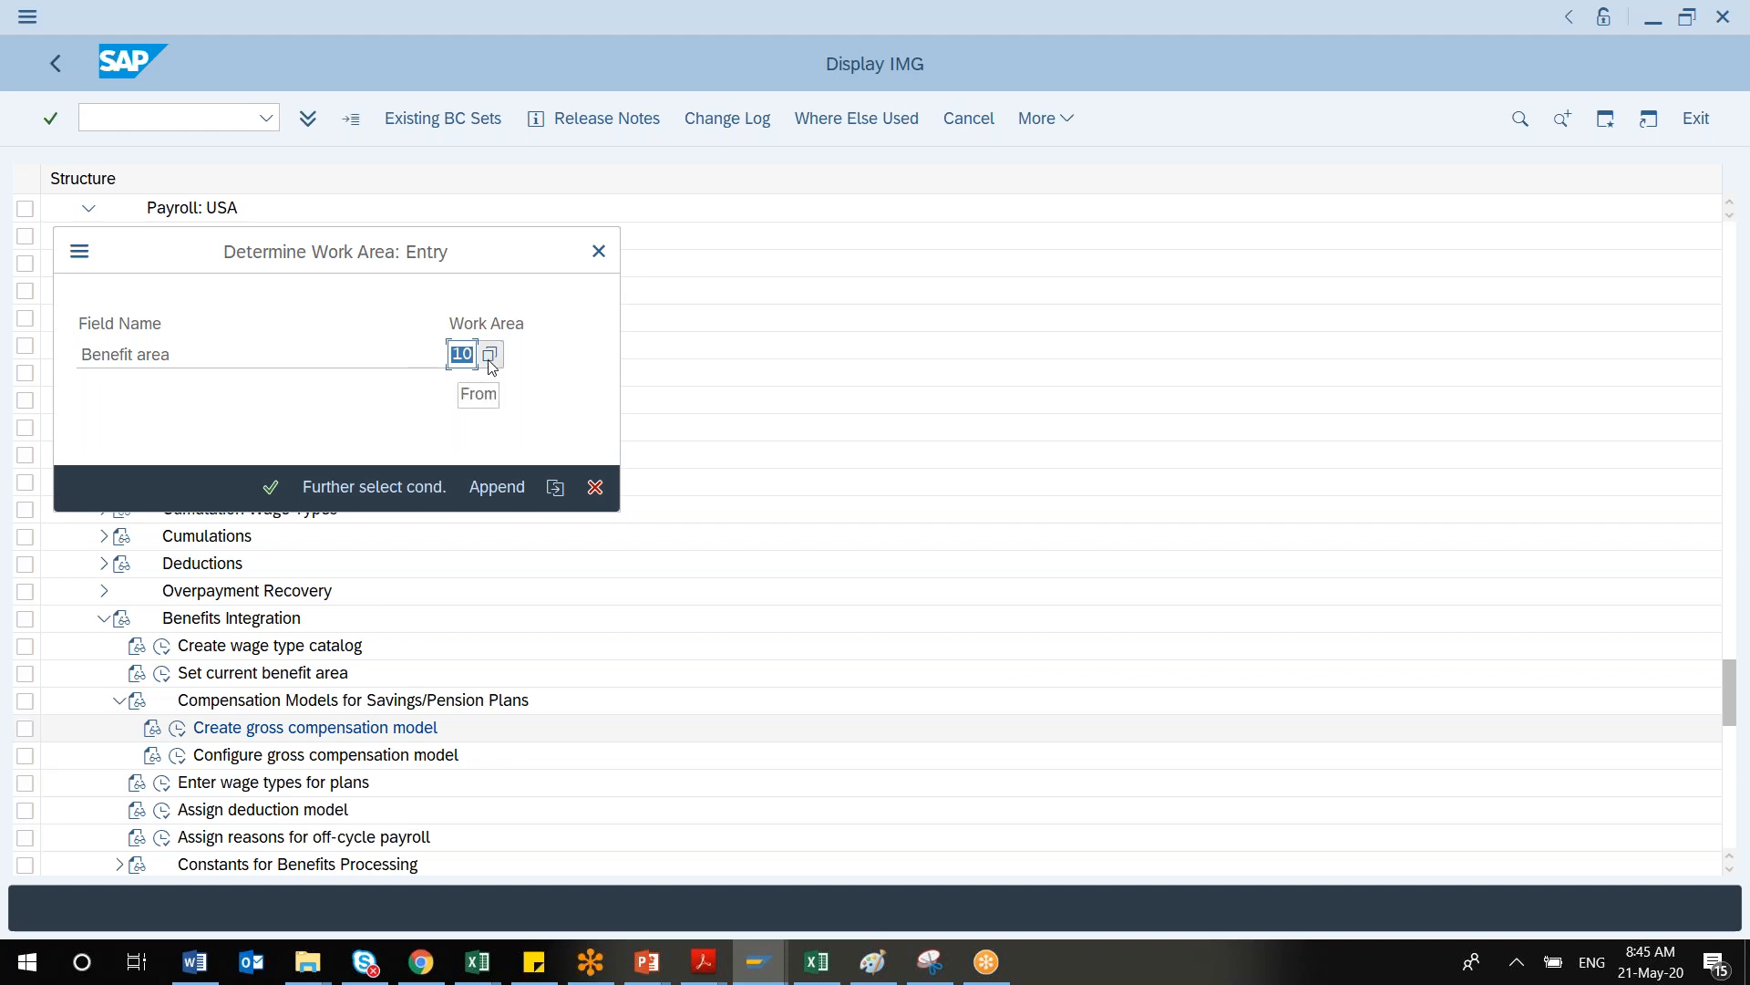
left_click(598, 251)
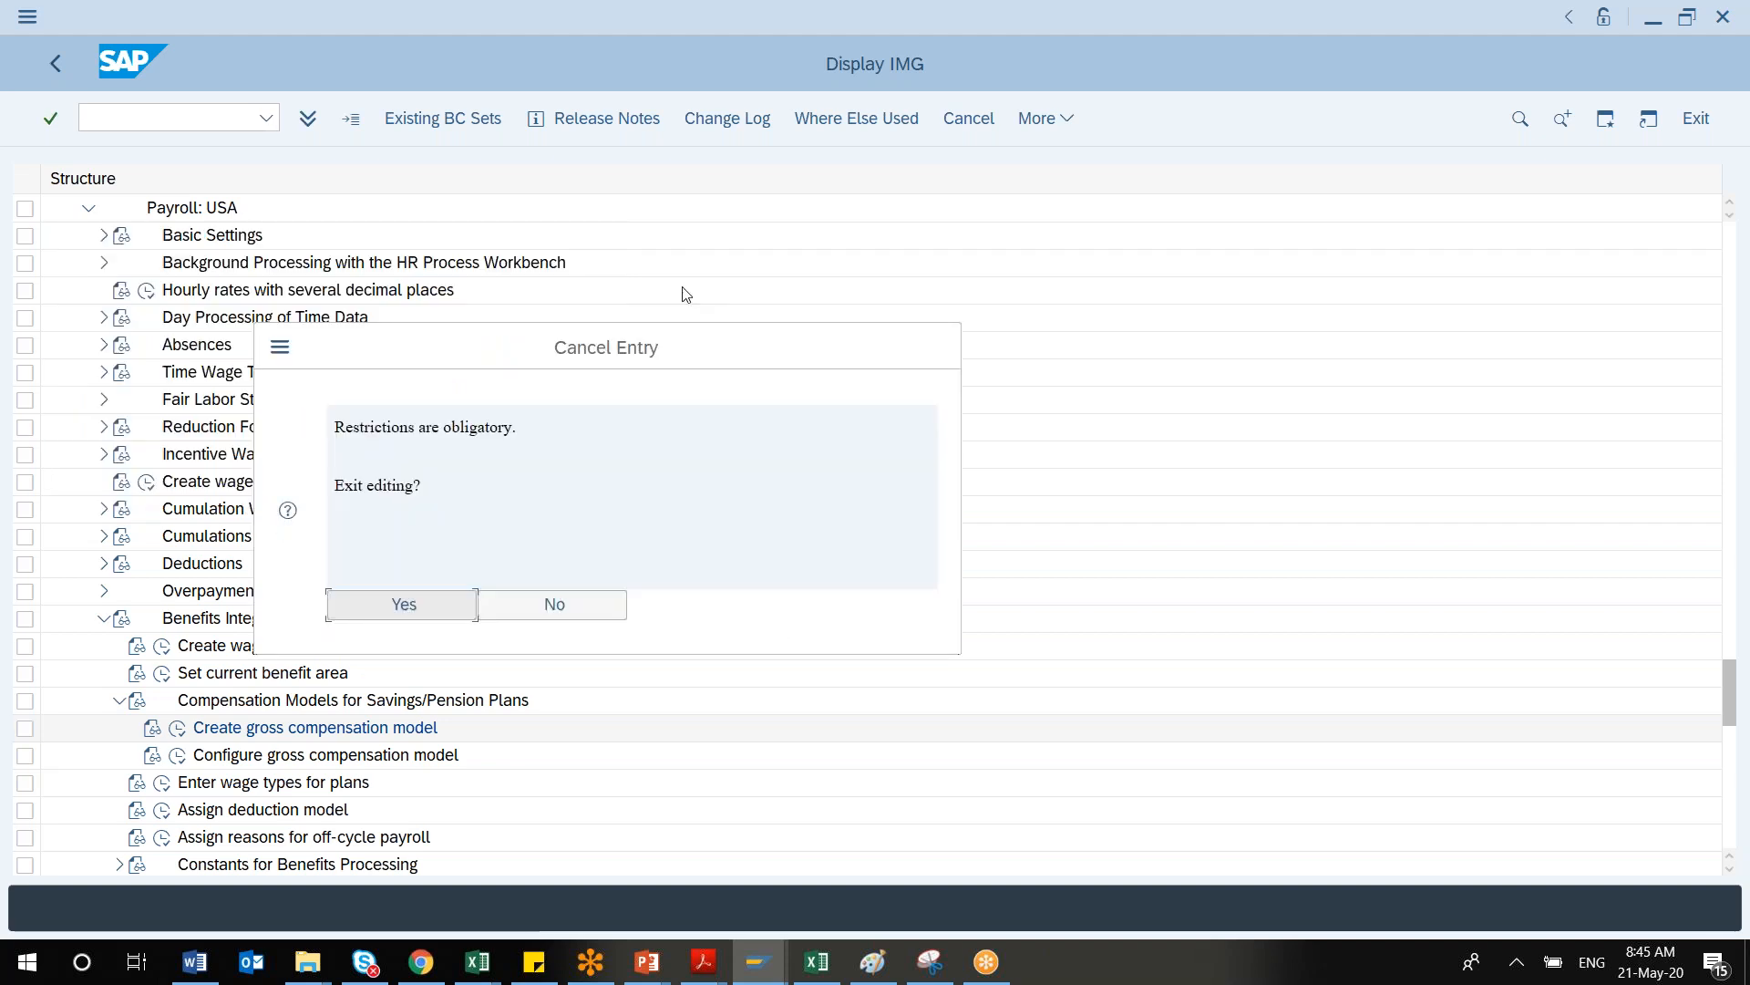
left_click(436, 603)
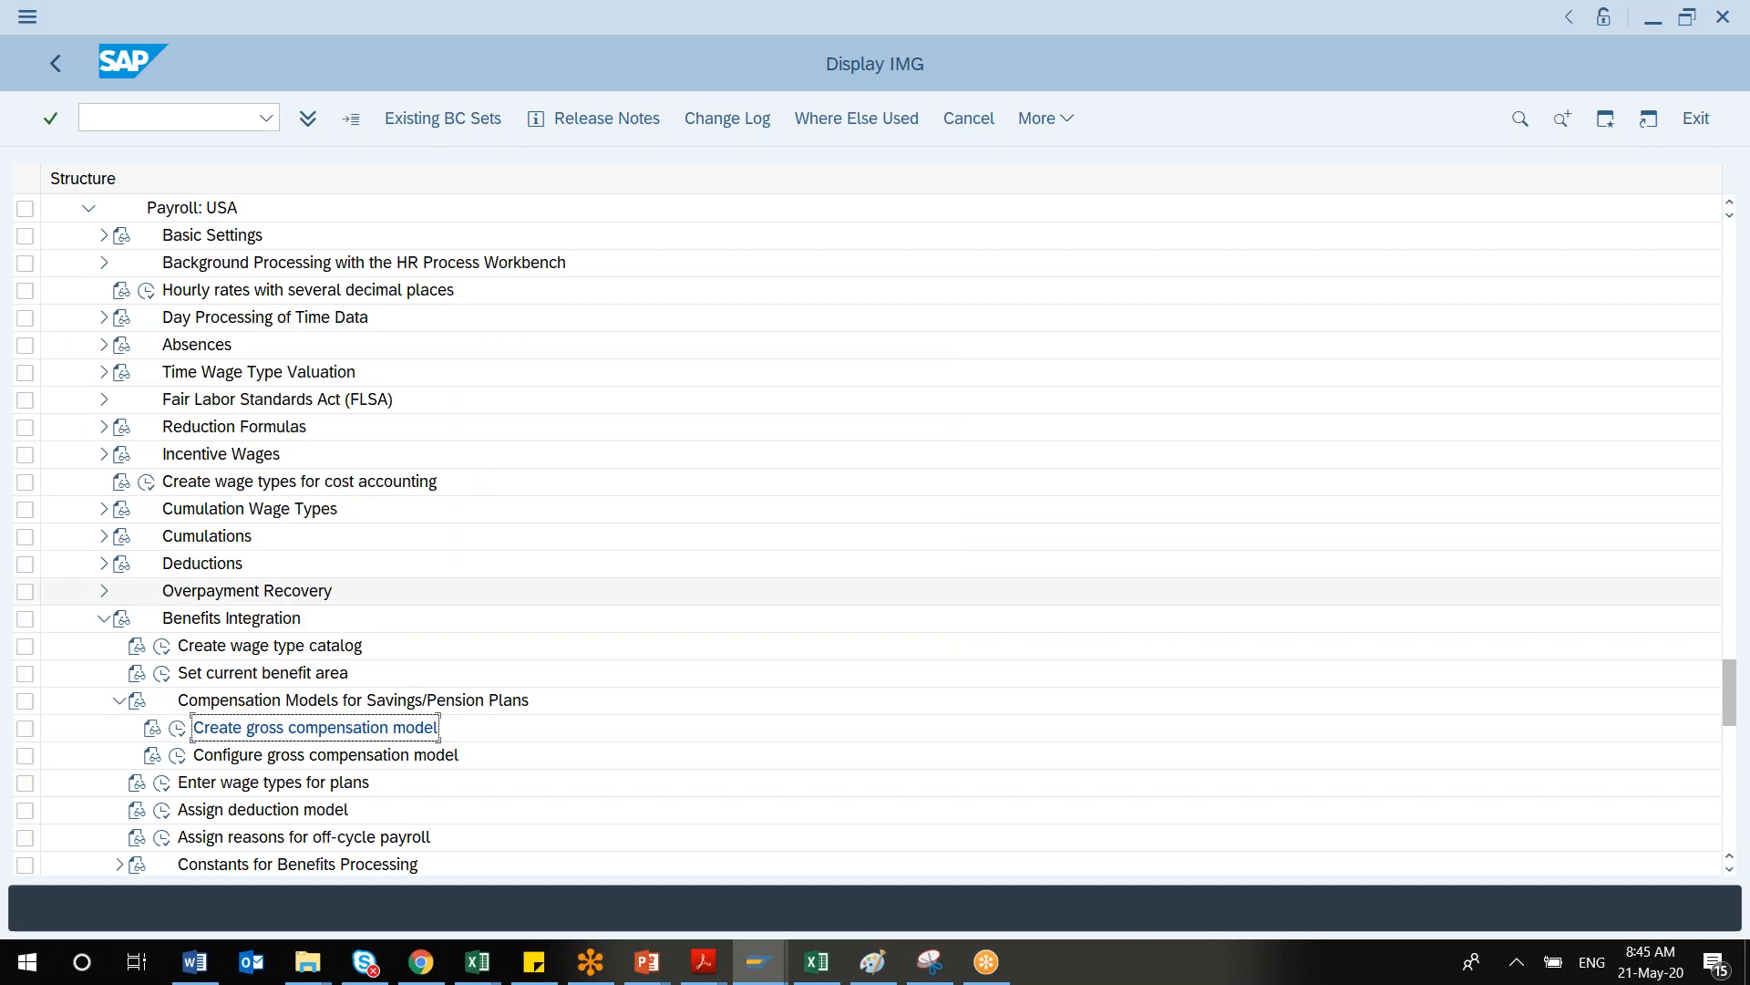
Set the current benefit area to 15 US-Flex Benefits under Benefits Integration and reopen Create gross compensation model
left_click(162, 675)
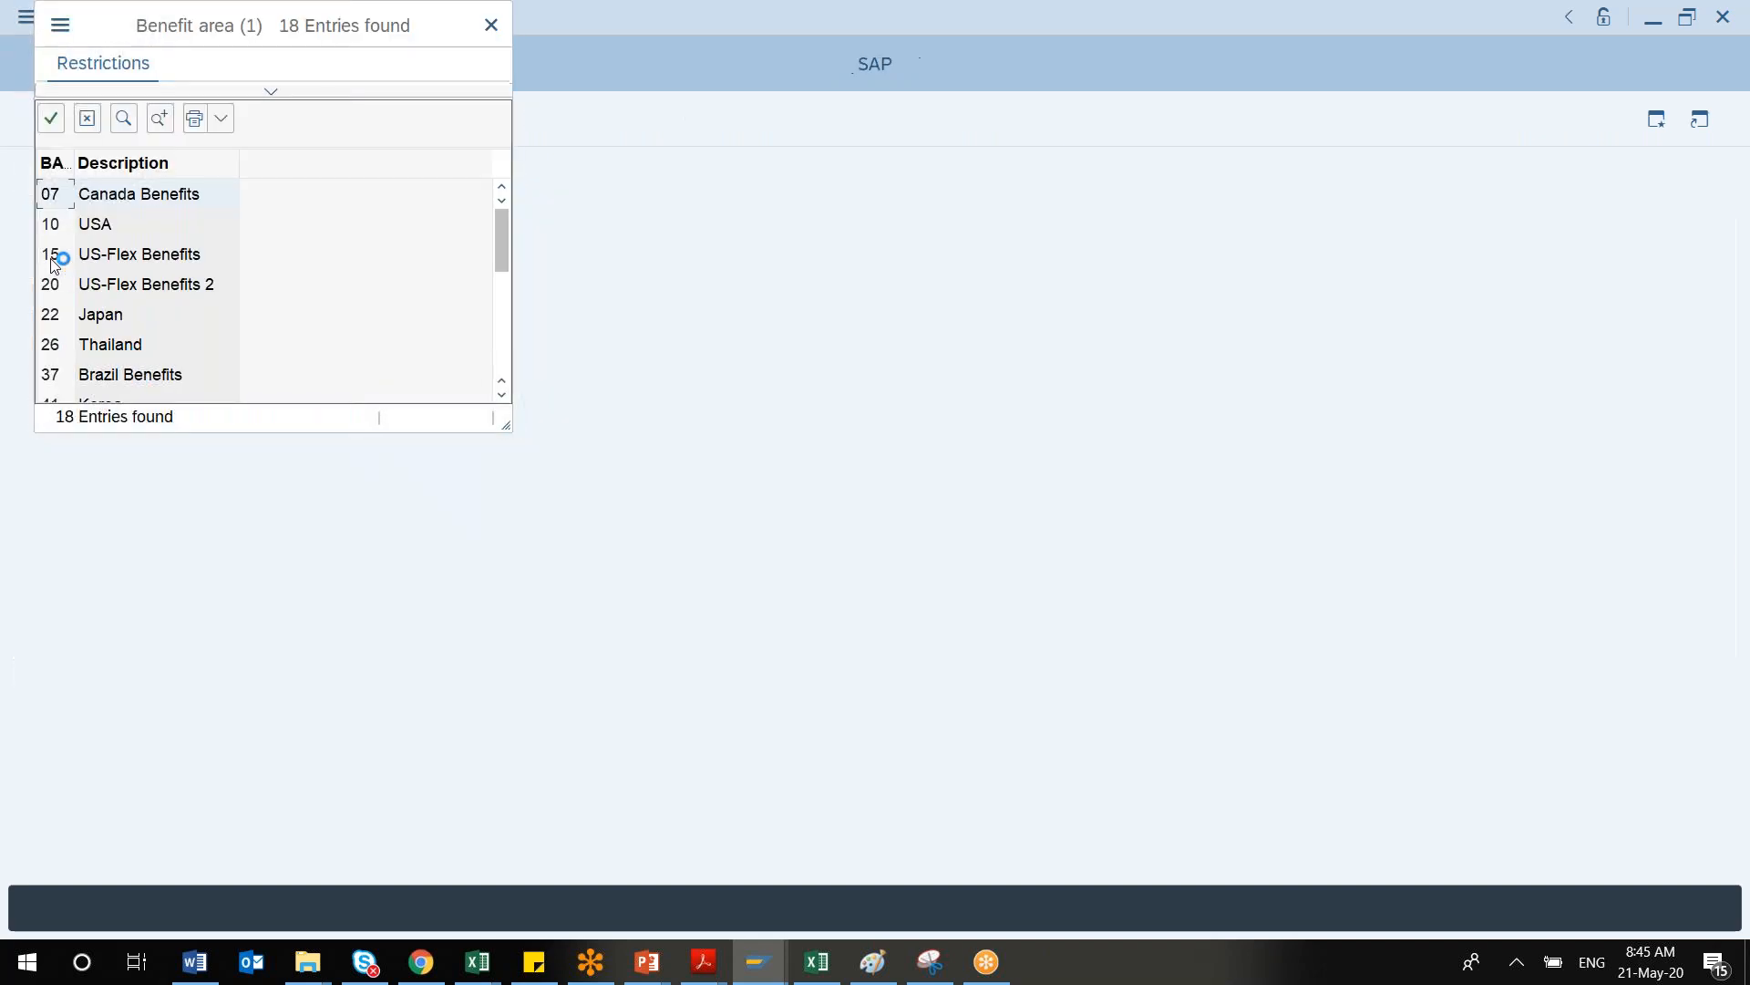
double_click(53, 260)
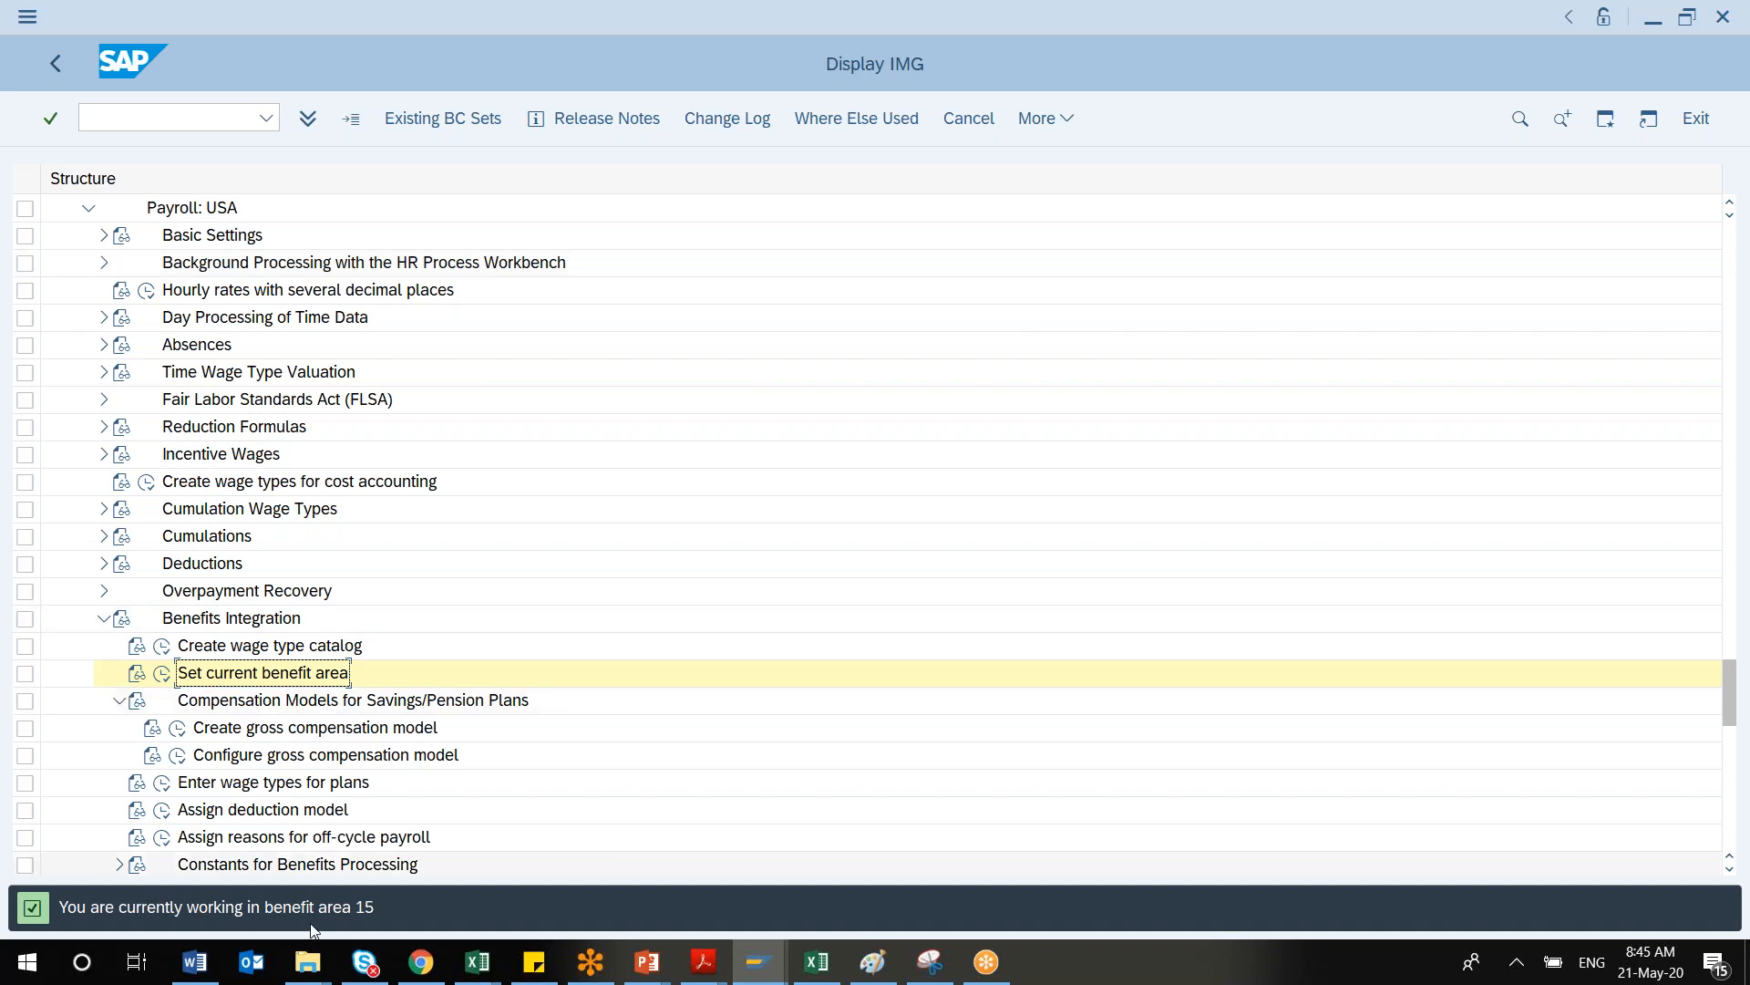
left_click(178, 737)
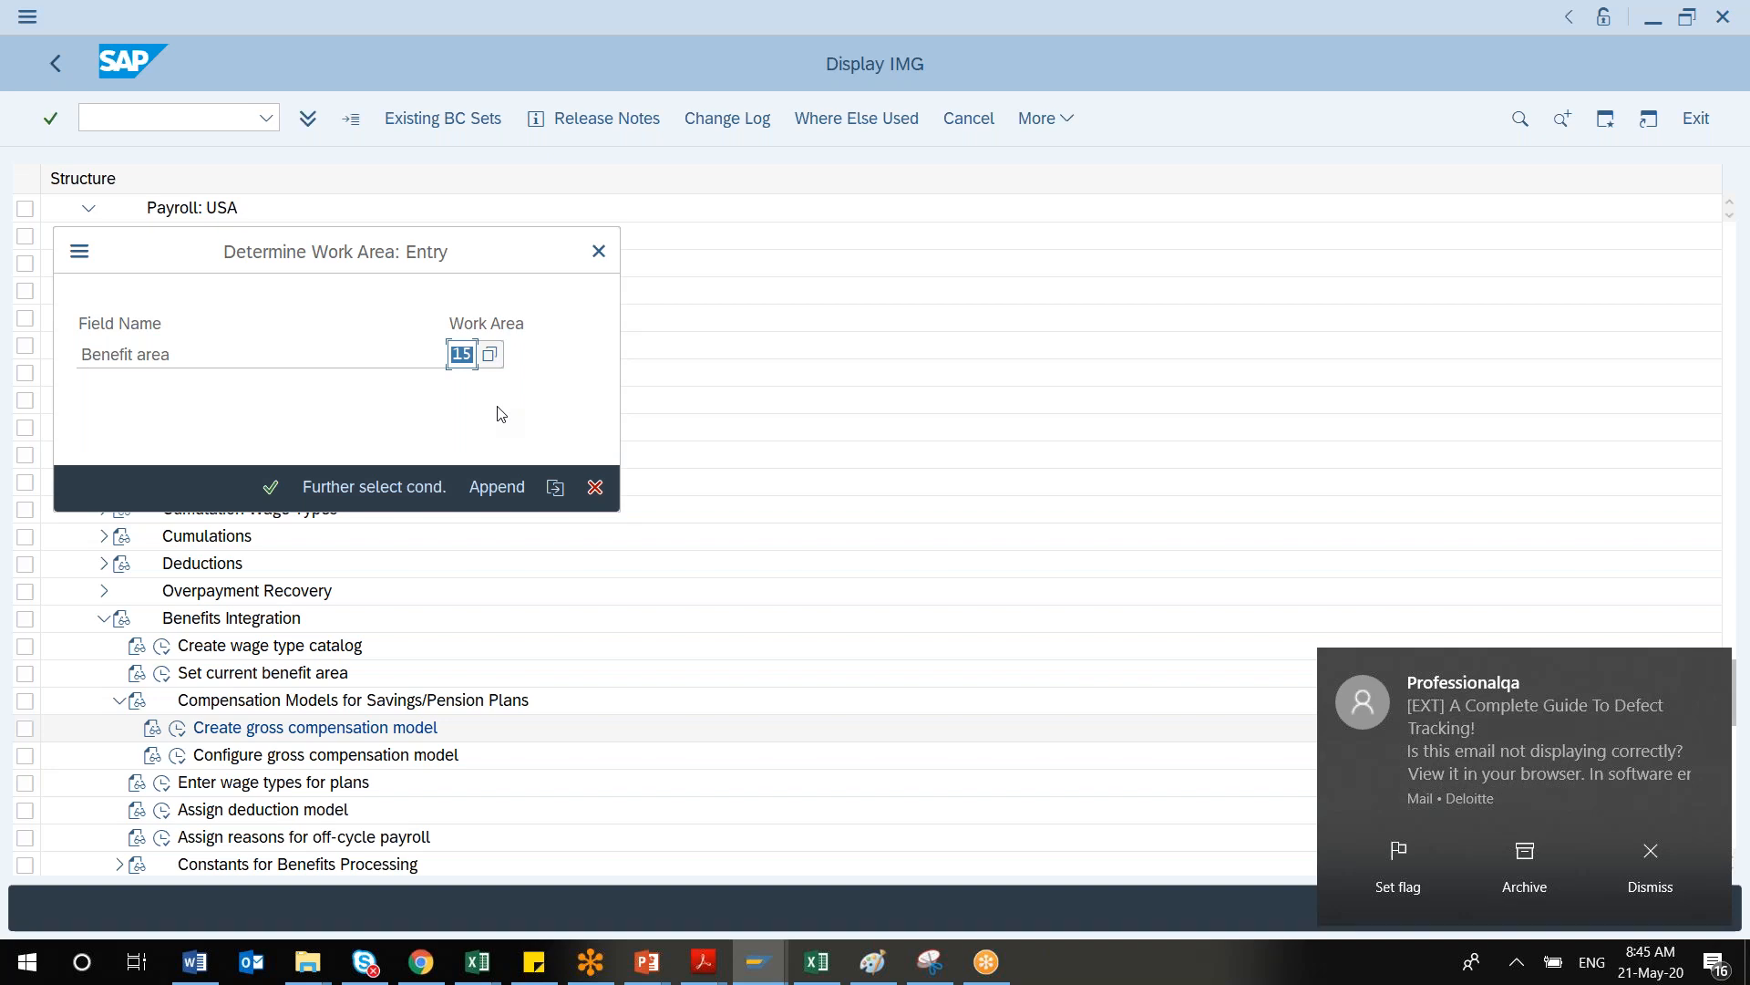
View the available benefit areas for Create gross compensation model, and exit the activity without editing
left_click(491, 359)
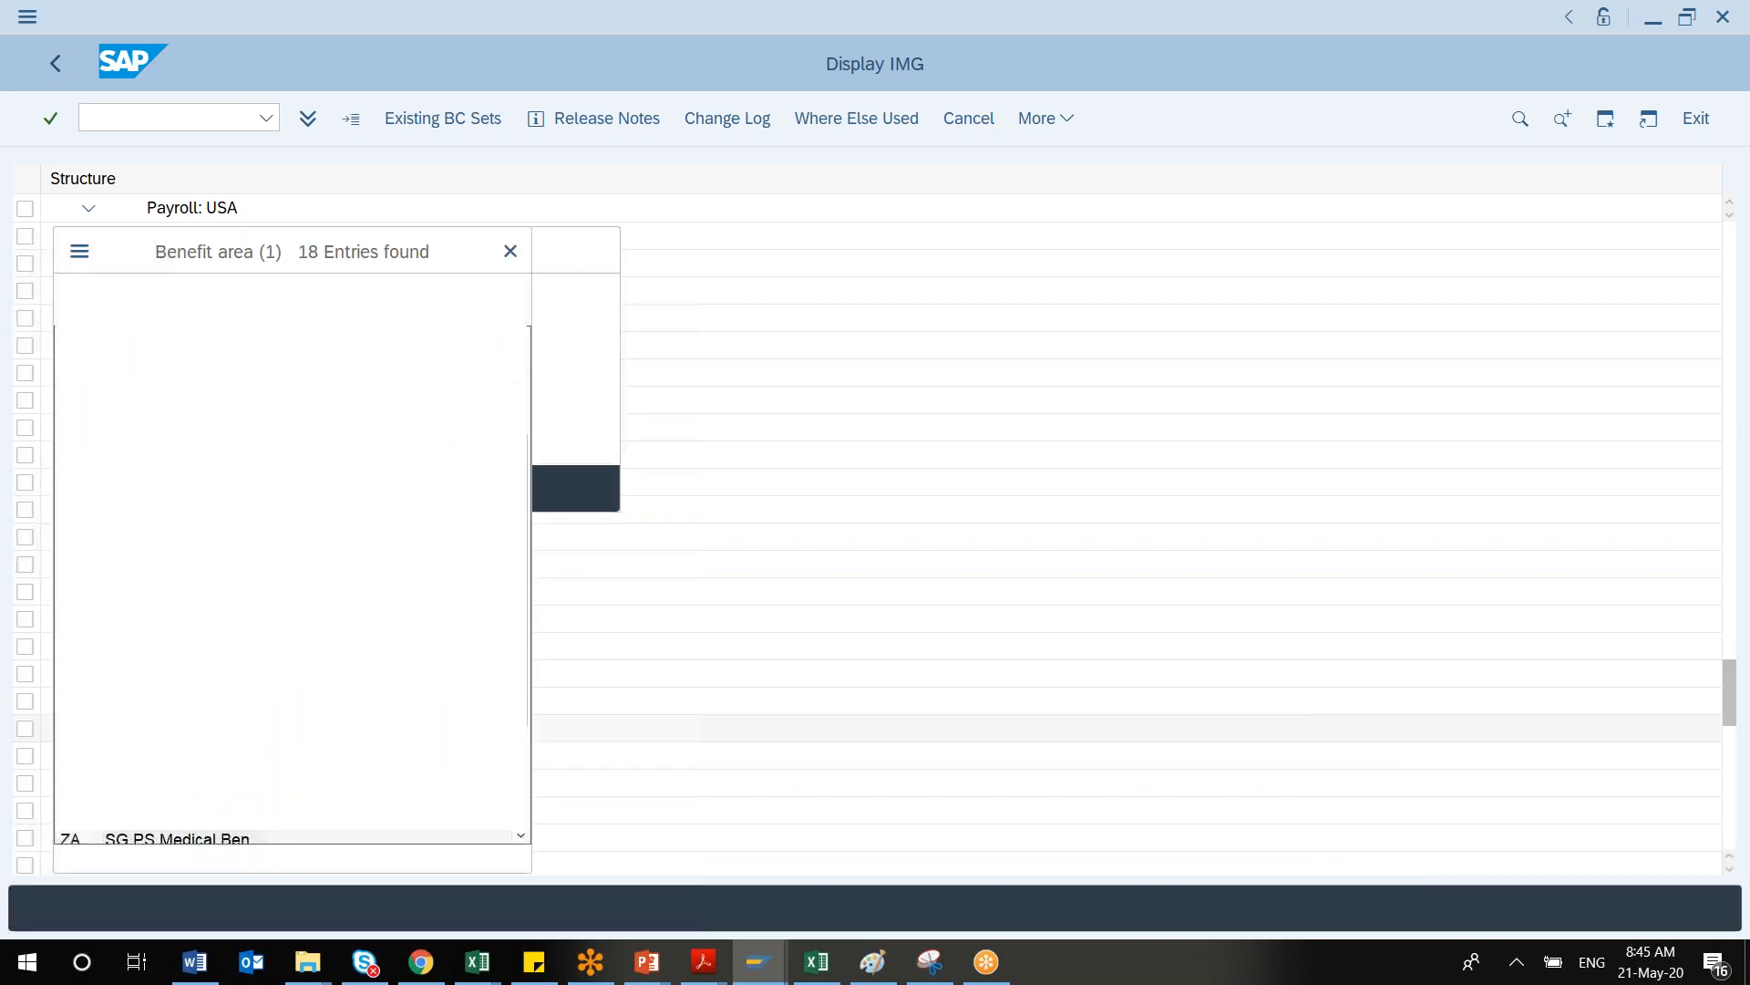
left_click(511, 251)
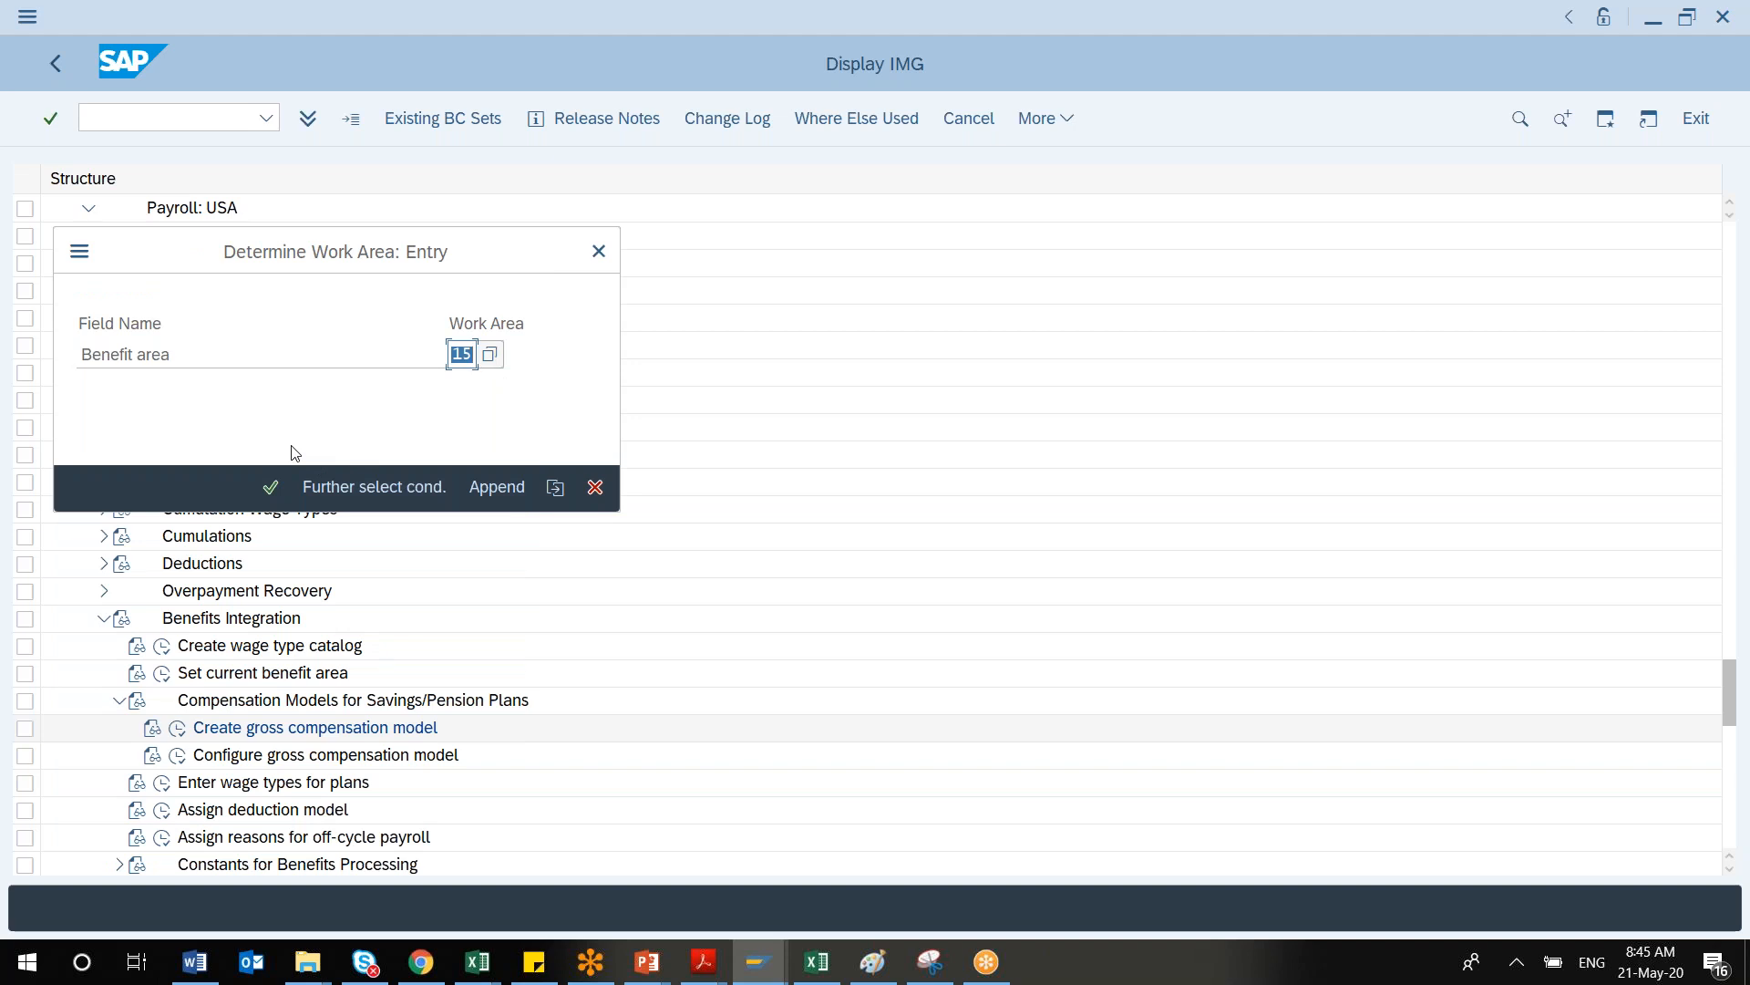
left_click(601, 252)
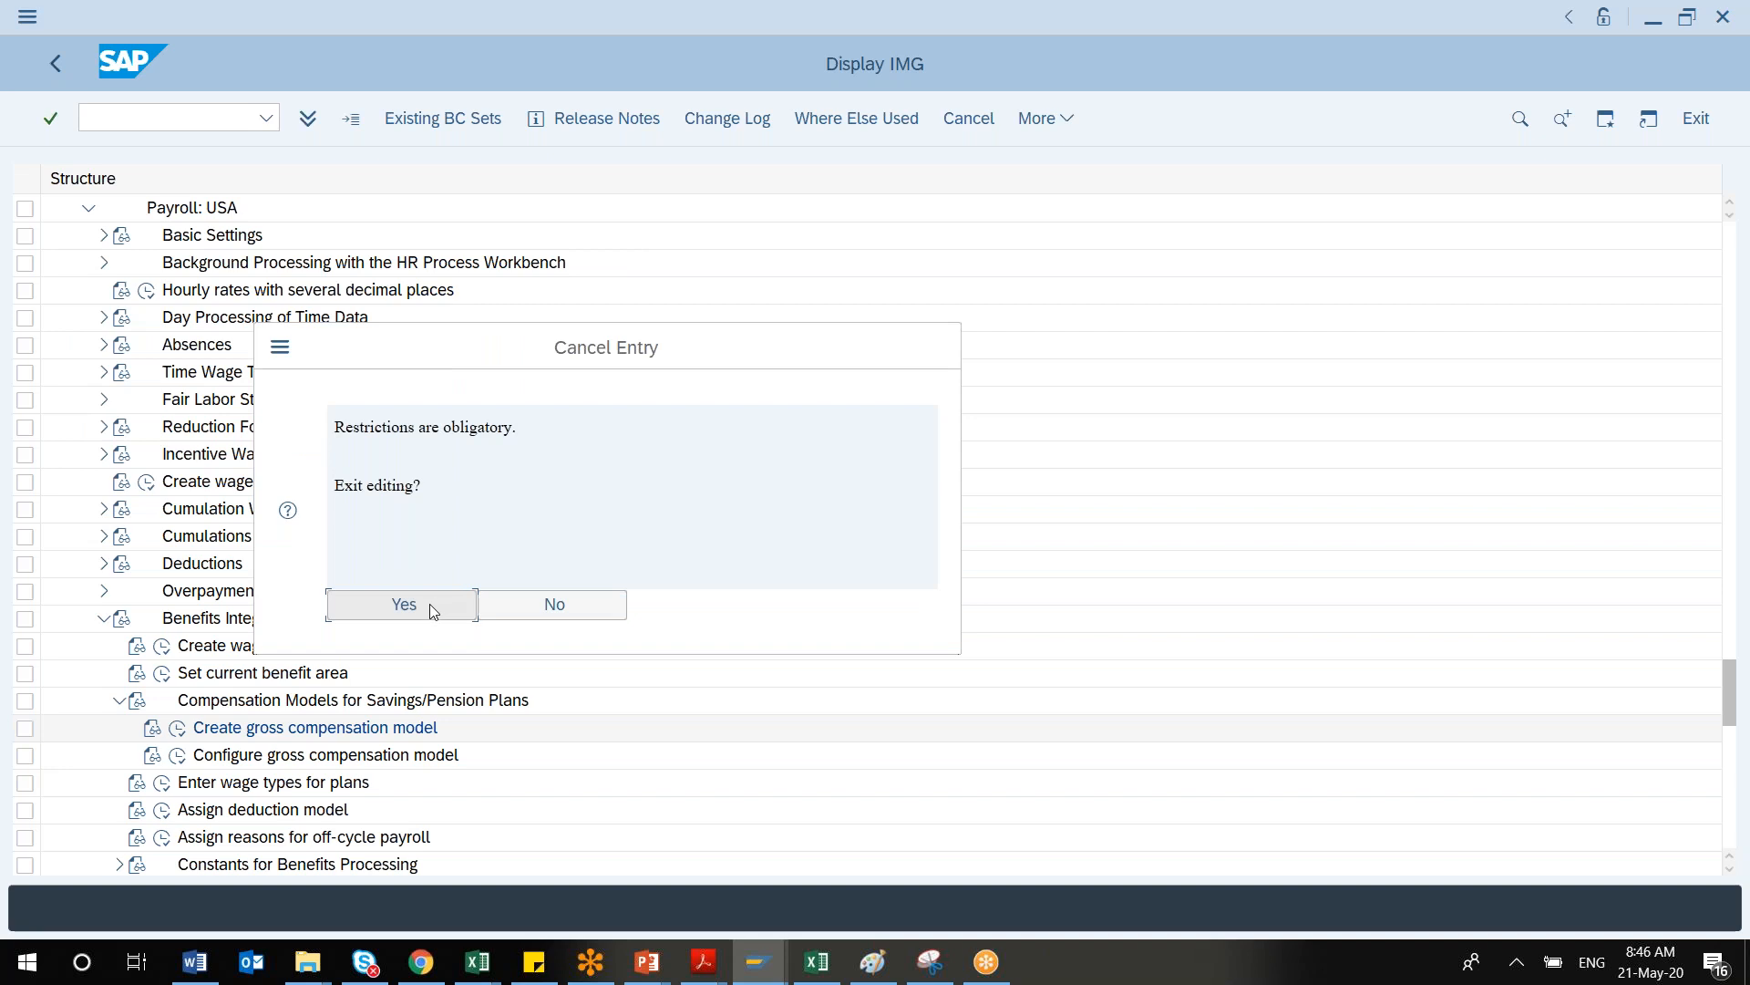
left_click(432, 608)
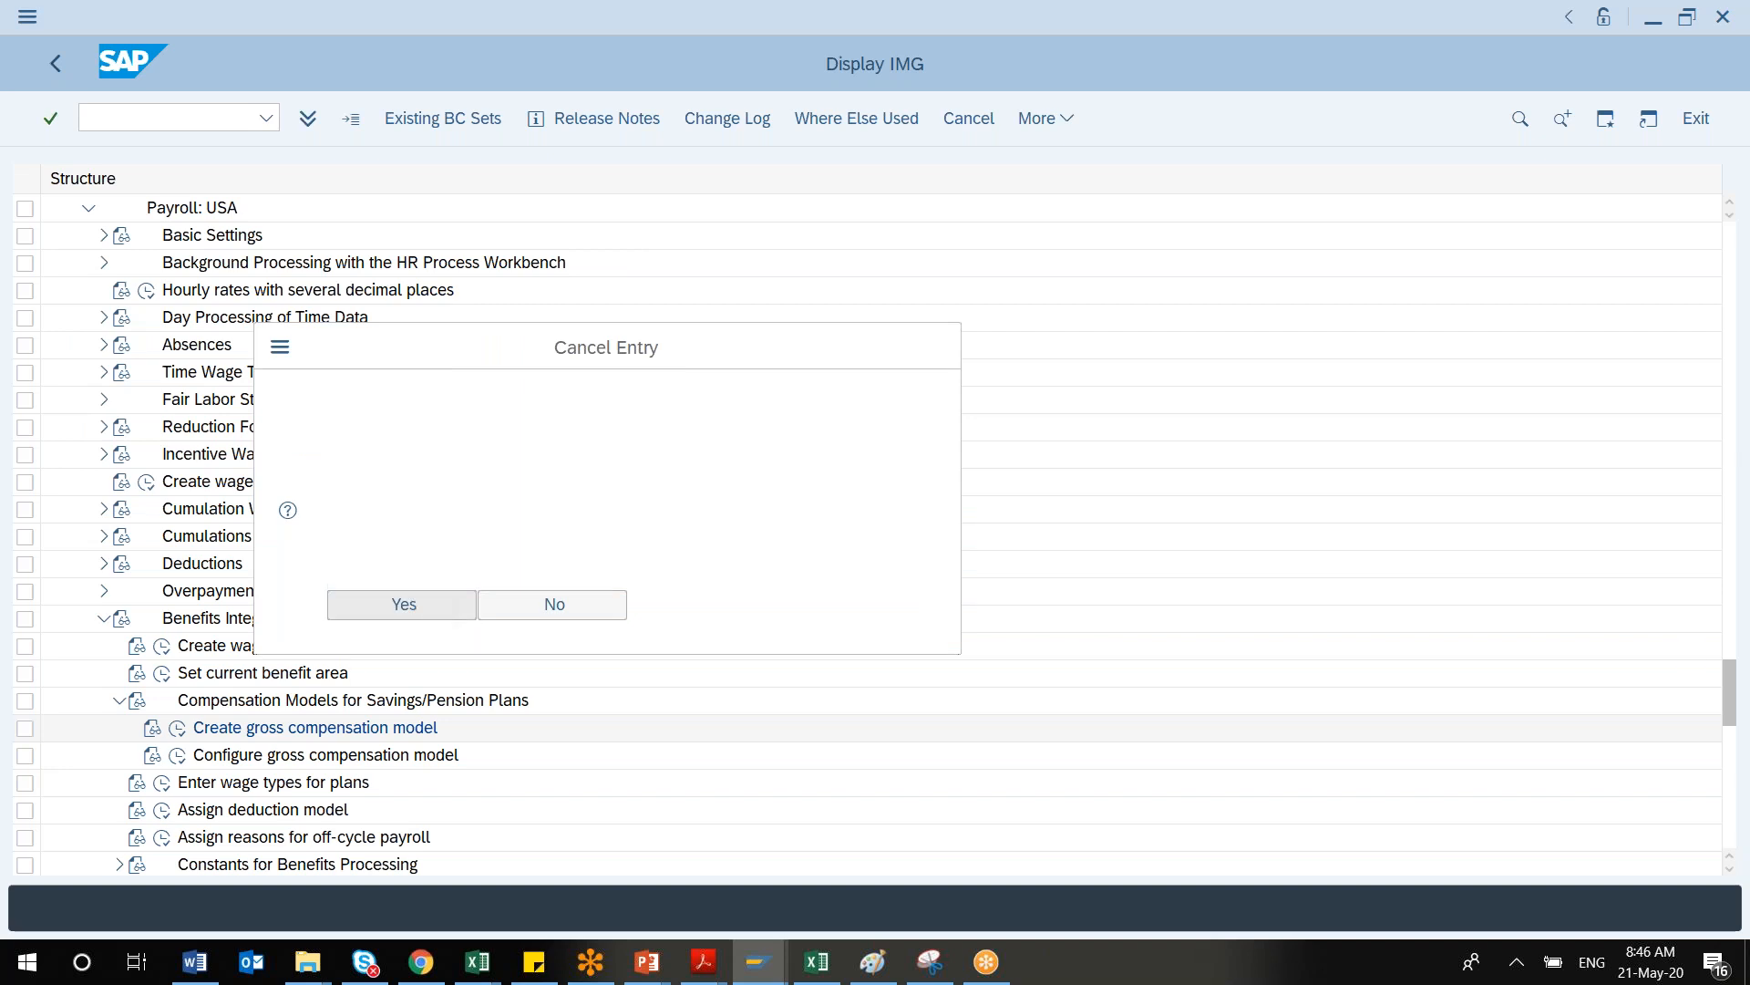
Check the Assign deduction model overview and the work area of Configure gross compensation model, leaving both without changes
left_click(161, 810)
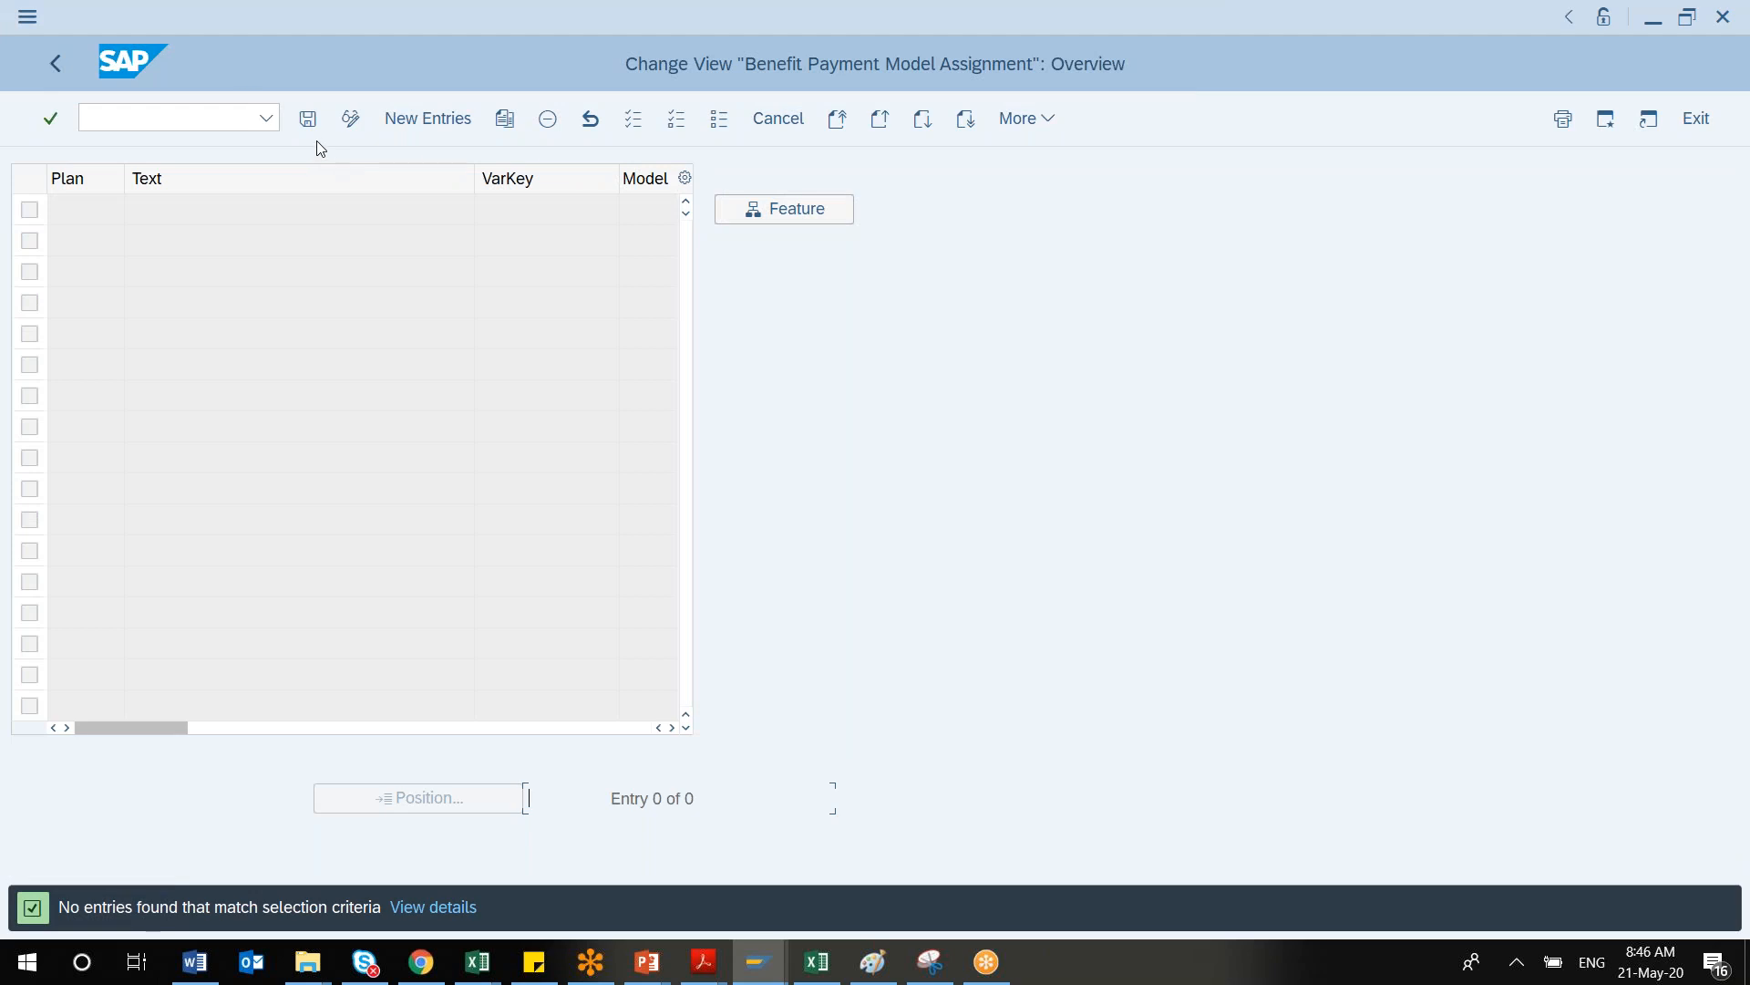
left_click(63, 75)
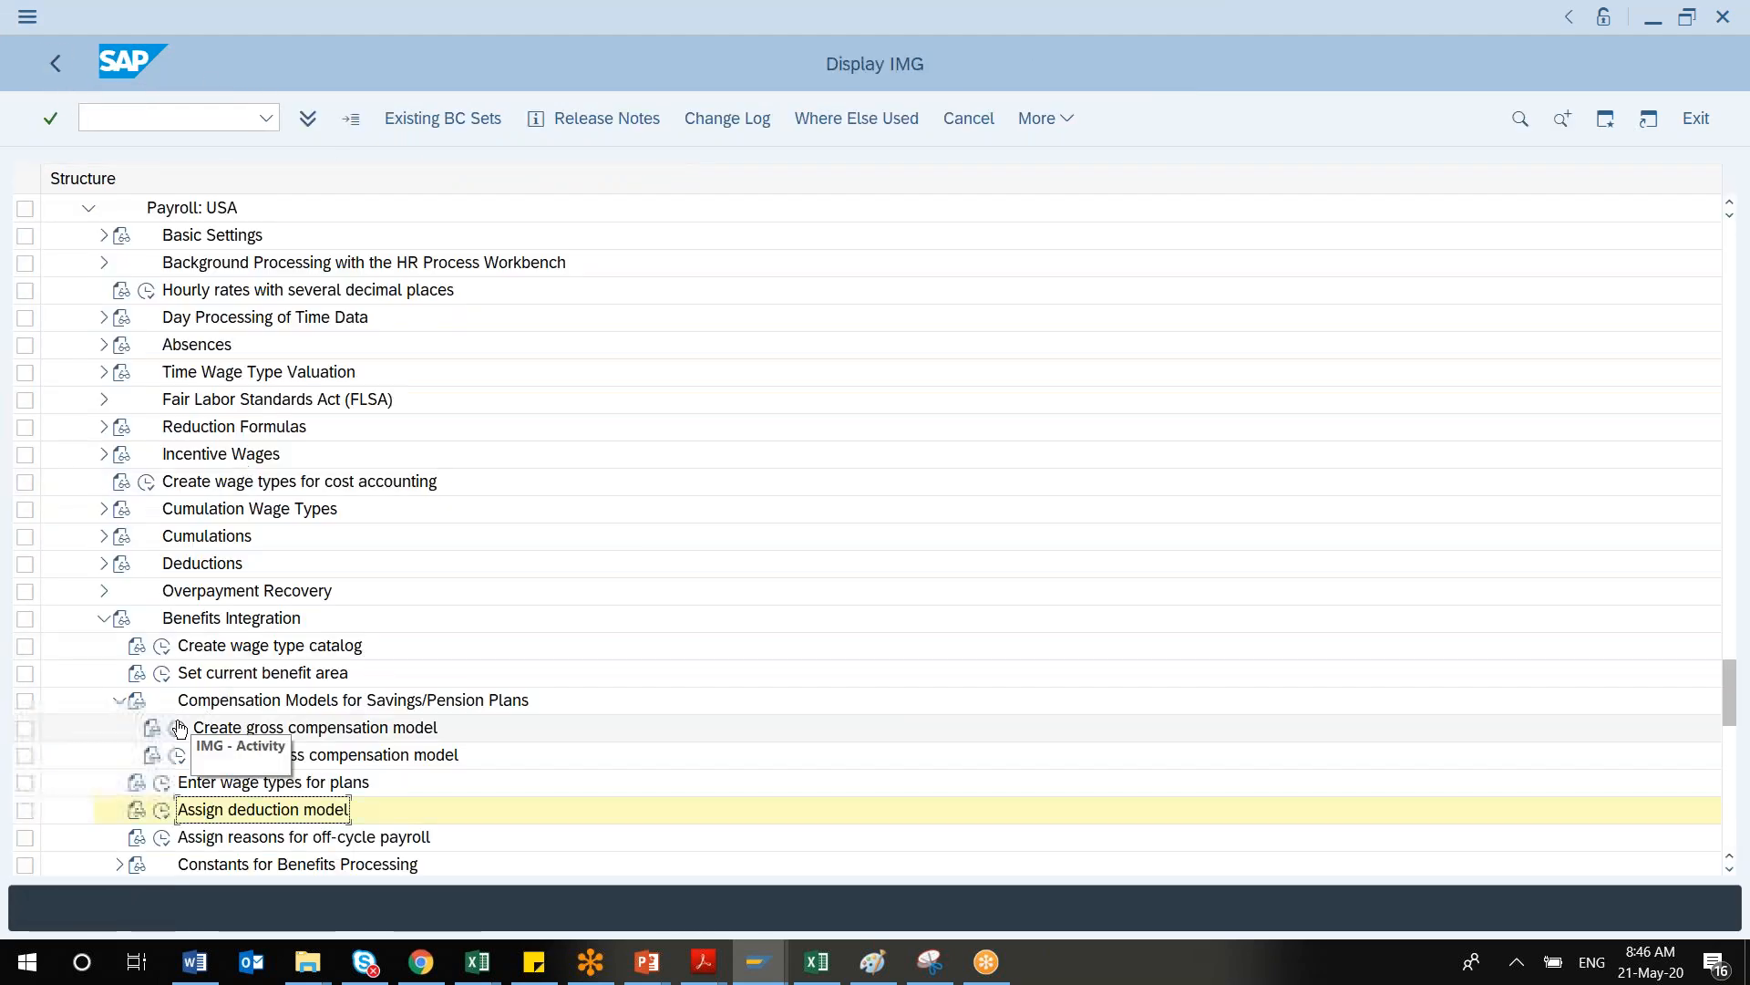
left_click(178, 756)
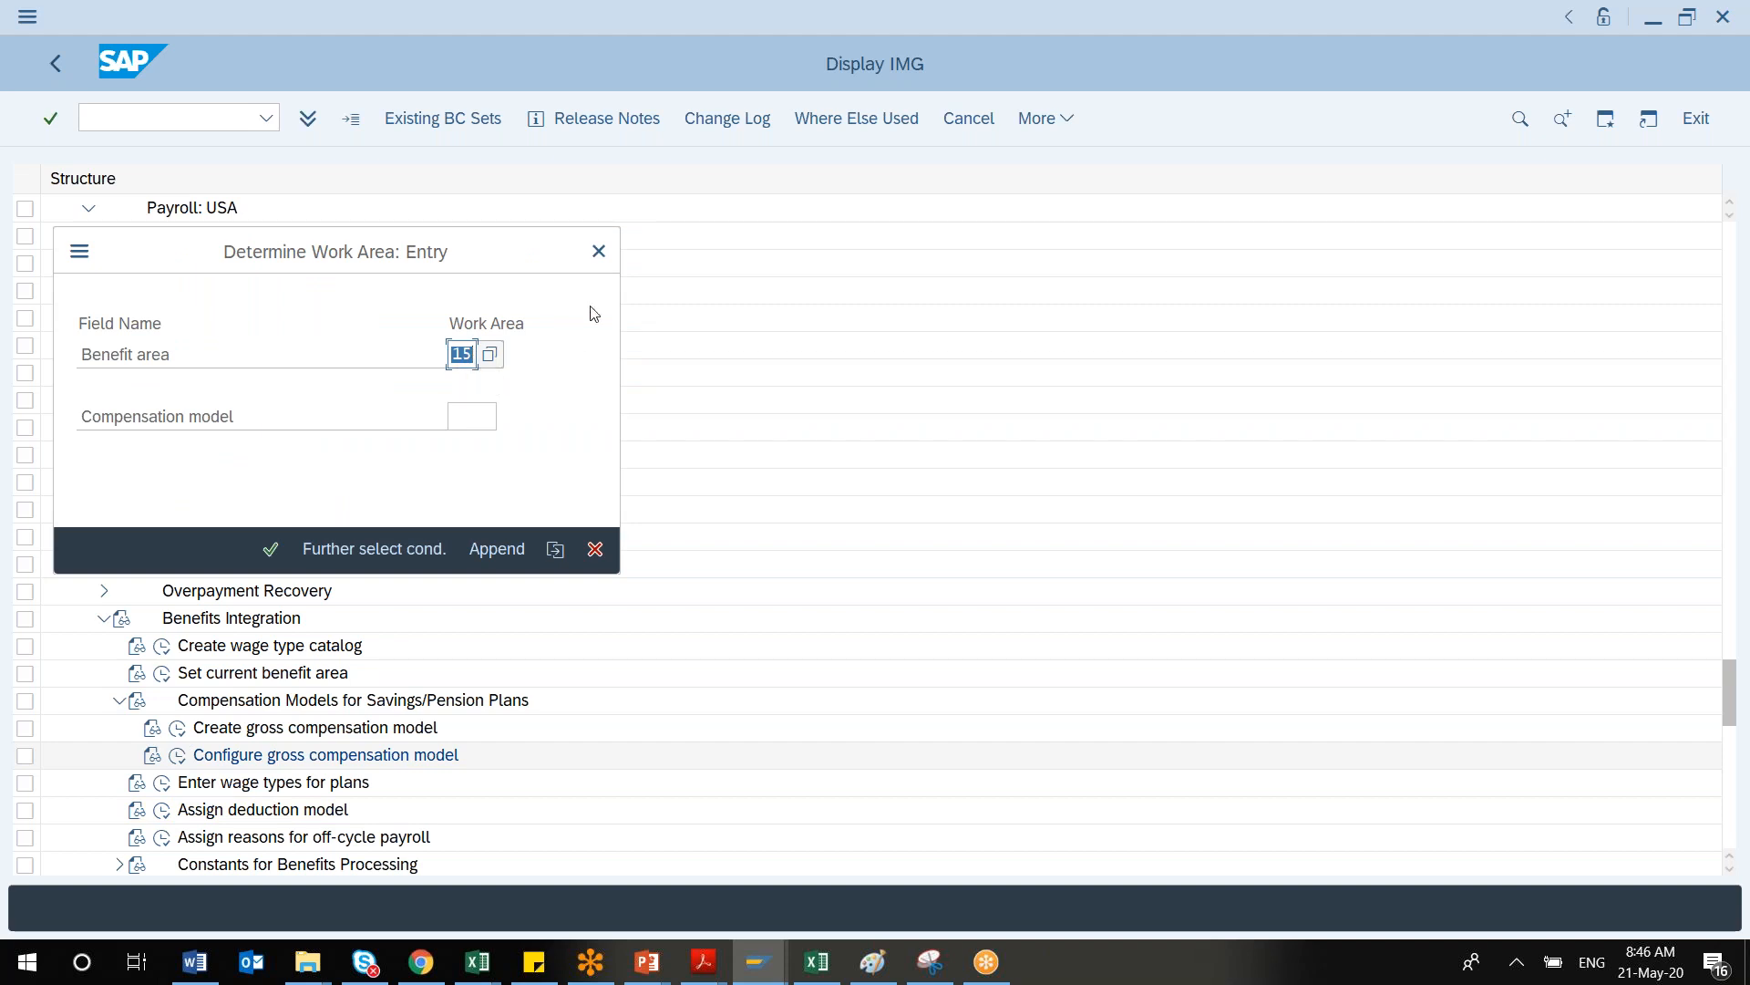
left_click(599, 253)
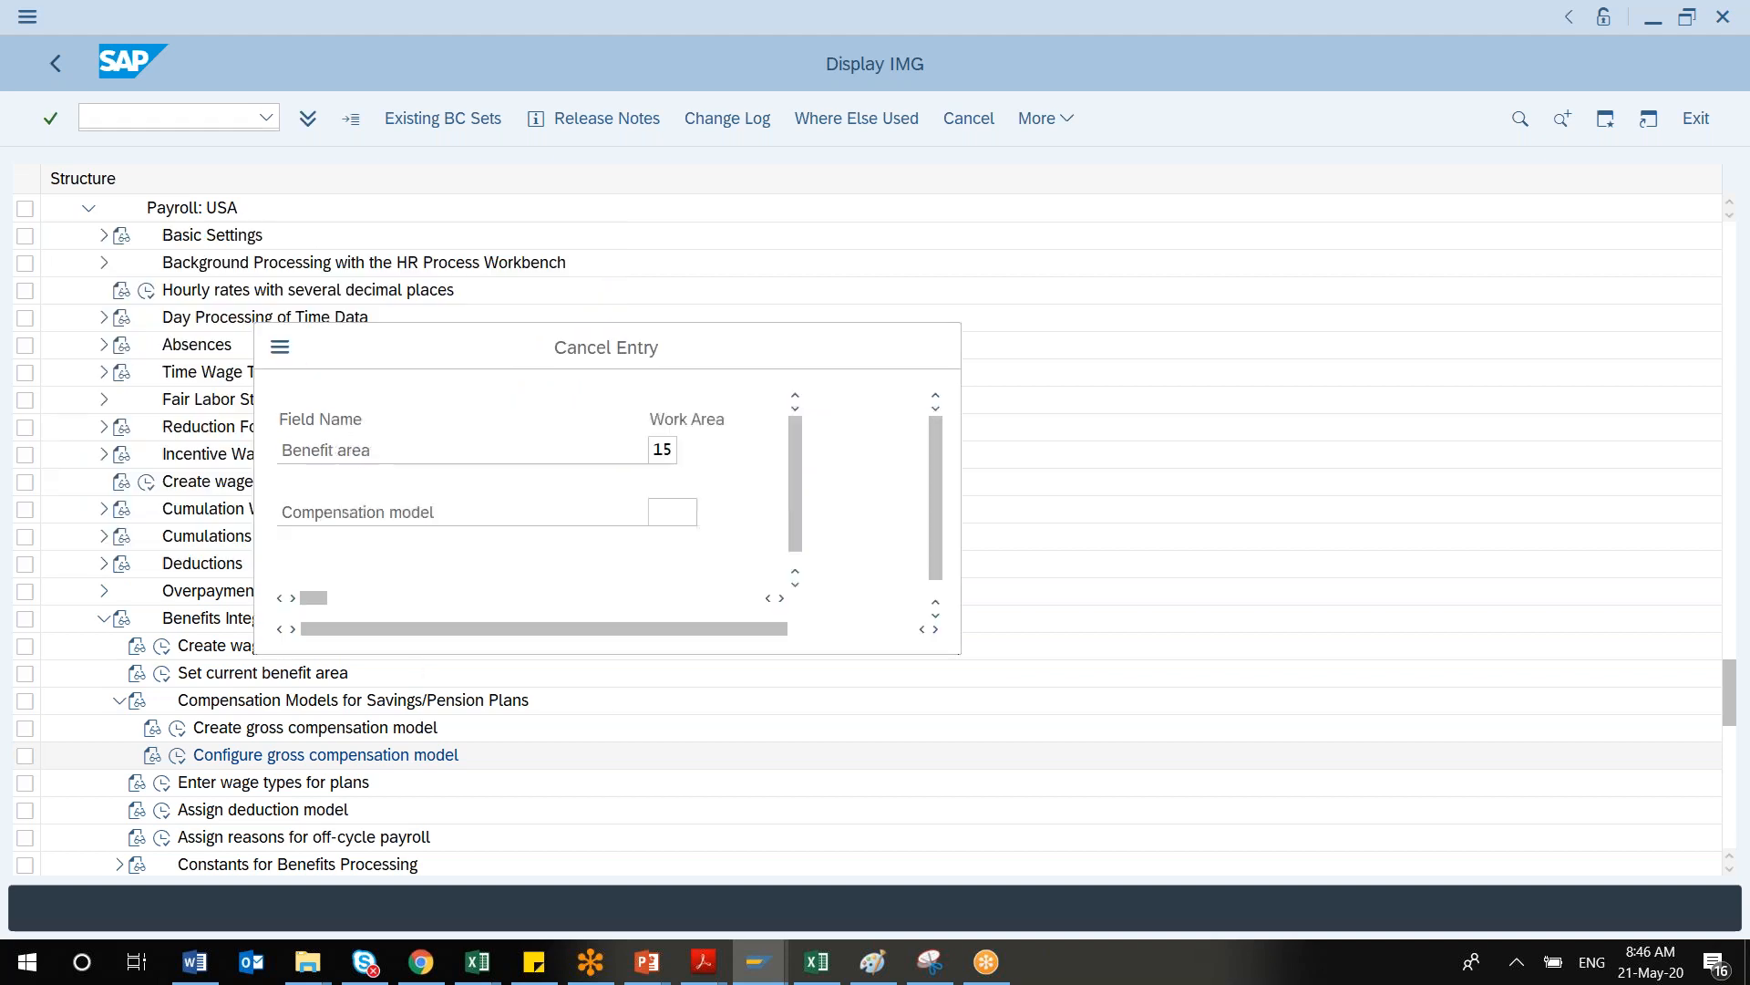
left_click(436, 604)
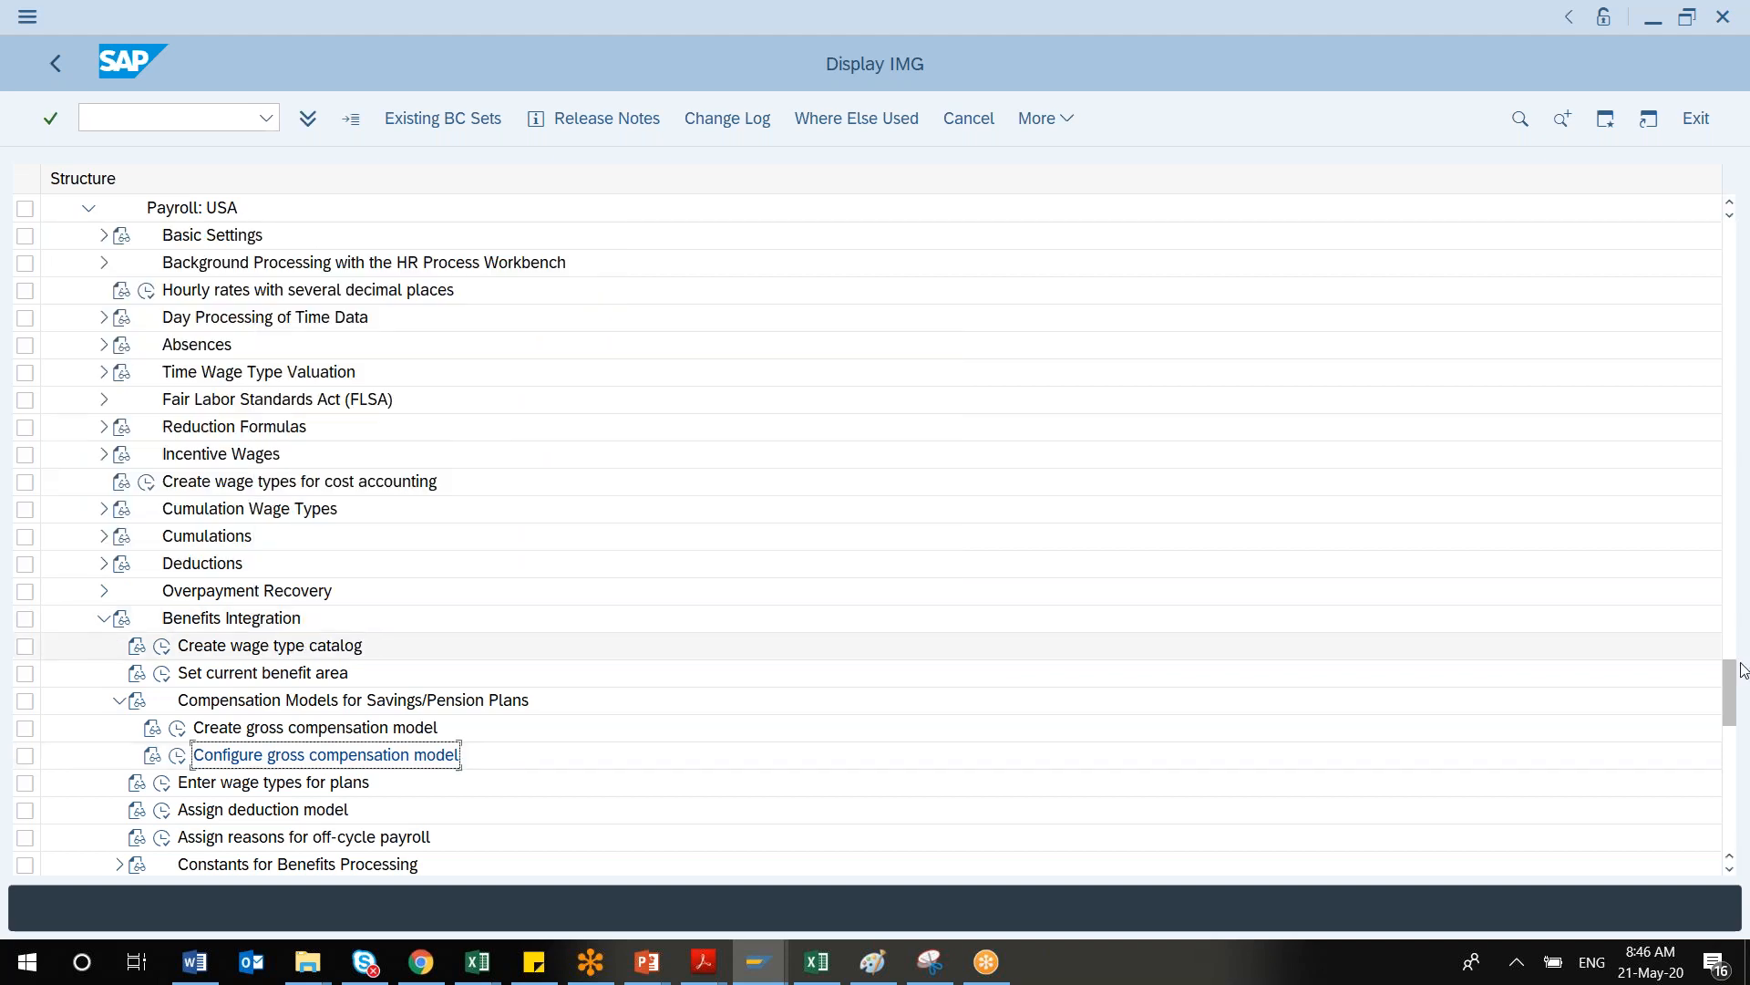
Open Define Flexible Benefits Scheme Attribute (FLEX) under Personnel Management, Benefits, Basic Settings and view the scheme options for benefit area 10 USA
left_click_drag(1730, 712, 1743, 274)
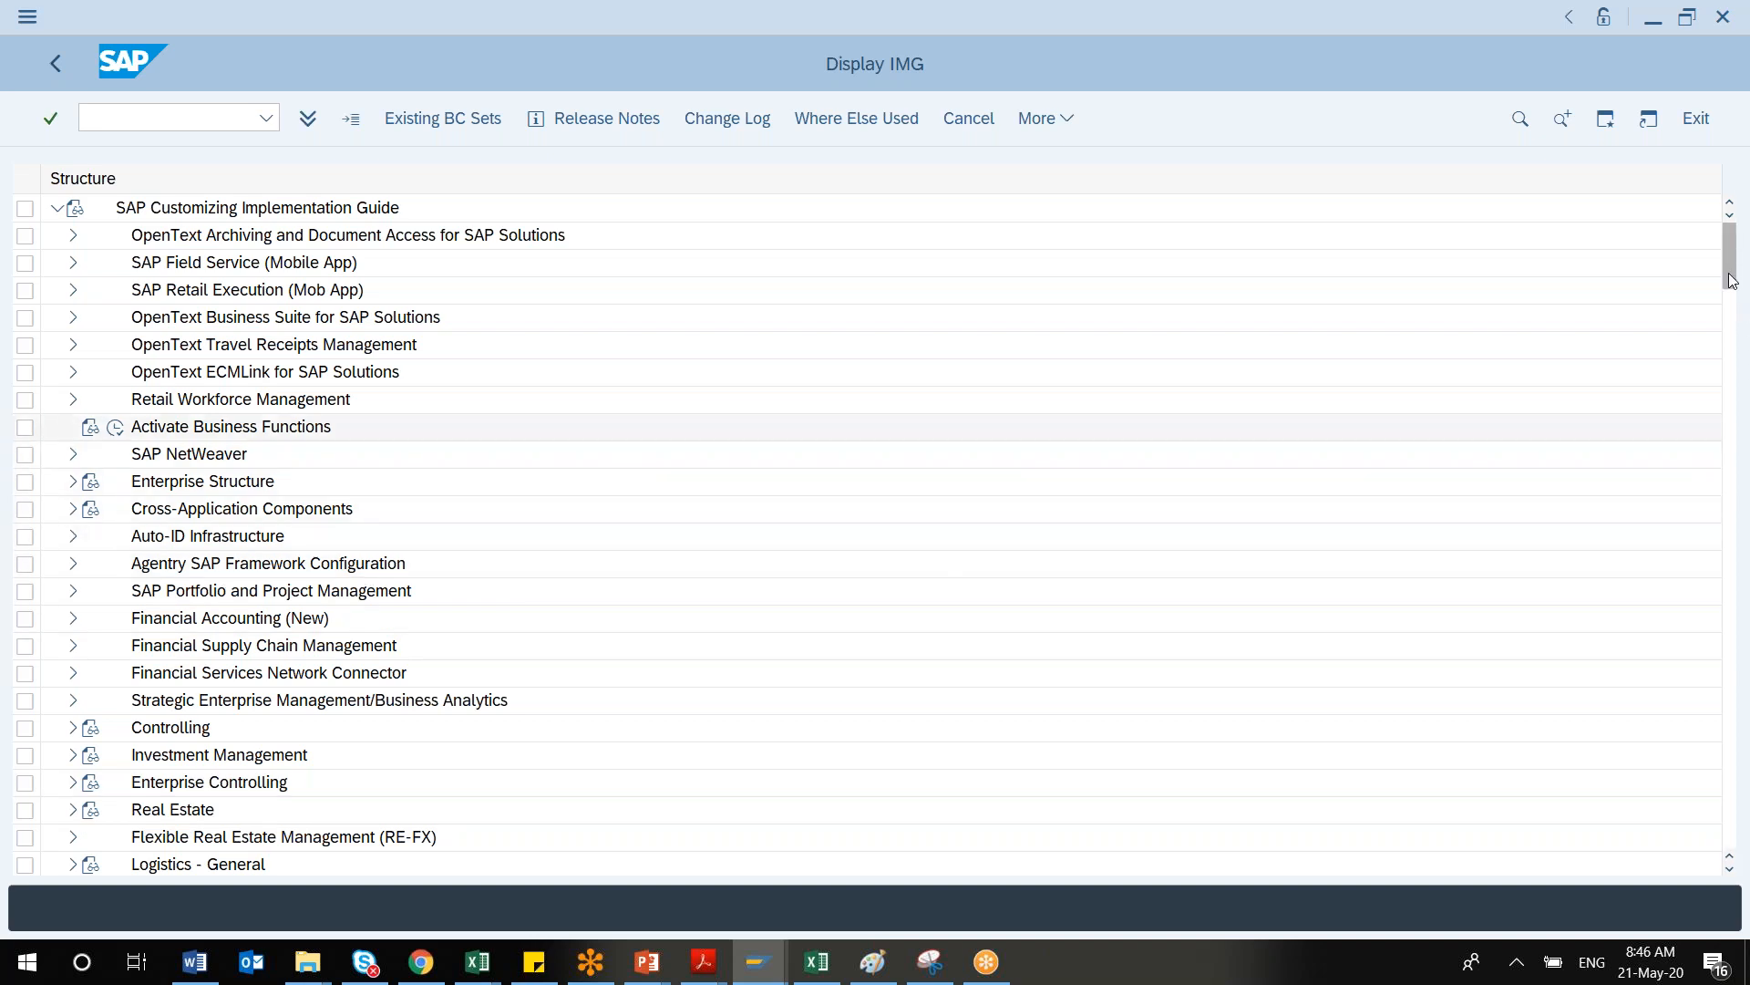
left_click_drag(1732, 280, 1732, 292)
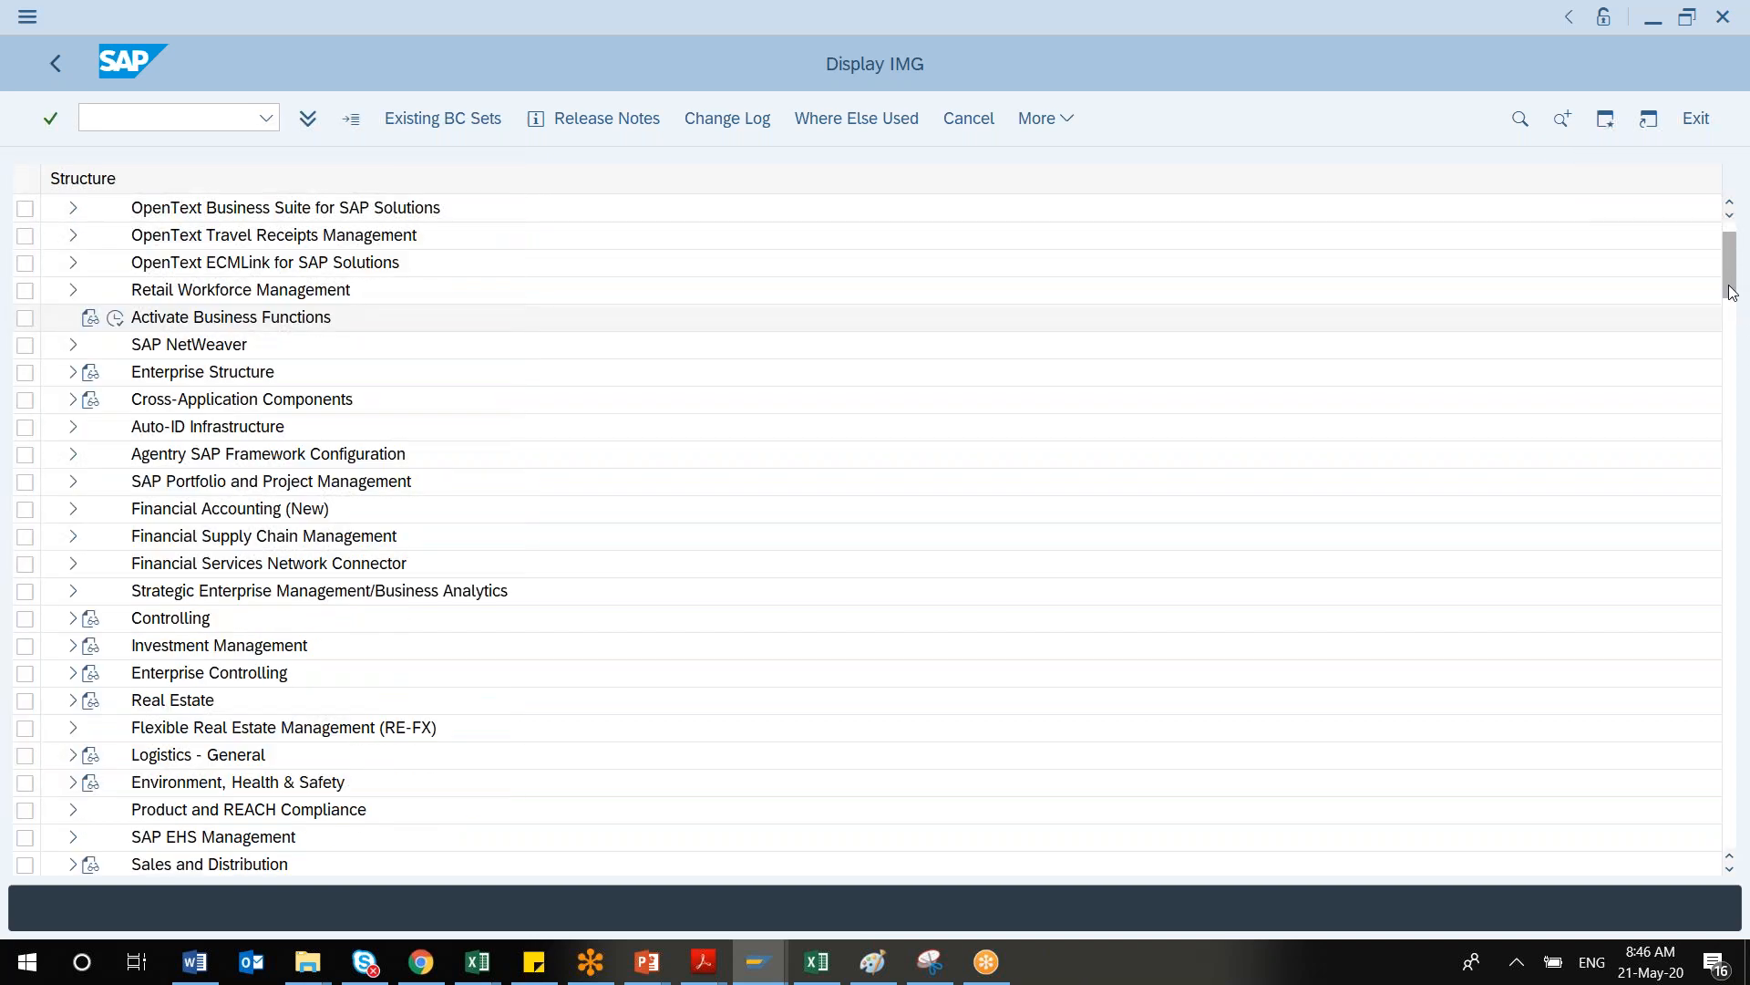
left_click_drag(1732, 291, 1732, 369)
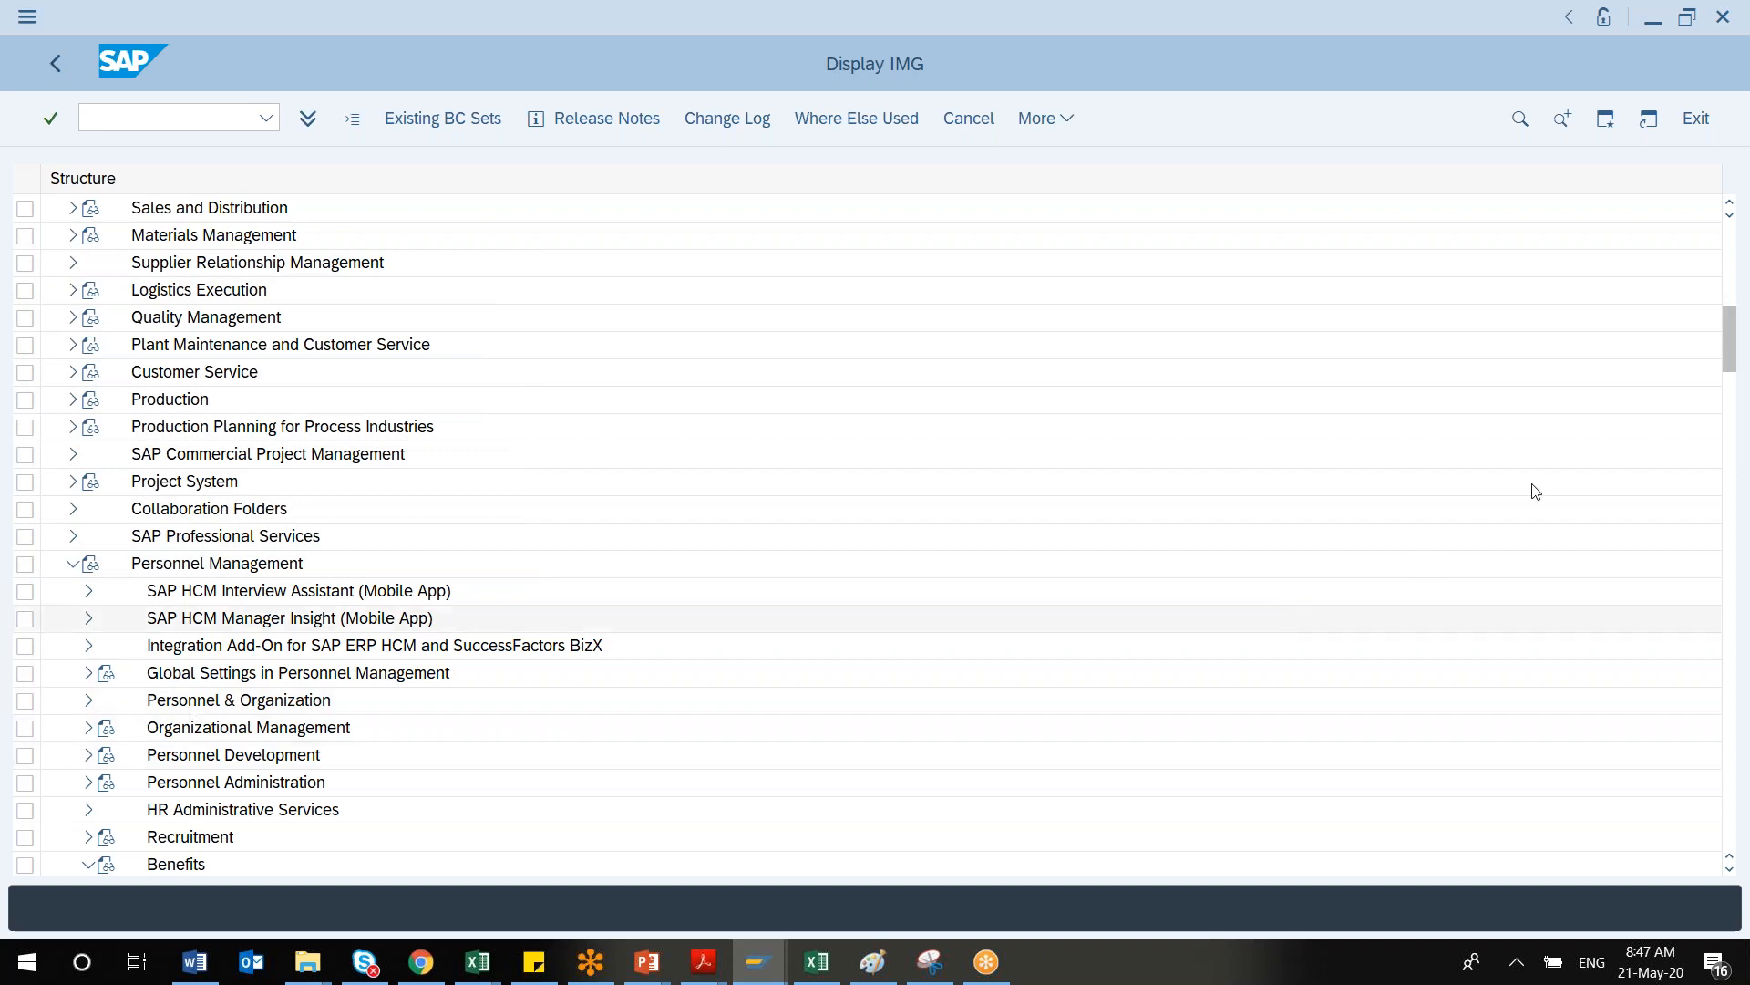
left_click_drag(1729, 356, 1727, 401)
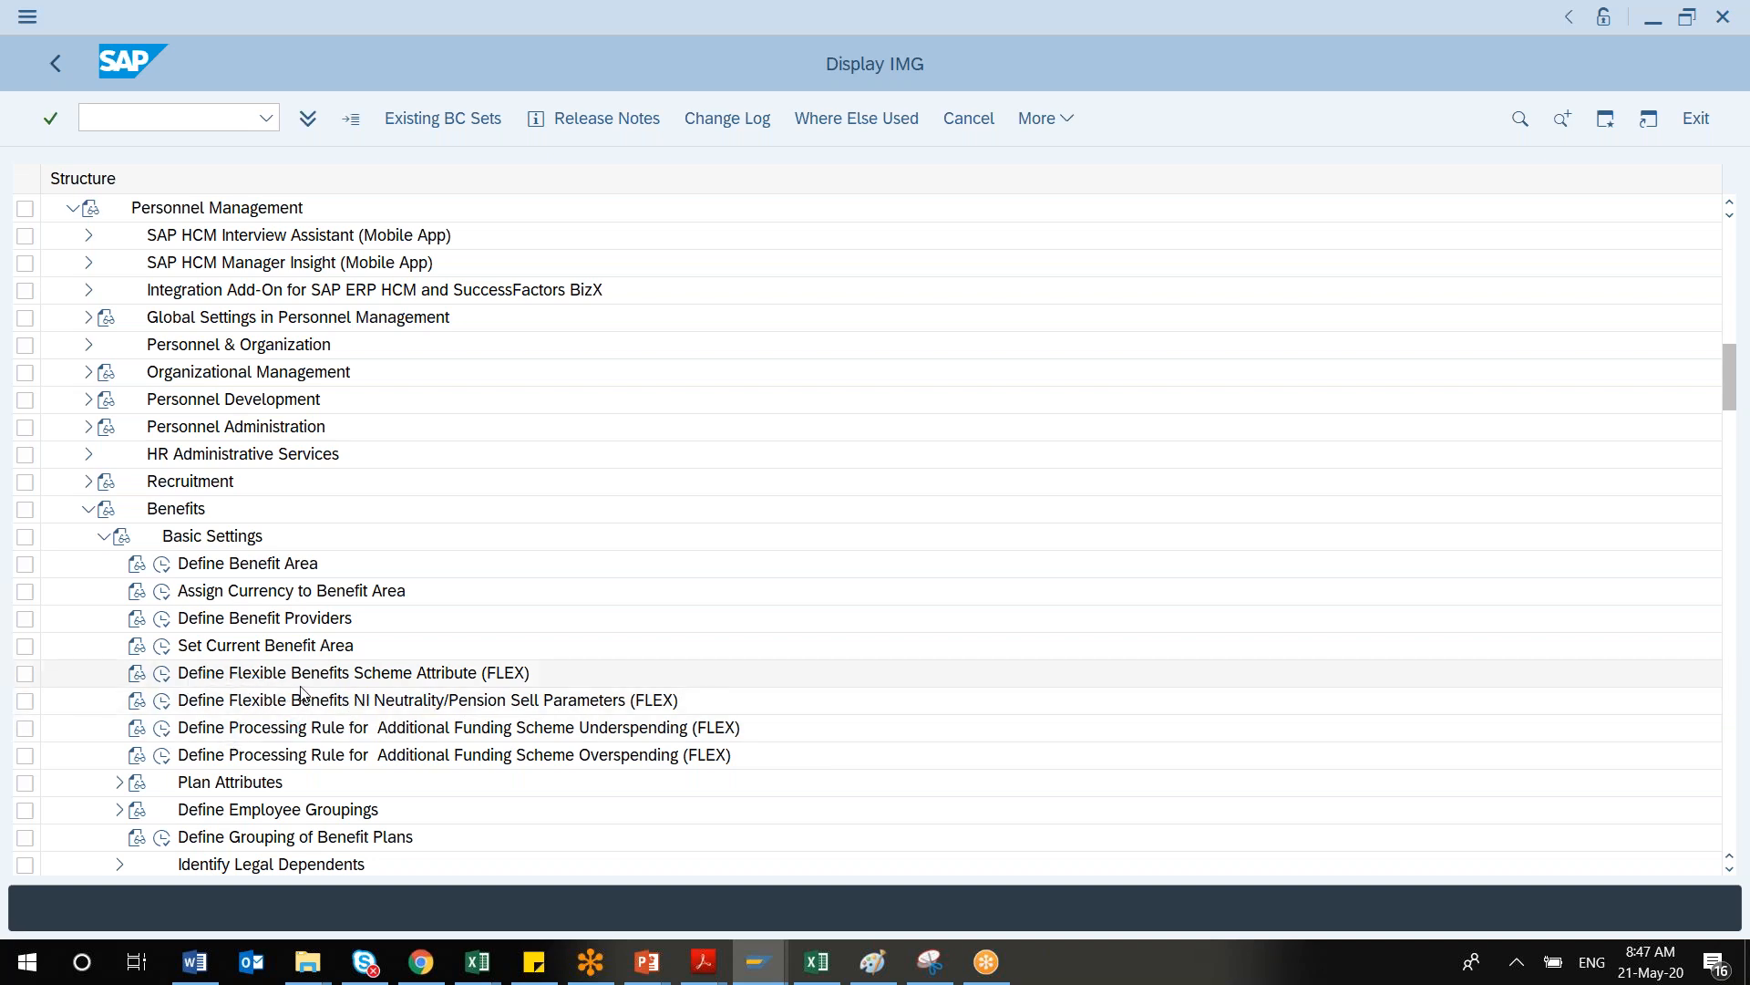
left_click(164, 677)
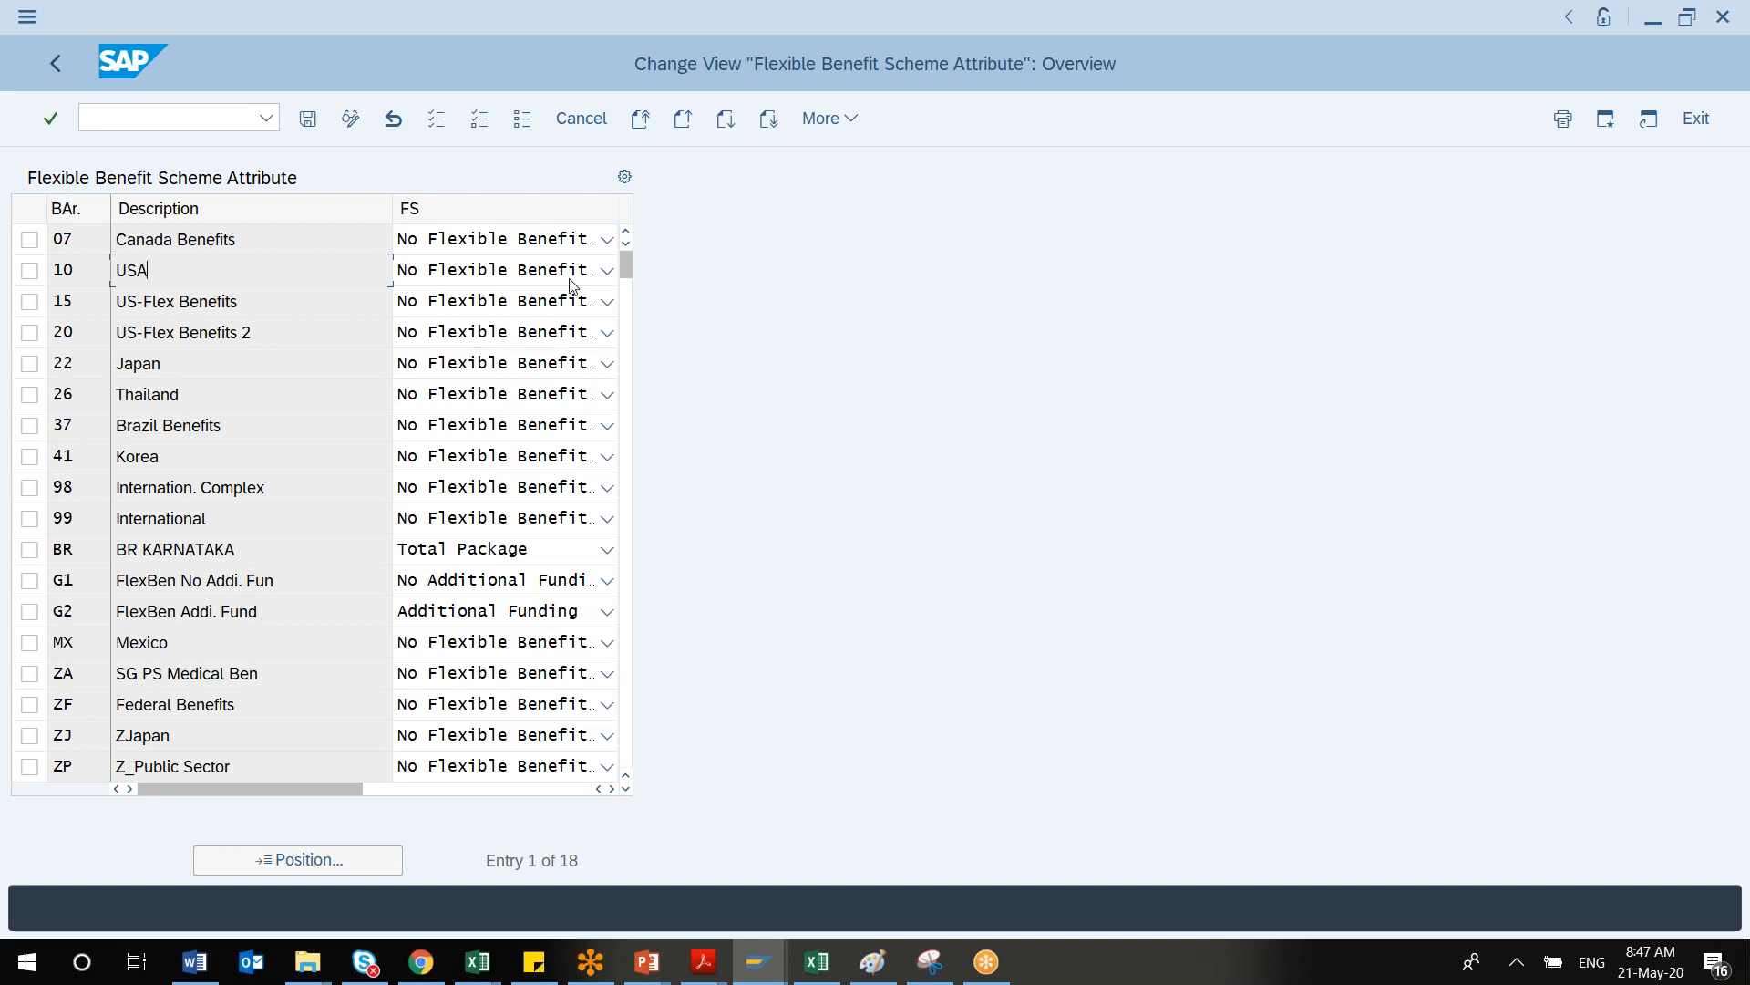
left_click(608, 277)
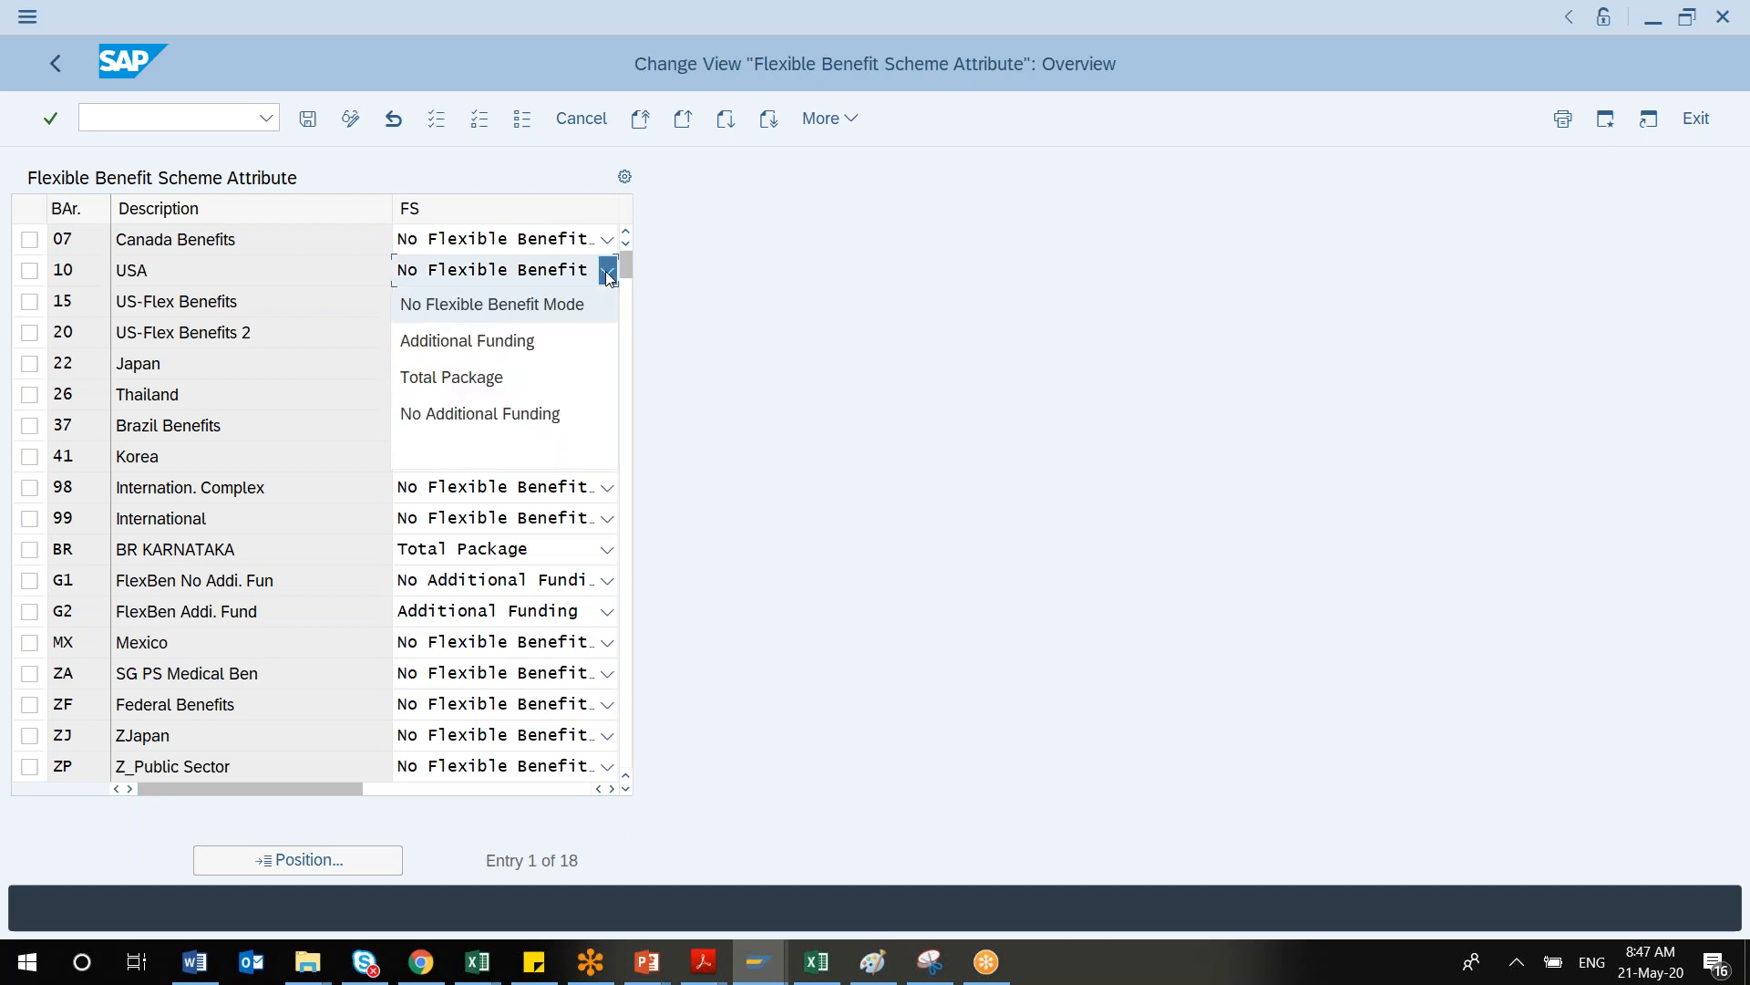
left_click(608, 277)
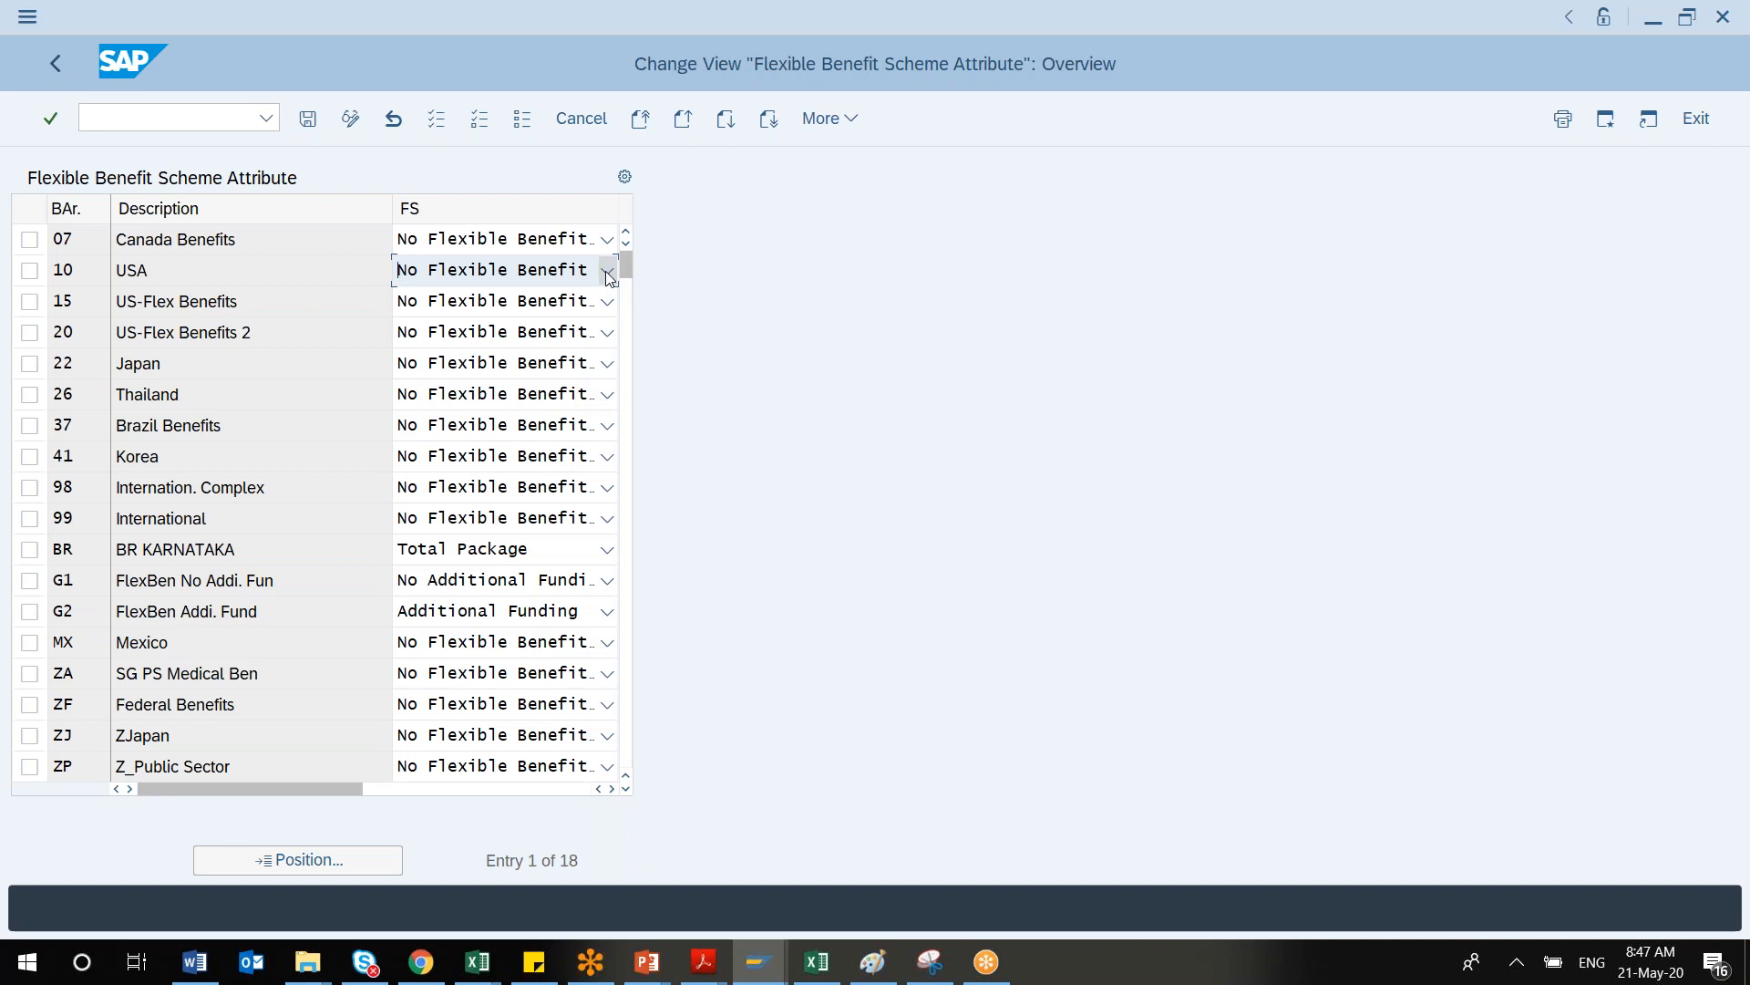
Try the Total Package and Additional Funding schemes for benefit area 10 USA, and exit without saving
left_click(608, 276)
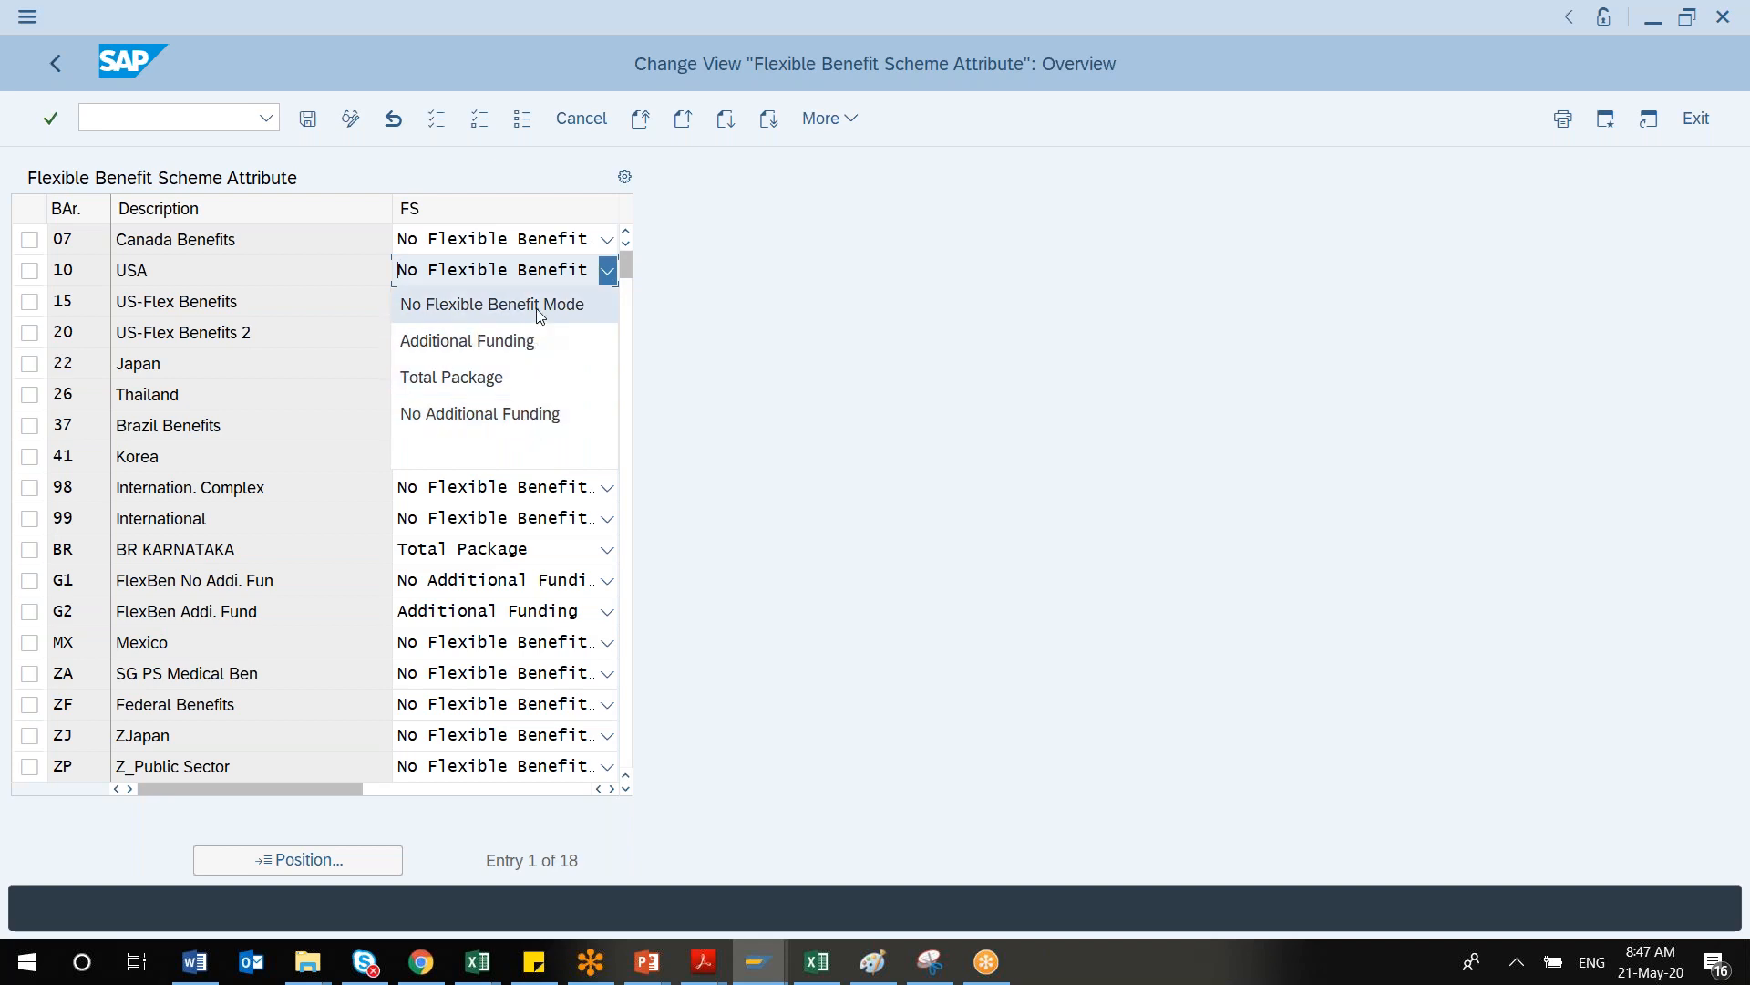
left_click(493, 378)
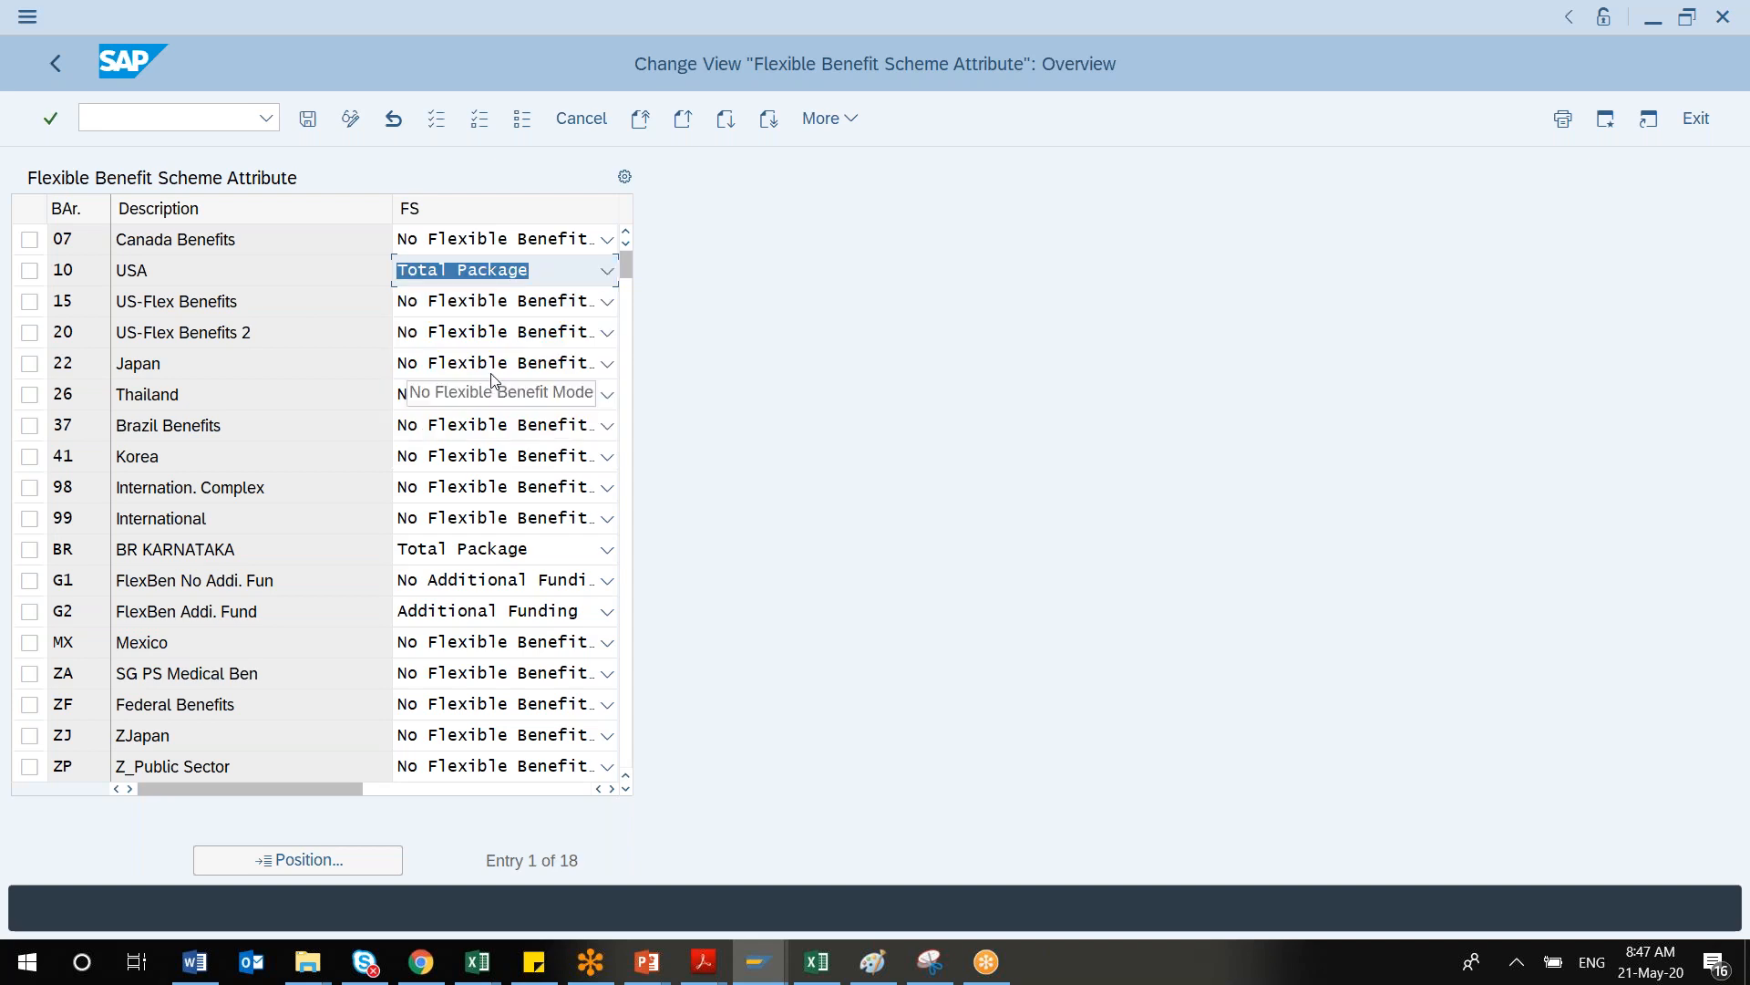
left_click(607, 271)
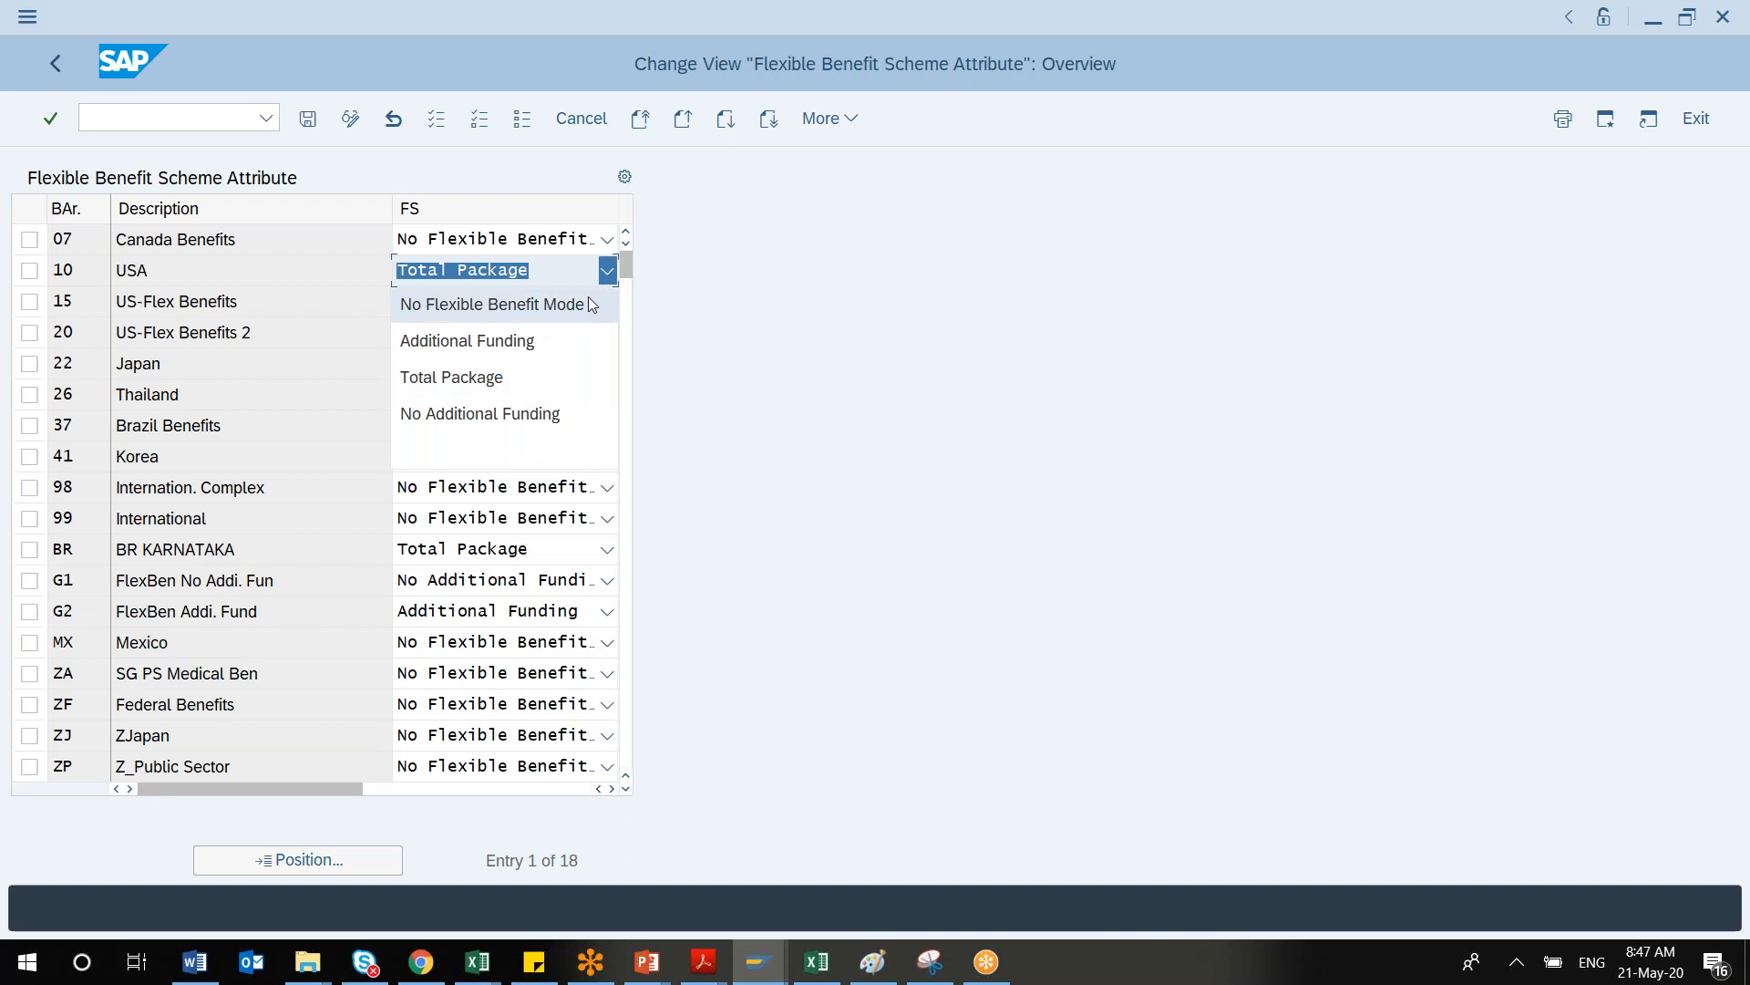
left_click(555, 341)
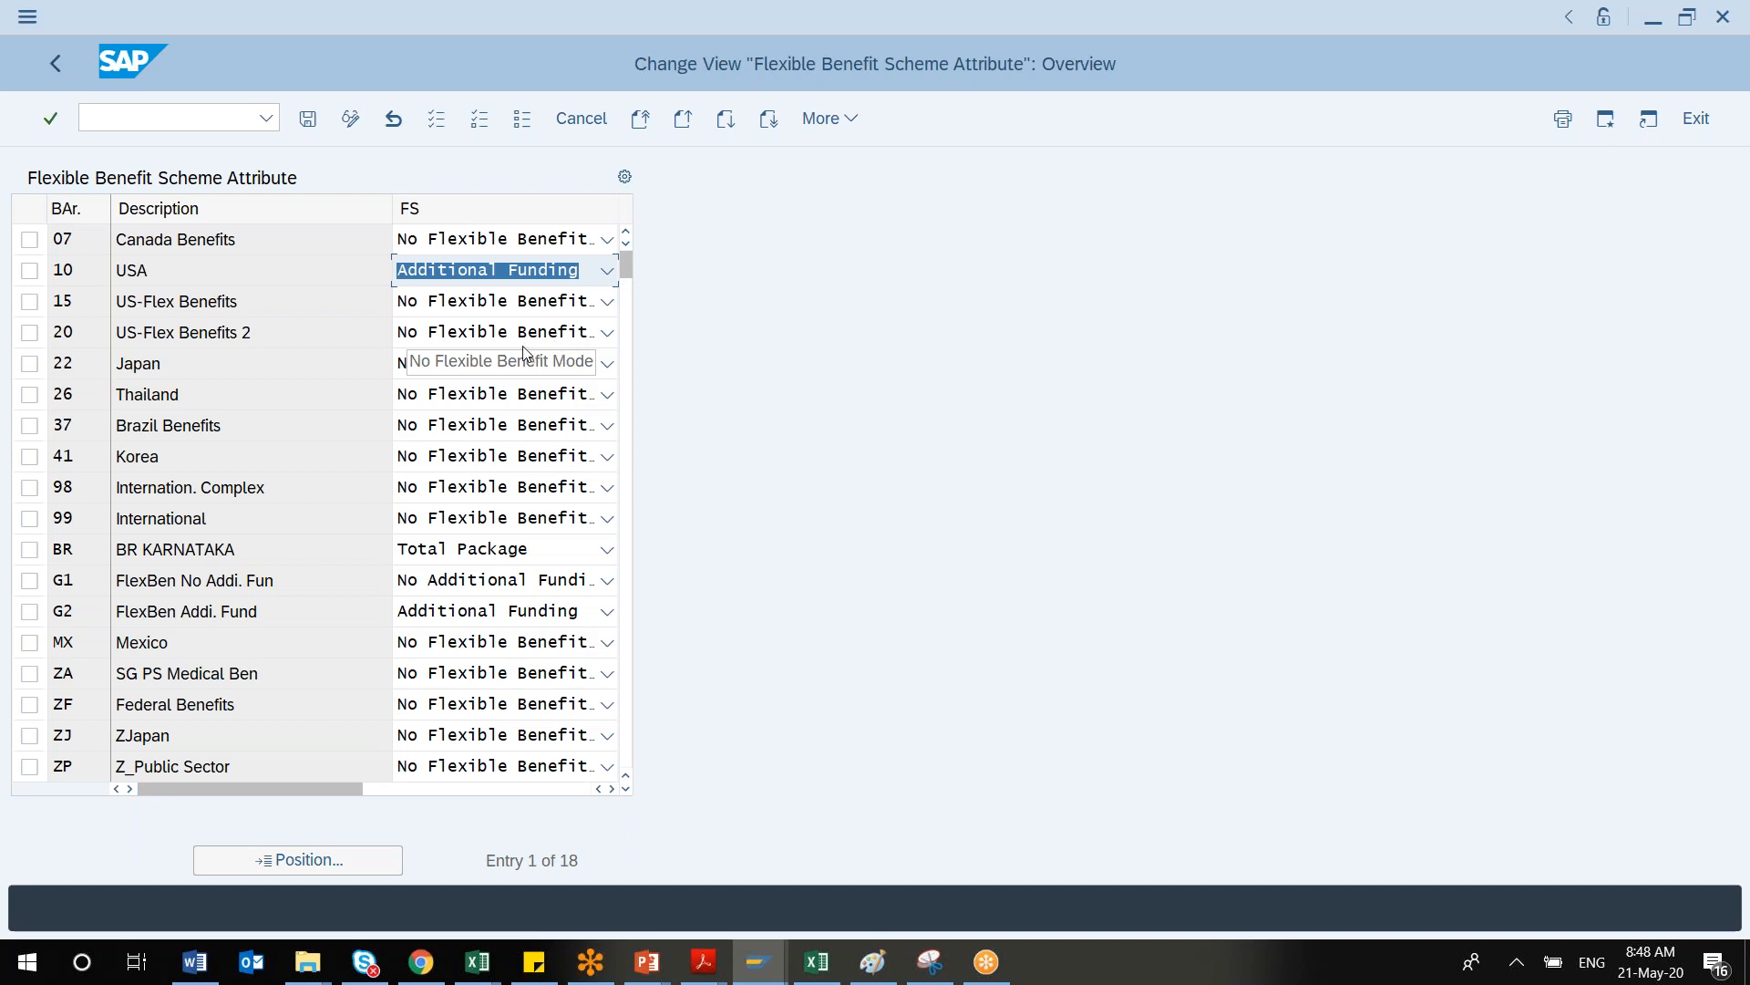
left_click(607, 271)
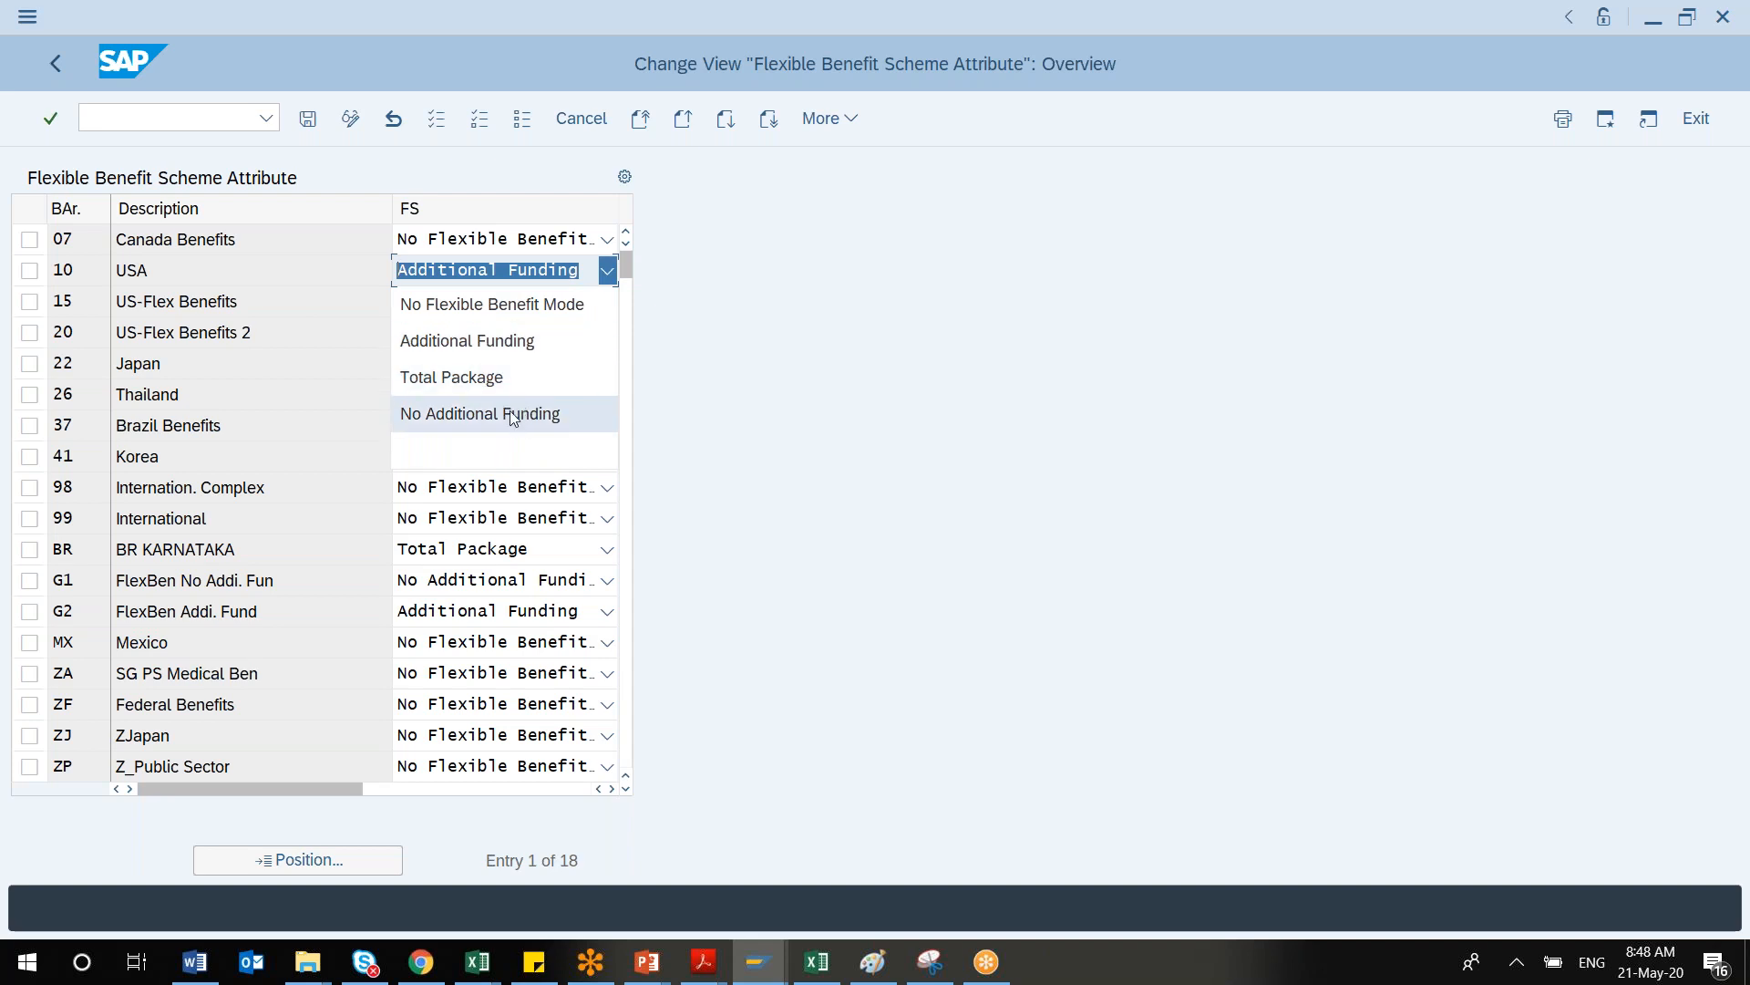
left_click(505, 386)
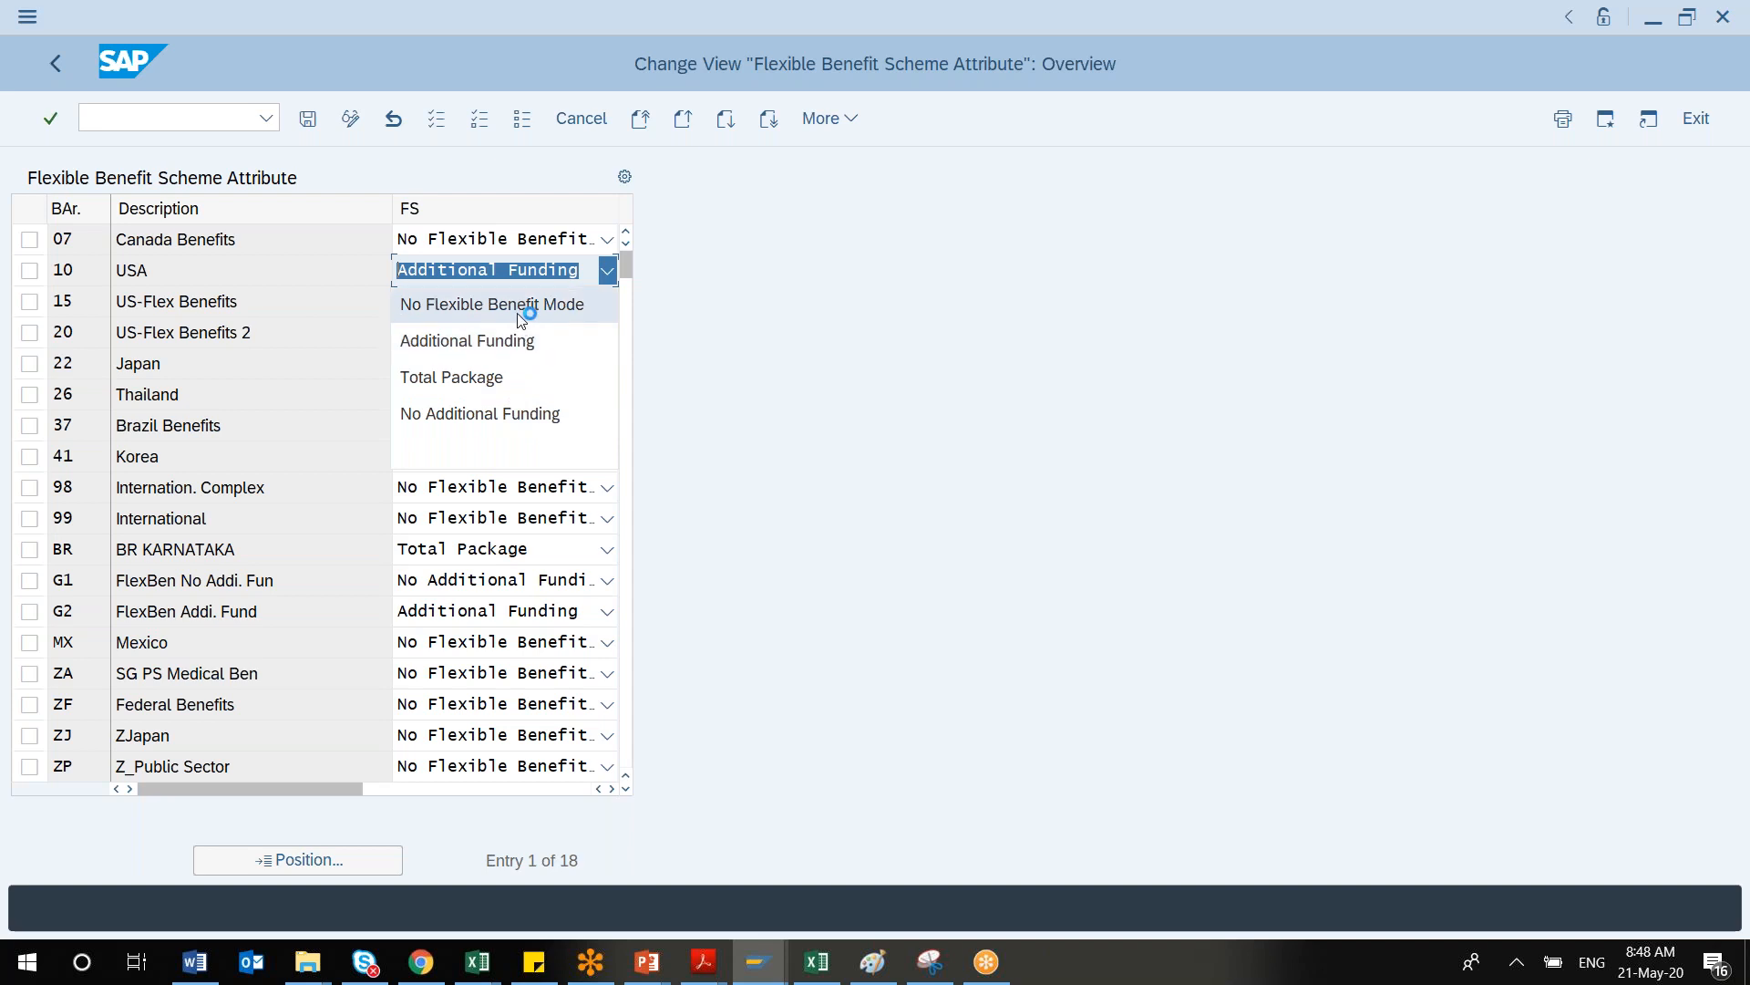
left_click(684, 354)
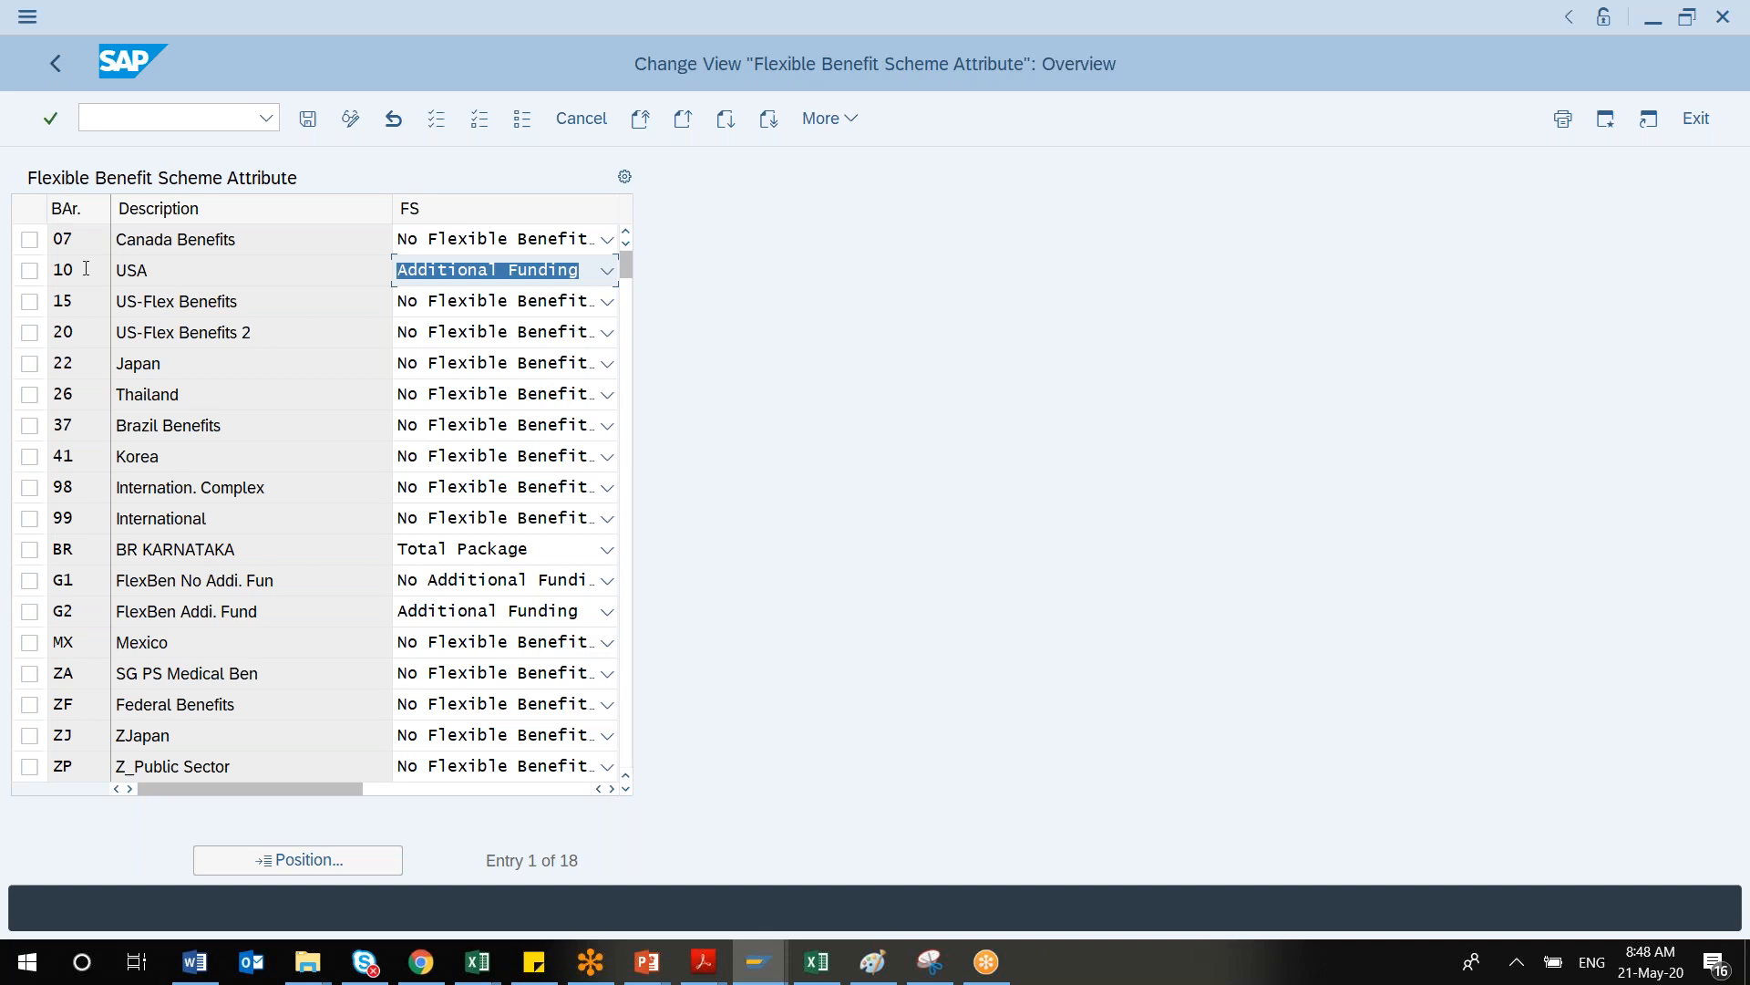
left_click(45, 62)
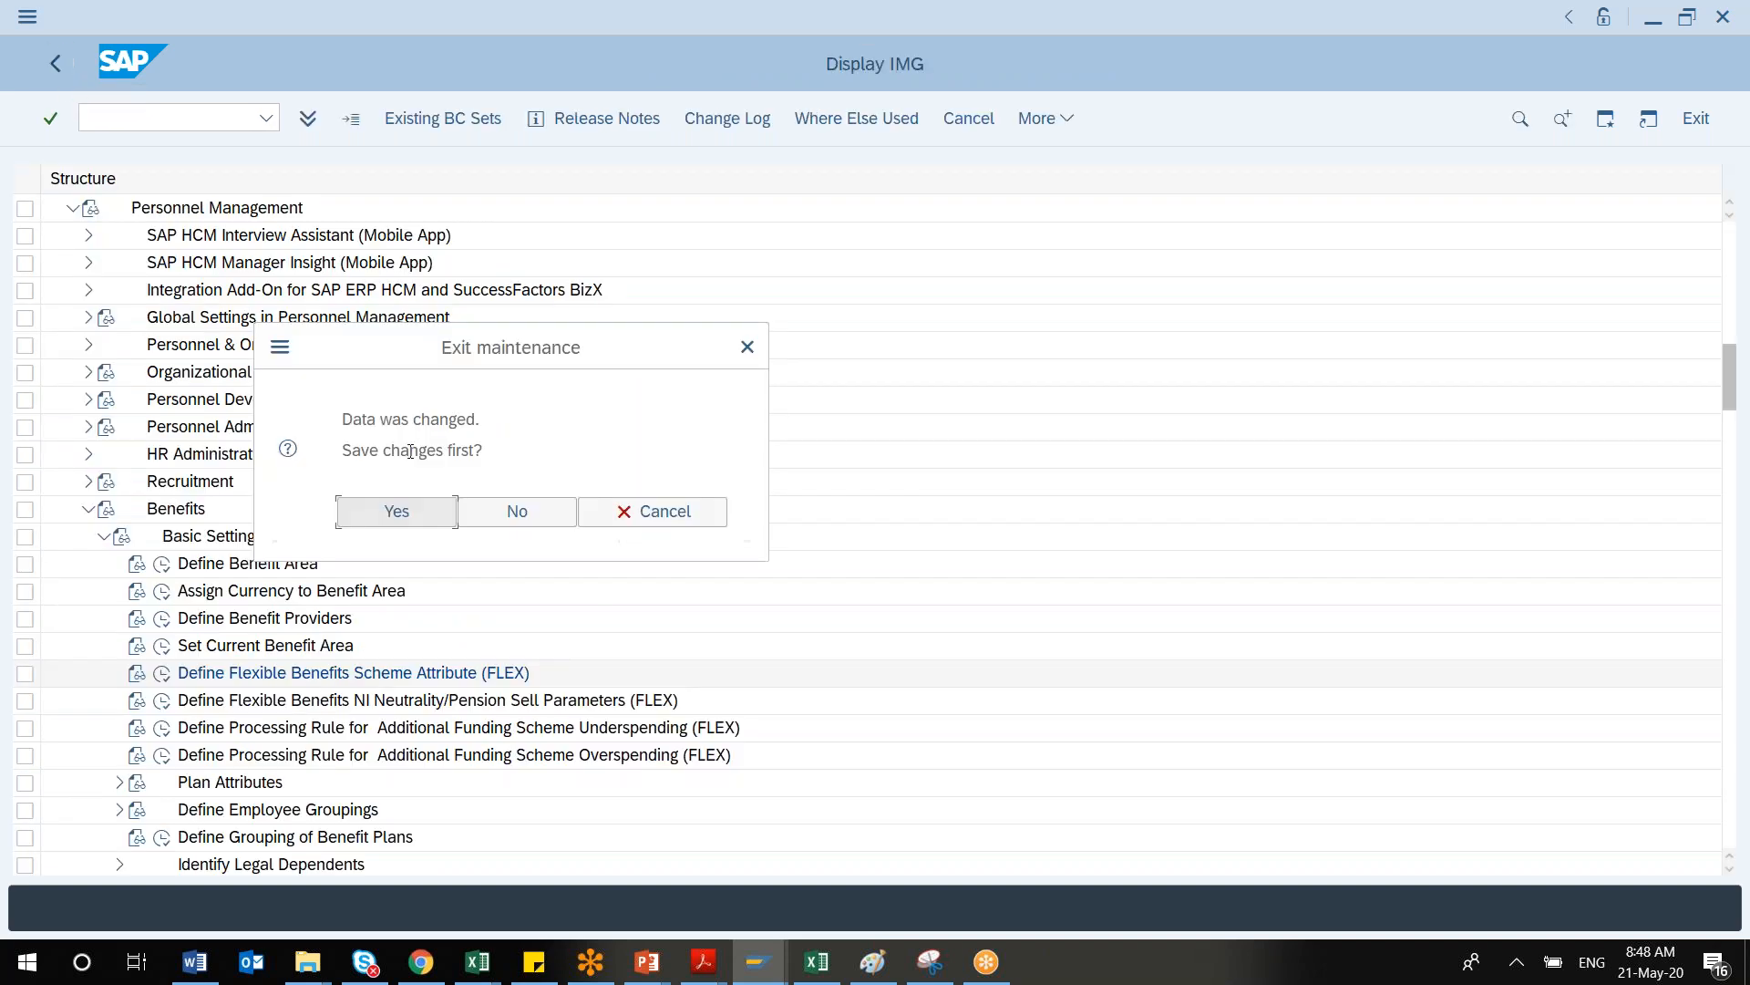
left_click(508, 512)
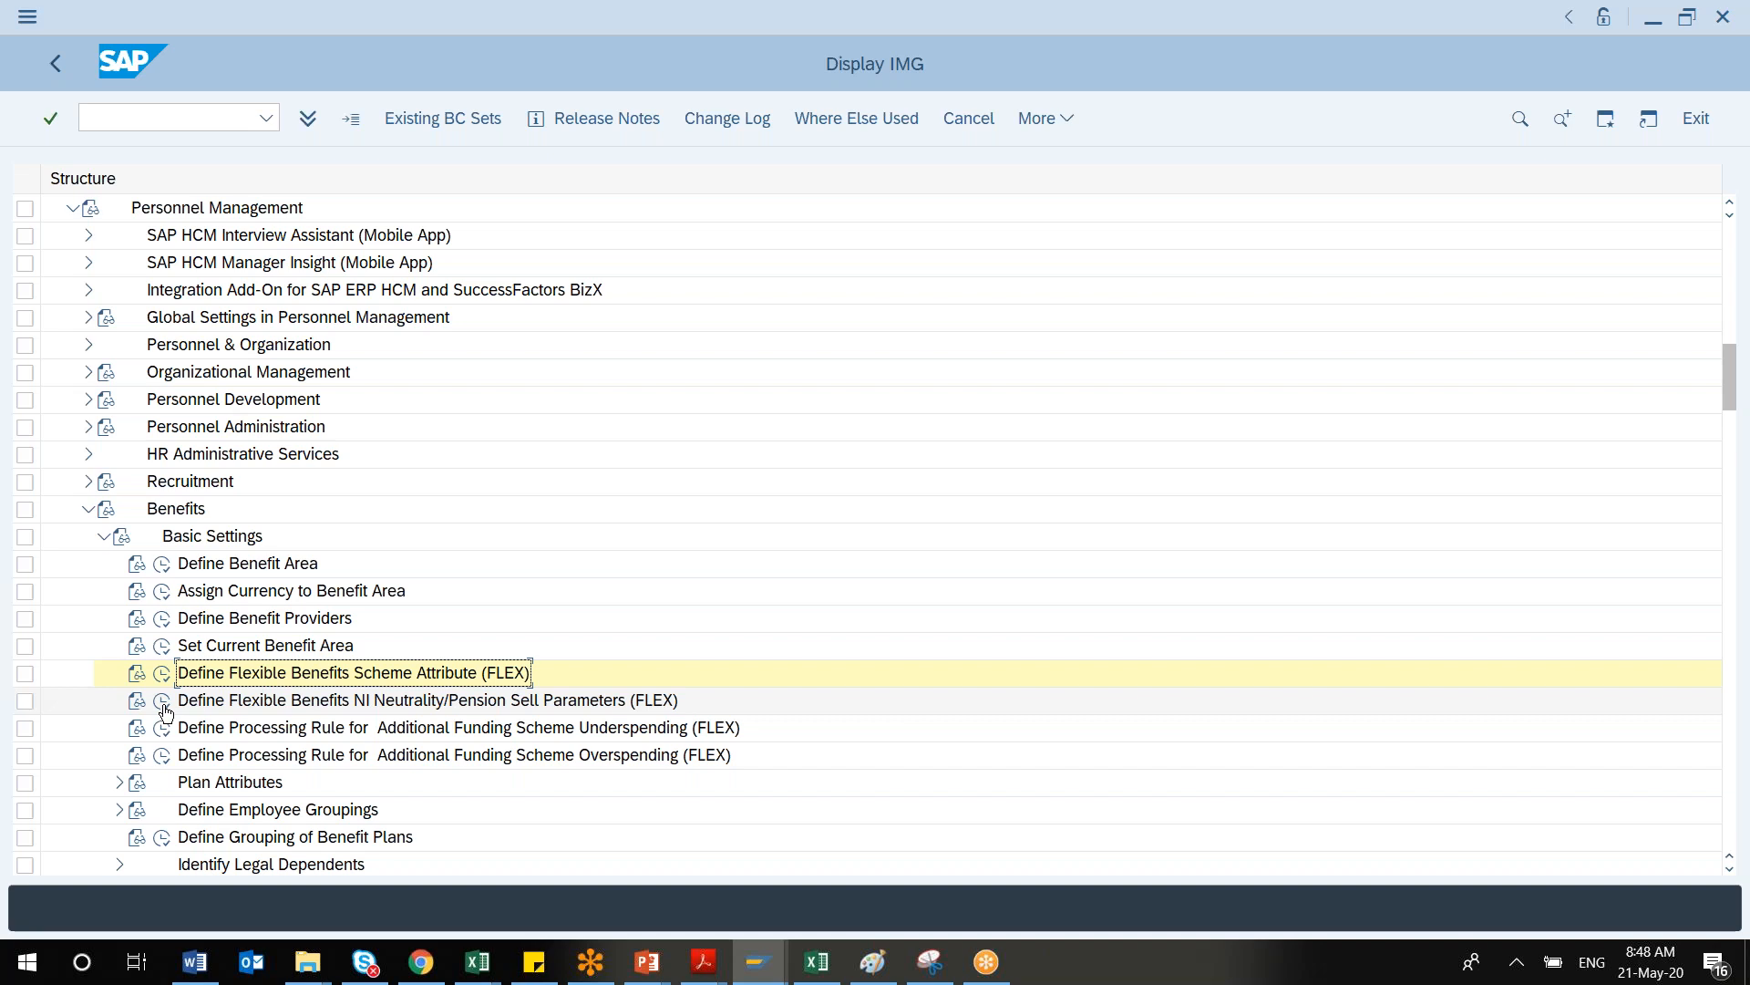
Review the benefit area table of Define Flexible Benefits NI Neutrality/Pension Sell Parameters (FLEX) and read the activity's documentation
left_click(163, 702)
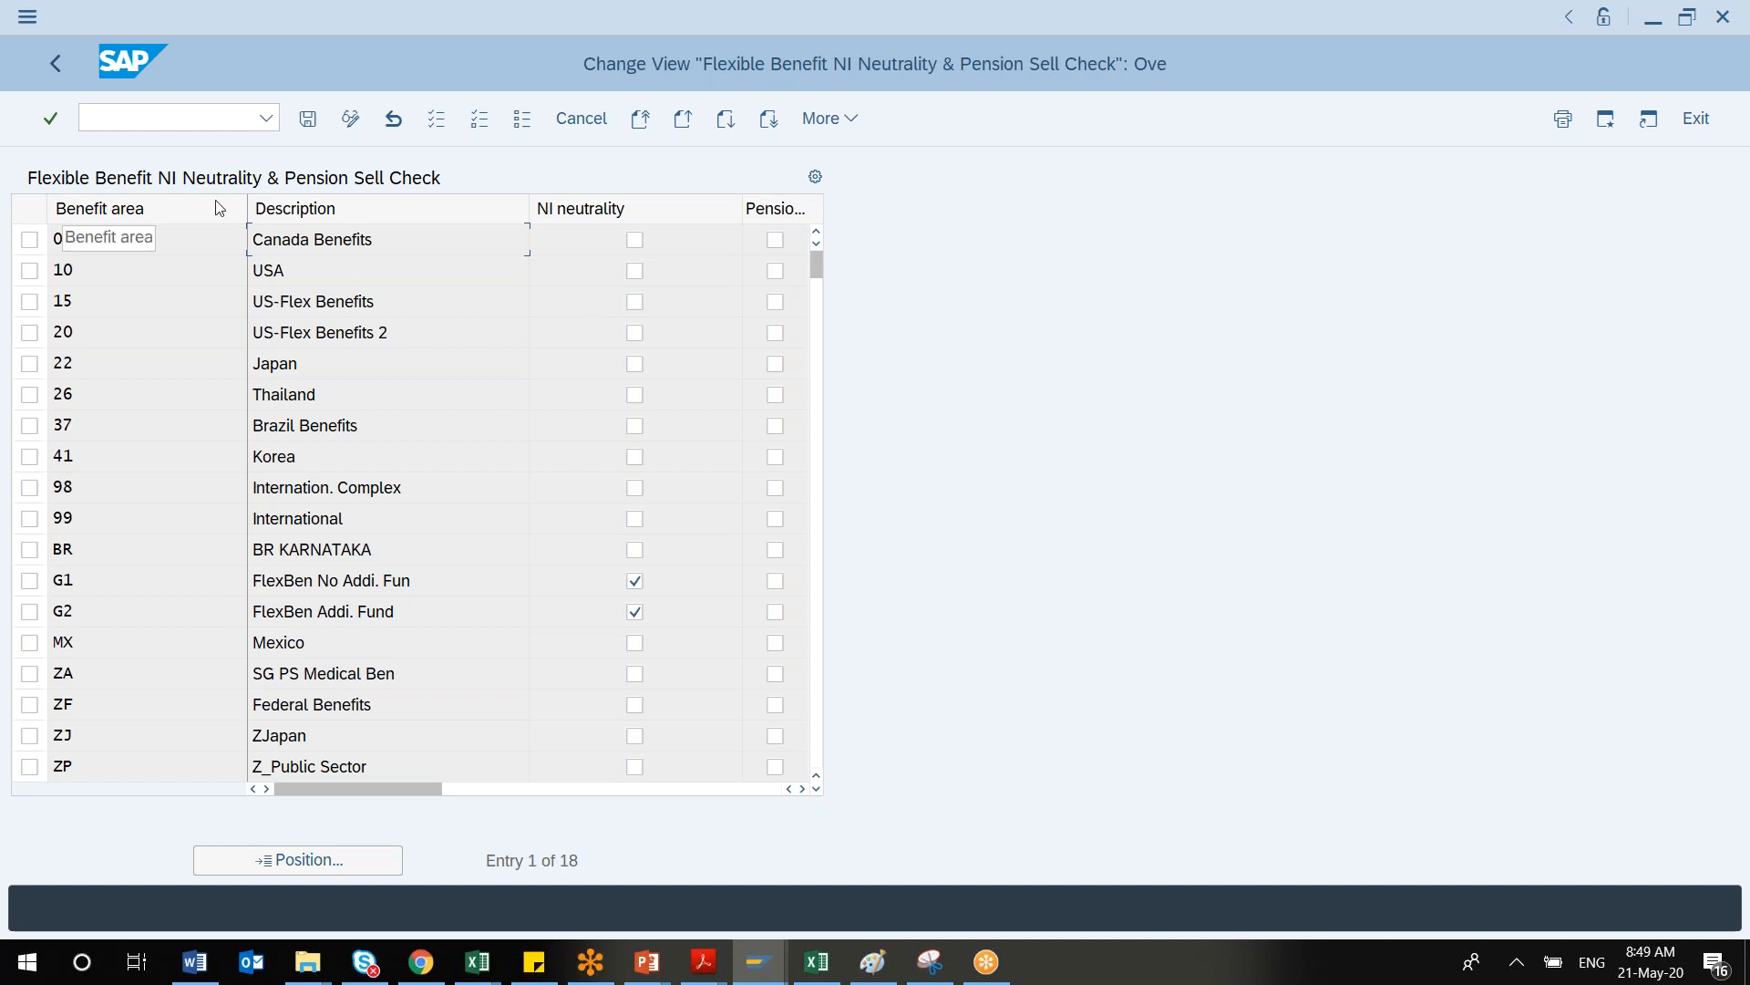
left_click(62, 67)
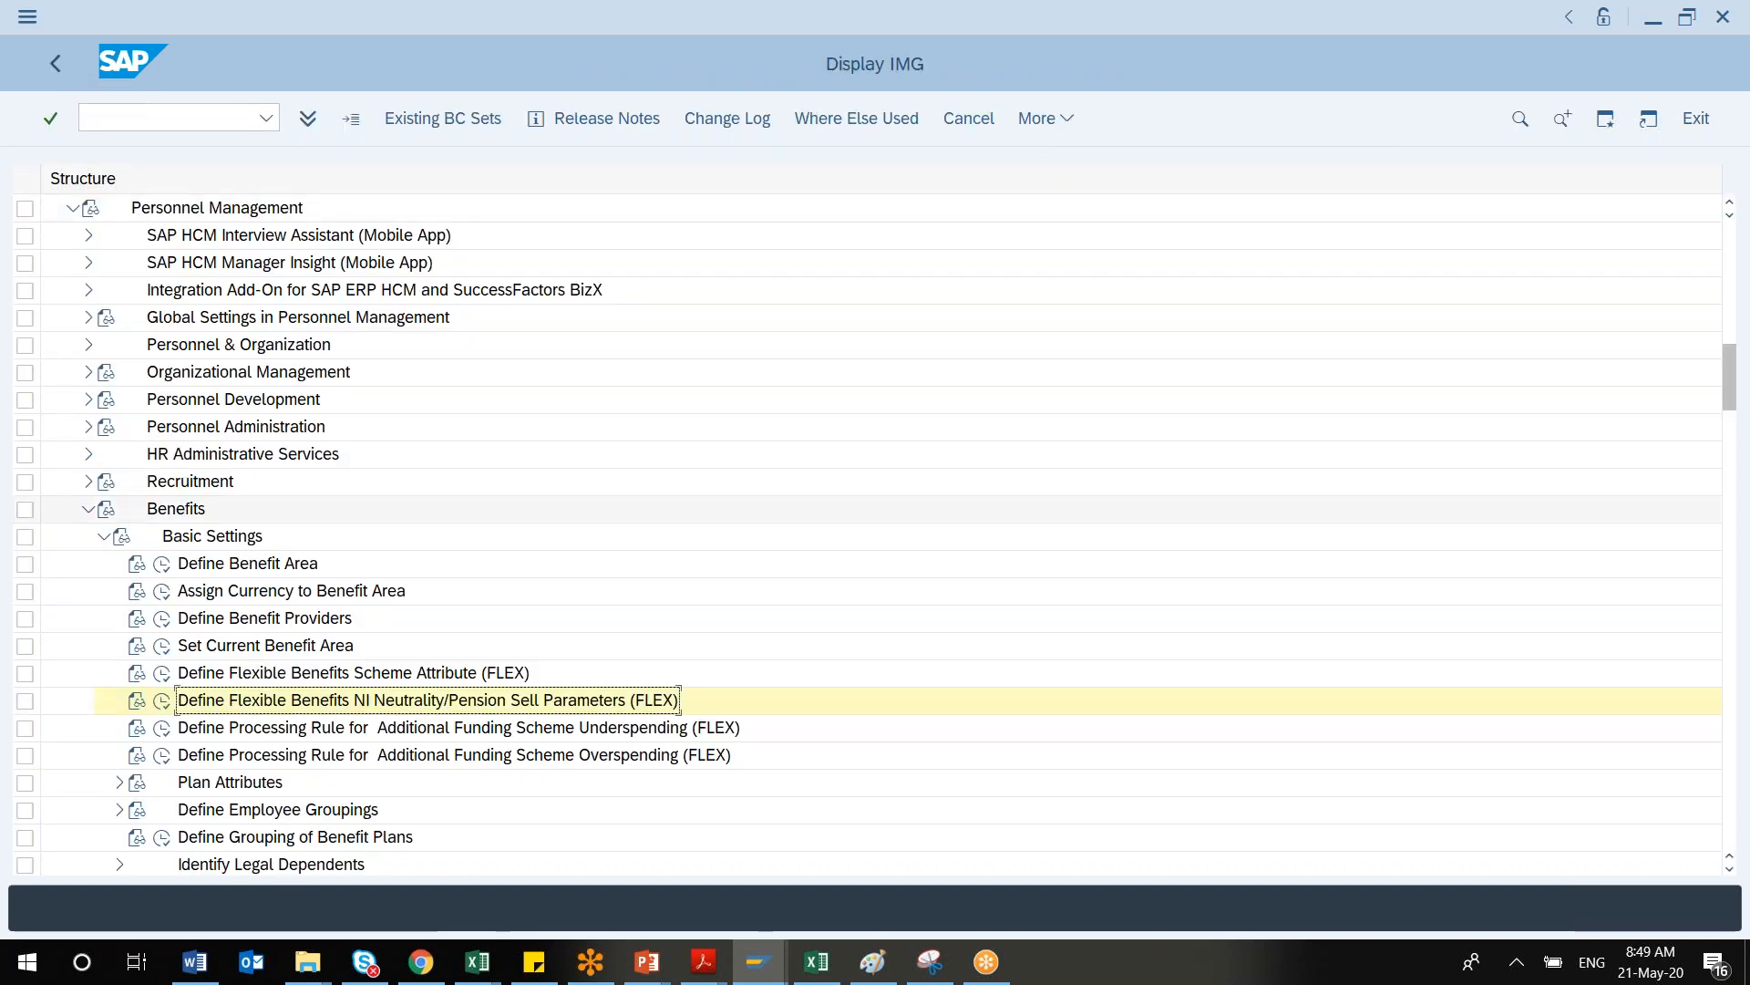
left_click(140, 704)
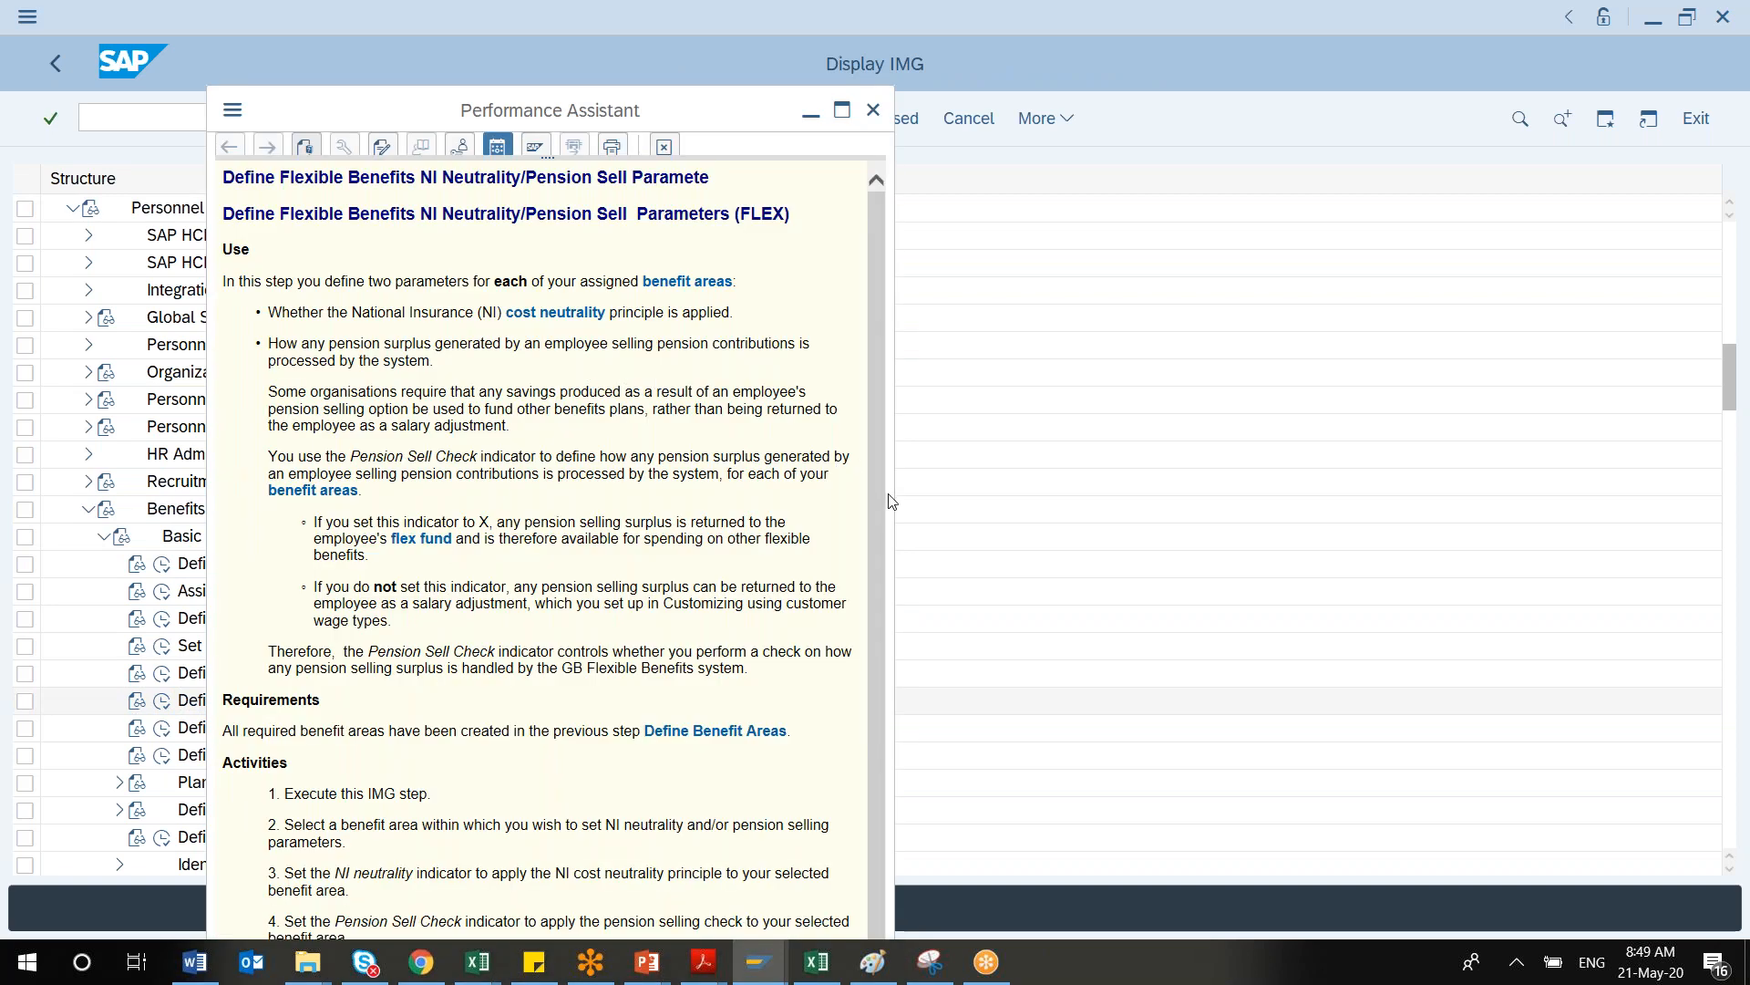
left_click_drag(877, 534, 877, 601)
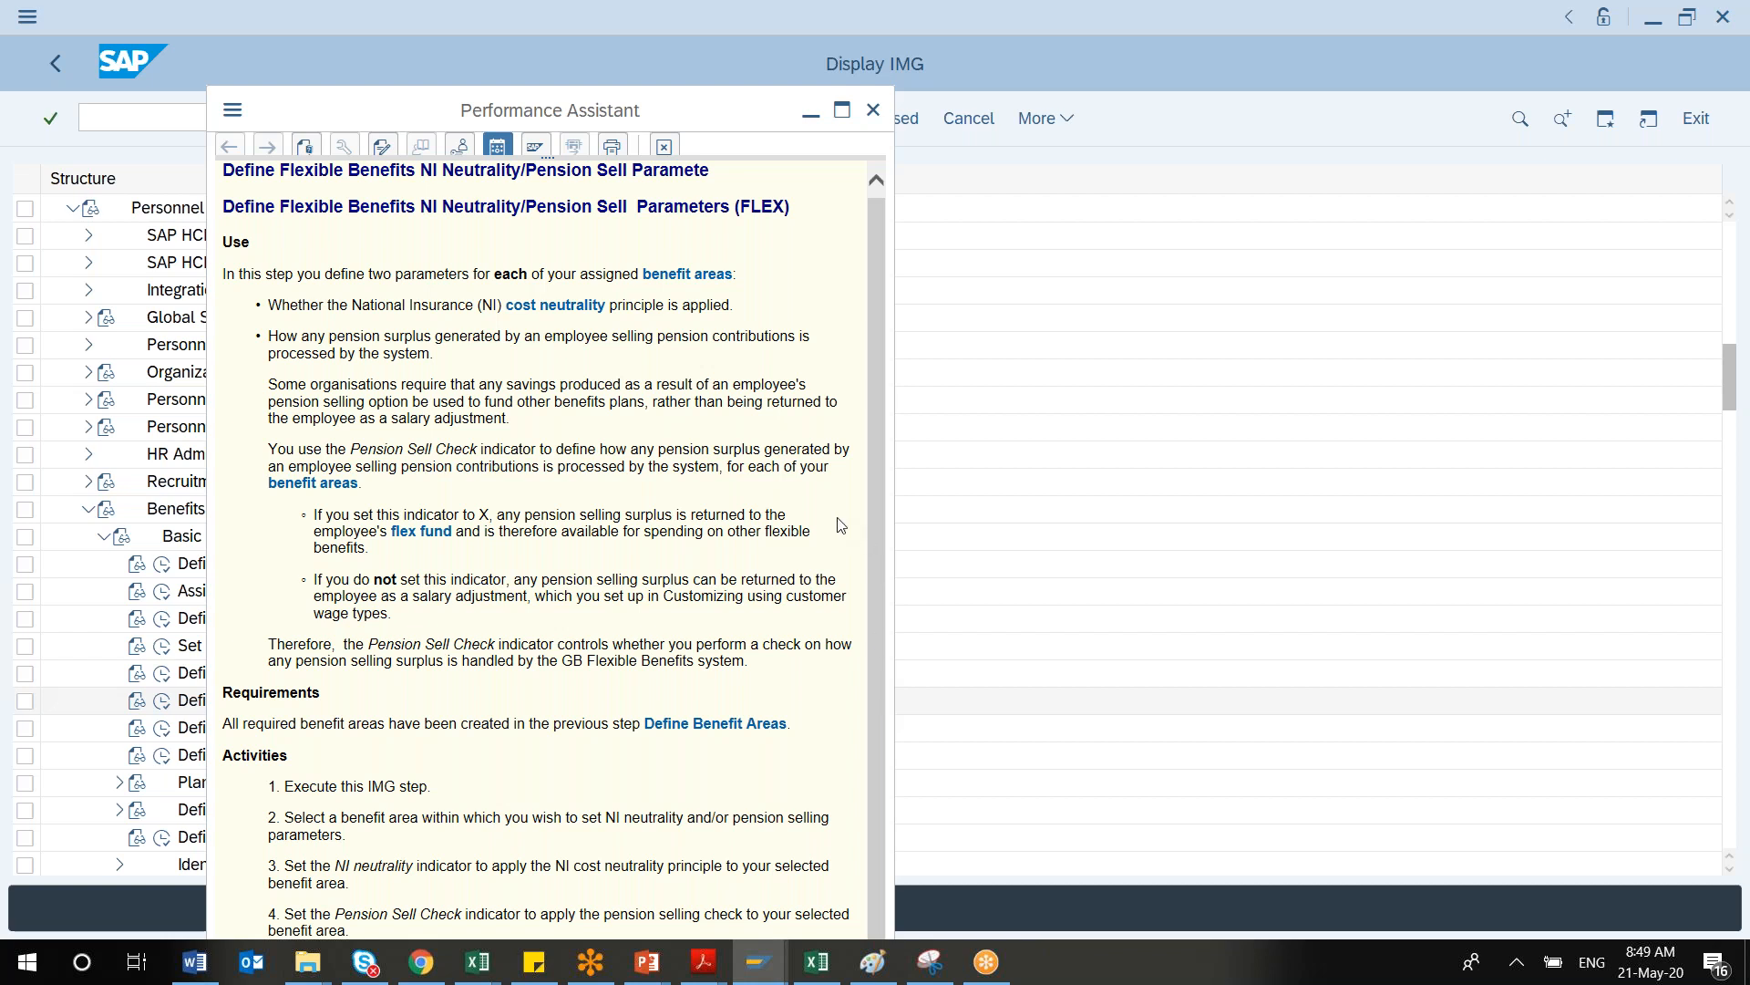
left_click(873, 109)
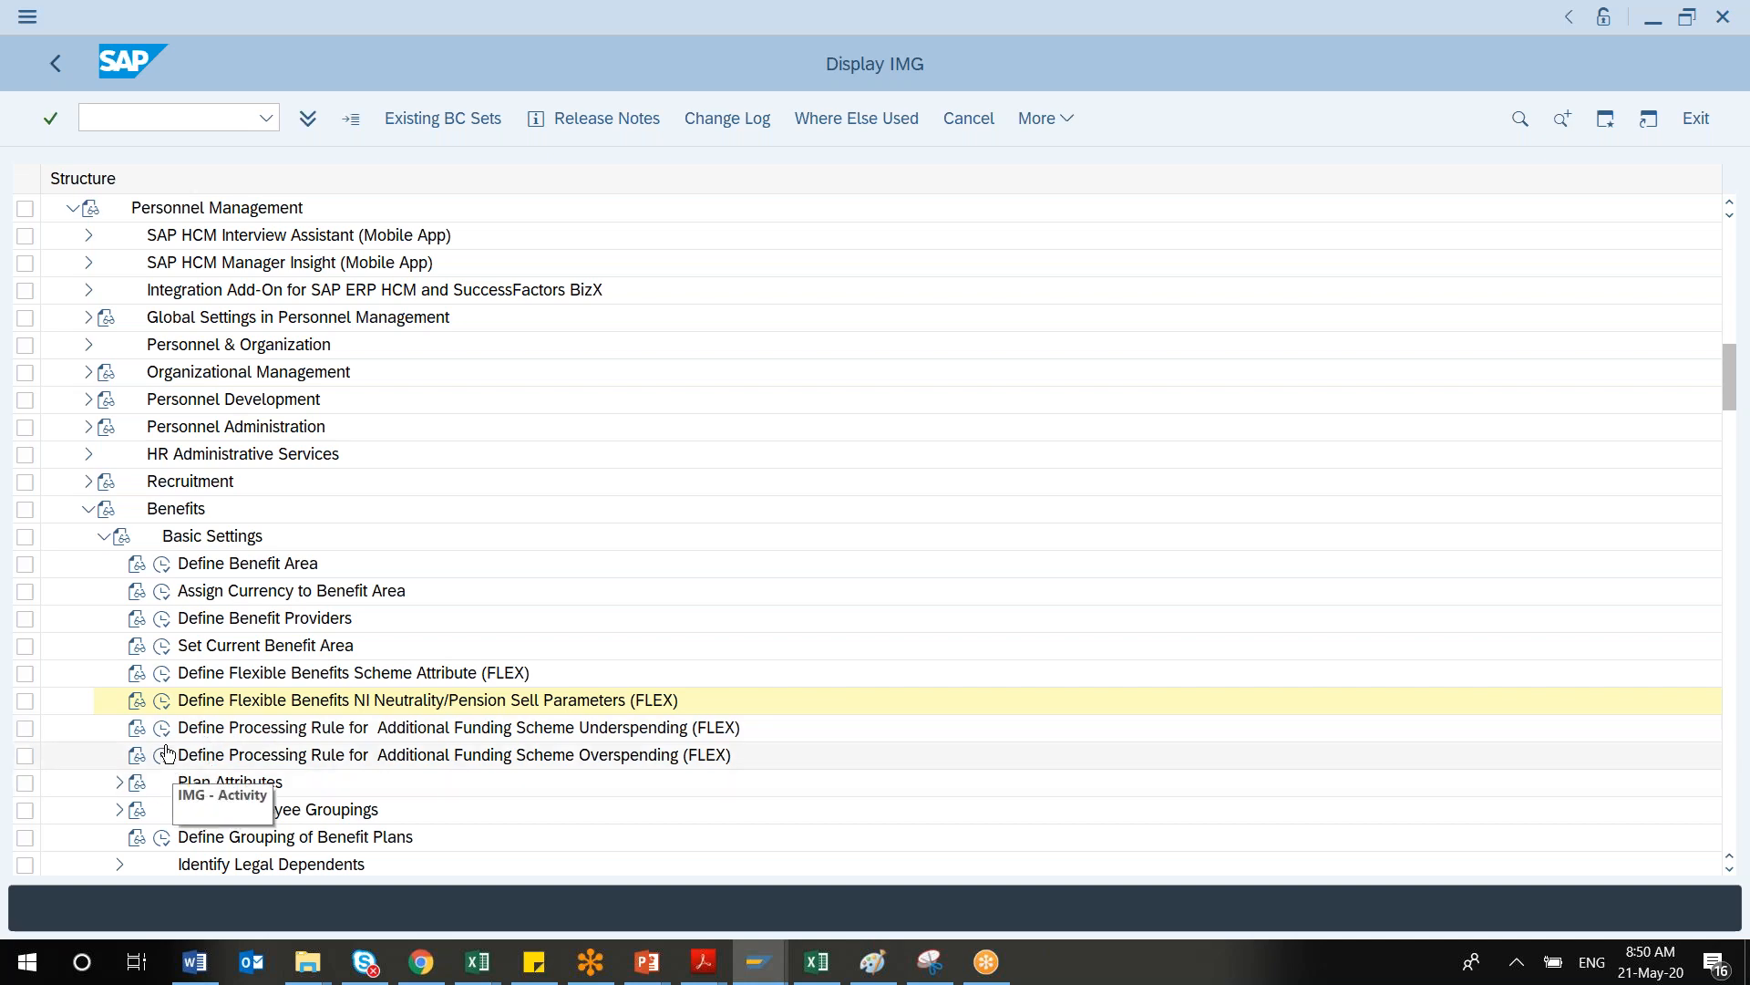
View the Additional Funding Scheme Underspending (FLEX) processing rules for benefit area 15, and return to the IMG
left_click(163, 730)
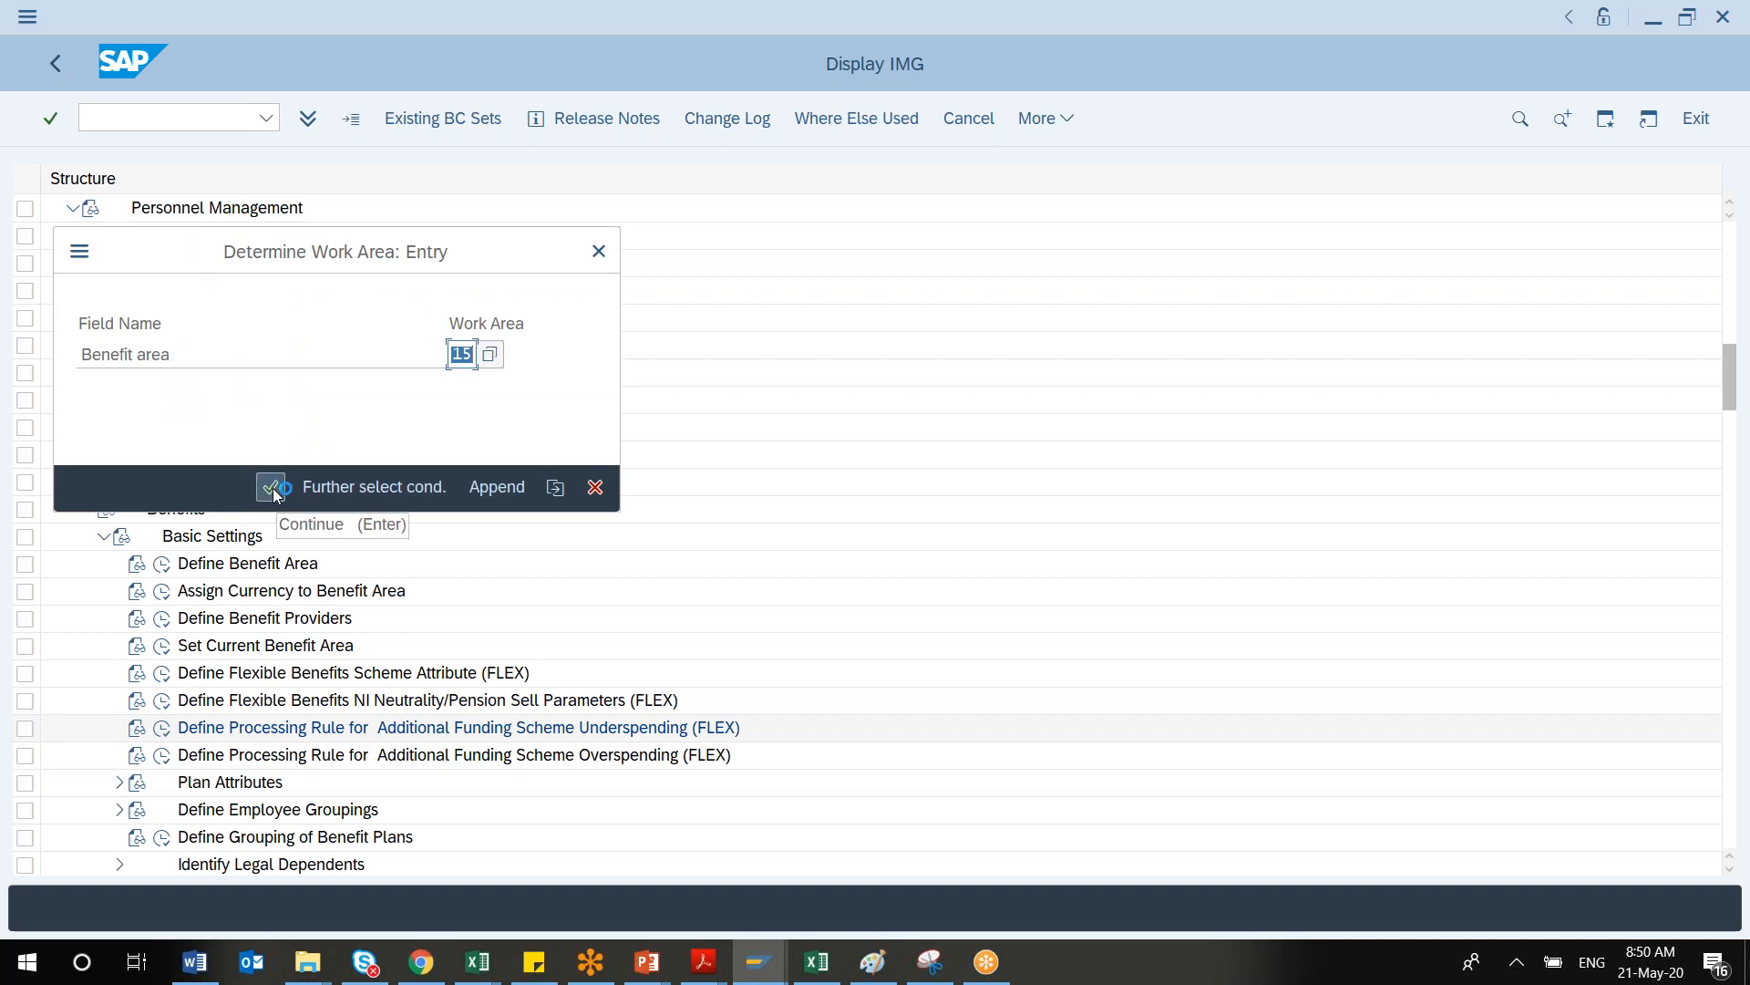
left_click(269, 490)
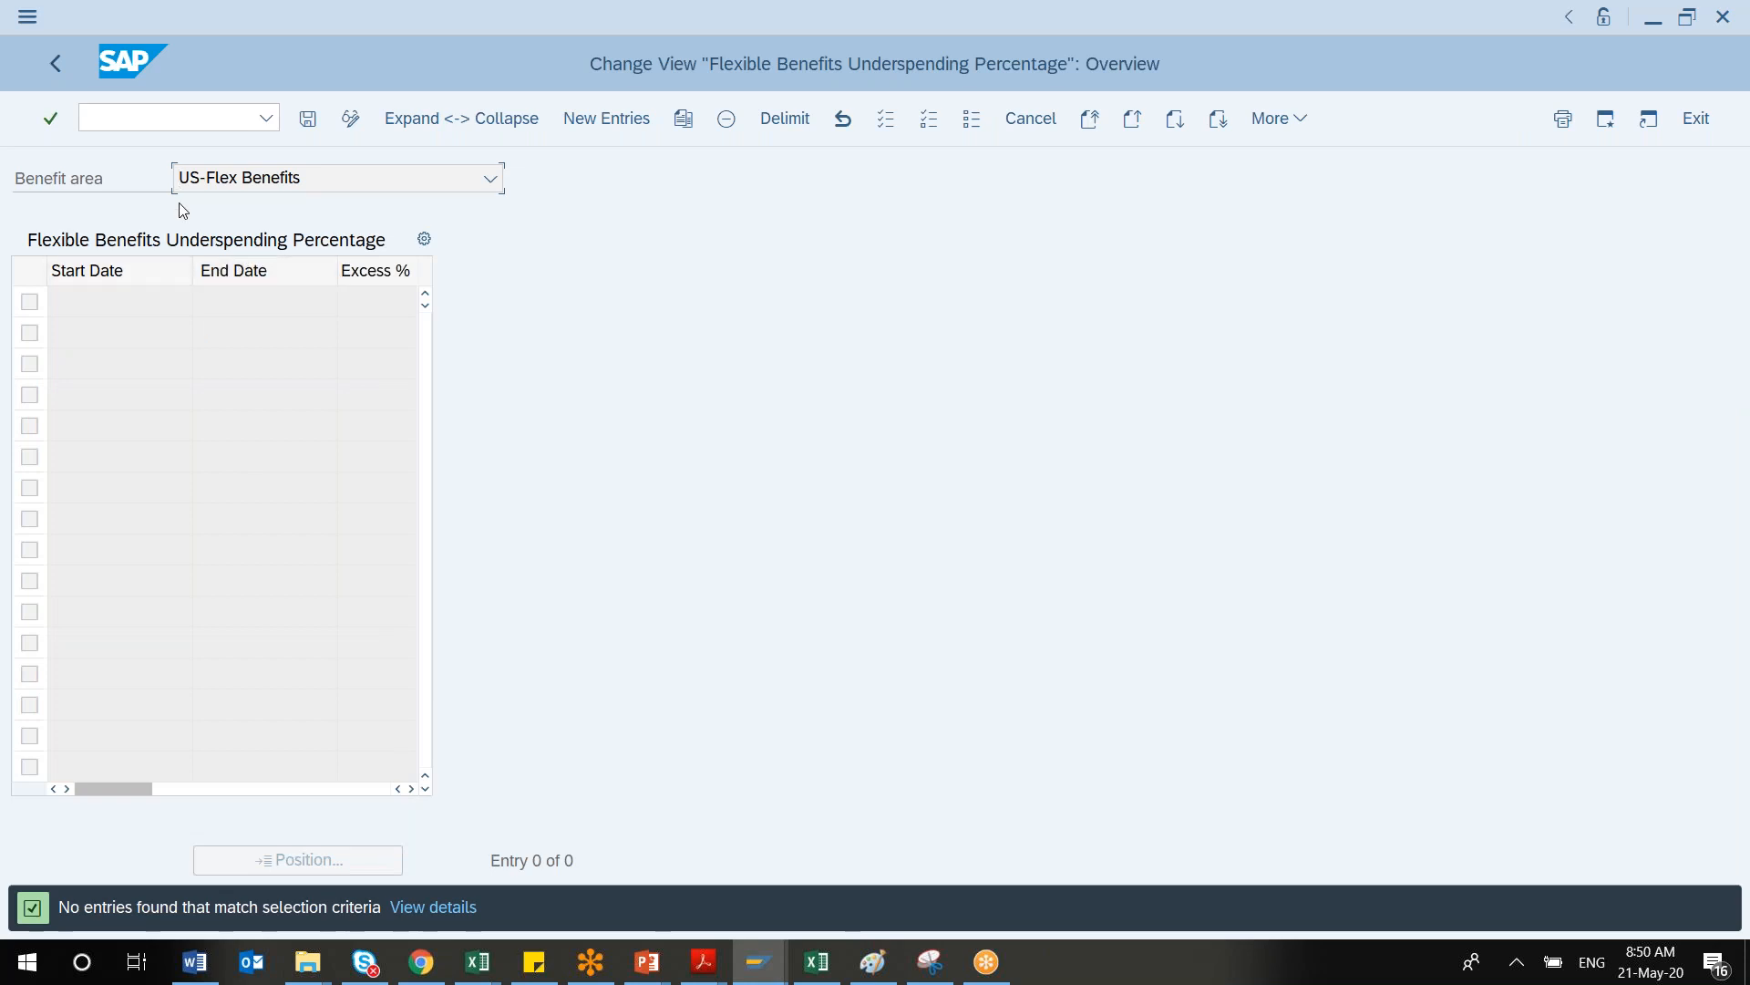
left_click(71, 62)
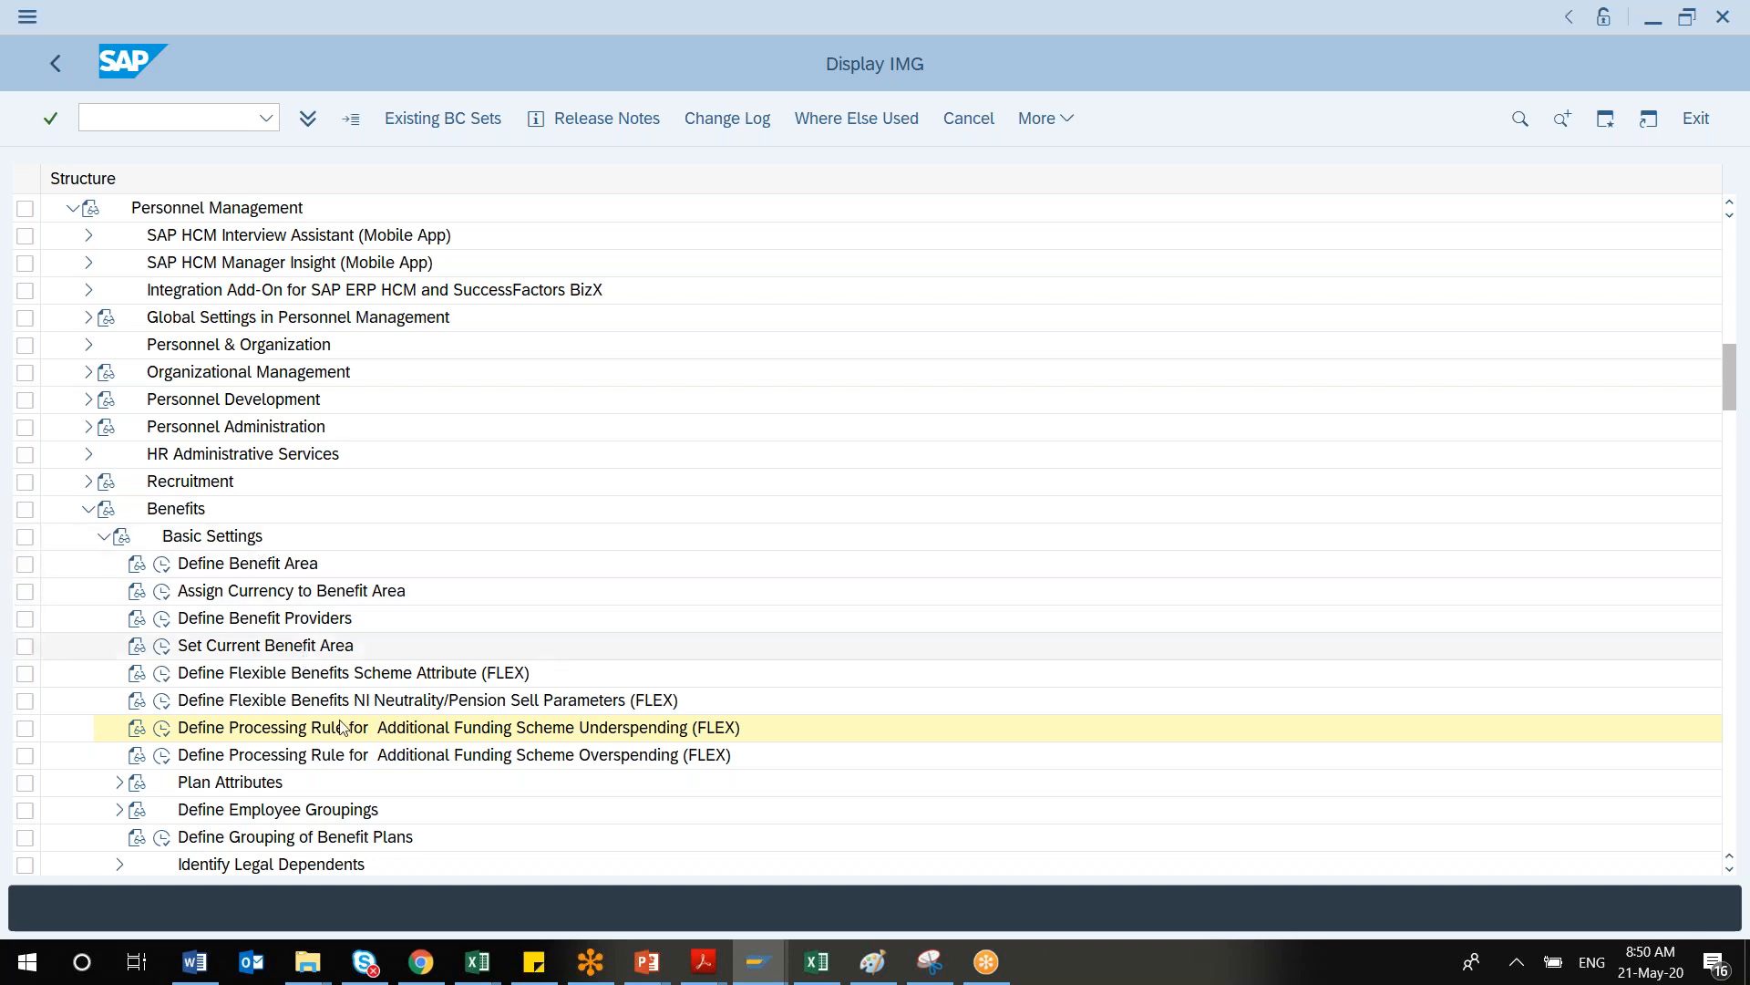
Expand Plan Attributes to view its activities, and collapse Basic Settings under Benefits
left_click(119, 782)
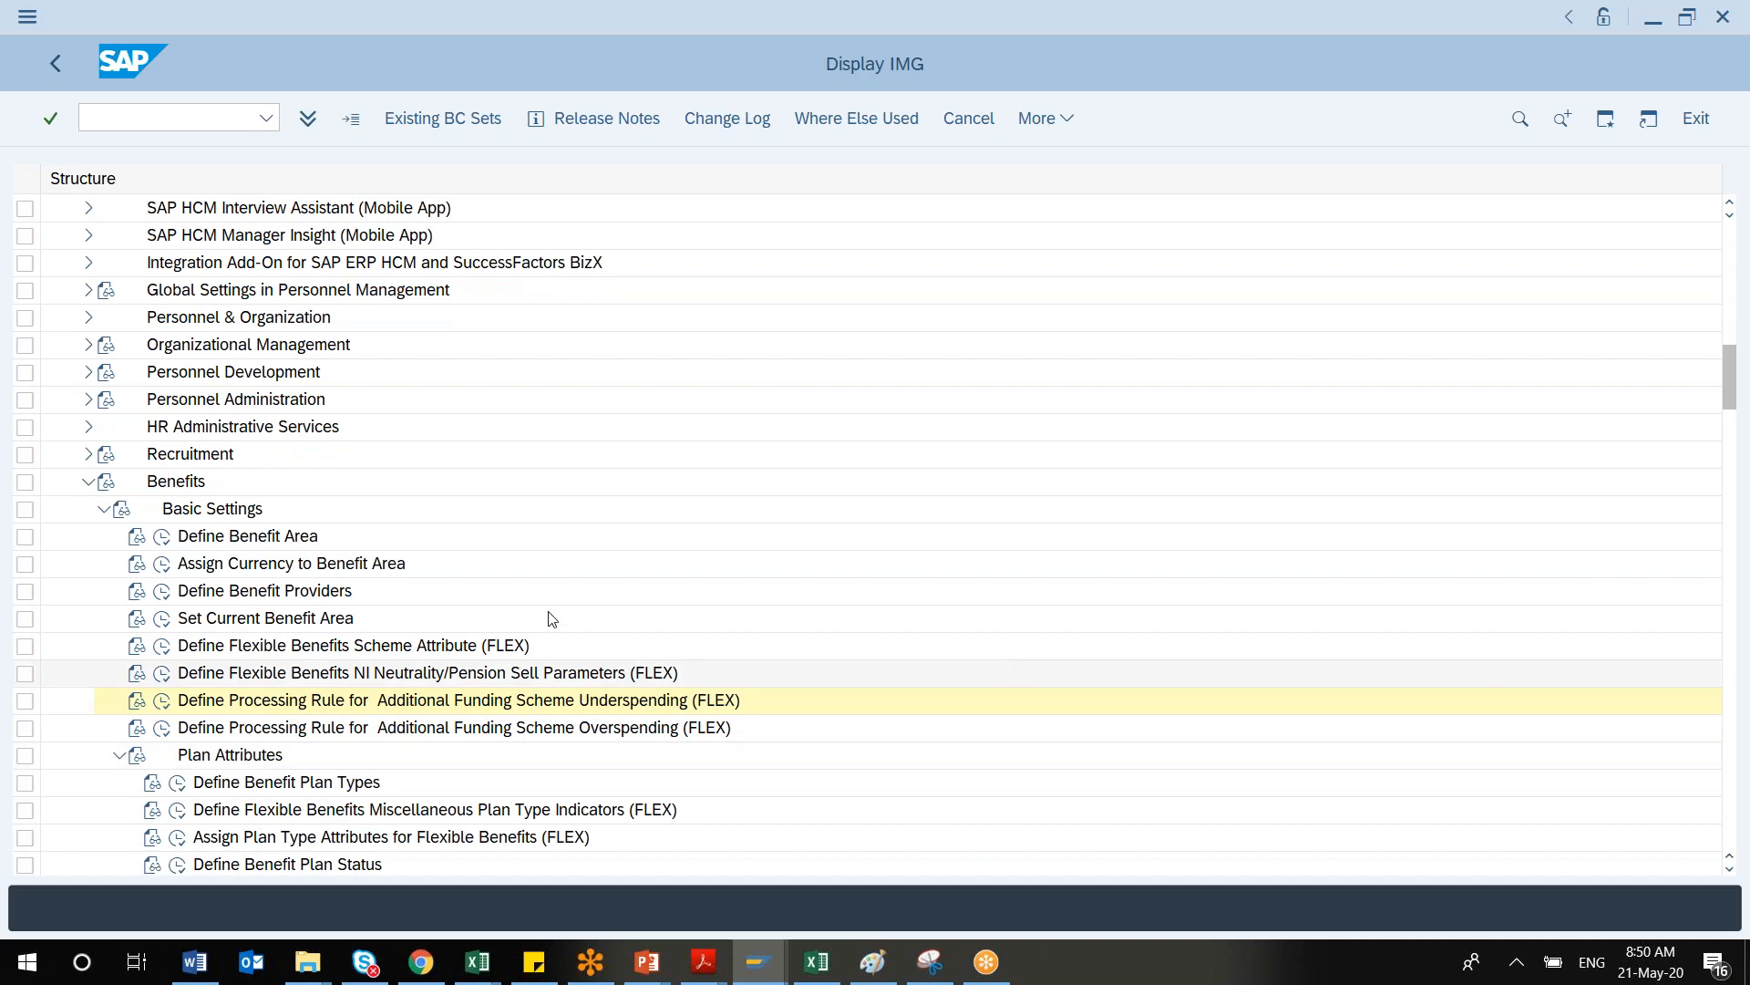
left_click(104, 509)
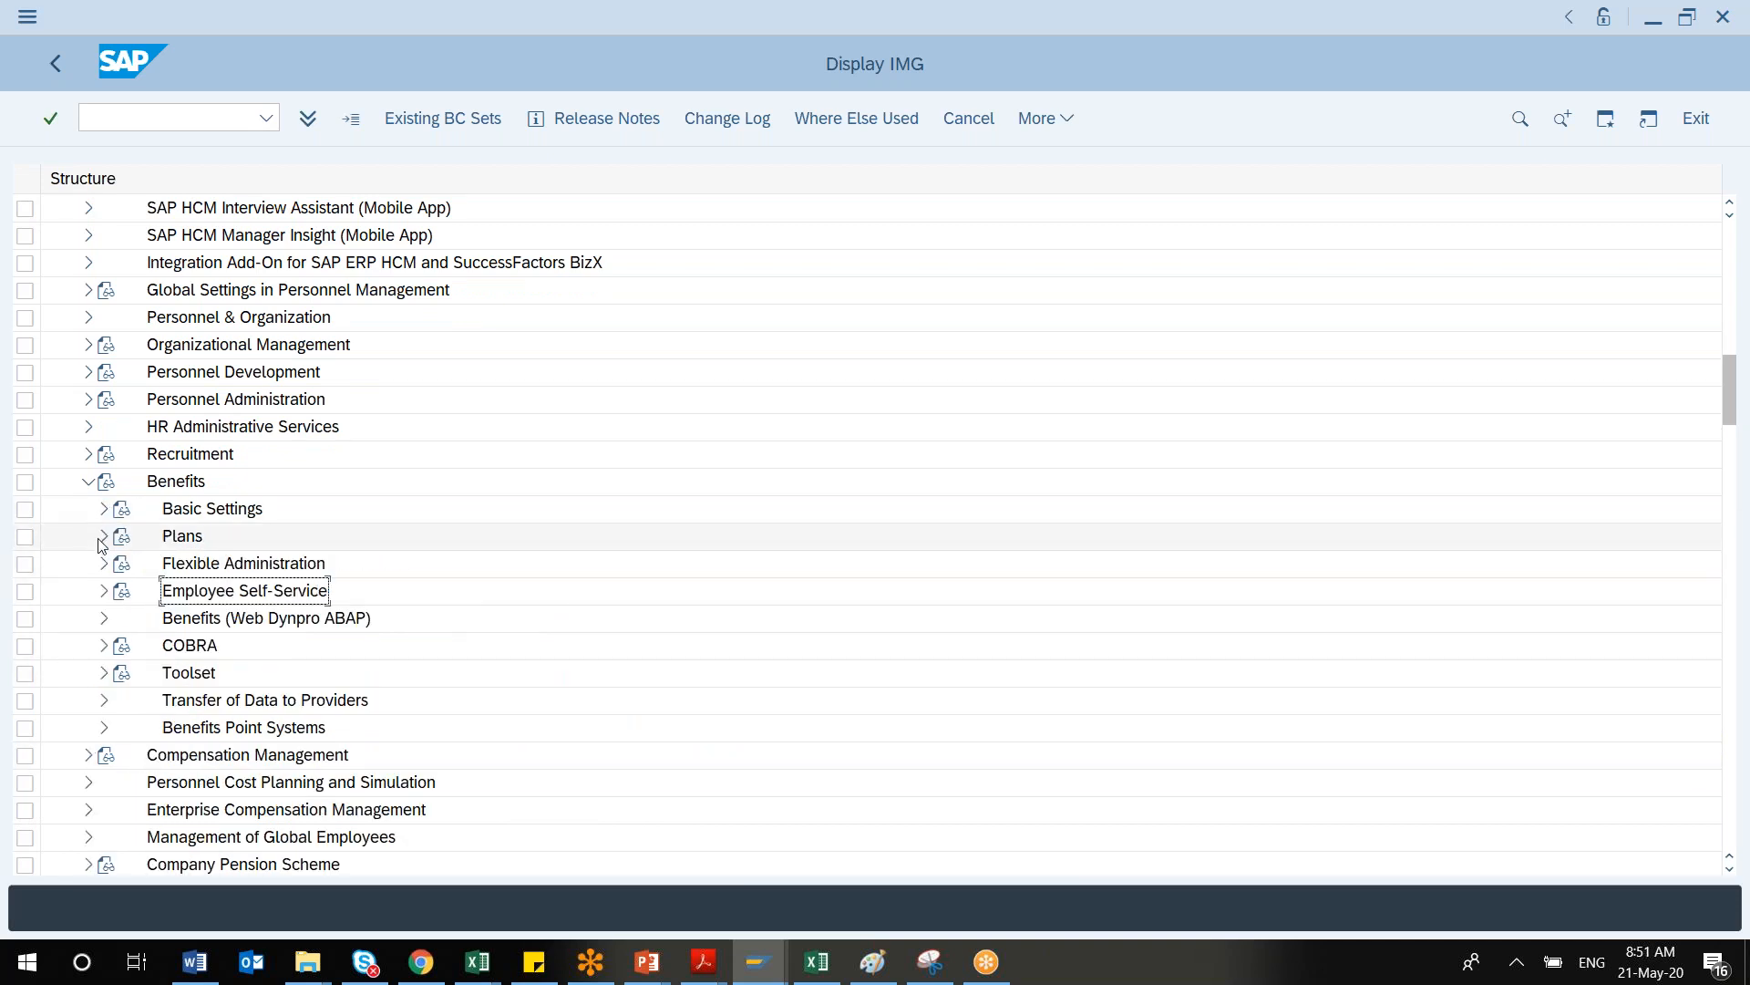
Expand Plans and Health Plans, review the first Define Health Plan General Data activity for benefit area 15, and return to the IMG
left_click(103, 538)
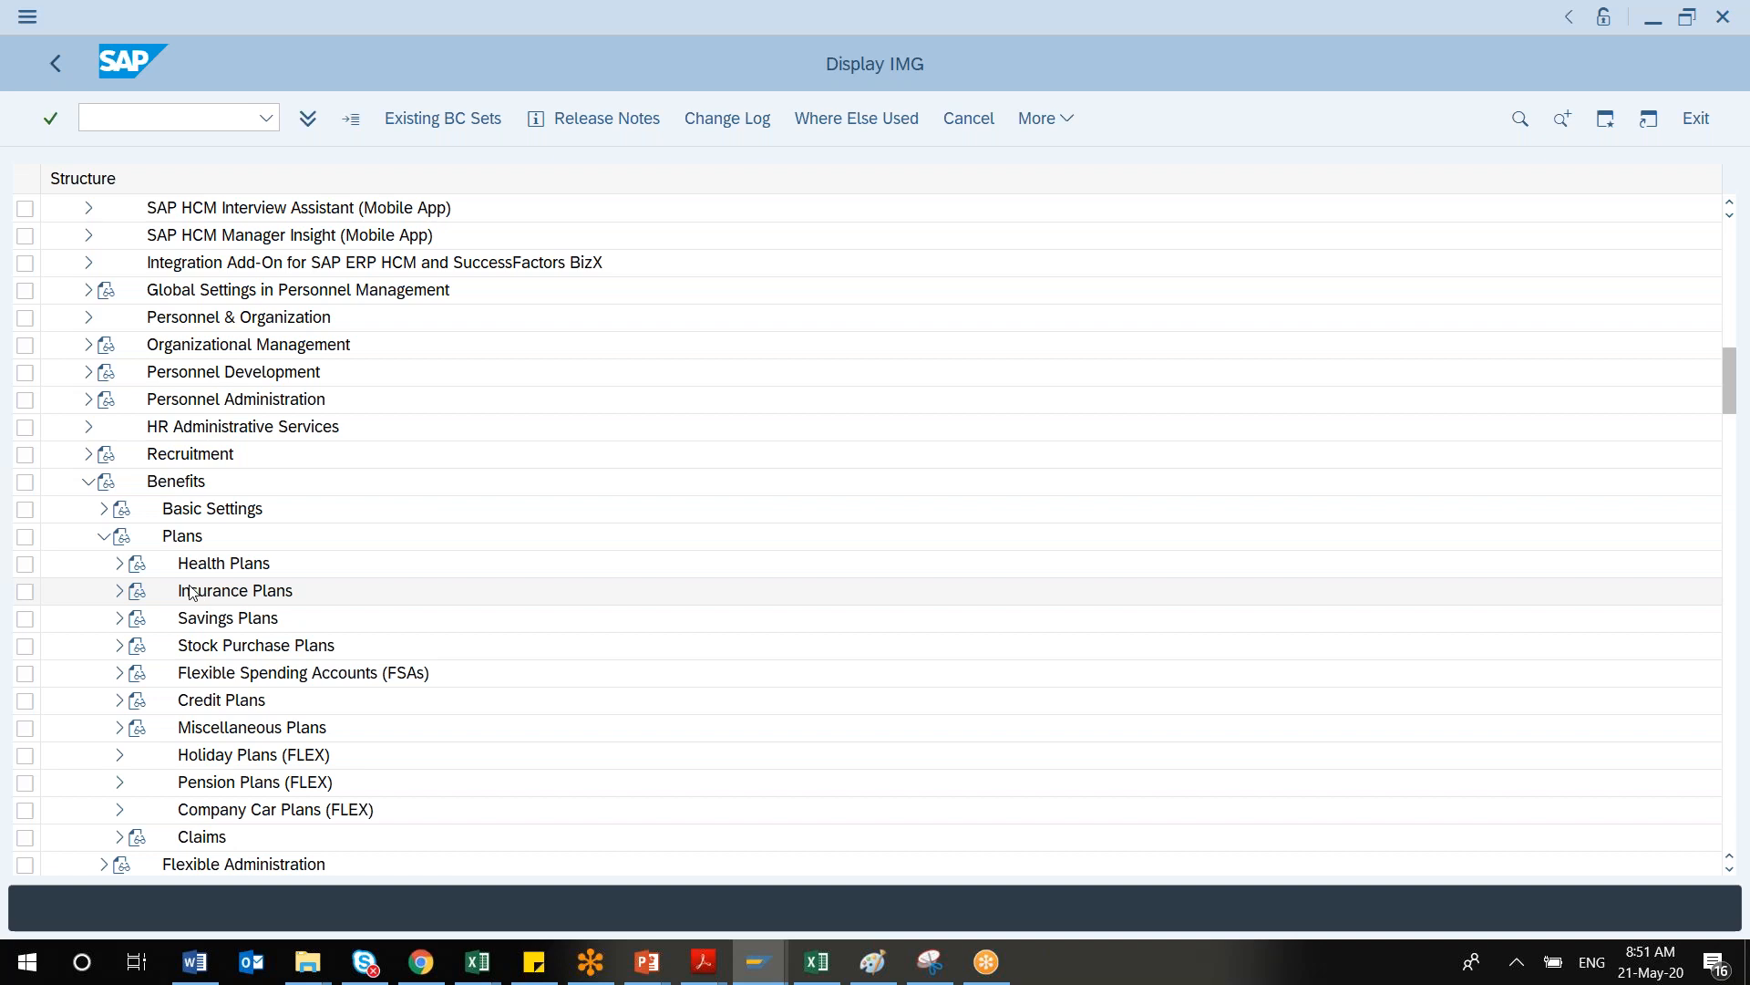
left_click(117, 565)
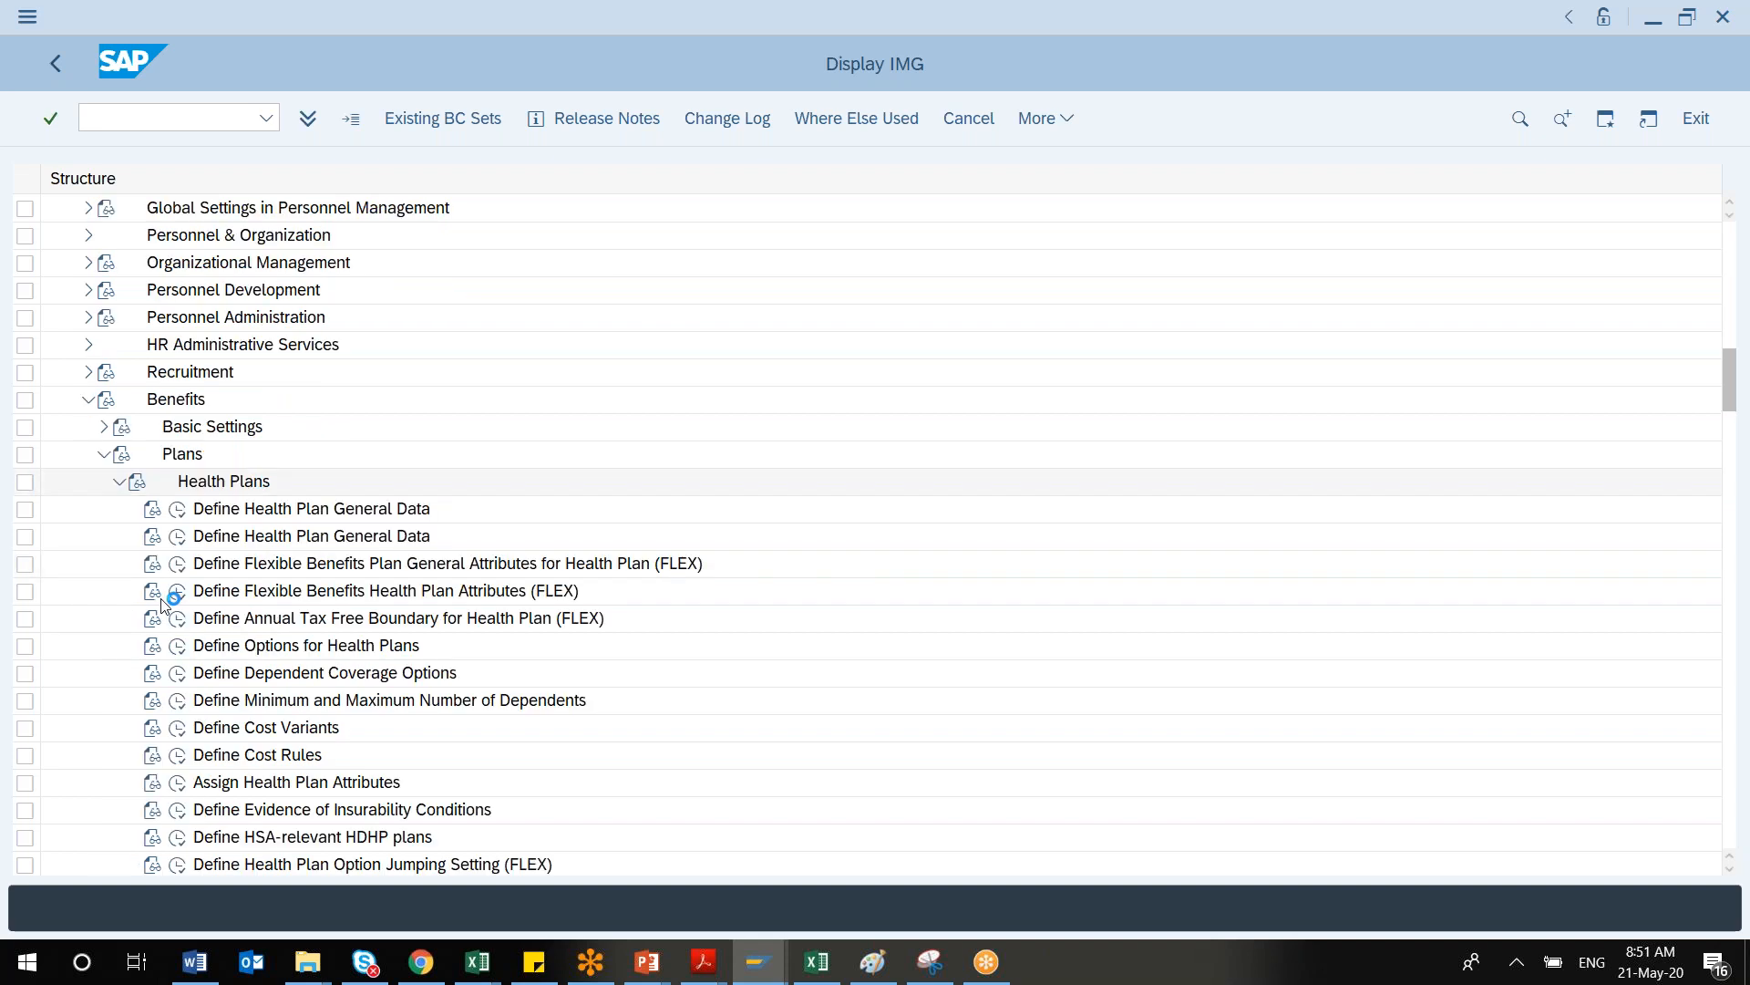
left_click_drag(1729, 397, 1727, 412)
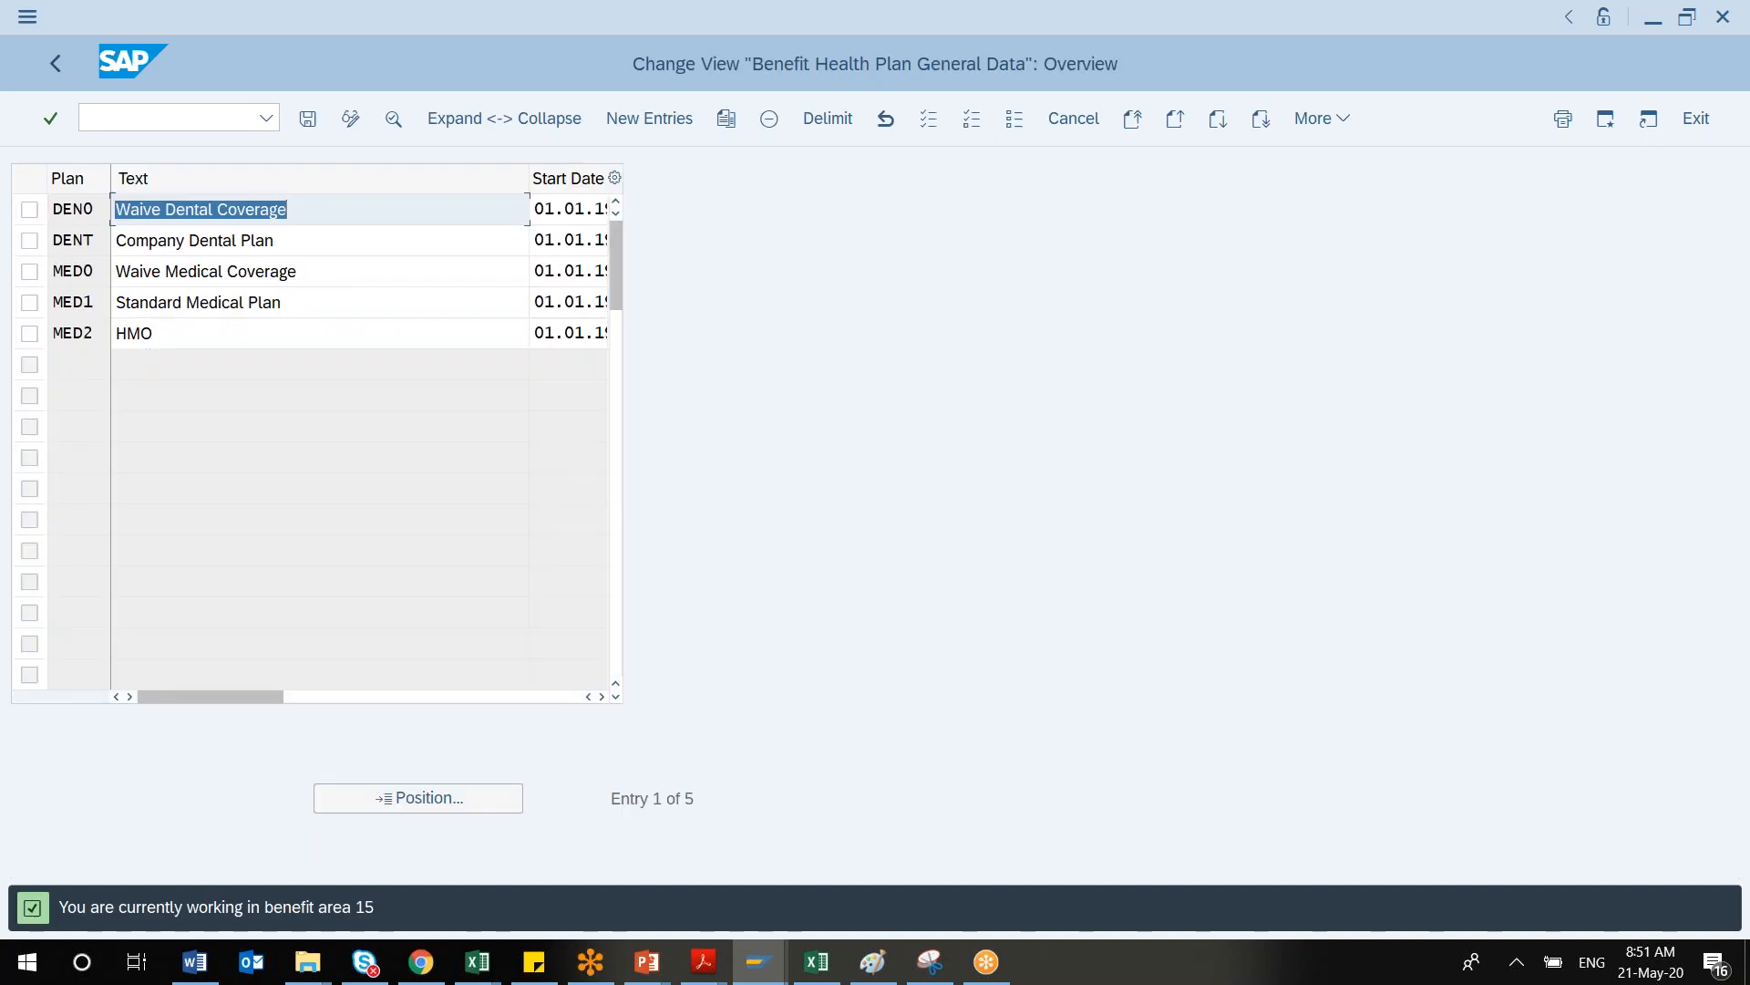
left_click(219, 338)
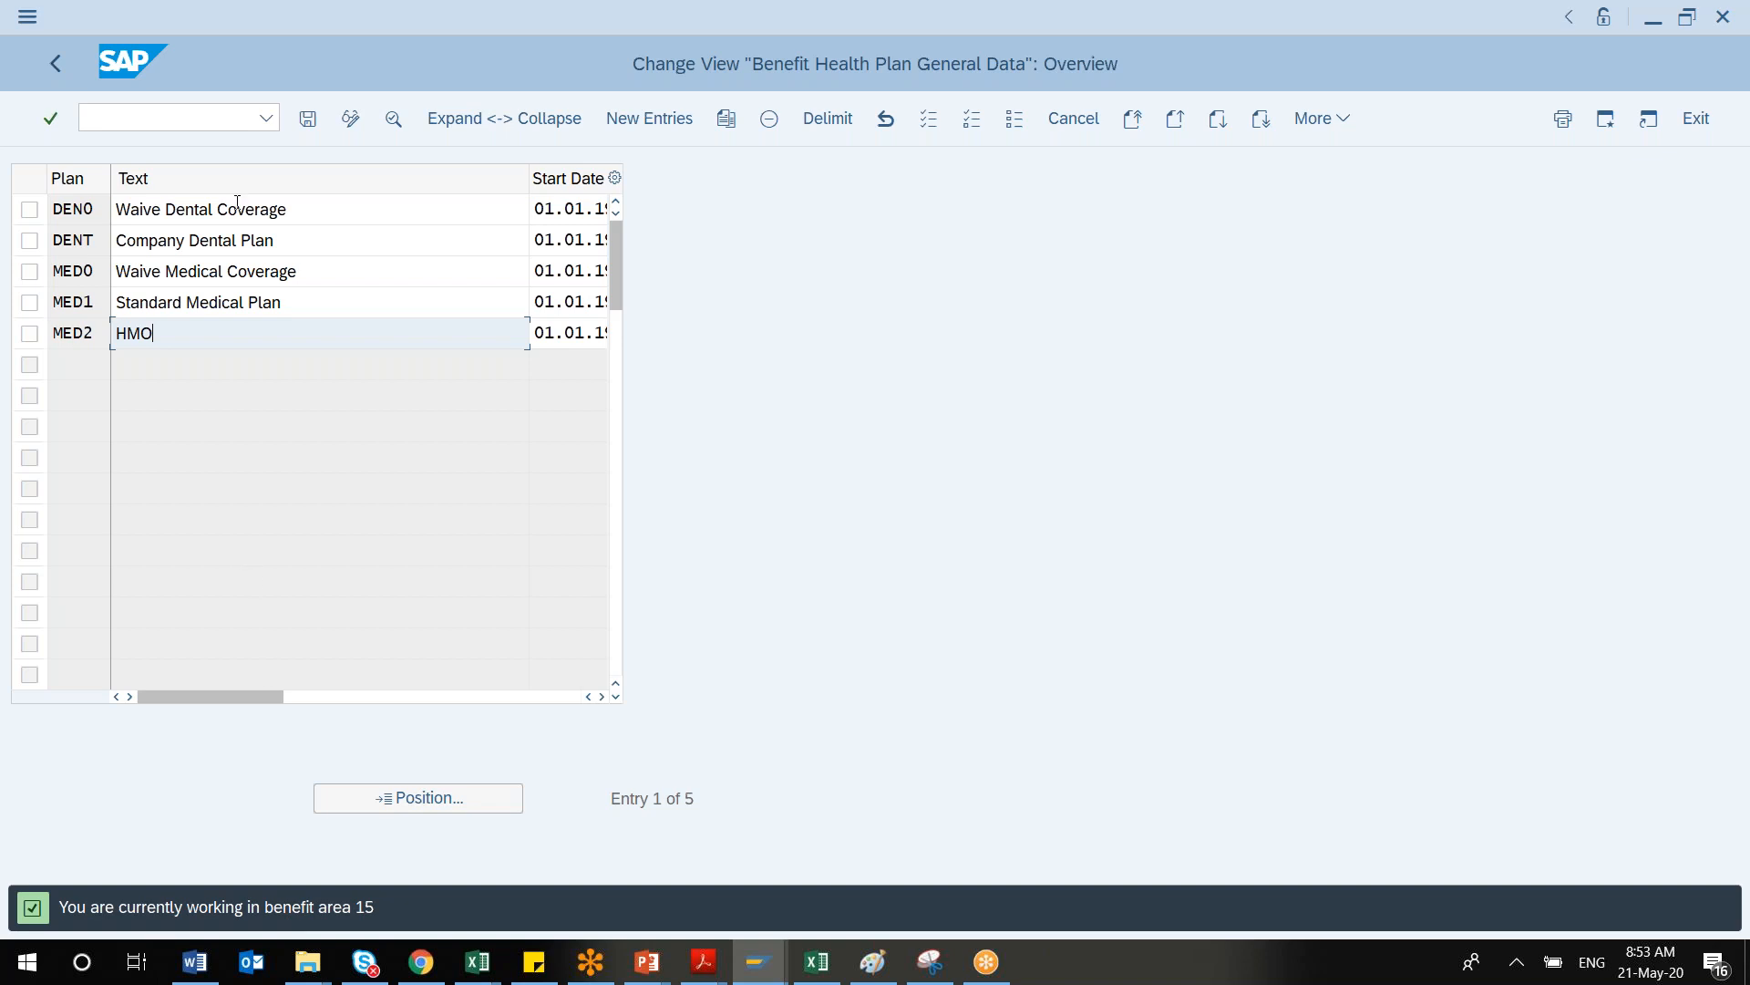
left_click(57, 67)
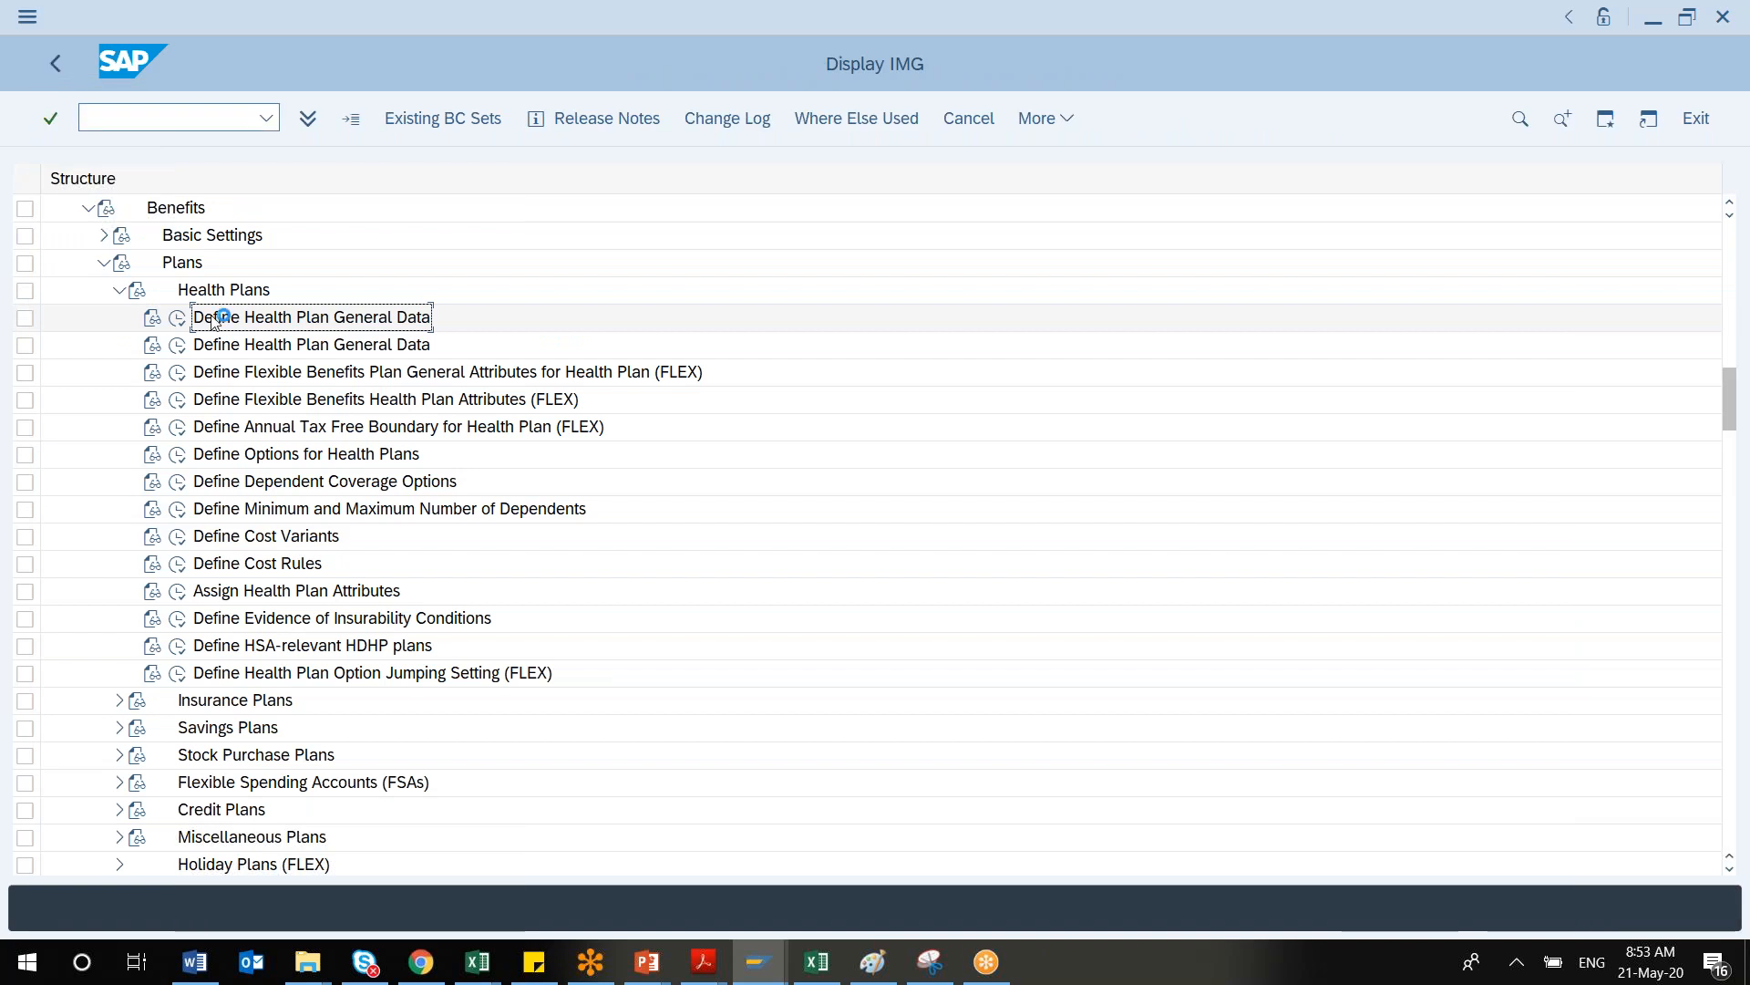
Set the current benefit area to 10 USA under the Benefits Basic Settings
left_click(102, 236)
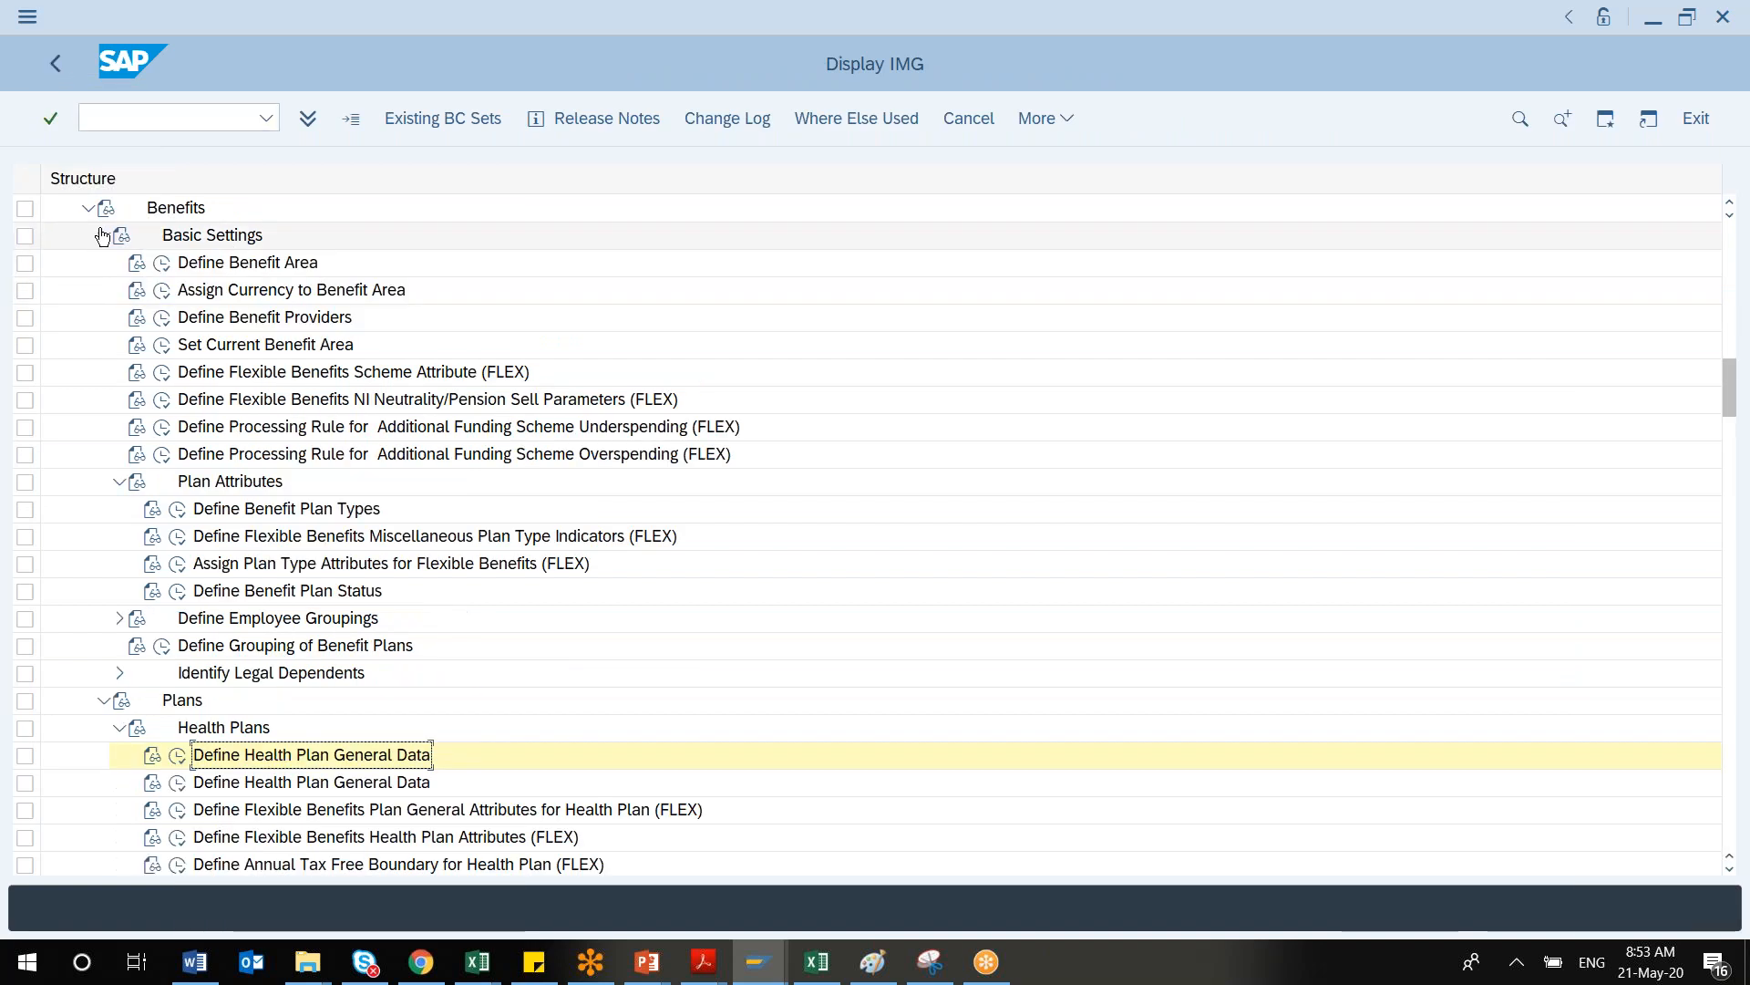
left_click(162, 346)
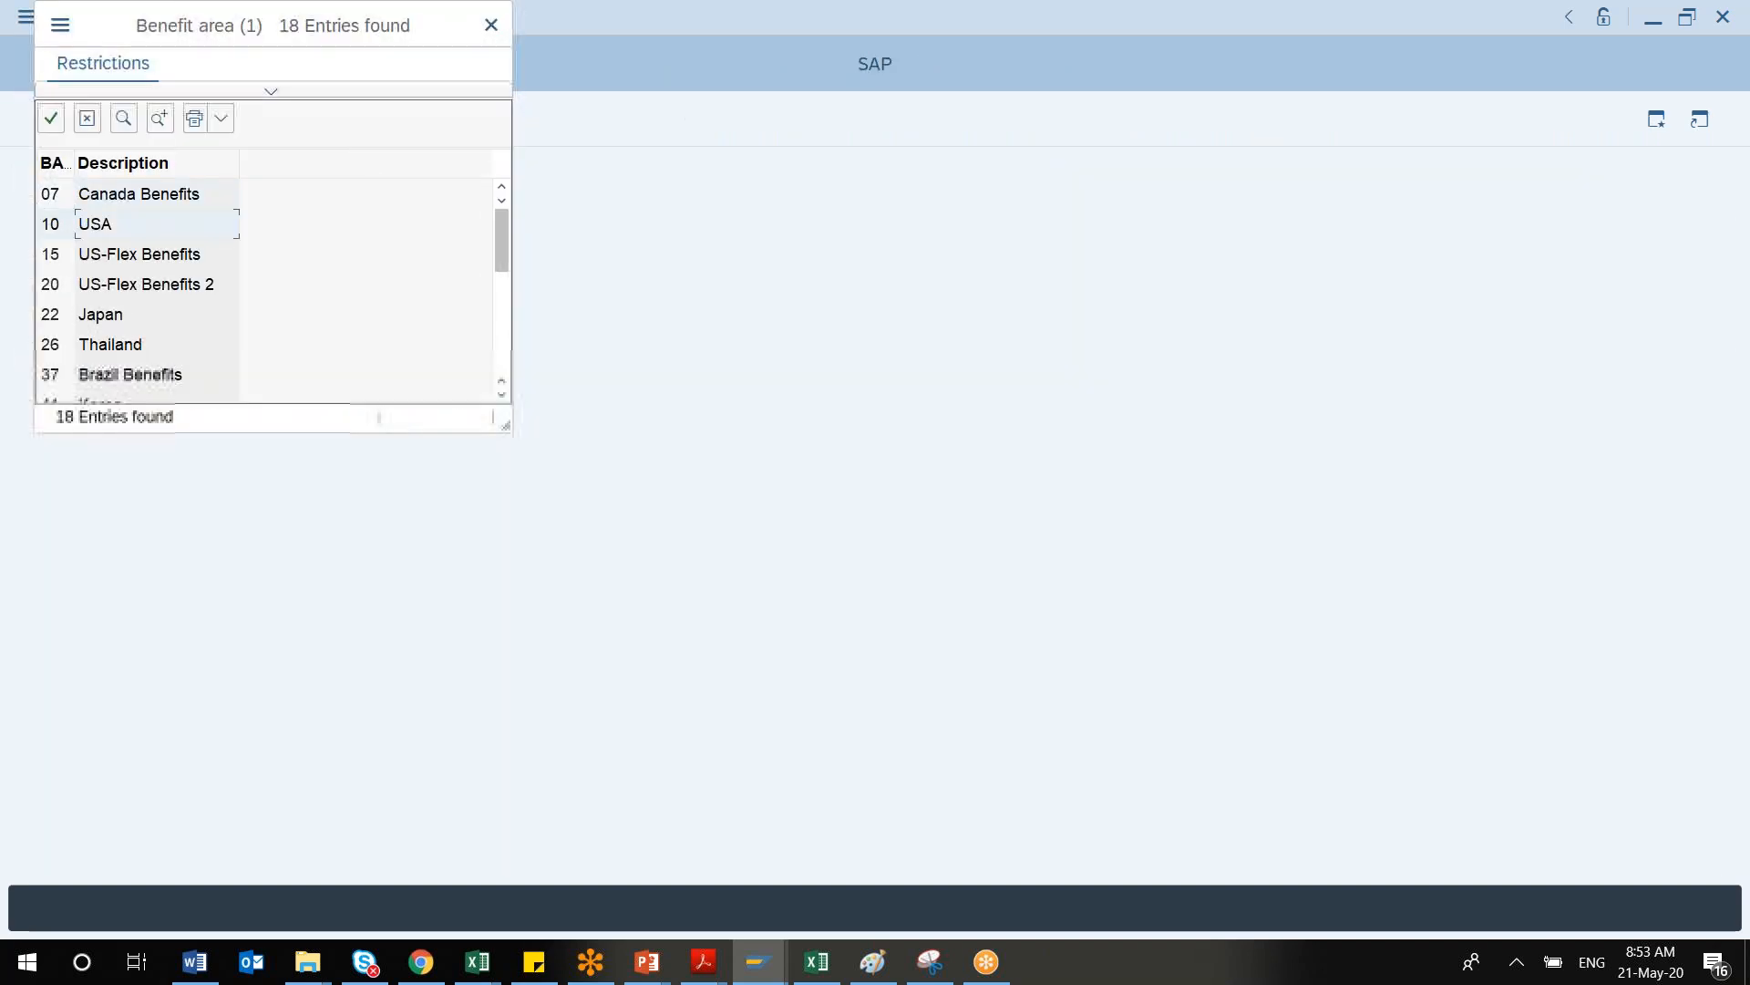
double_click(91, 225)
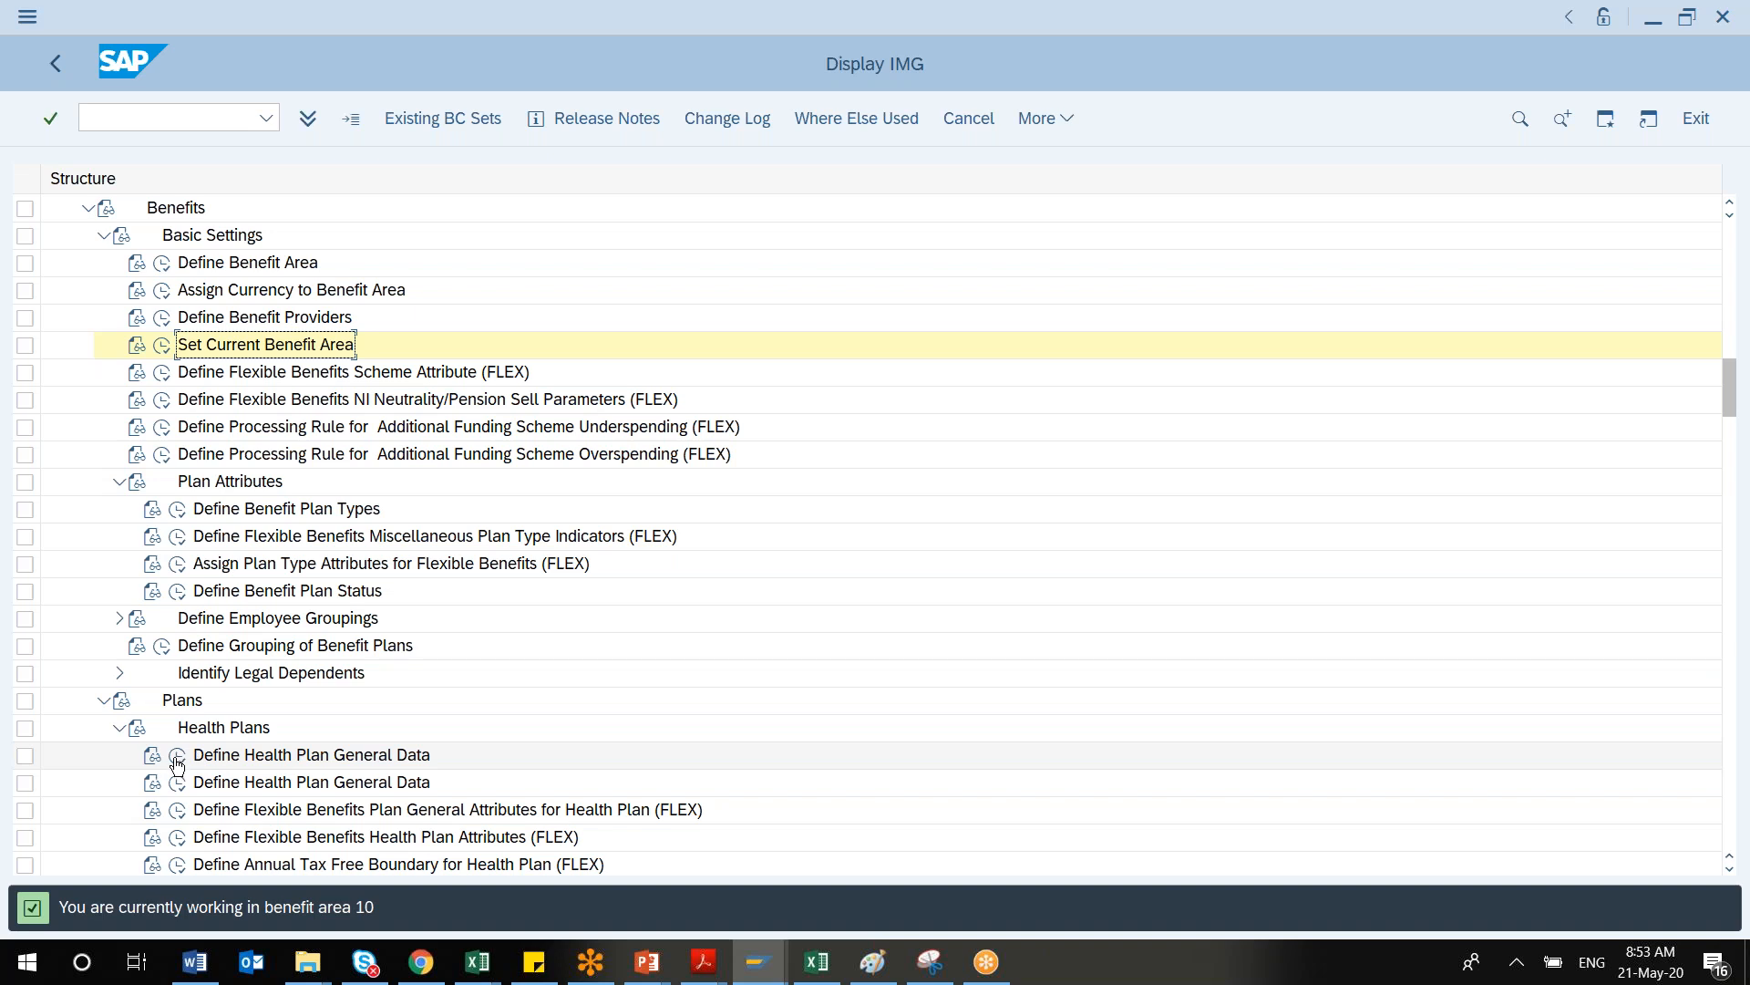
Review the health plans in the first Define Health Plan General Data activity for benefit area 10, and return to the IMG
left_click(177, 757)
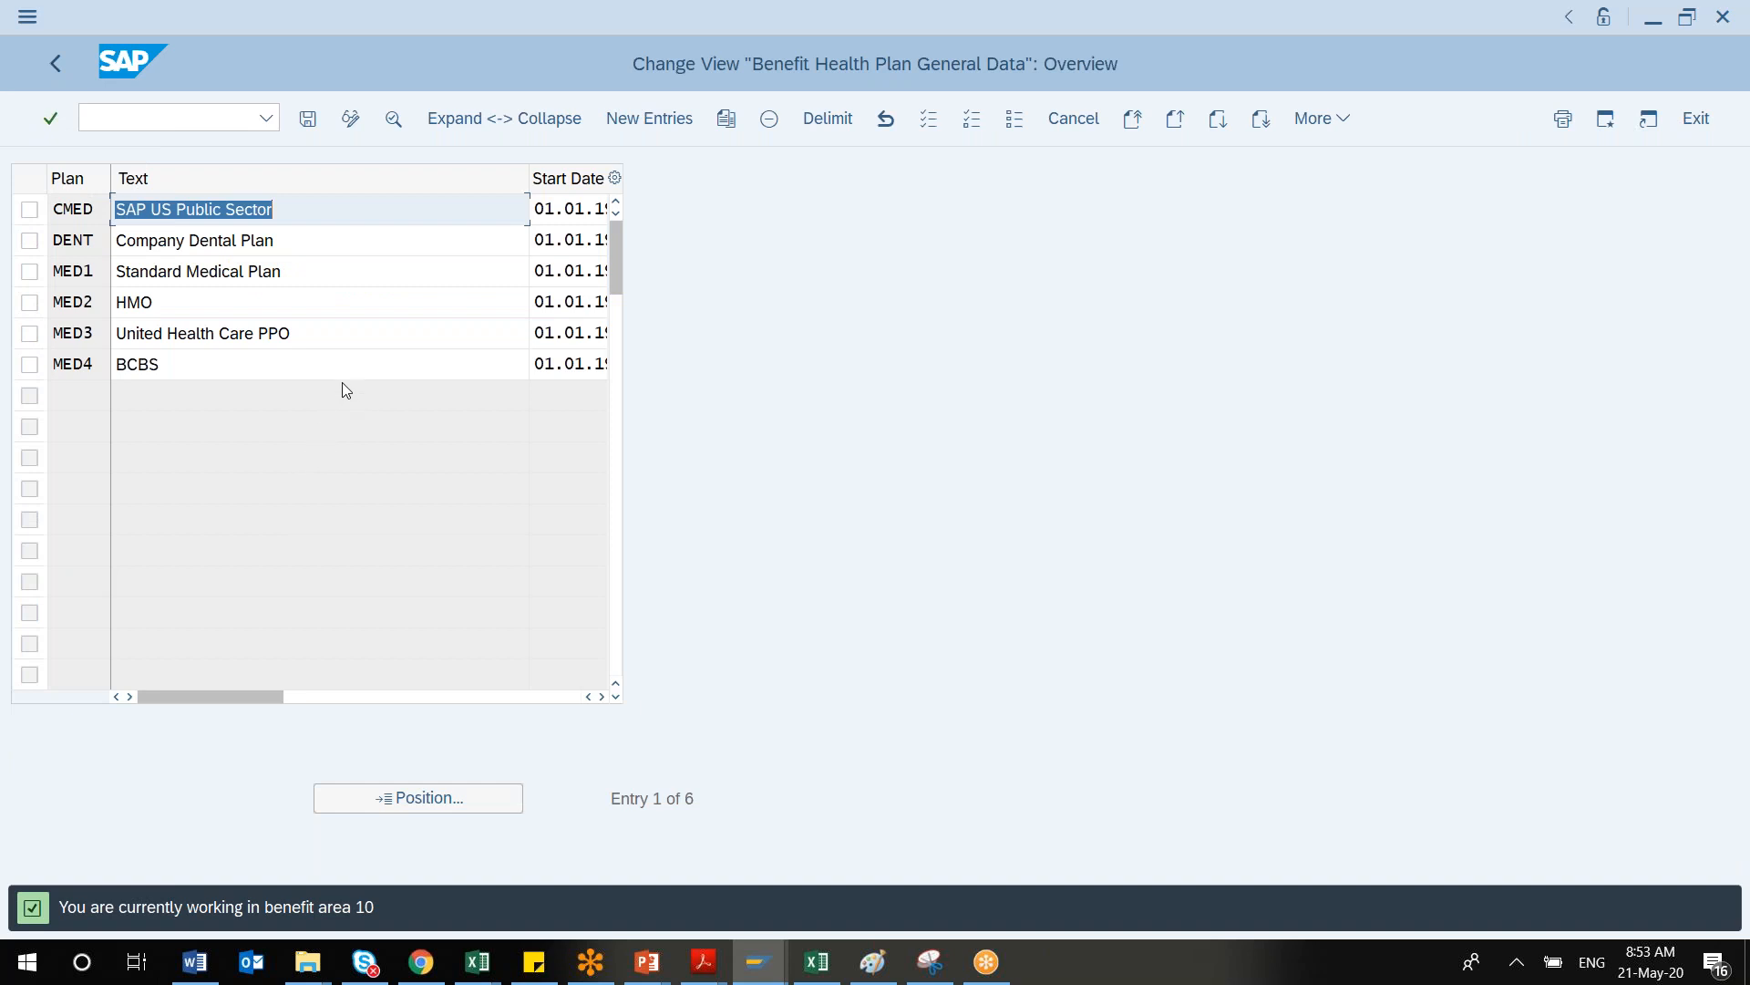
left_click(345, 351)
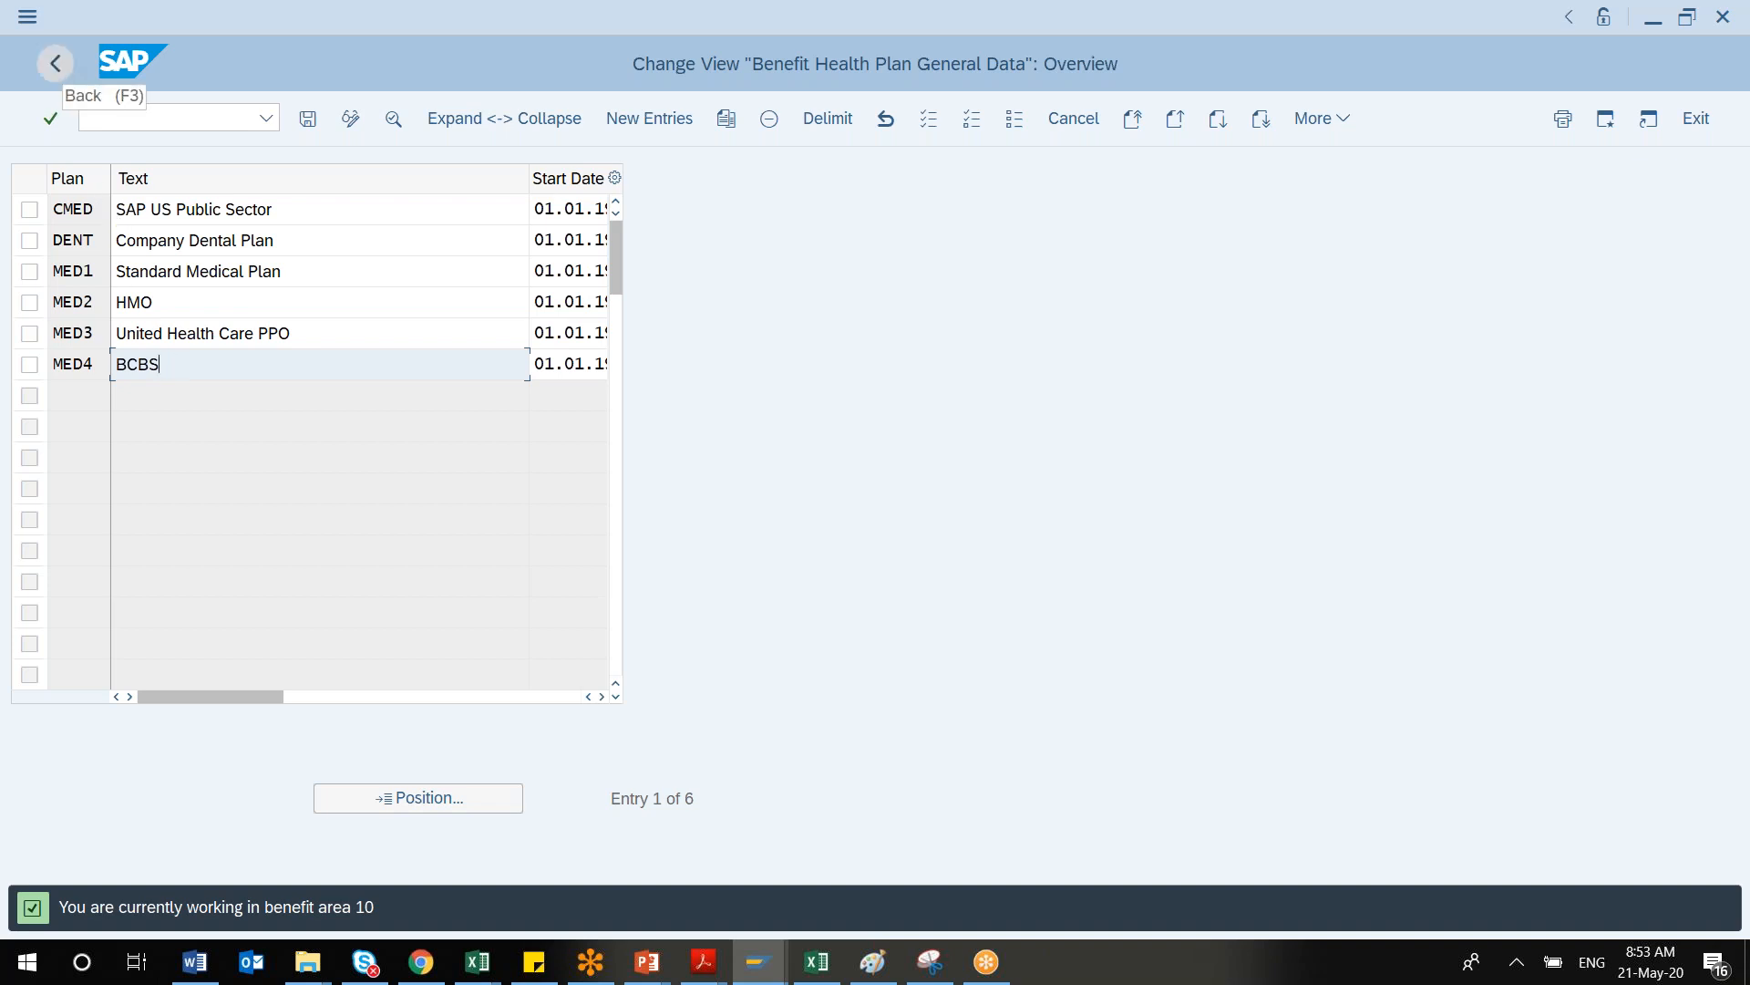
left_click(55, 63)
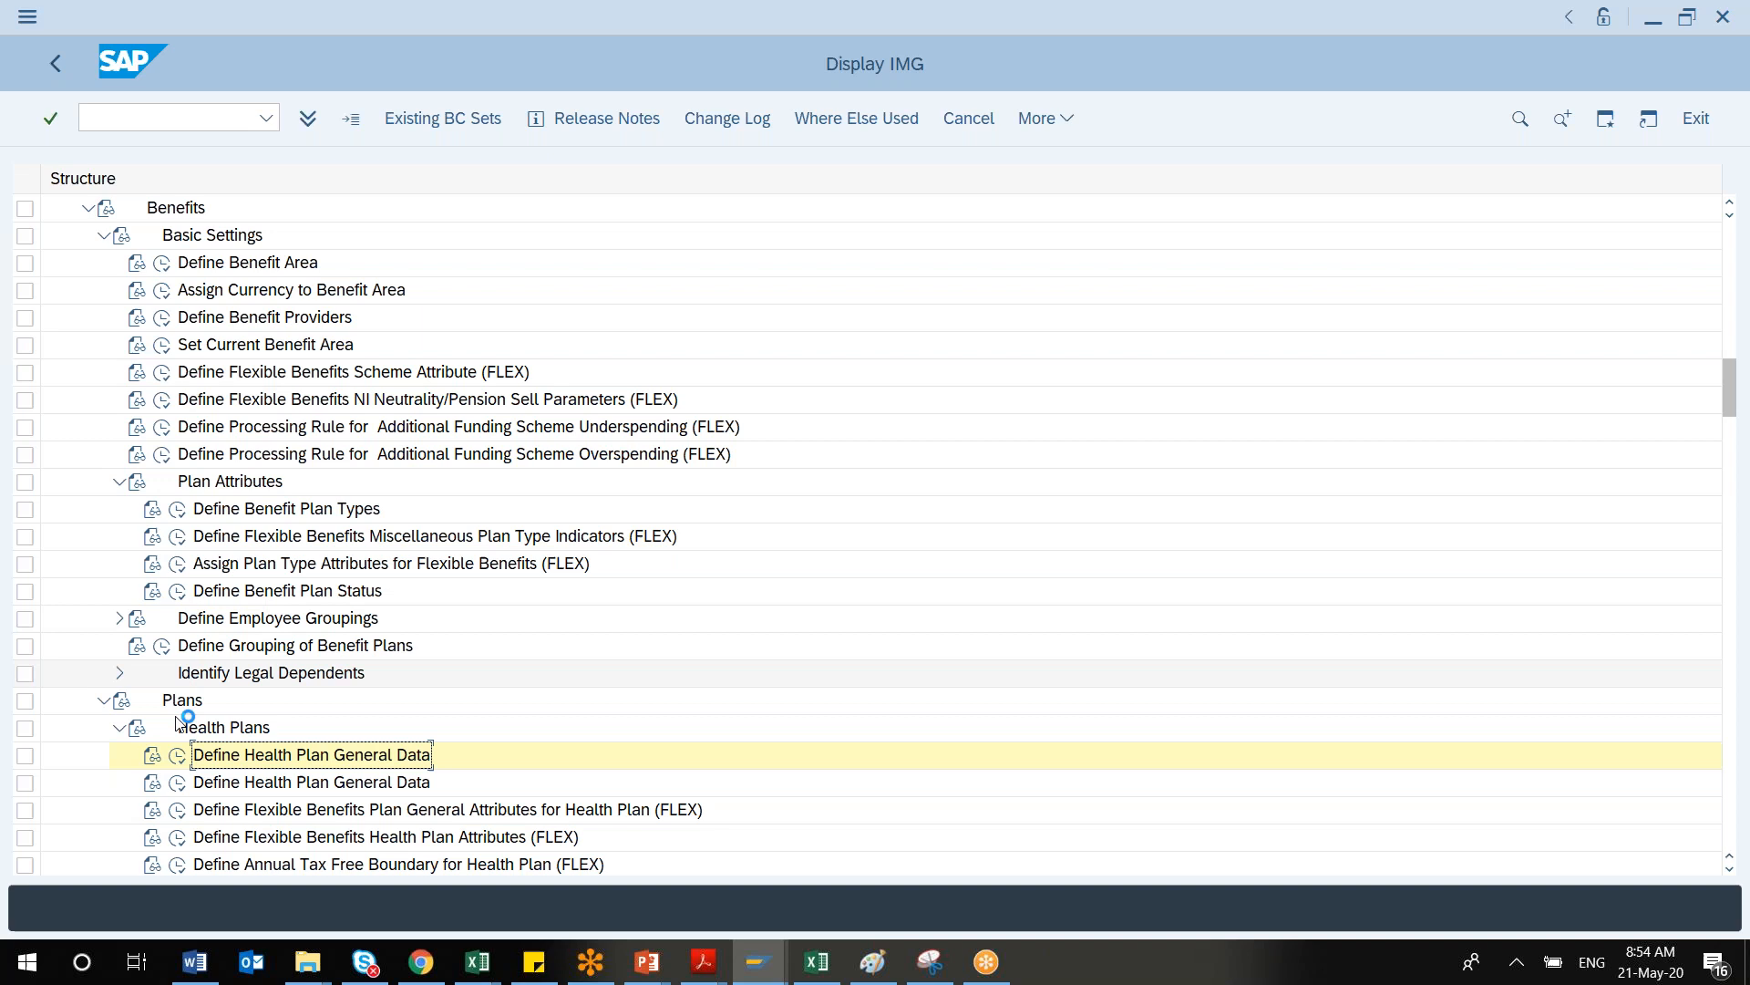
Review the Japan version of Define Health Plan General Data for benefit area 10, and return to the IMG
left_click(178, 786)
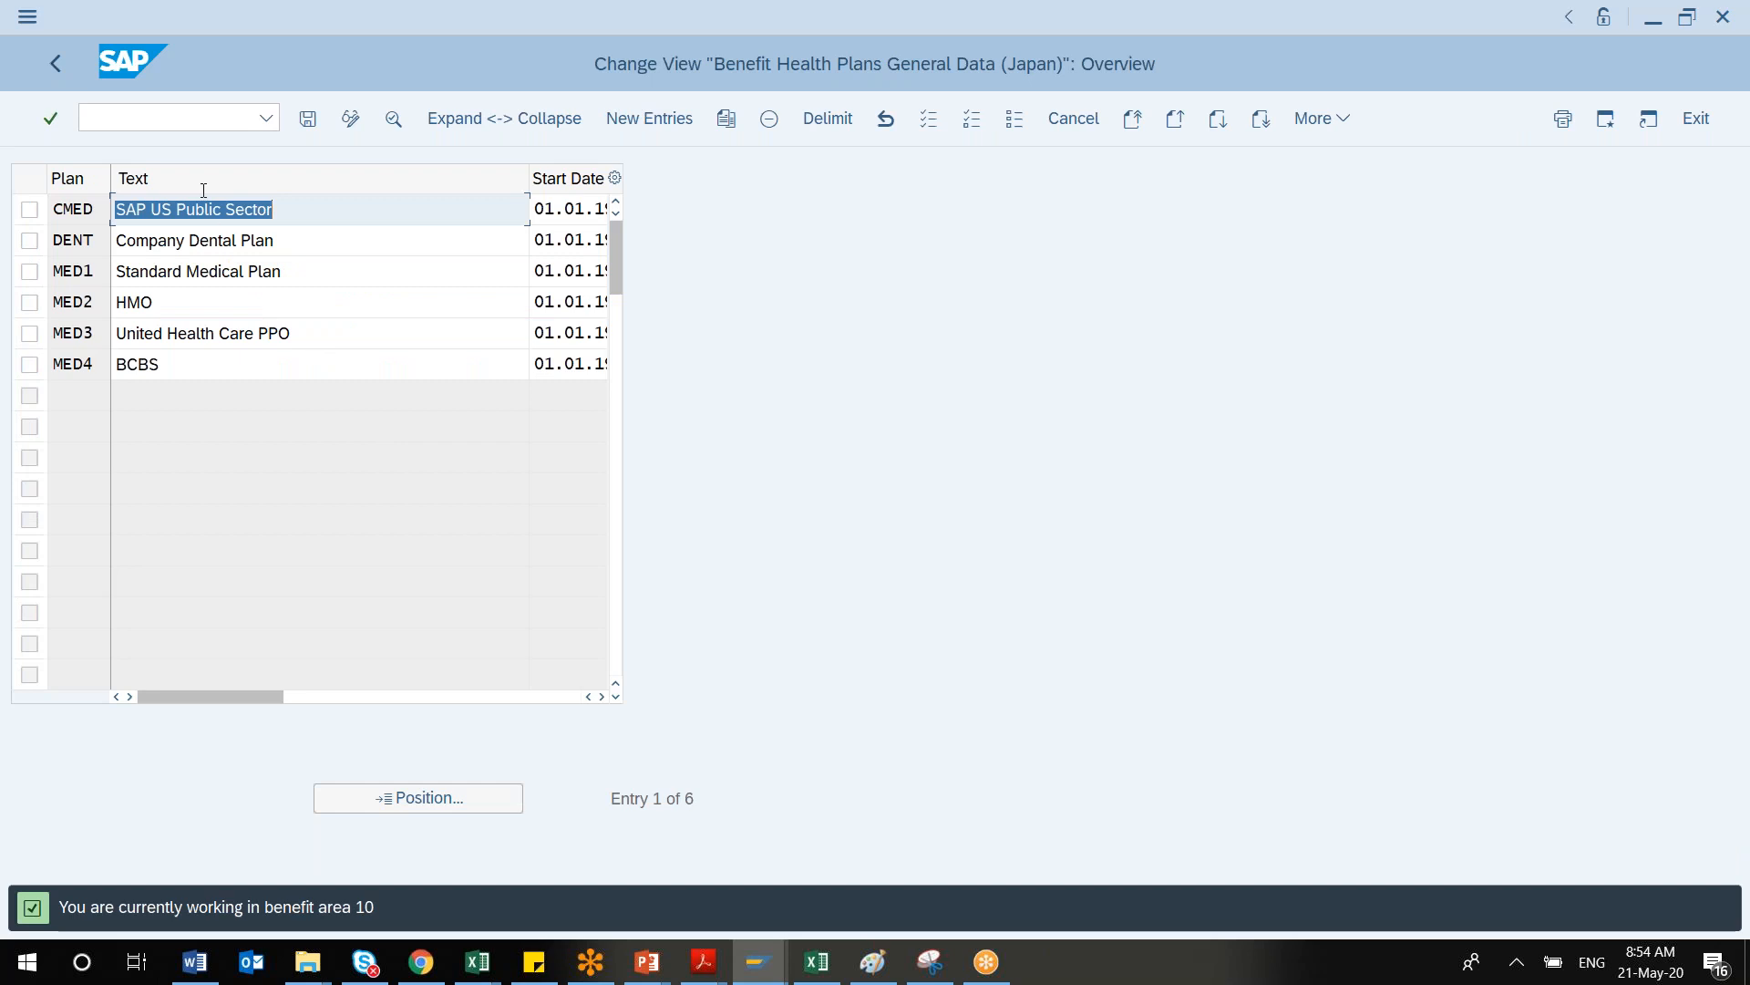
left_click(57, 65)
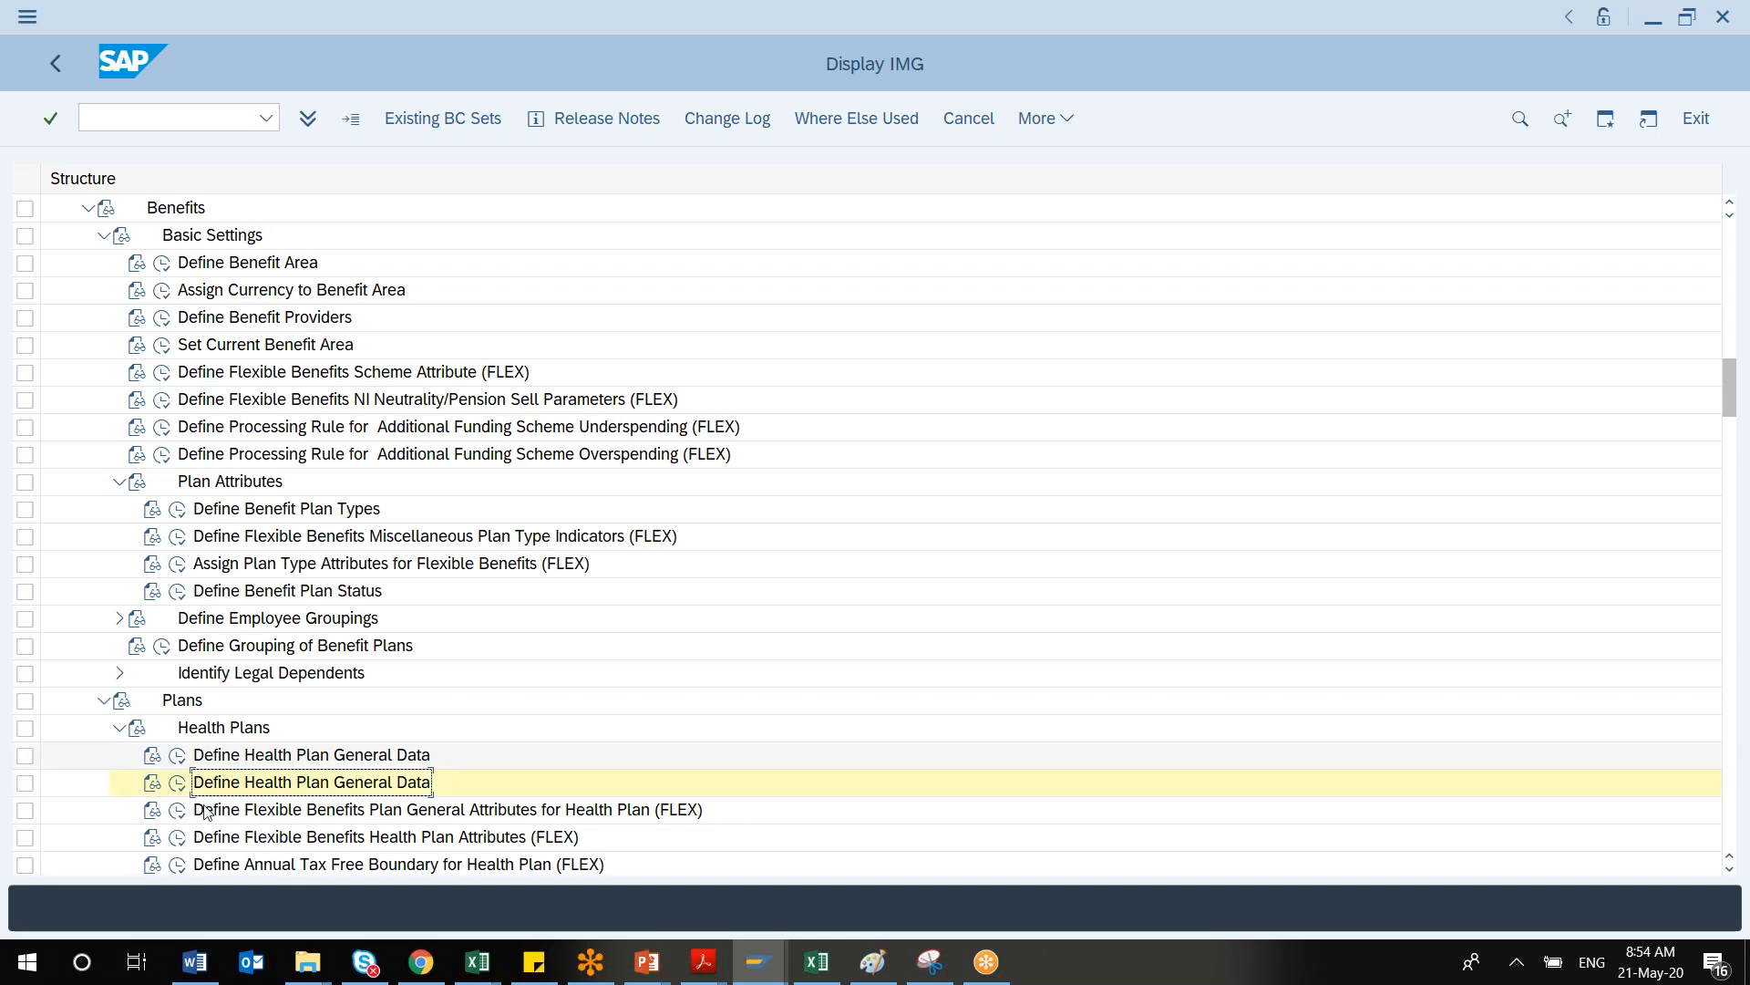
left_click(179, 783)
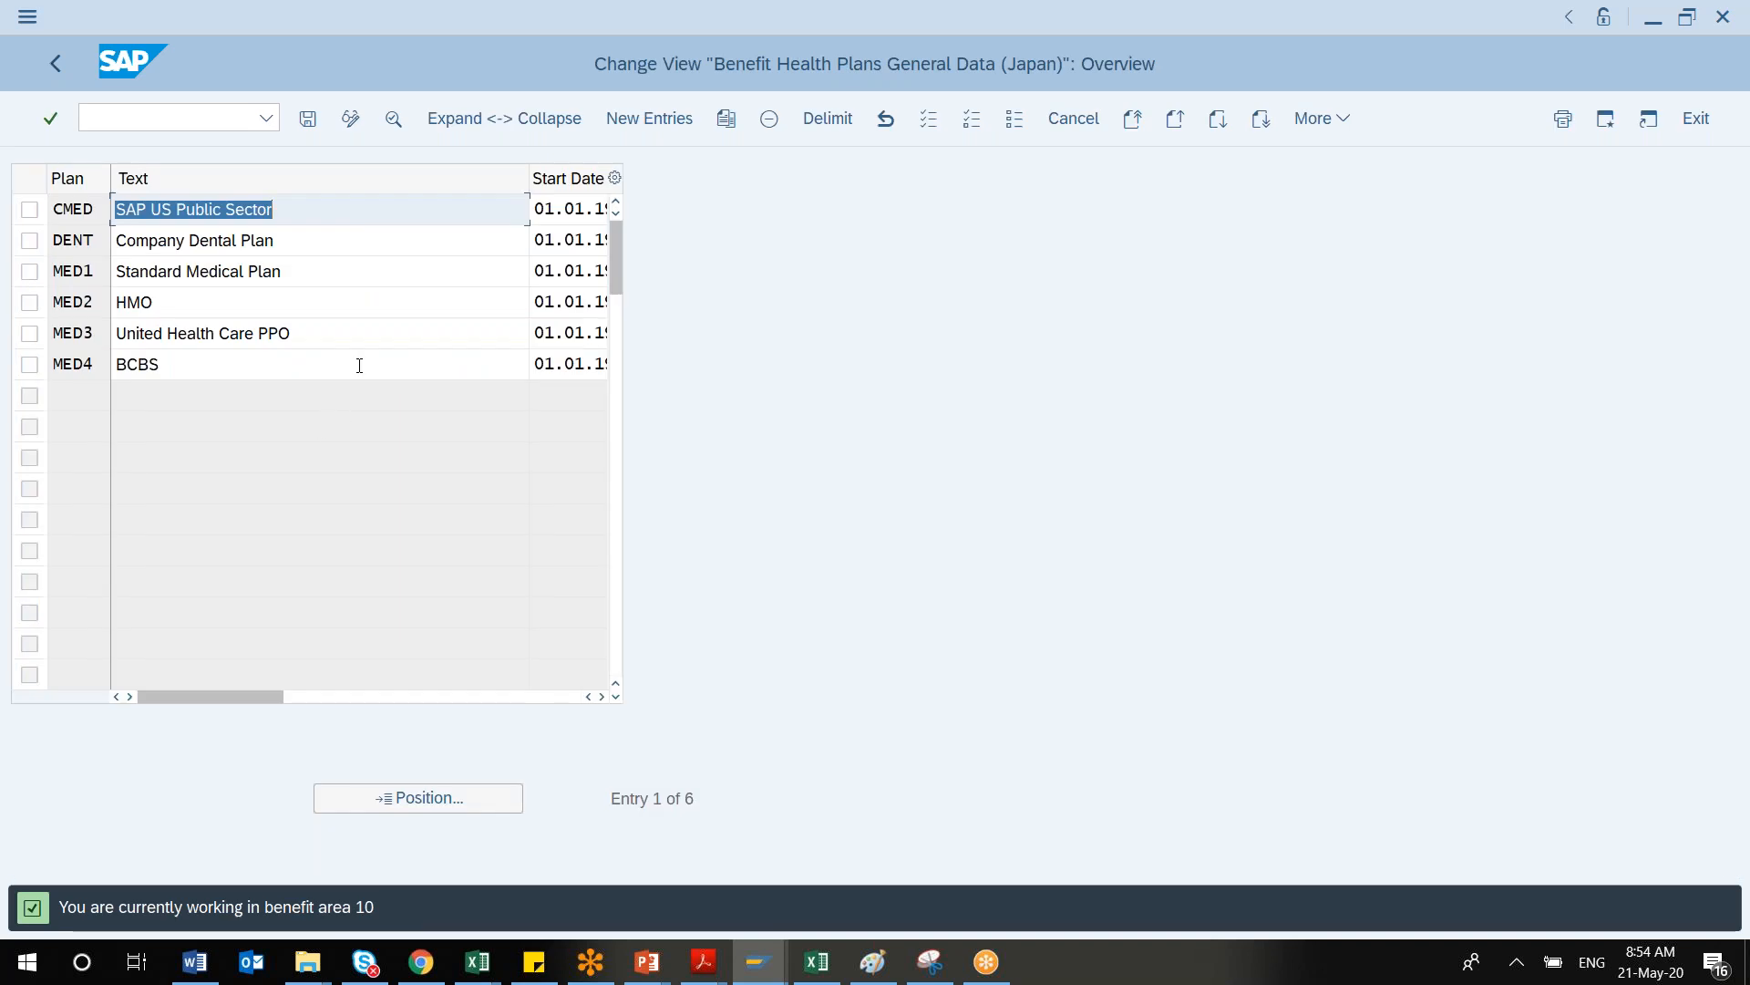
left_click(359, 366)
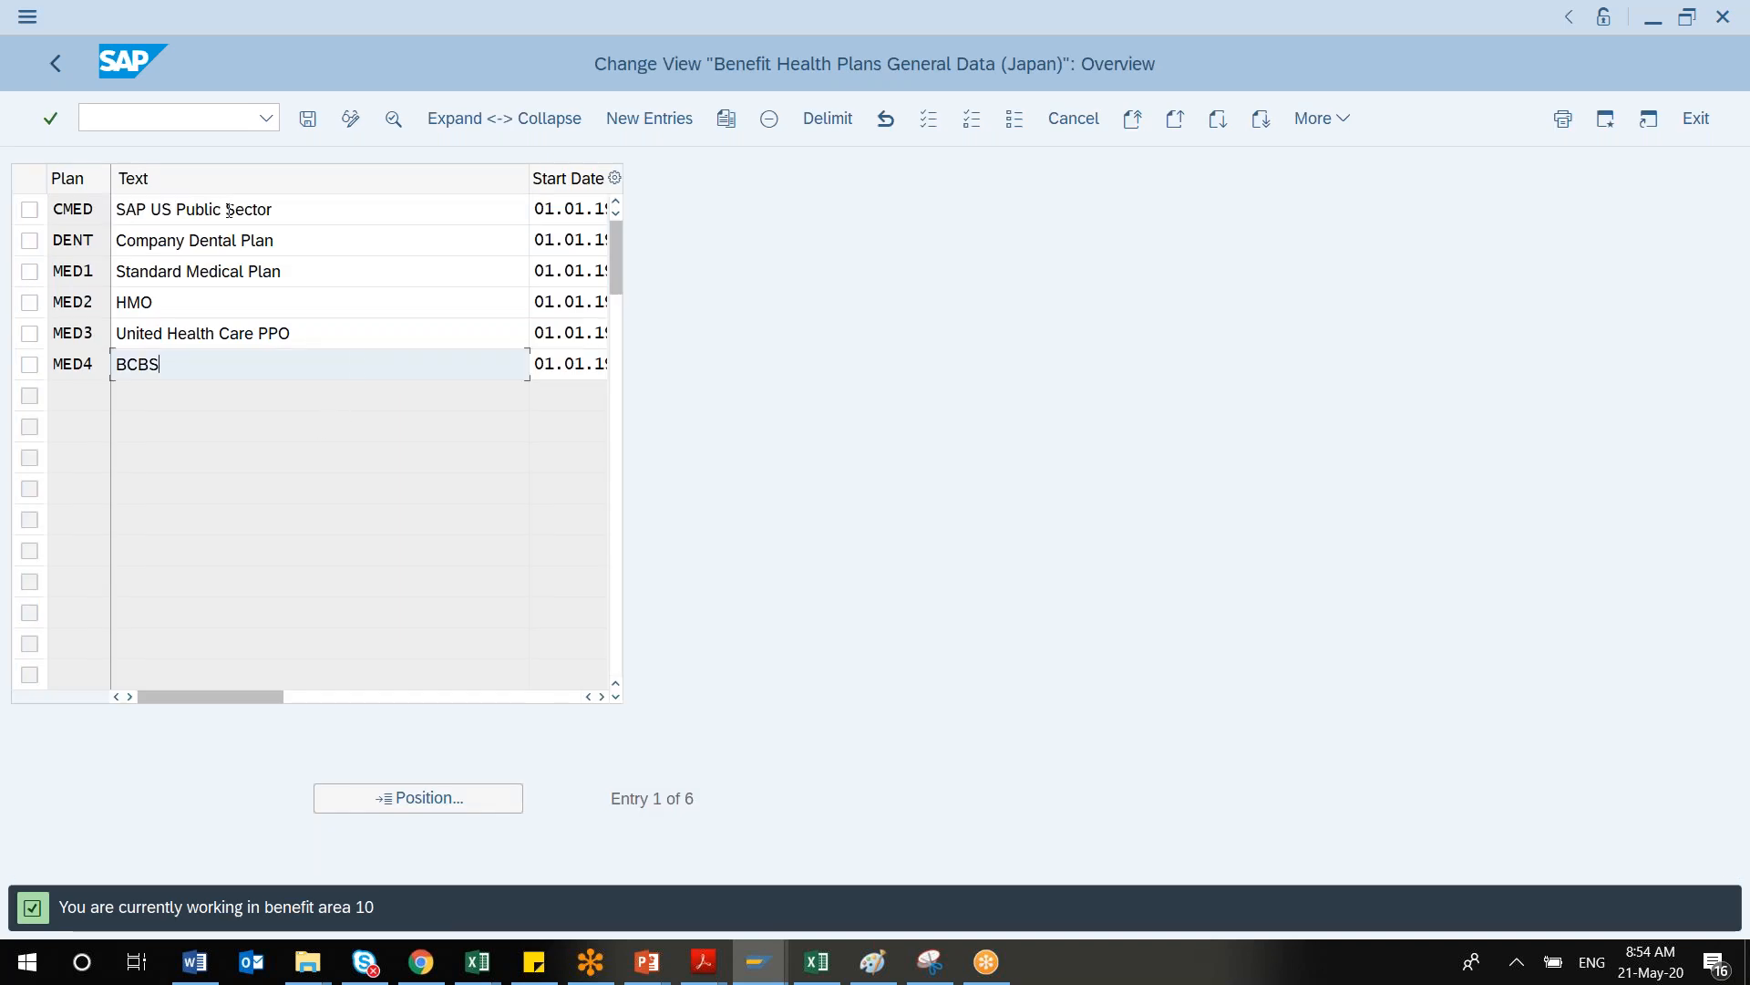
left_click(56, 63)
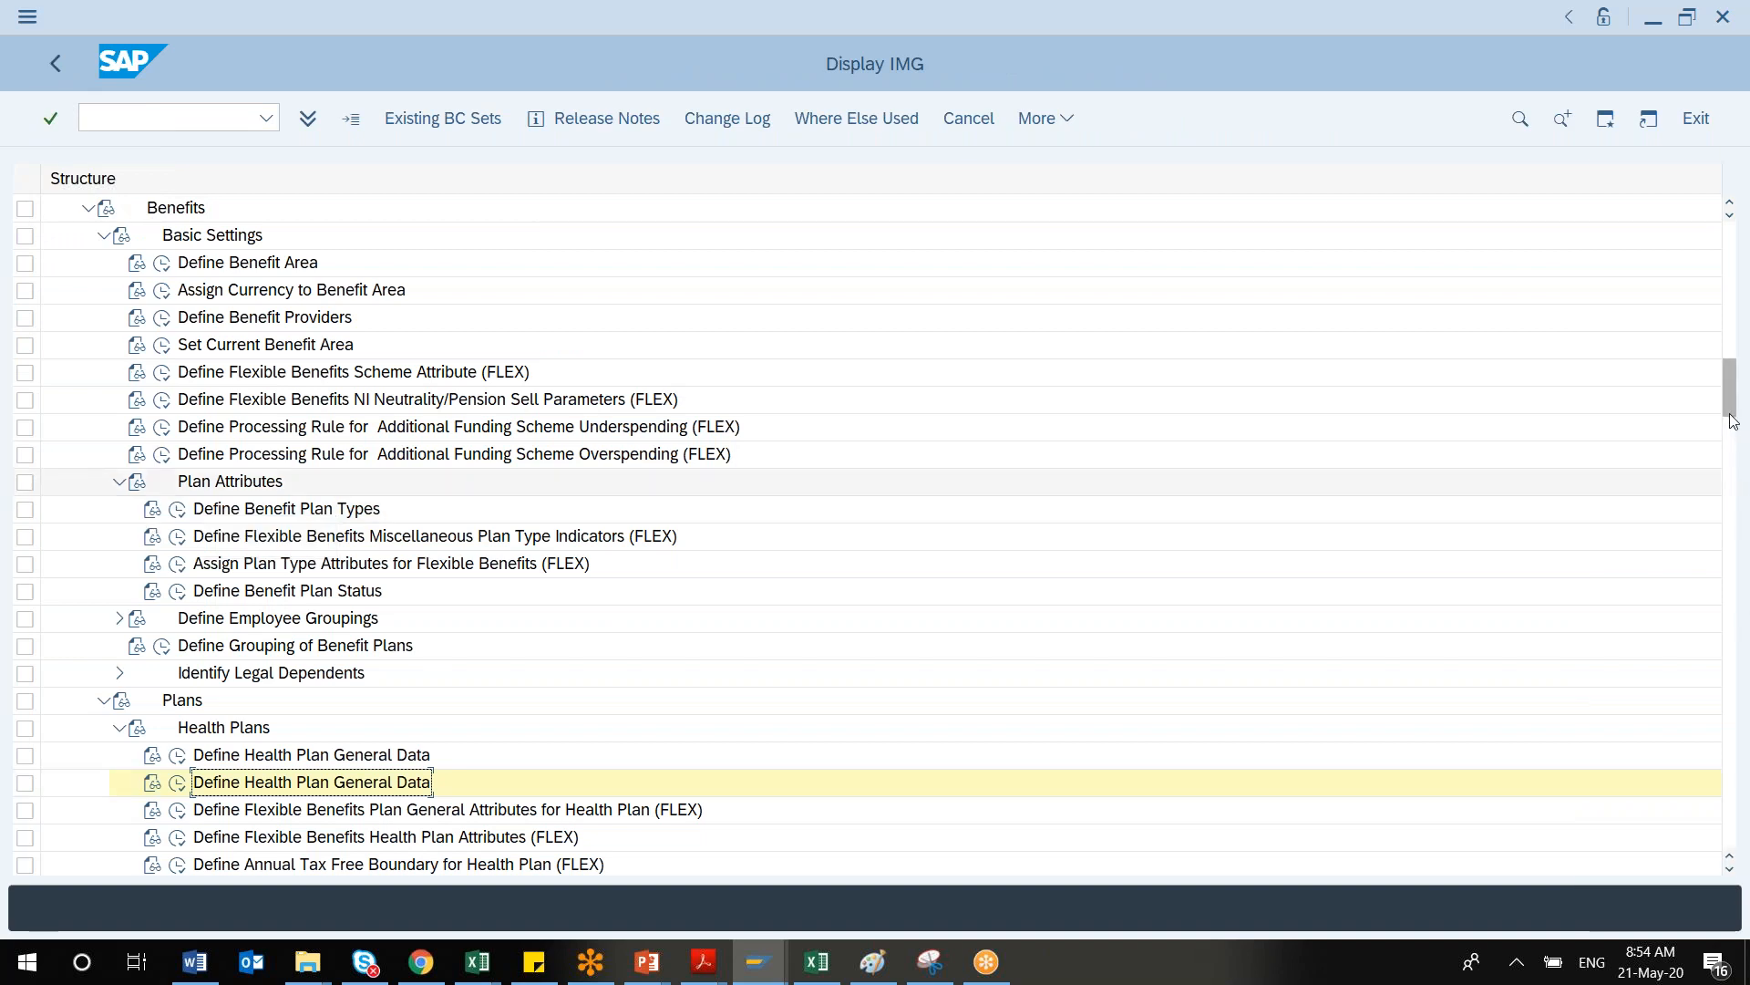
View Define Annual Tax Free Boundary for Health Plan (FLEX) for benefit area 10, and return to the IMG
scroll(1733, 425, "down", 1)
scroll(1733, 425, "down", 2)
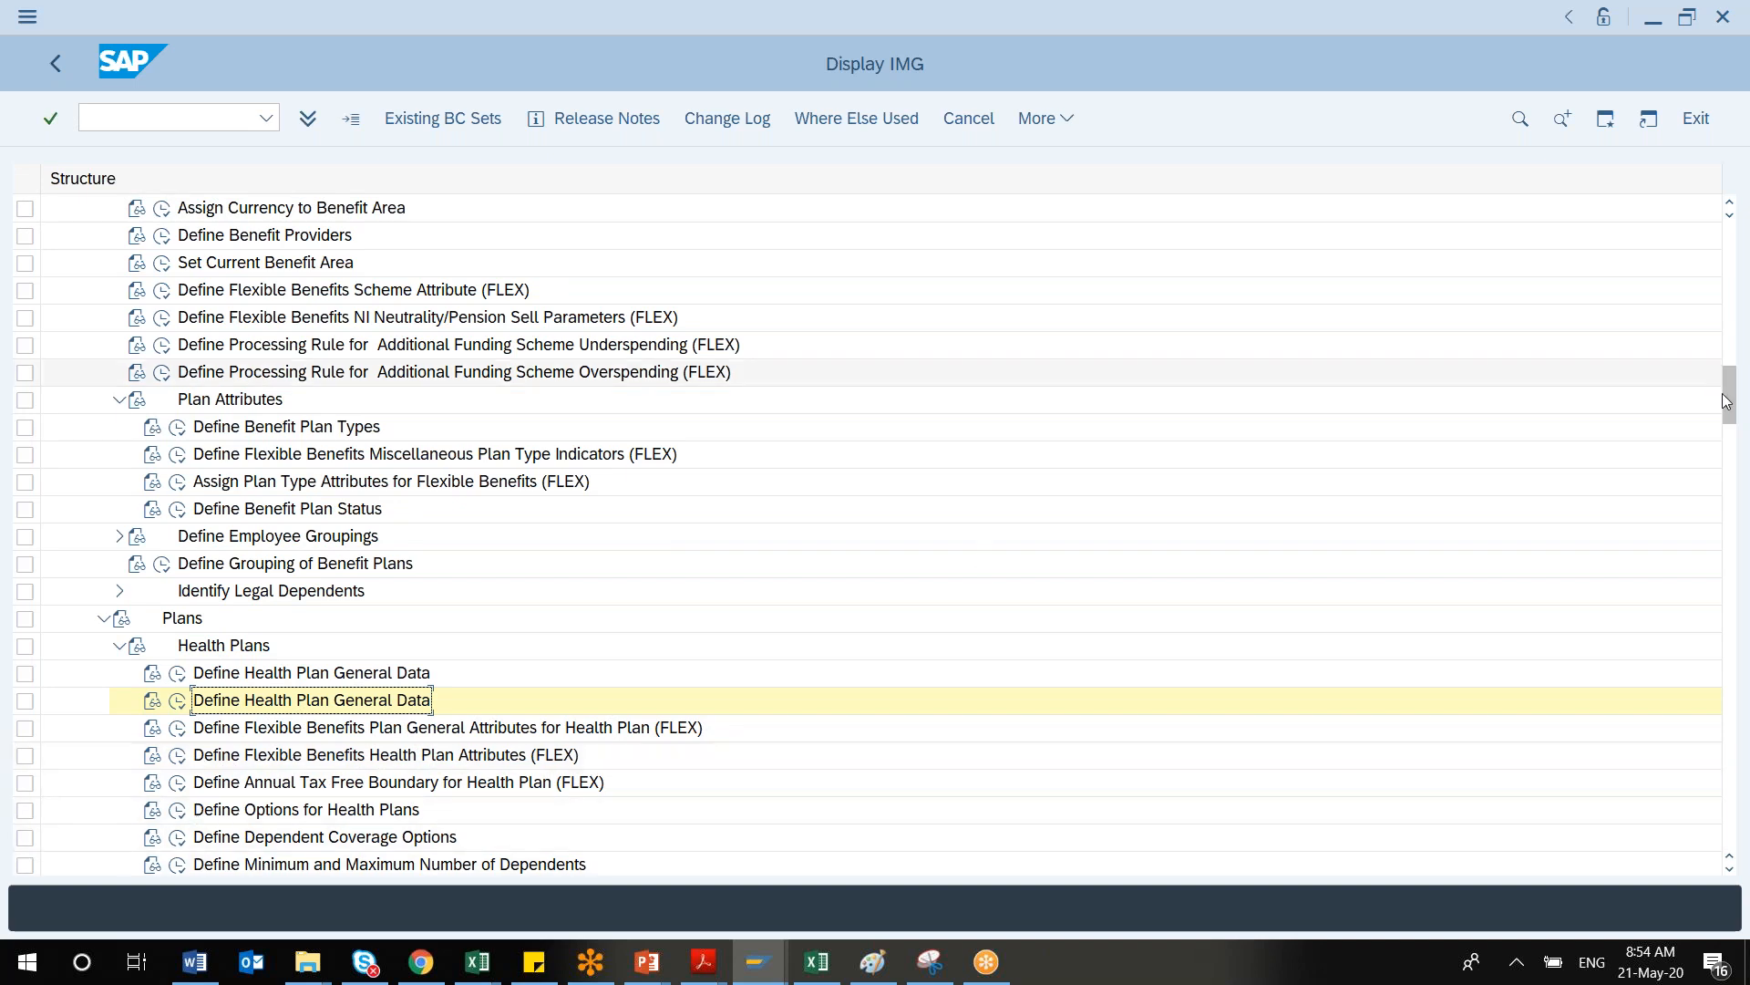
scroll(1730, 424, "down", 1)
scroll(1730, 424, "down", 3)
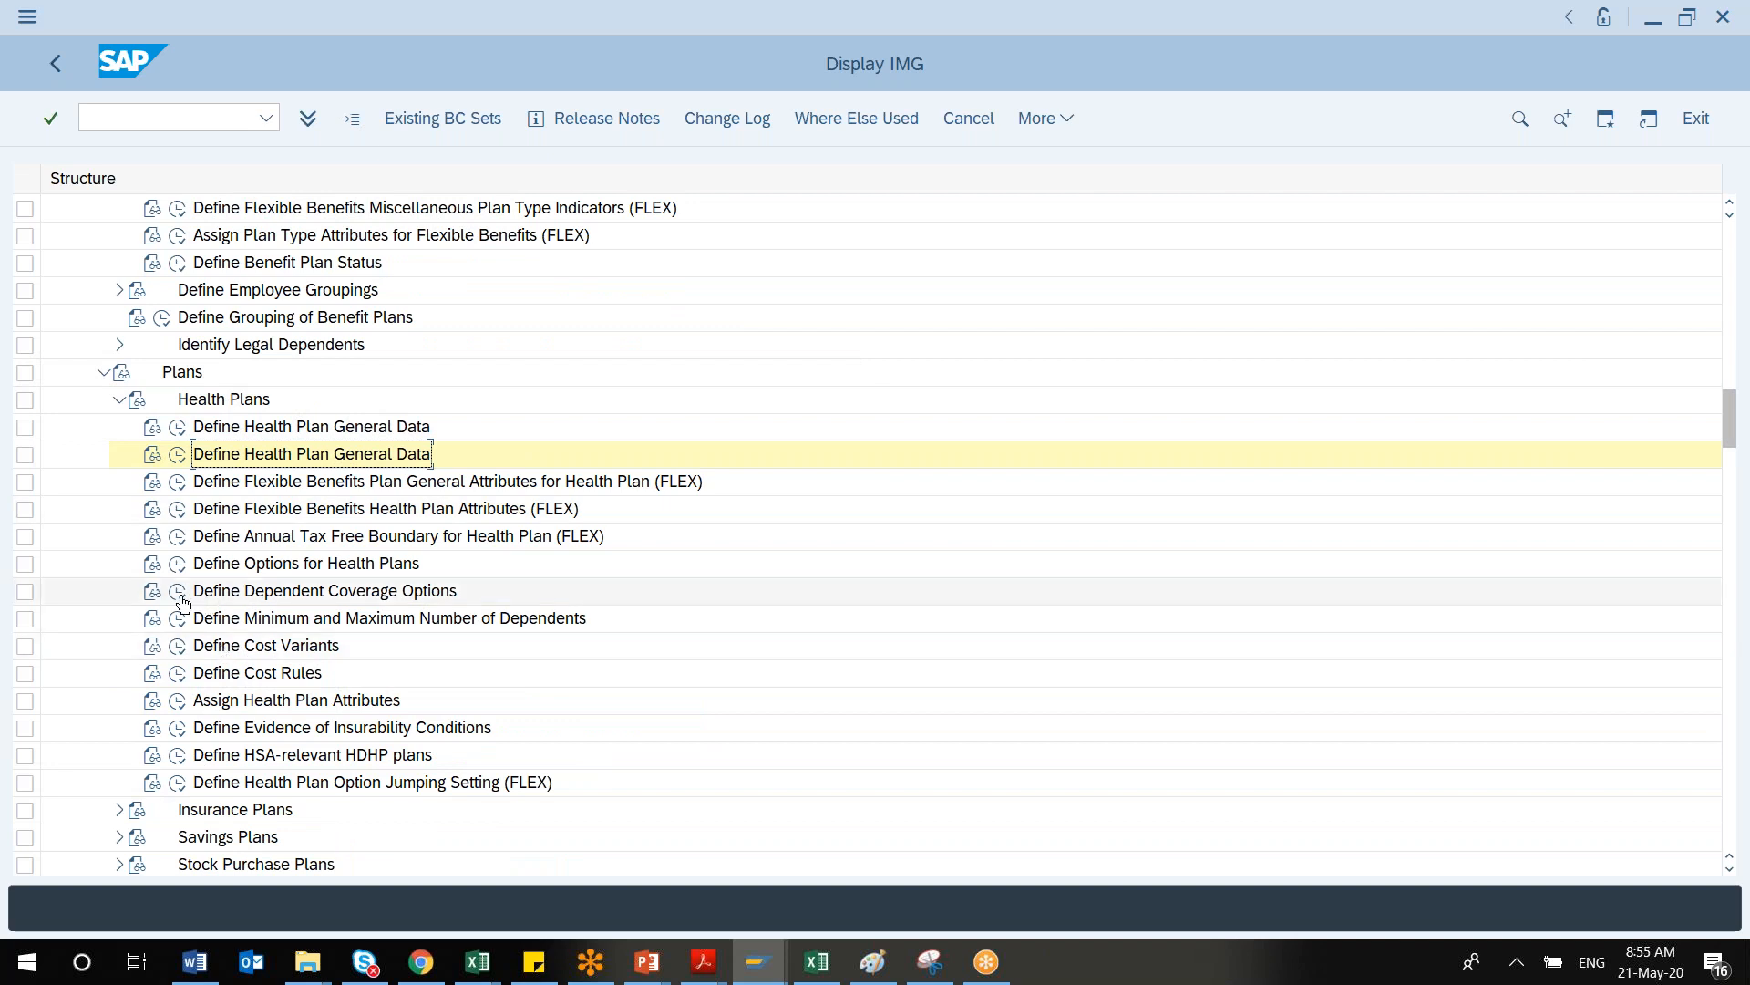
left_click(177, 536)
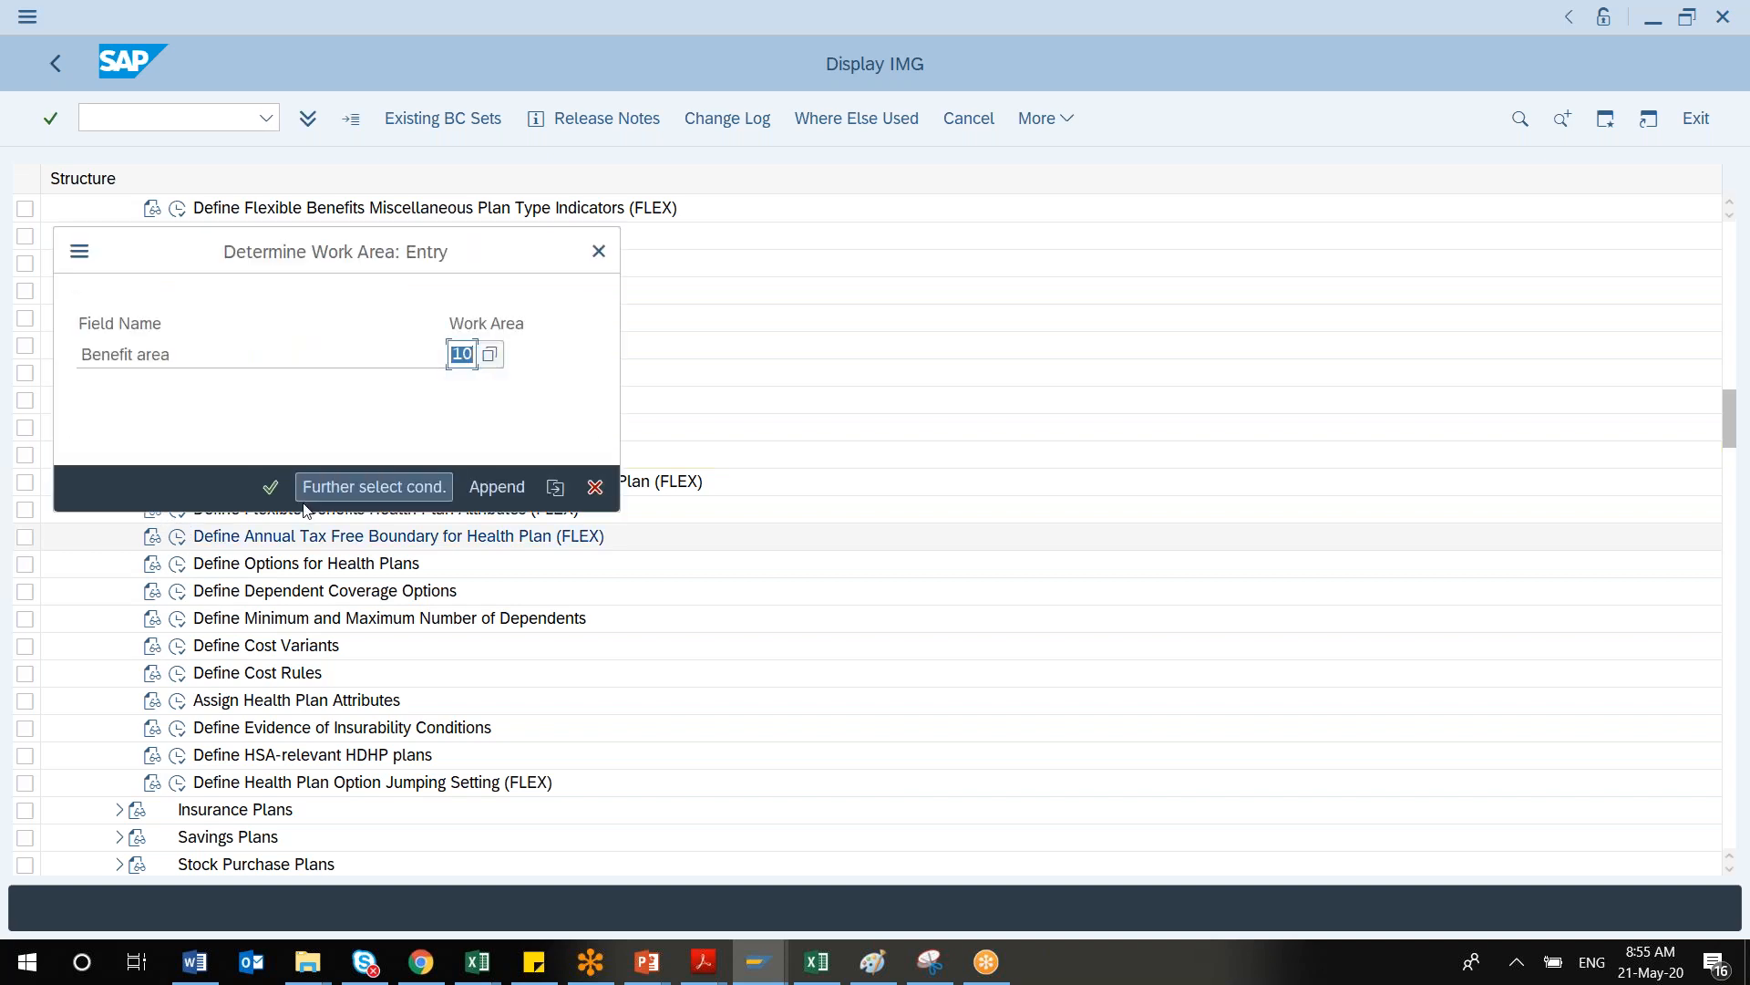
left_click(270, 486)
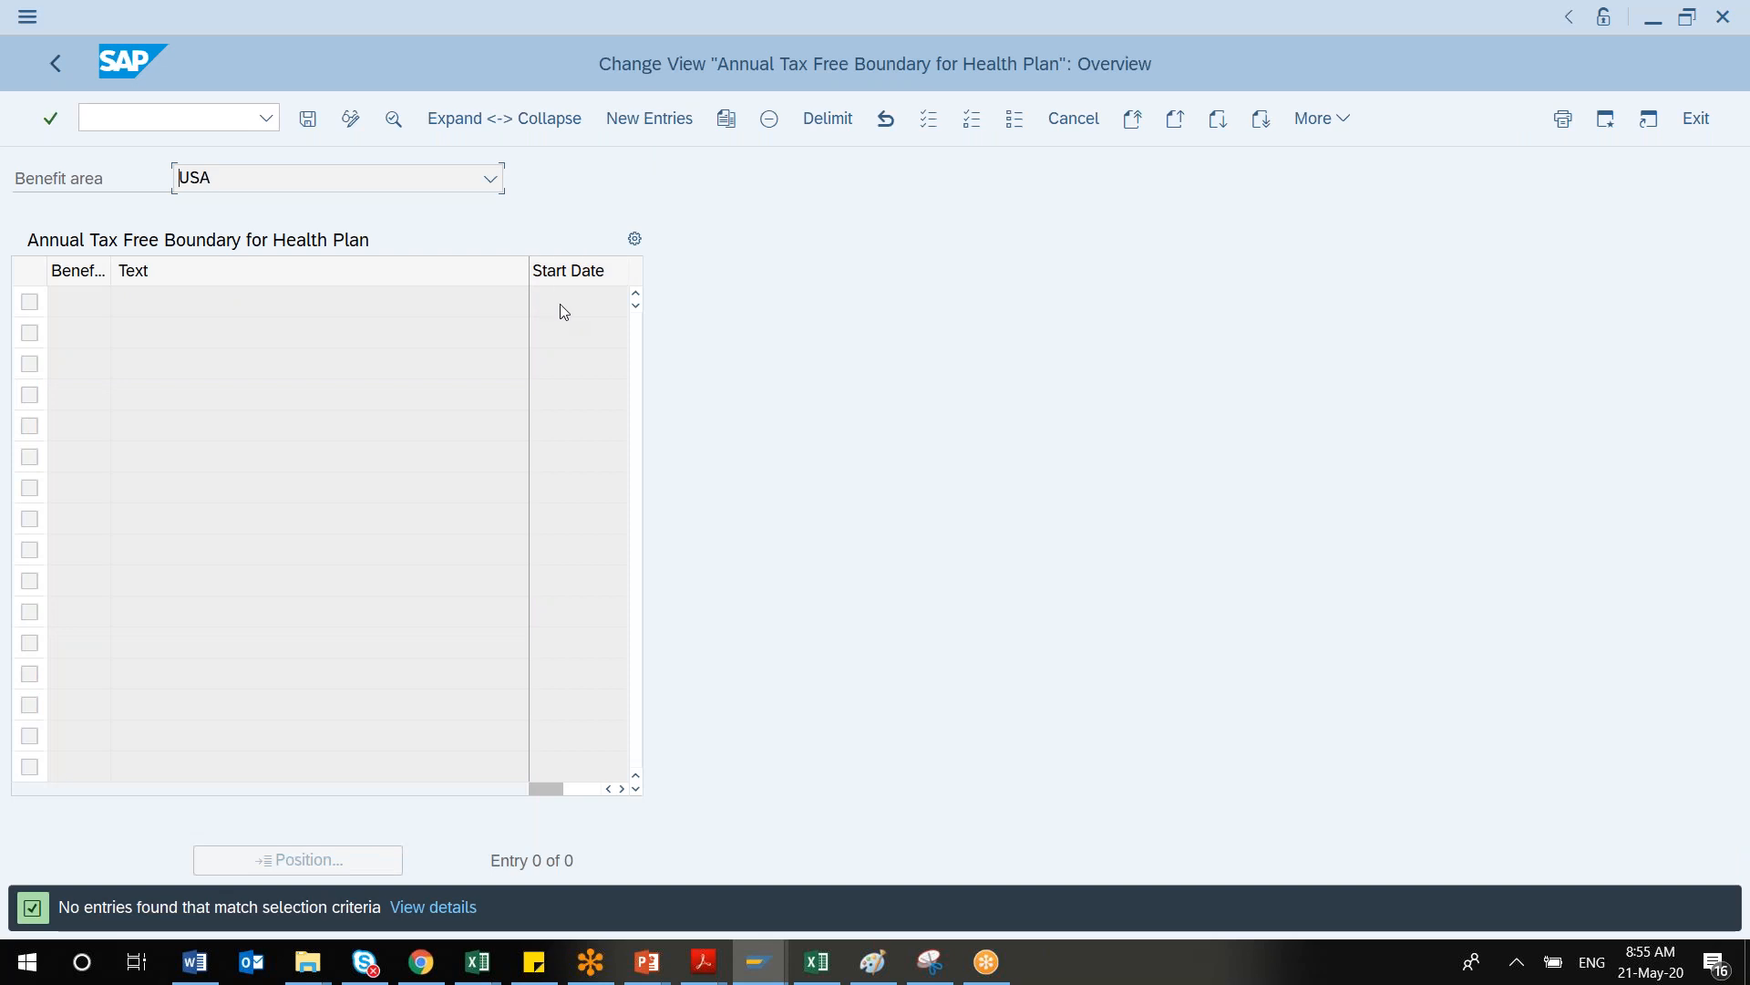
left_click(64, 67)
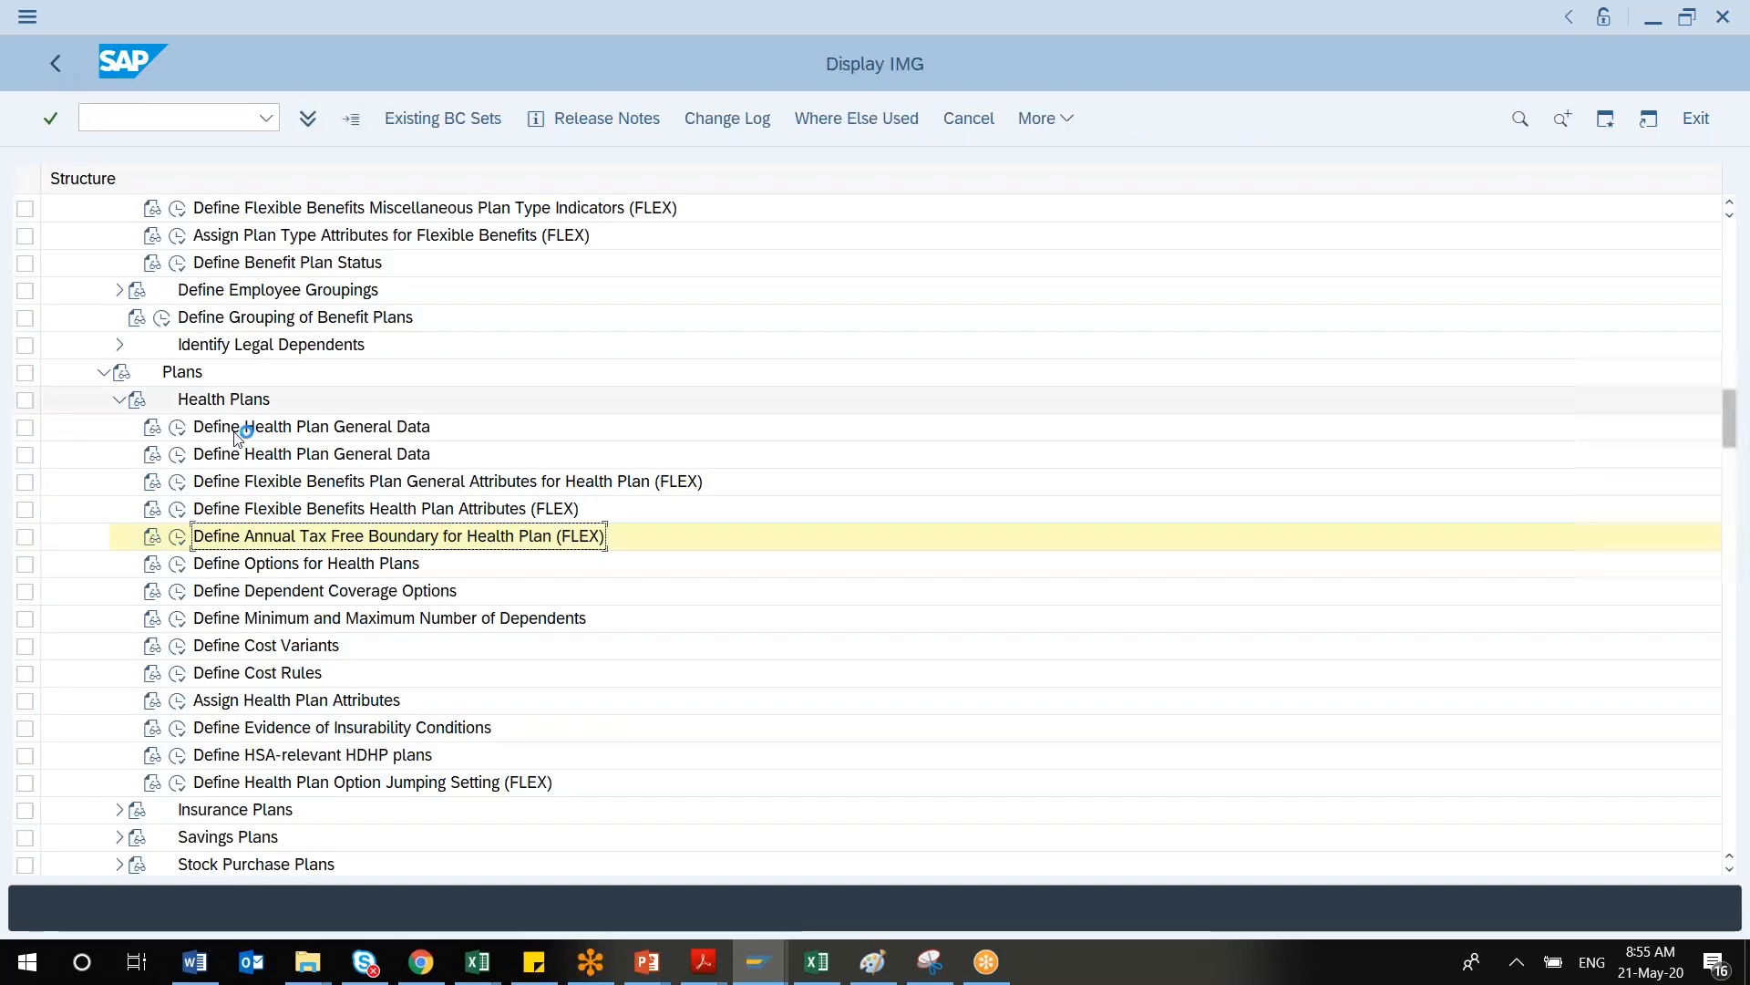
Review the descriptions and minimum number of dependents in Define Dependent Coverage Options for benefit area 10, and leave the view
left_click(178, 591)
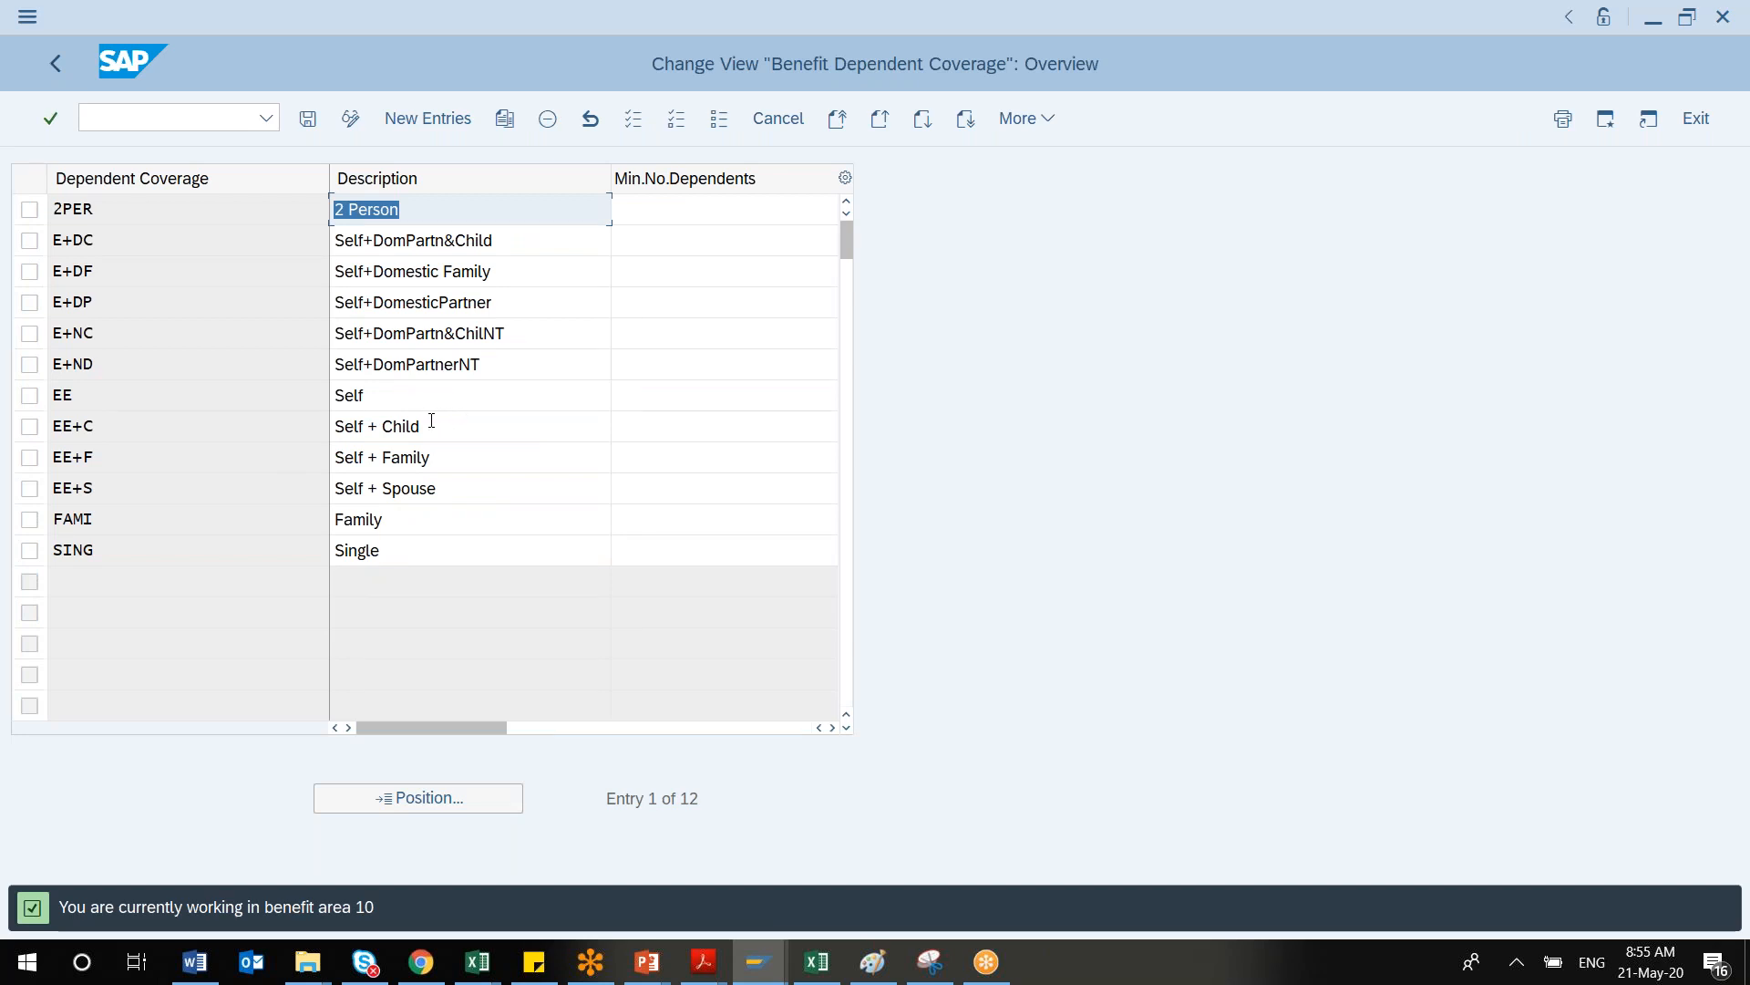
left_click(433, 425)
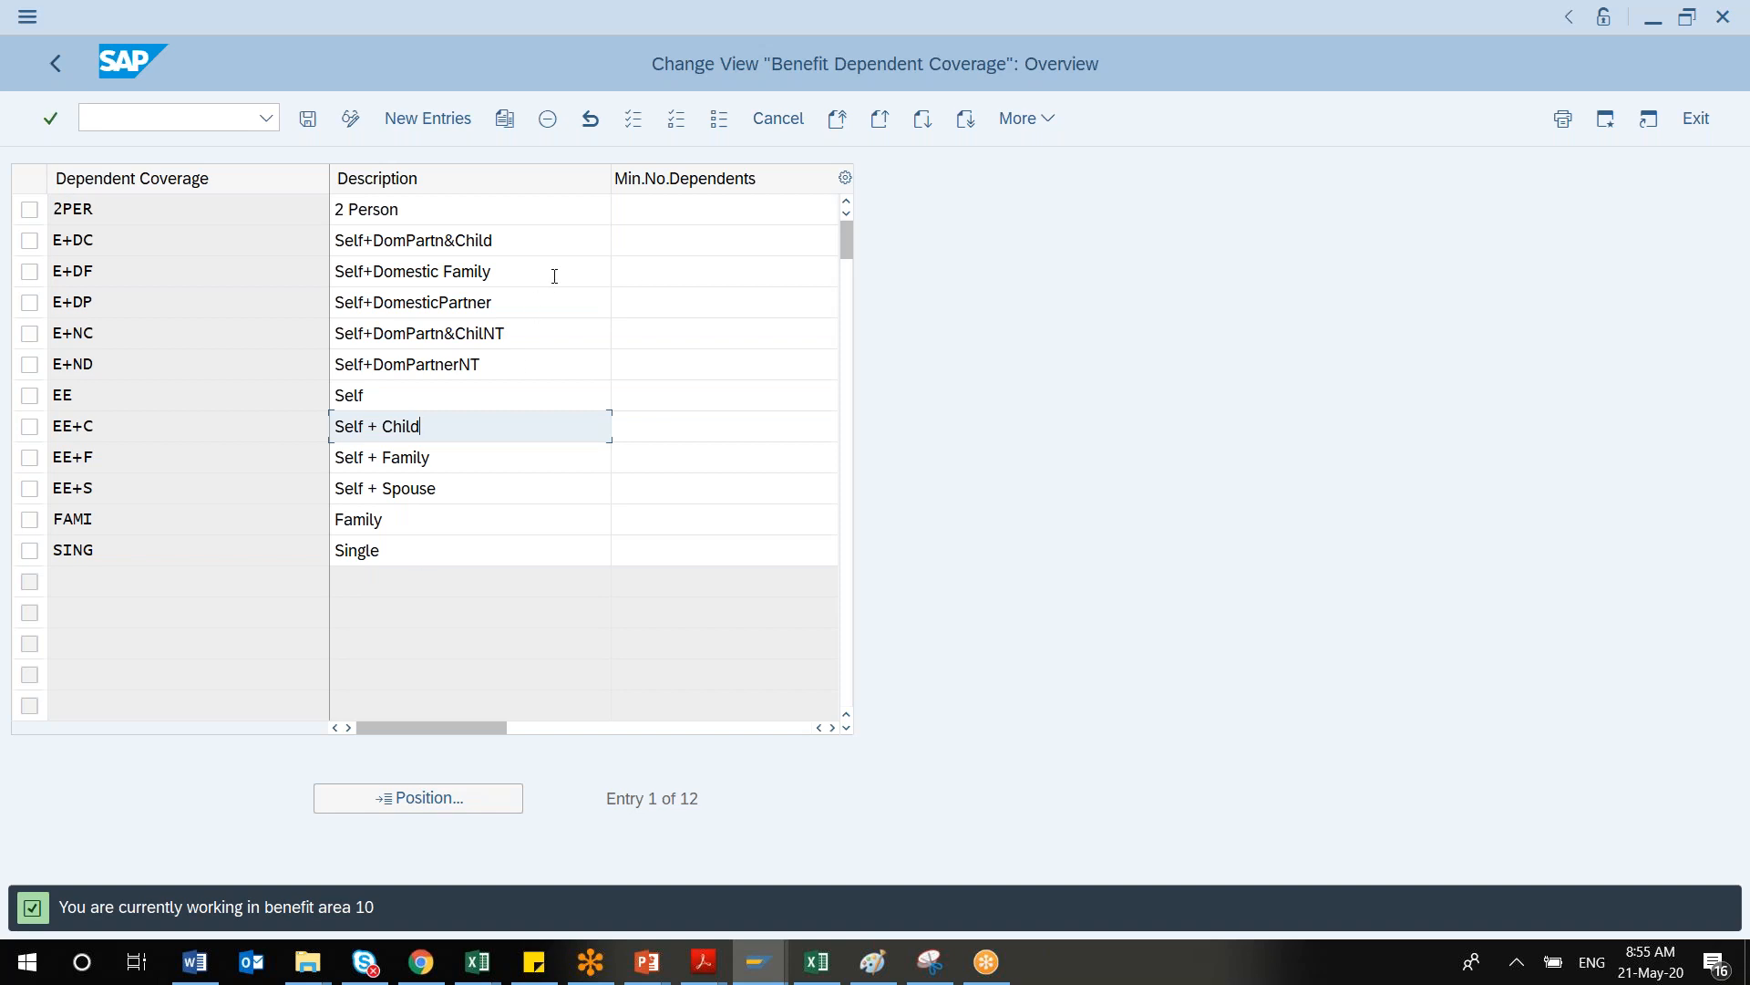
left_click(693, 216)
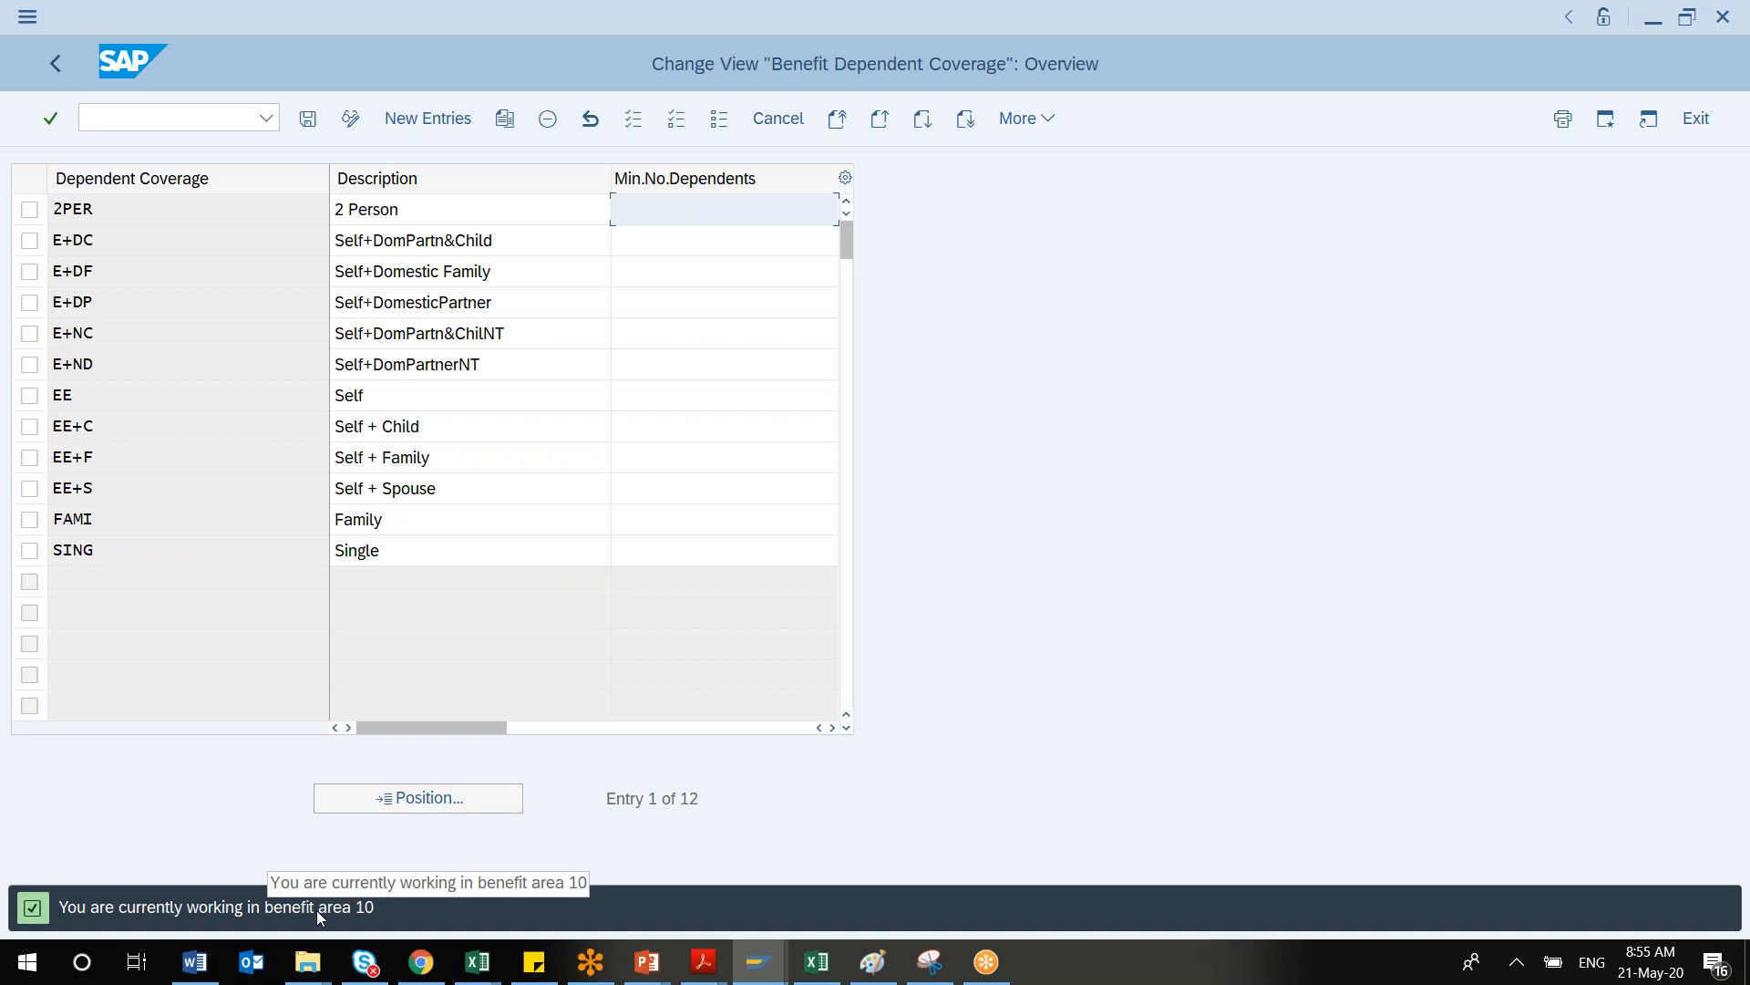
left_click(62, 60)
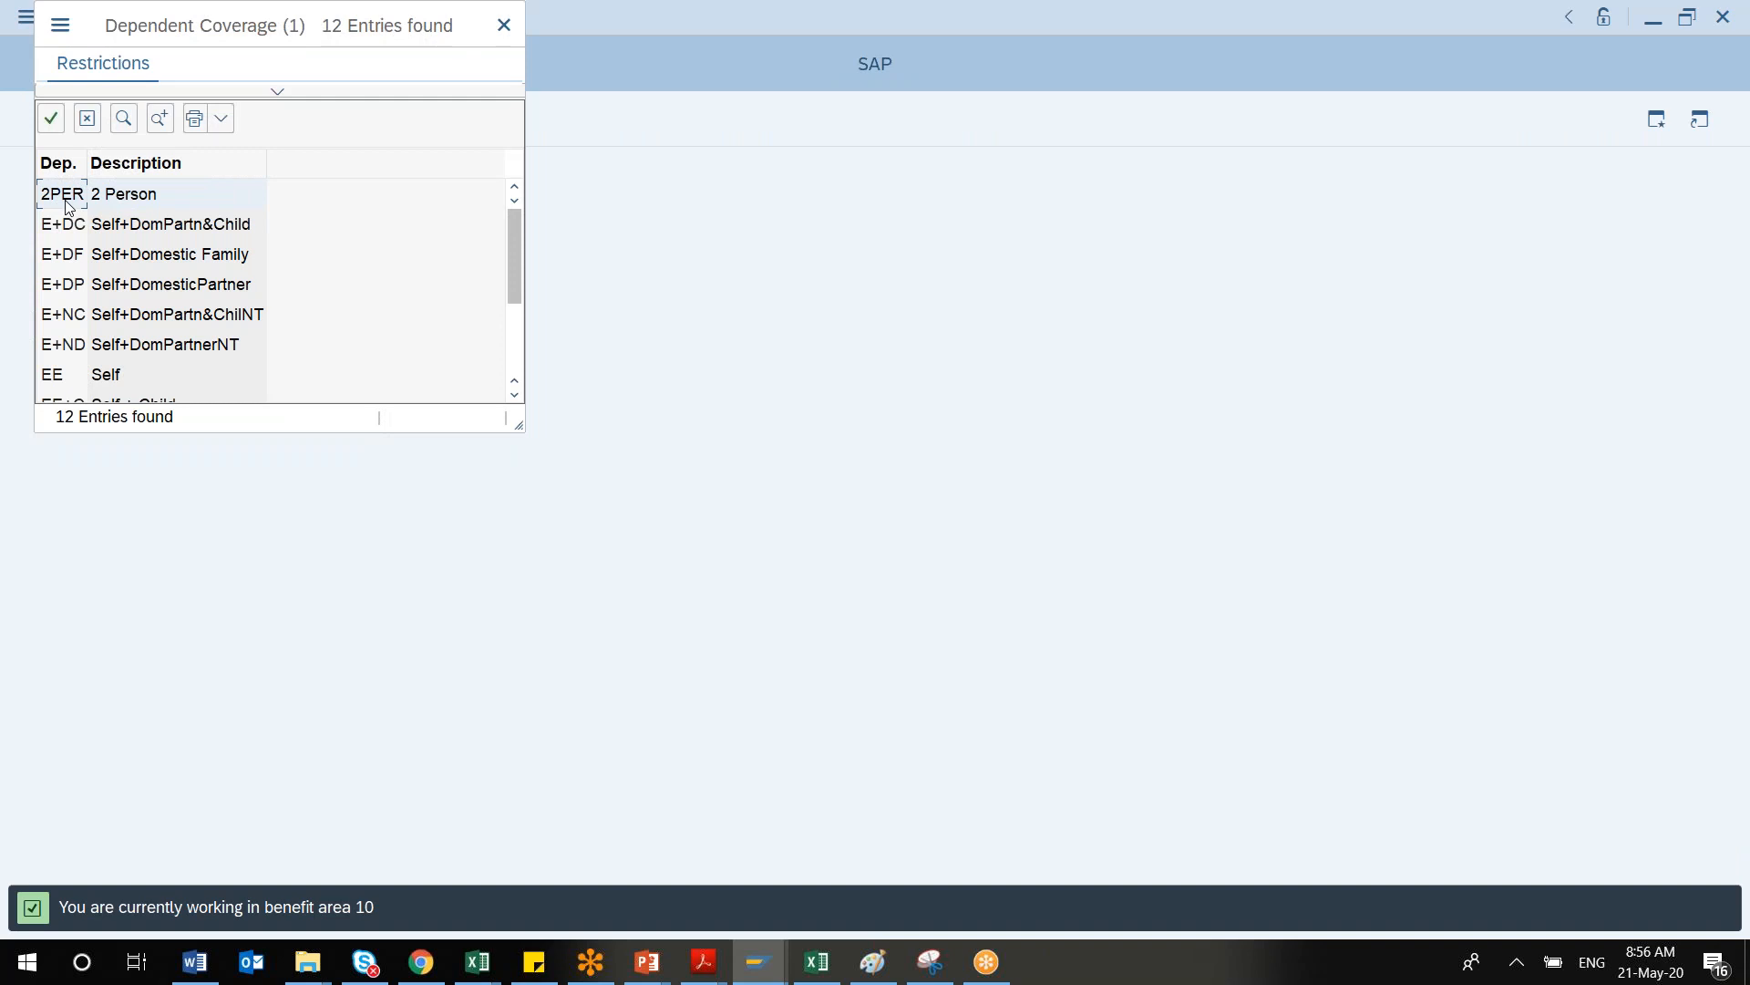
Create a new number-of-dependents entry for dependent coverage 2PER with subtype 2 Child
left_click(51, 117)
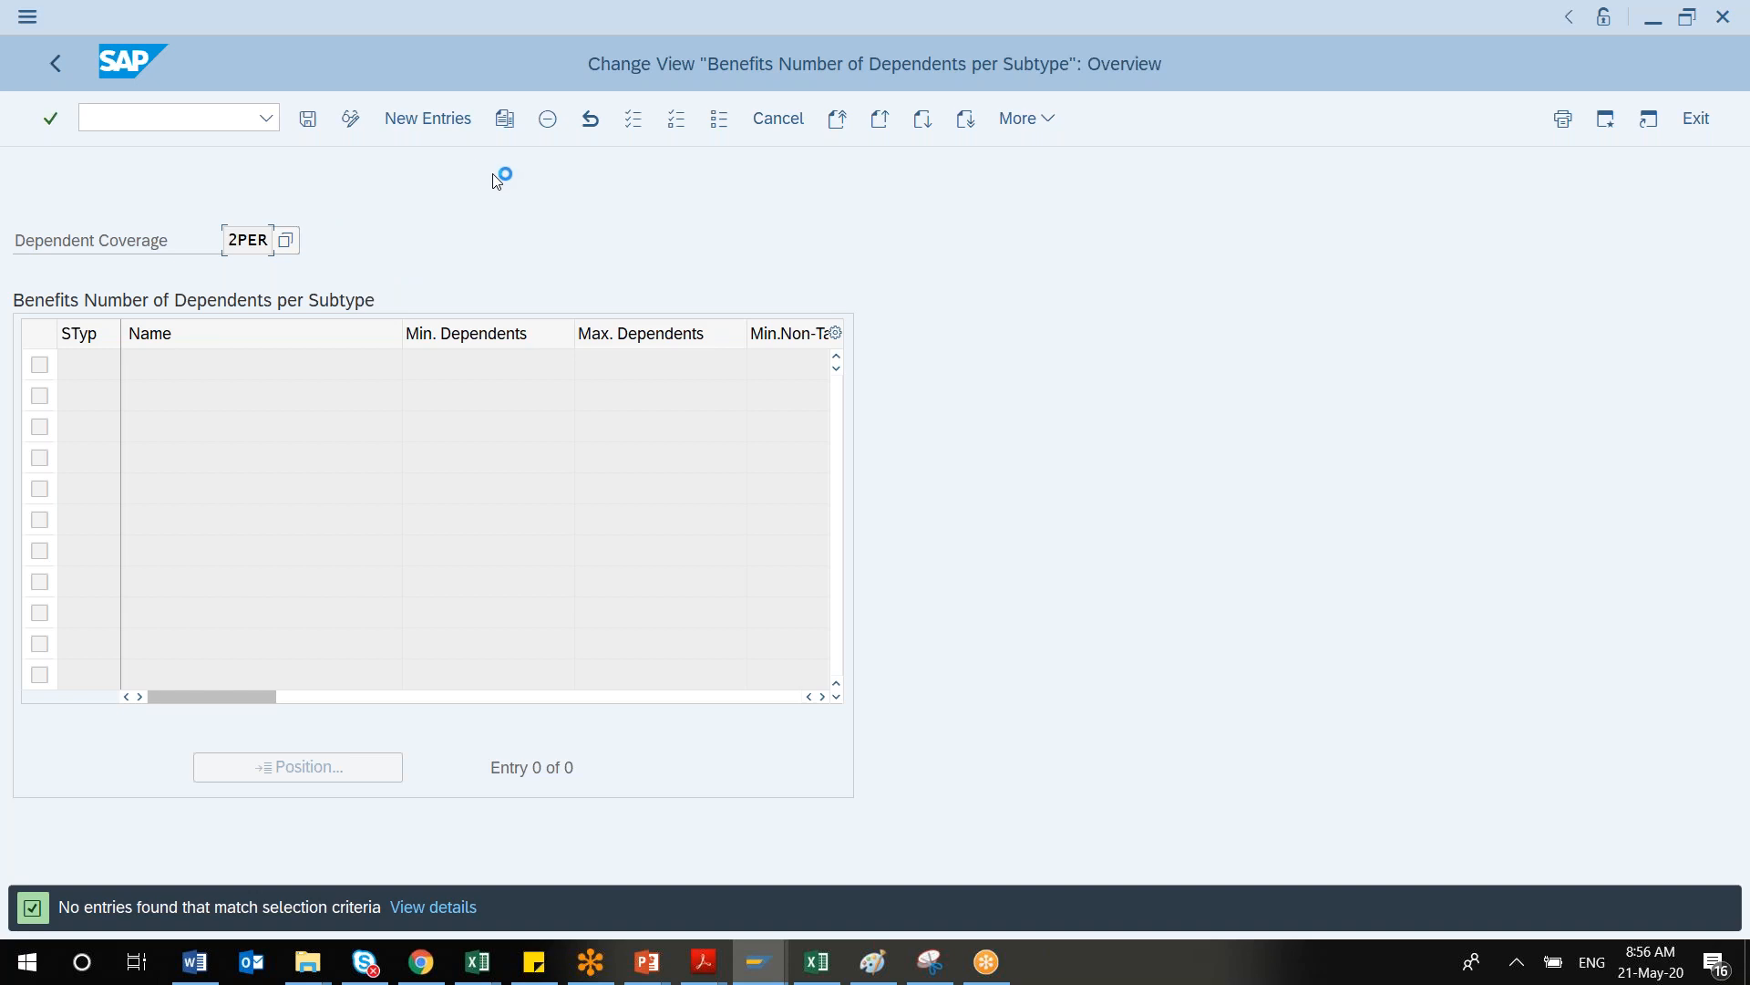
left_click(438, 124)
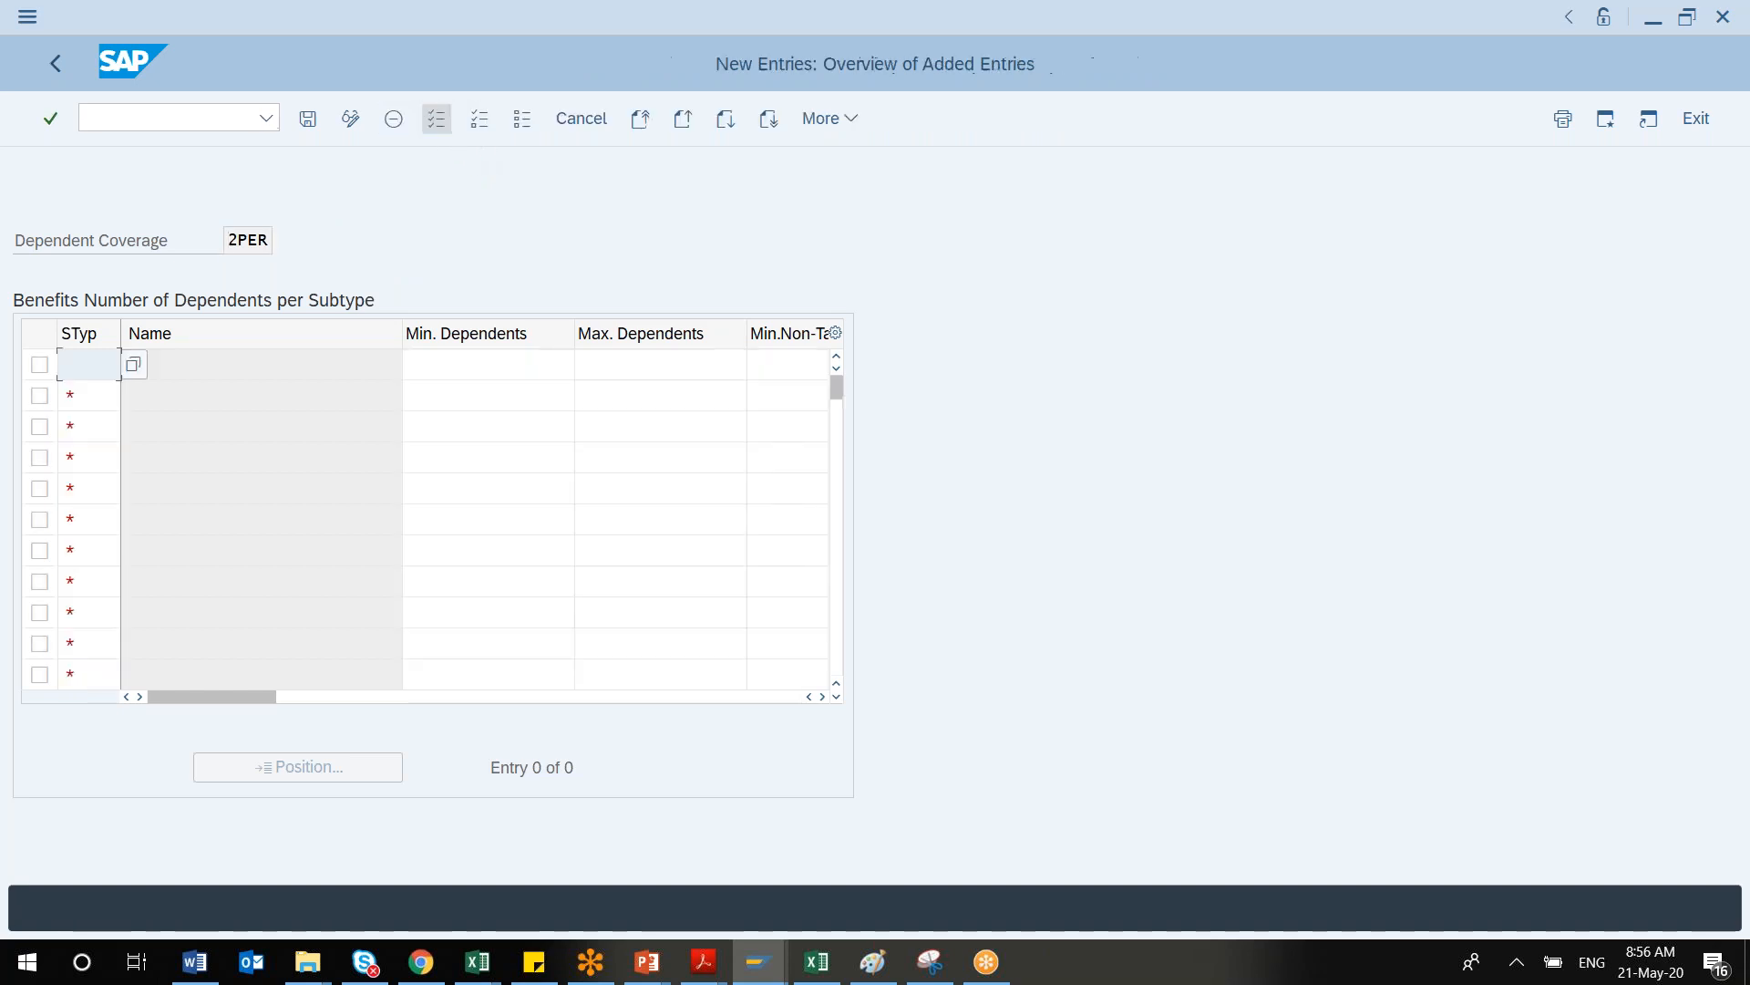
left_click(479, 365)
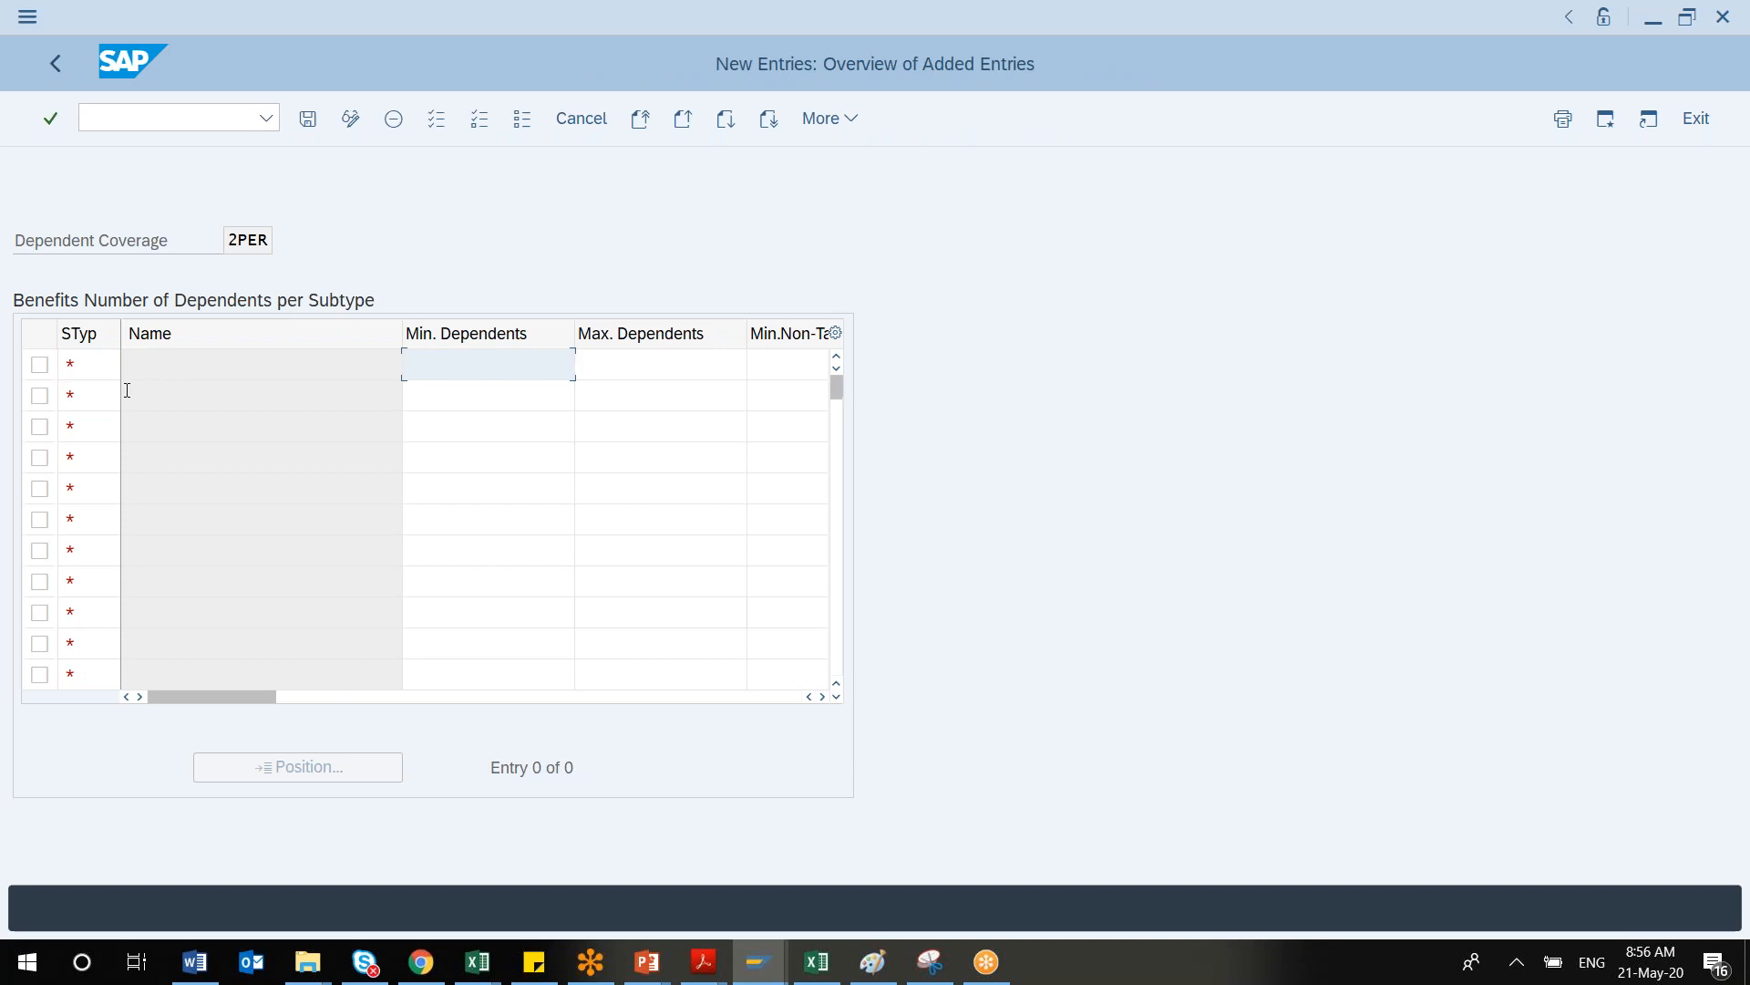
left_click(93, 369)
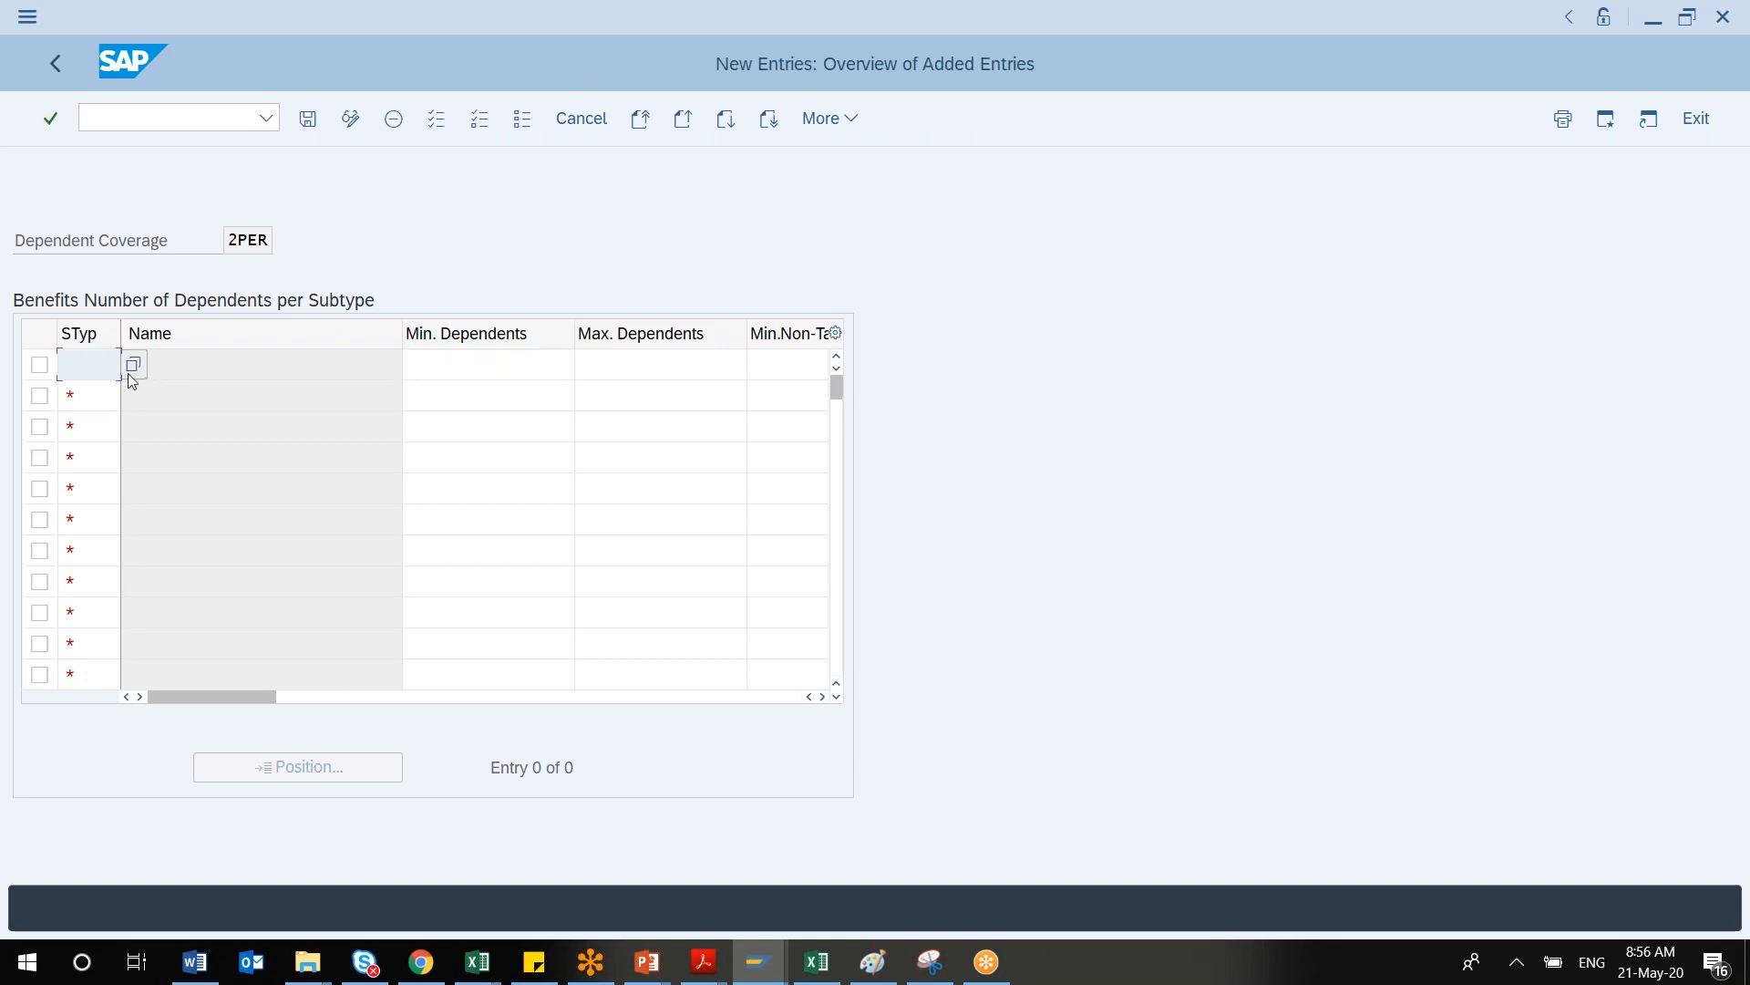
left_click(129, 374)
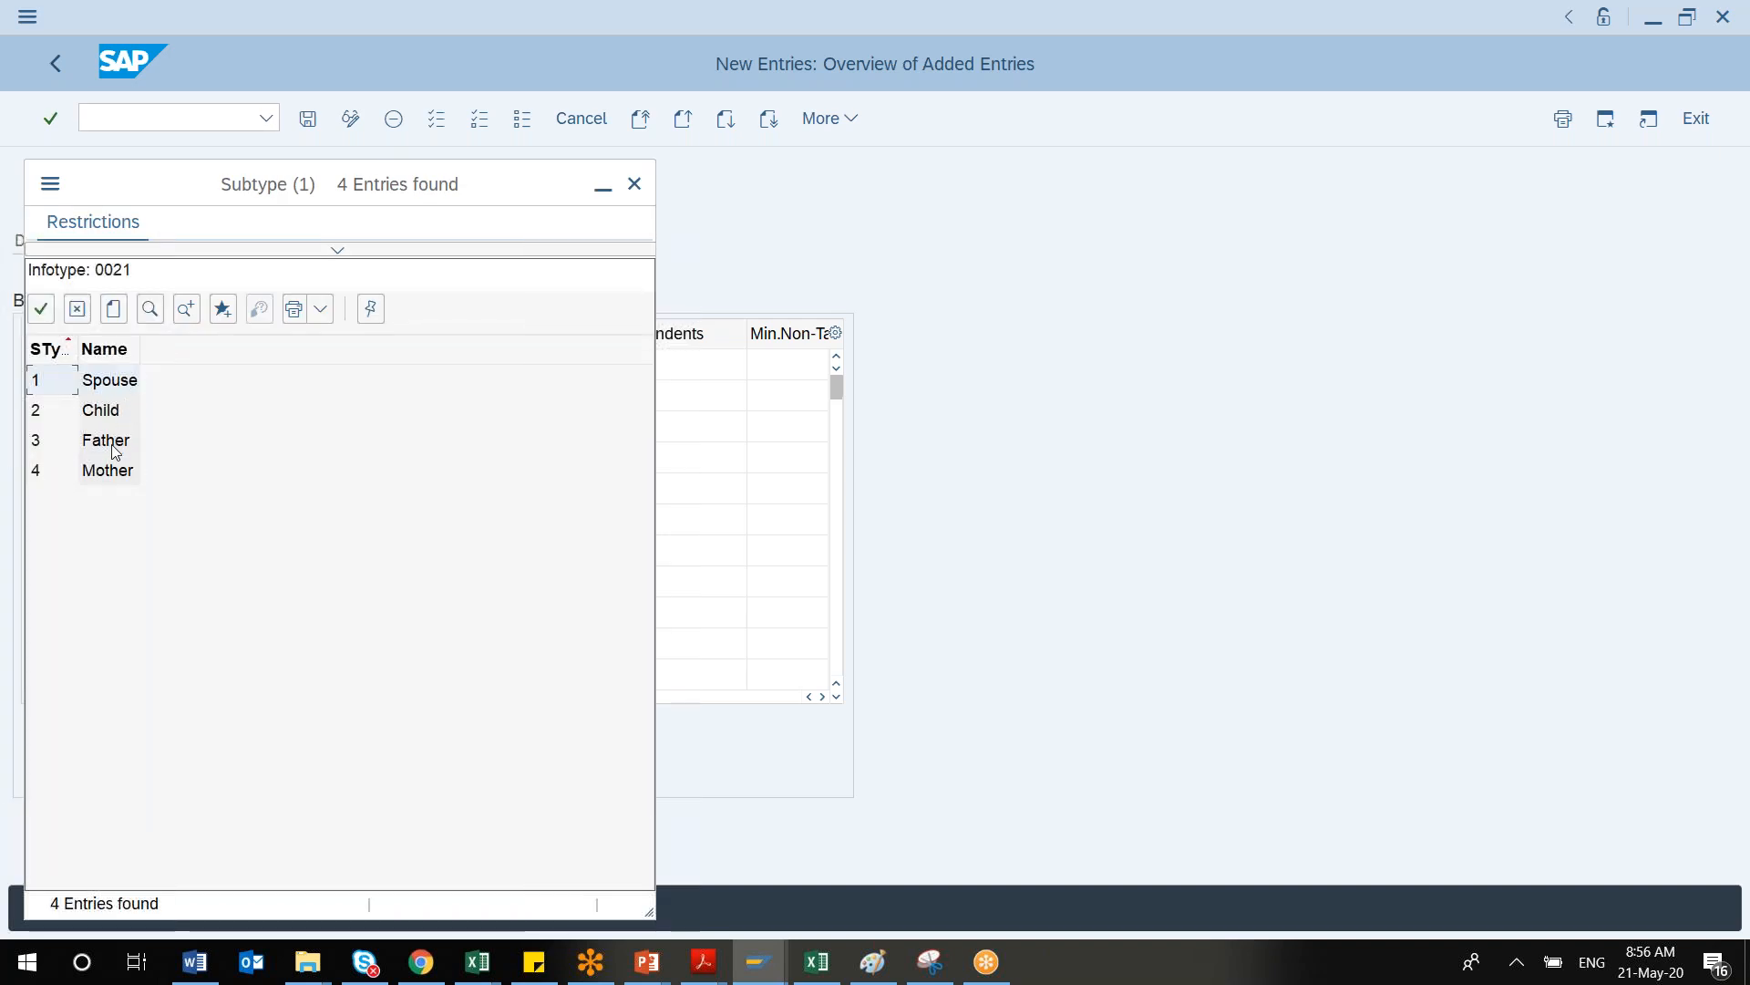
left_click(103, 412)
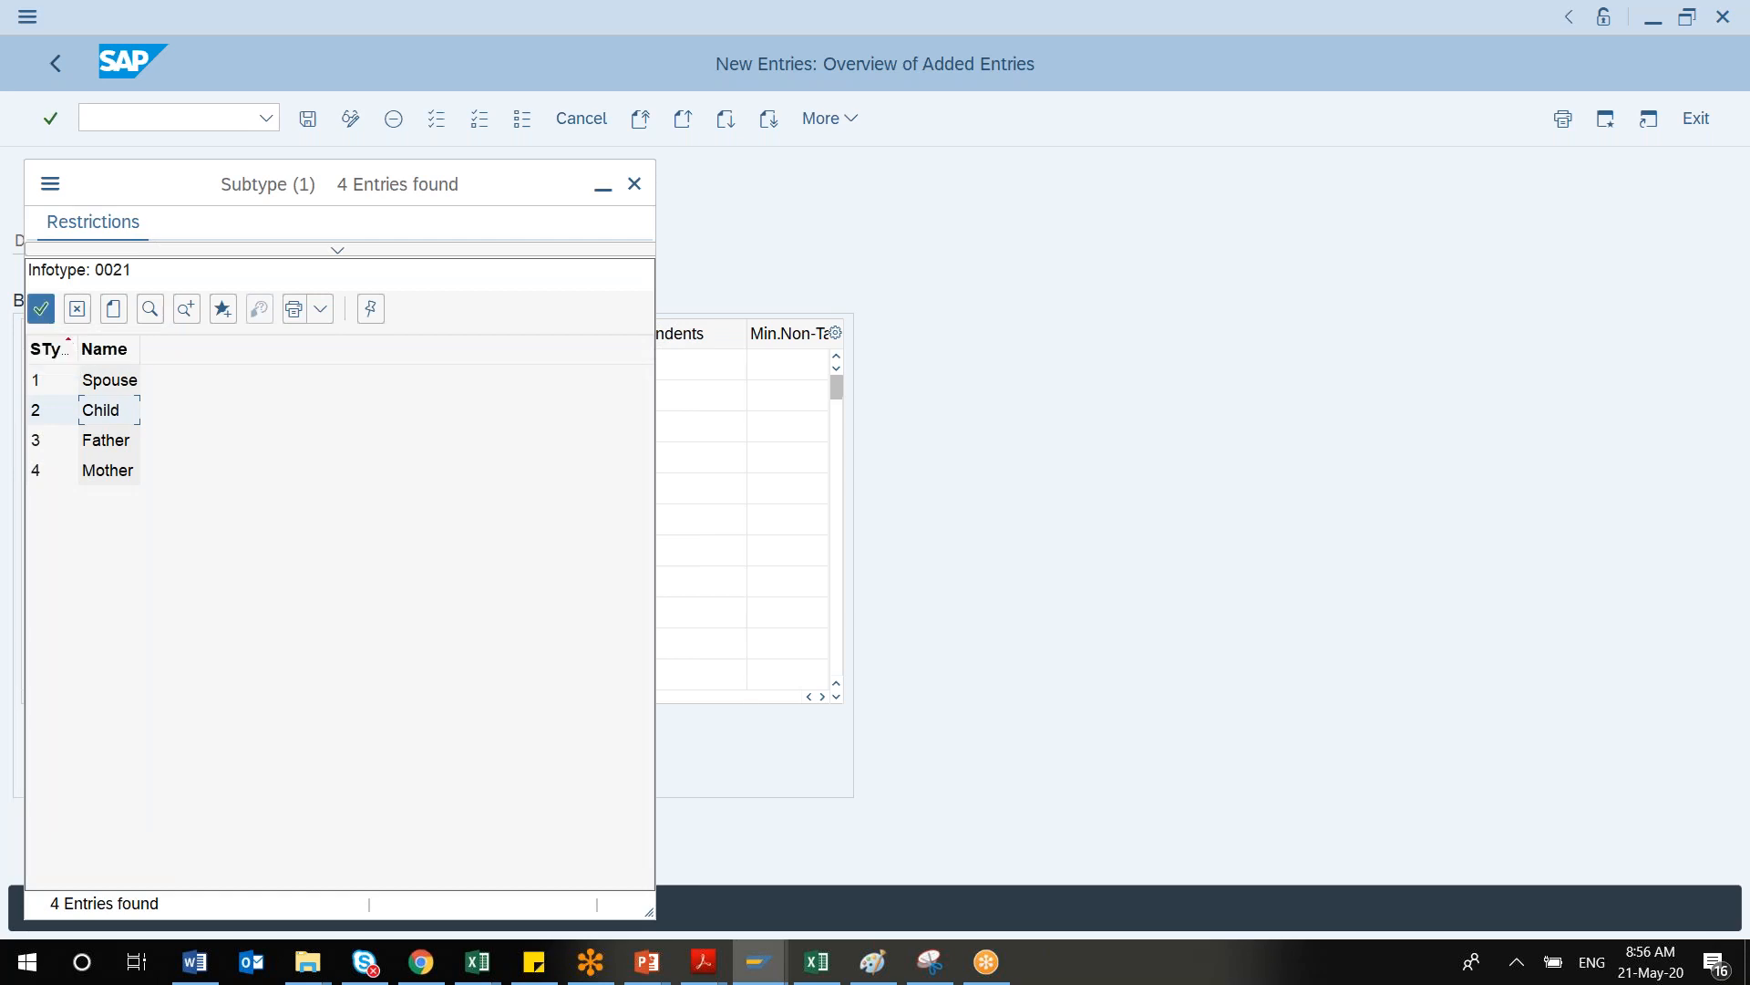
left_click(41, 309)
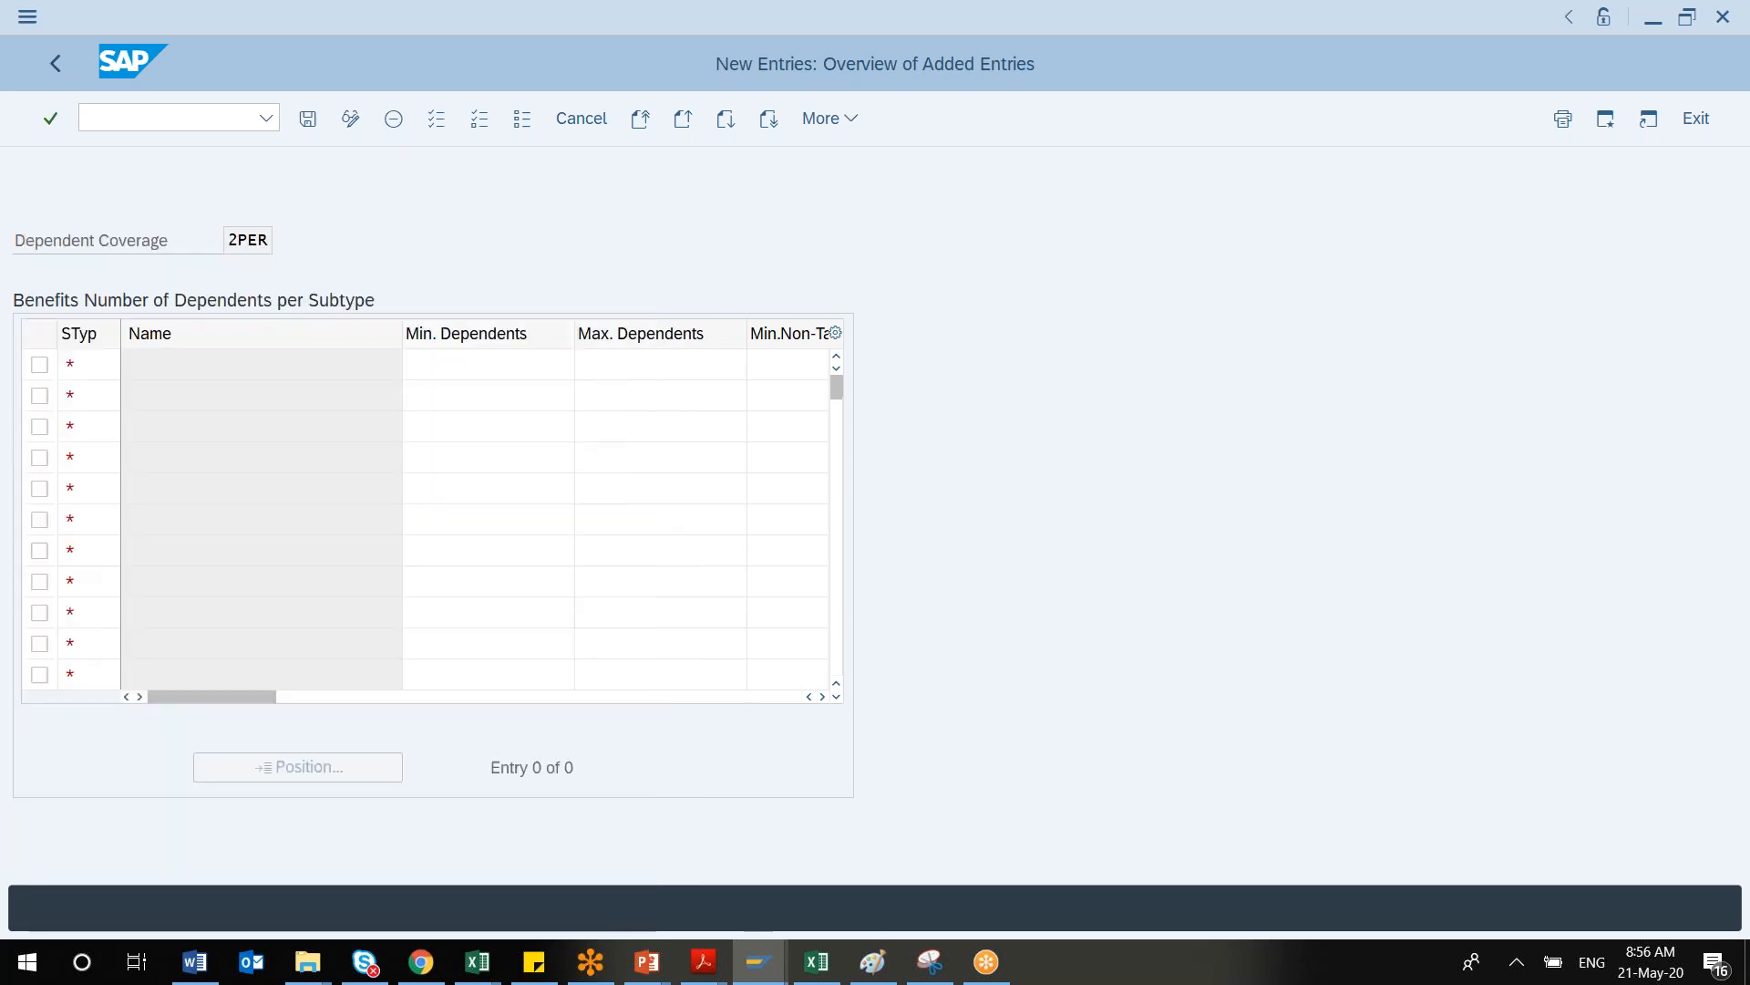
Set the subtype 2 entry's minimum dependents to 1 and maximum dependents to 3, and check its non-taxable limit fields
left_click(469, 374)
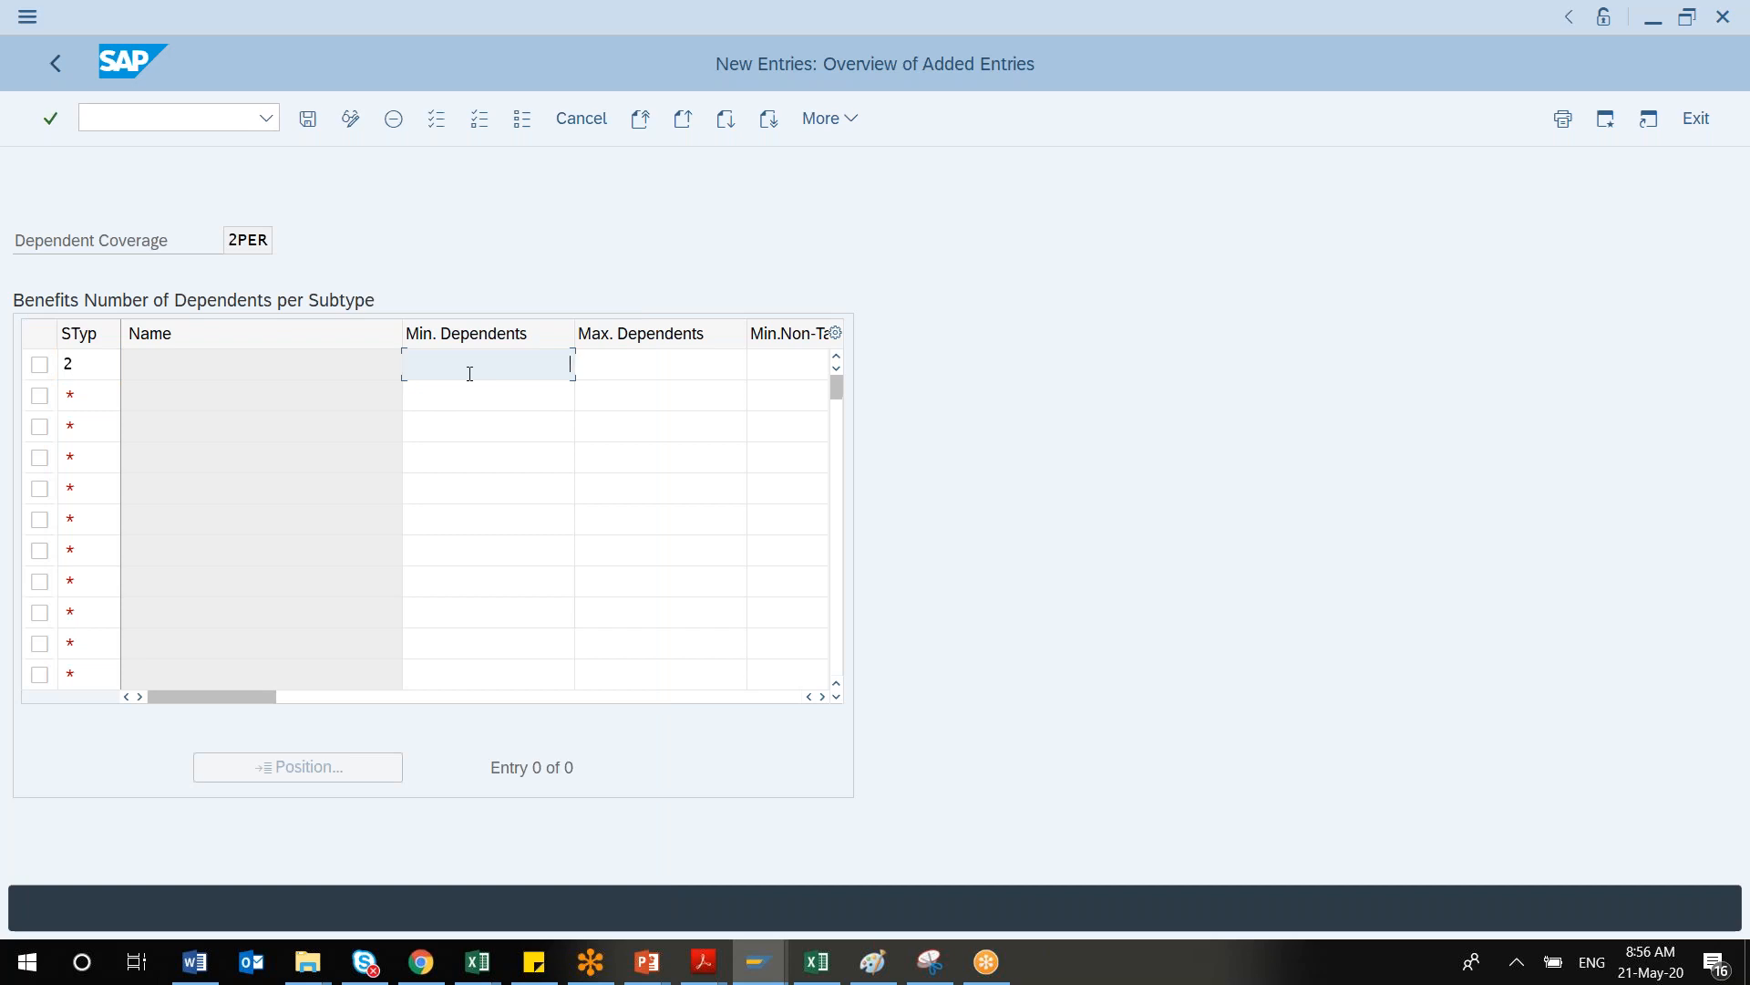
type("1")
left_click(621, 373)
type("3")
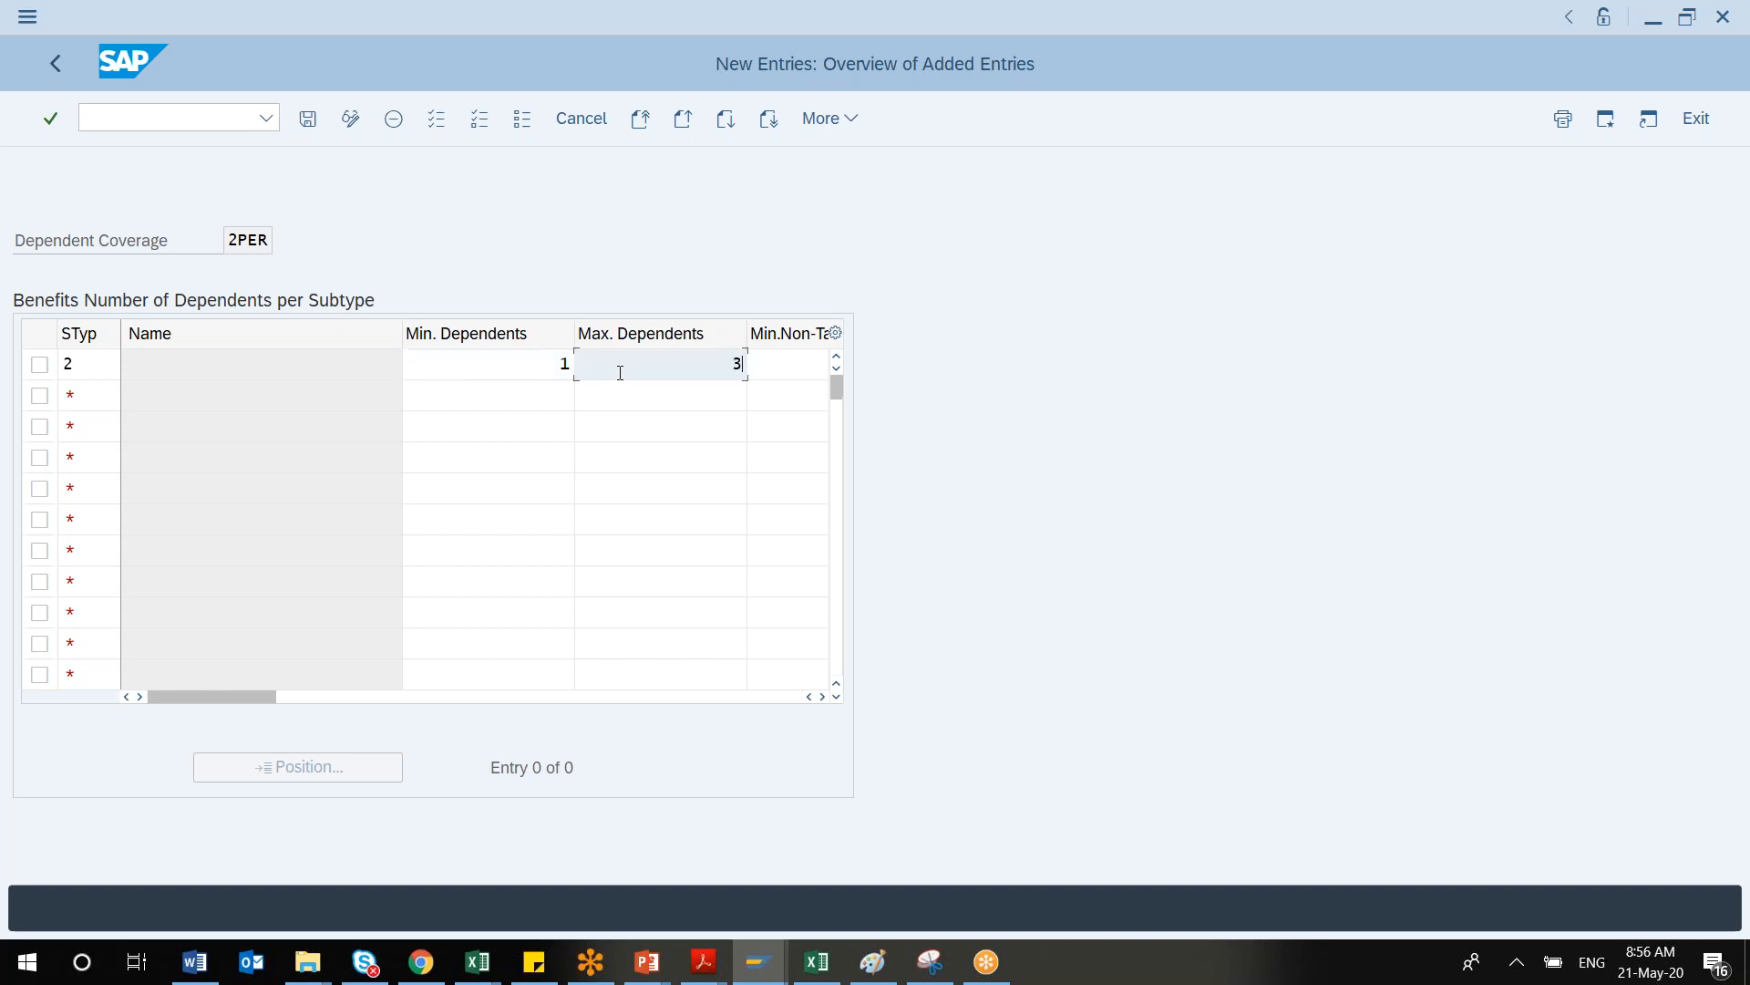
left_click(533, 696)
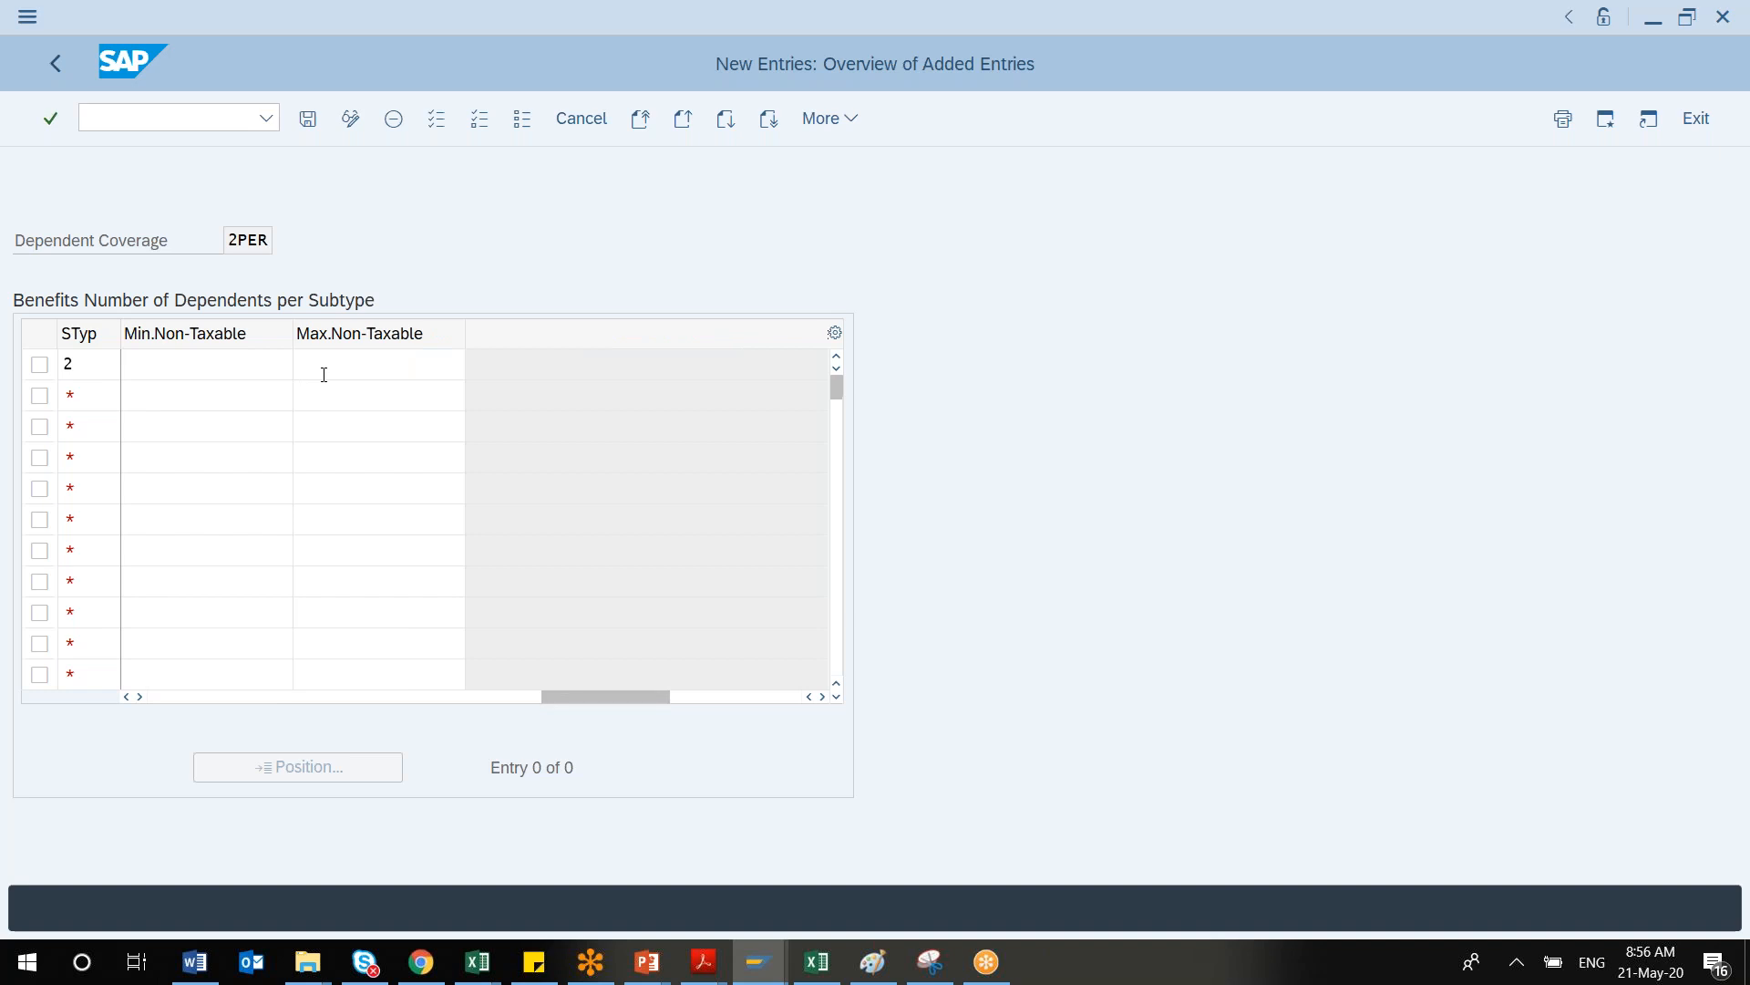
left_click(349, 363)
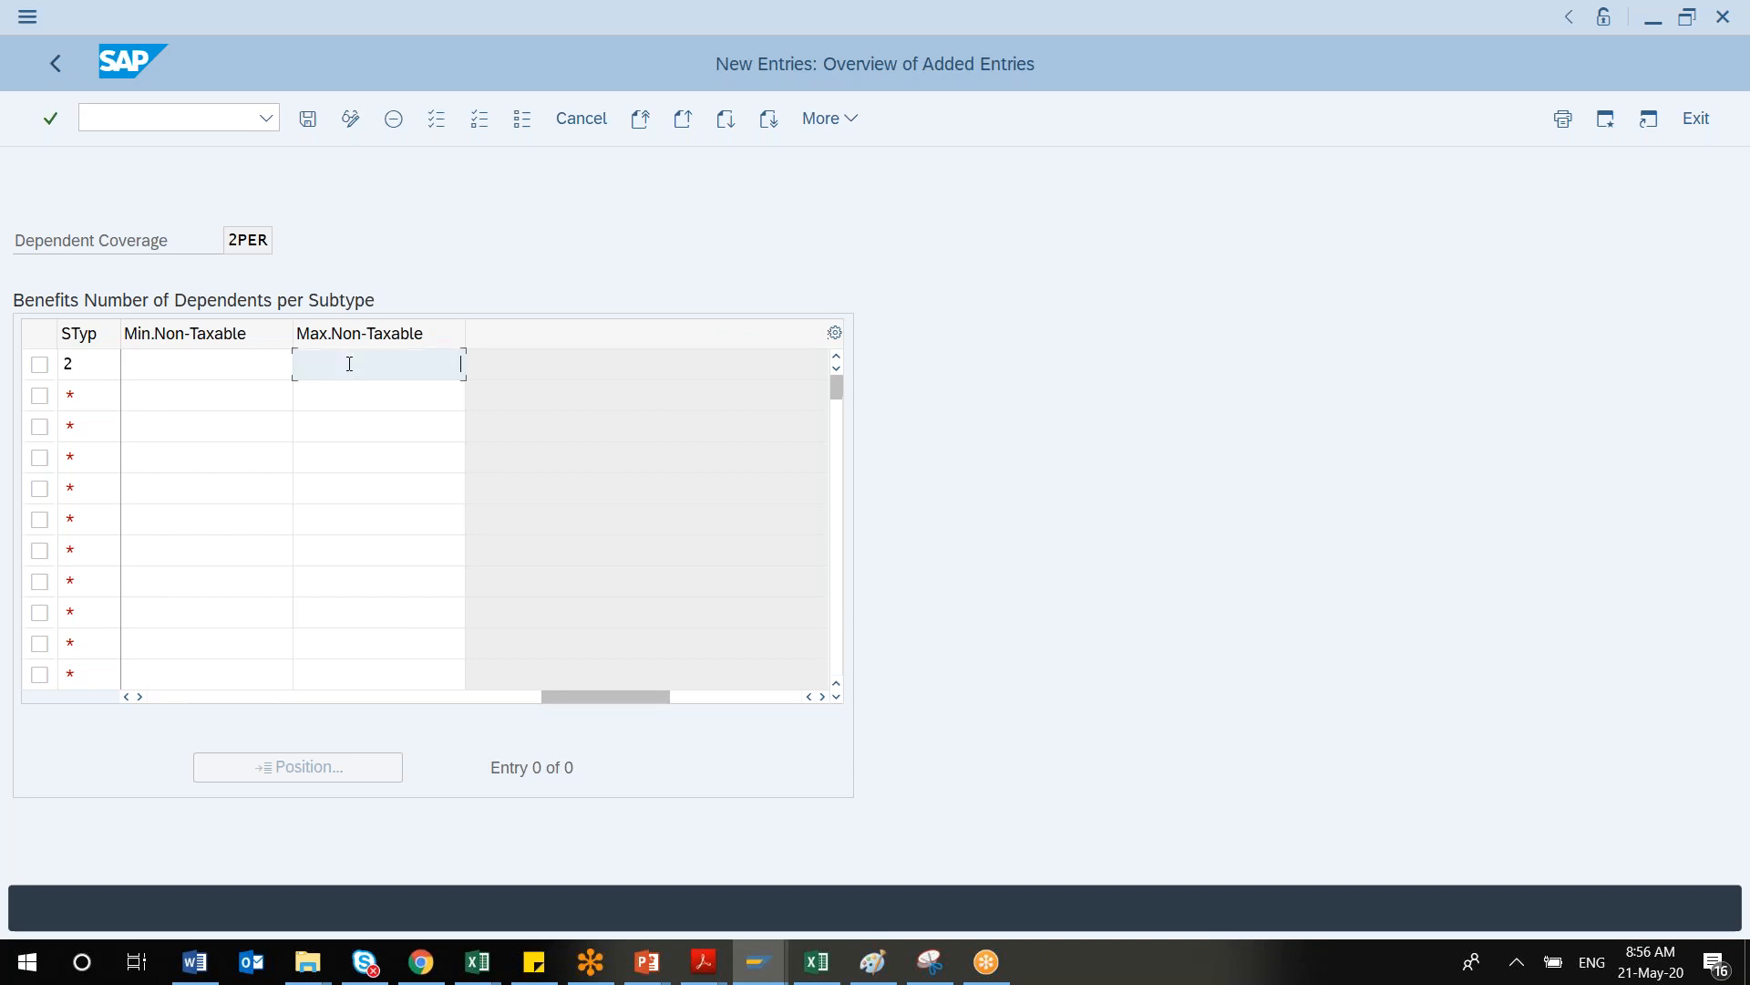
Leave the number-of-dependents view without saving the new entry, and return to the IMG
left_click(58, 71)
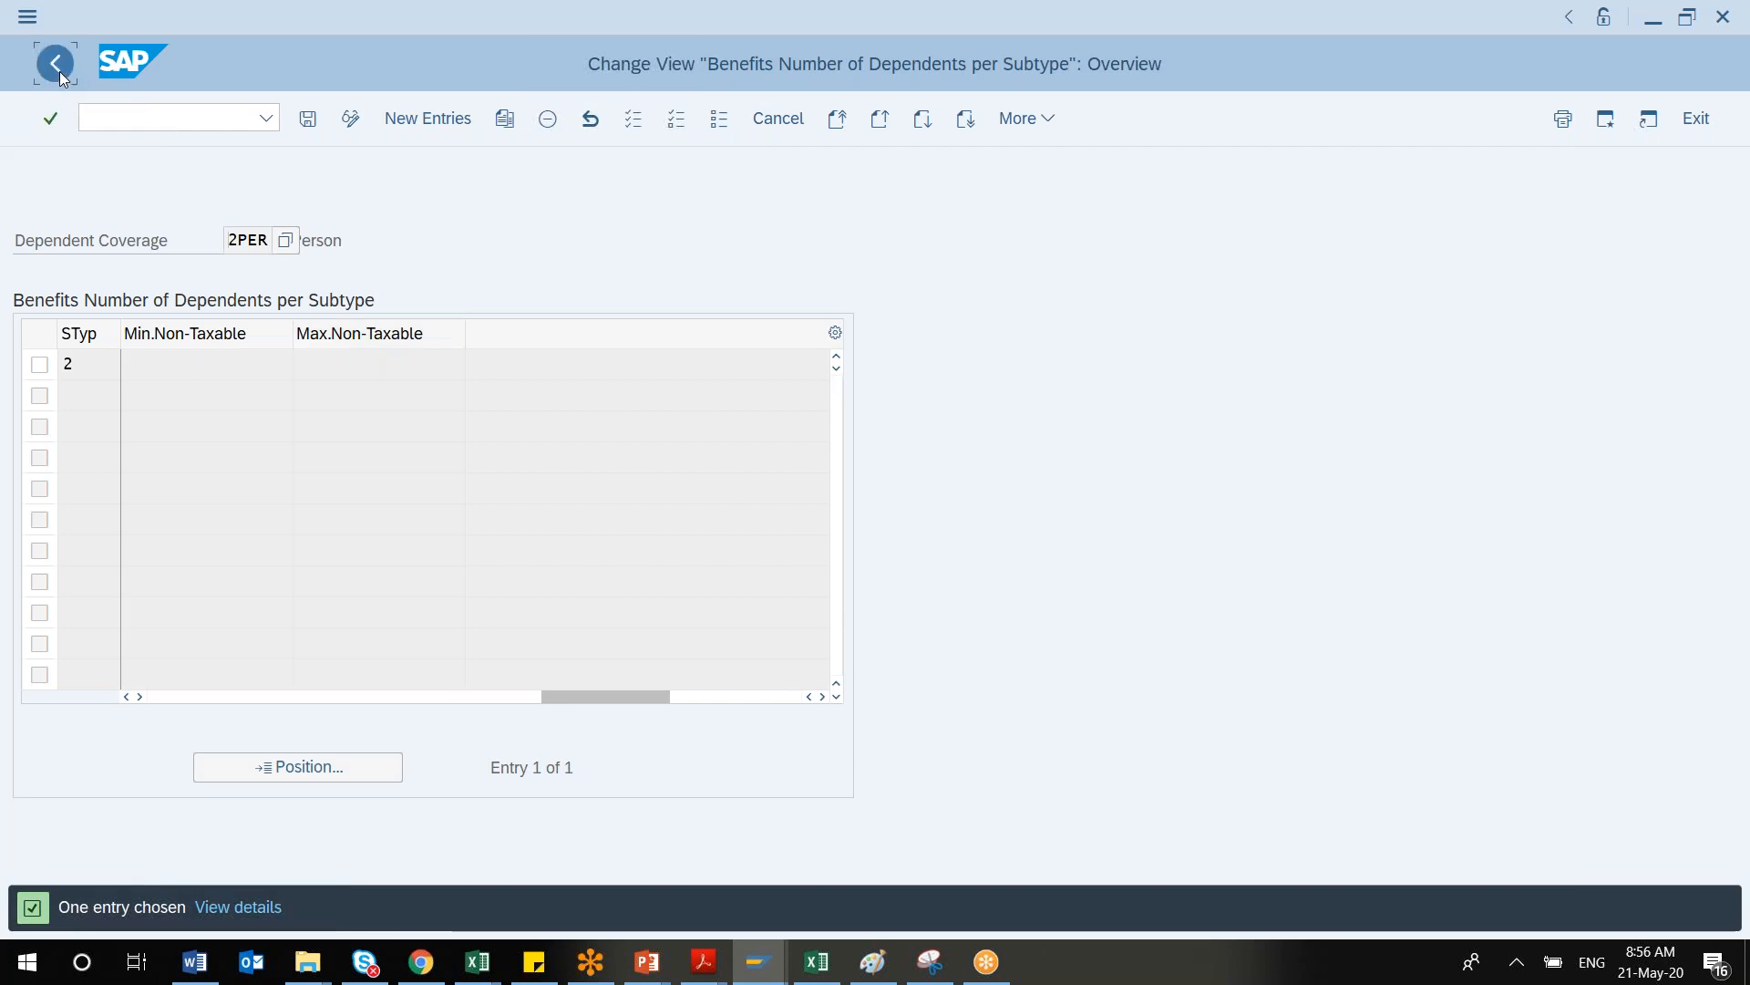
left_click(59, 71)
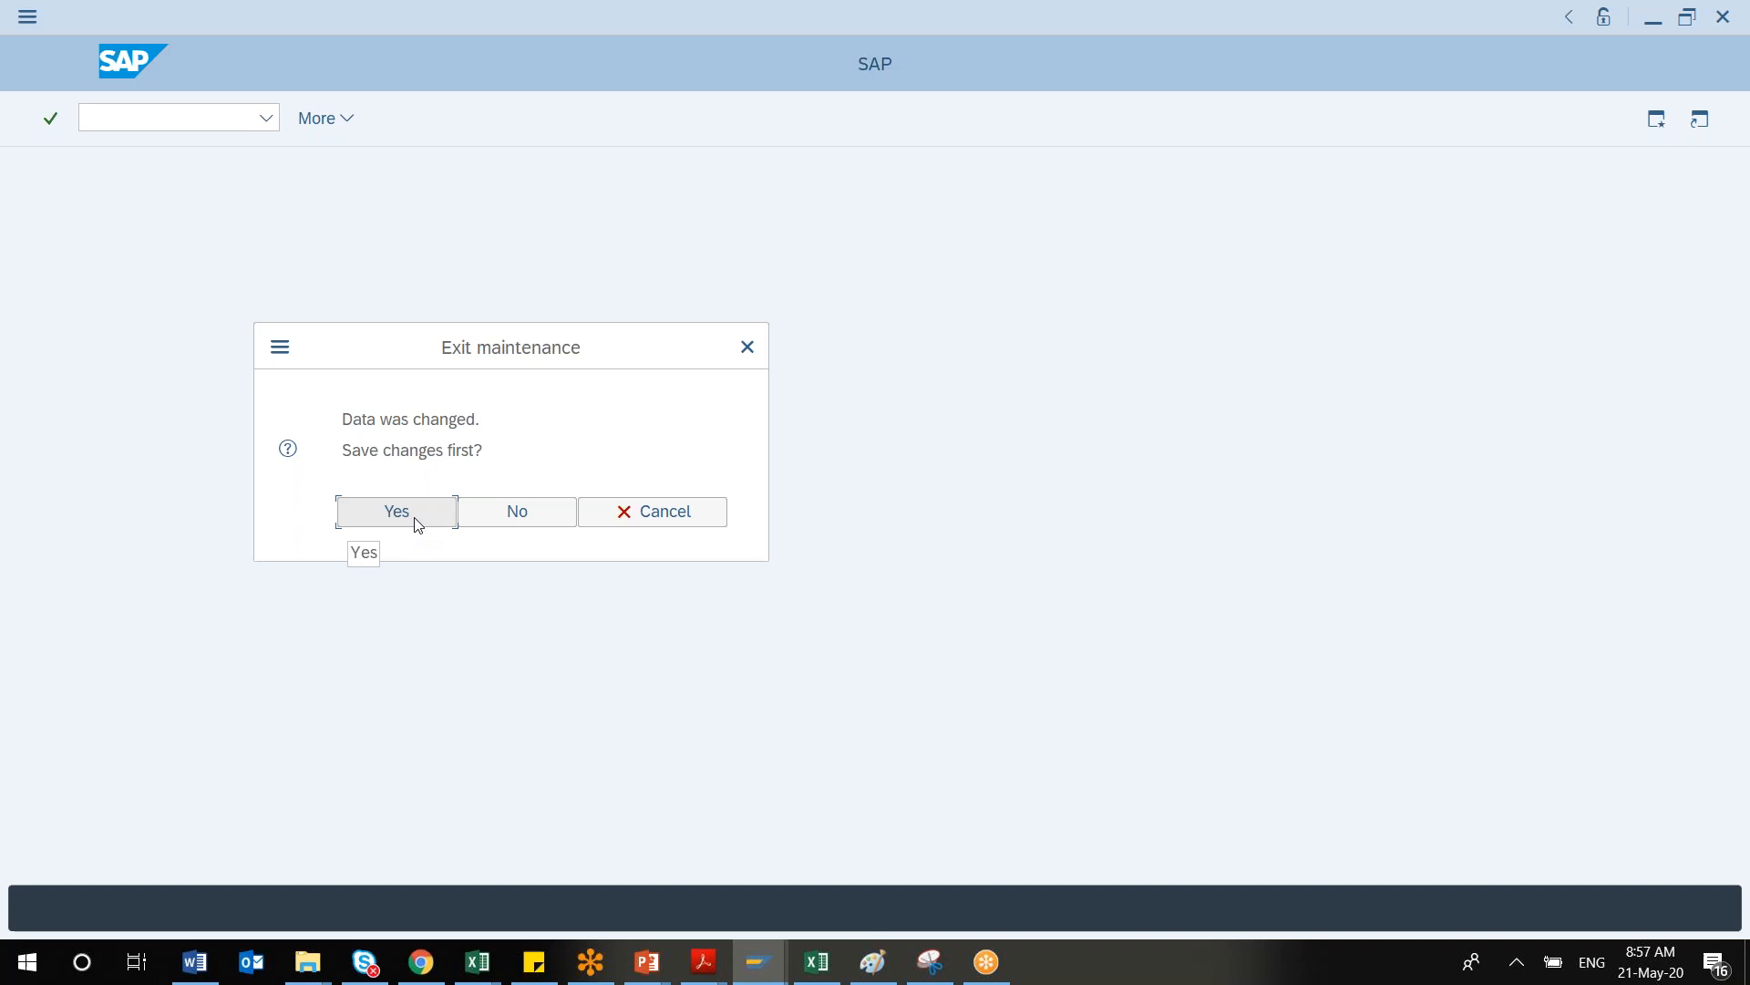
left_click(501, 523)
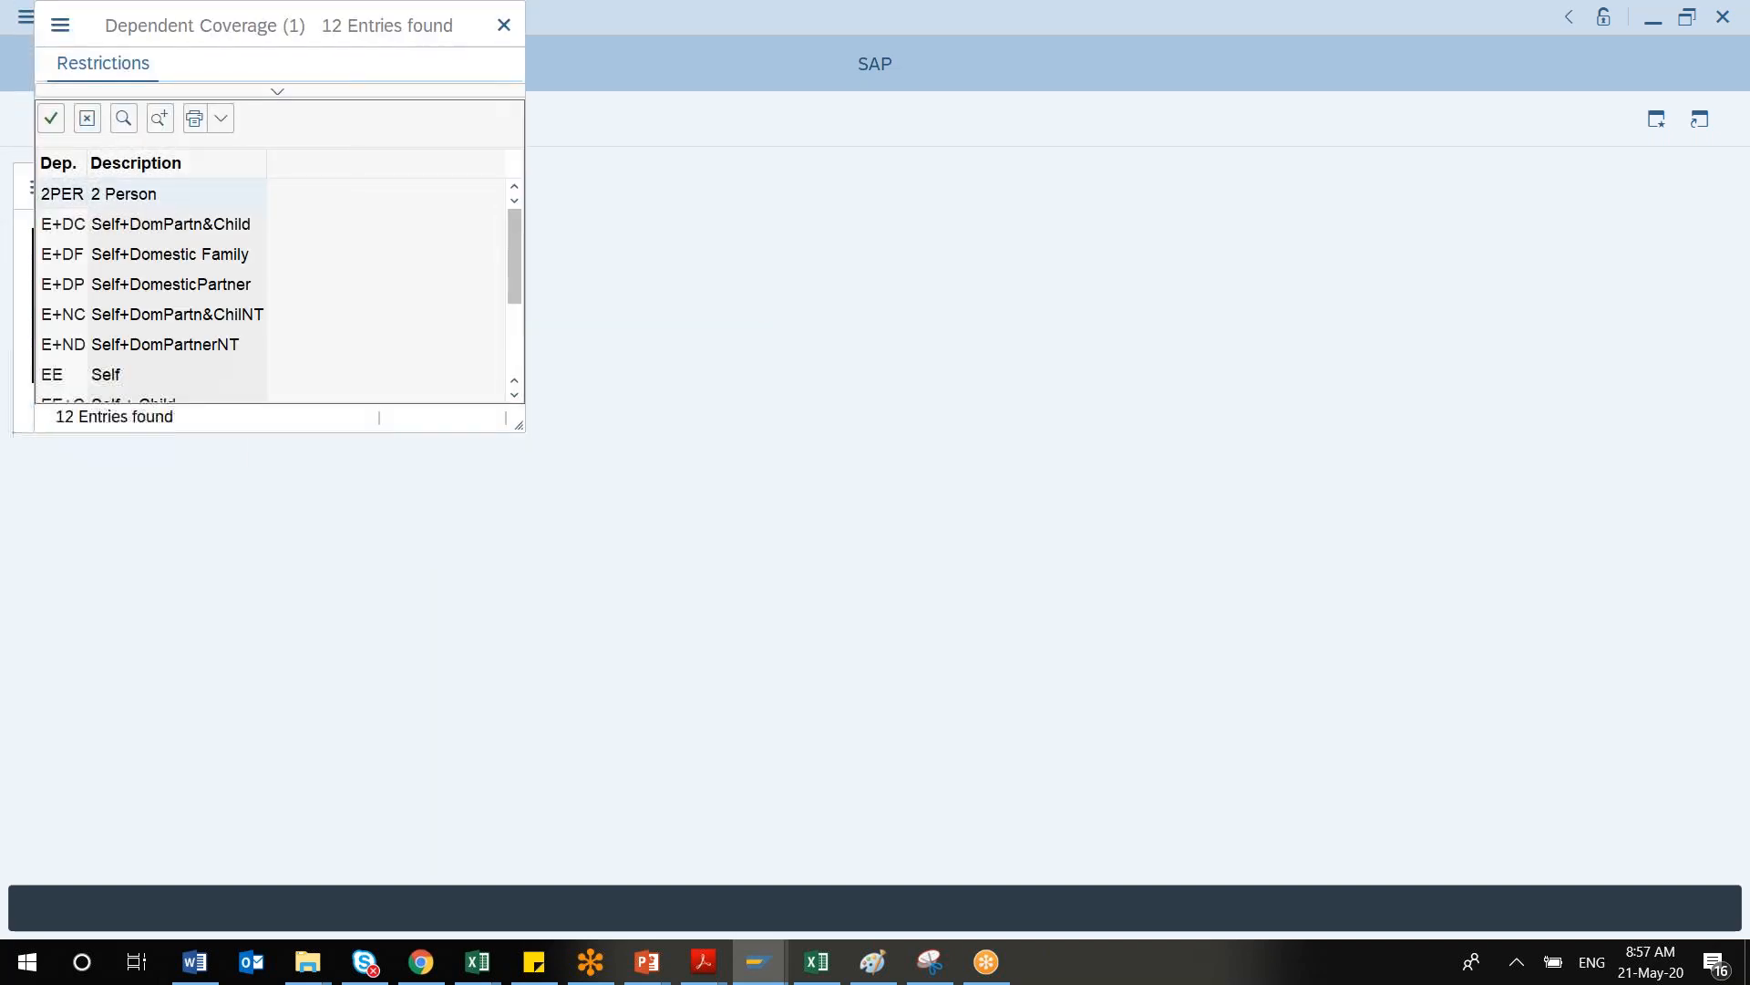
left_click(504, 25)
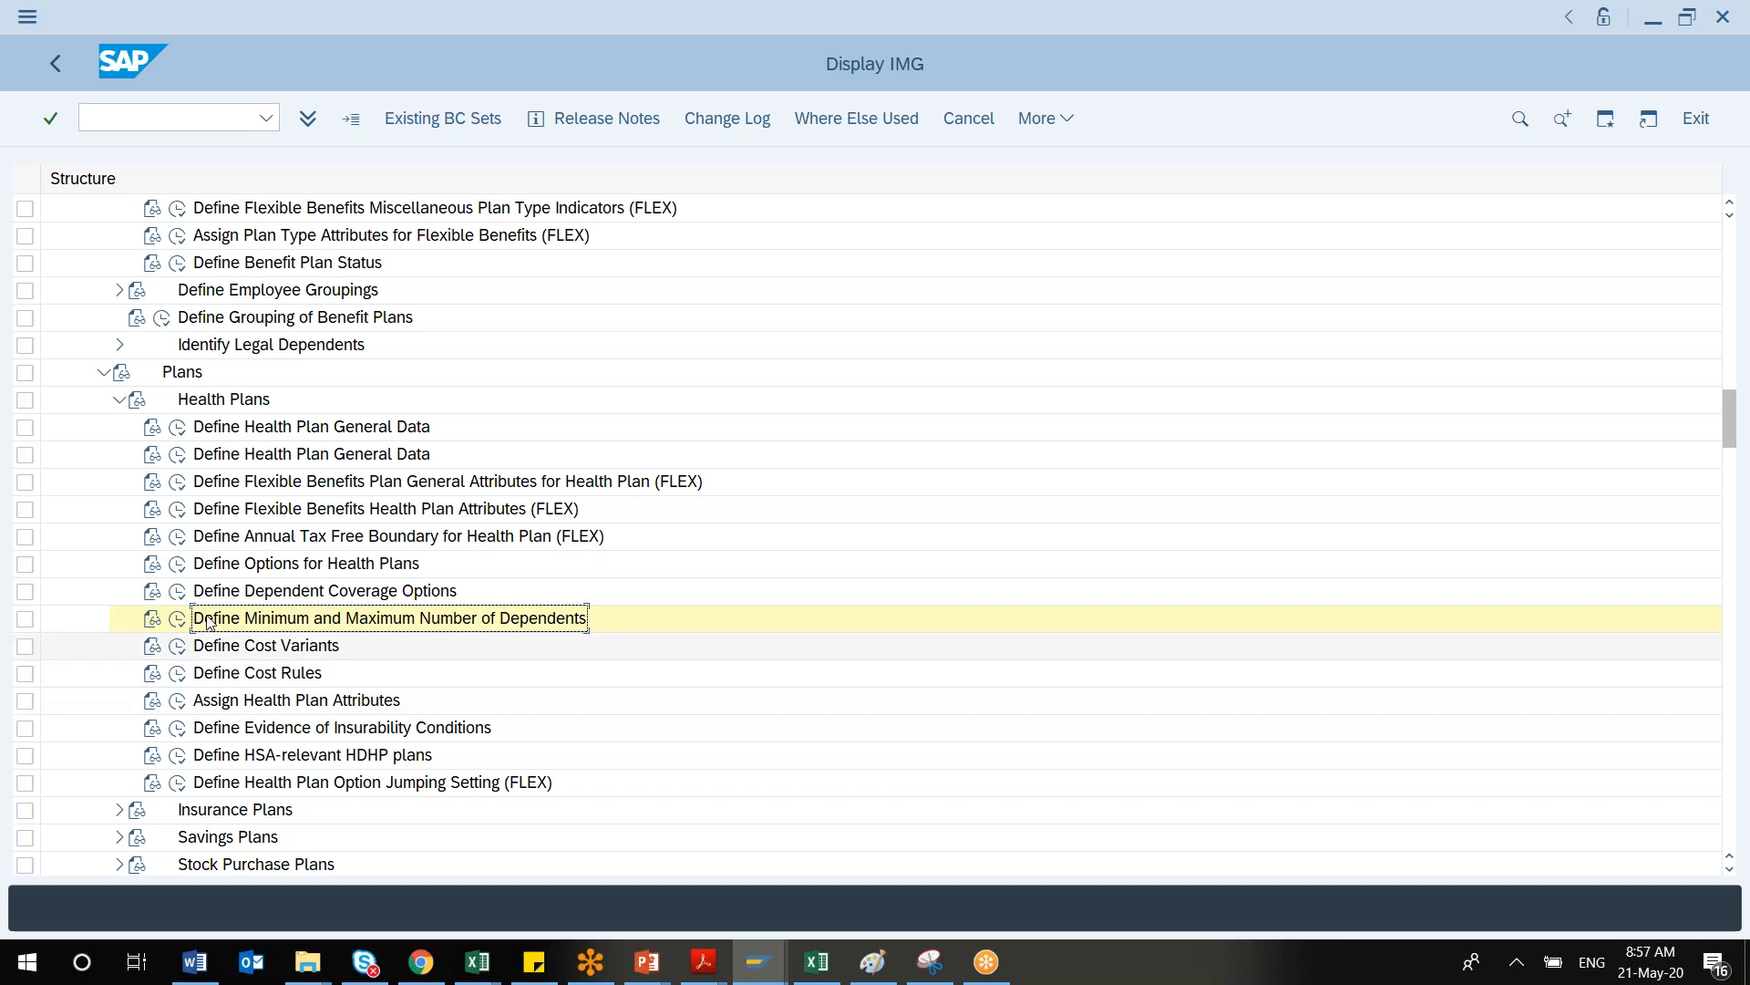
Review the health plan cost variants of MED1 Standard Medical Plan in Define Cost Variants, and return to the IMG
left_click(177, 651)
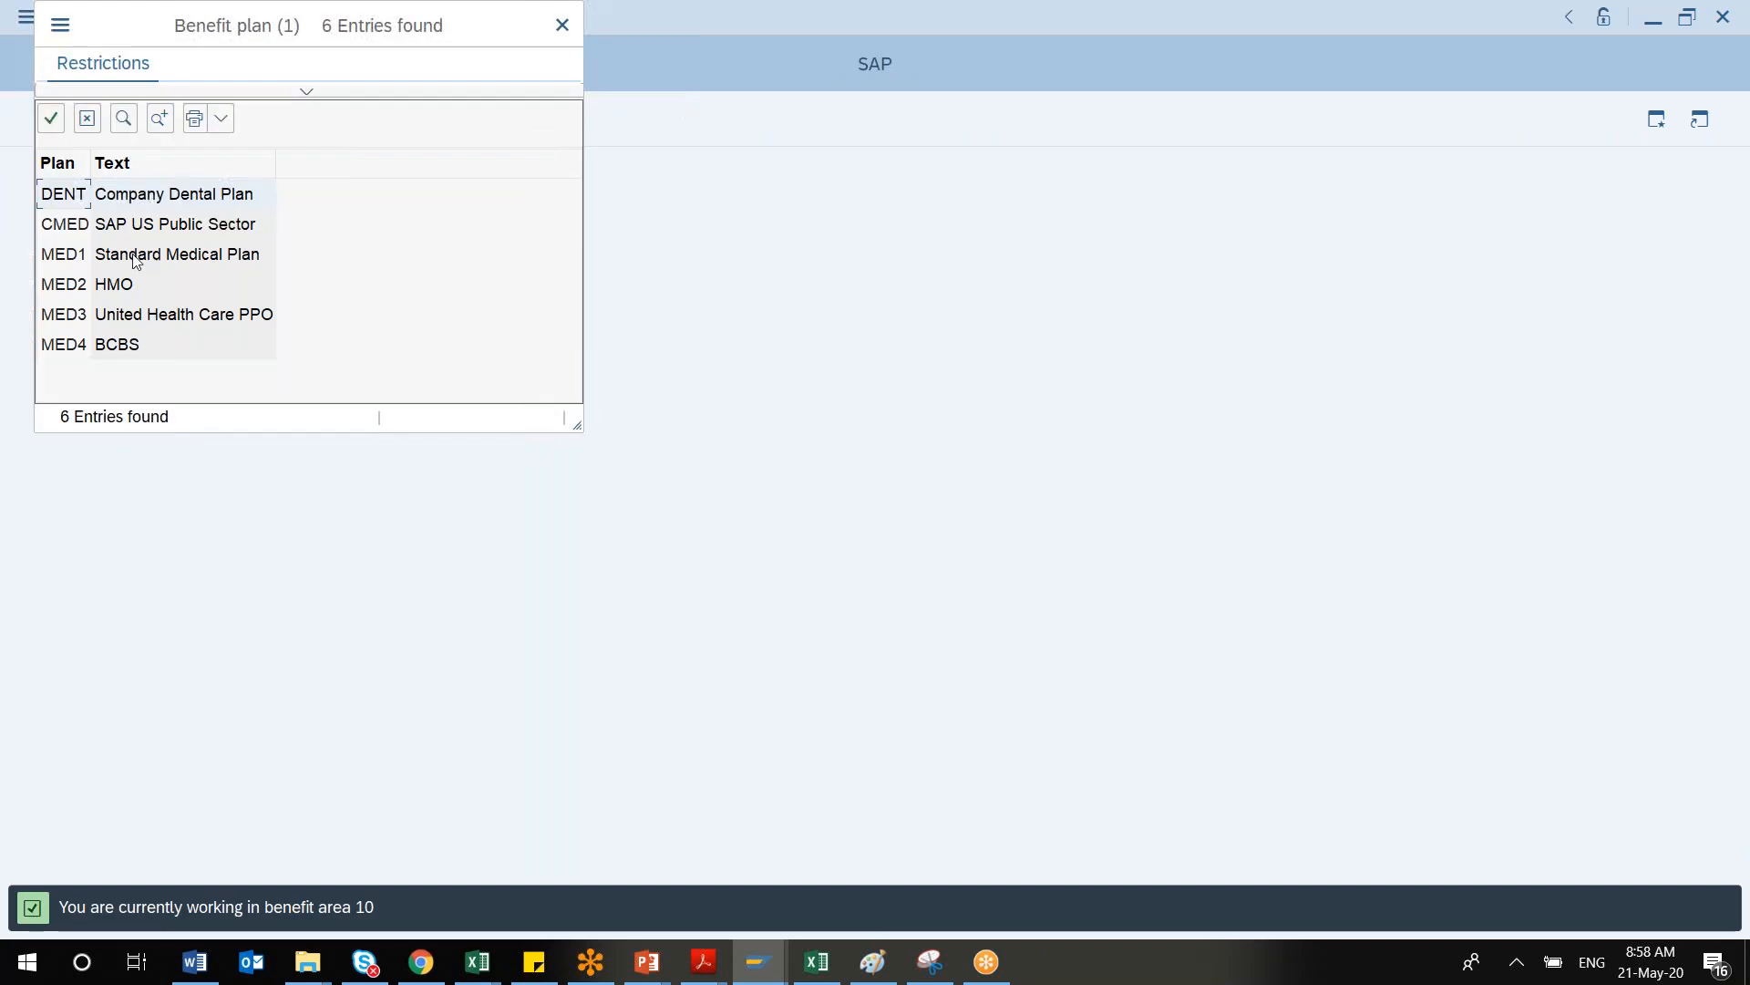
double_click(140, 258)
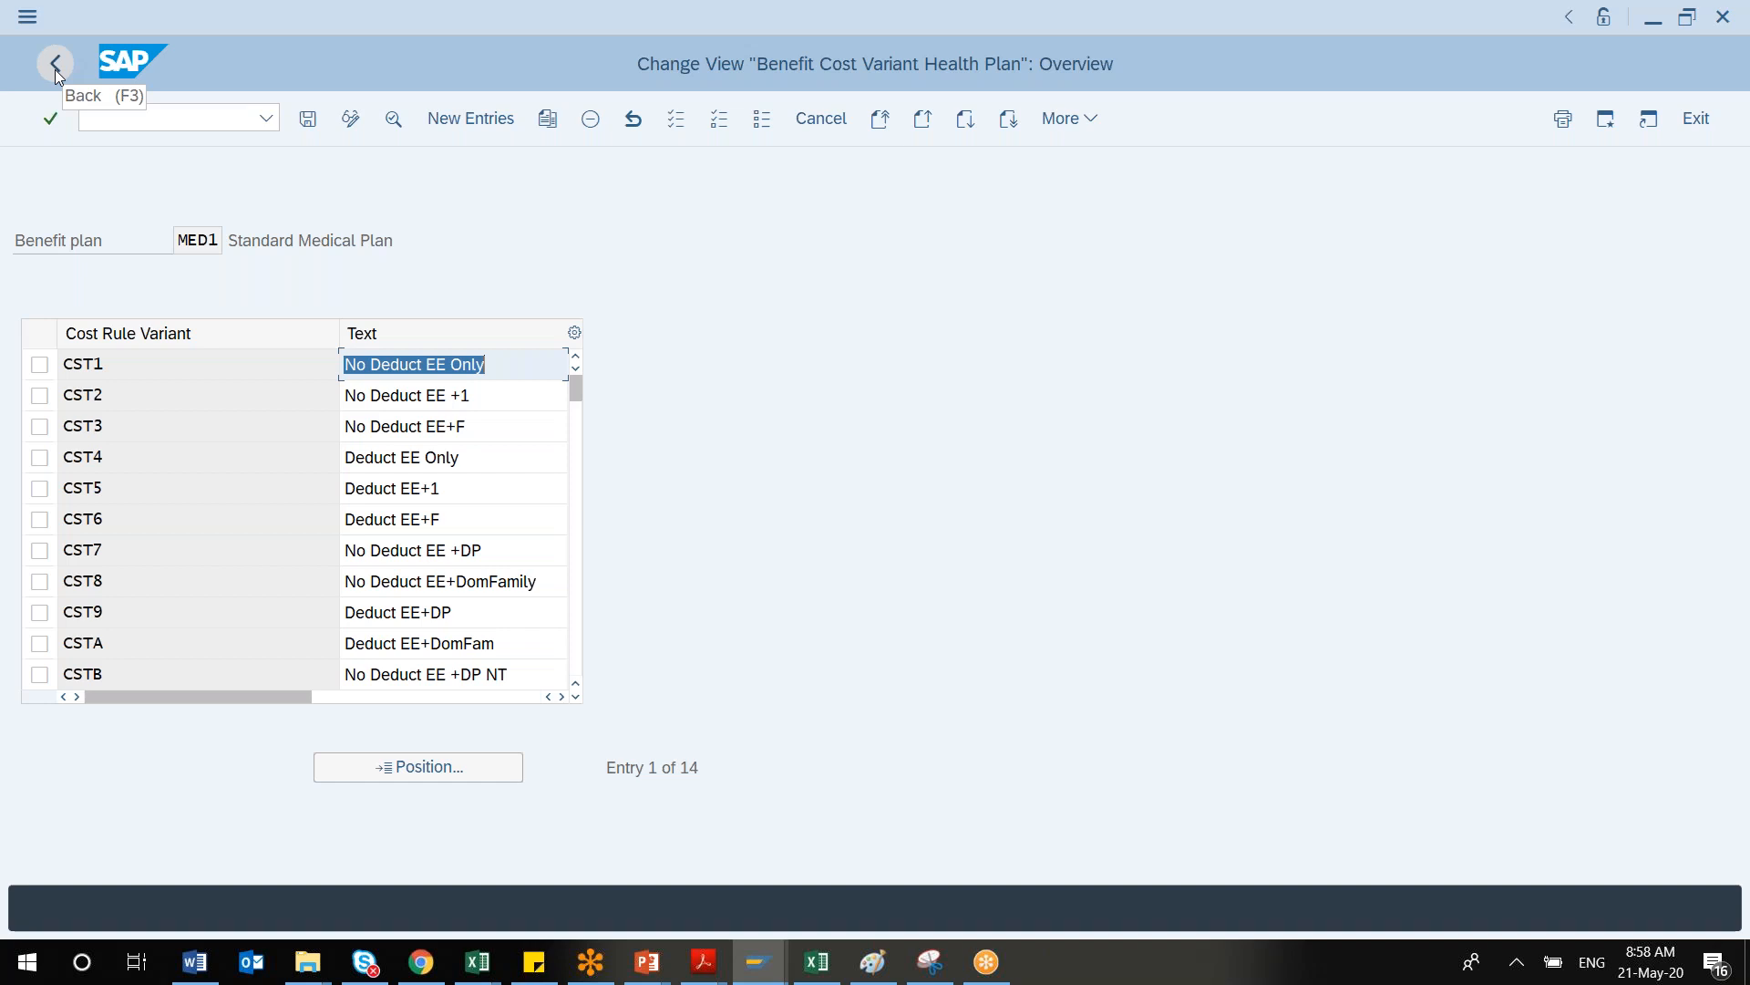
left_click(288, 370)
key("F4")
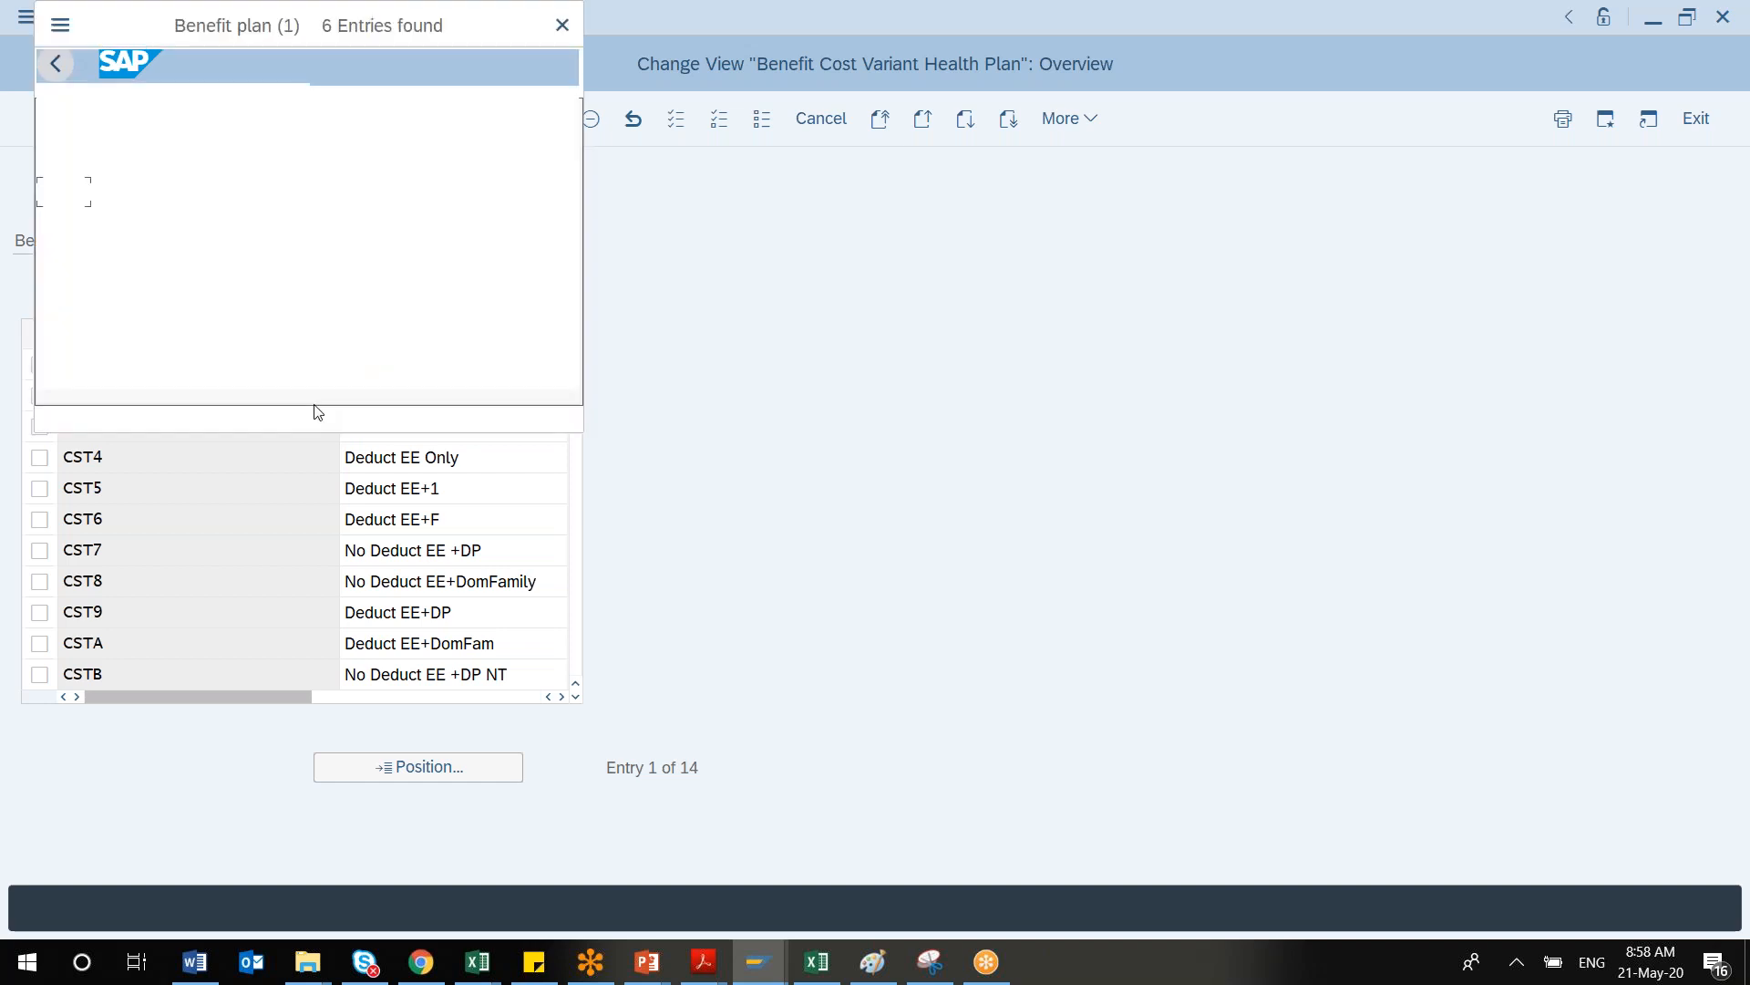
left_click(563, 24)
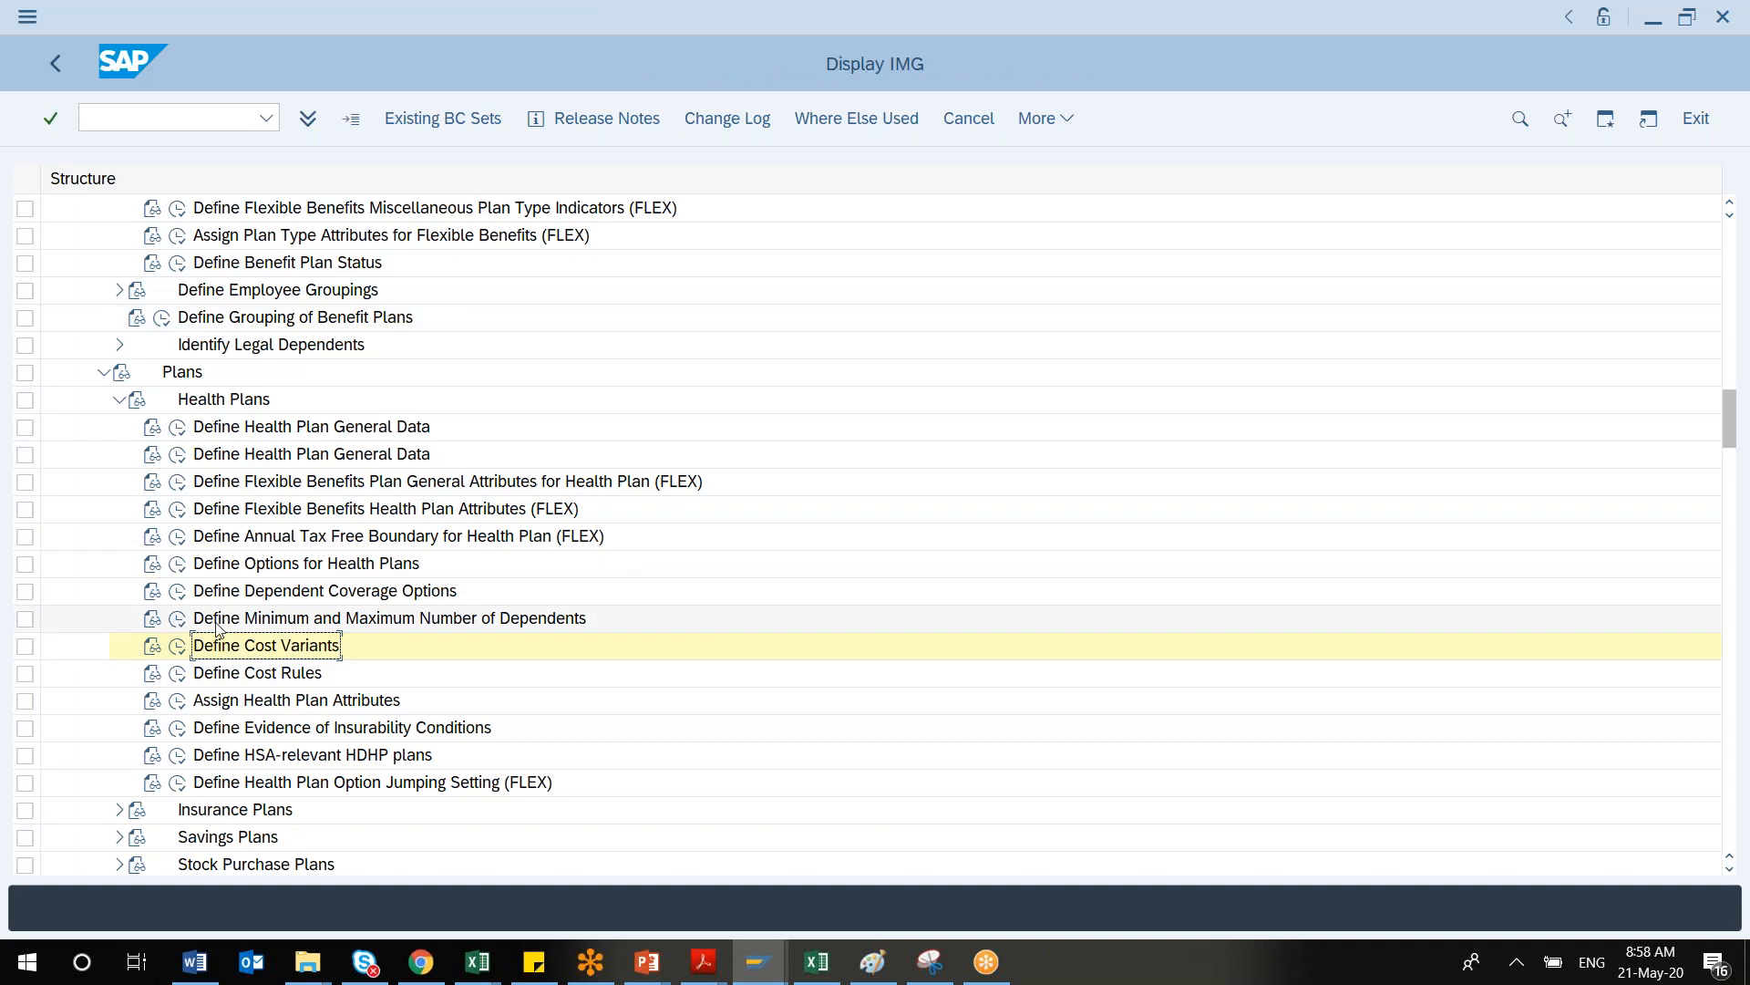
Open the health plan cost rule details for DENT Company Dental Plan and variant CST1 Dental cost 1 in Define Cost Rules
left_click(177, 673)
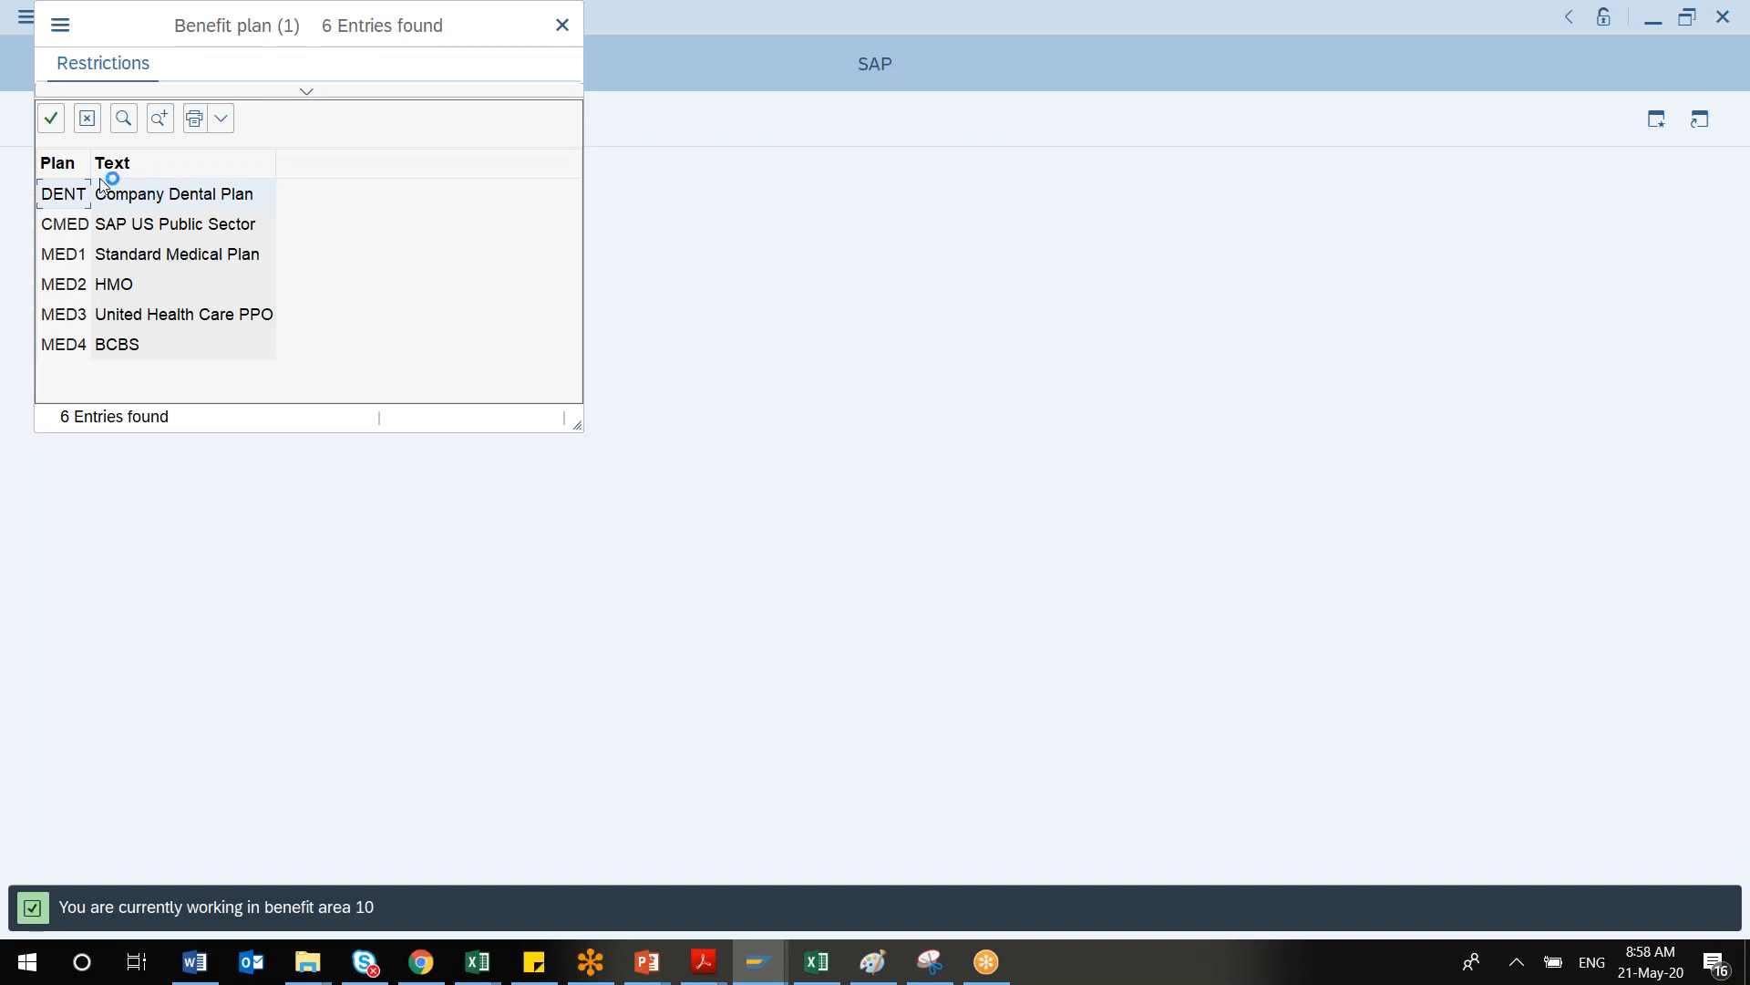
left_click(52, 123)
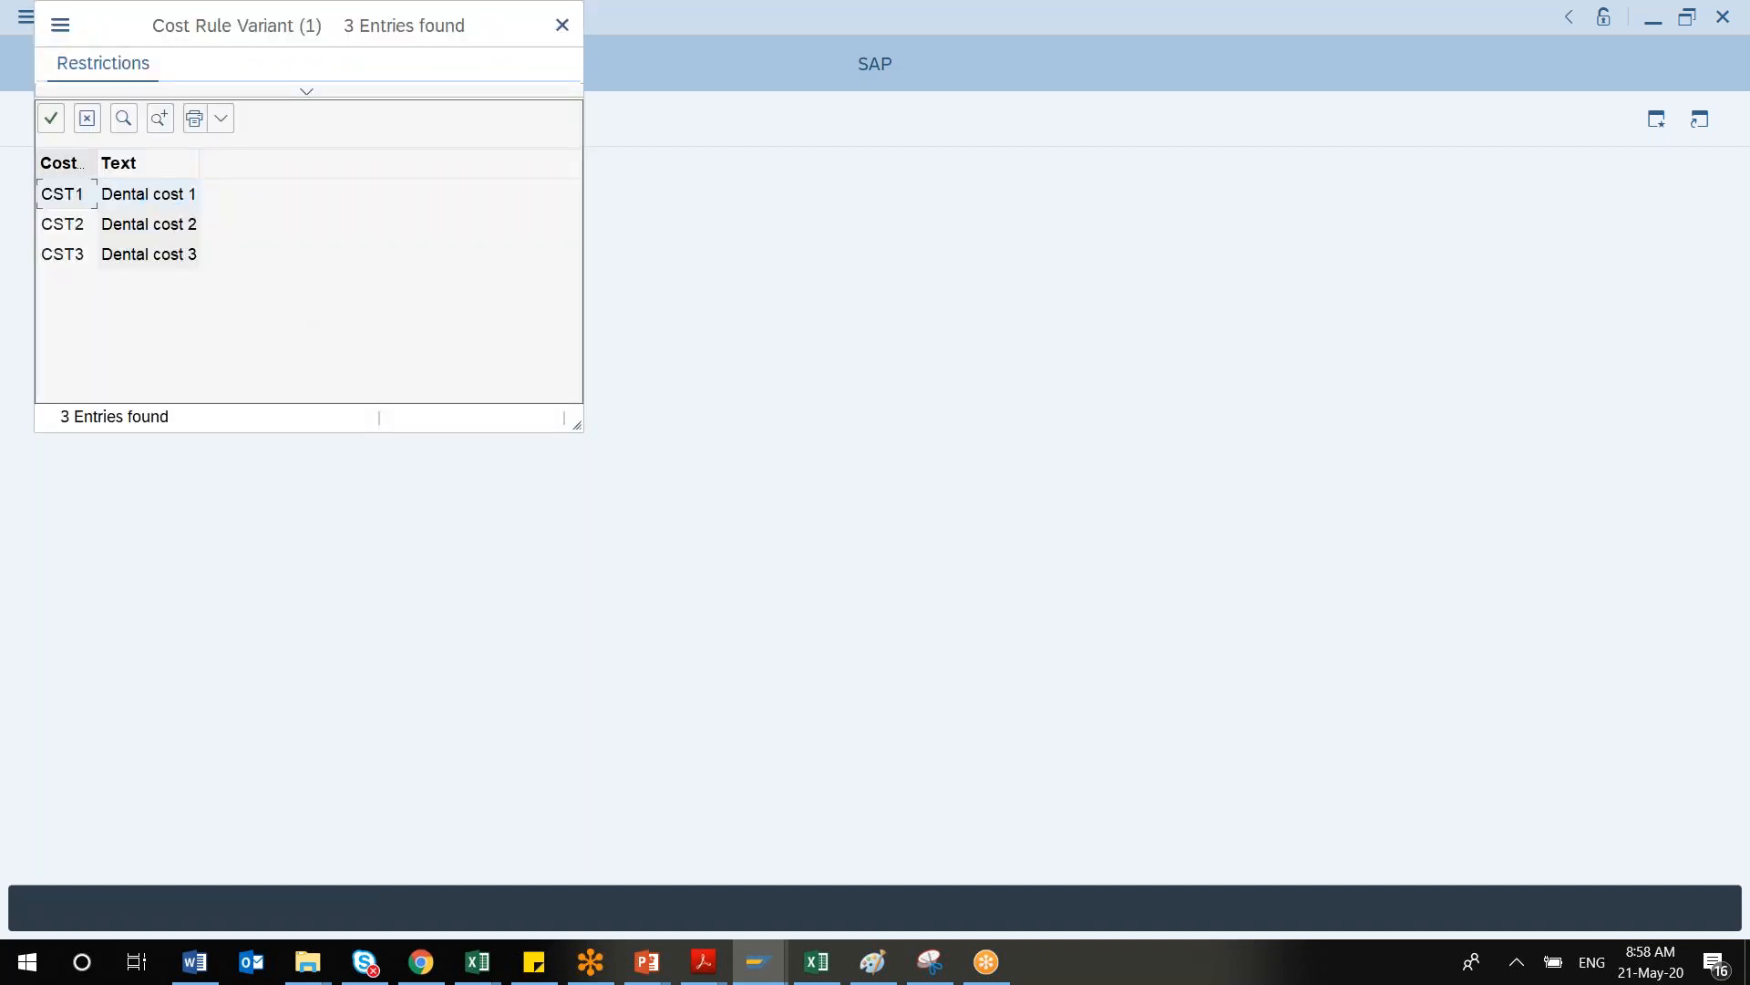
left_click(52, 123)
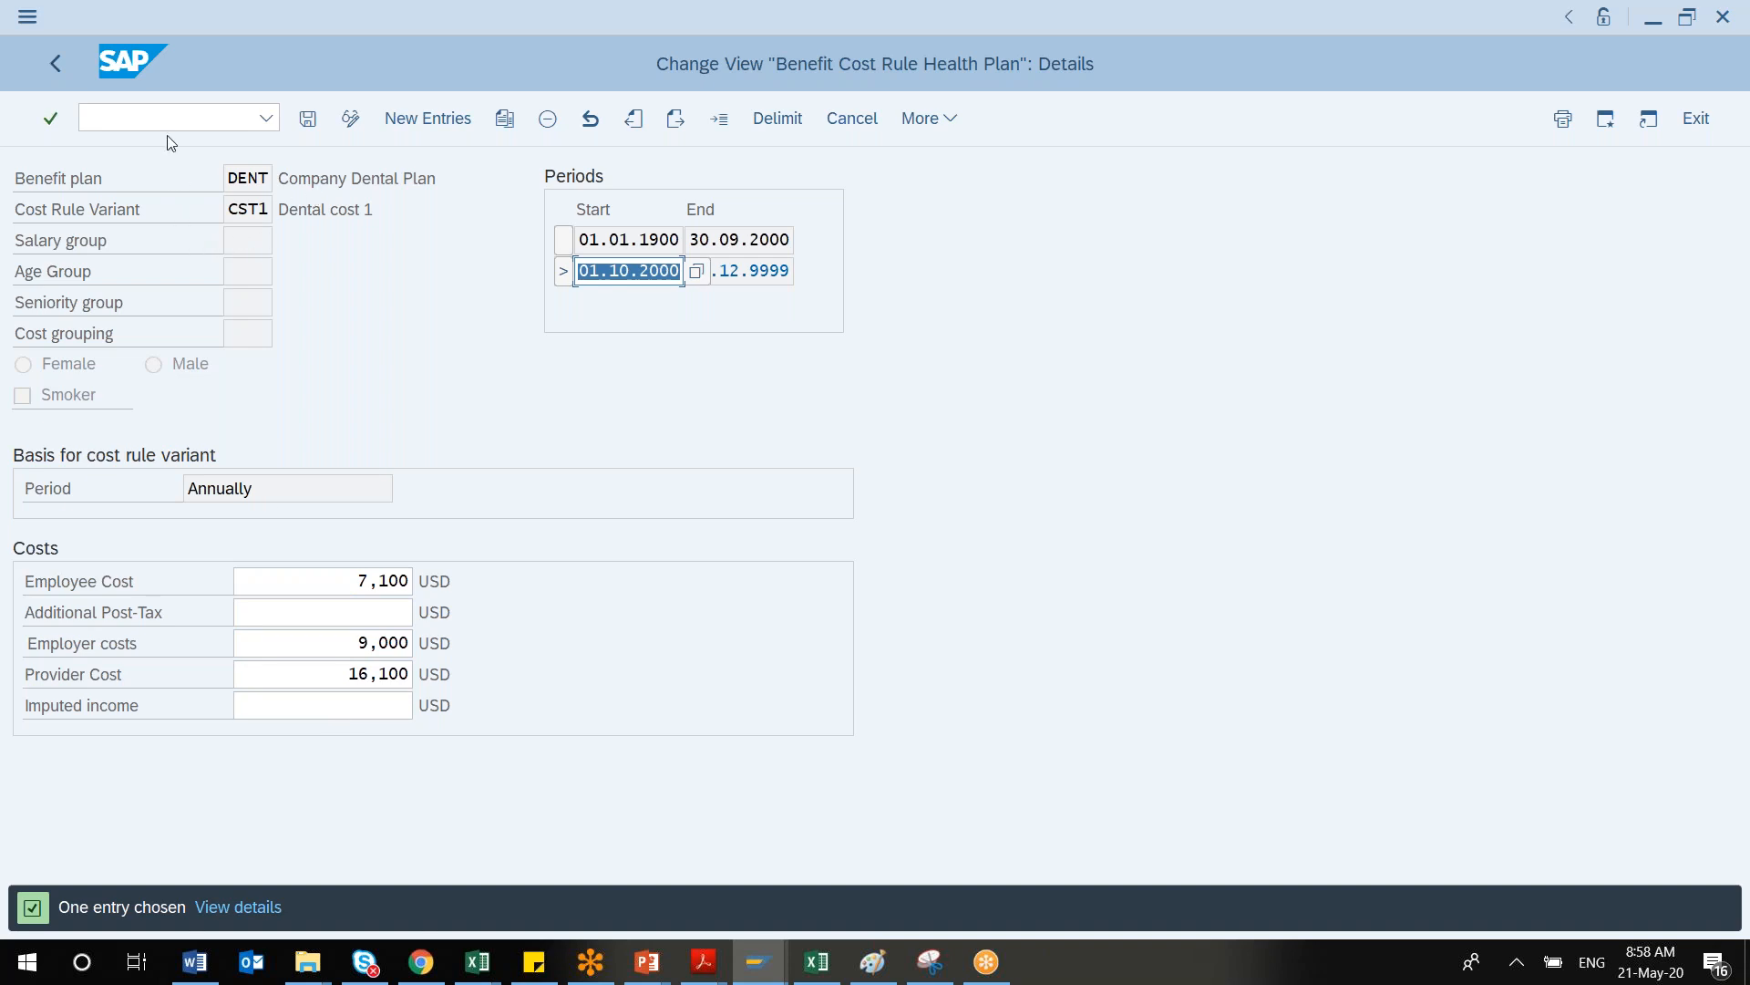
left_click(624, 237)
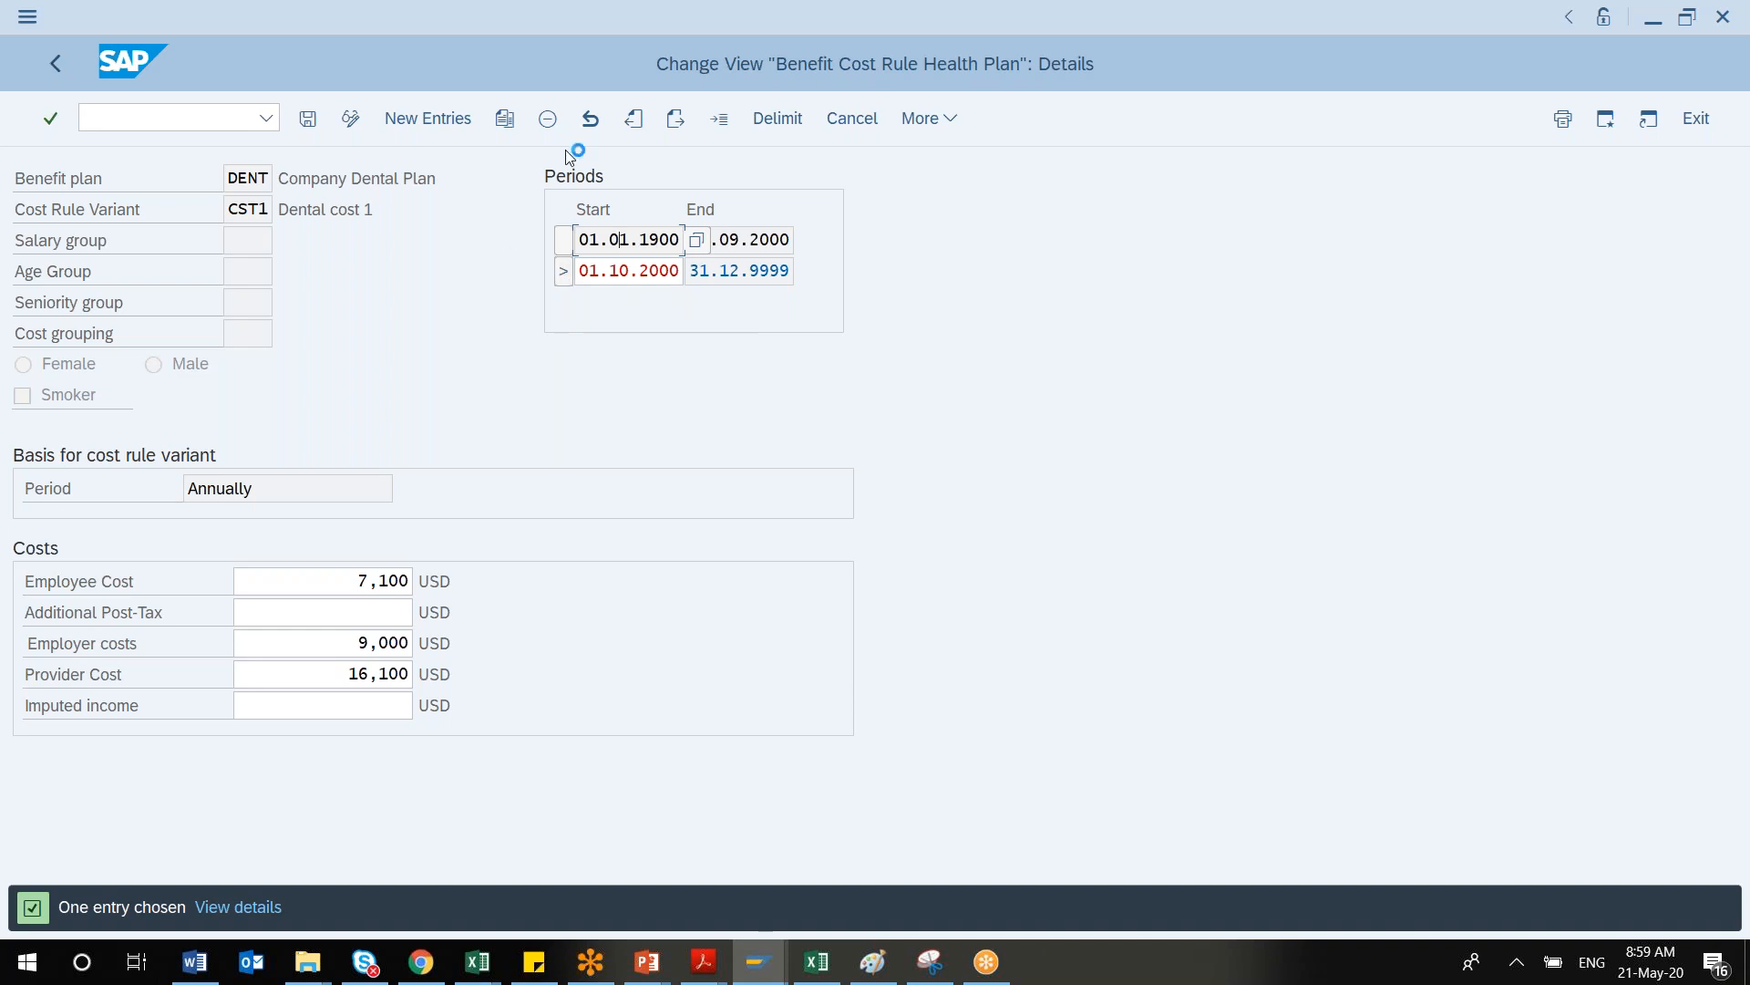
Delimit the DENT CST1 cost rule with the start date 31.12.2019
left_click(790, 126)
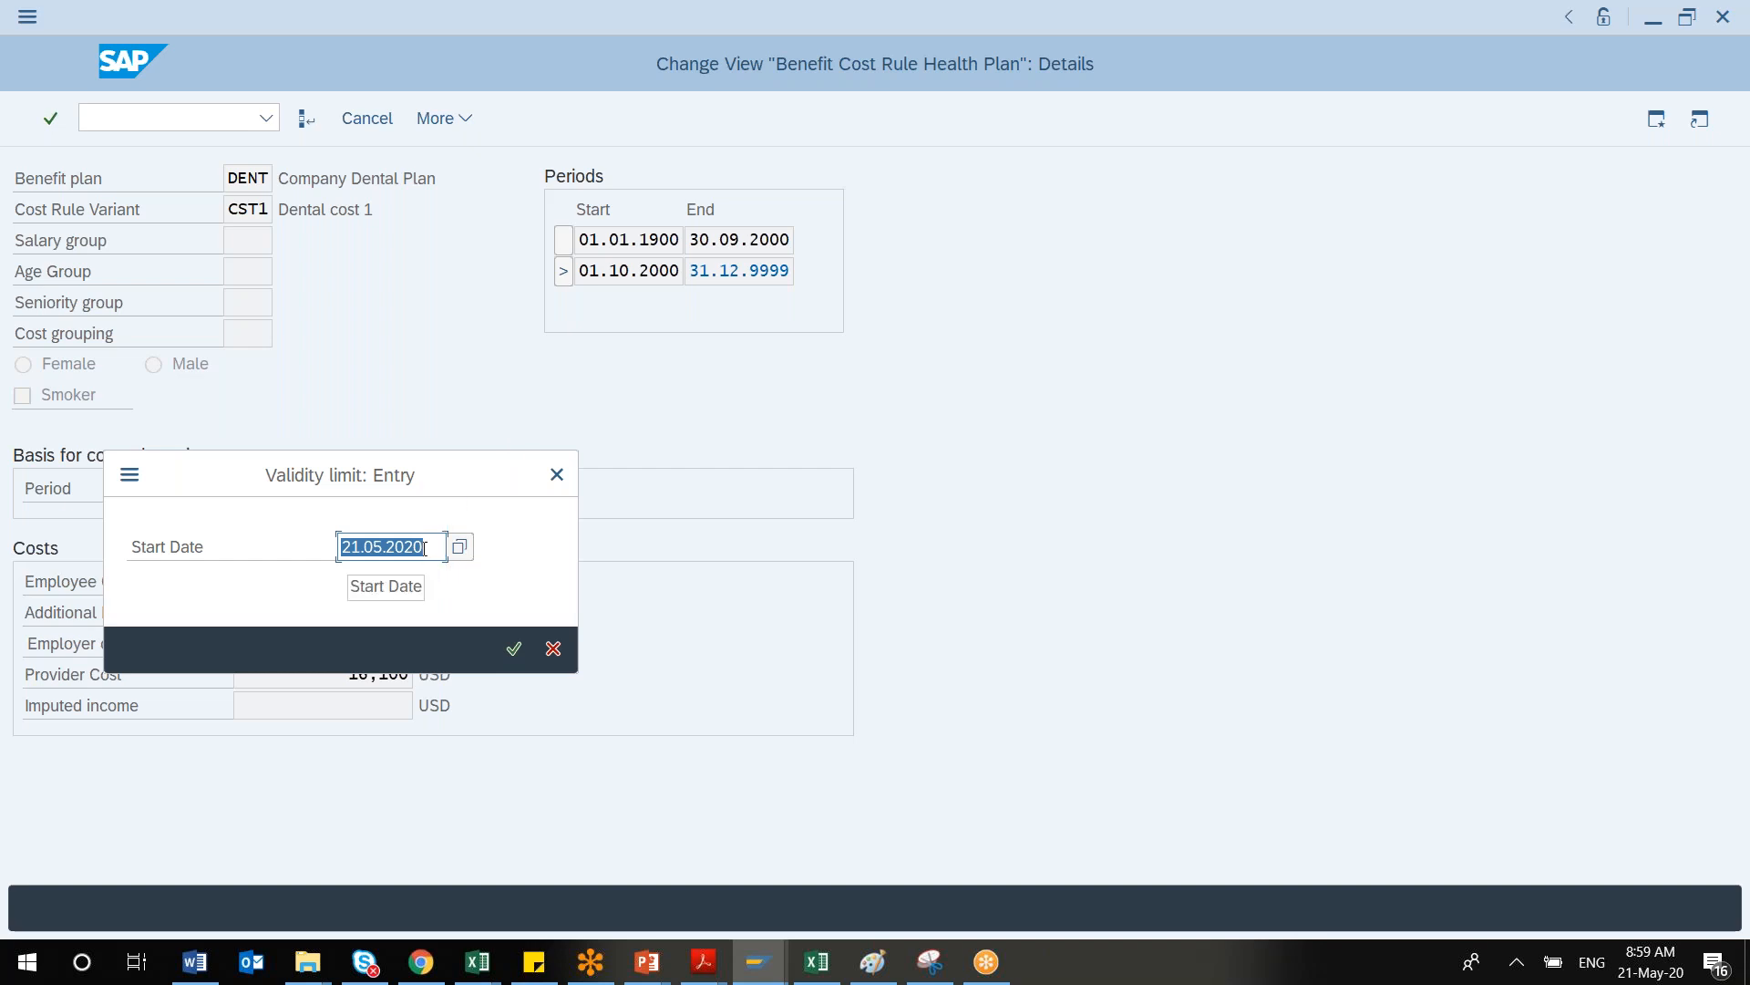
type("311121")
key("BackSpace")
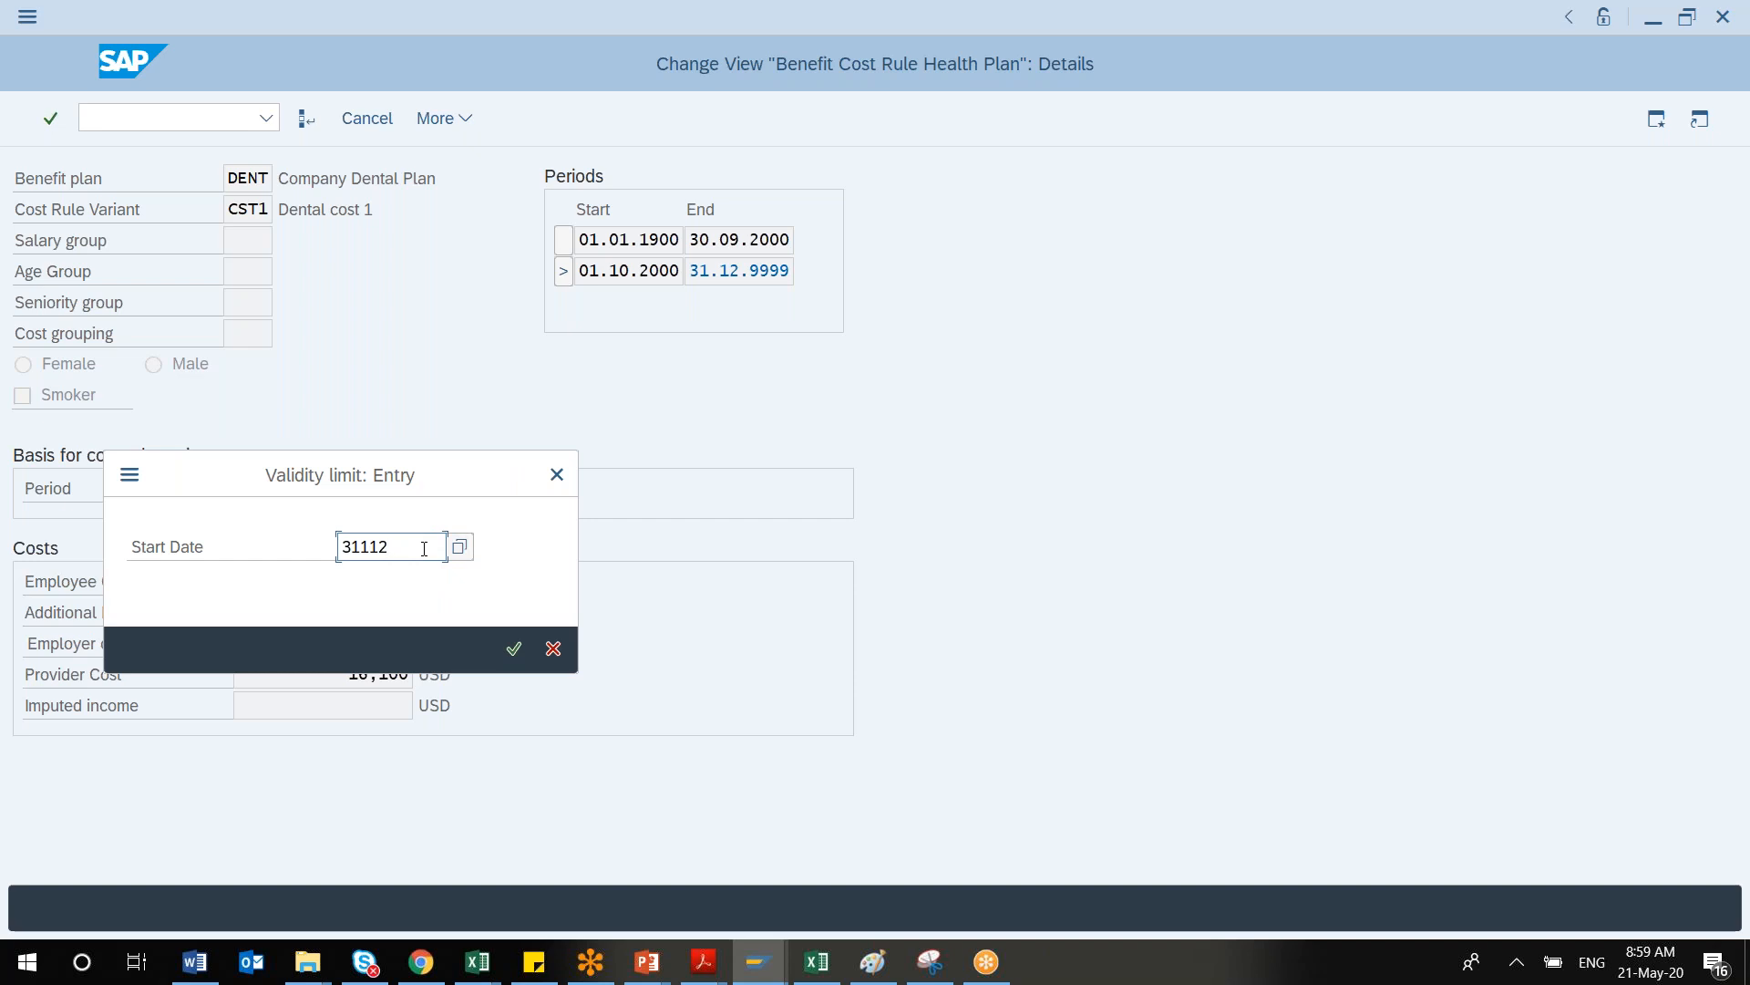
type("2019")
key("BackSpace")
key("Delete")
key("Delete")
type("31")
left_click(514, 649)
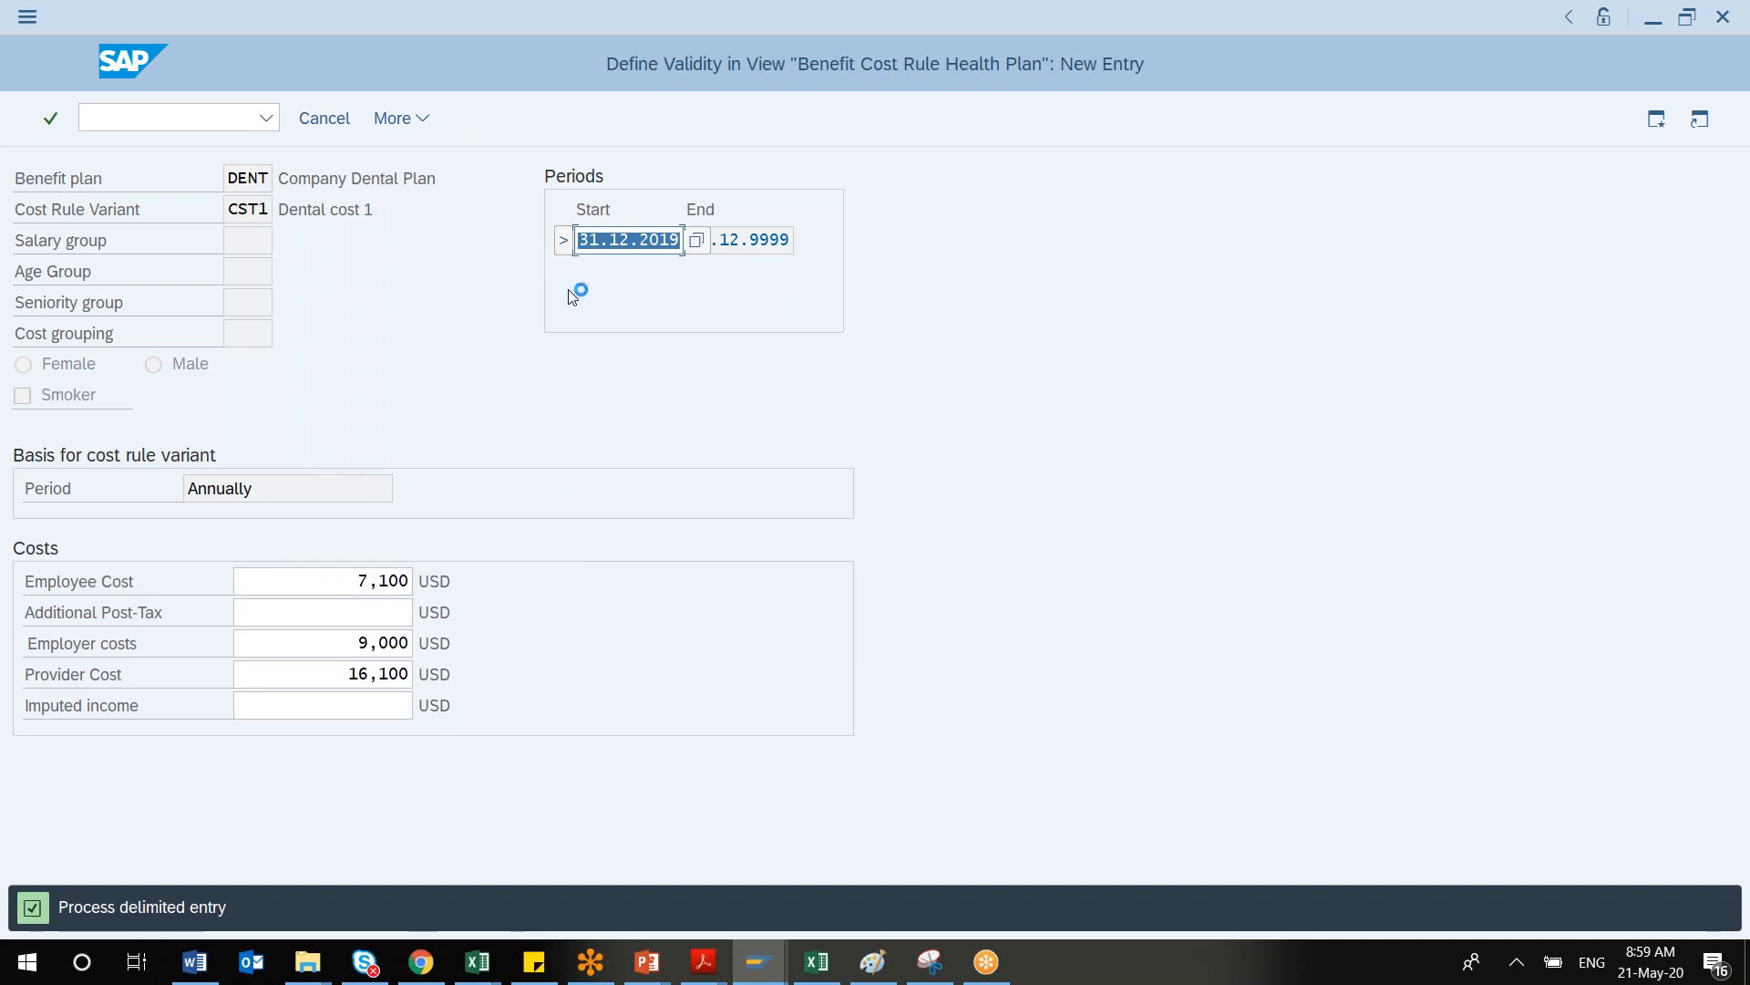
Set the employee cost to 8000 USD and the employer costs to 9100 USD for the period starting 31.12.2019
left_click(336, 578)
key("shift+End")
type("8")
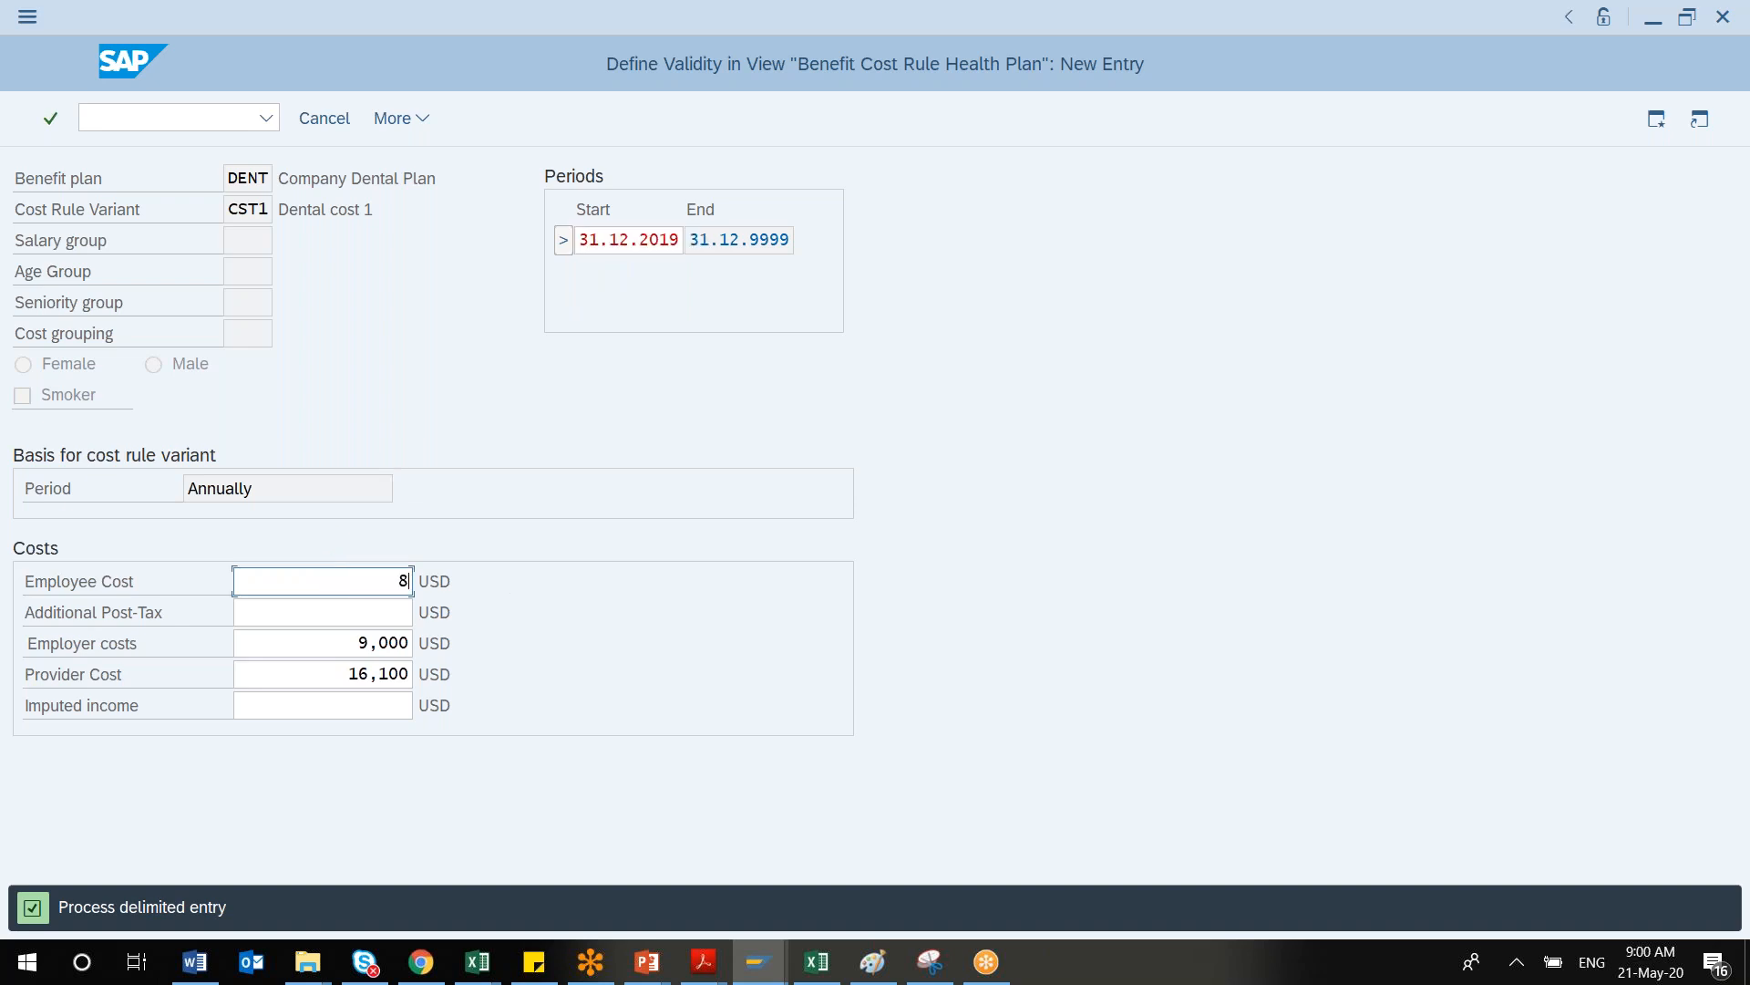
type("000")
left_click(349, 648)
key("Delete")
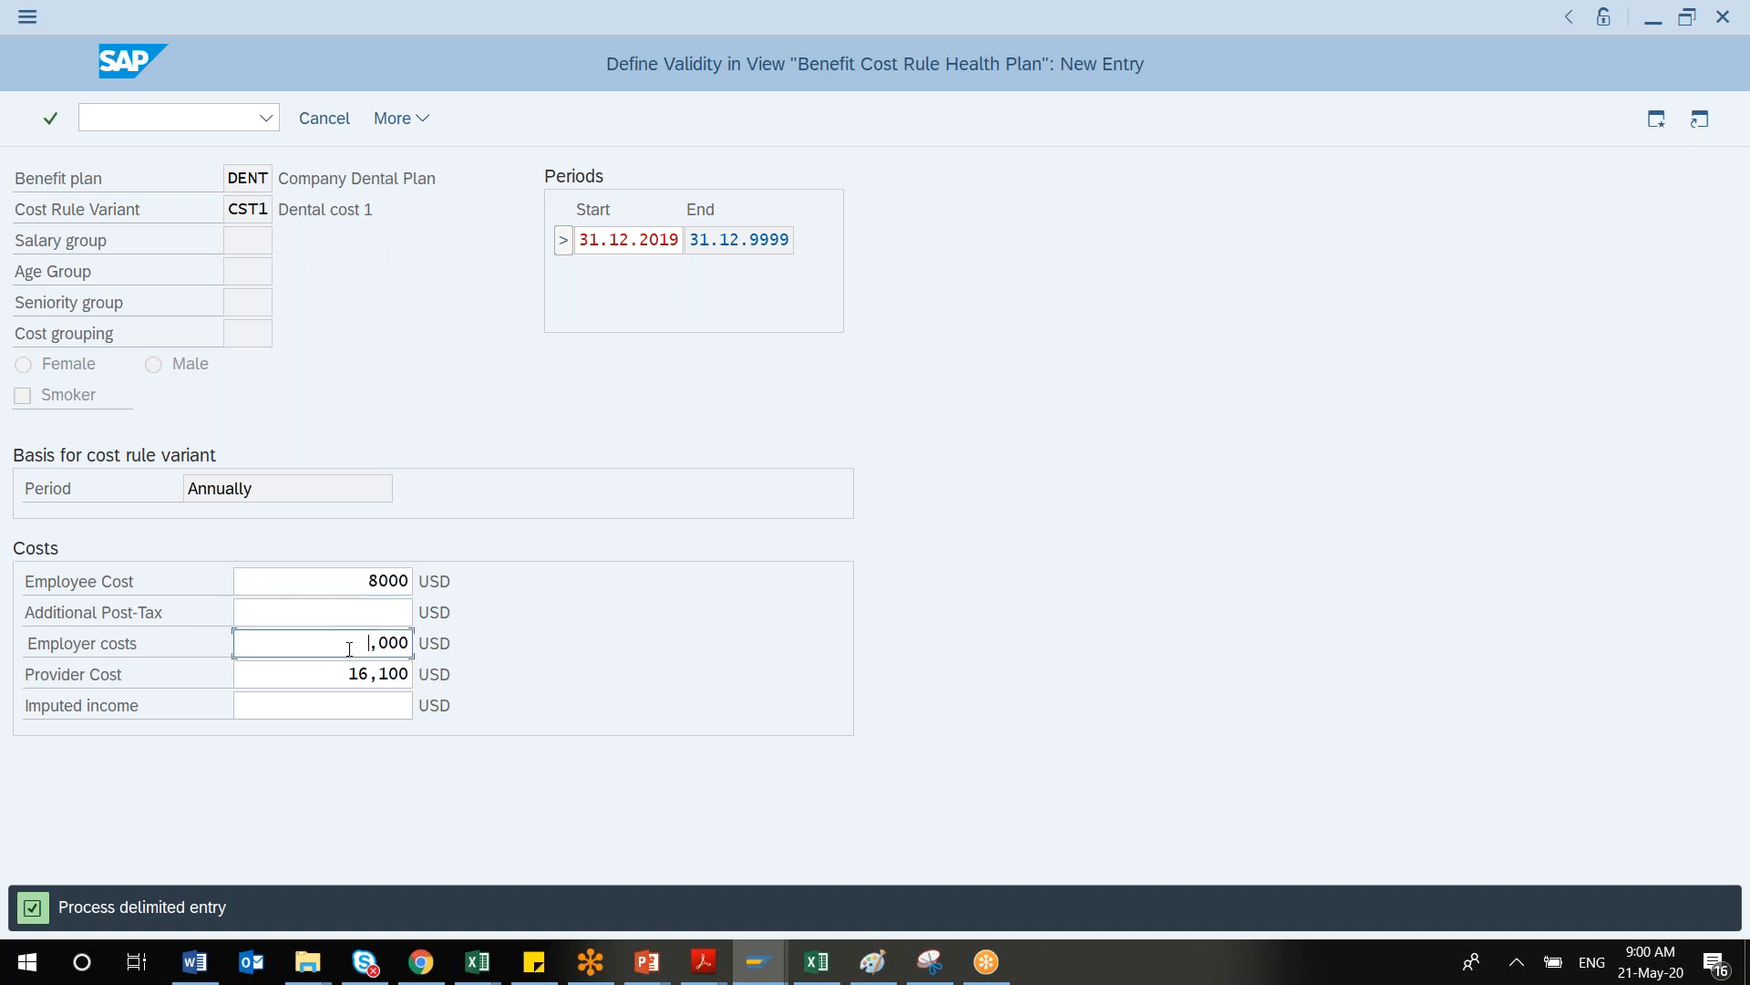
key("Delete")
key("Delete")
key("Delete")
key("Delete")
type("9100")
Set the provider cost to 18000 USD and save the cost rule to the PYUS: BSI Connection customizing request
left_click(352, 675)
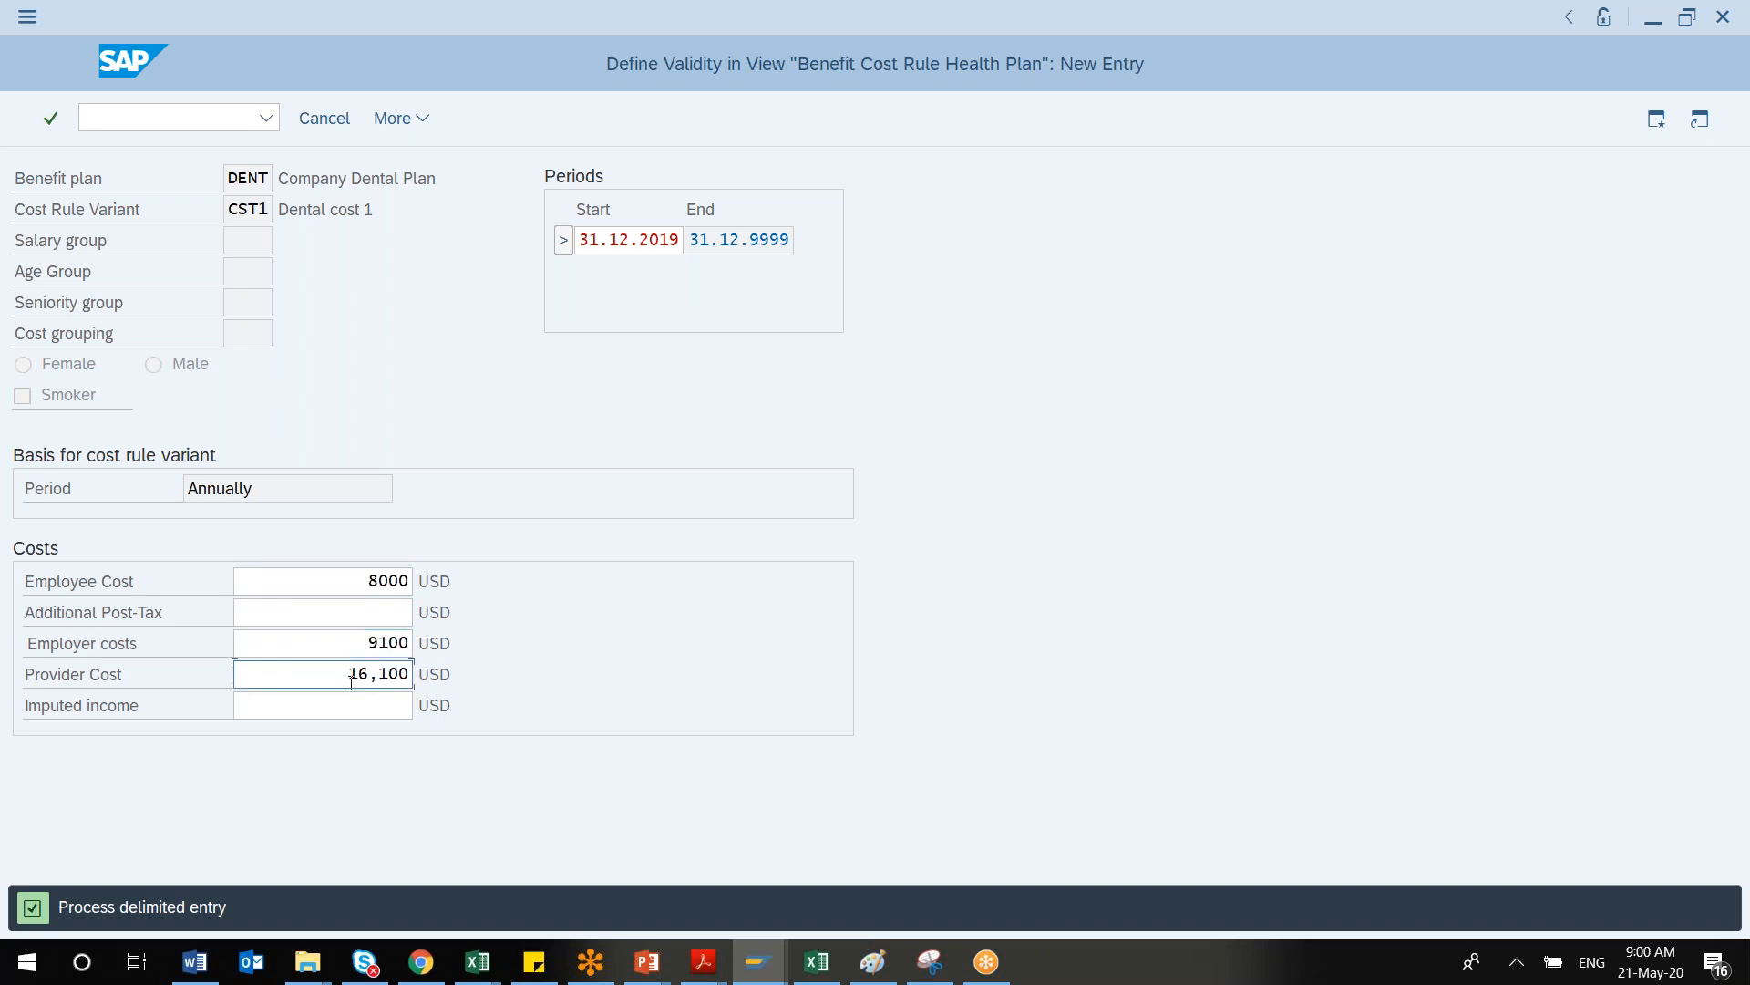
left_click_drag(352, 680, 457, 686)
type("18000")
key("Return")
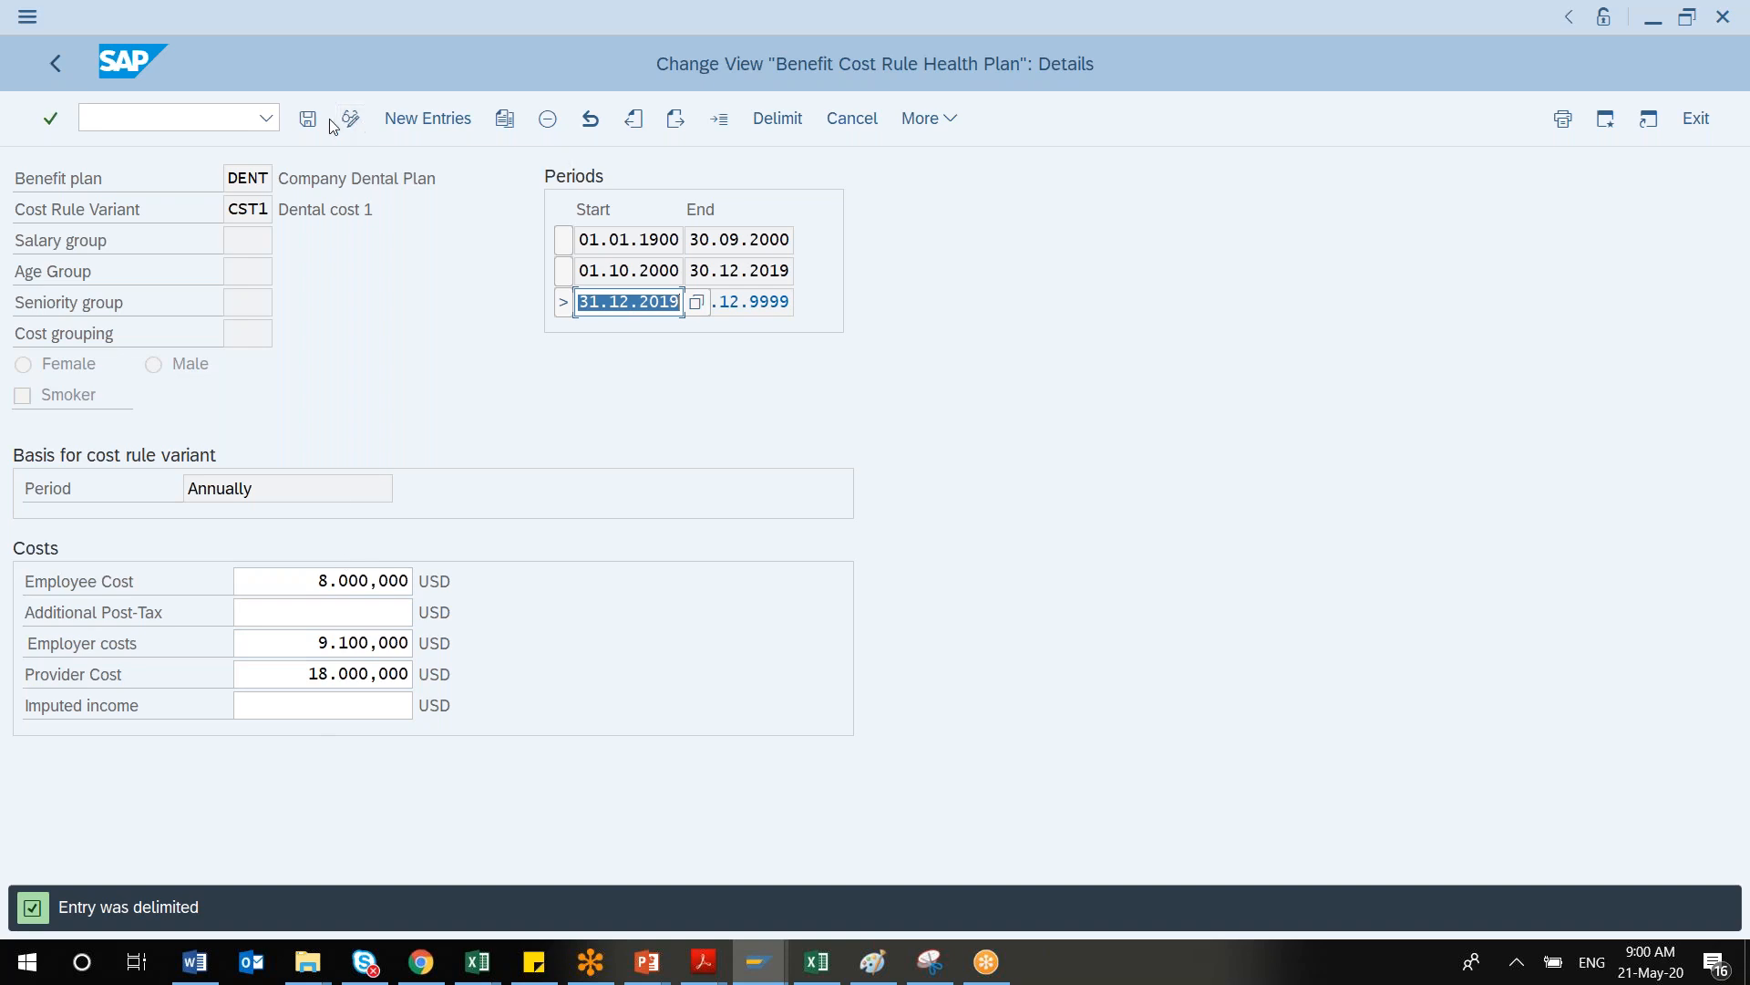
left_click(306, 119)
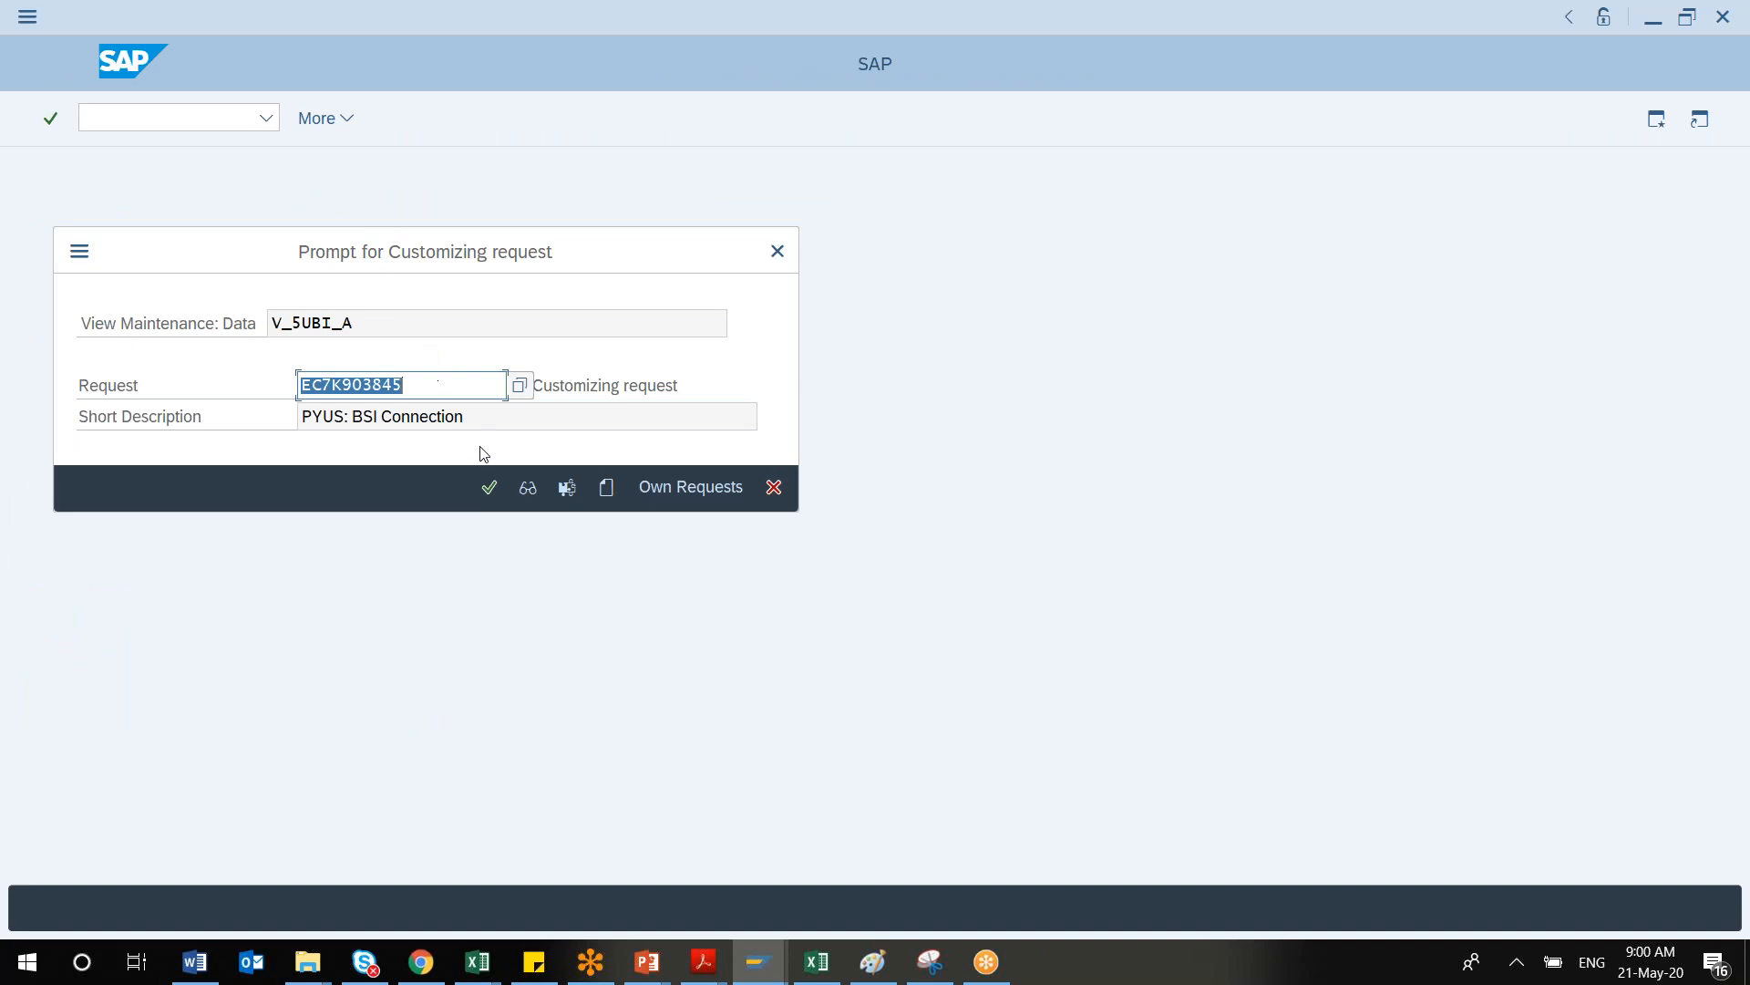
left_click(490, 492)
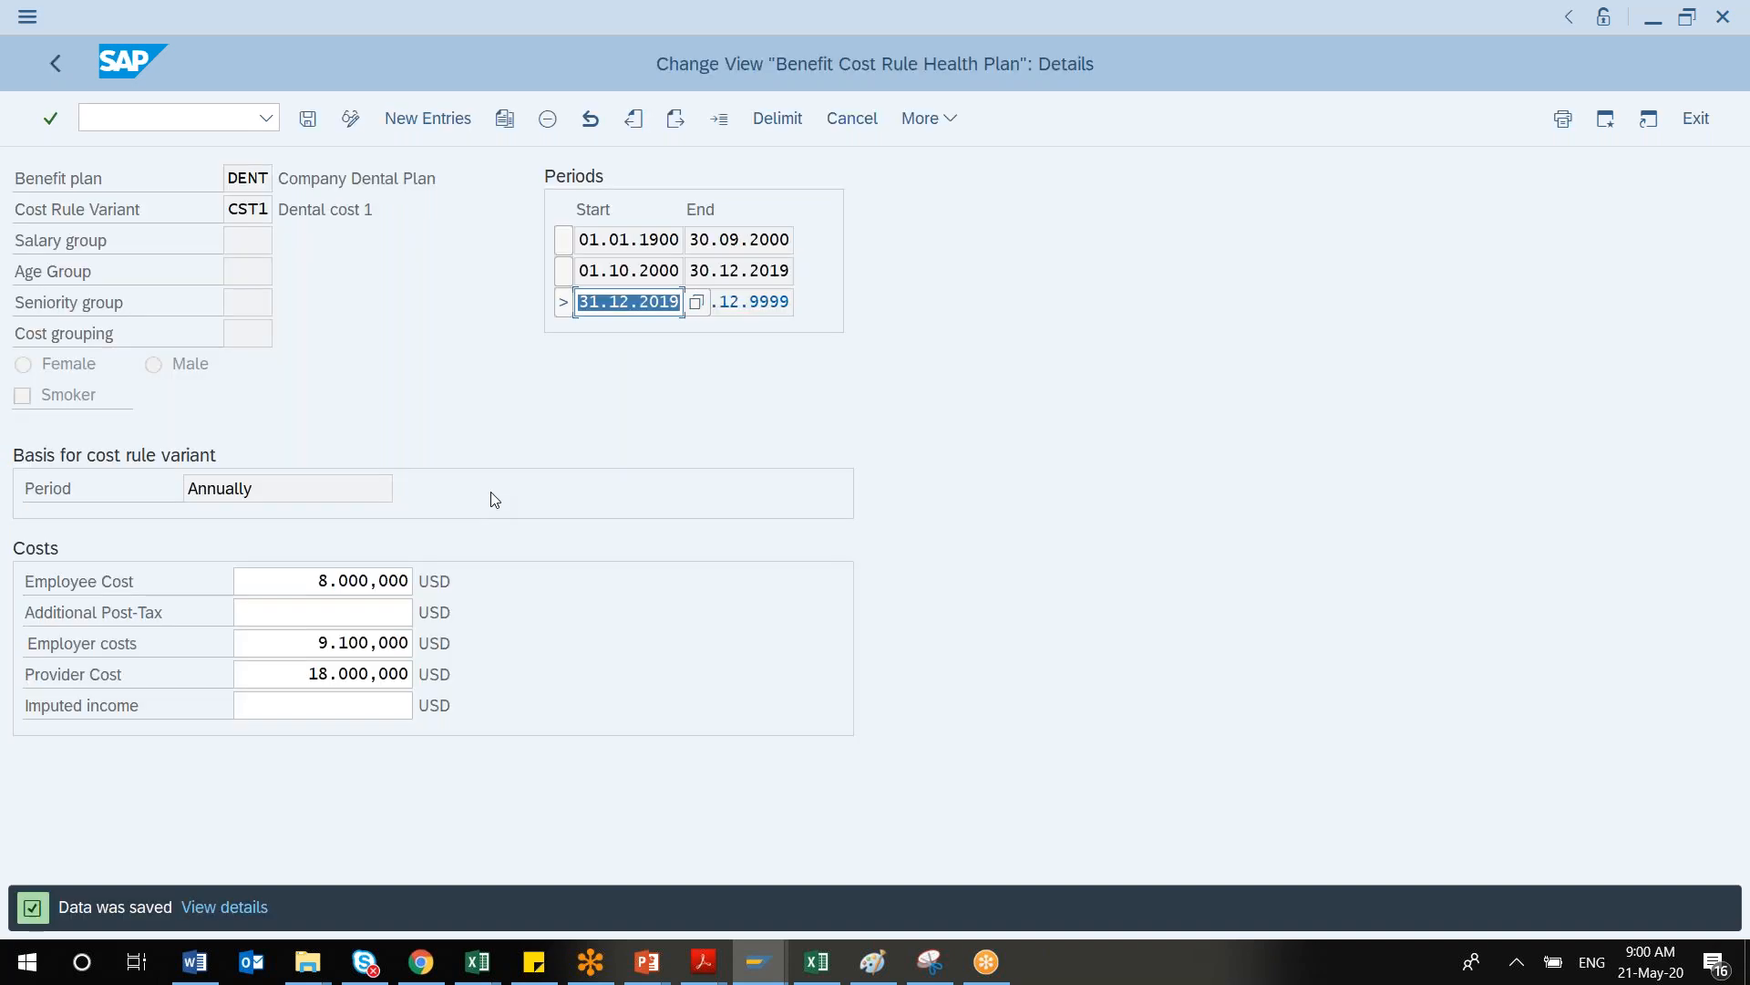
Leave the cost rule view, dismiss the cost variant and benefit plan selections, and return to the IMG
left_click(68, 64)
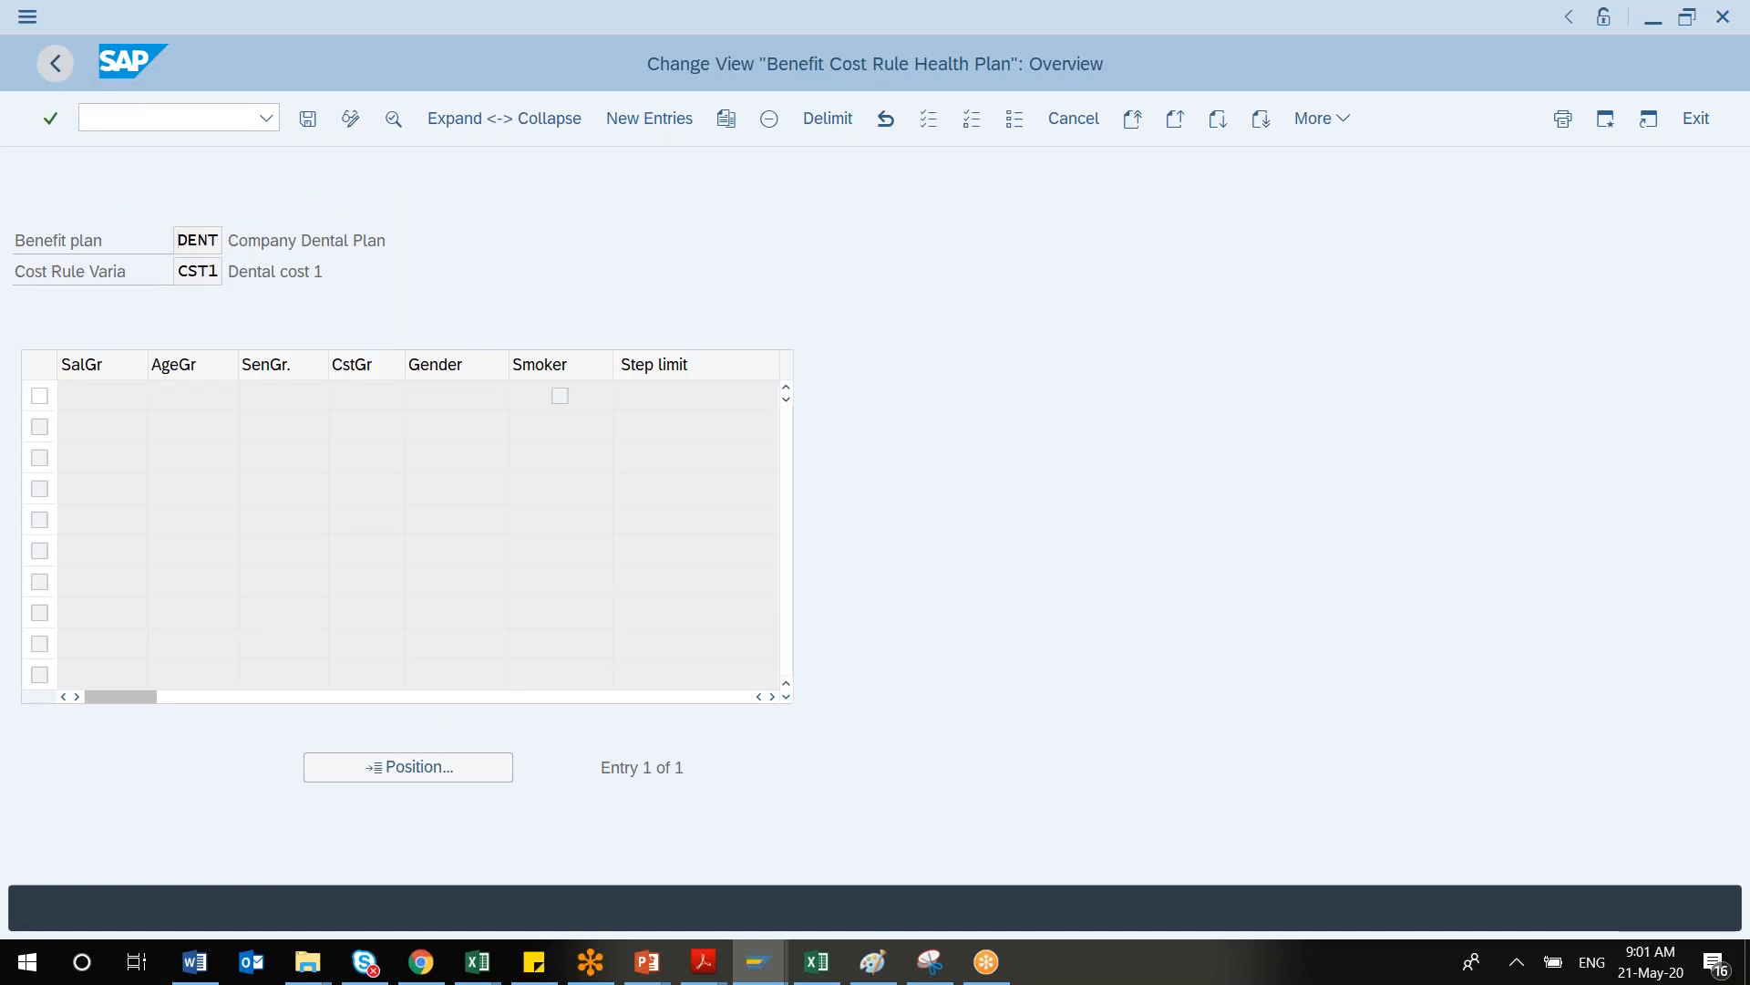
key("F4")
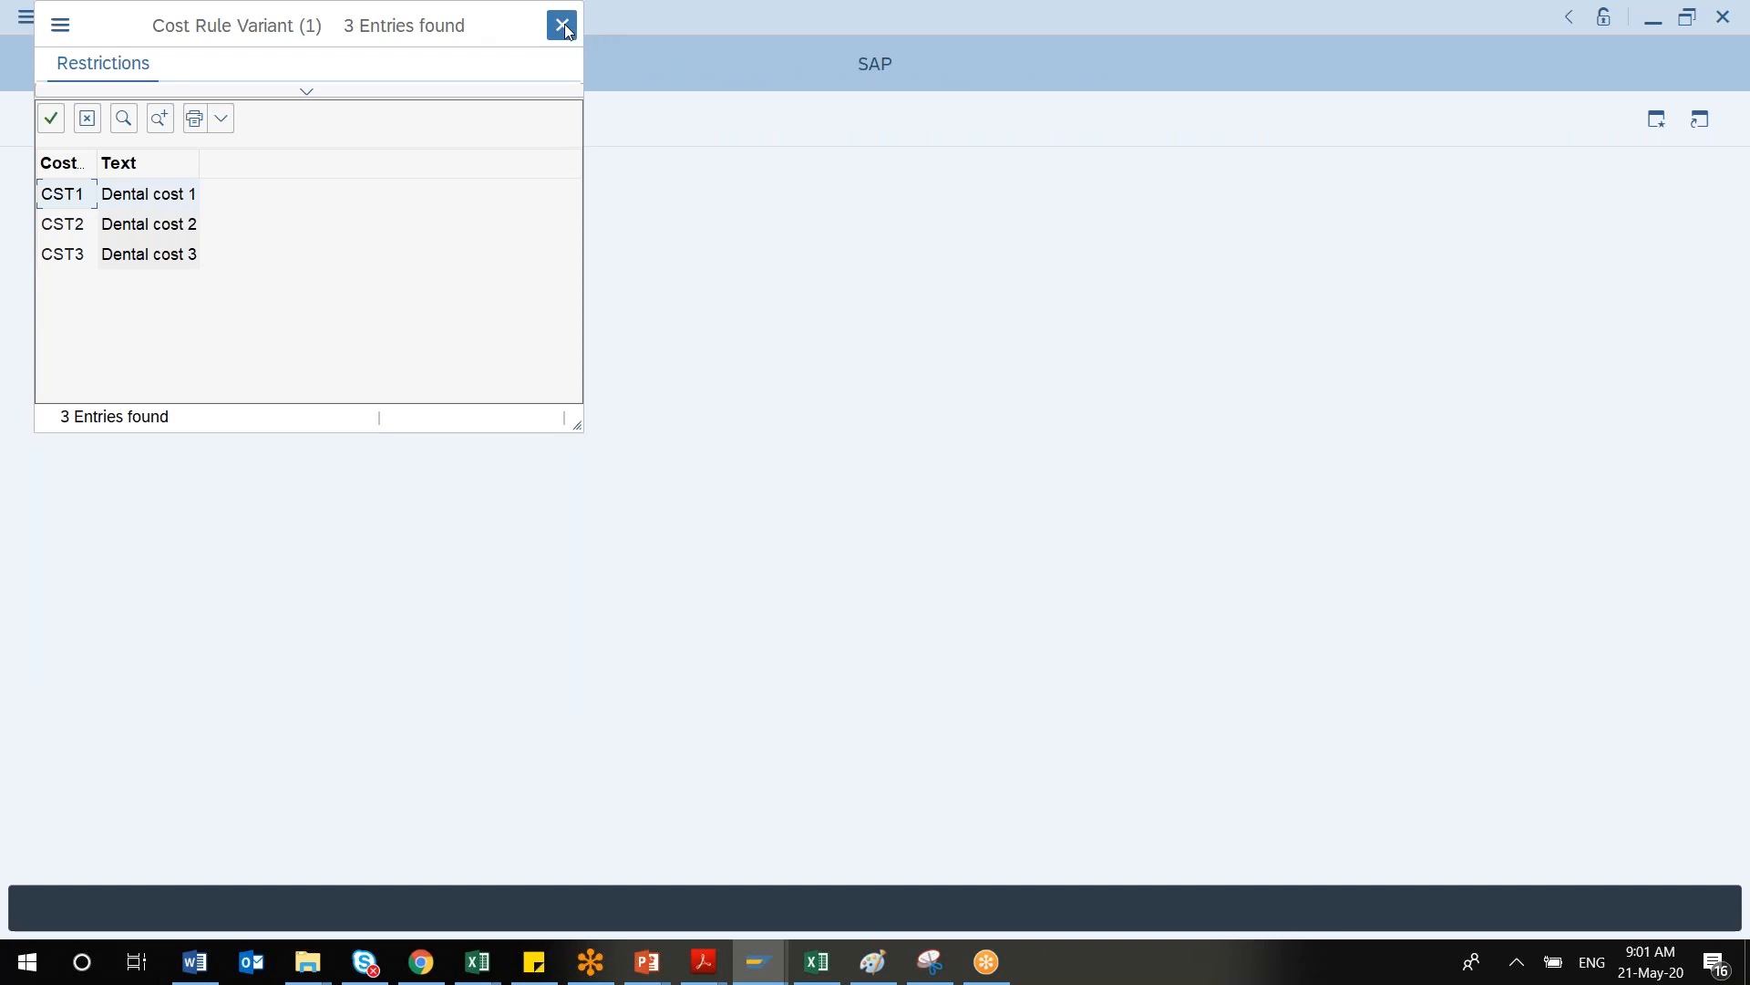
left_click(565, 25)
left_click(632, 260)
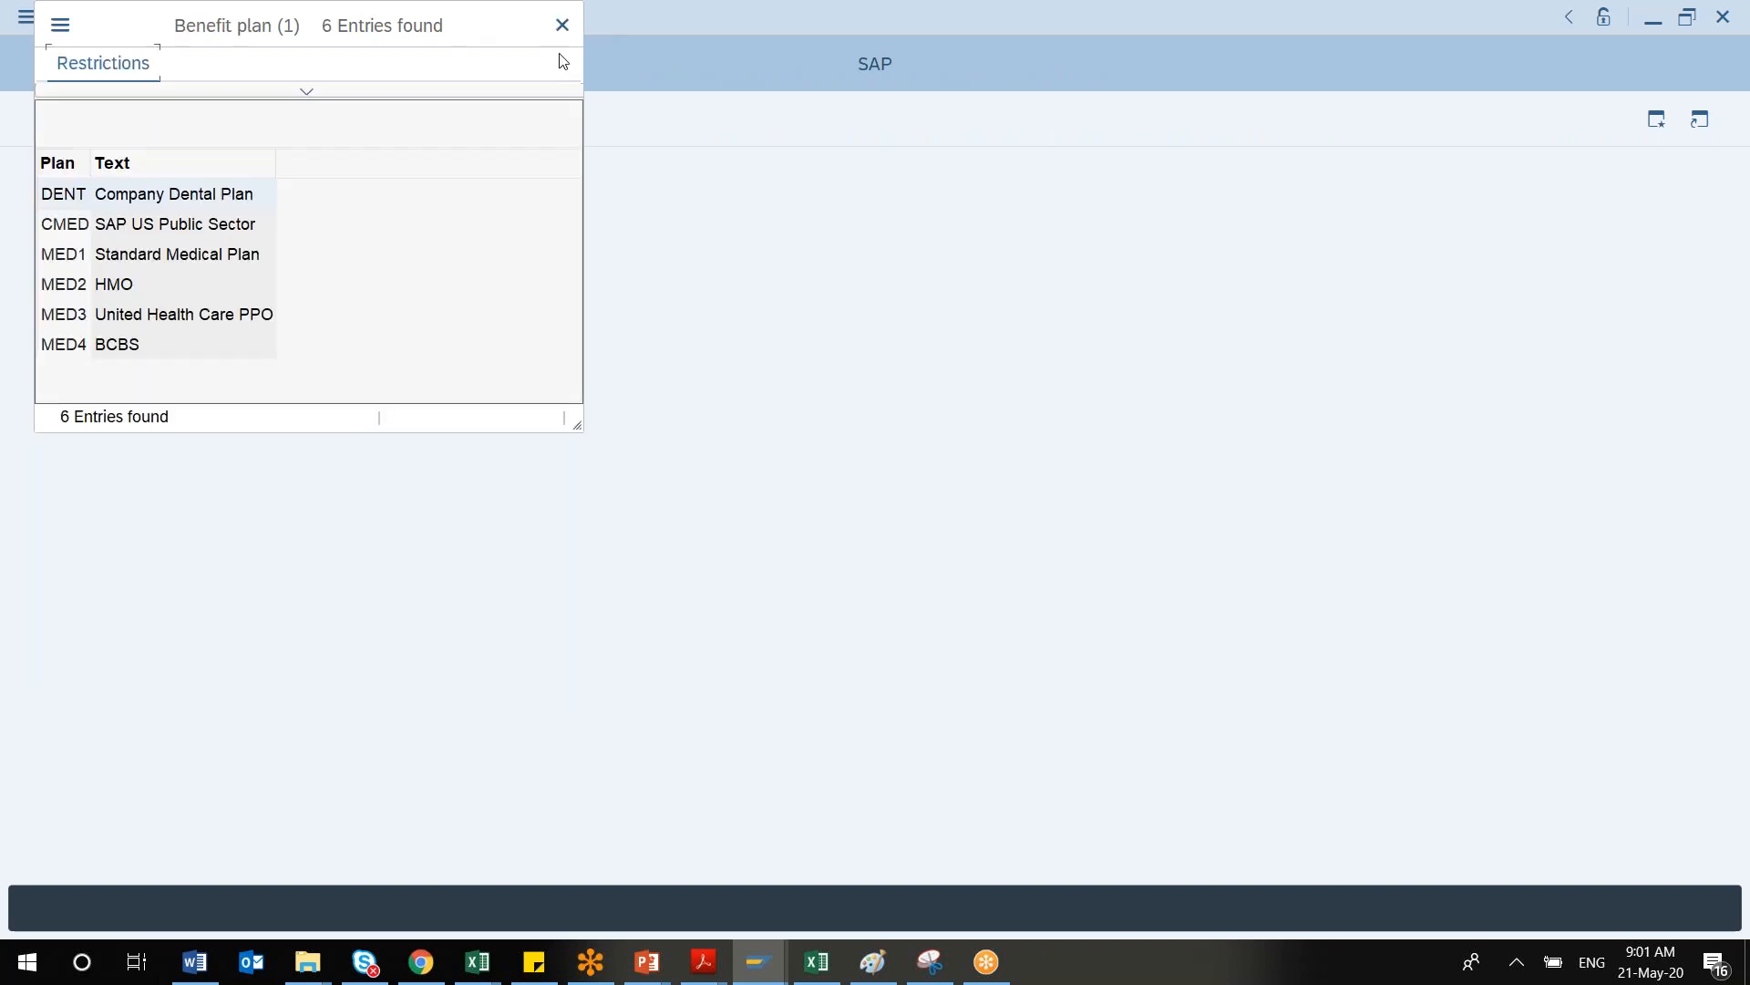
left_click(561, 24)
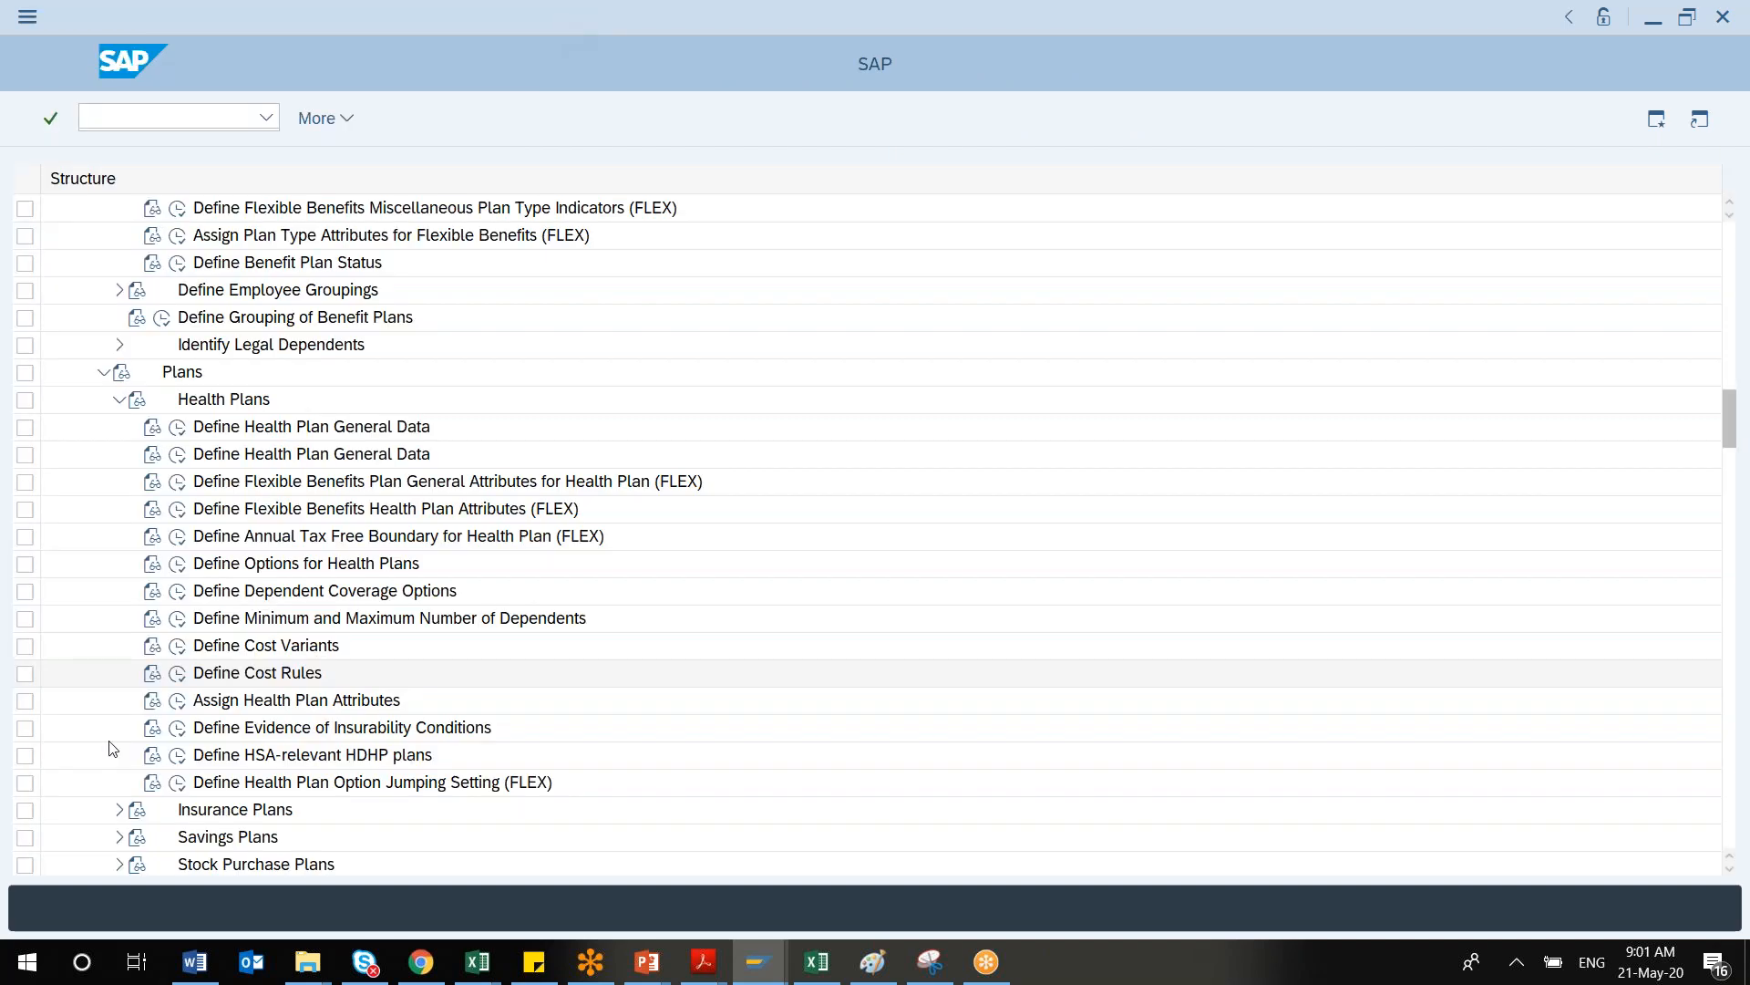
Collapse the Health Plans node and look over the activities under Insurance Plans in the IMG
left_click(180, 758)
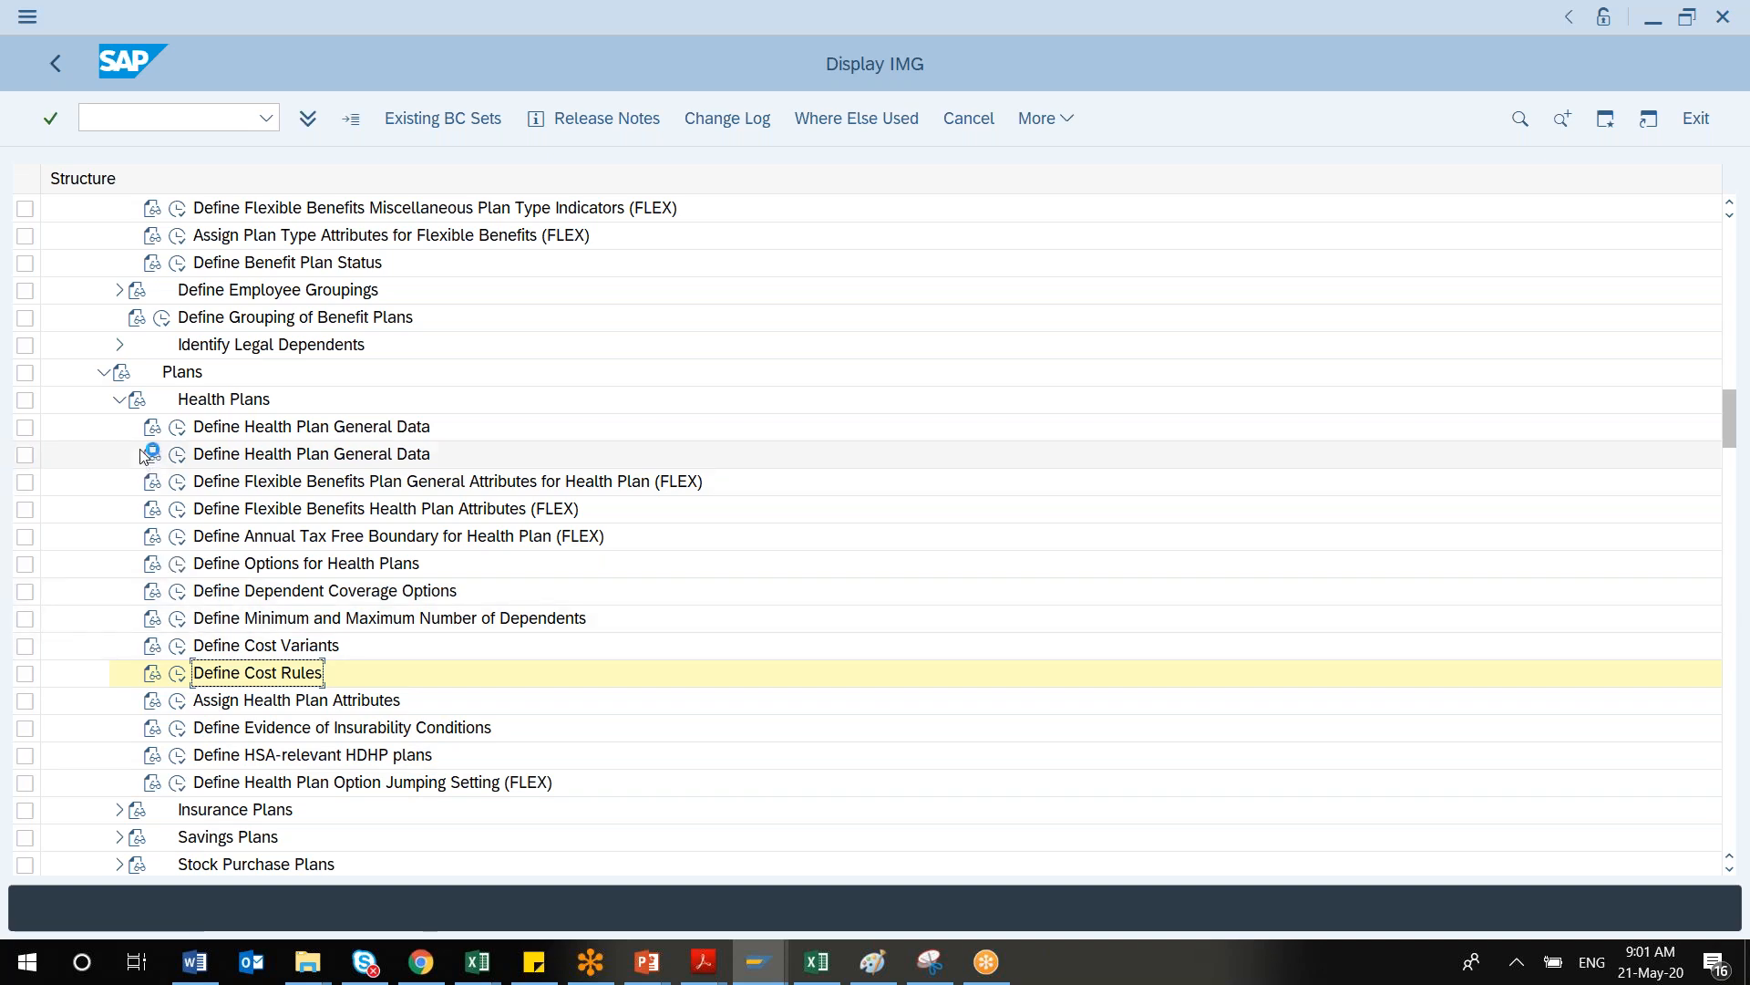
left_click(119, 406)
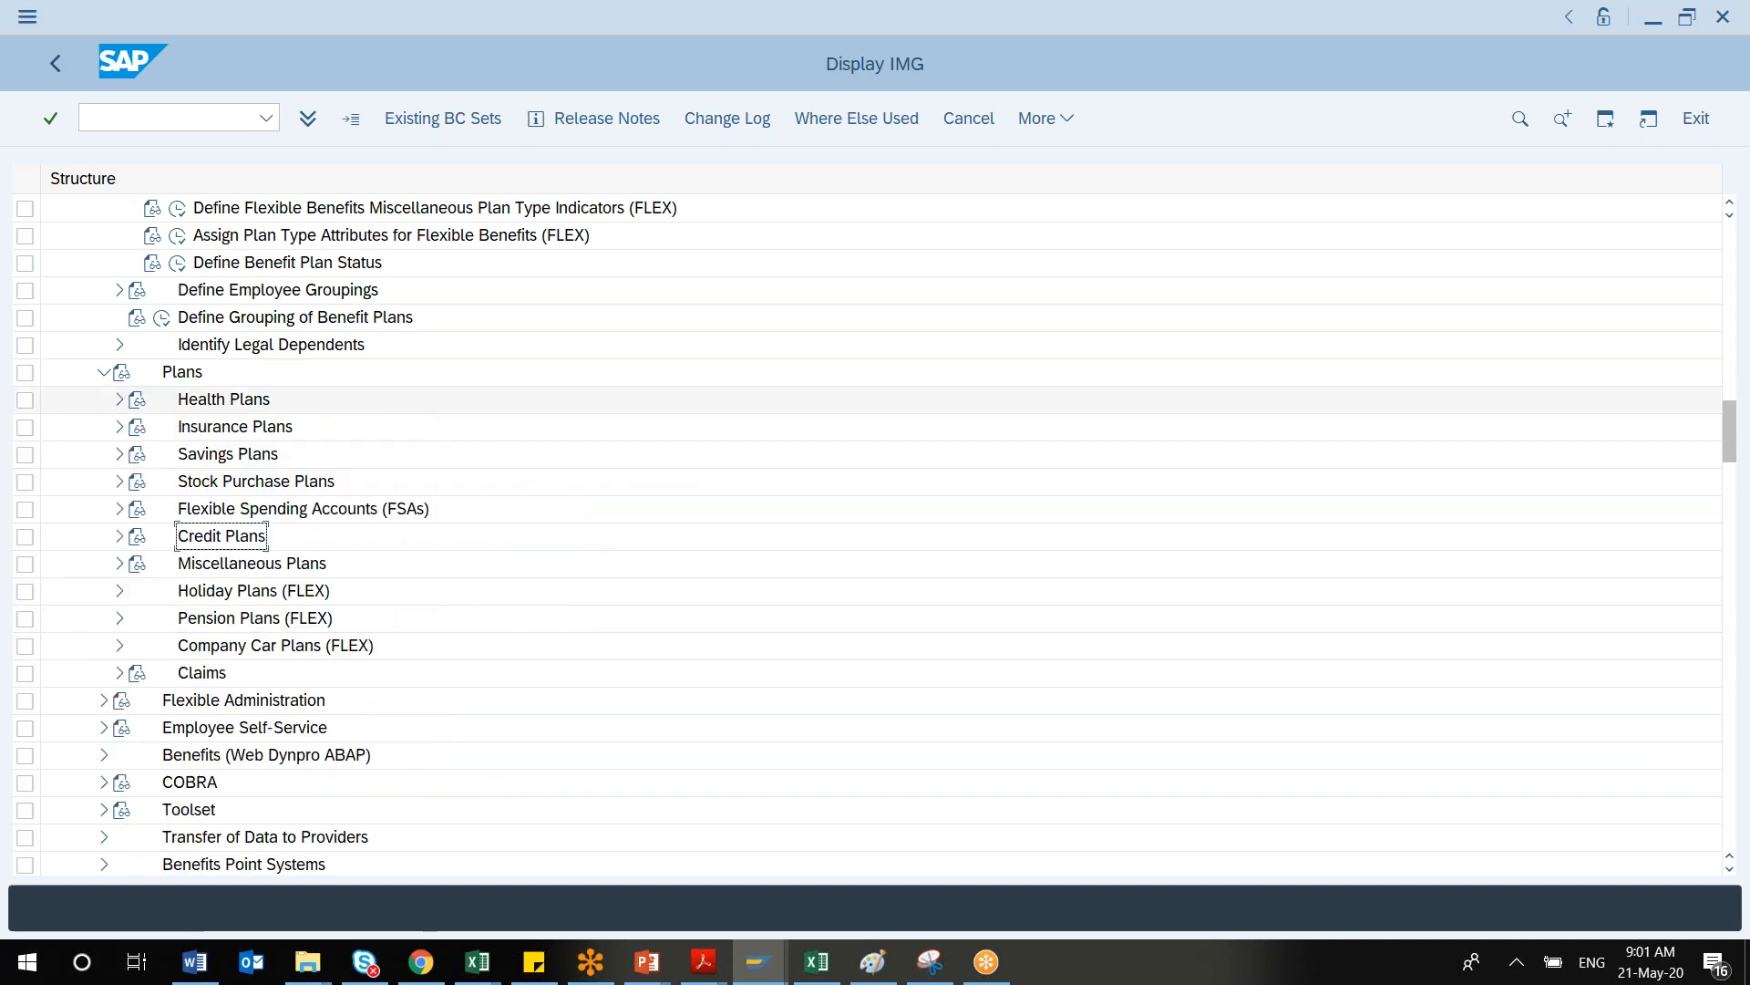
left_click(120, 426)
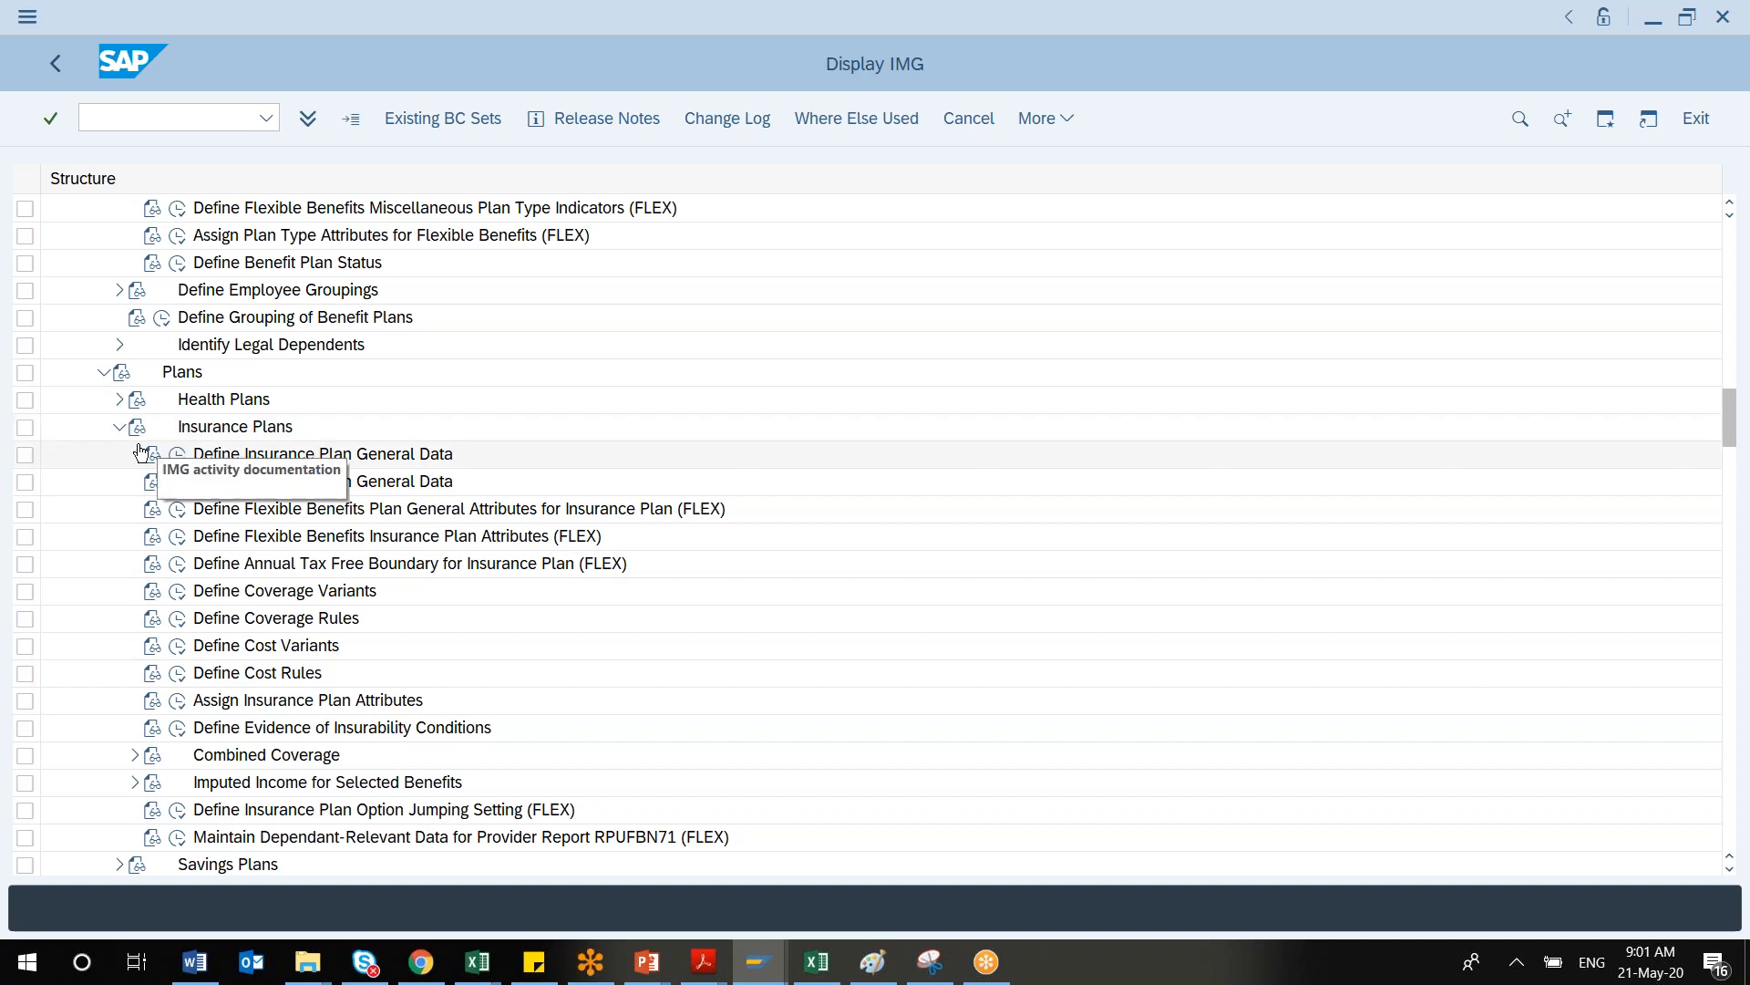
left_click(119, 426)
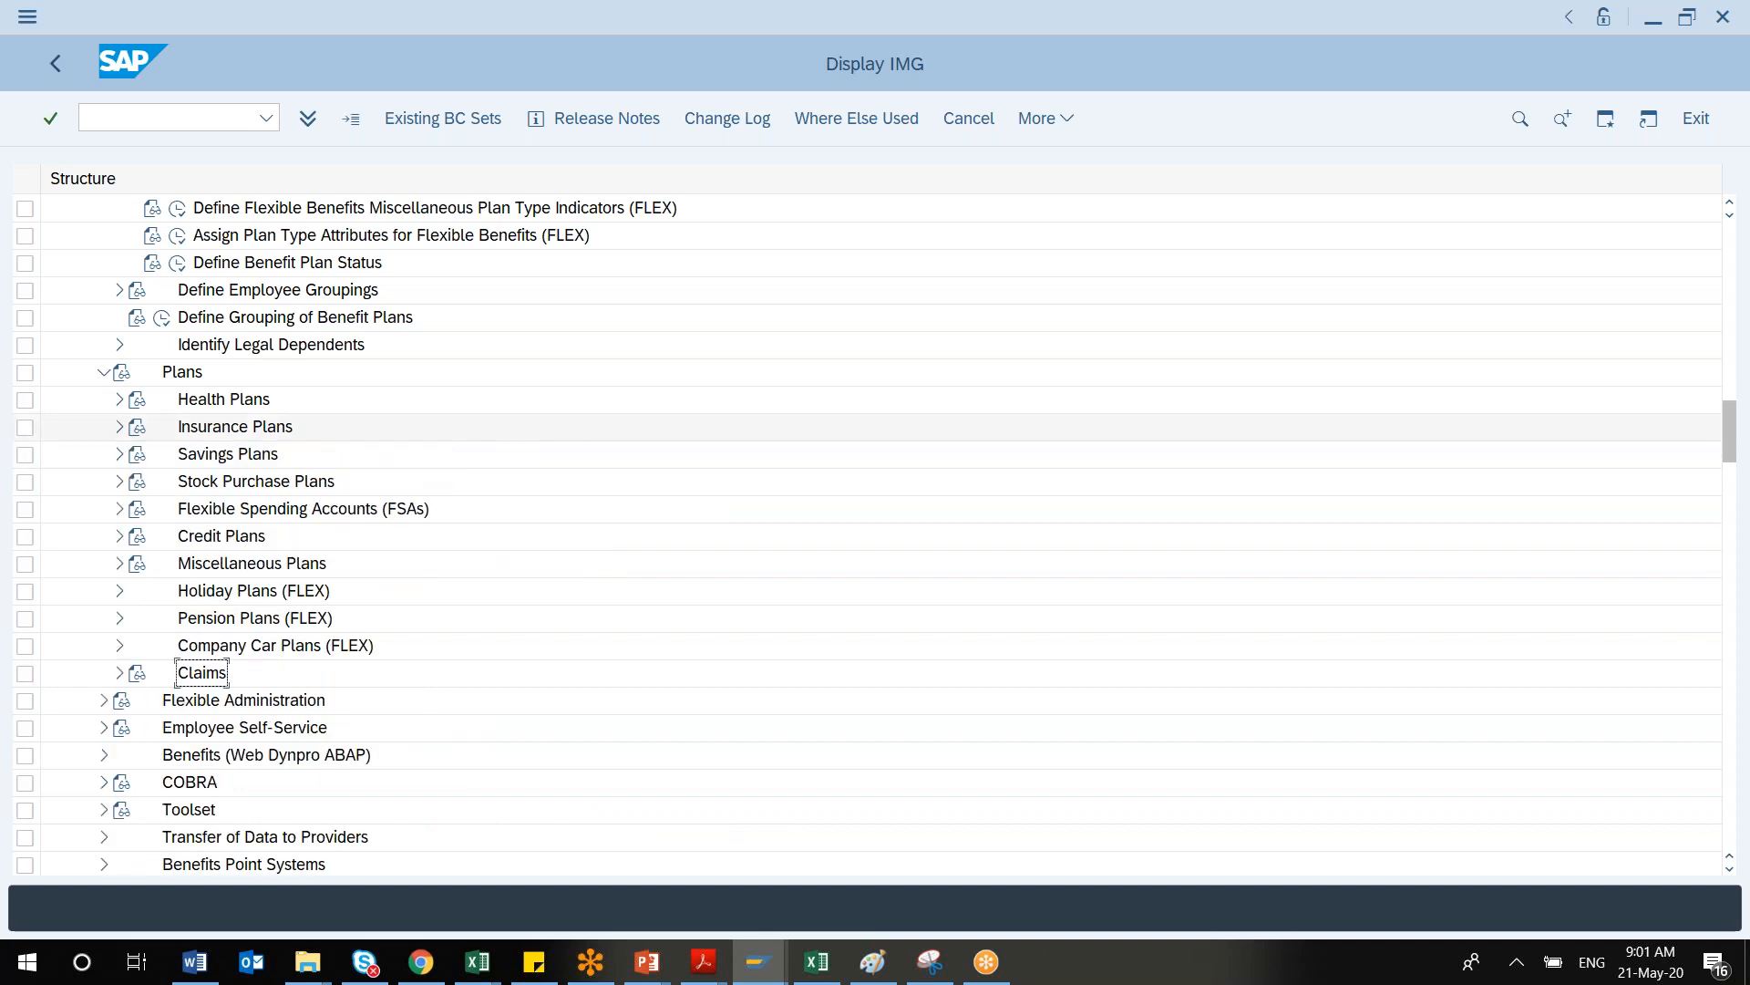
Open the employer contribution variants under Savings Plans for the 401K Savings Plan and examine variant ERC2's contribution criteria and seniority cutoff day options
left_click(119, 454)
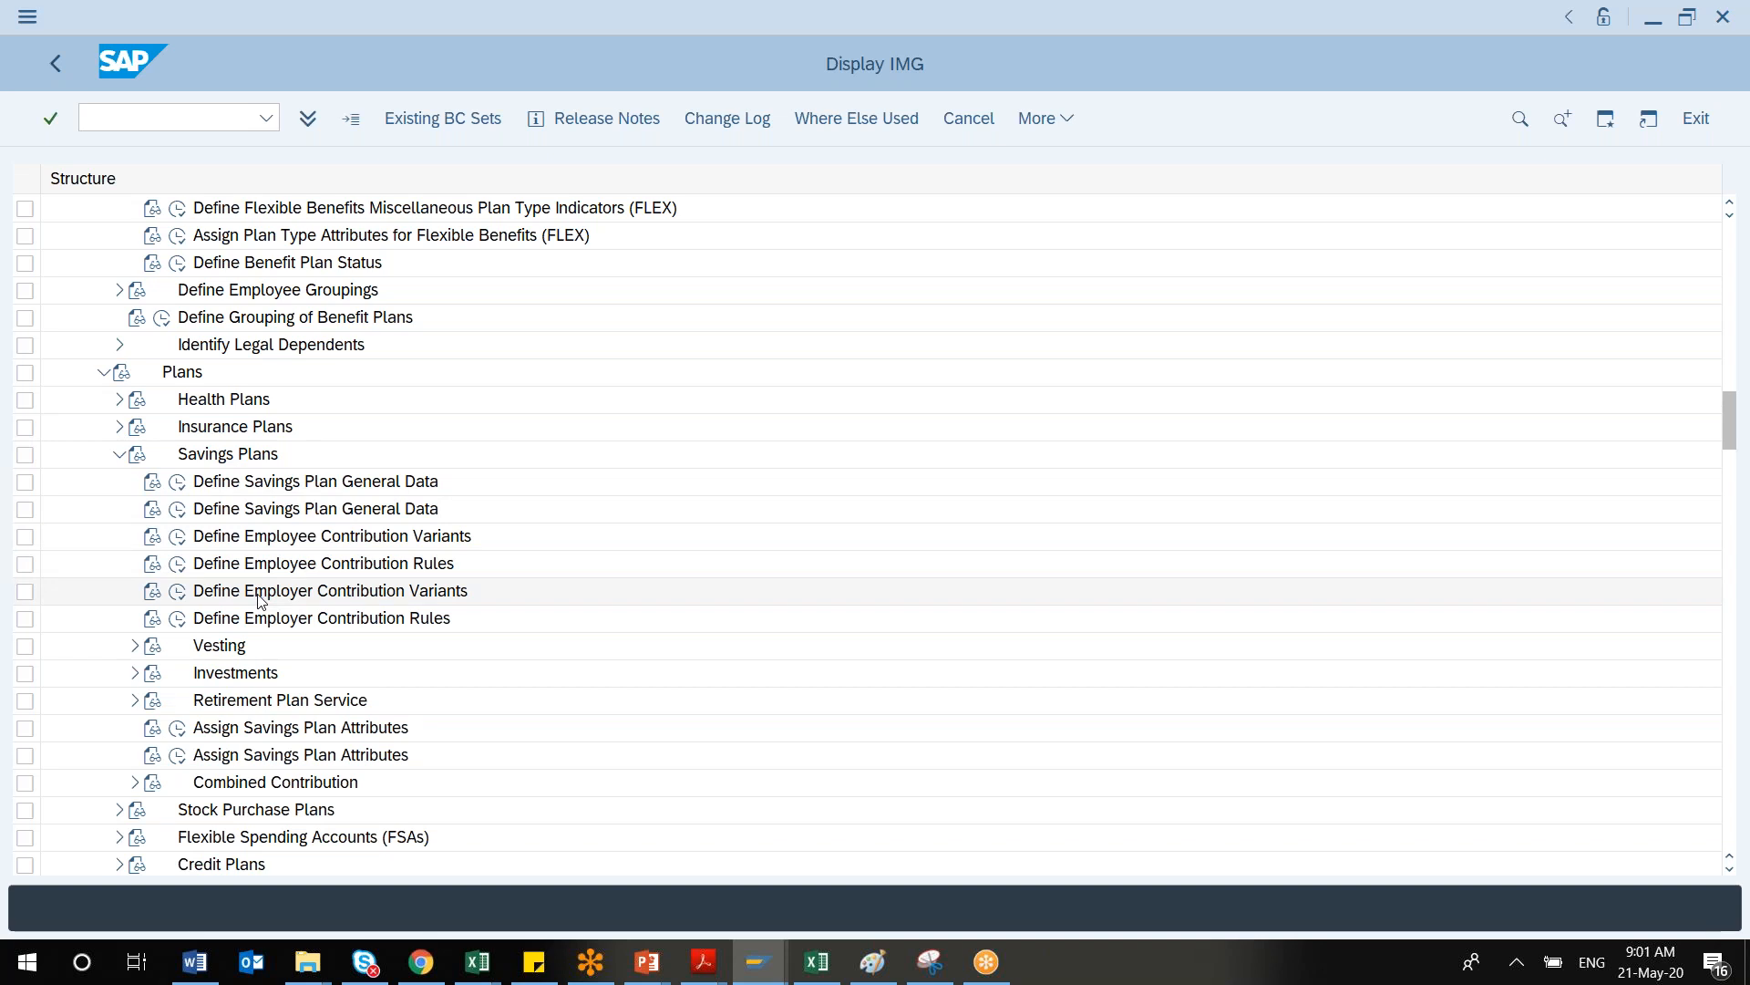
left_click(179, 595)
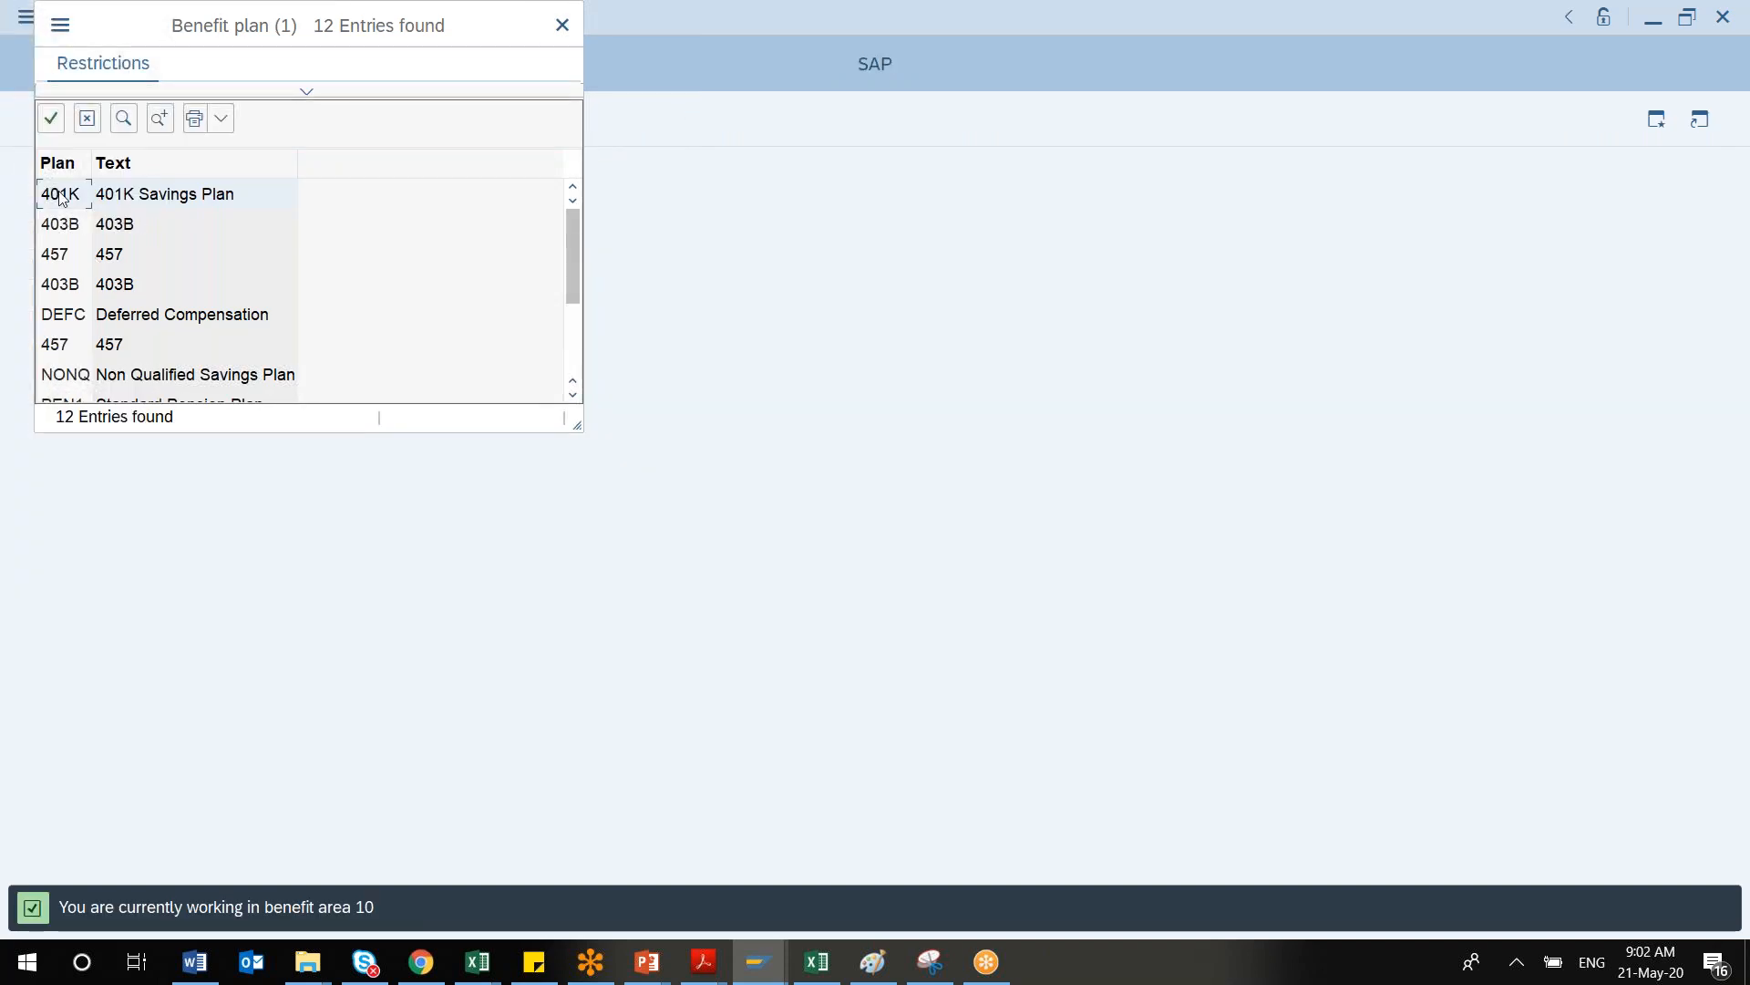
left_click(51, 118)
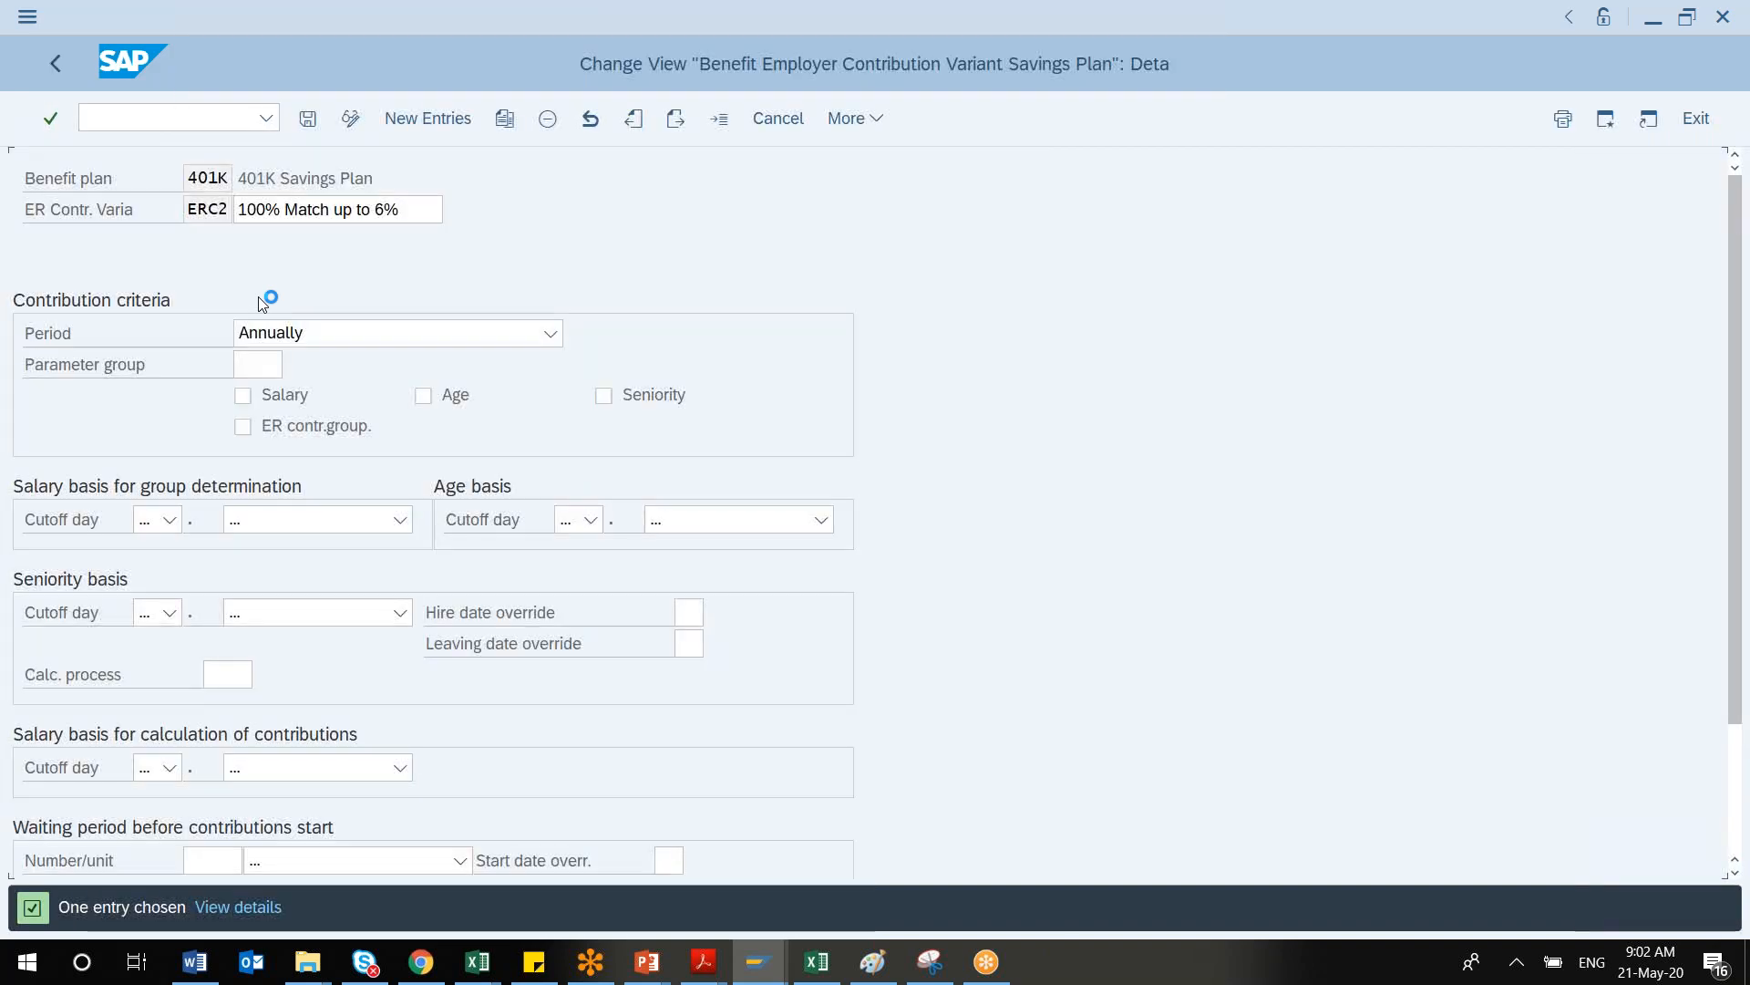
left_click(253, 366)
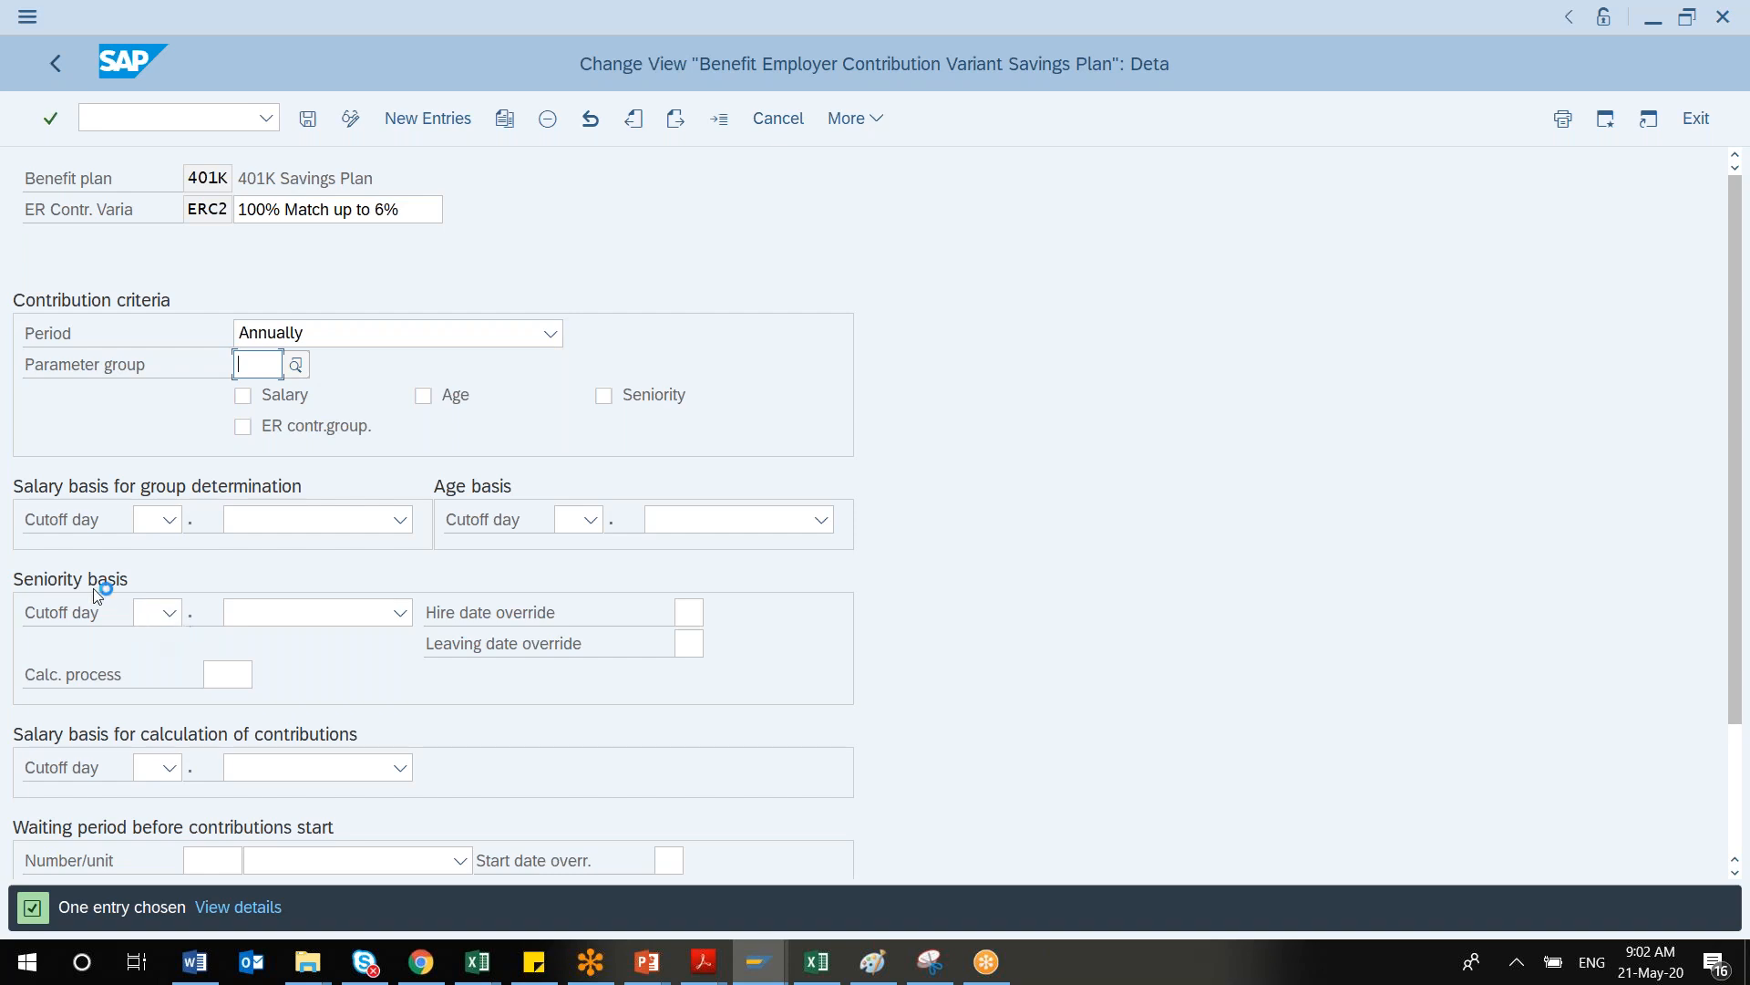
left_click(170, 613)
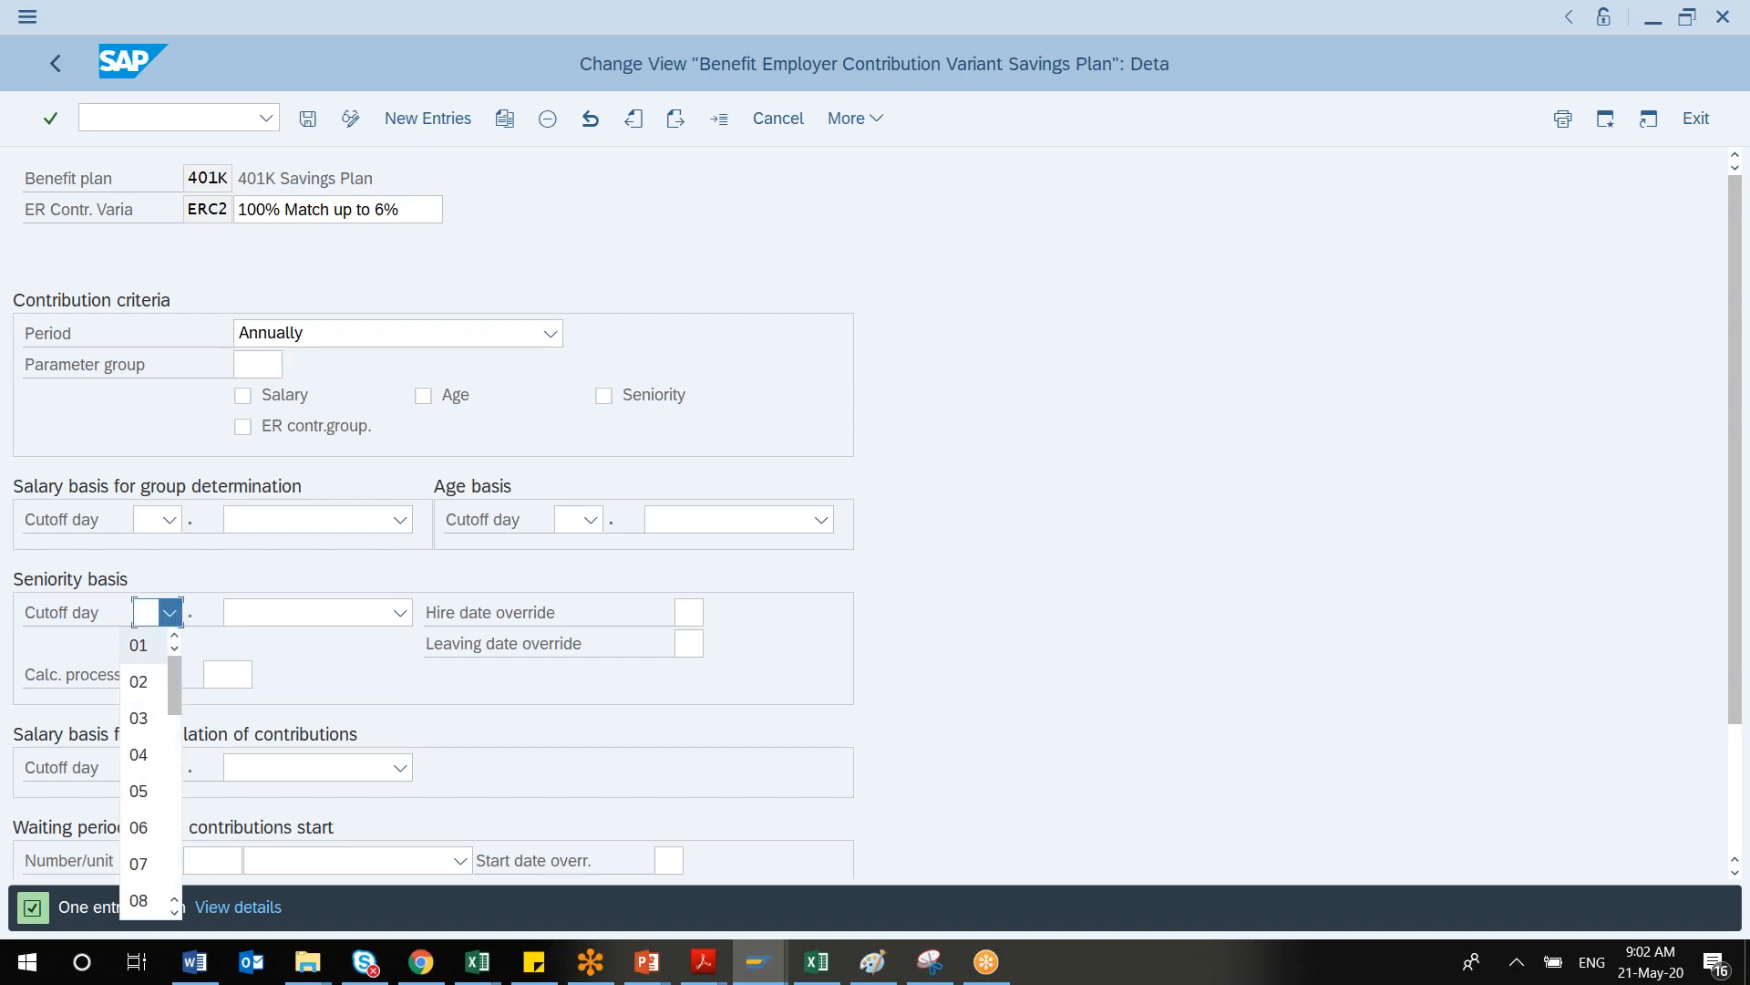
left_click(170, 613)
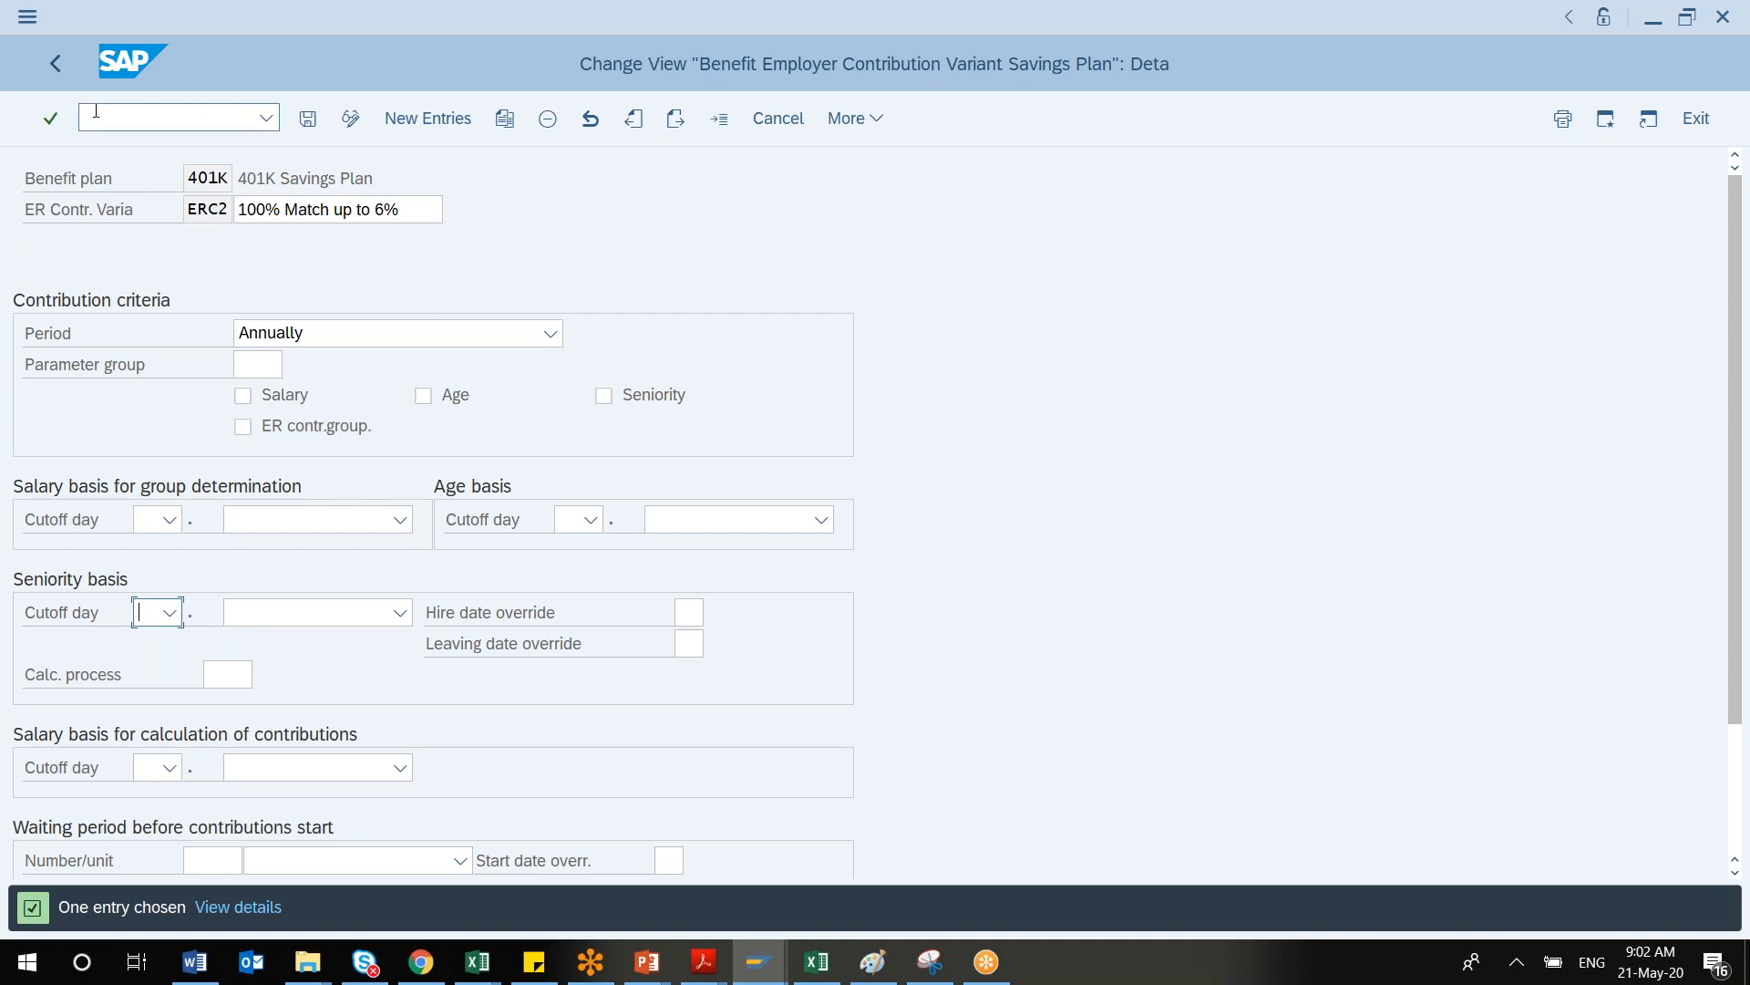
Leave the employer contribution variant view, dismiss the benefit plan selection, and collapse the Savings Plans node in the IMG
left_click(52, 63)
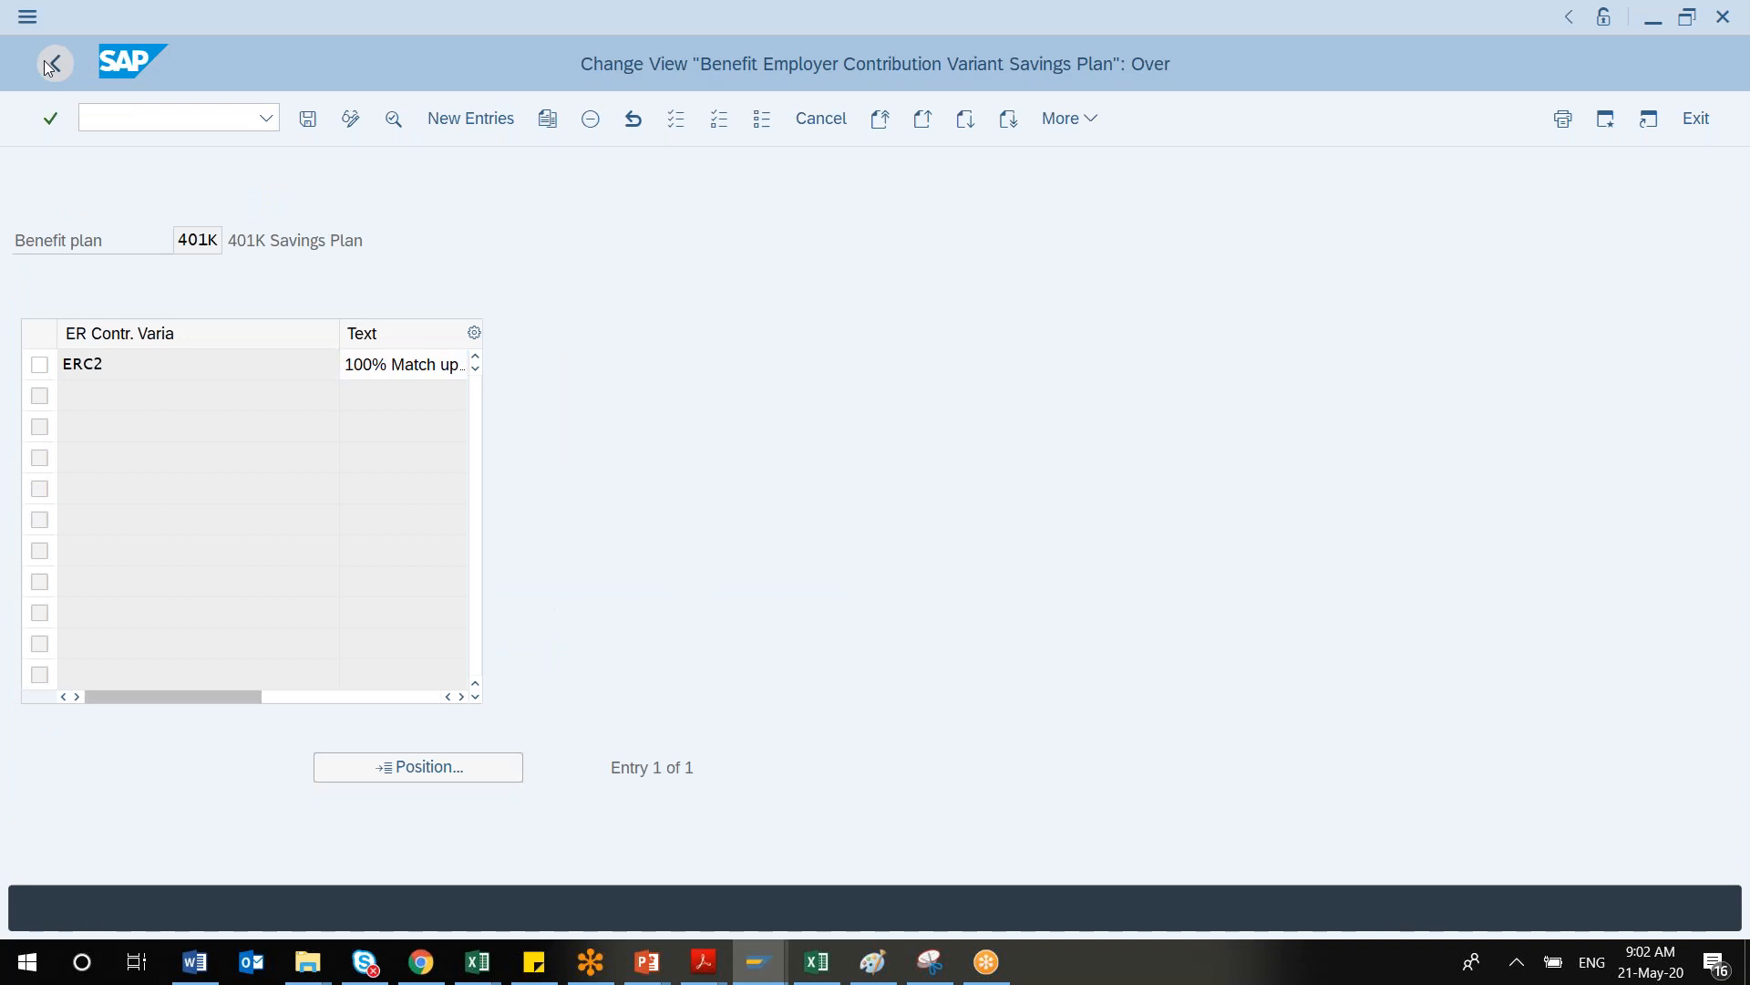
key("F4")
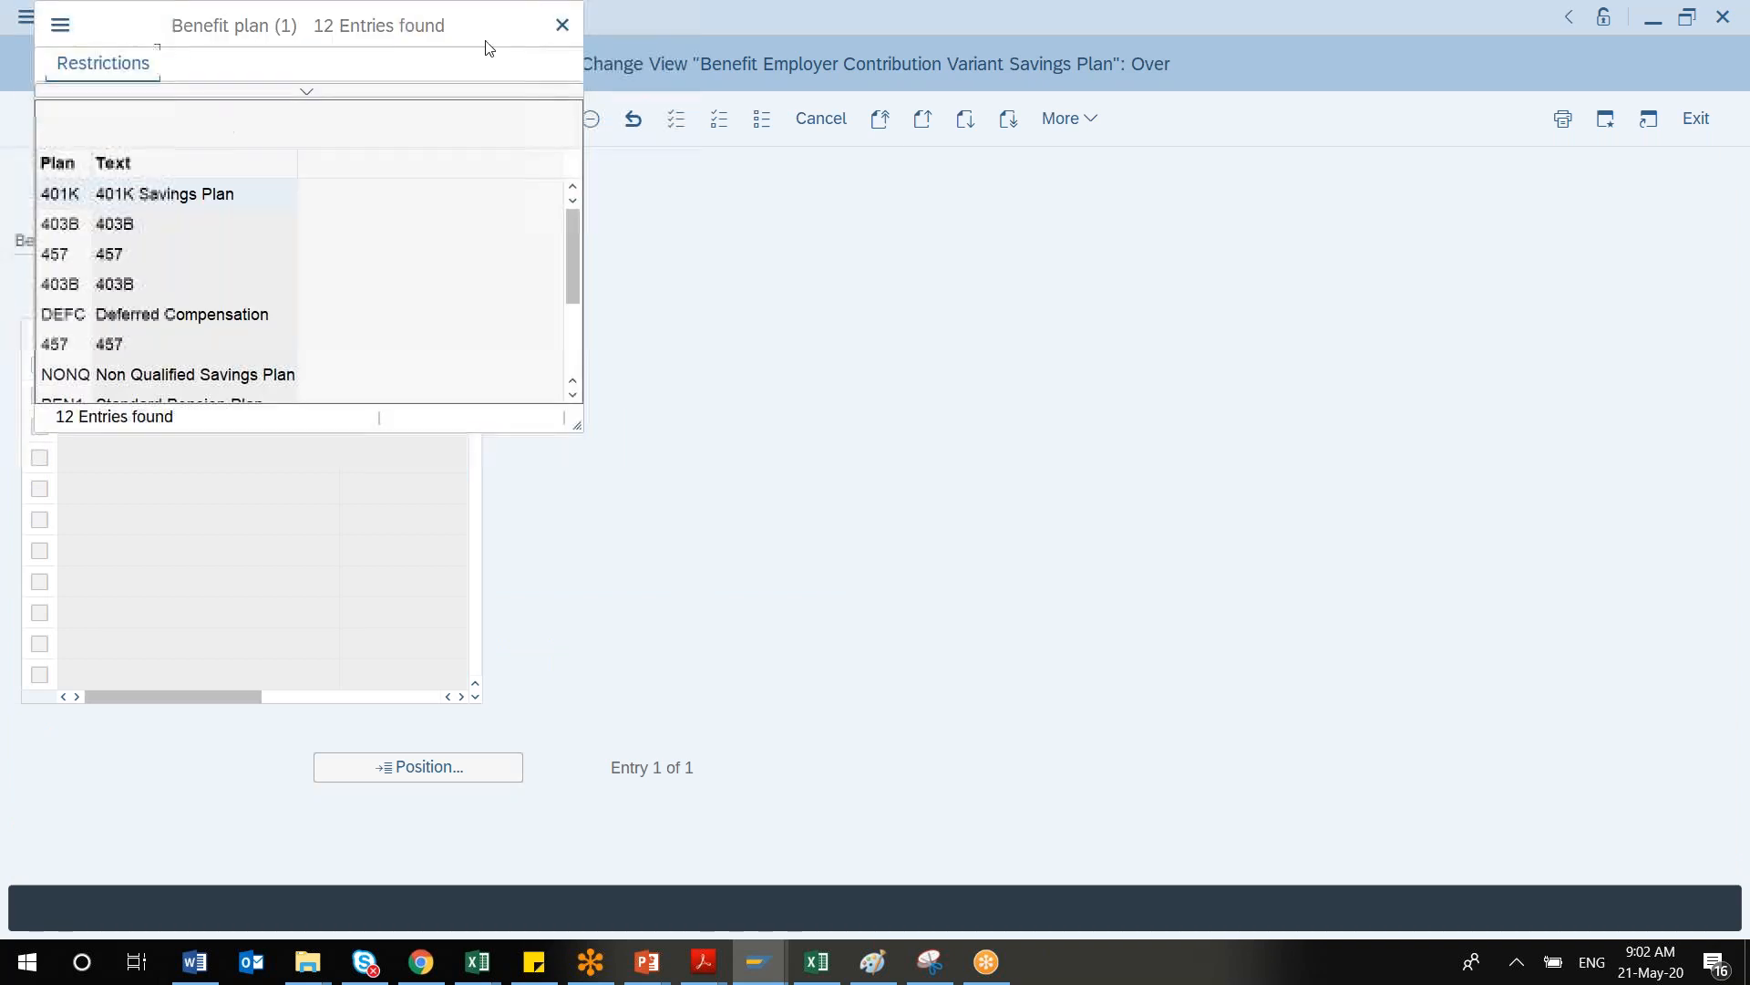
left_click(563, 26)
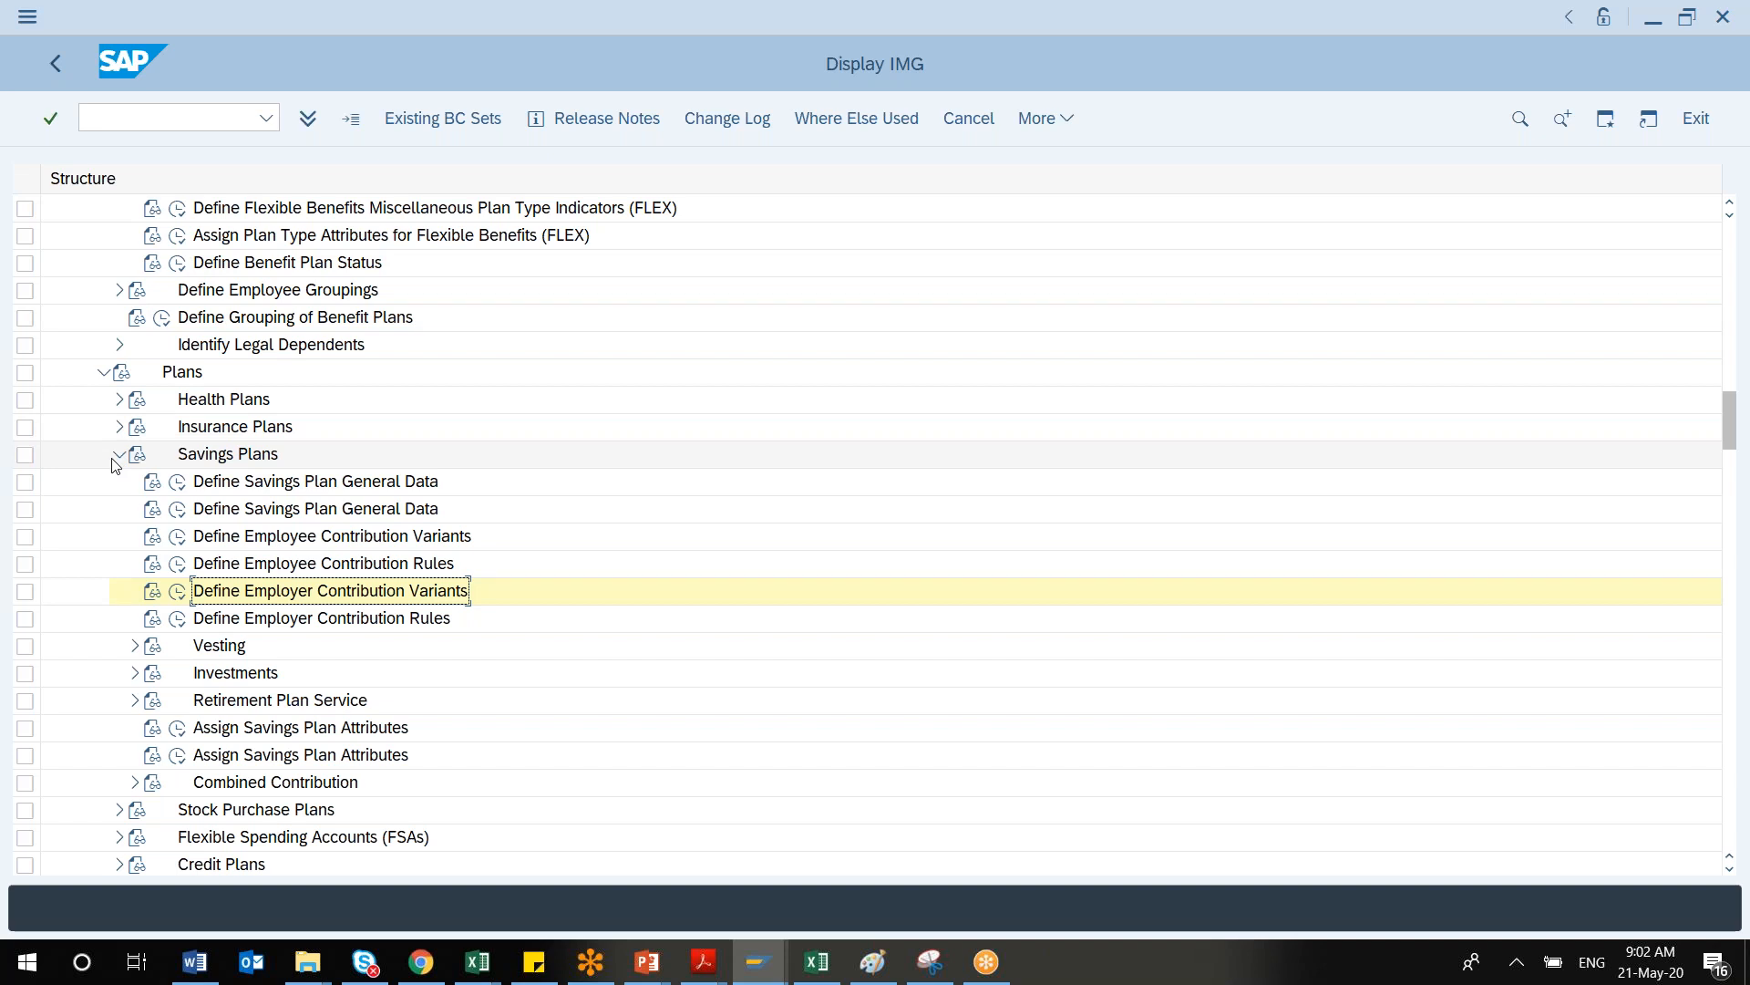
left_click(119, 456)
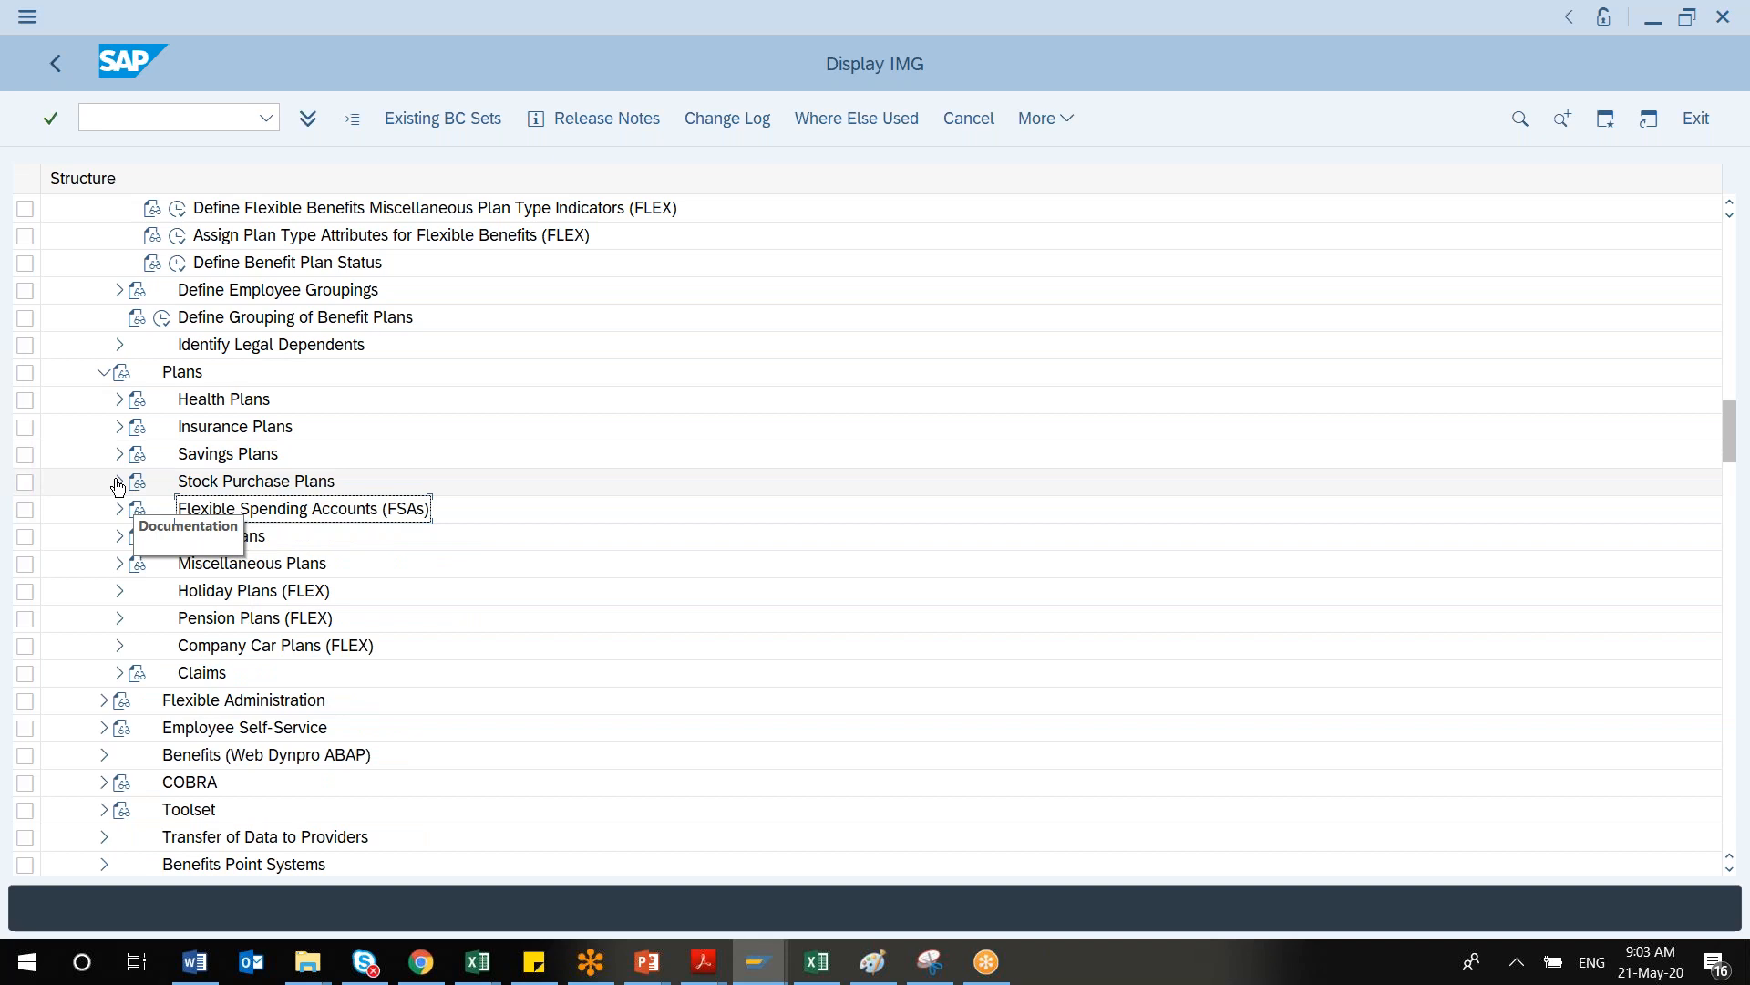
Expand Stock Purchase Plans and Flexible Spending Accounts (FSAs), including the Health Care FSA node, and look over their activities
left_click(117, 483)
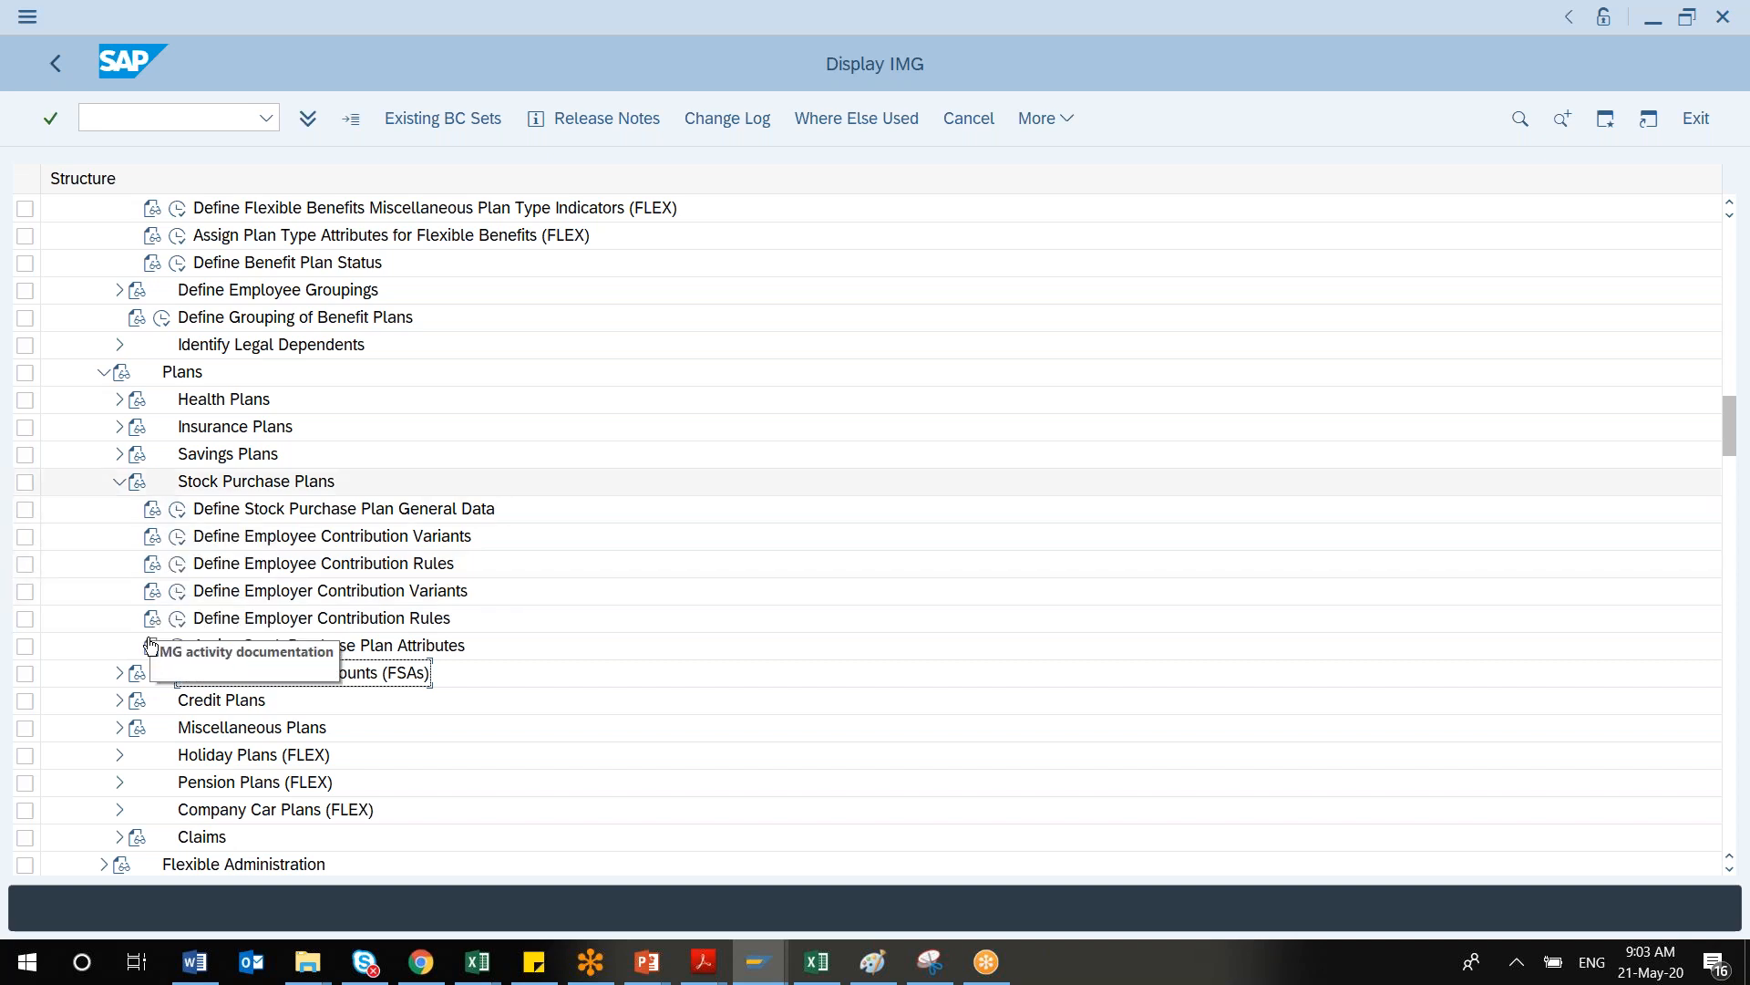
left_click(118, 675)
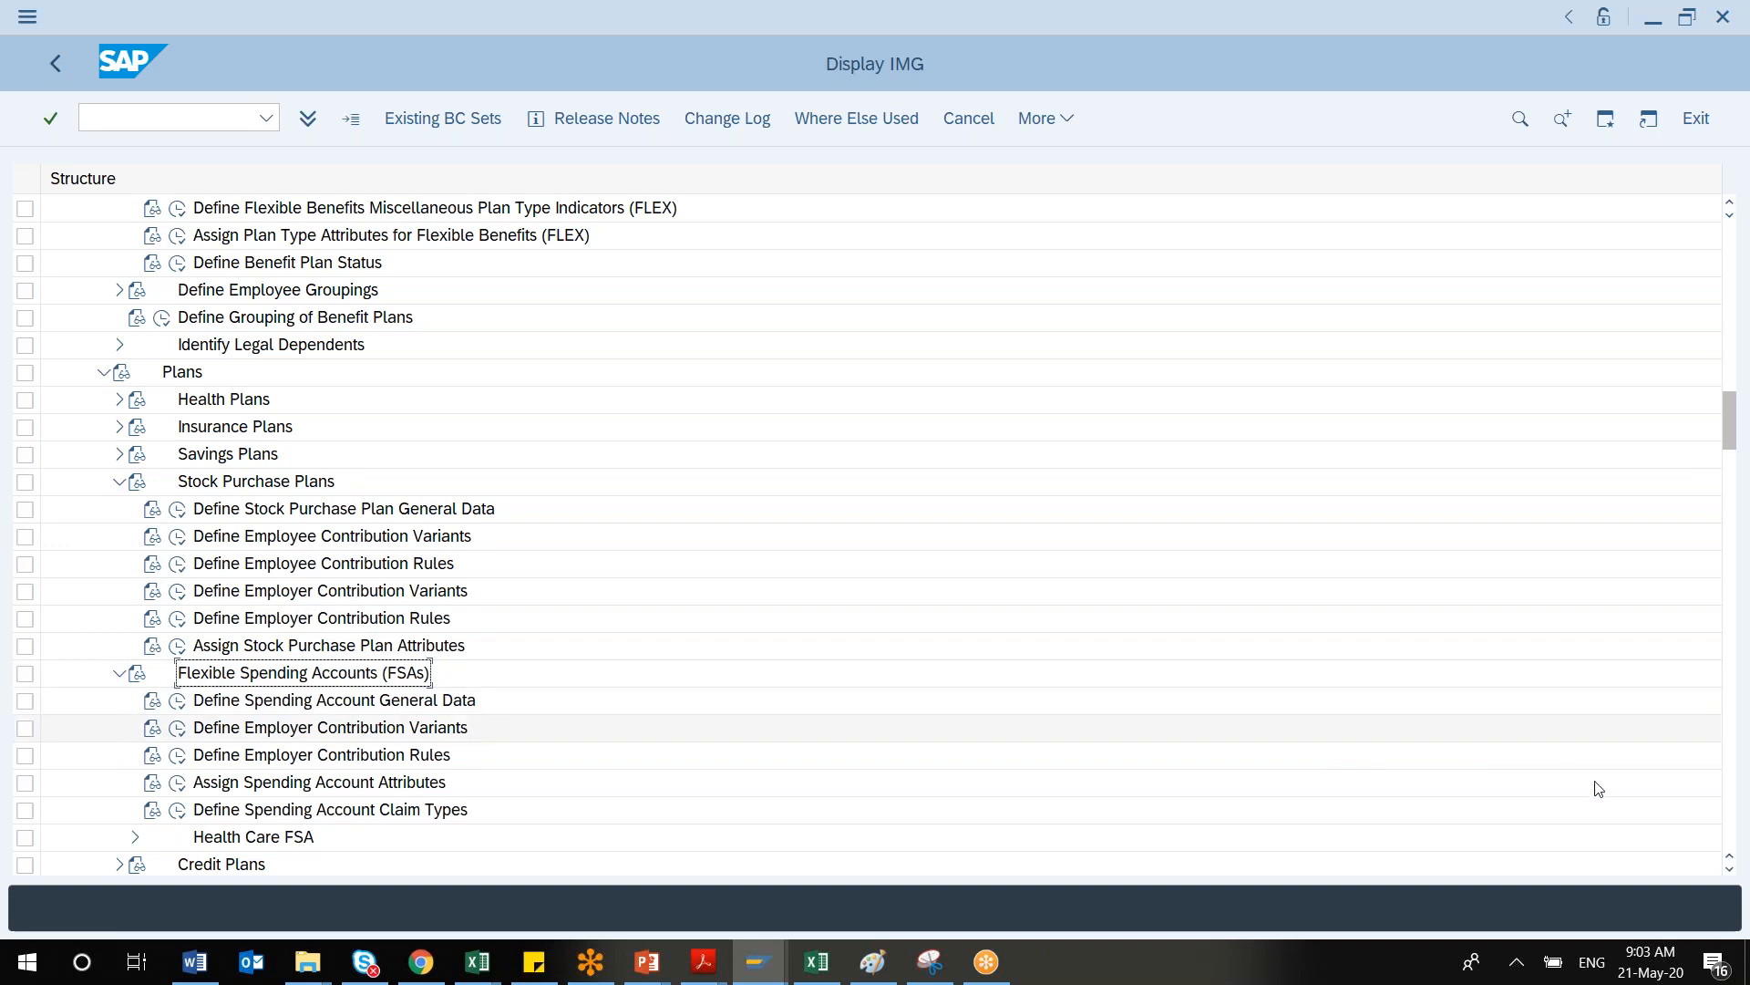
left_click(1731, 871)
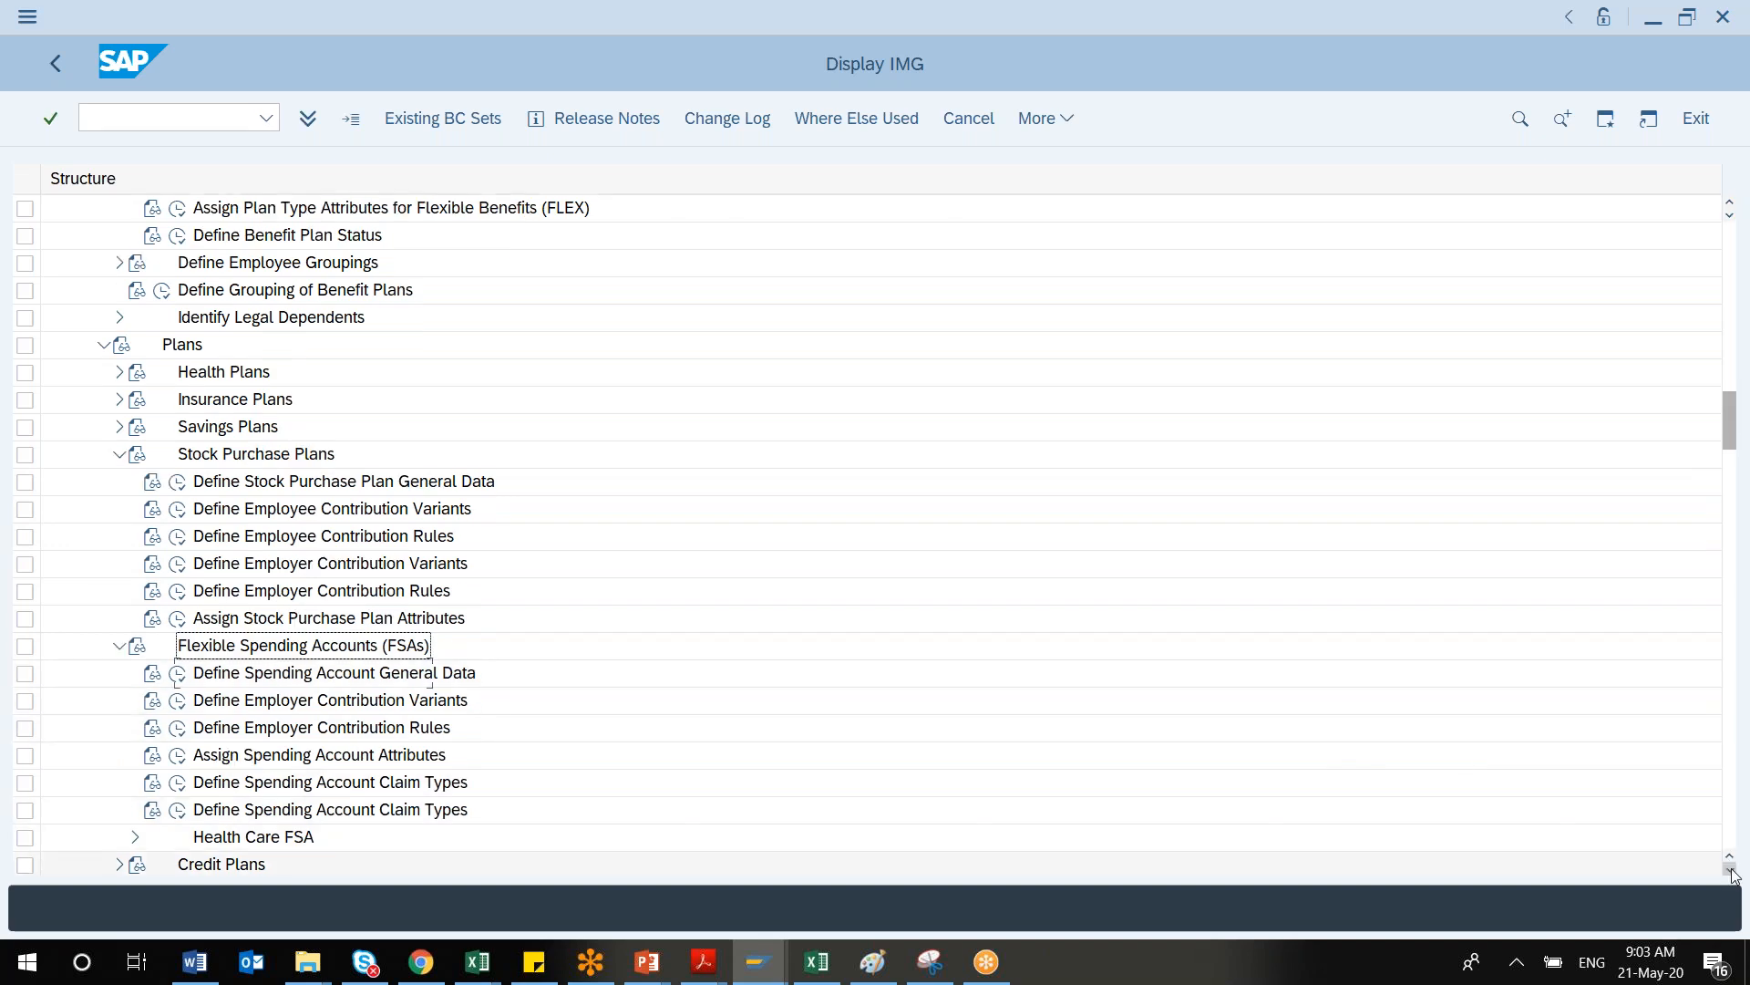
left_click(1731, 871)
left_click(1731, 872)
left_click(1731, 872)
left_click(1732, 871)
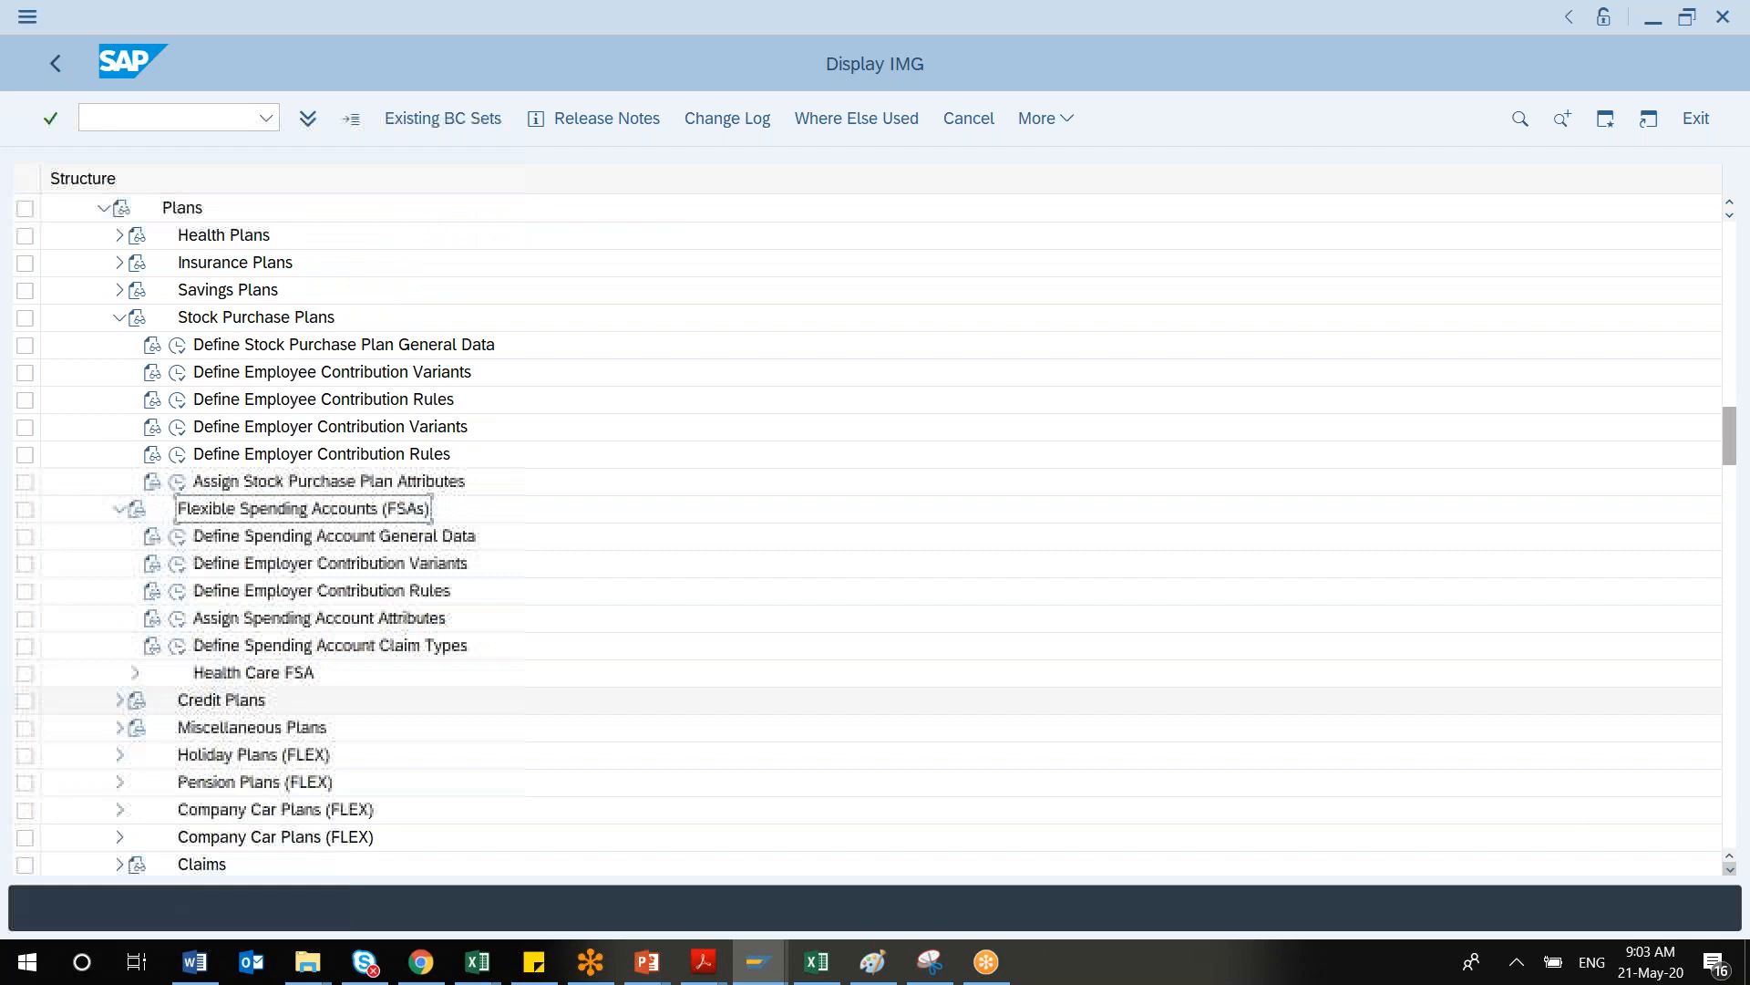
left_click(1732, 871)
left_click(1731, 872)
left_click(1731, 872)
left_click(1731, 872)
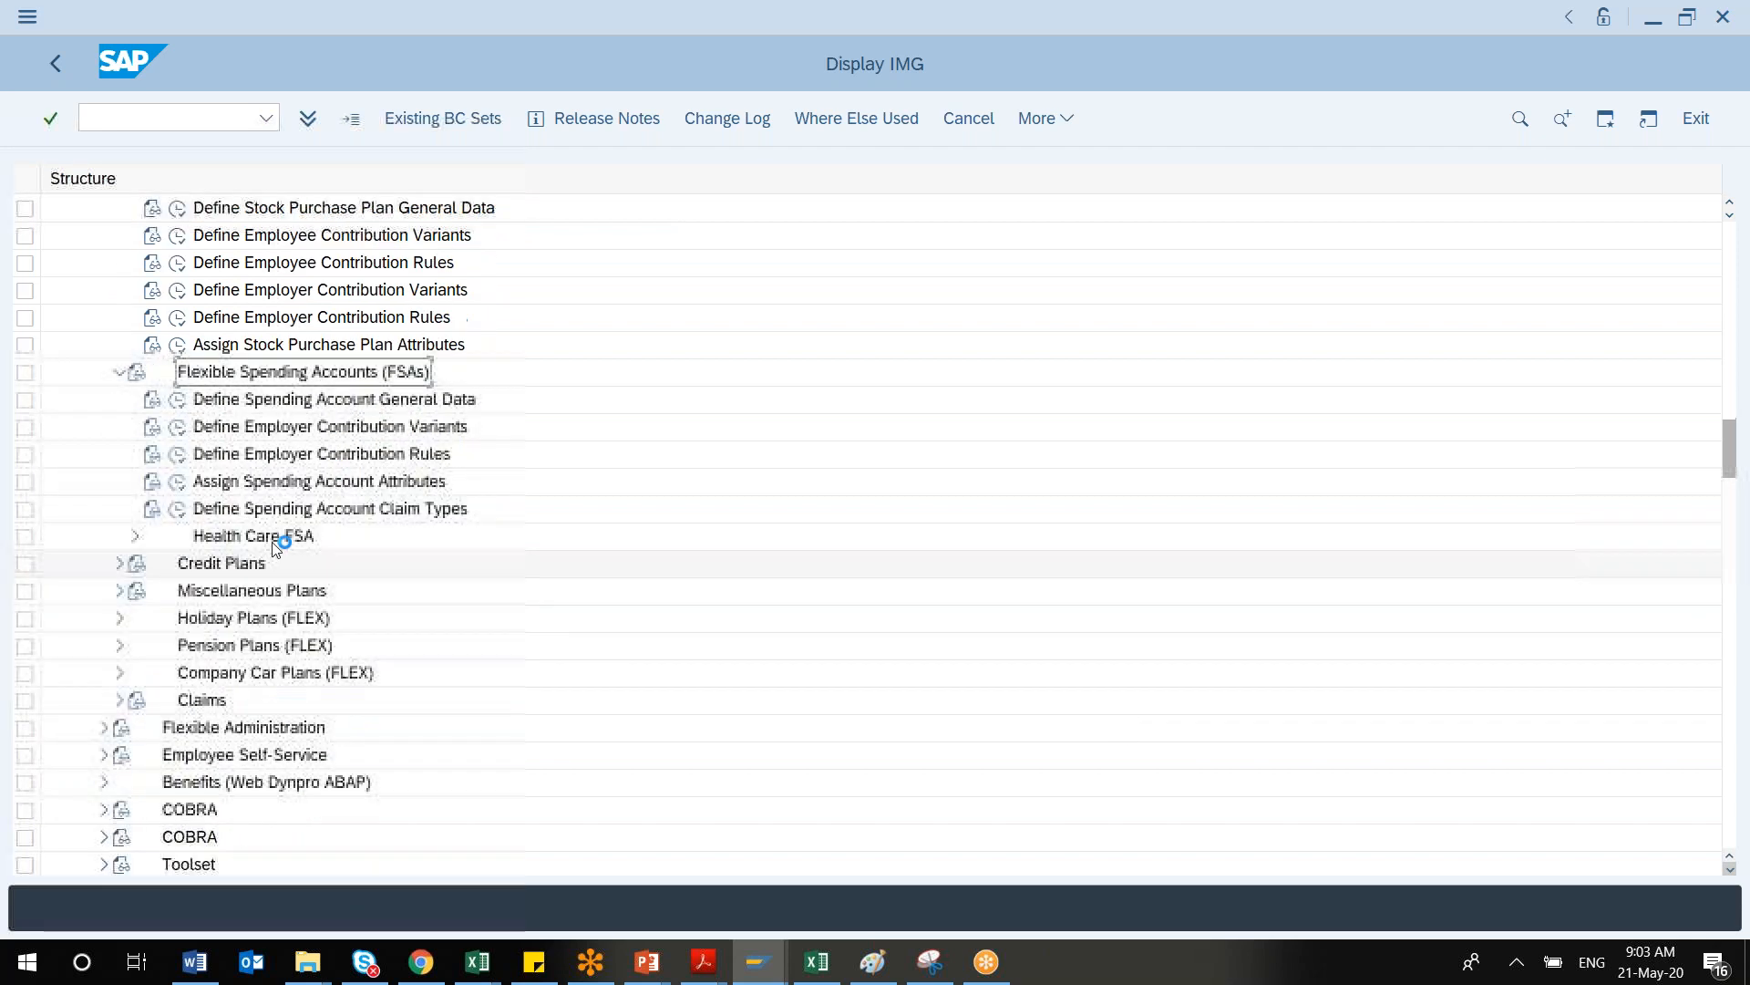
left_click(131, 510)
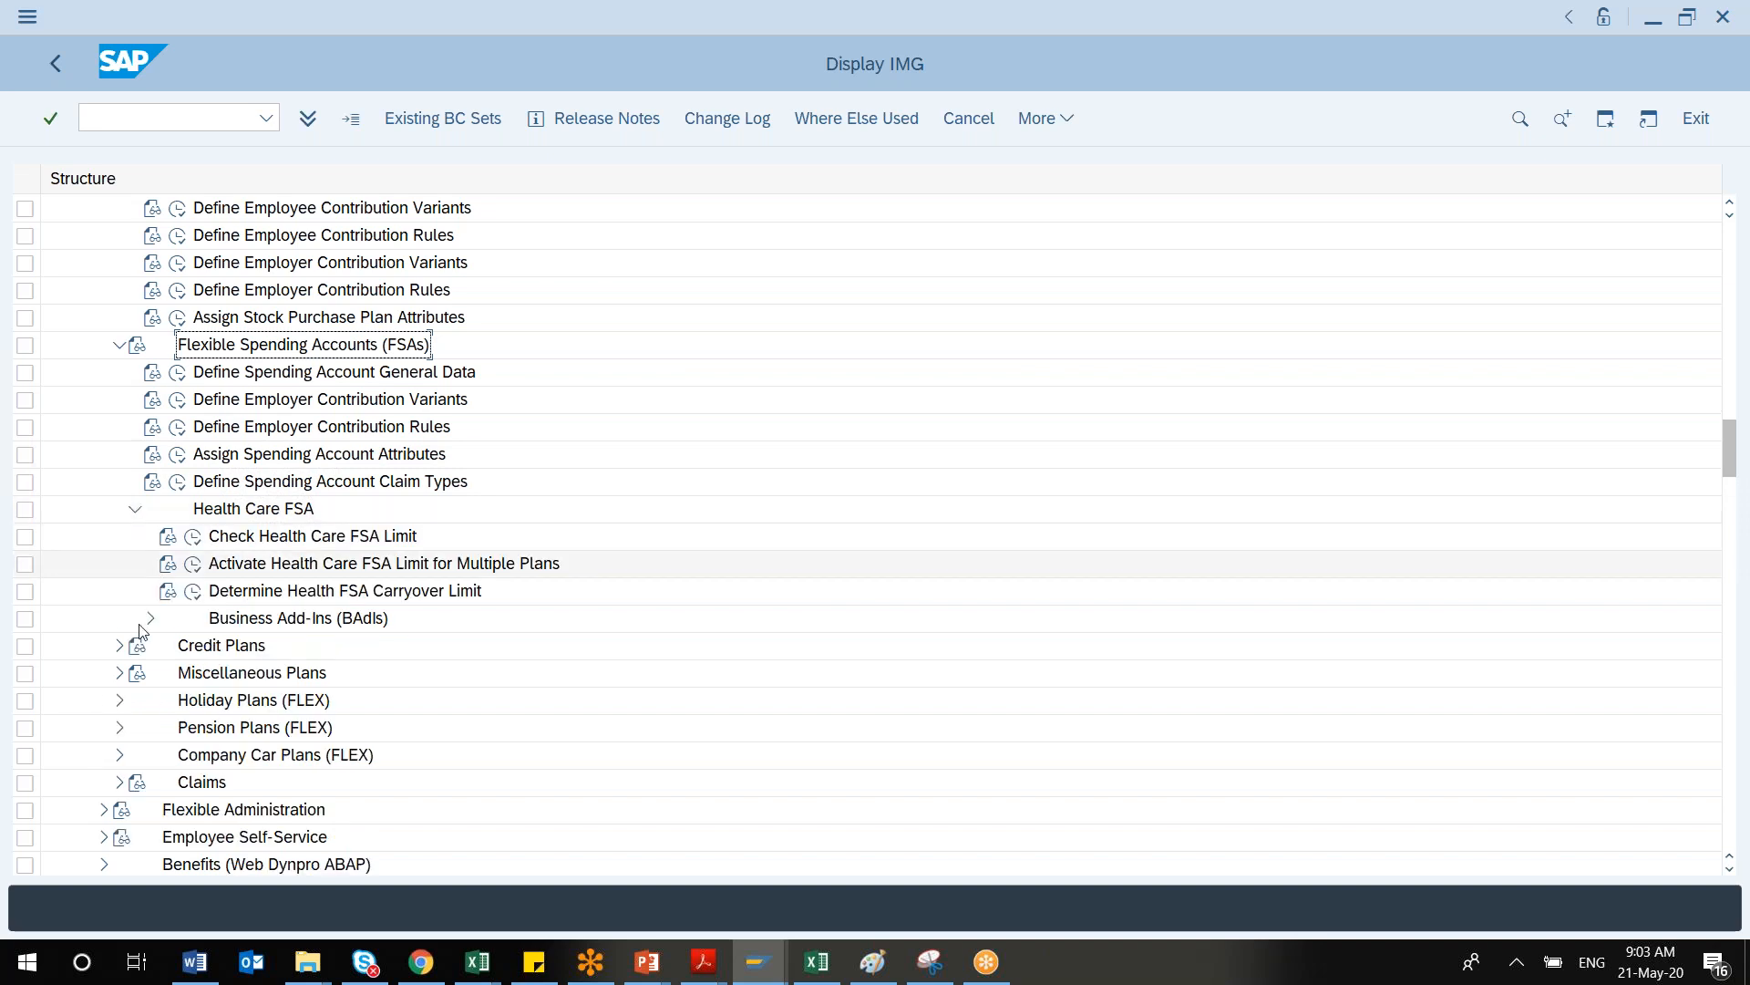
Expand Credit Plans and Miscellaneous Plans, including its Investments and Vesting nodes, to review their configuration activities
left_click(118, 646)
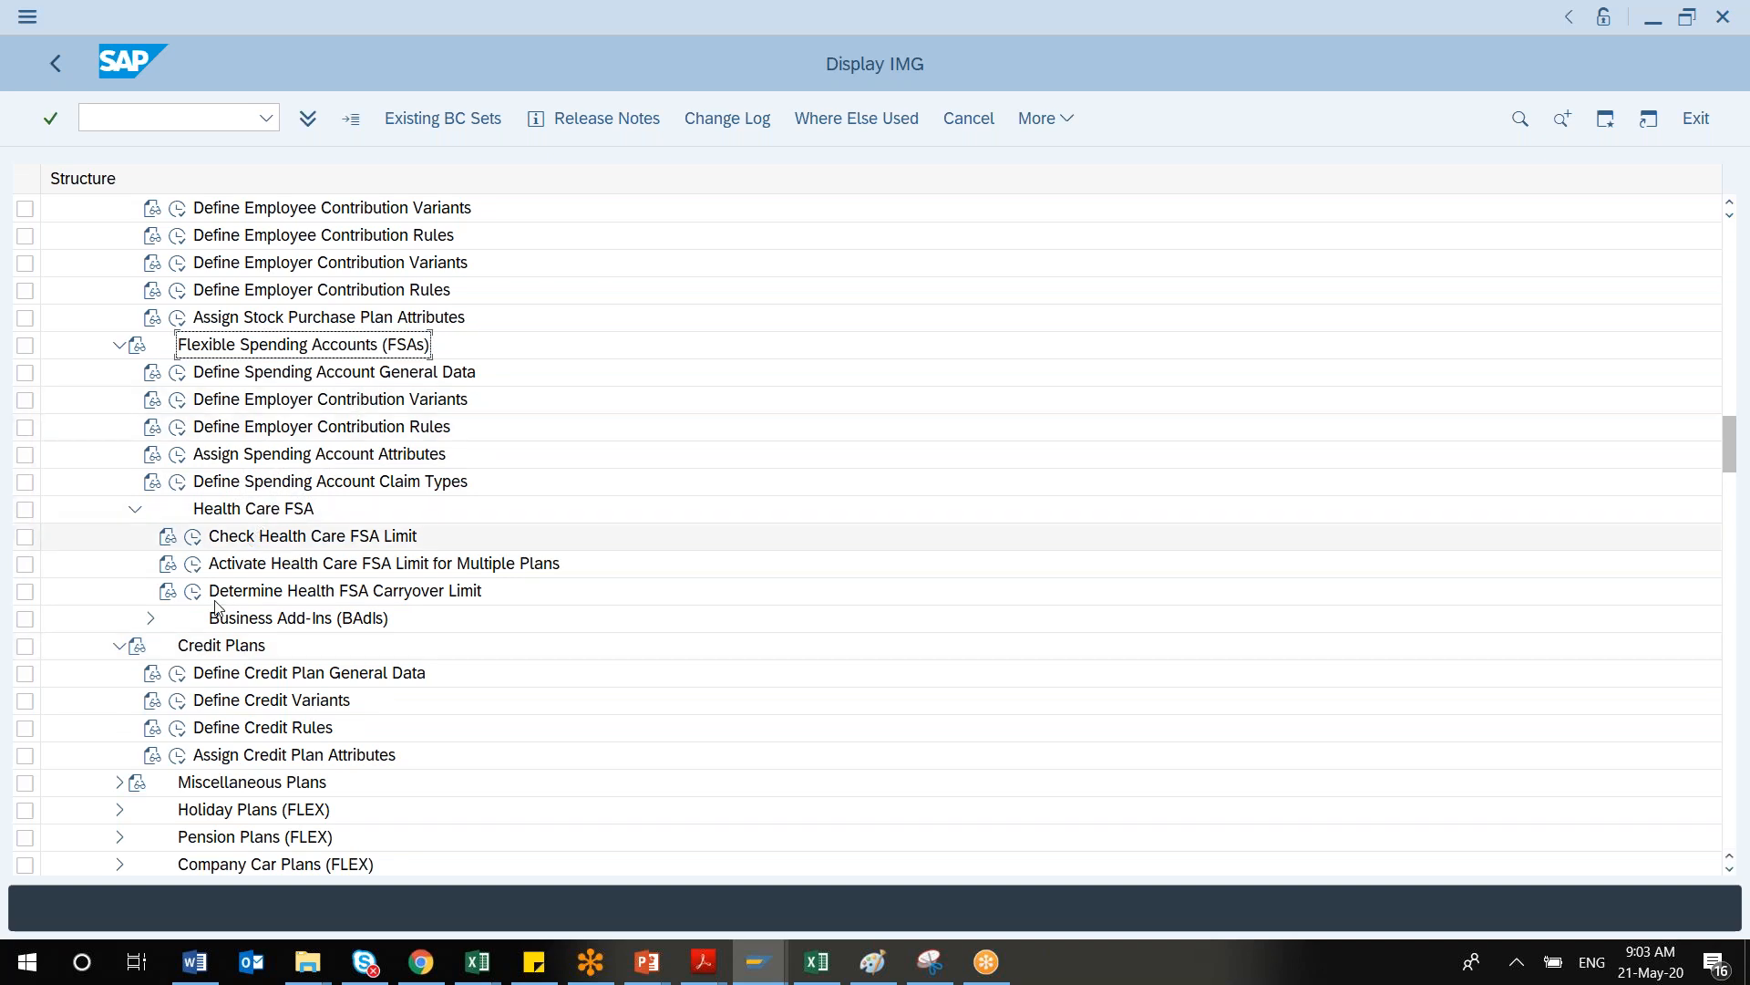
left_click(120, 783)
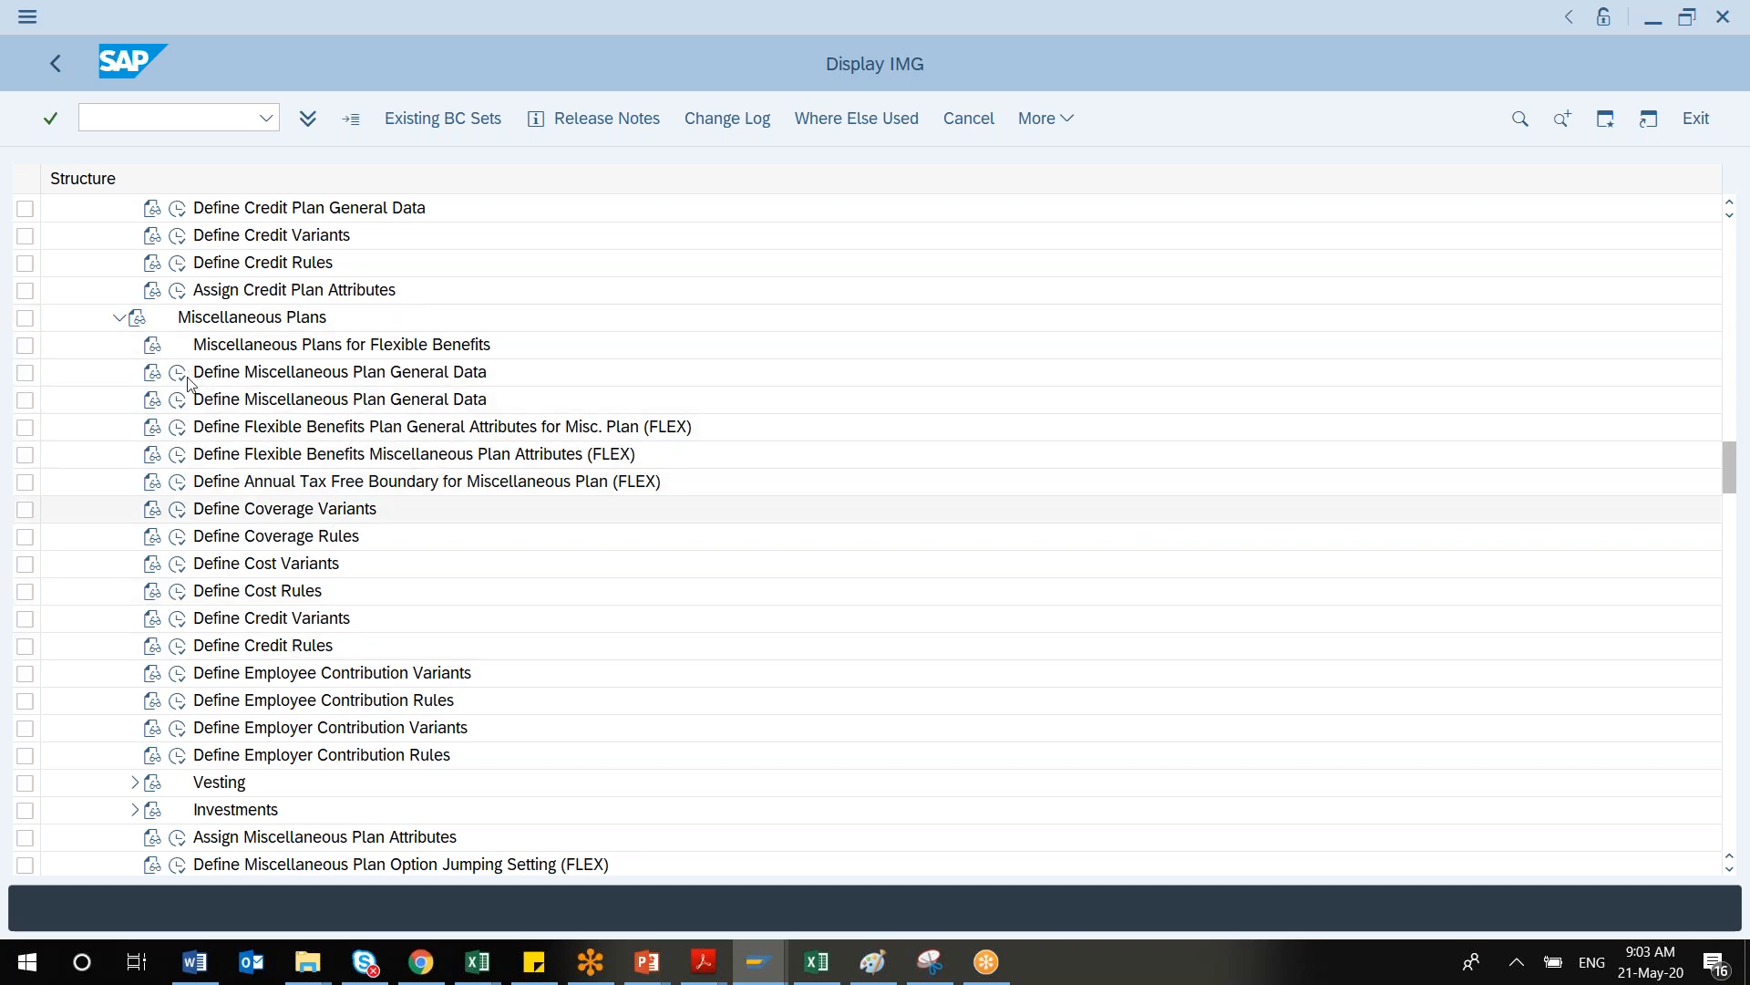
left_click(128, 815)
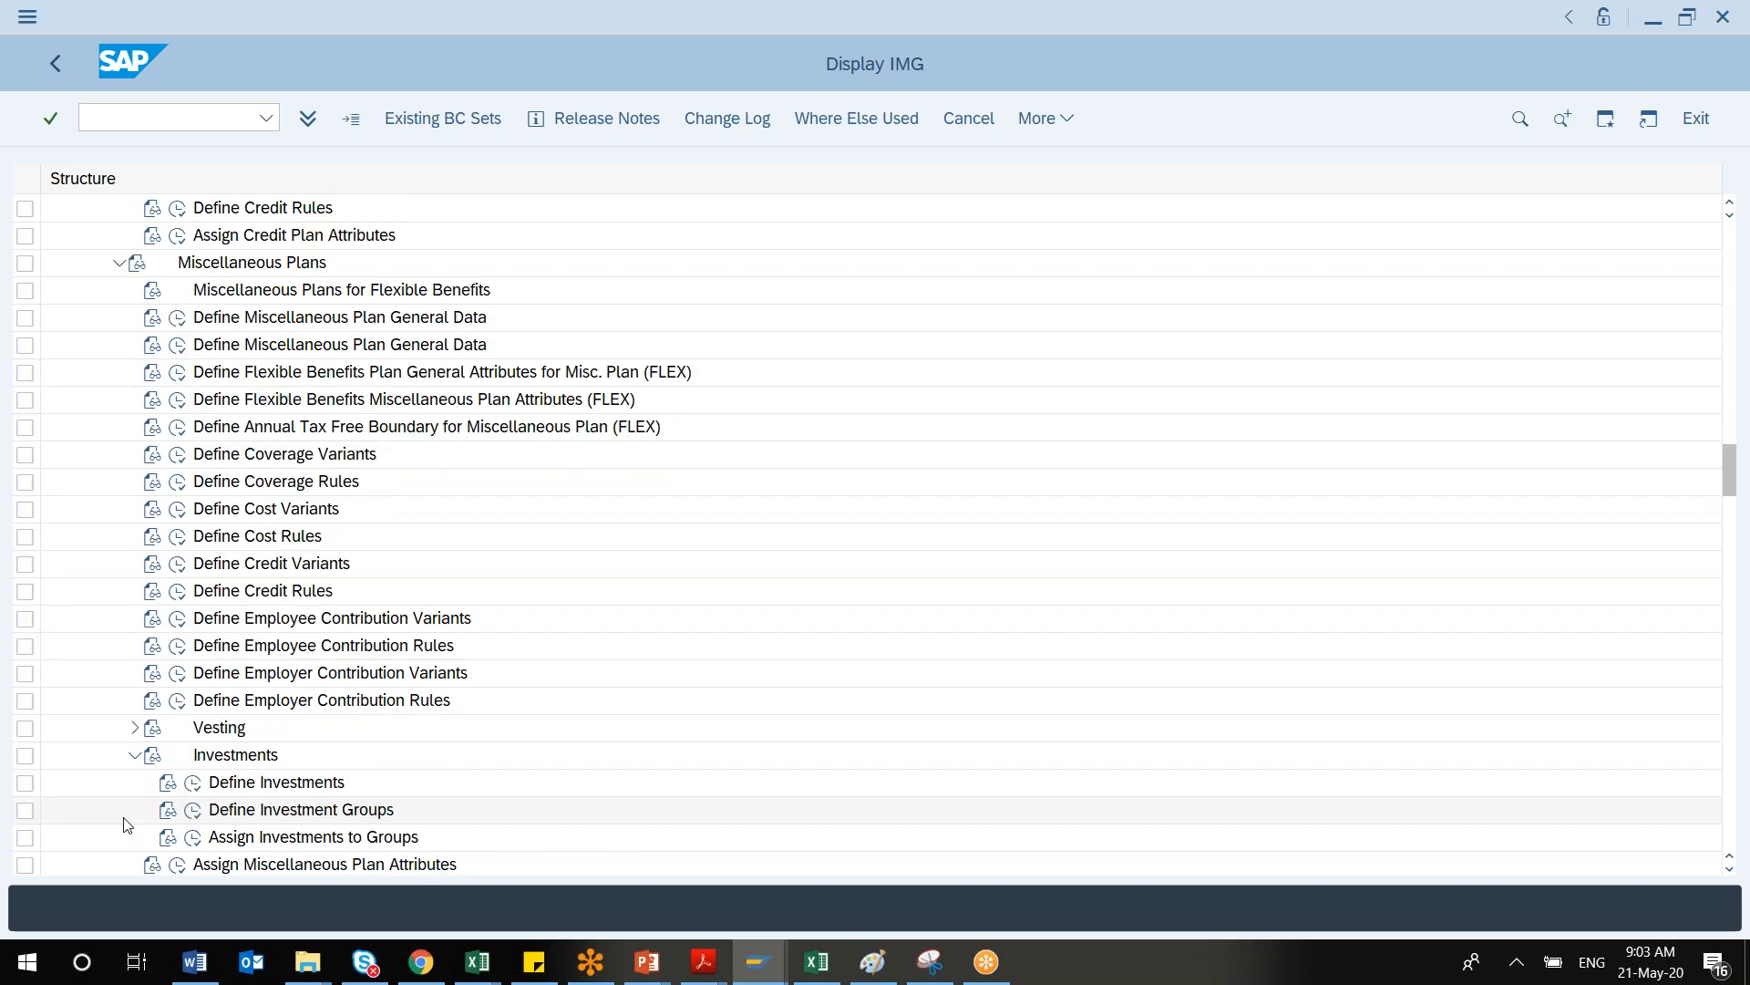
left_click(135, 726)
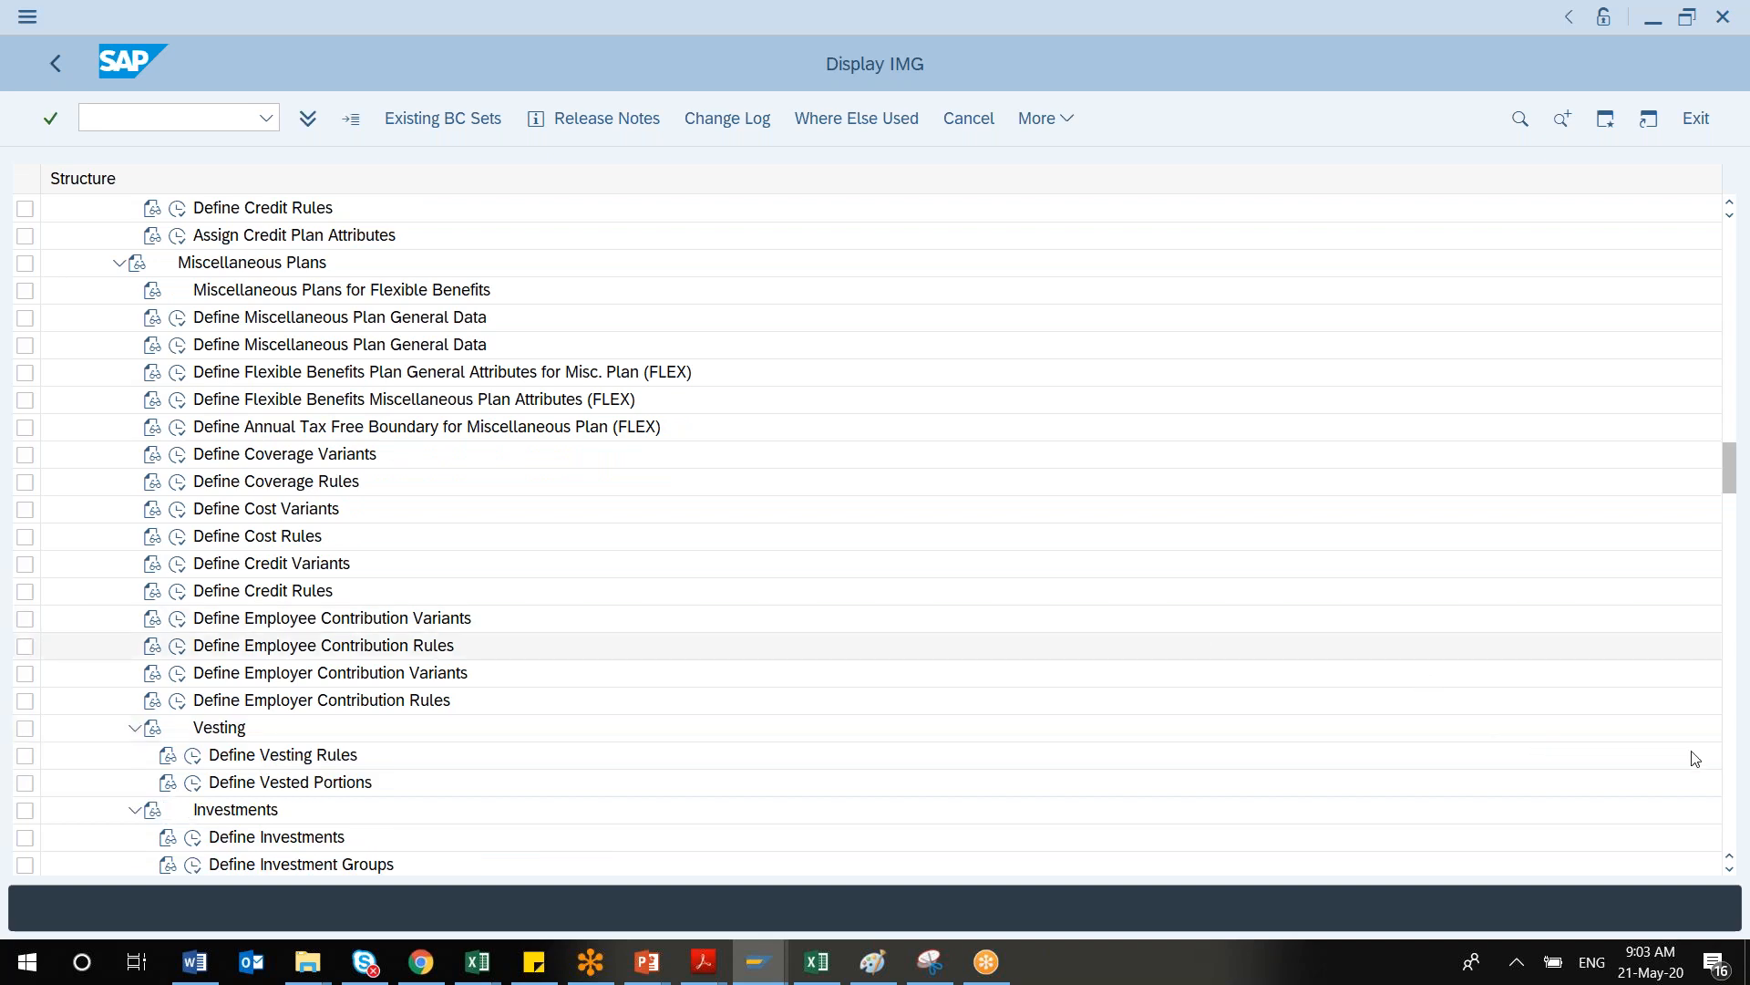
Expand the COBRA and Flexible Administration nodes under benefits and look over their activities
left_click(1735, 837)
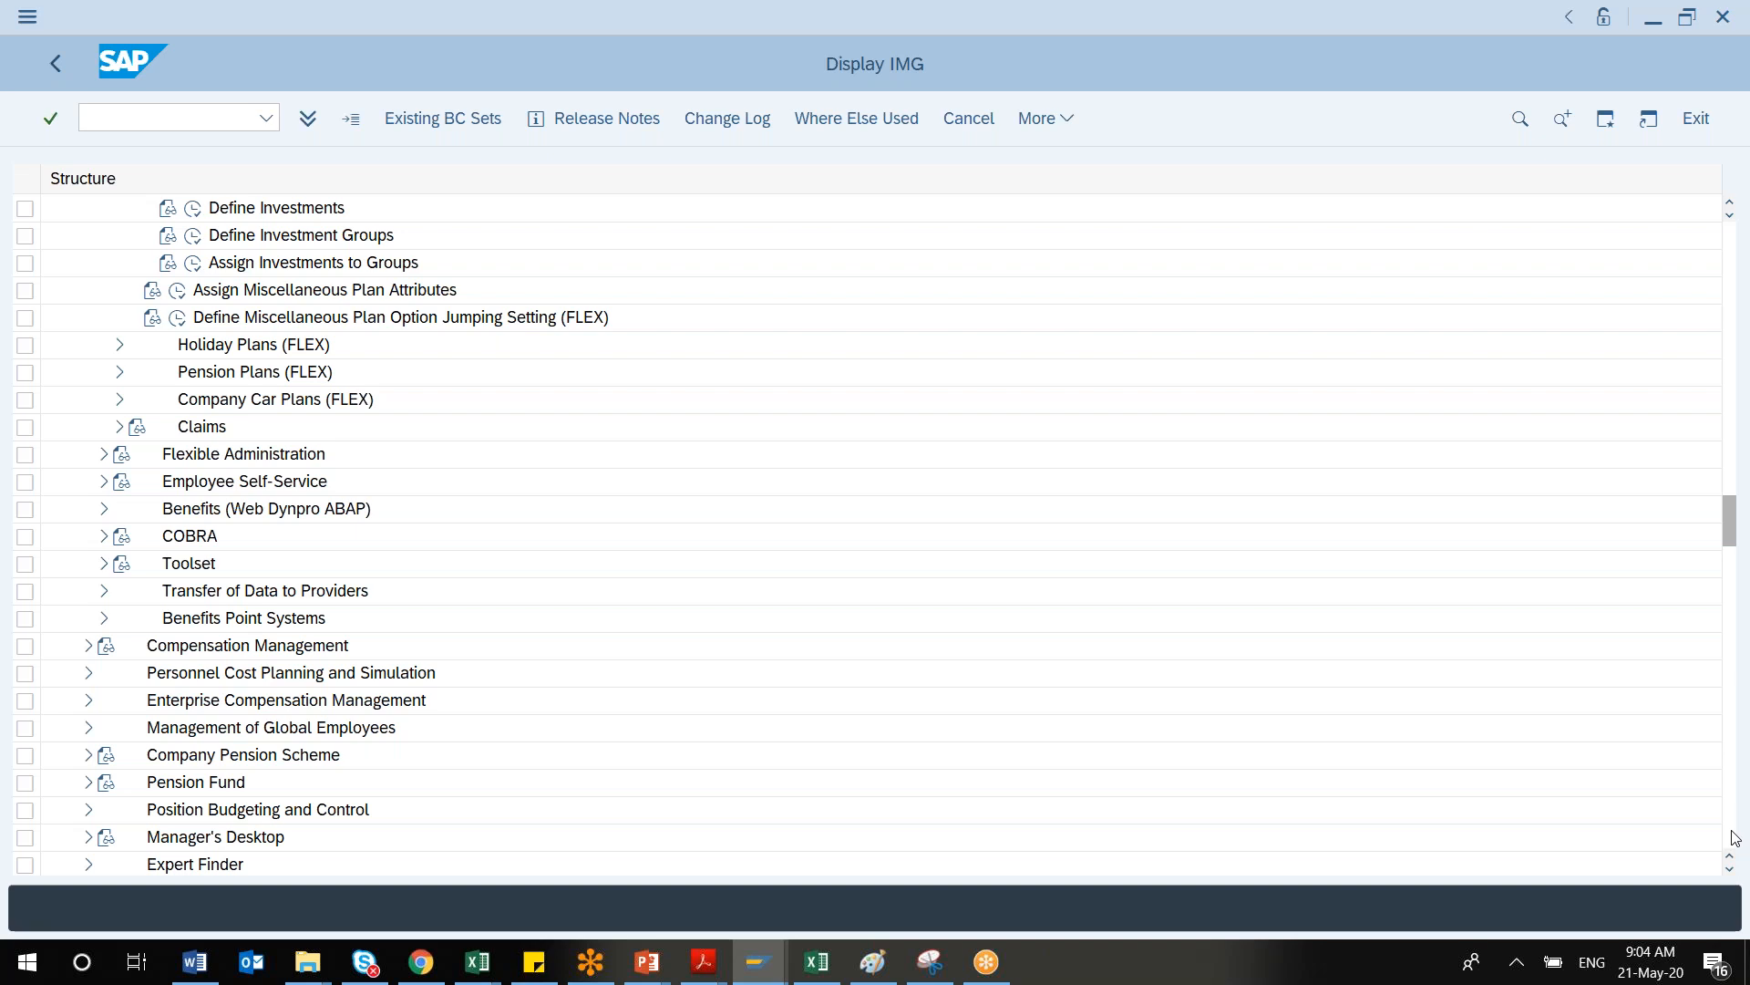
left_click(104, 537)
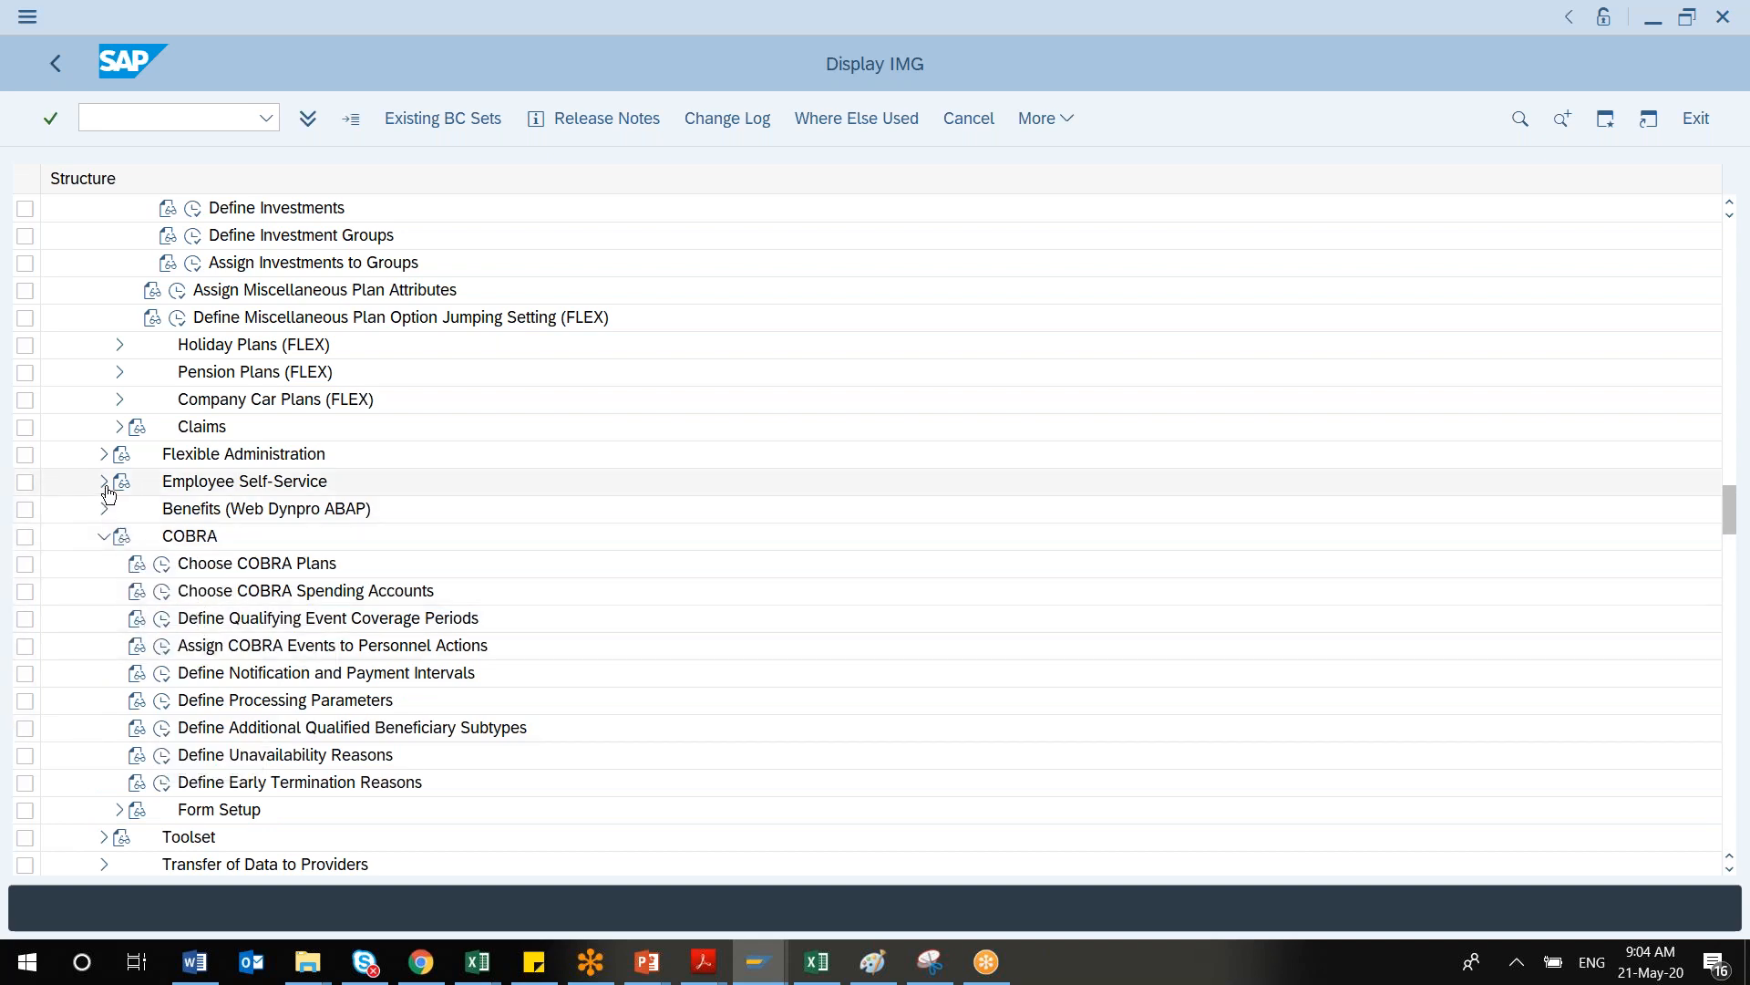
left_click(104, 454)
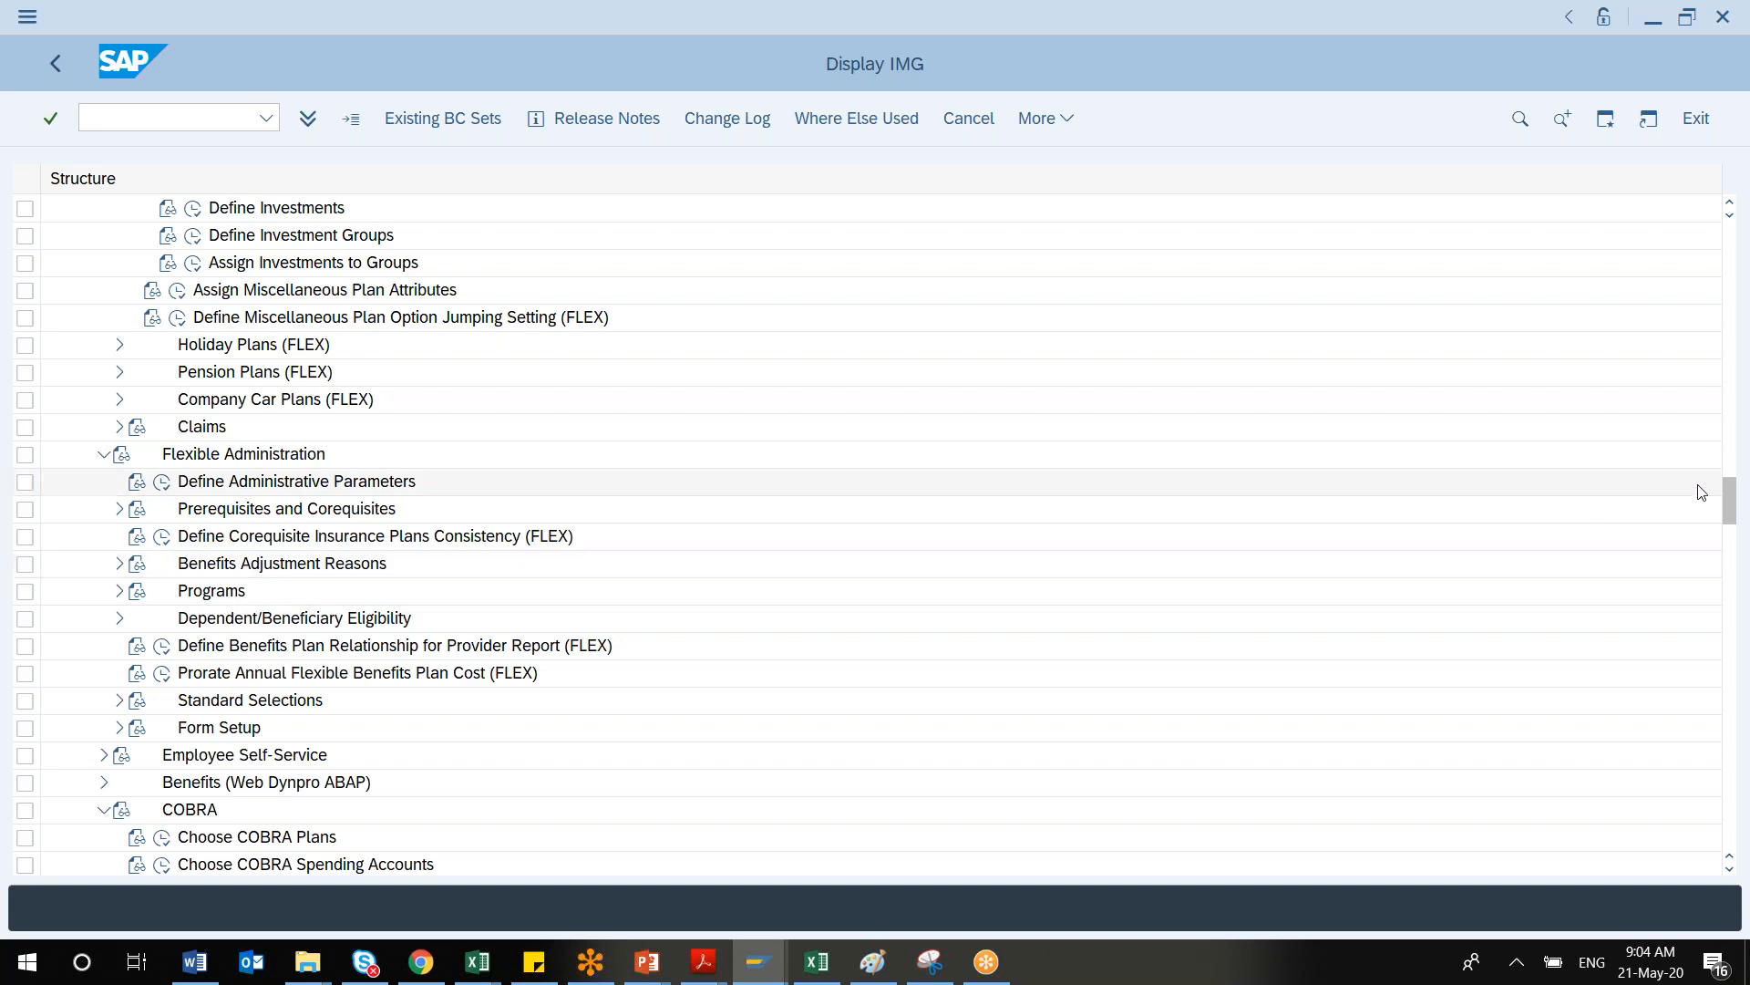
Expand Transfer of Data to Providers and Toolset to review the activities they contain
left_click_drag(1729, 513, 1743, 567)
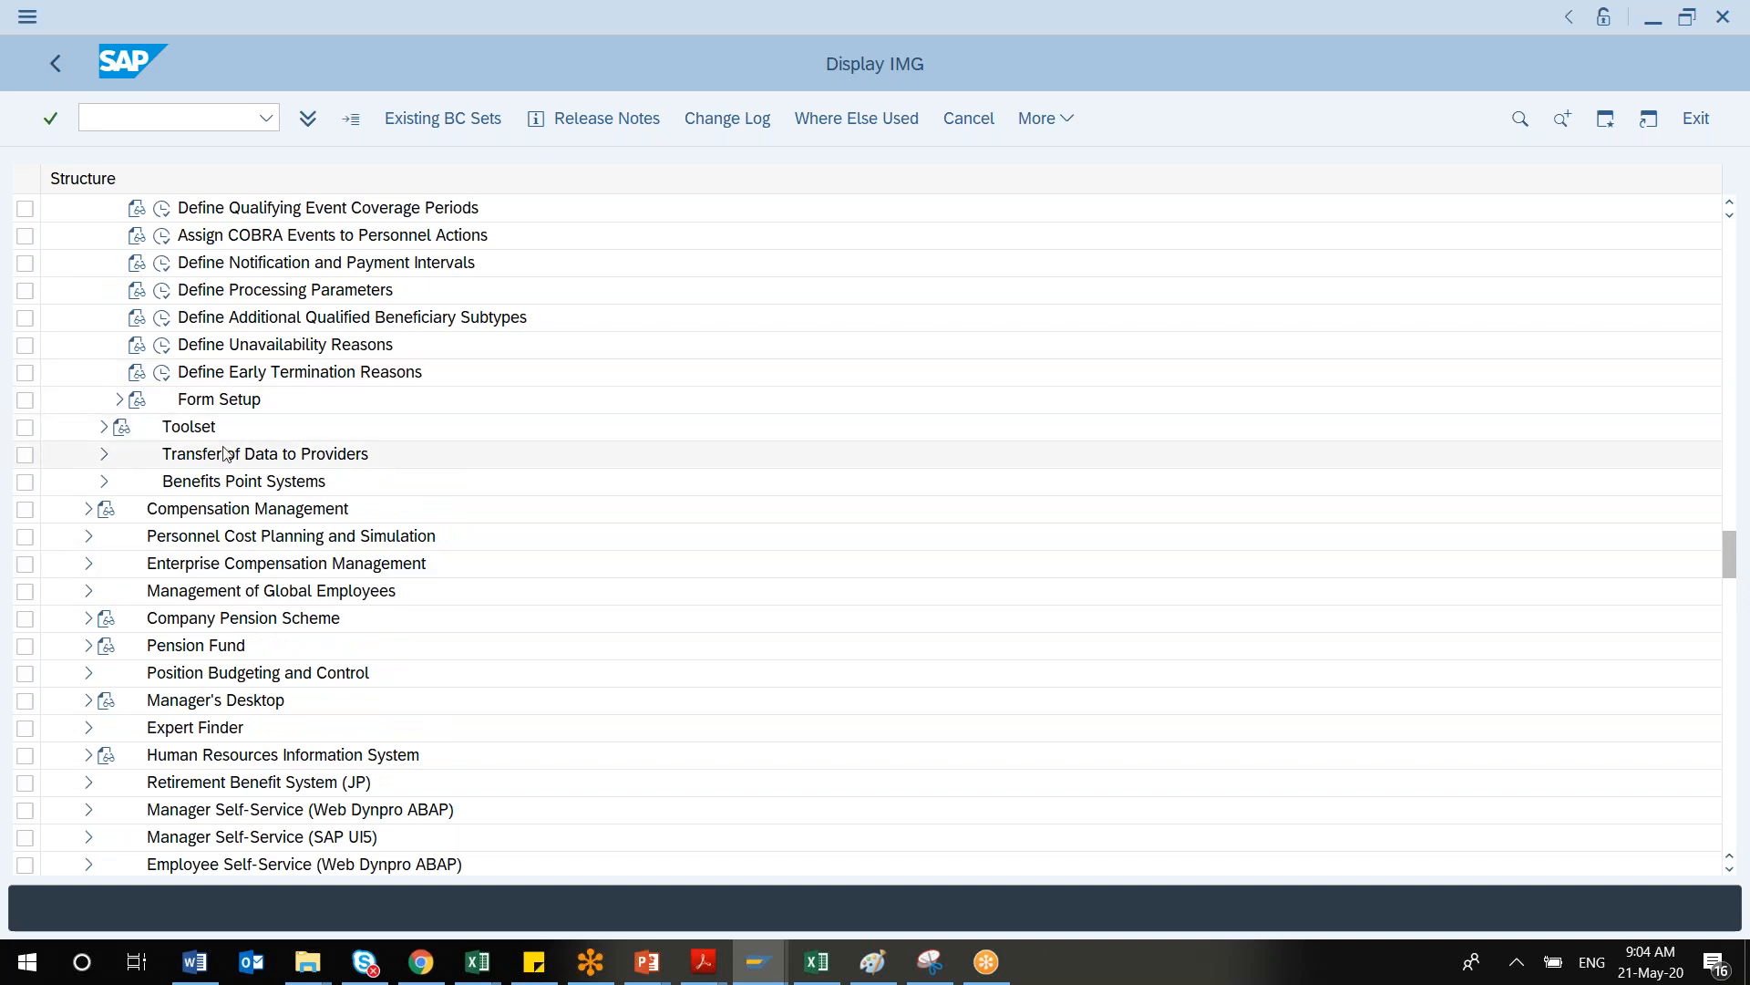
left_click(104, 454)
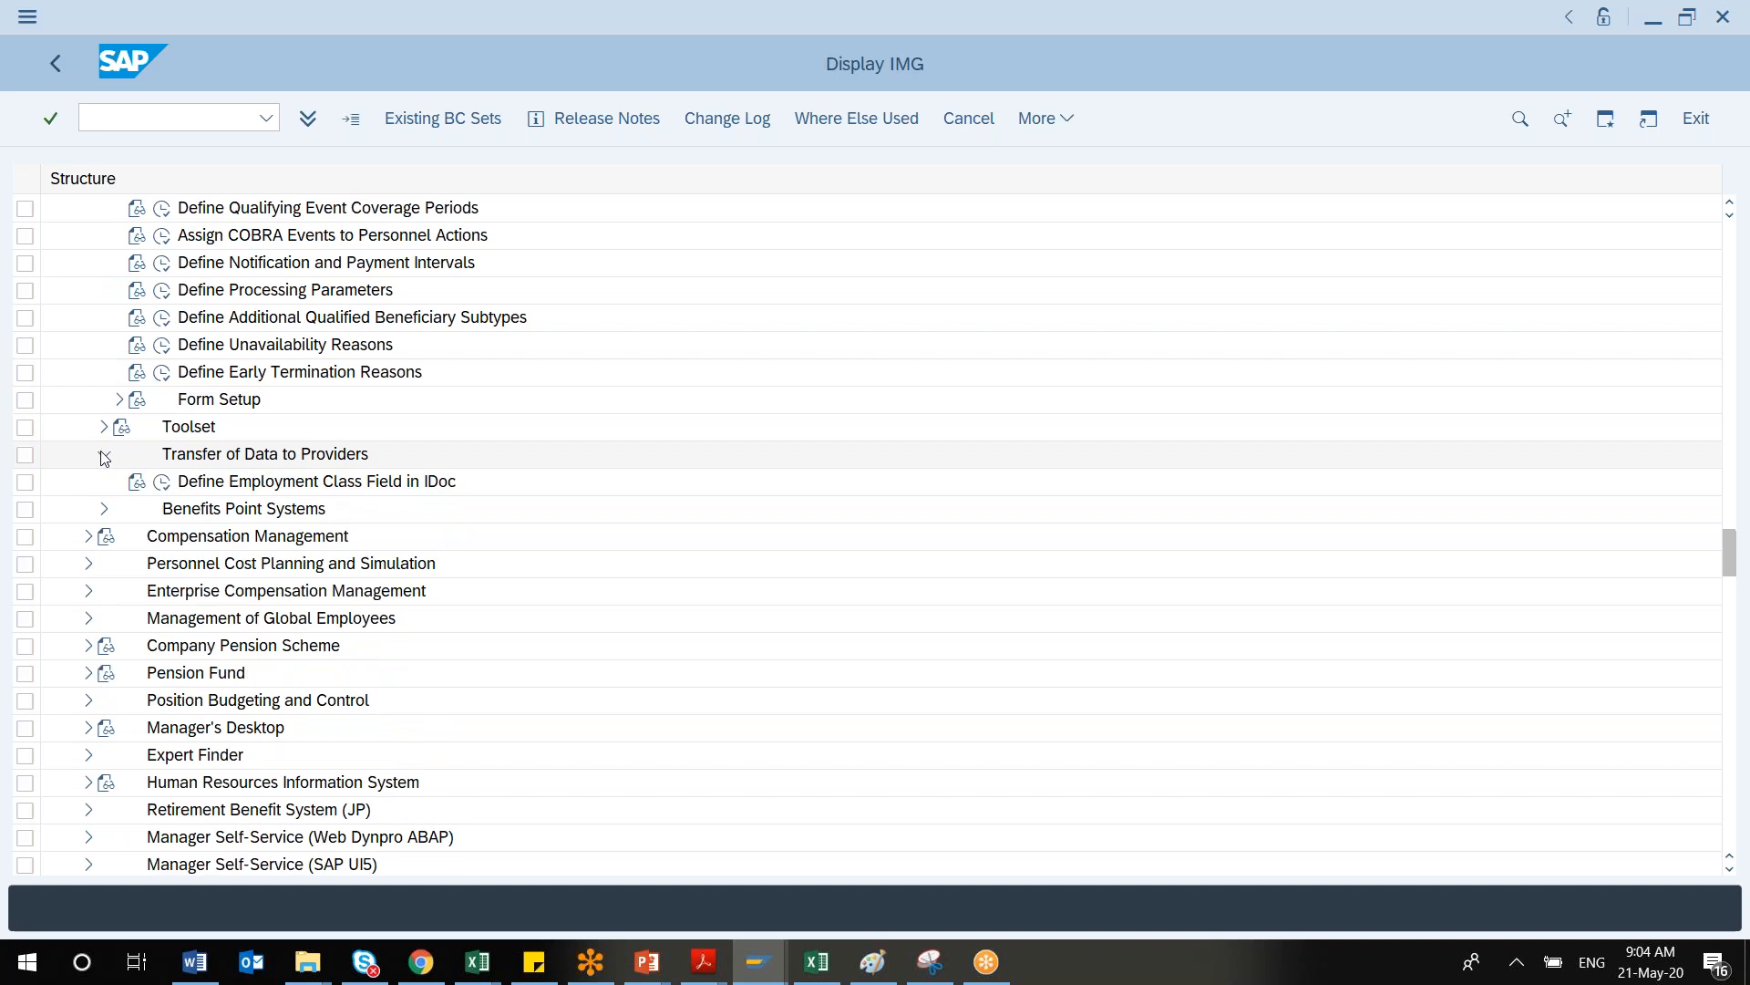
left_click(104, 427)
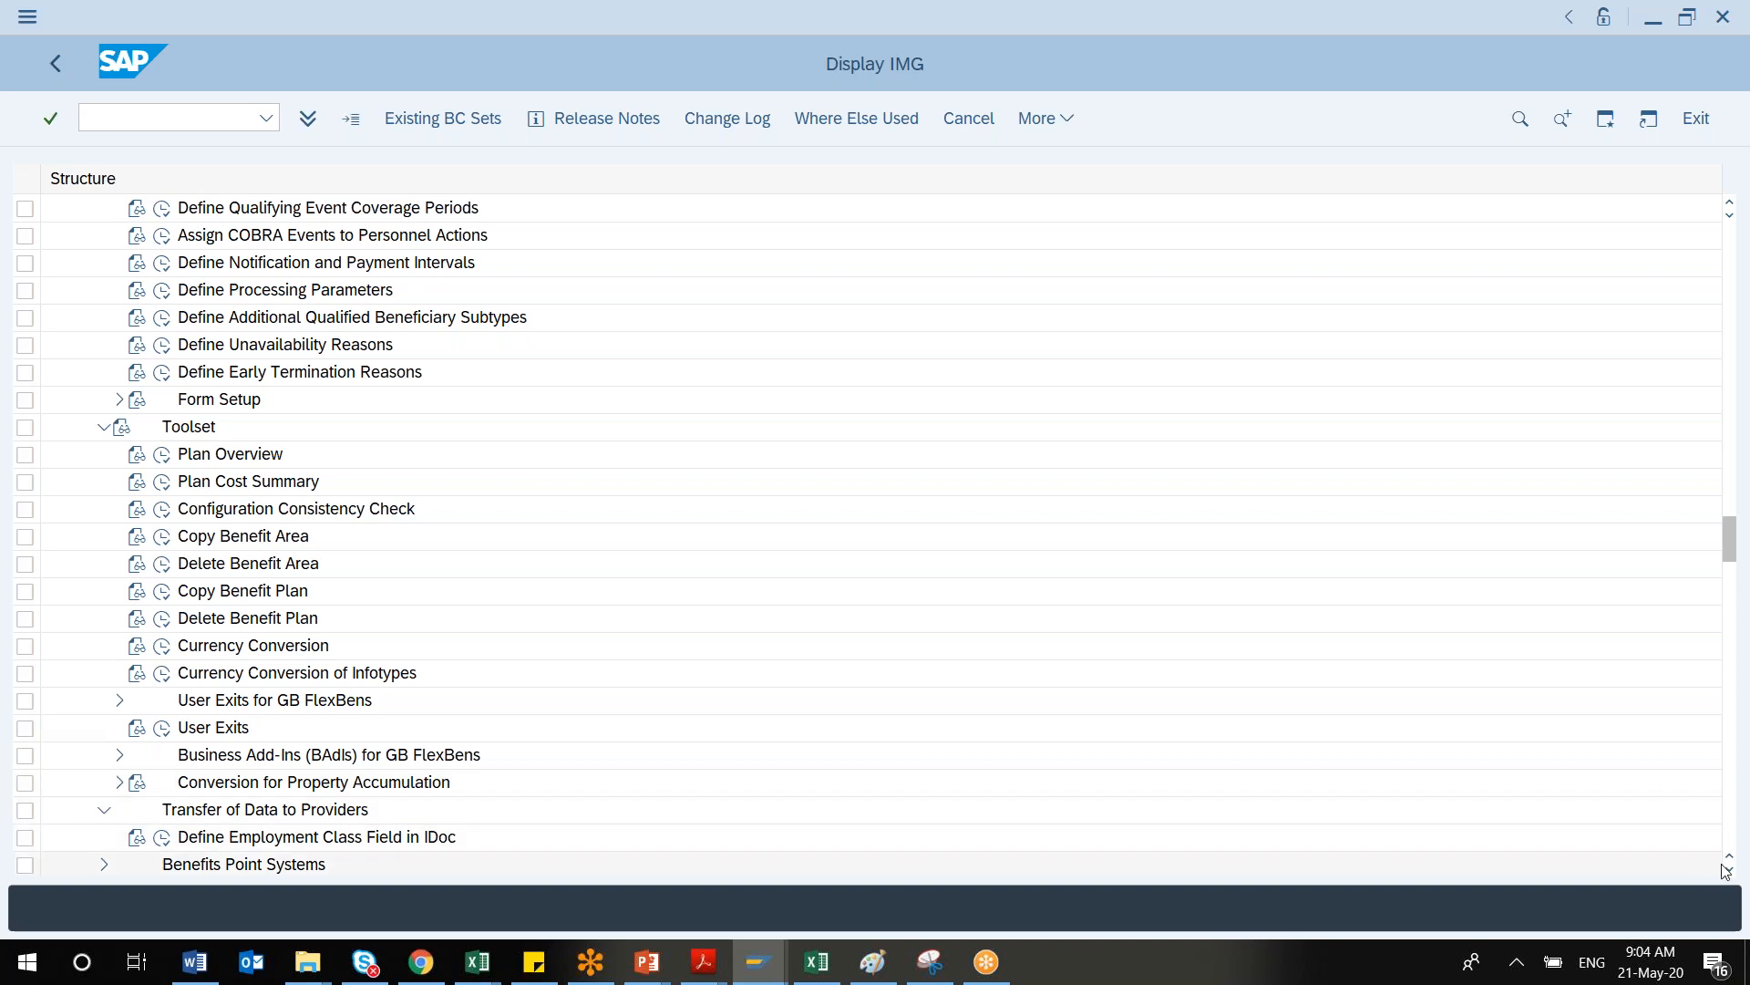
Open Define Employment Class Field in IDoc, view the 10ECL feature's decision tree, and return to the IMG, dismissing the mail notification
left_click_drag(1729, 875, 1730, 875)
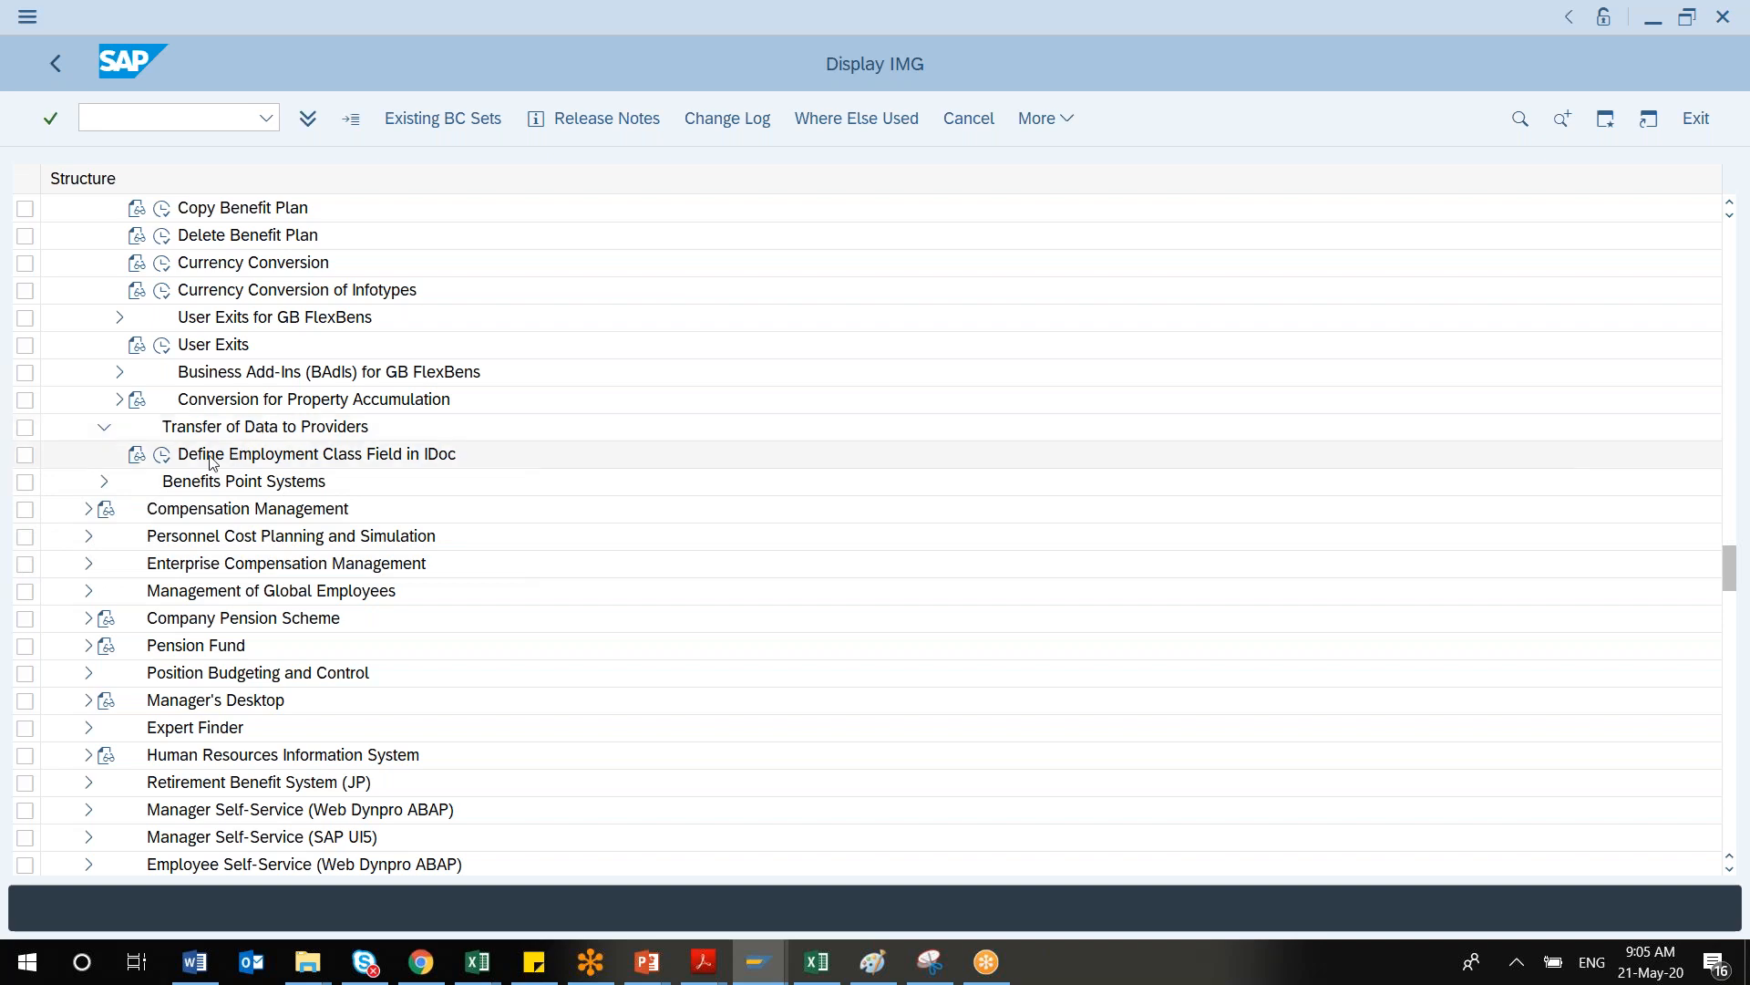
left_click(160, 456)
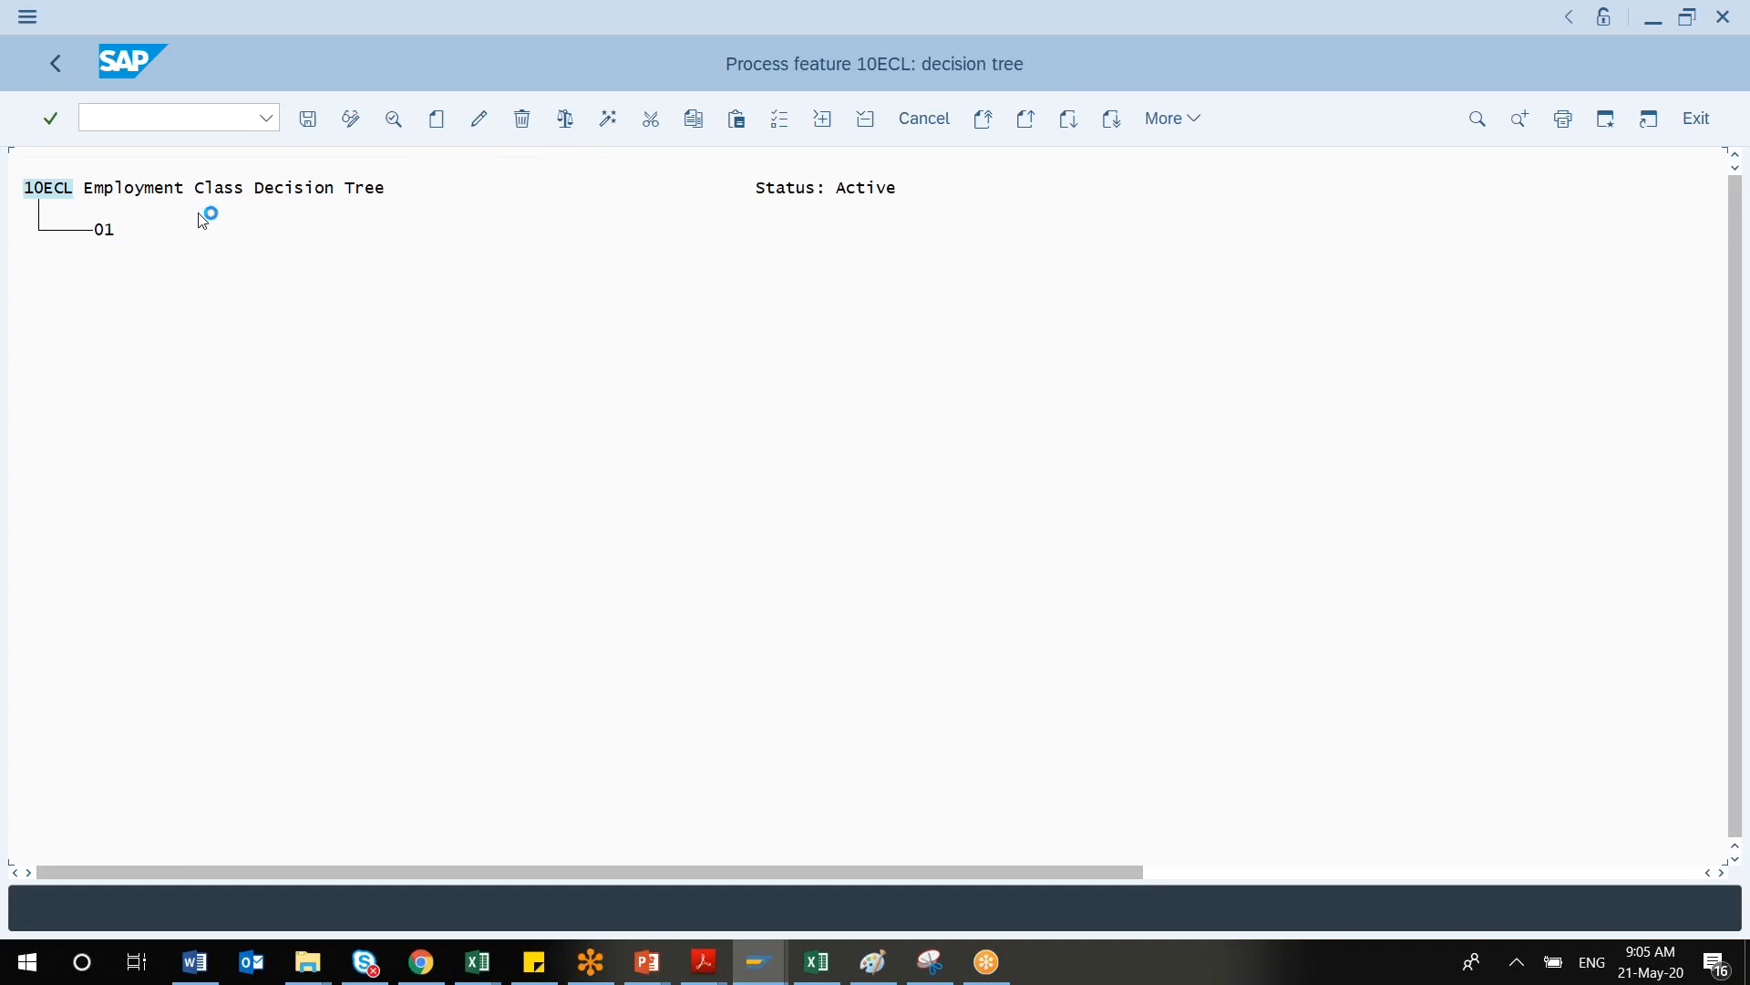
left_click(55, 60)
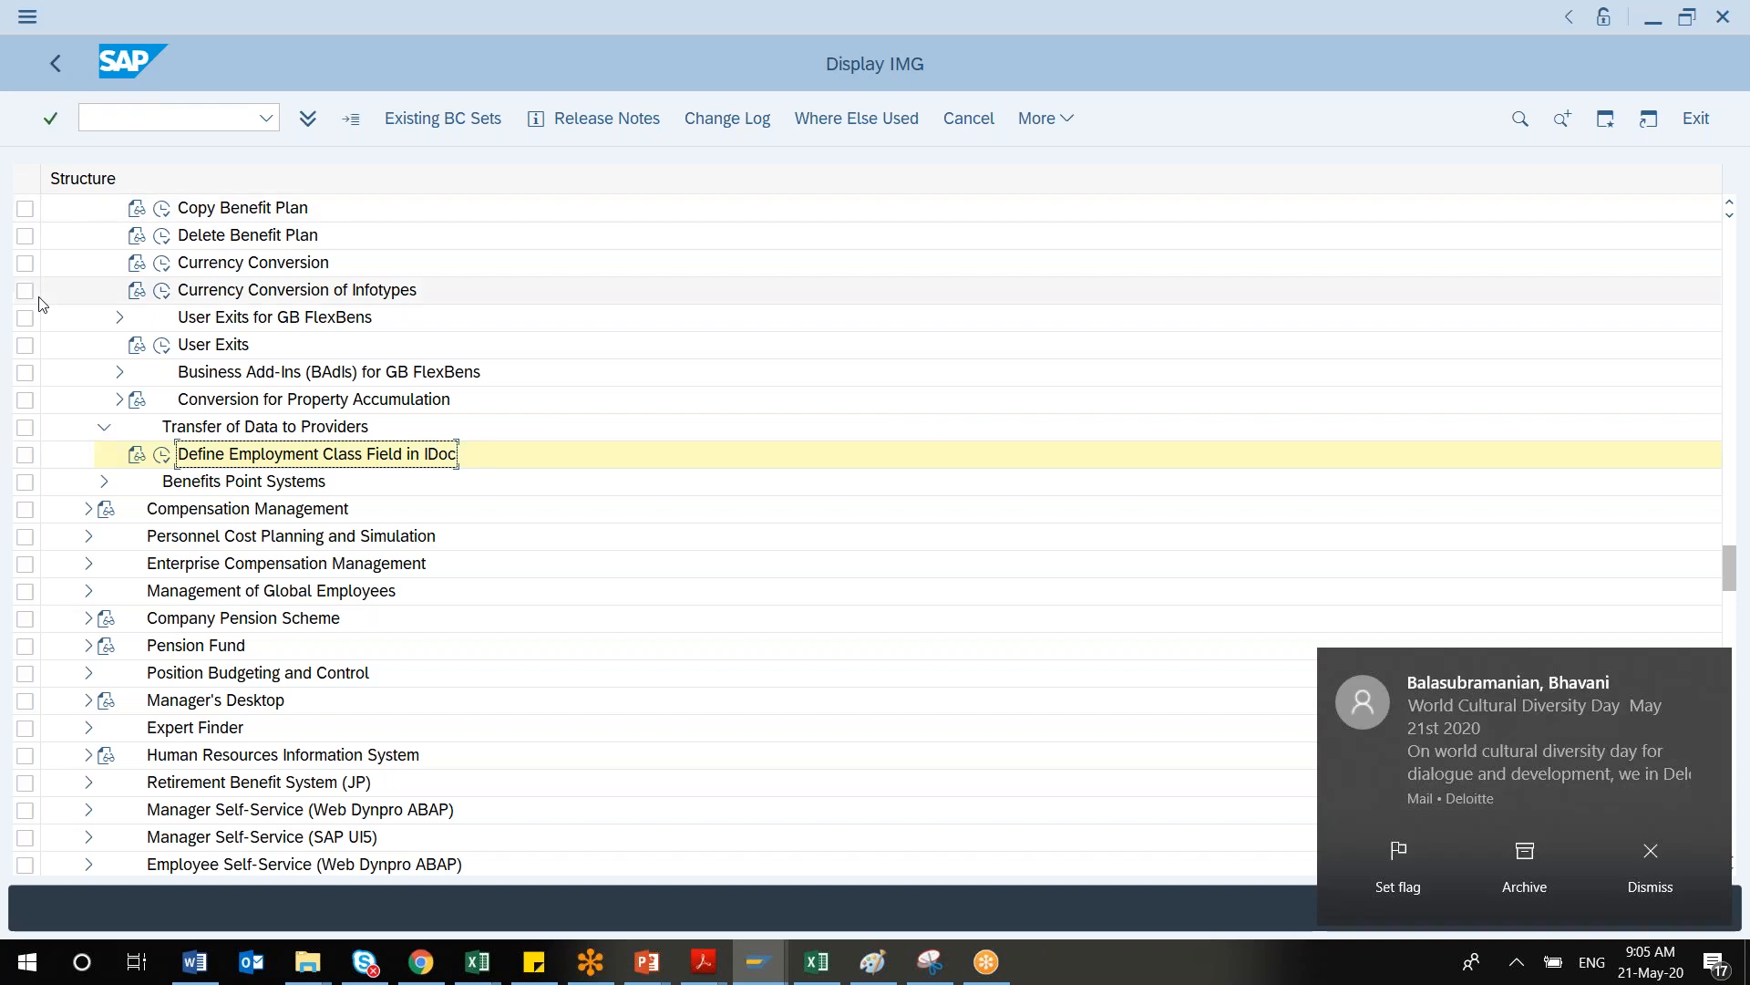
left_click(1656, 870)
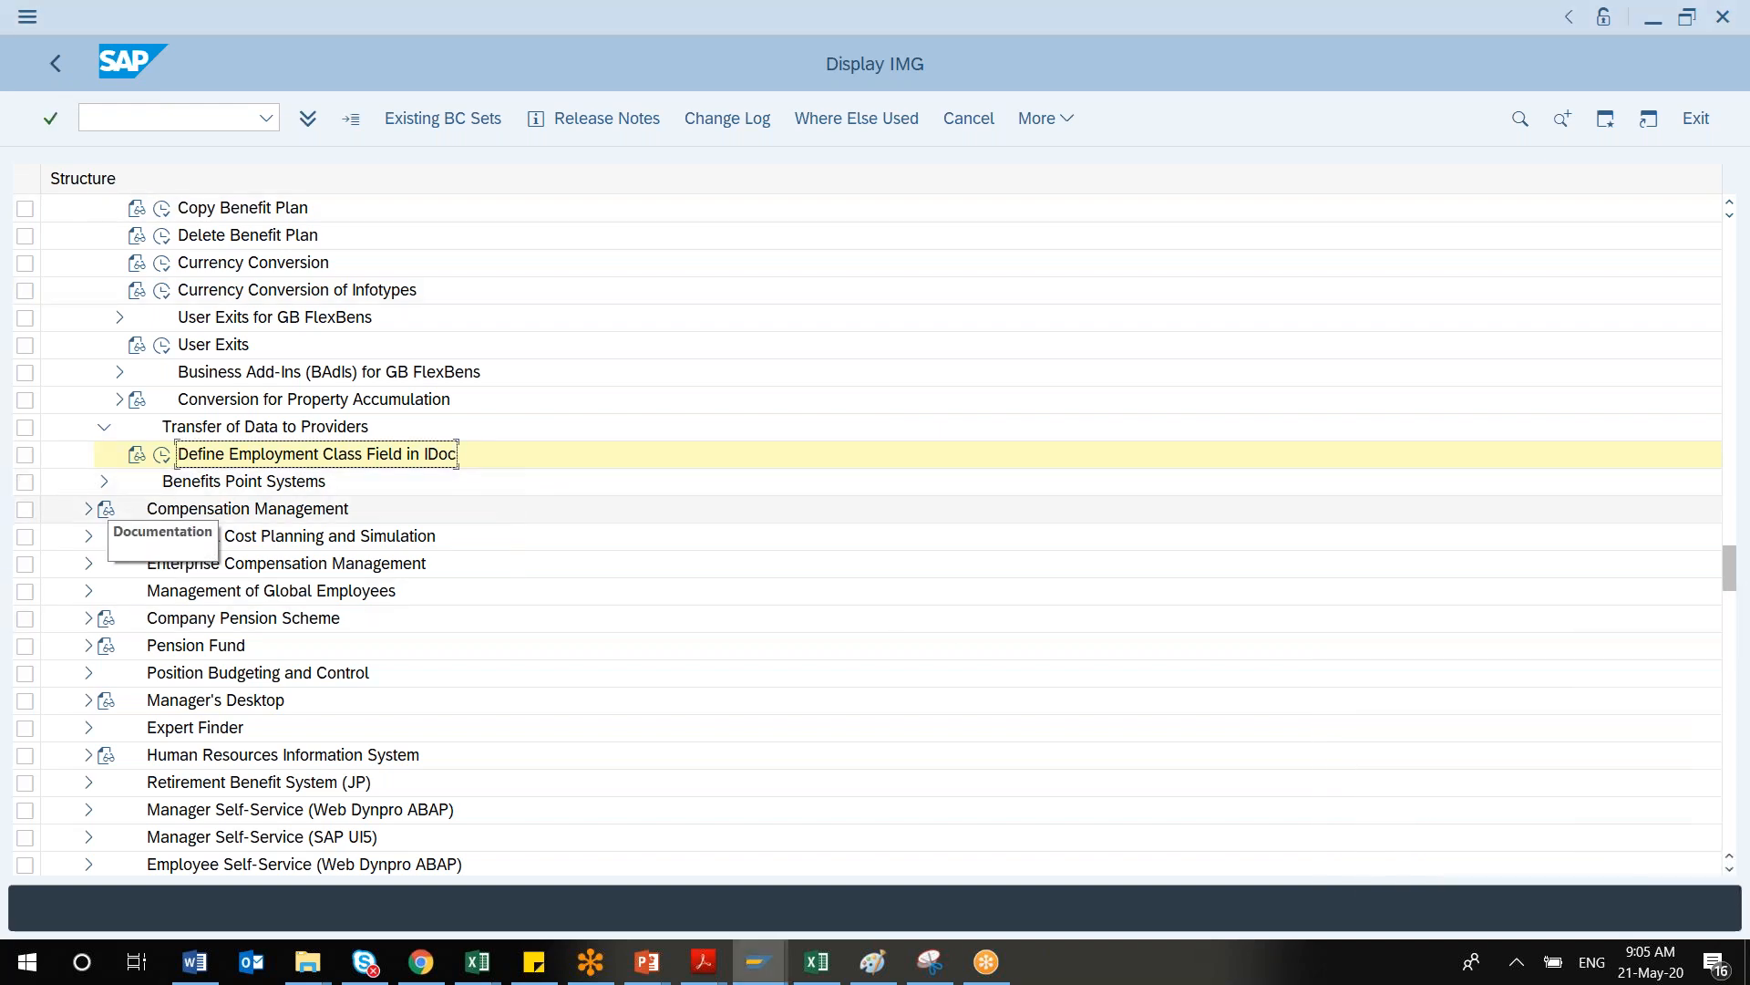
Expand Benefits Point Systems and User Exits for GB FlexBens to look over their entries
left_click(105, 482)
left_click(161, 455)
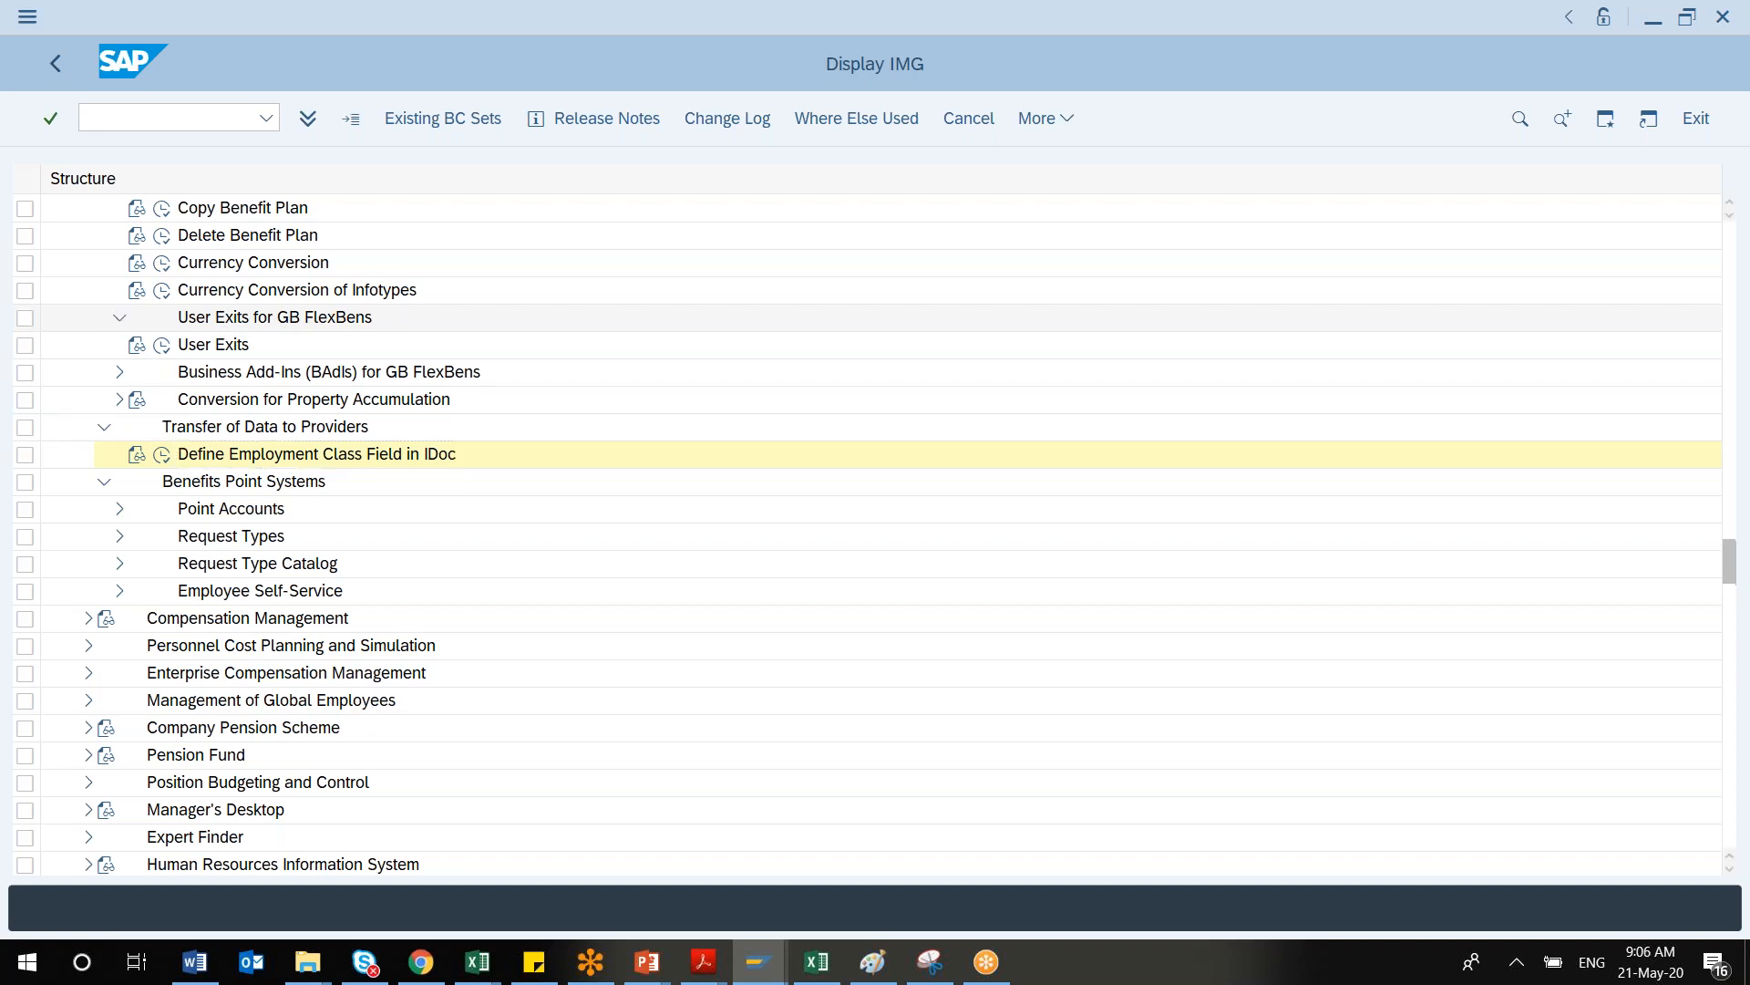
left_click(120, 318)
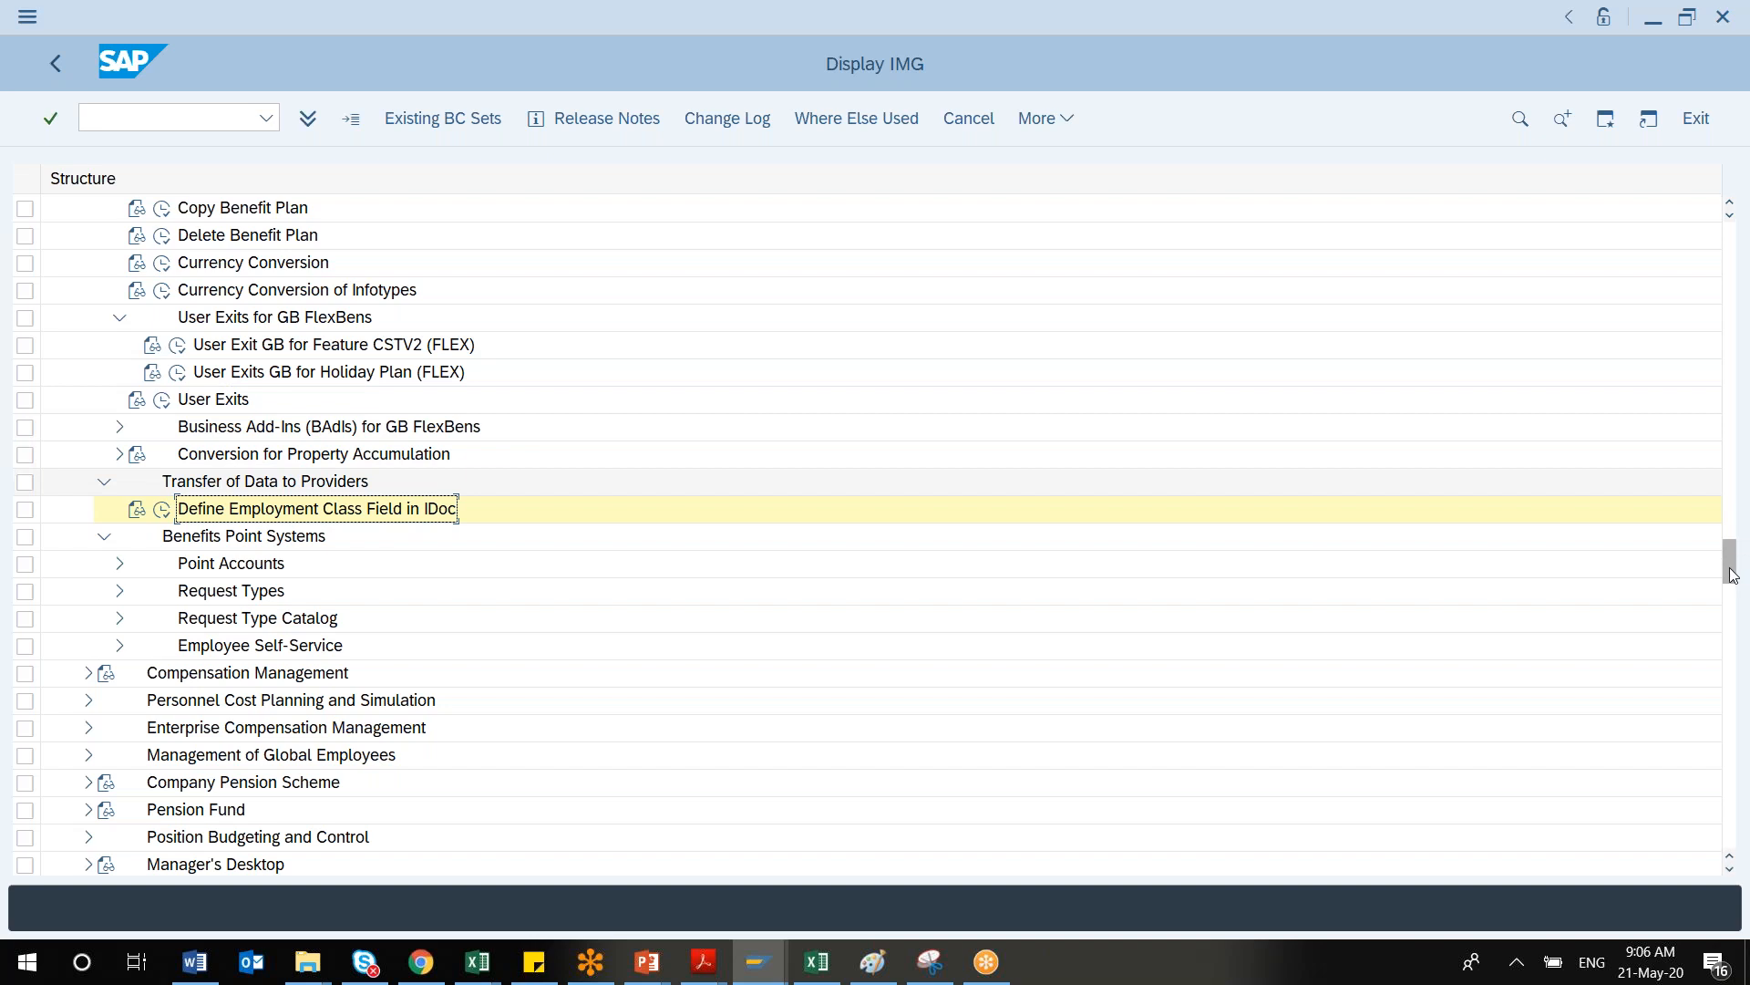
Expand Basic Settings and its Payroll Organization node under Payroll: USA in the IMG
left_click_drag(1733, 575, 1718, 744)
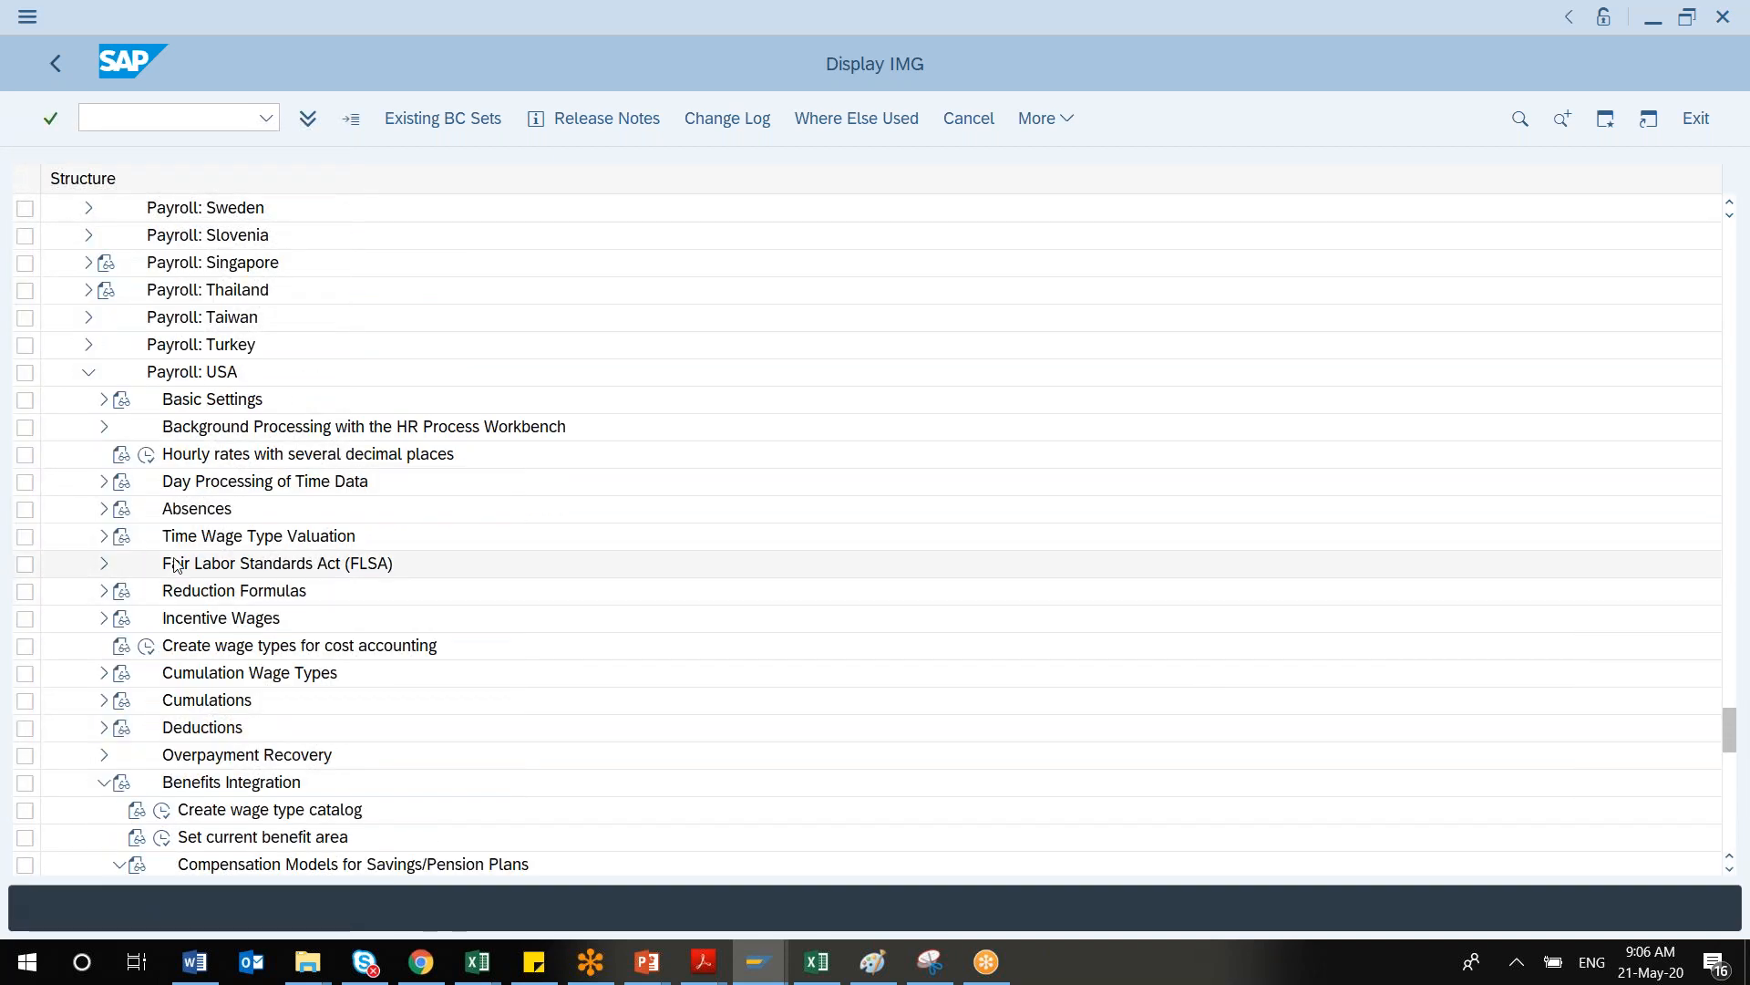
left_click(104, 401)
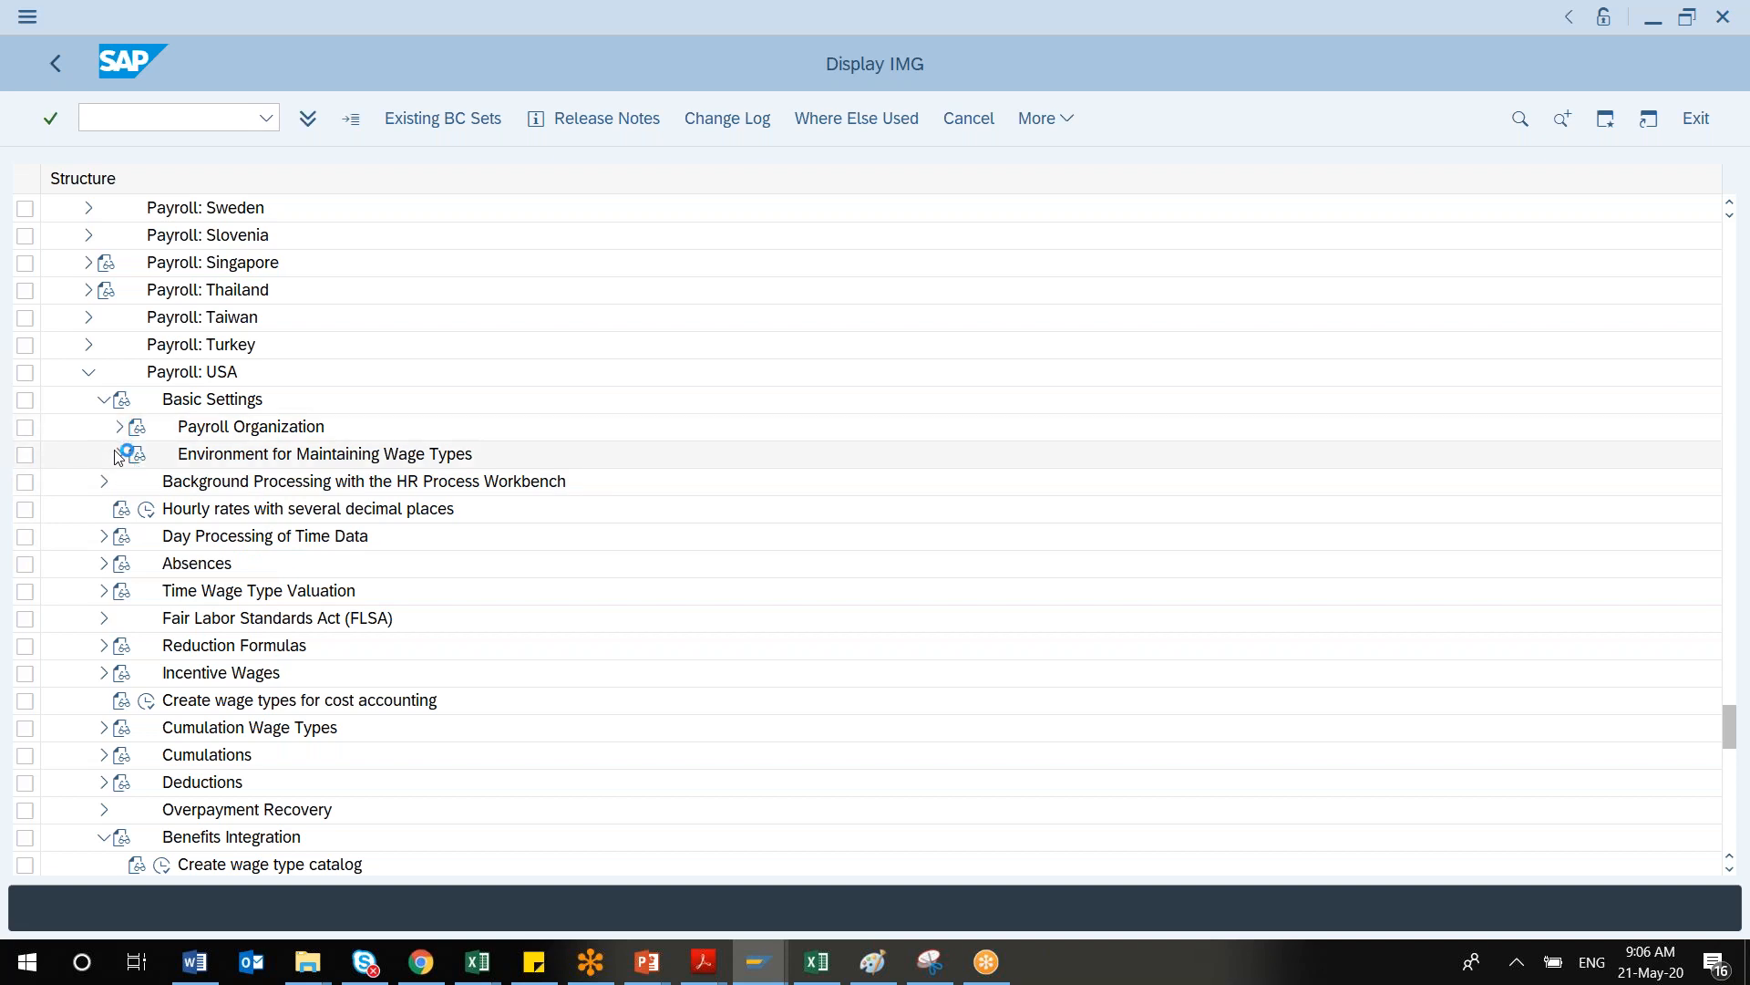
left_click(119, 428)
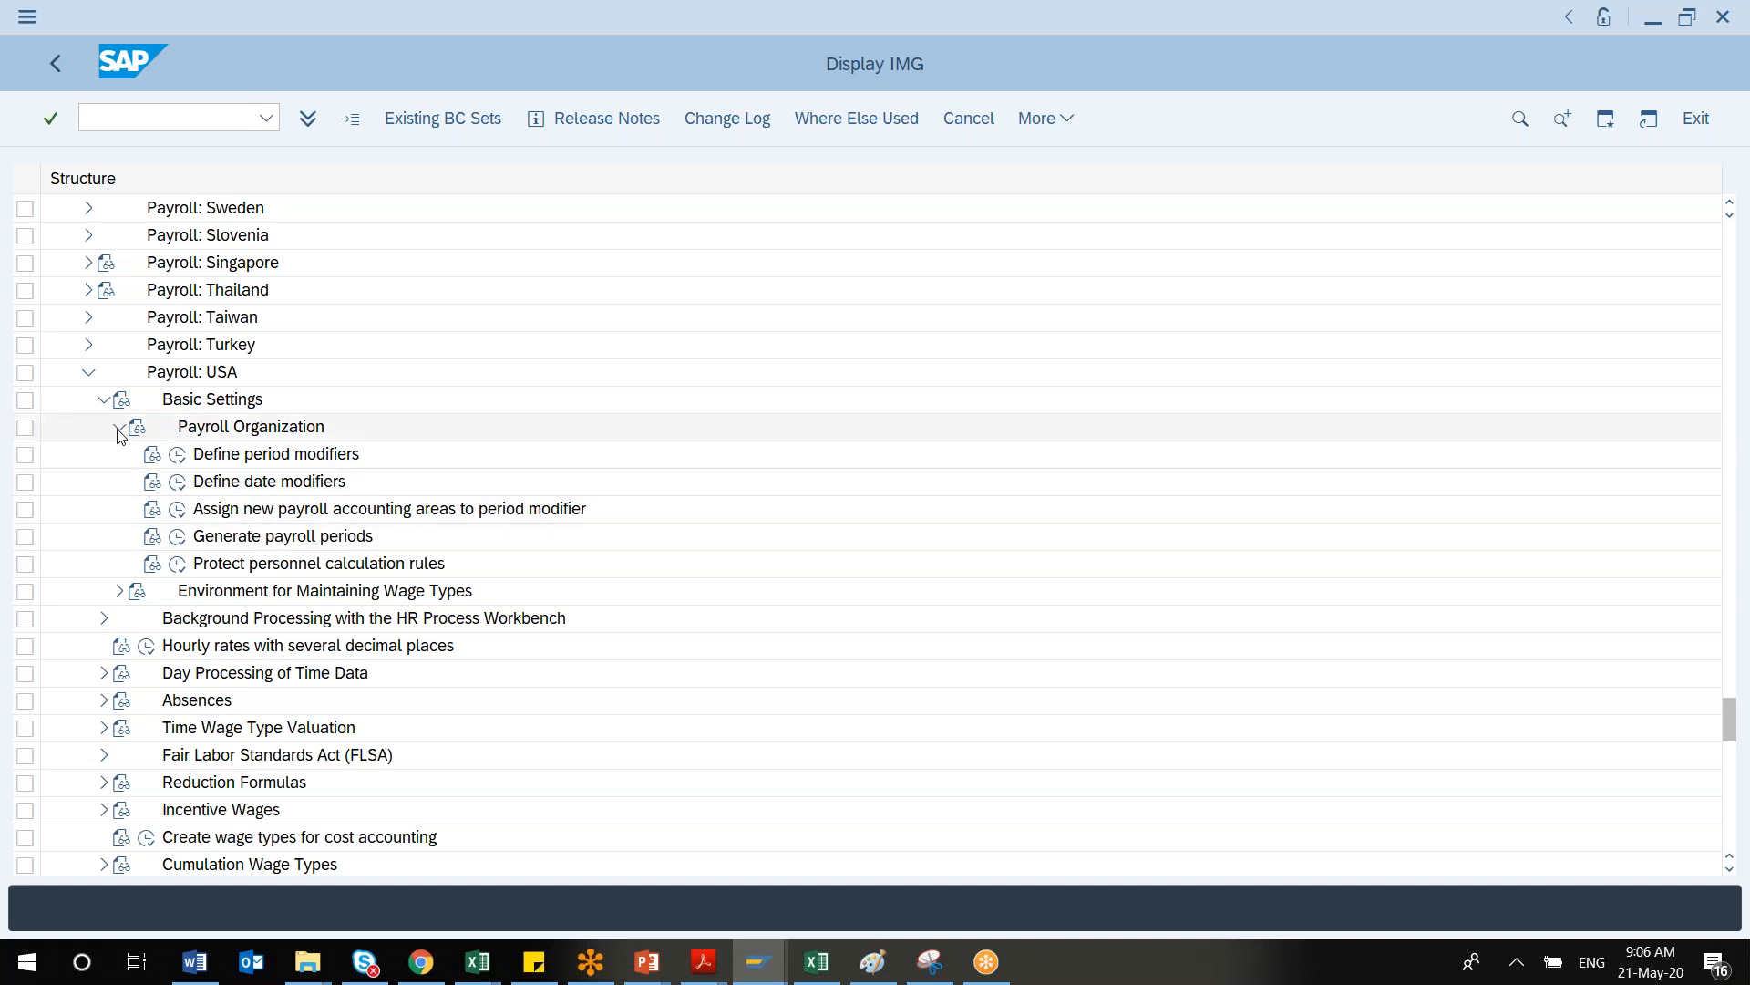
Collapse Basic Settings and open Create wage type catalog under Benefits Integration, using the Copy method for country USA
left_click(105, 401)
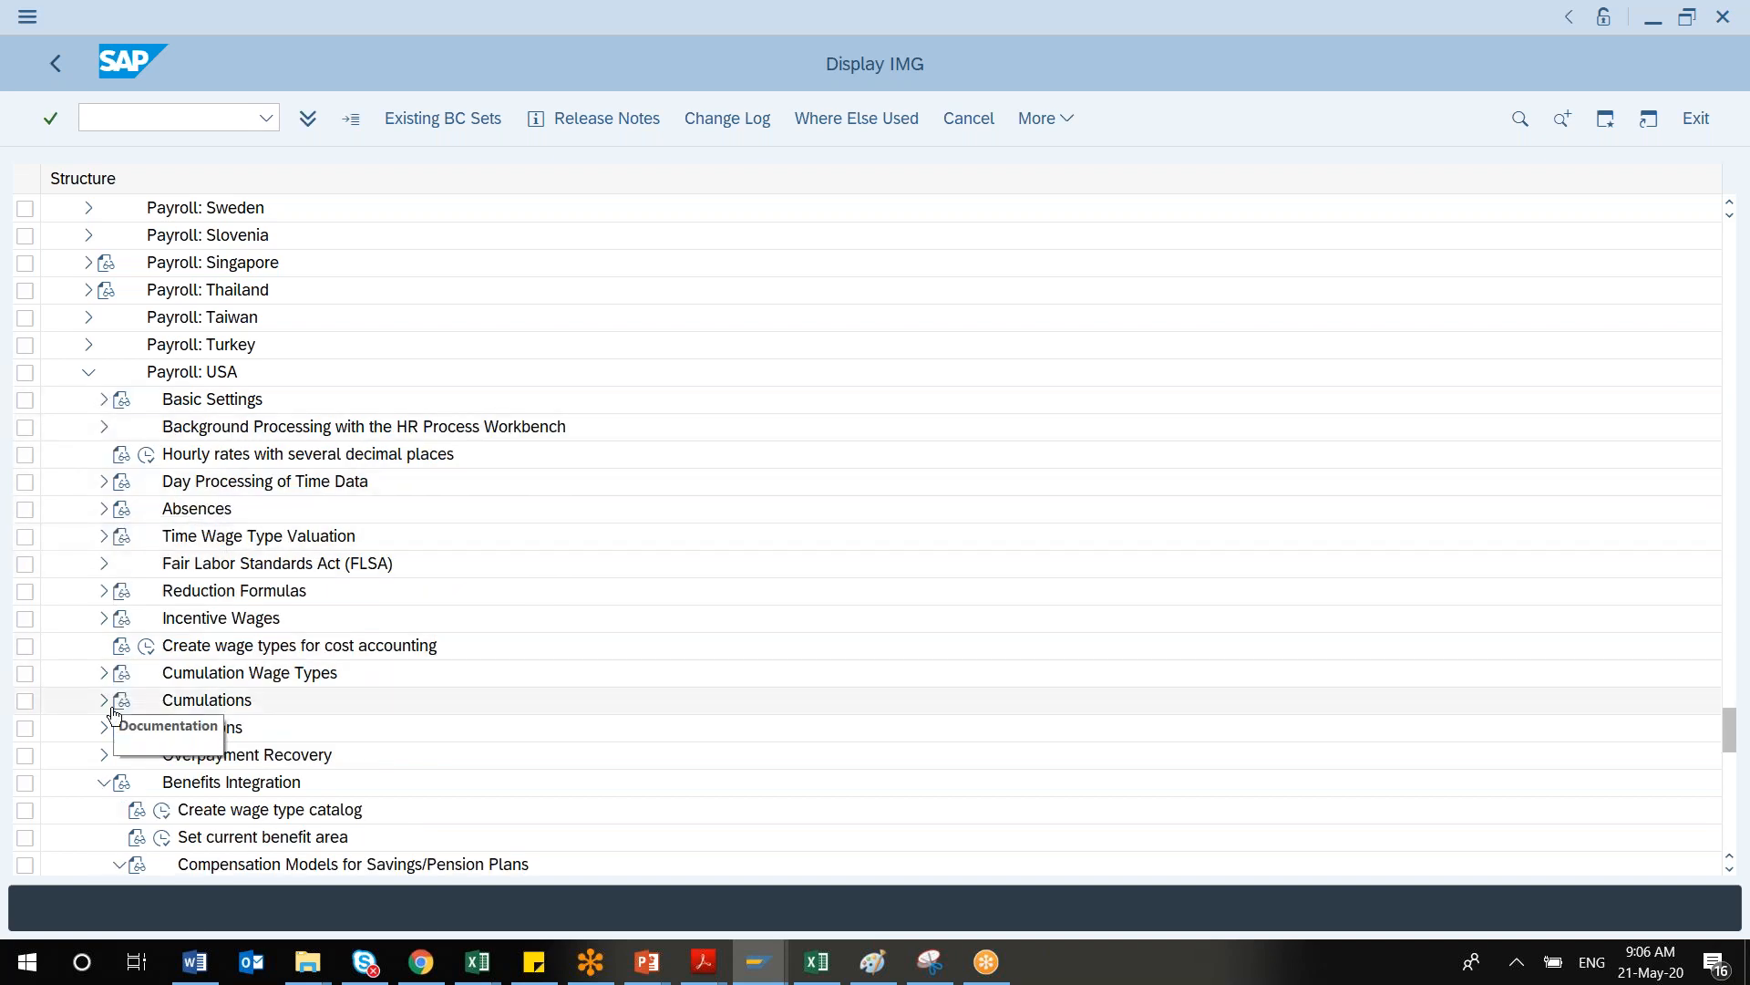
left_click(163, 813)
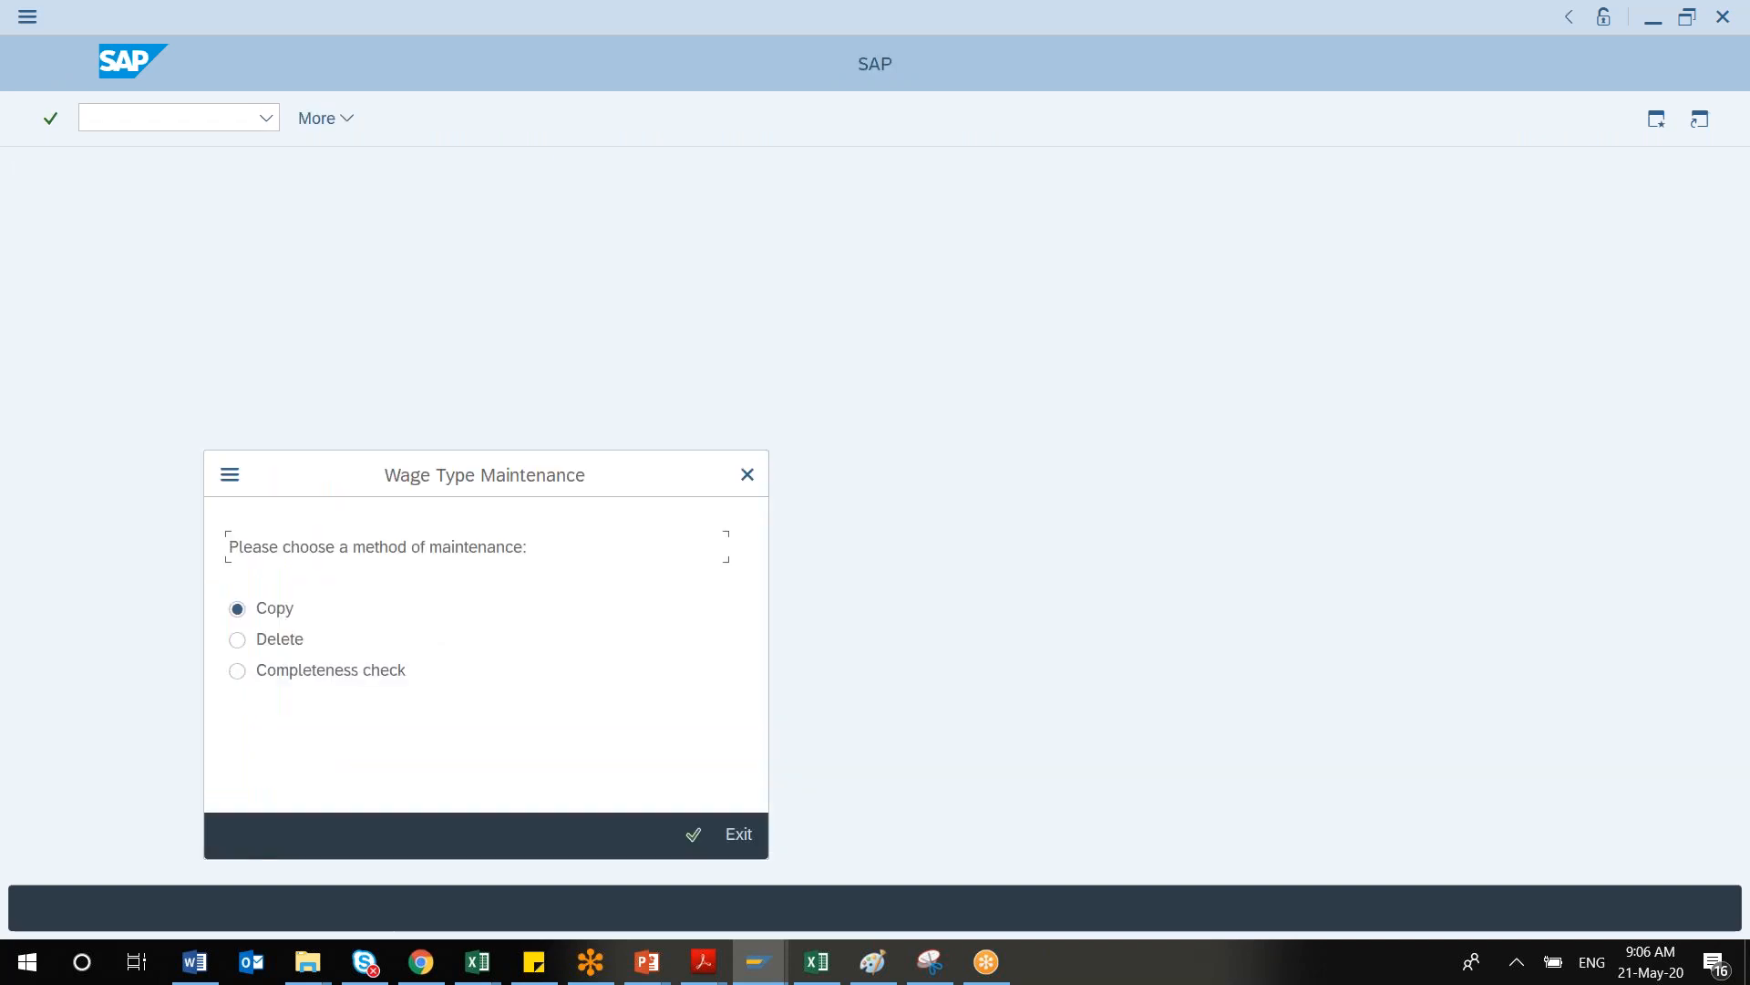
left_click(693, 837)
type("USA")
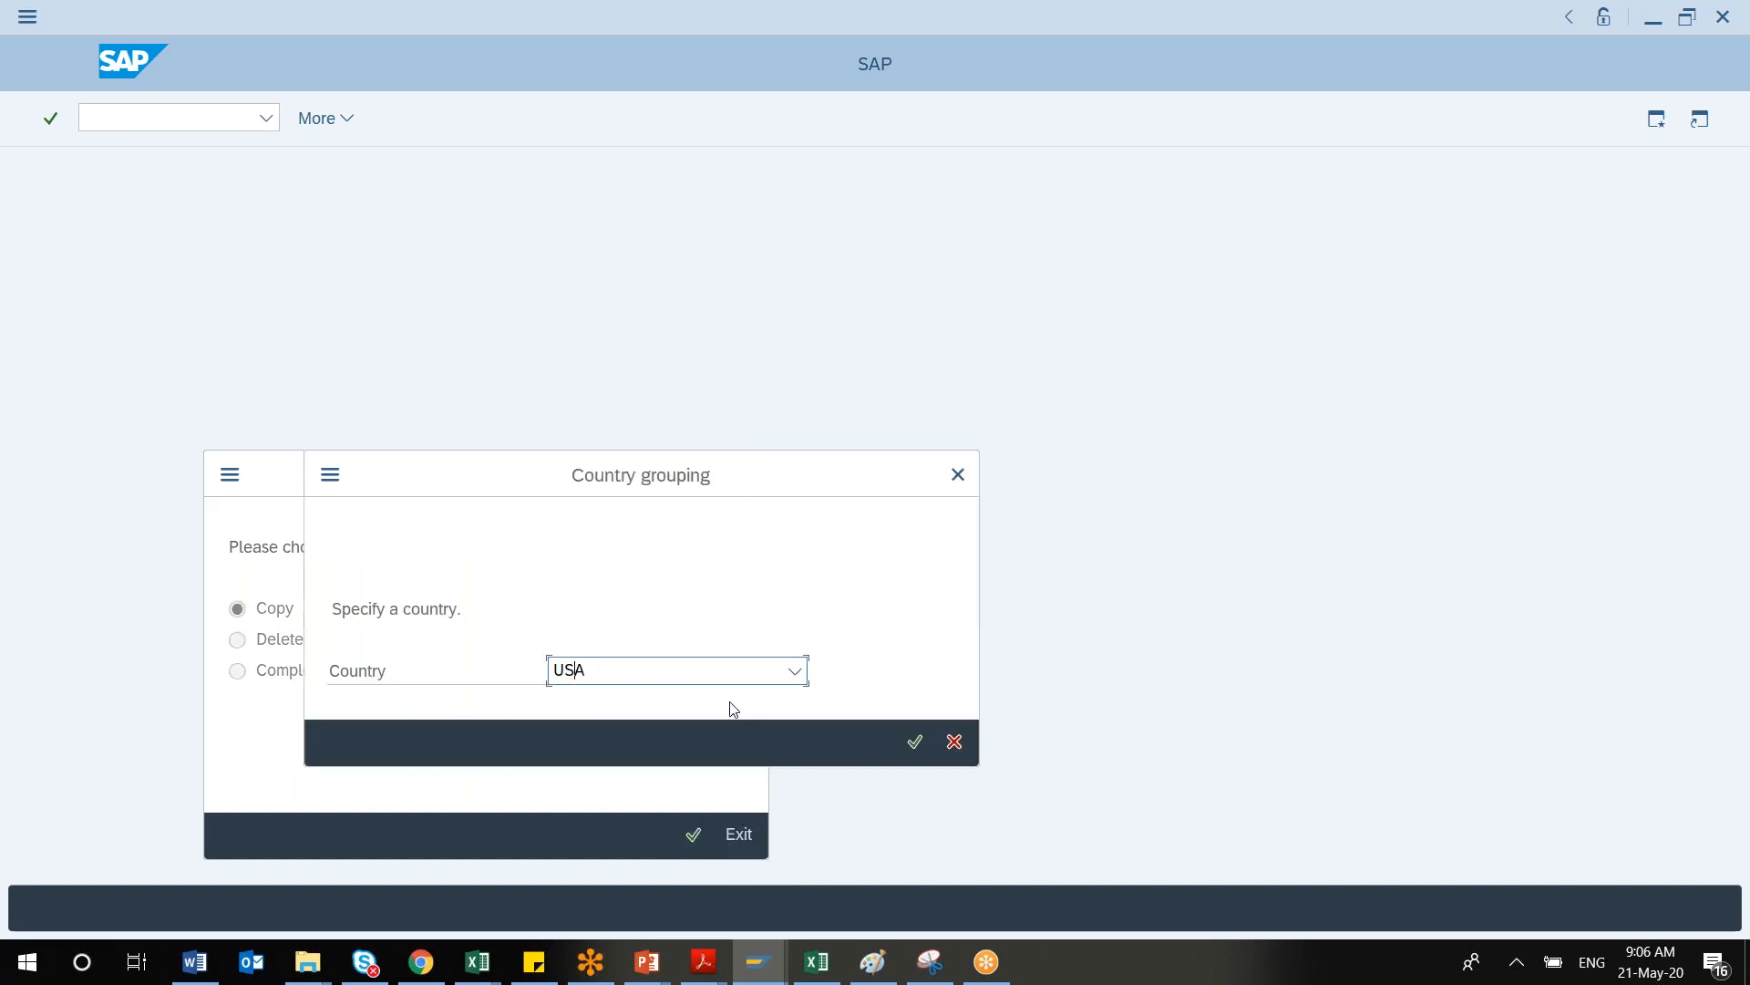
left_click(914, 744)
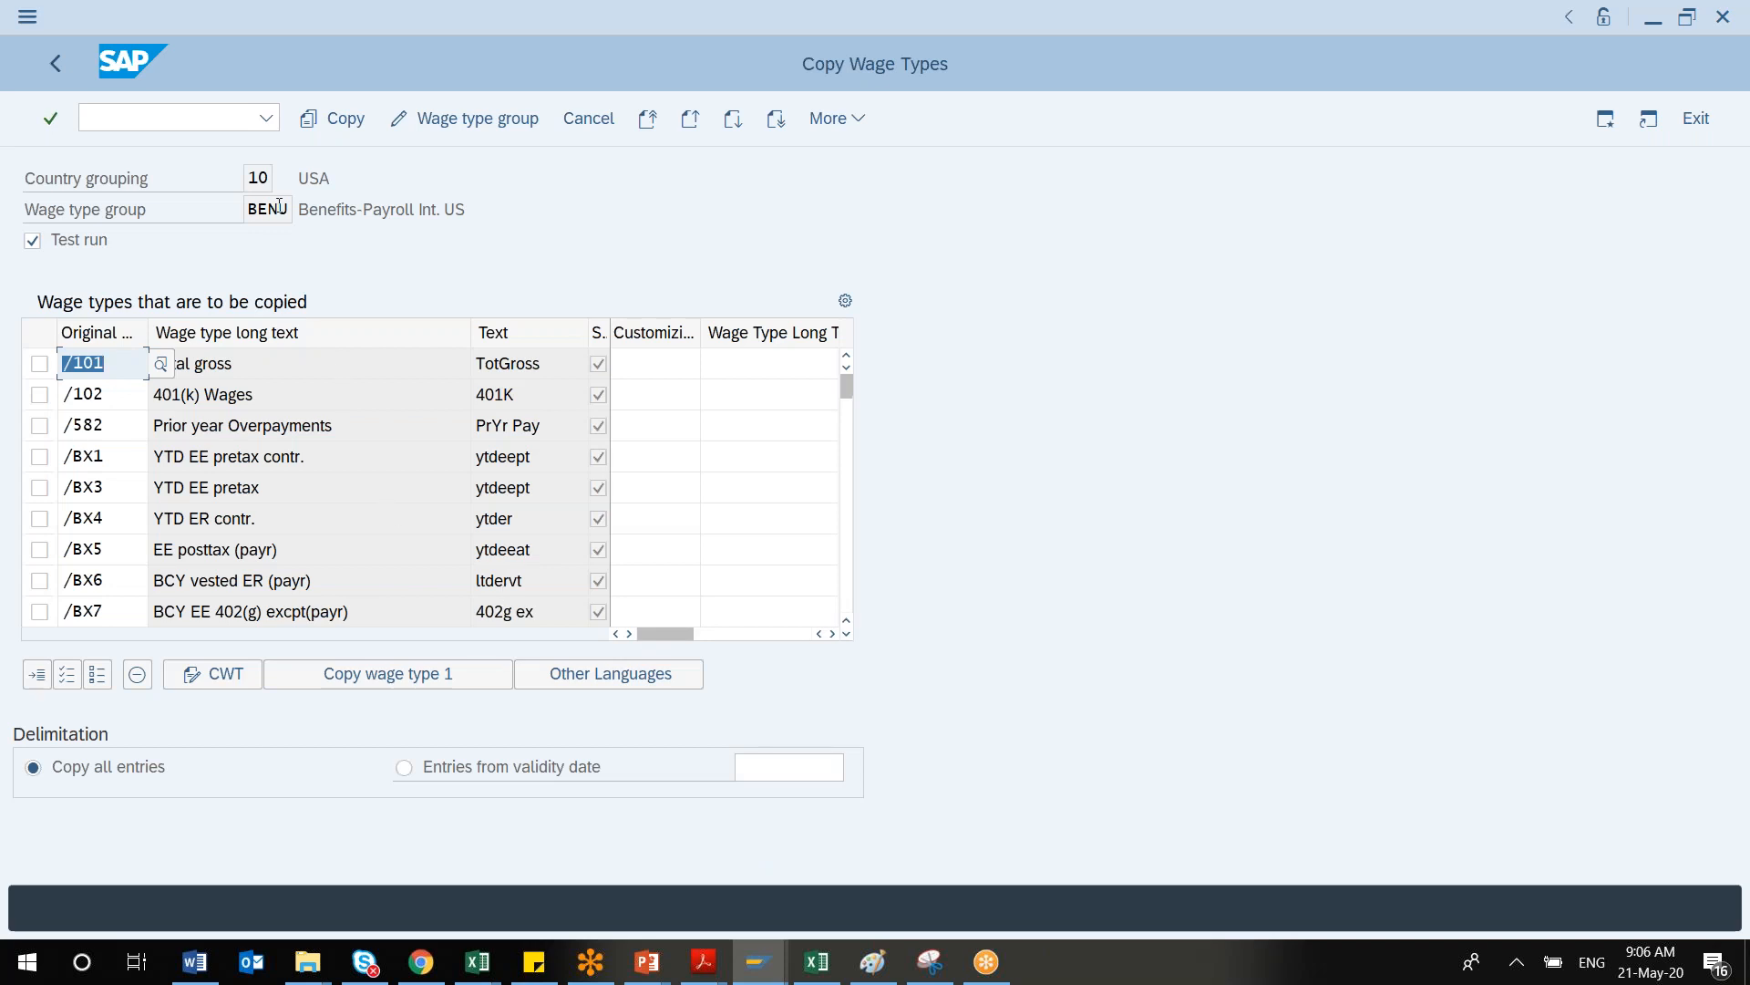
Look through the BENU wage types available for copying, including the BA after-tax series, and exit to the IMG without copying any
left_click(327, 392)
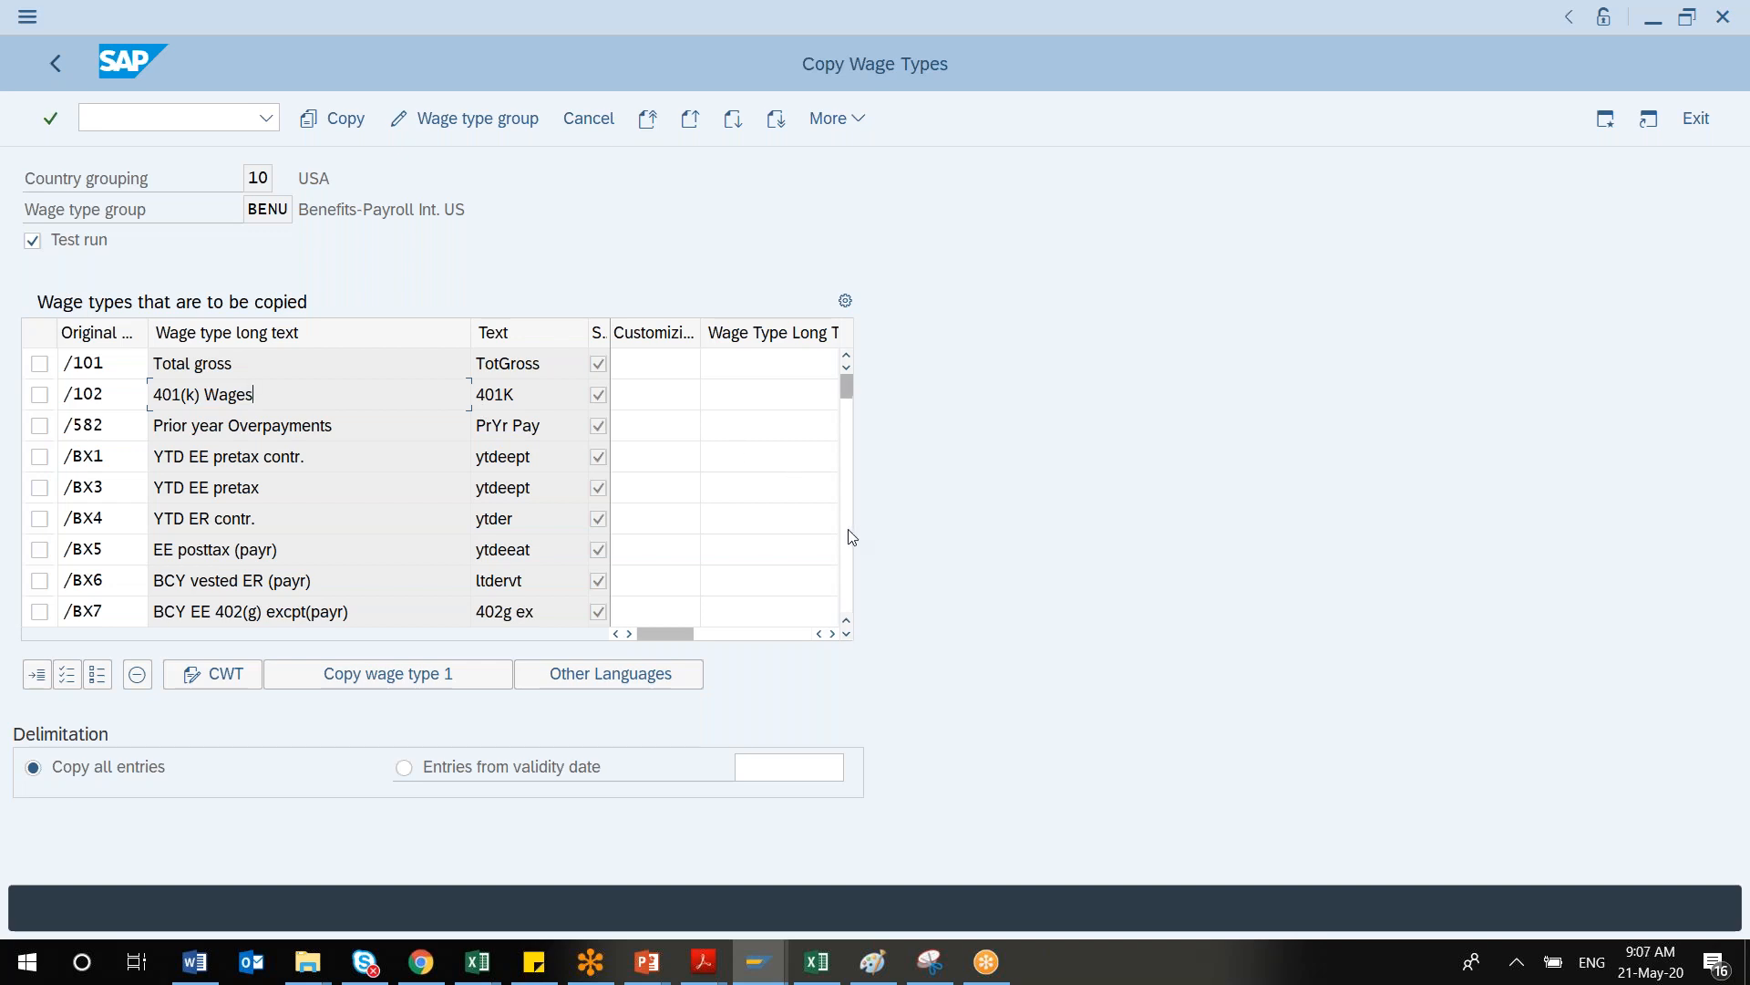
key("Page_Down")
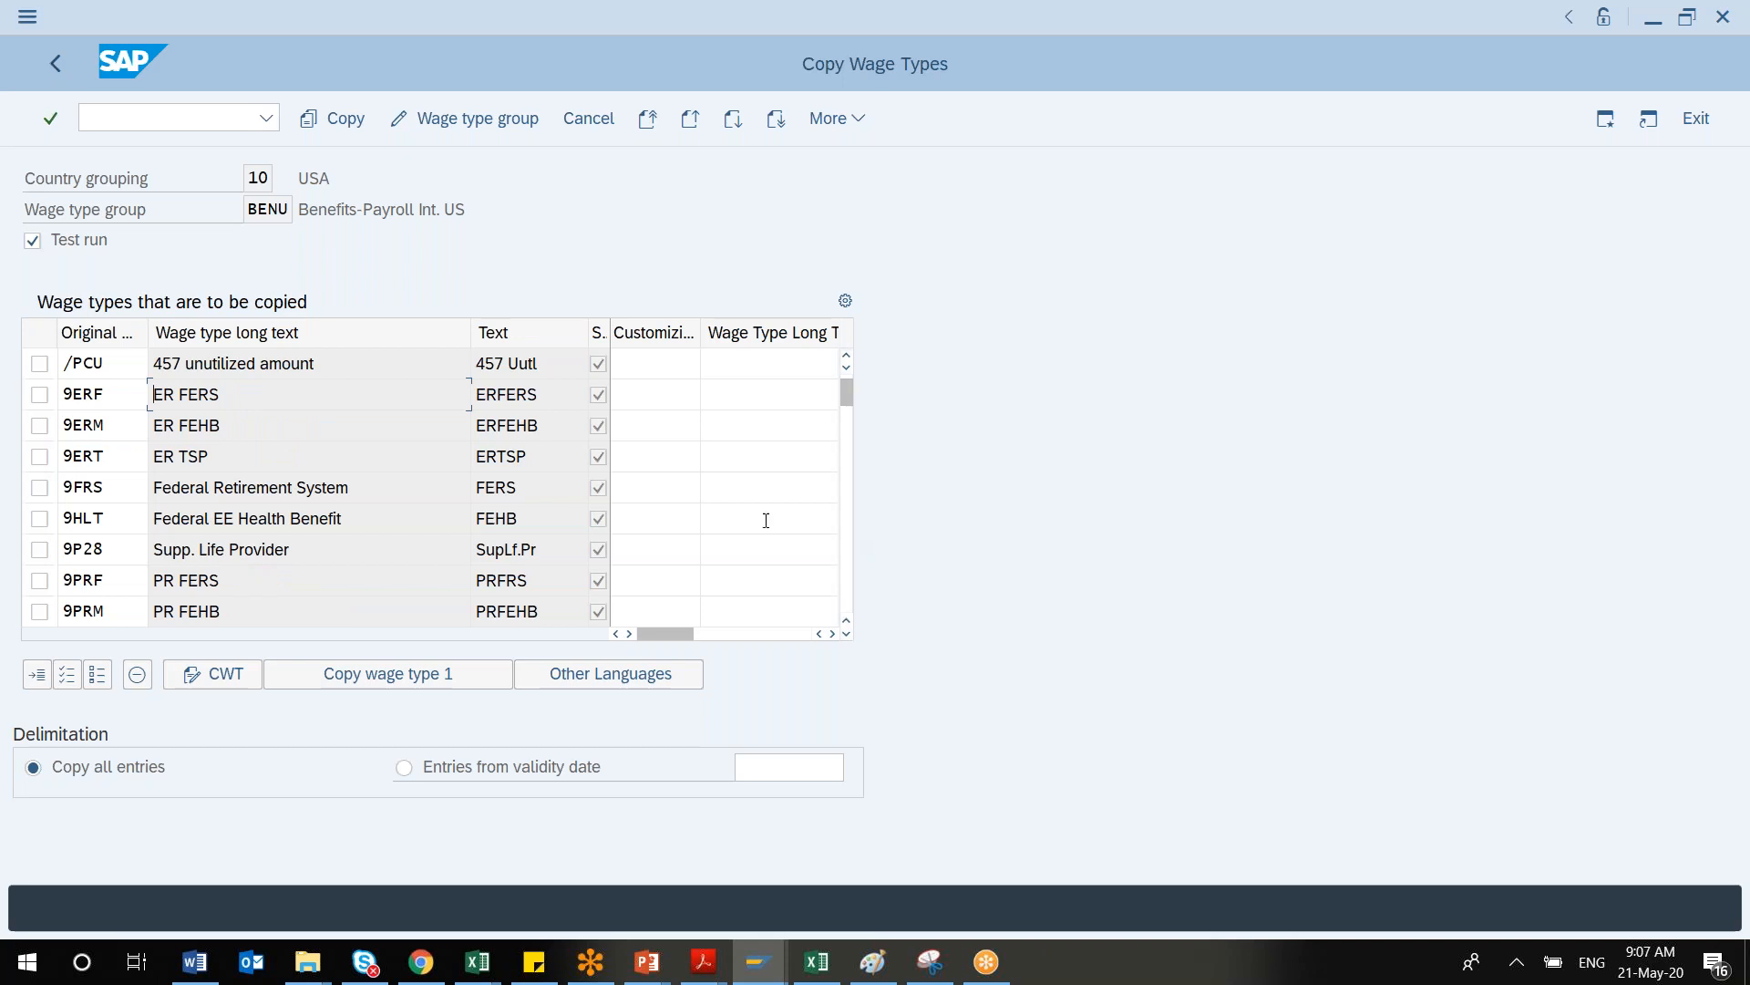
left_click(646, 365)
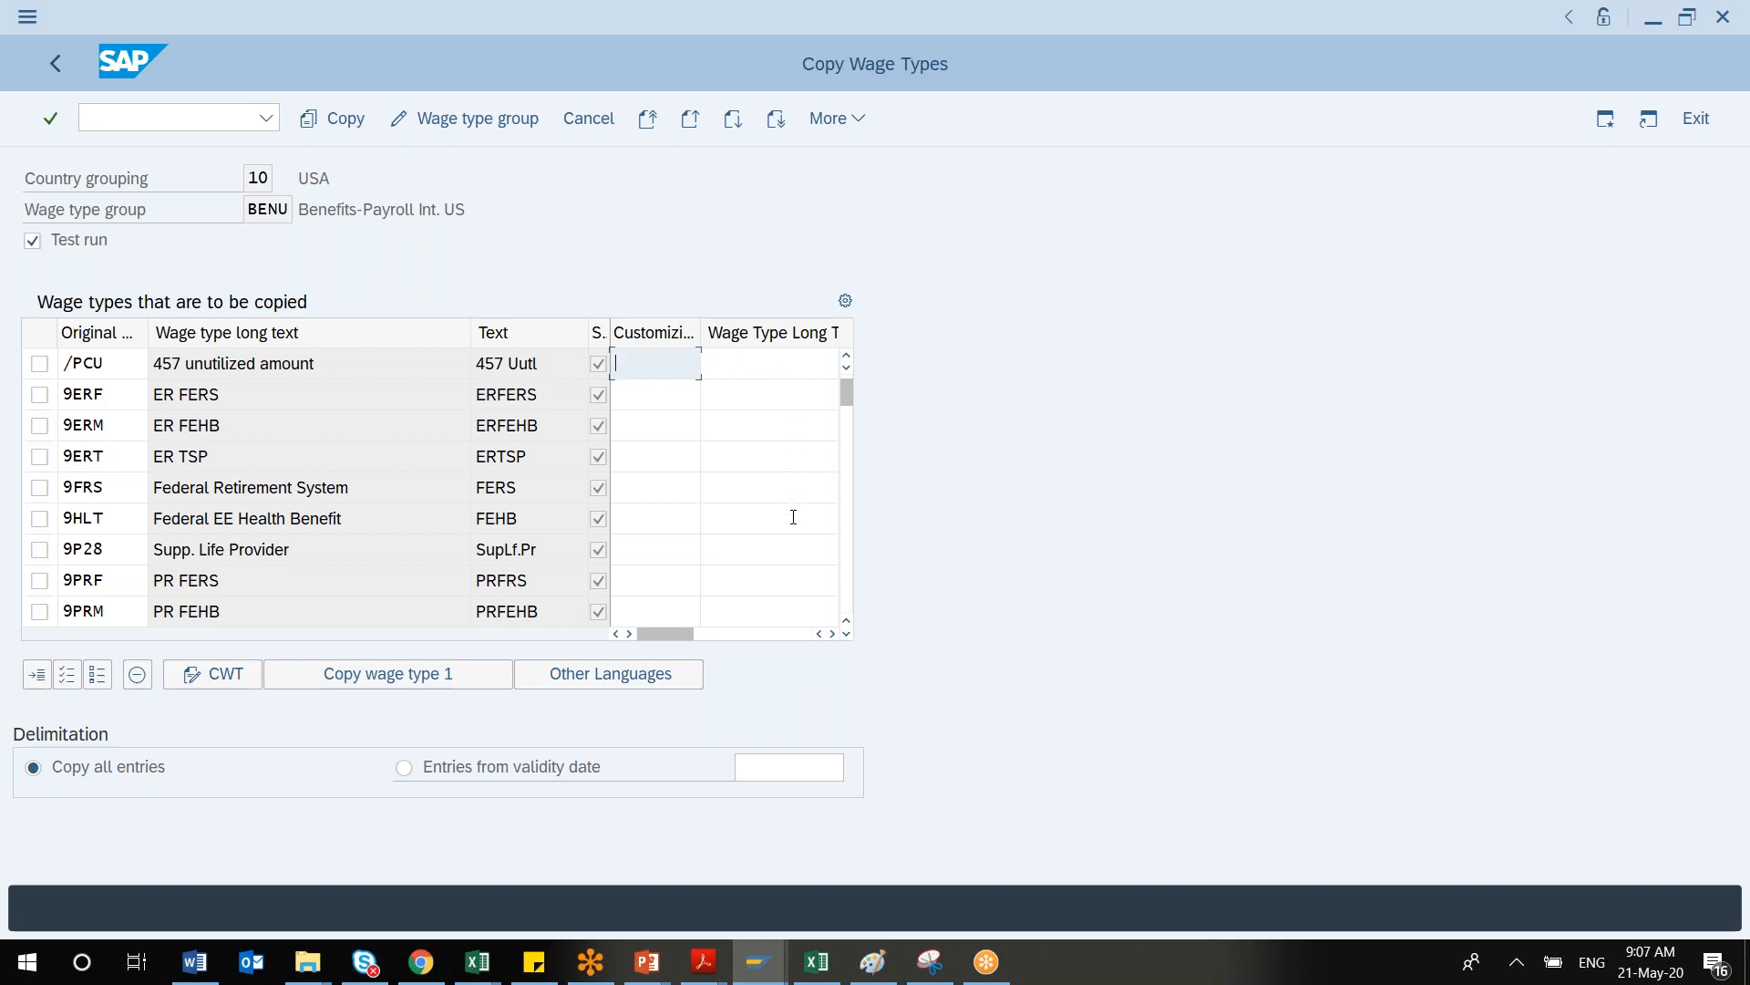
left_click(850, 580)
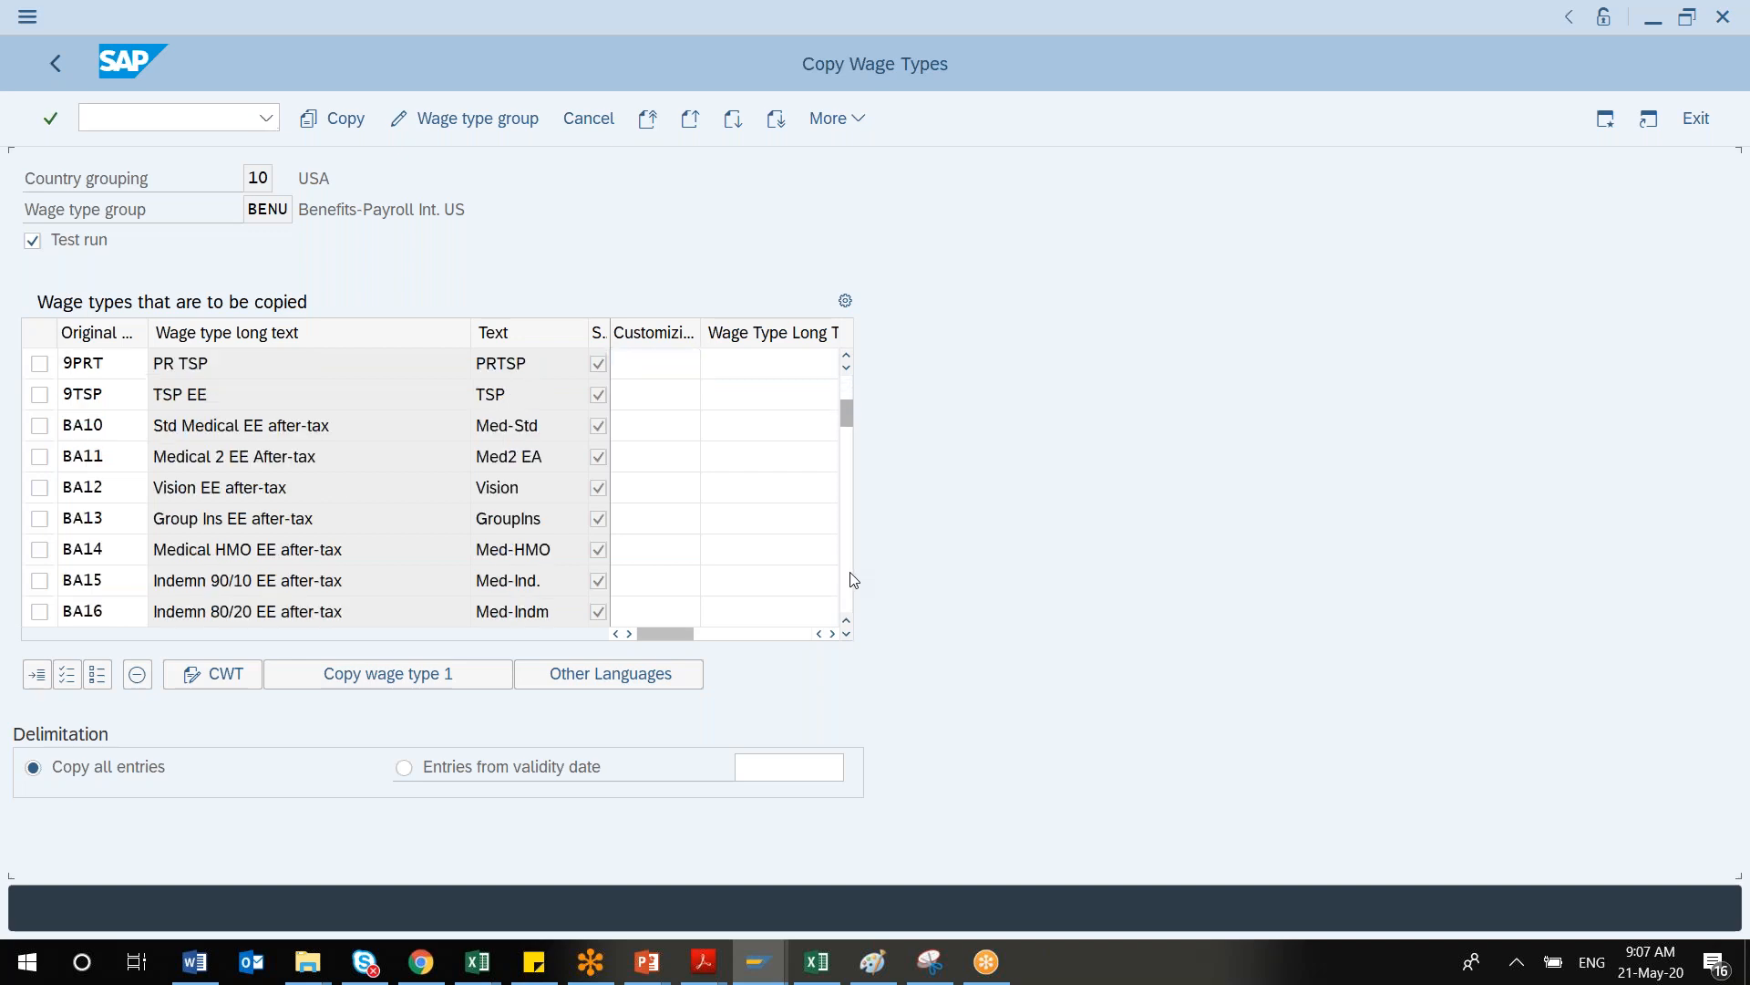
left_click(850, 579)
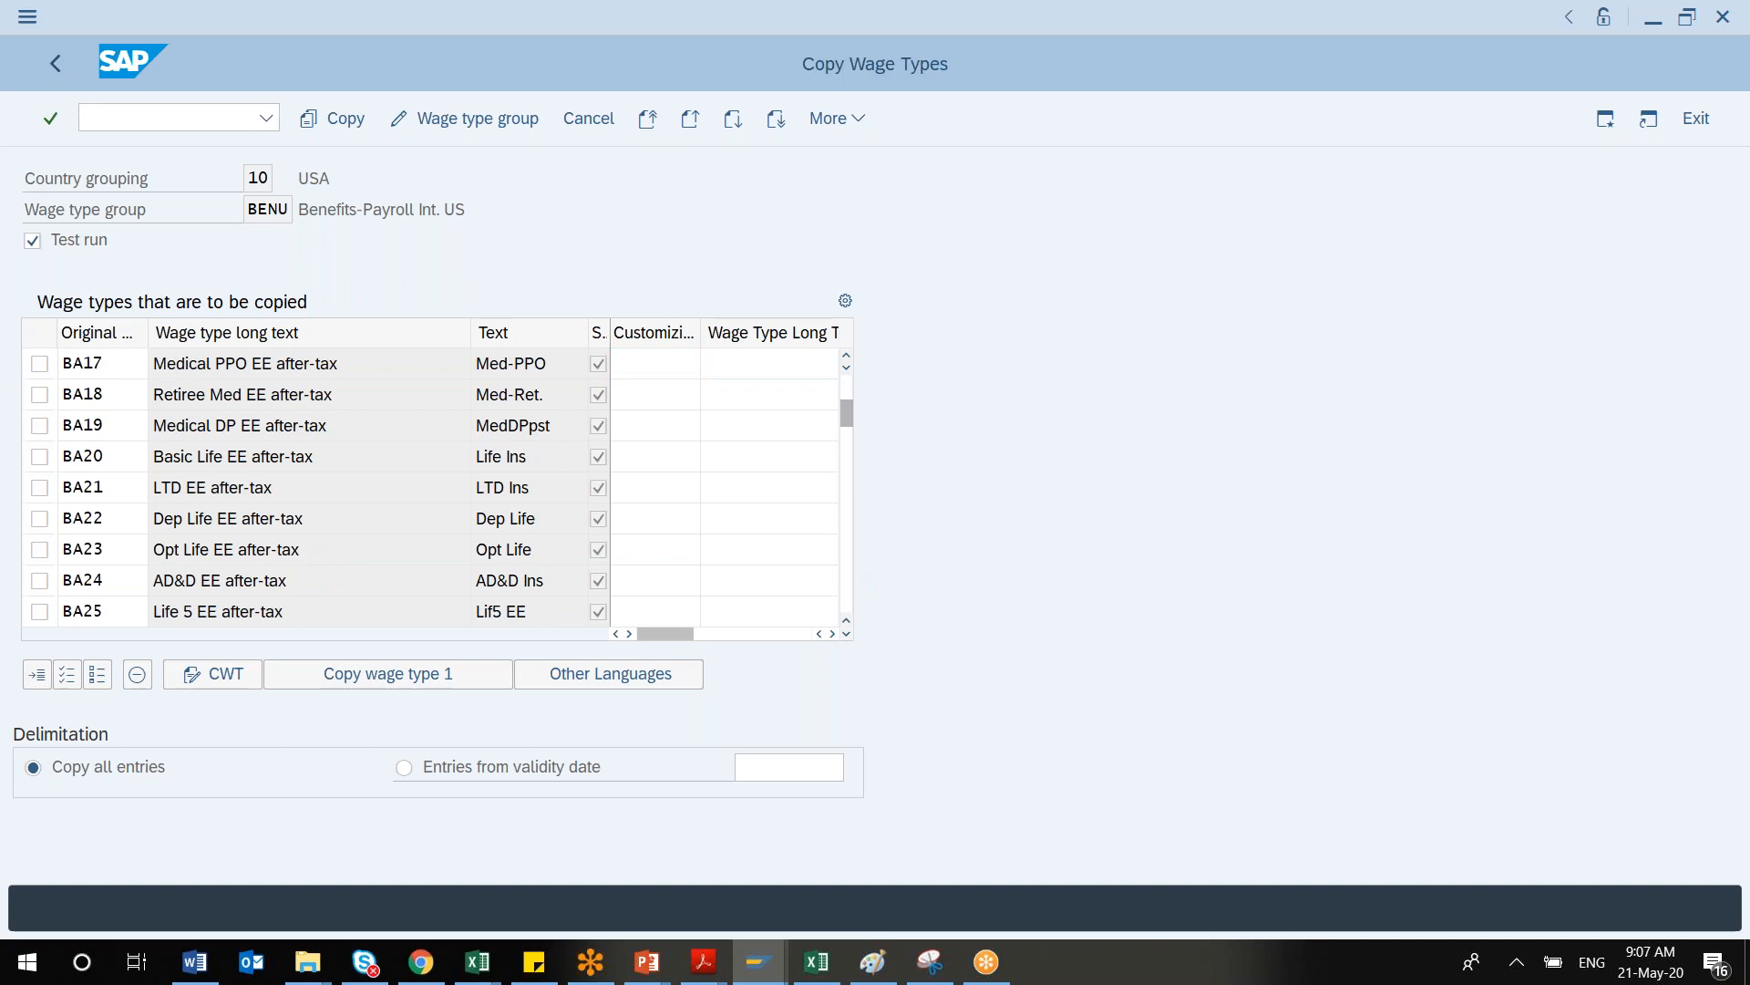
left_click(850, 580)
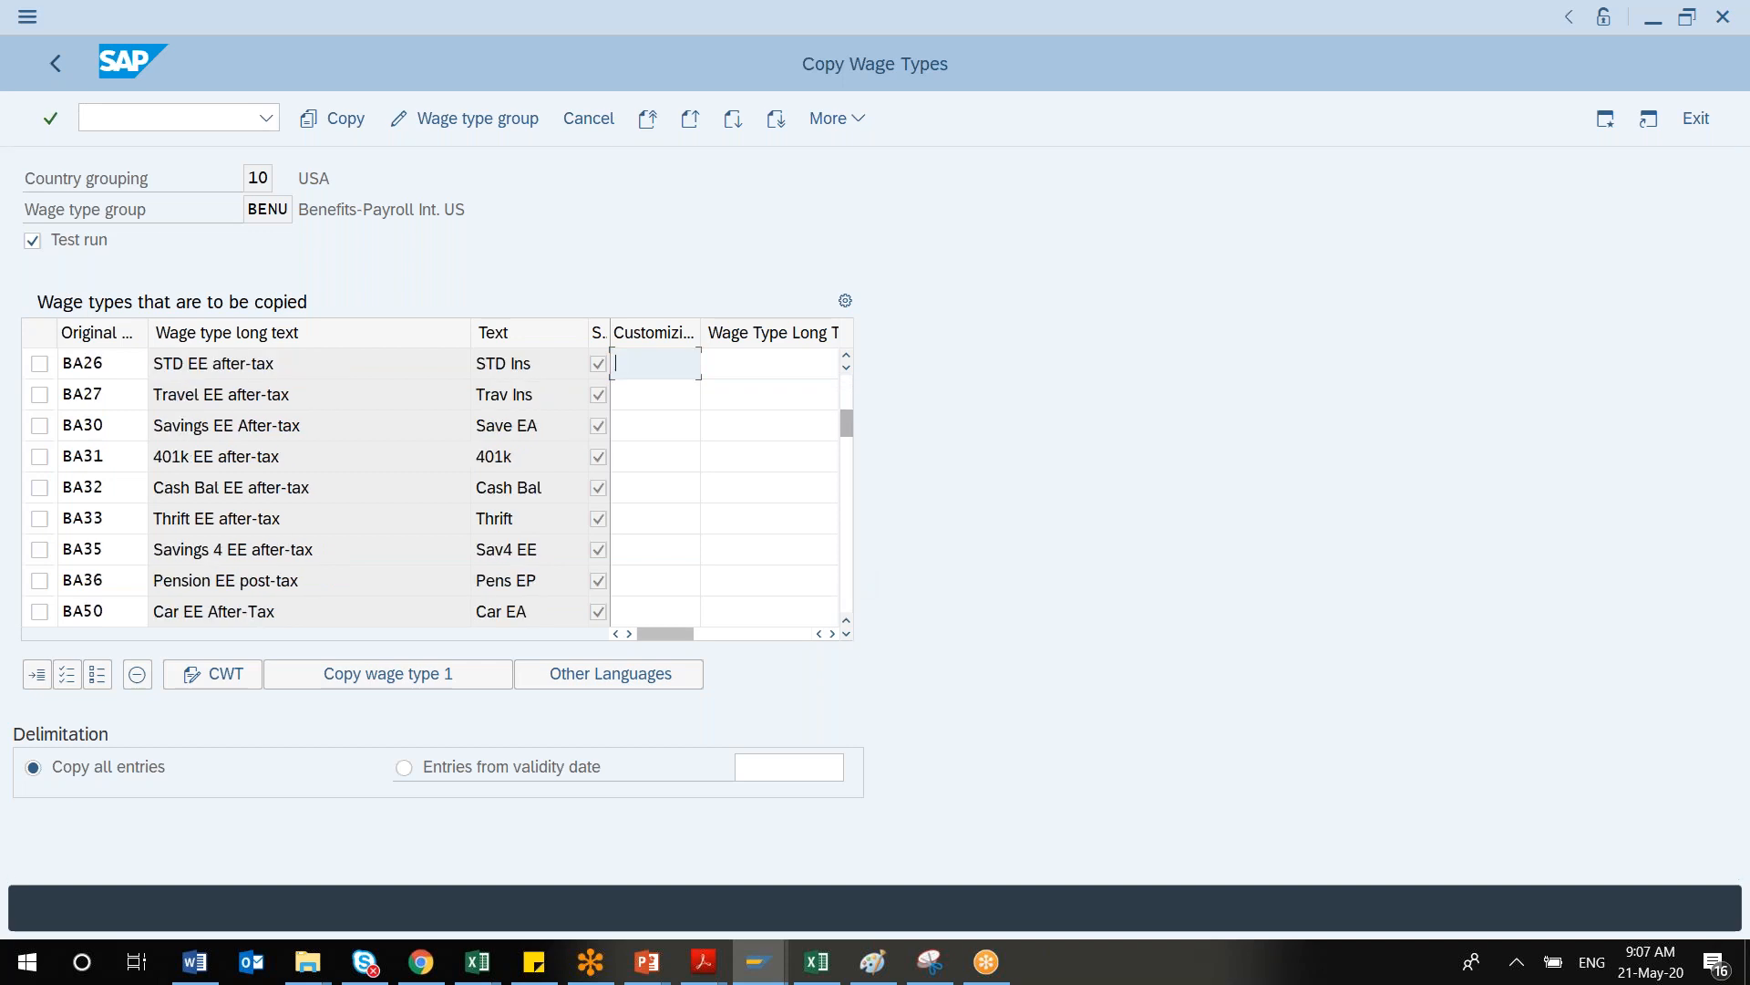
key("Page_Down")
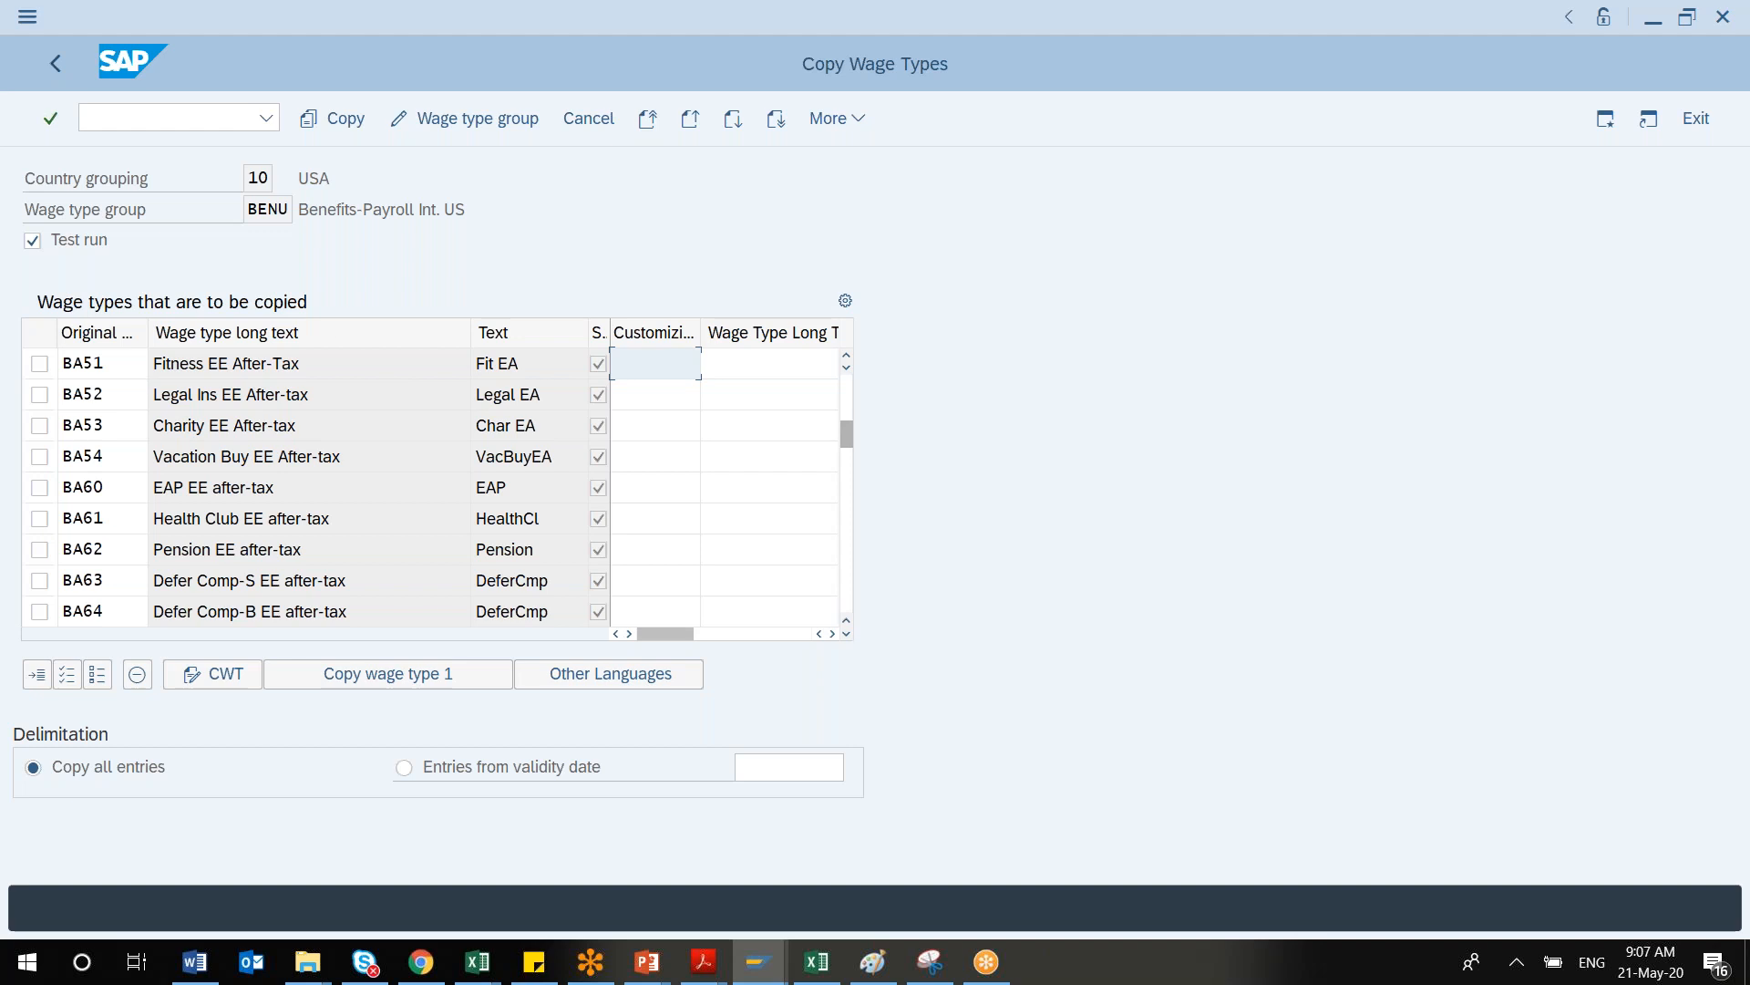
left_click(52, 58)
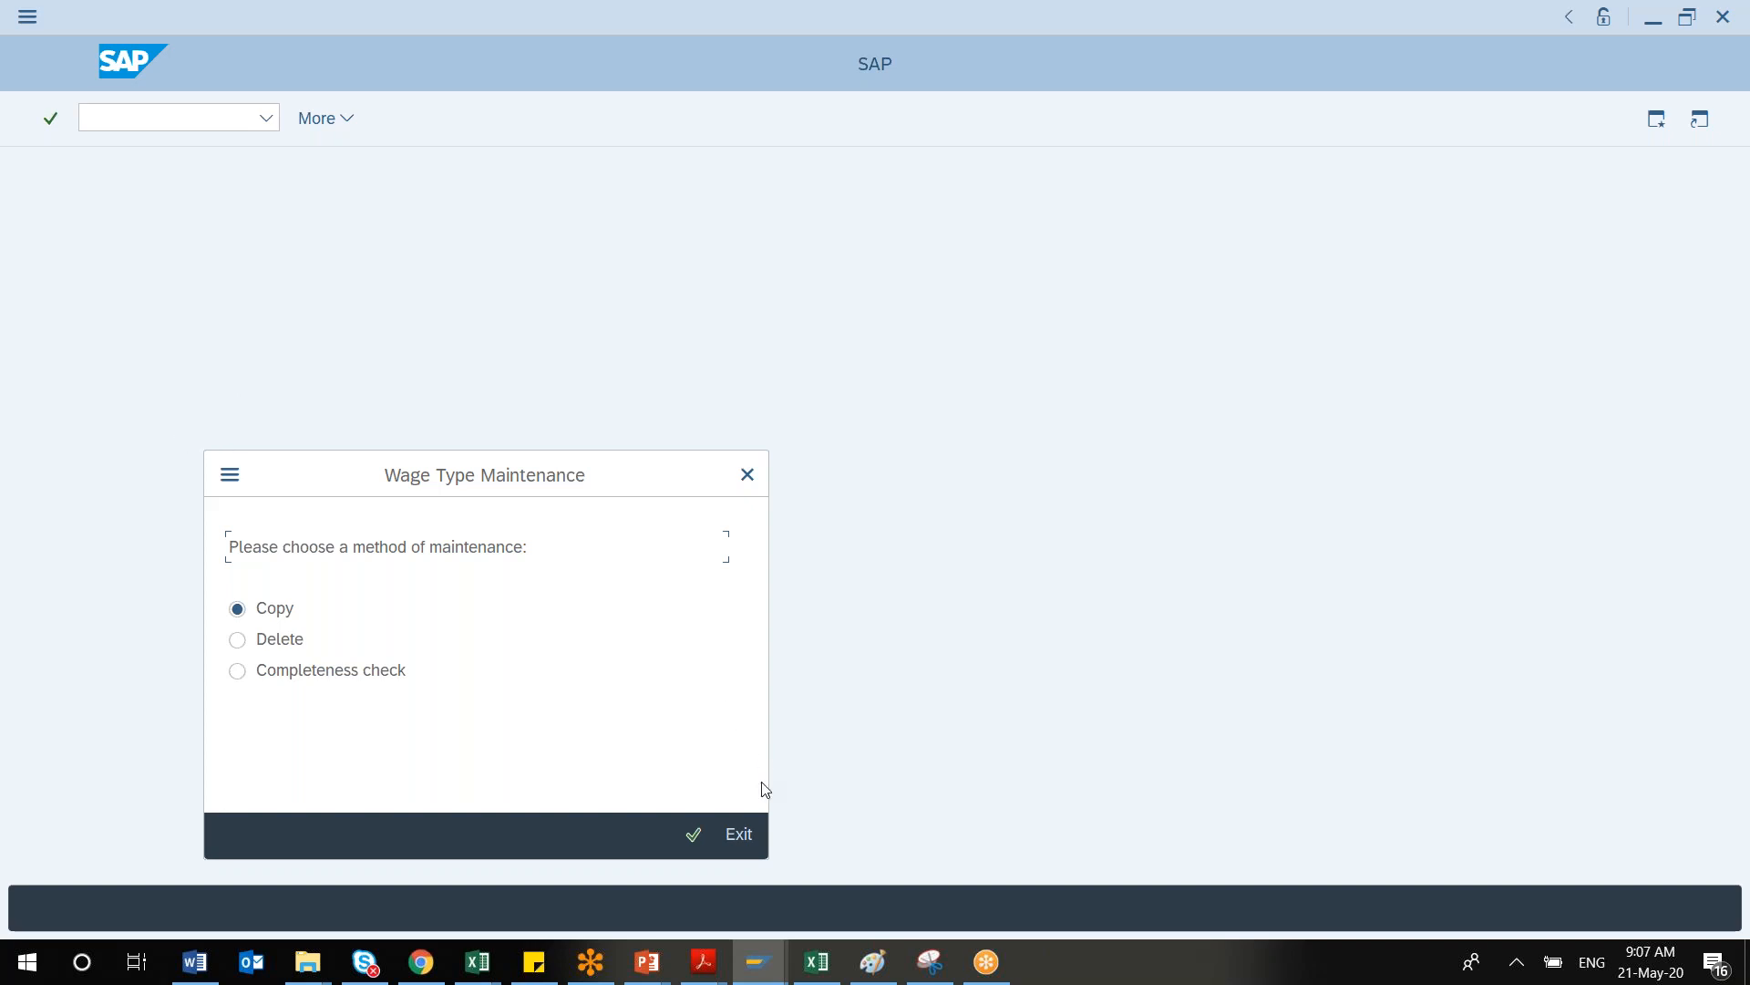
left_click(694, 833)
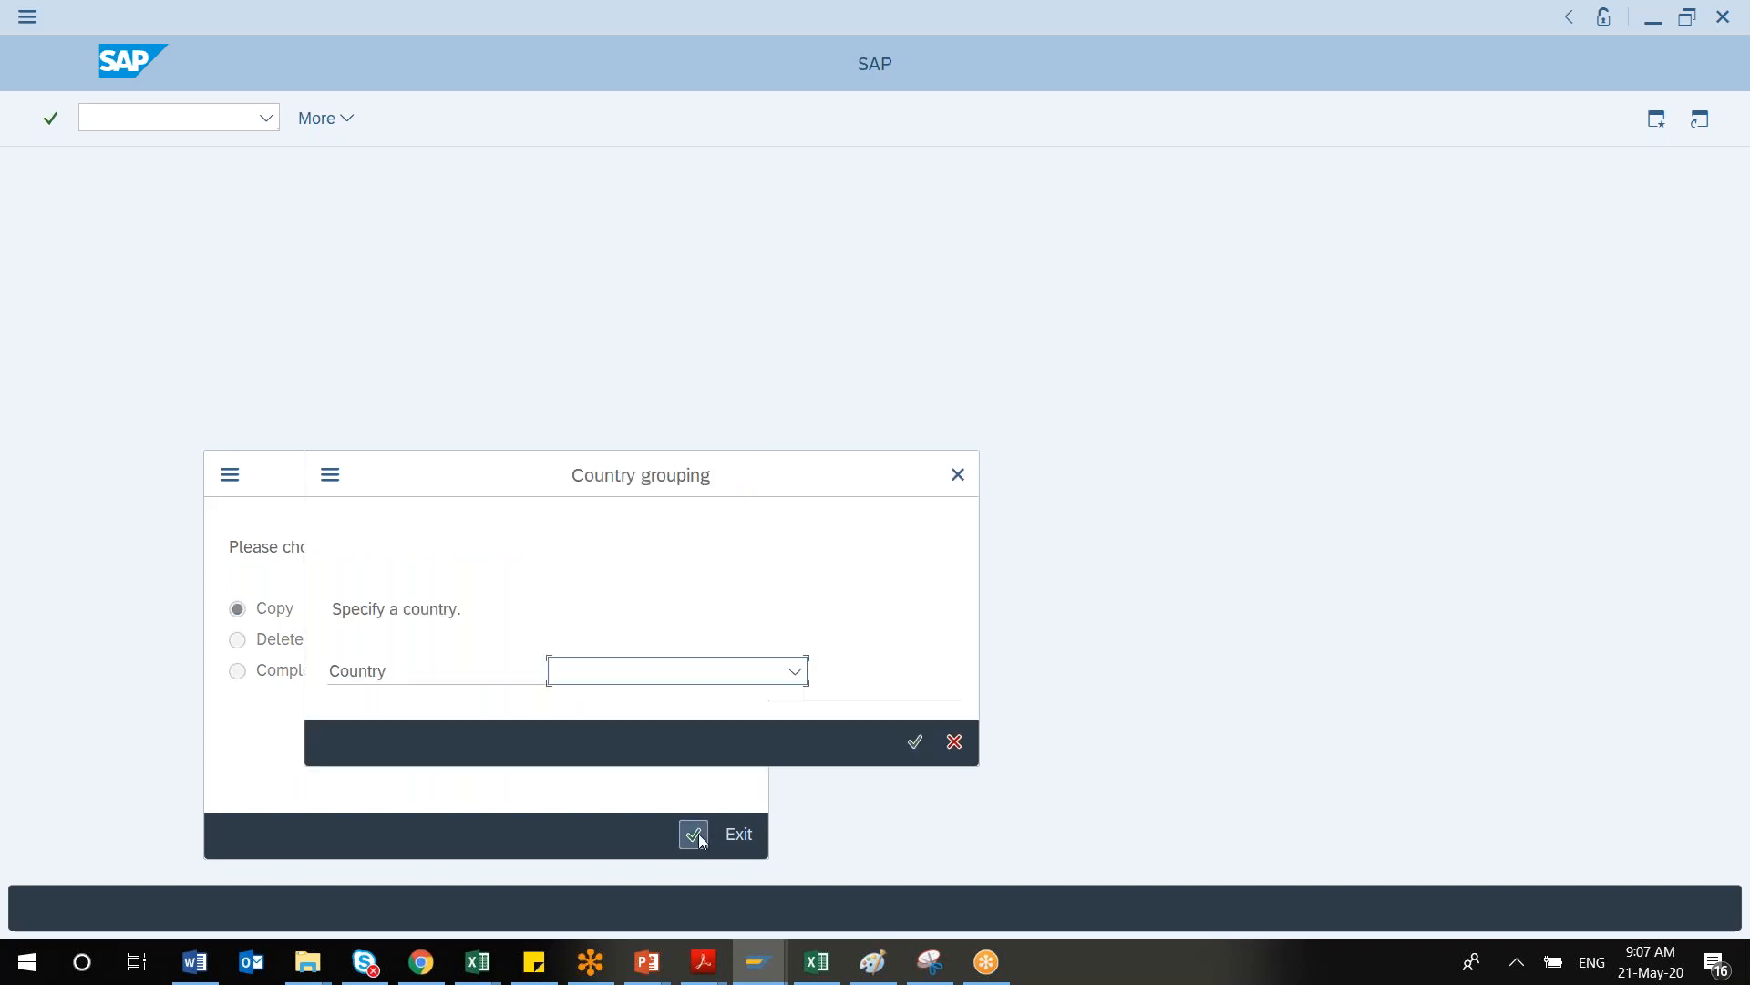
left_click(955, 742)
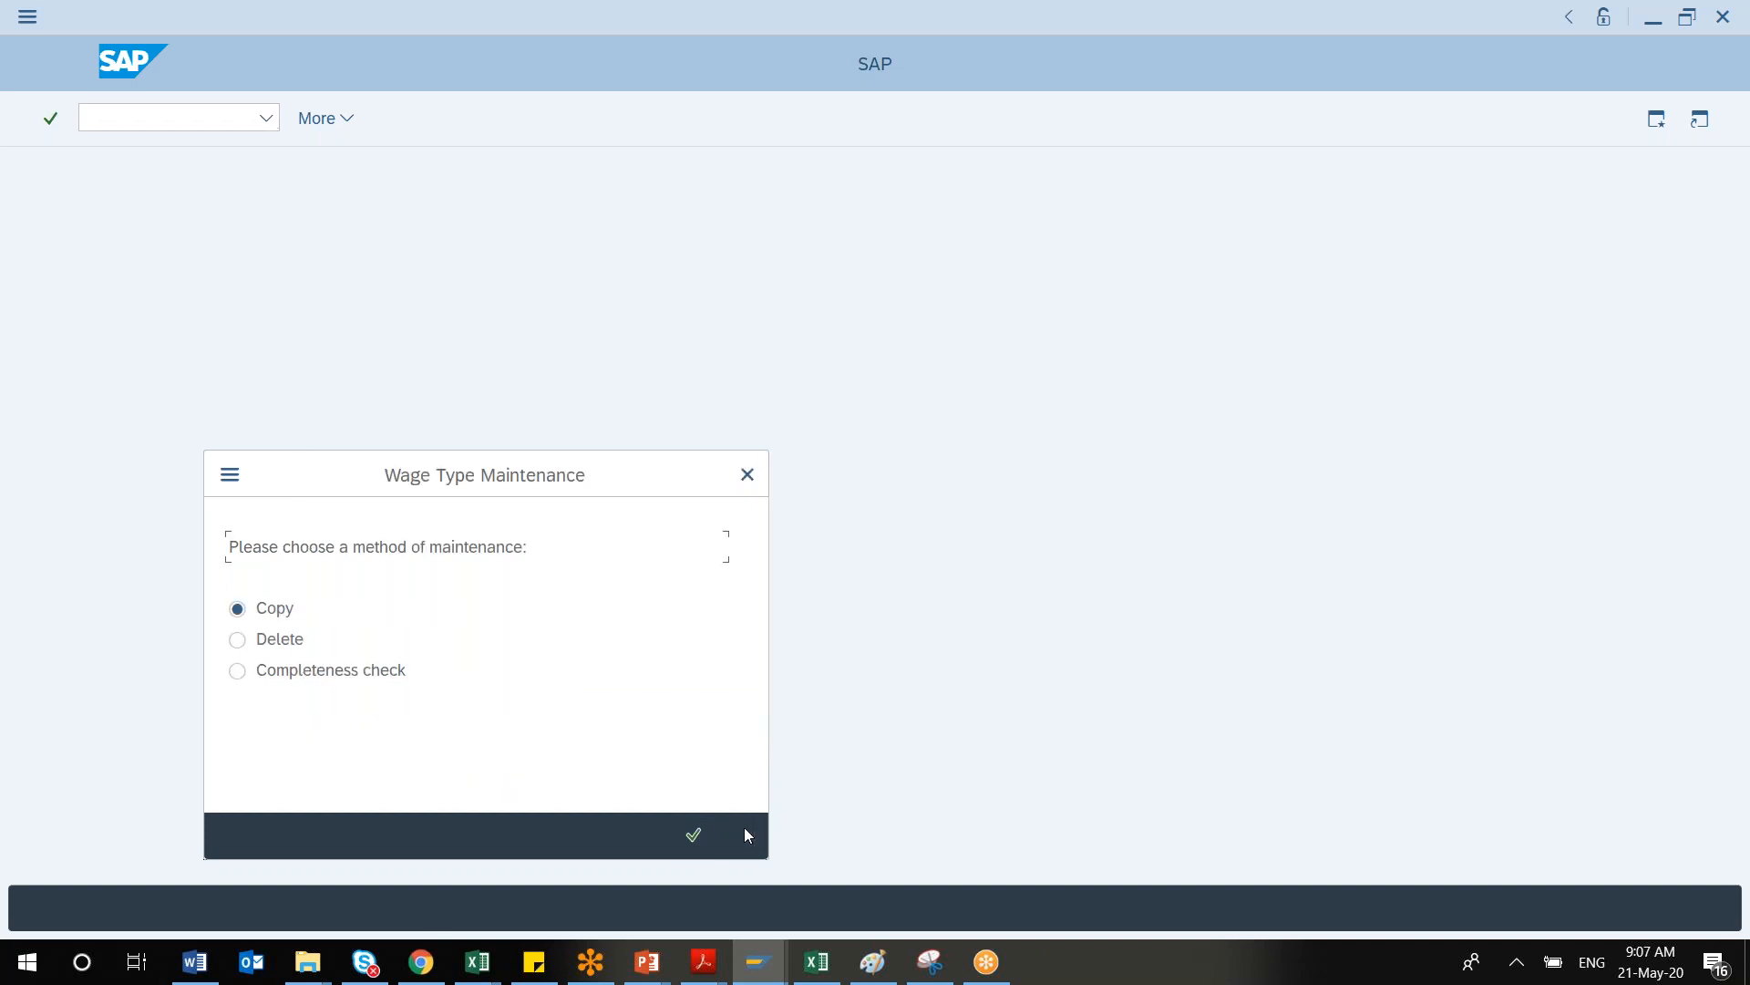
left_click(736, 835)
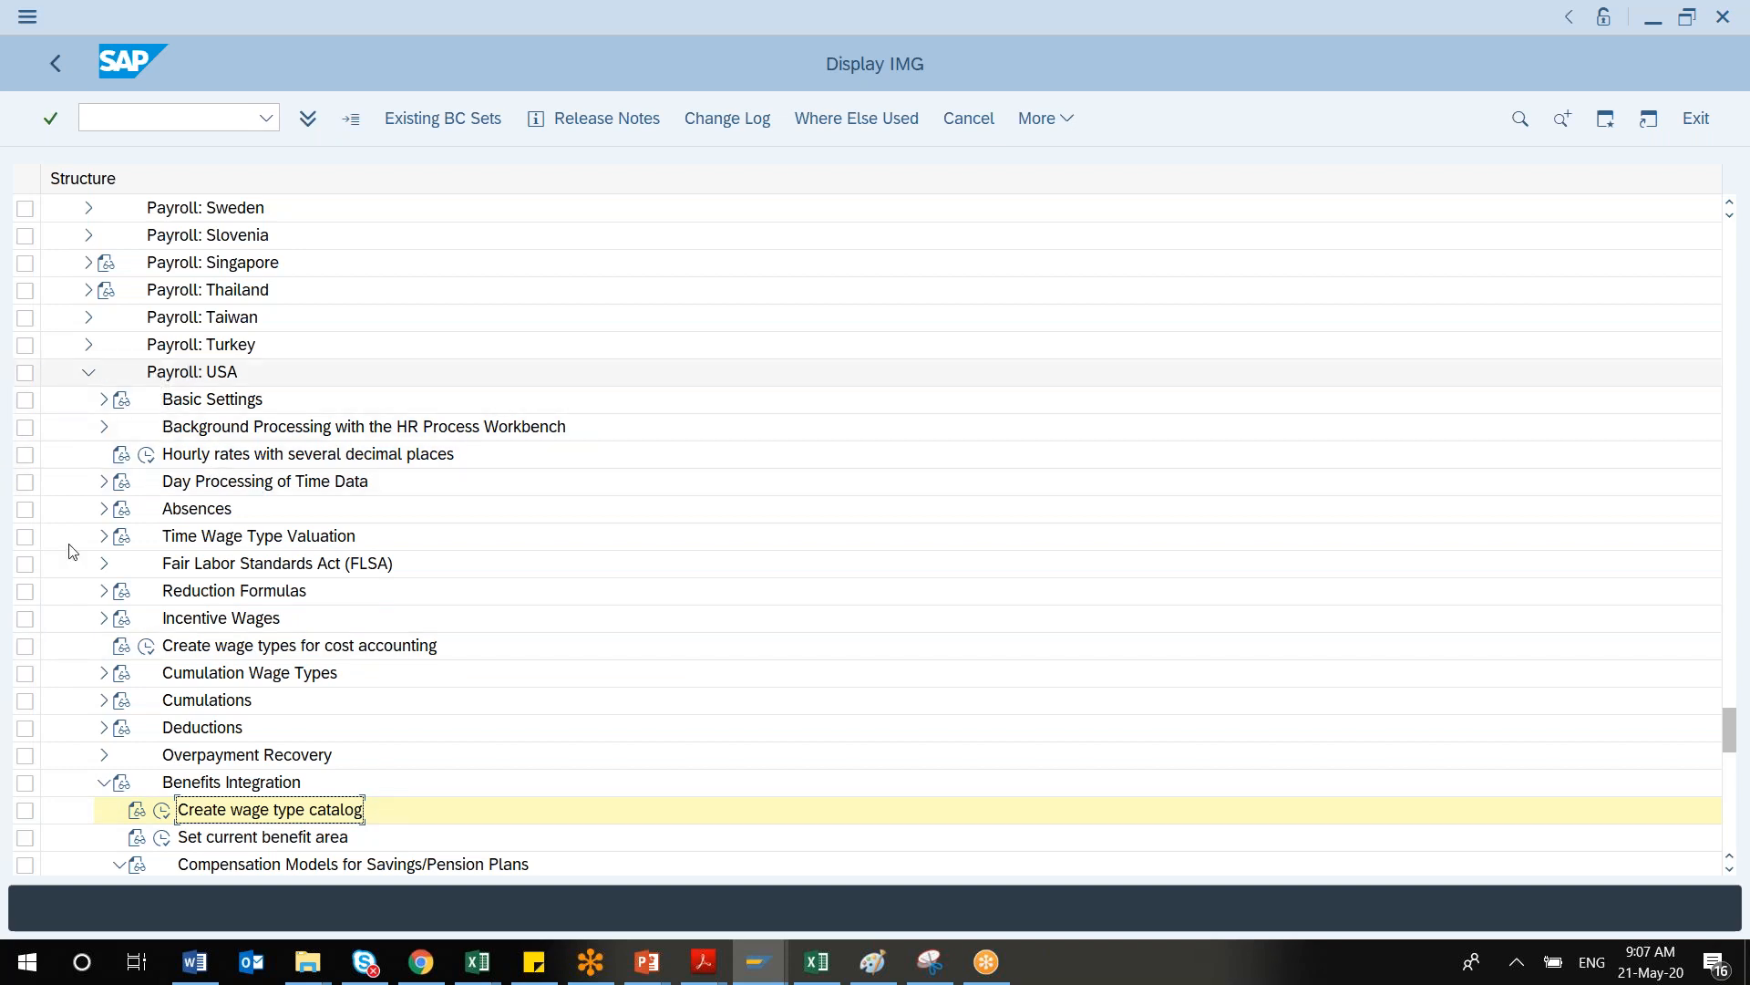
Review the activities listed under Benefits Integration, from Create wage type catalog to Set up catch up contributions
left_click(210, 810)
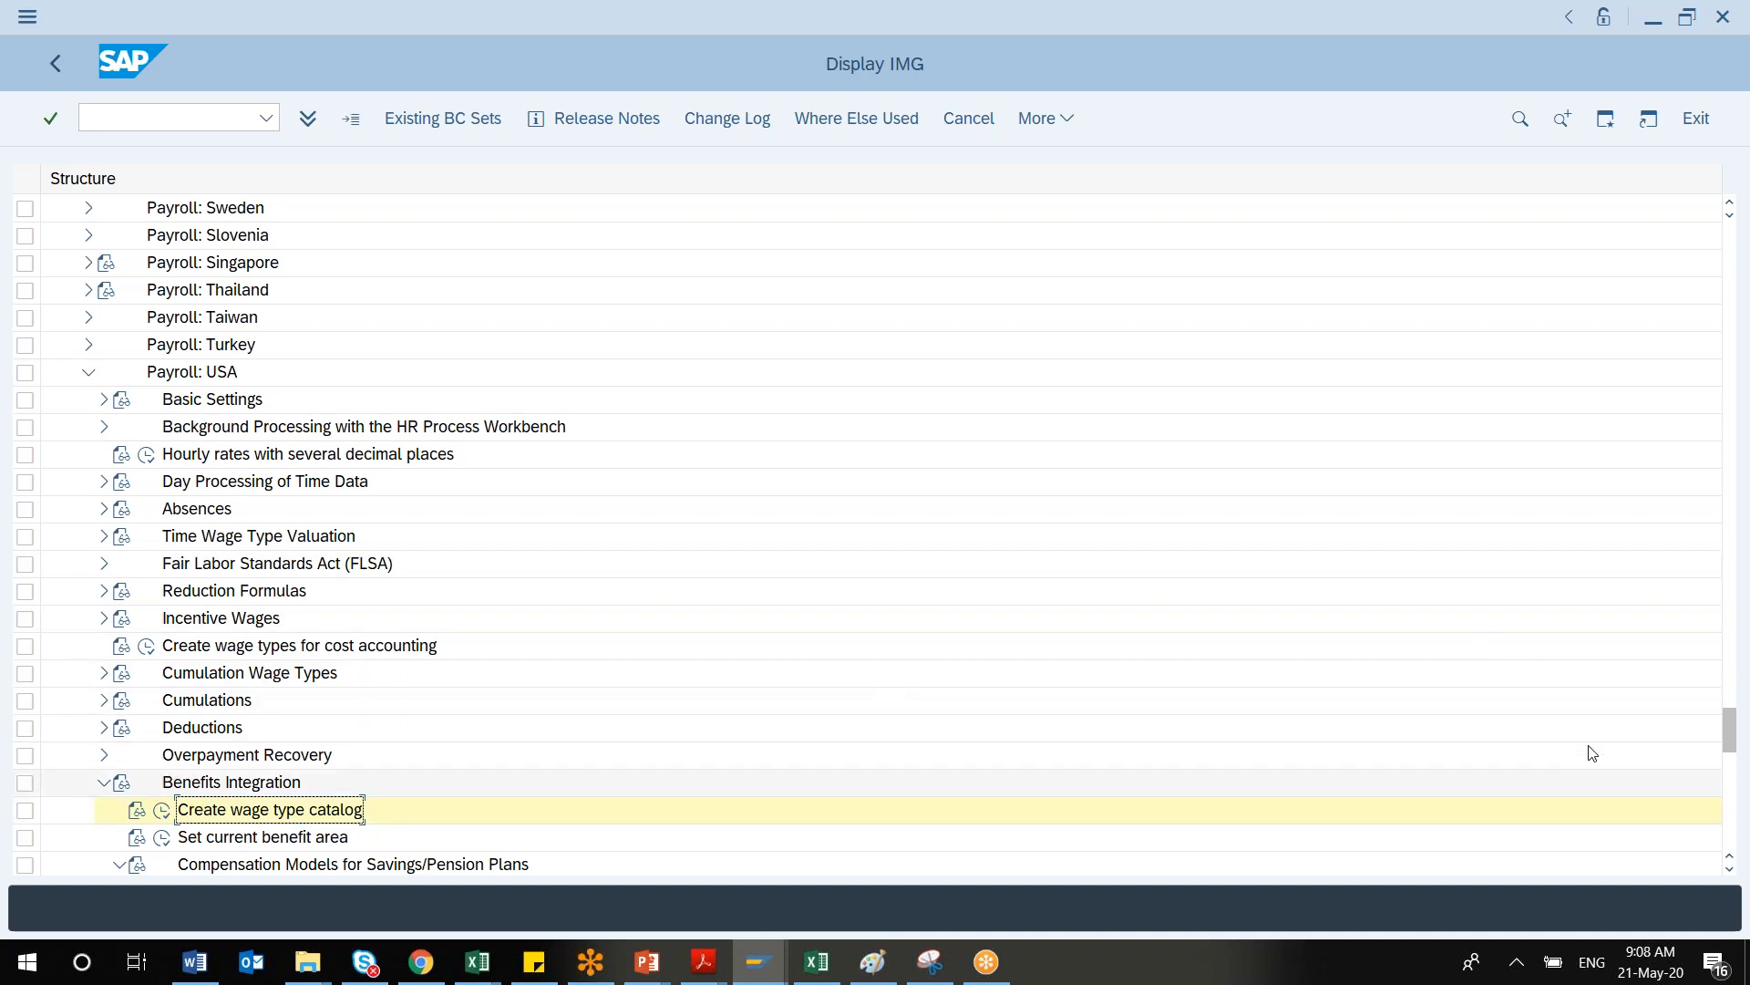
left_click(1729, 871)
left_click(1729, 871)
left_click(1729, 870)
left_click(1730, 871)
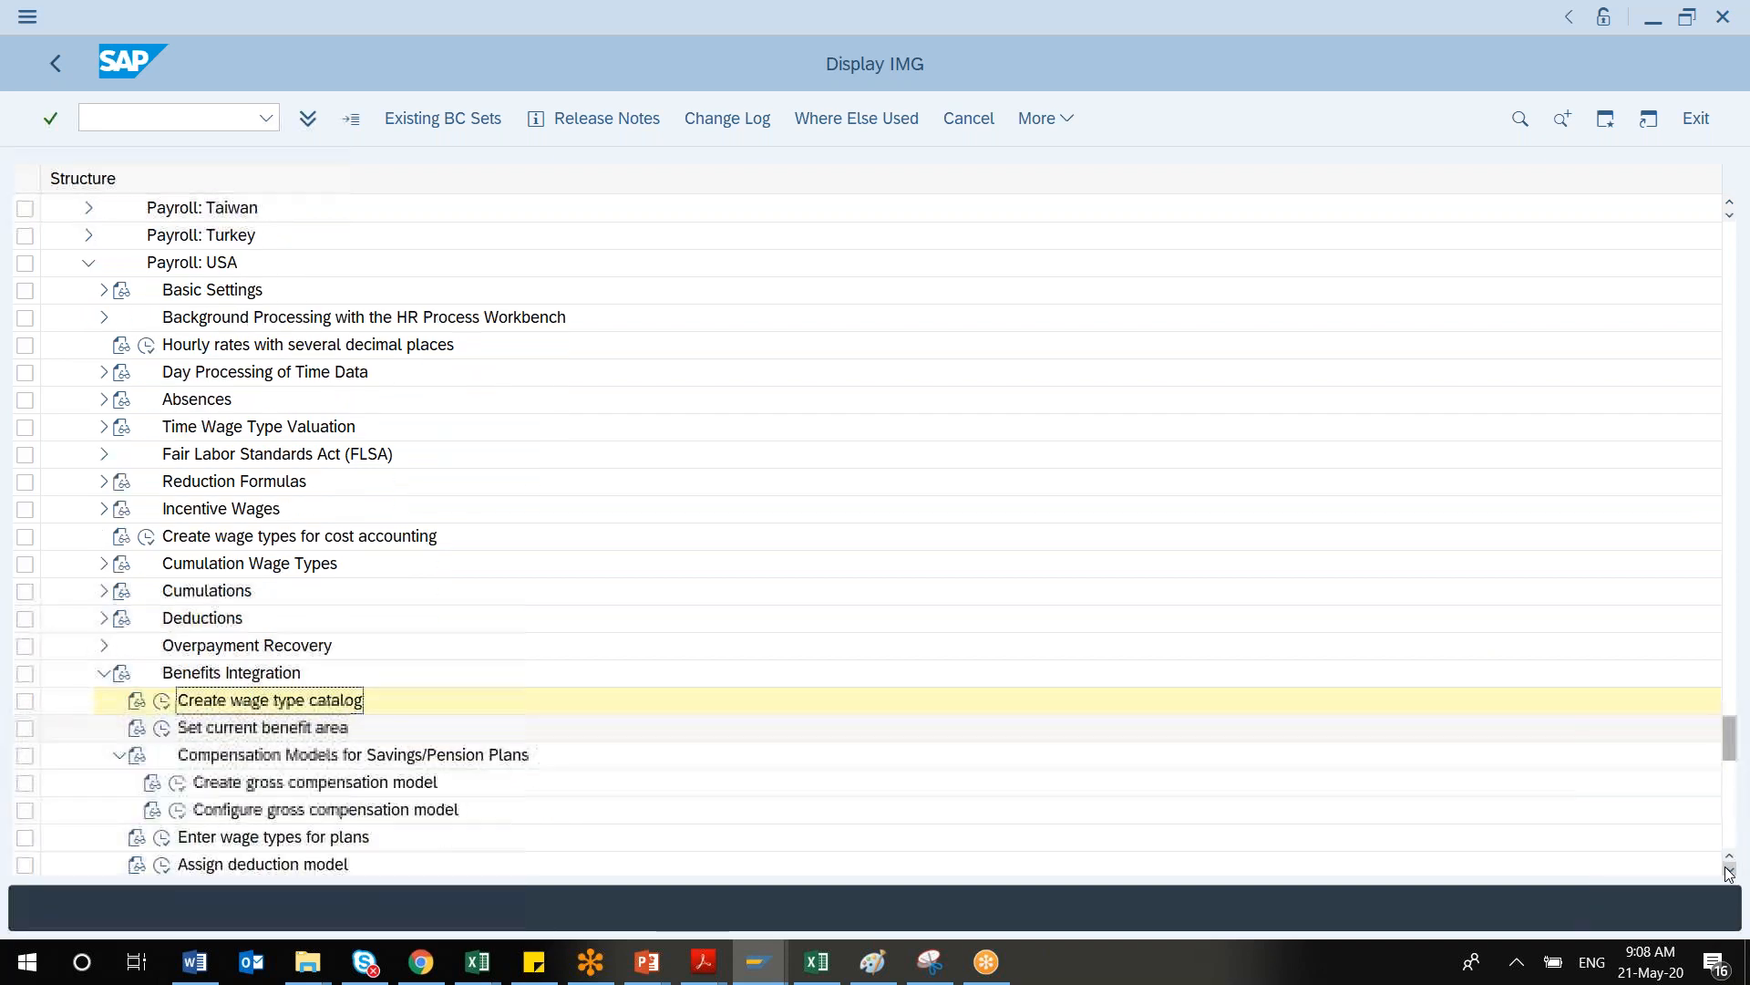
left_click(1730, 870)
left_click(1729, 871)
left_click(1730, 871)
left_click(1729, 871)
left_click(1729, 870)
left_click(1730, 870)
left_click(1730, 871)
left_click(1729, 871)
left_click(1730, 870)
left_click(1729, 871)
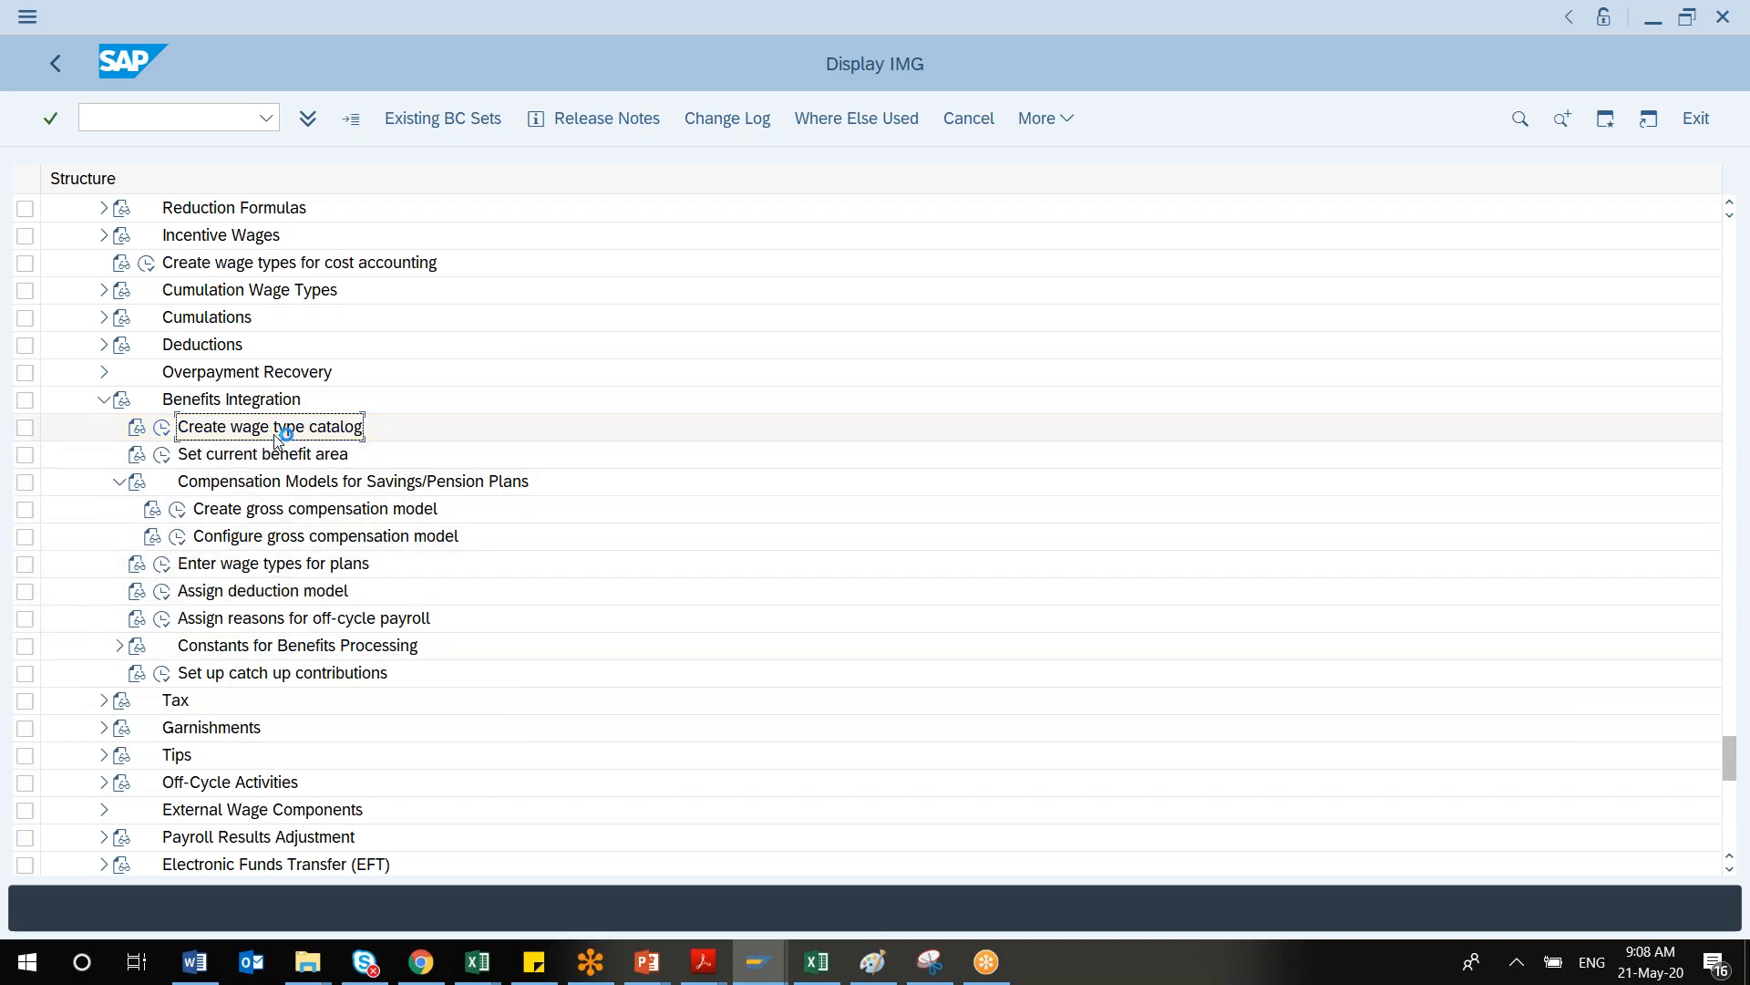
Open the wage type copy screen for Great Britain to check its wage type group, and return to the maintenance method selection
left_click(163, 428)
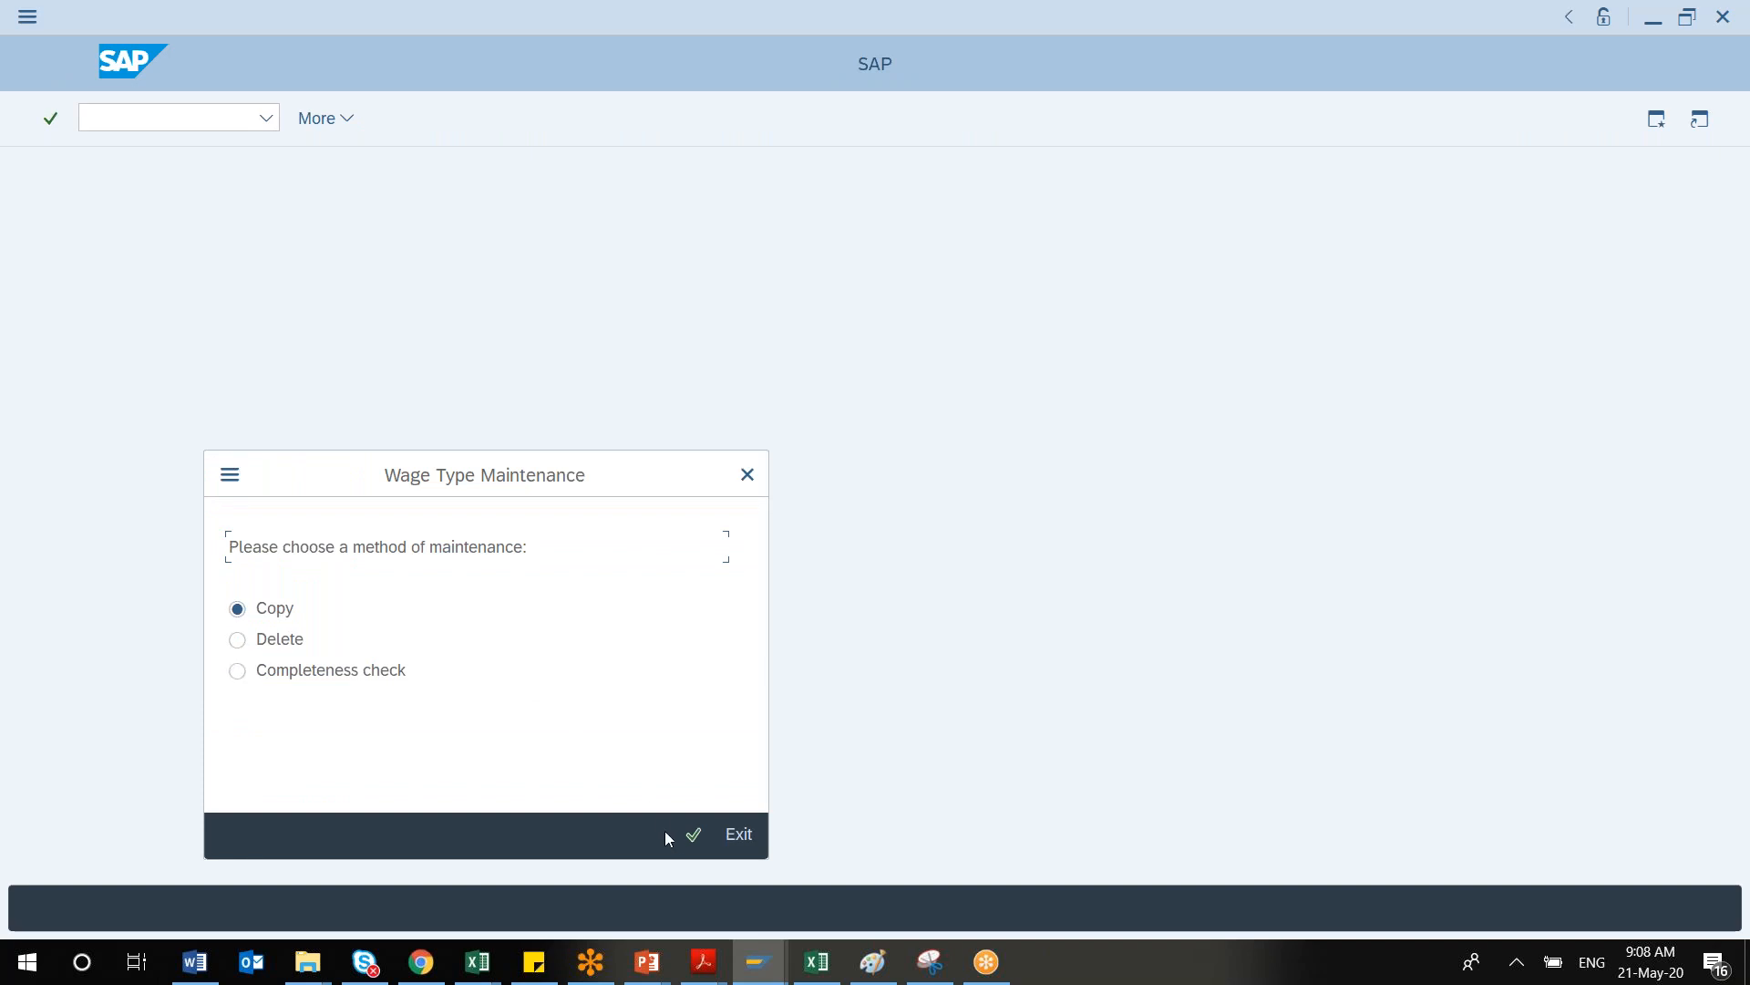
left_click(689, 844)
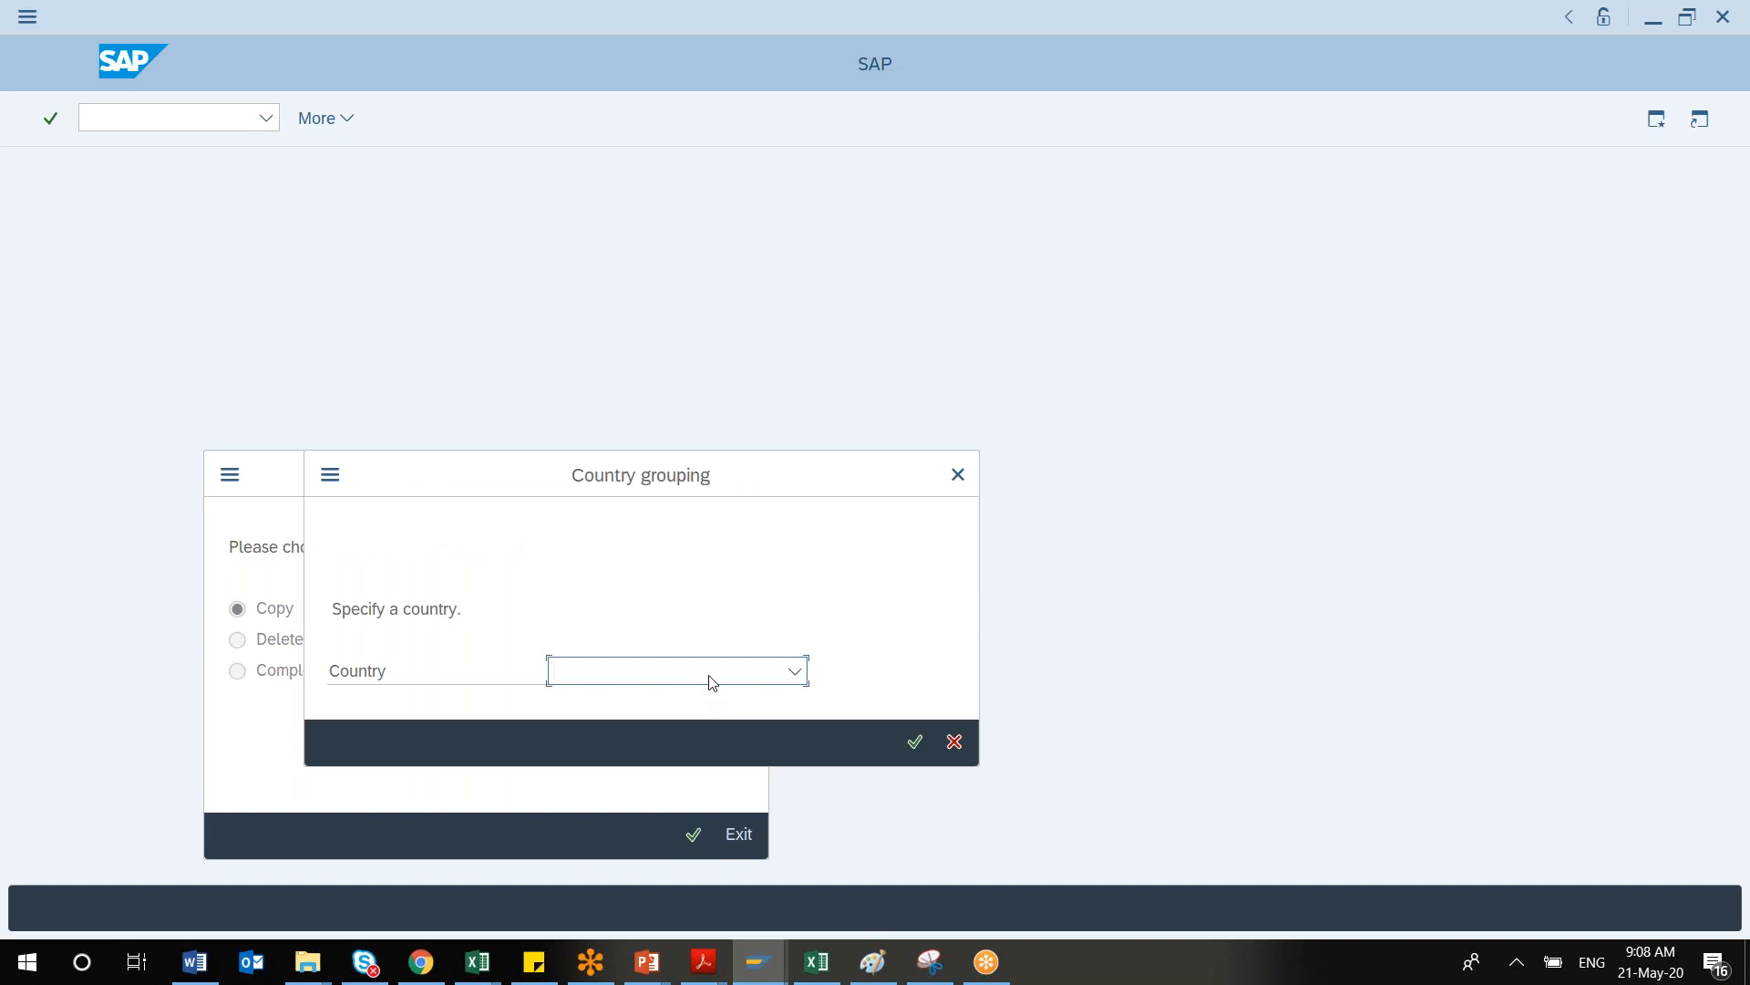
type("Great Britain")
left_click(919, 749)
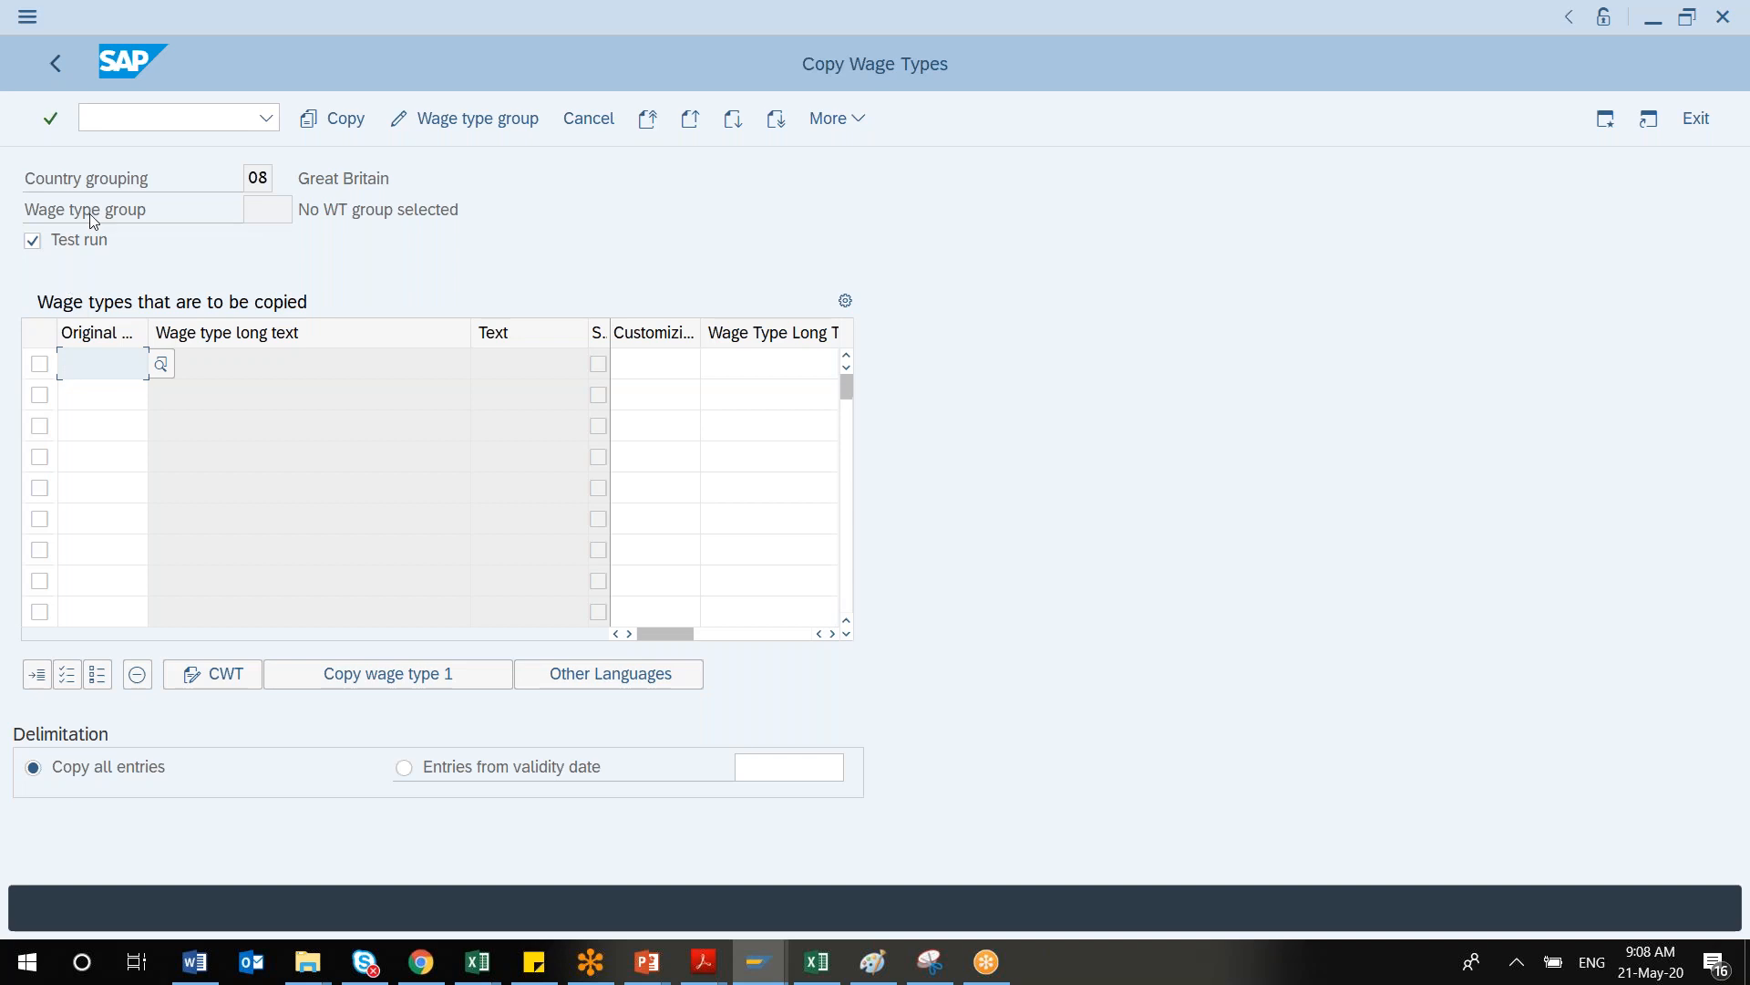
left_click(62, 69)
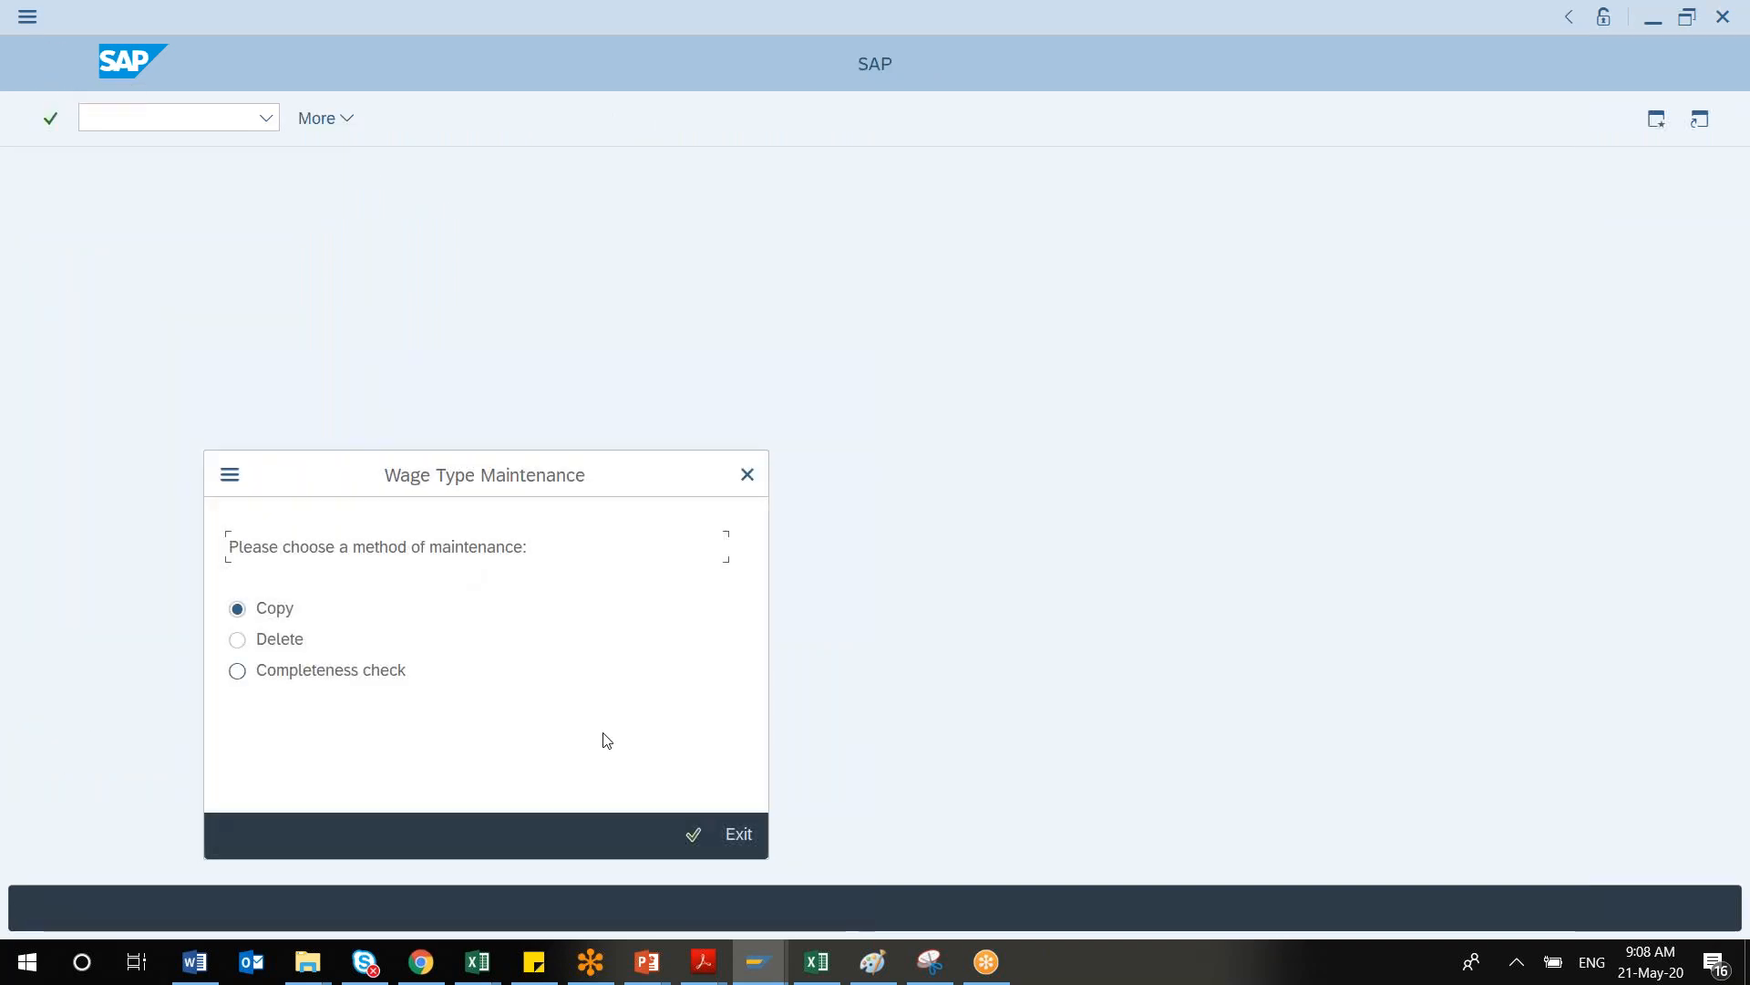
Open the wage type copy screen for USA, examine the BR employer wage types, and exit to the IMG
left_click(691, 834)
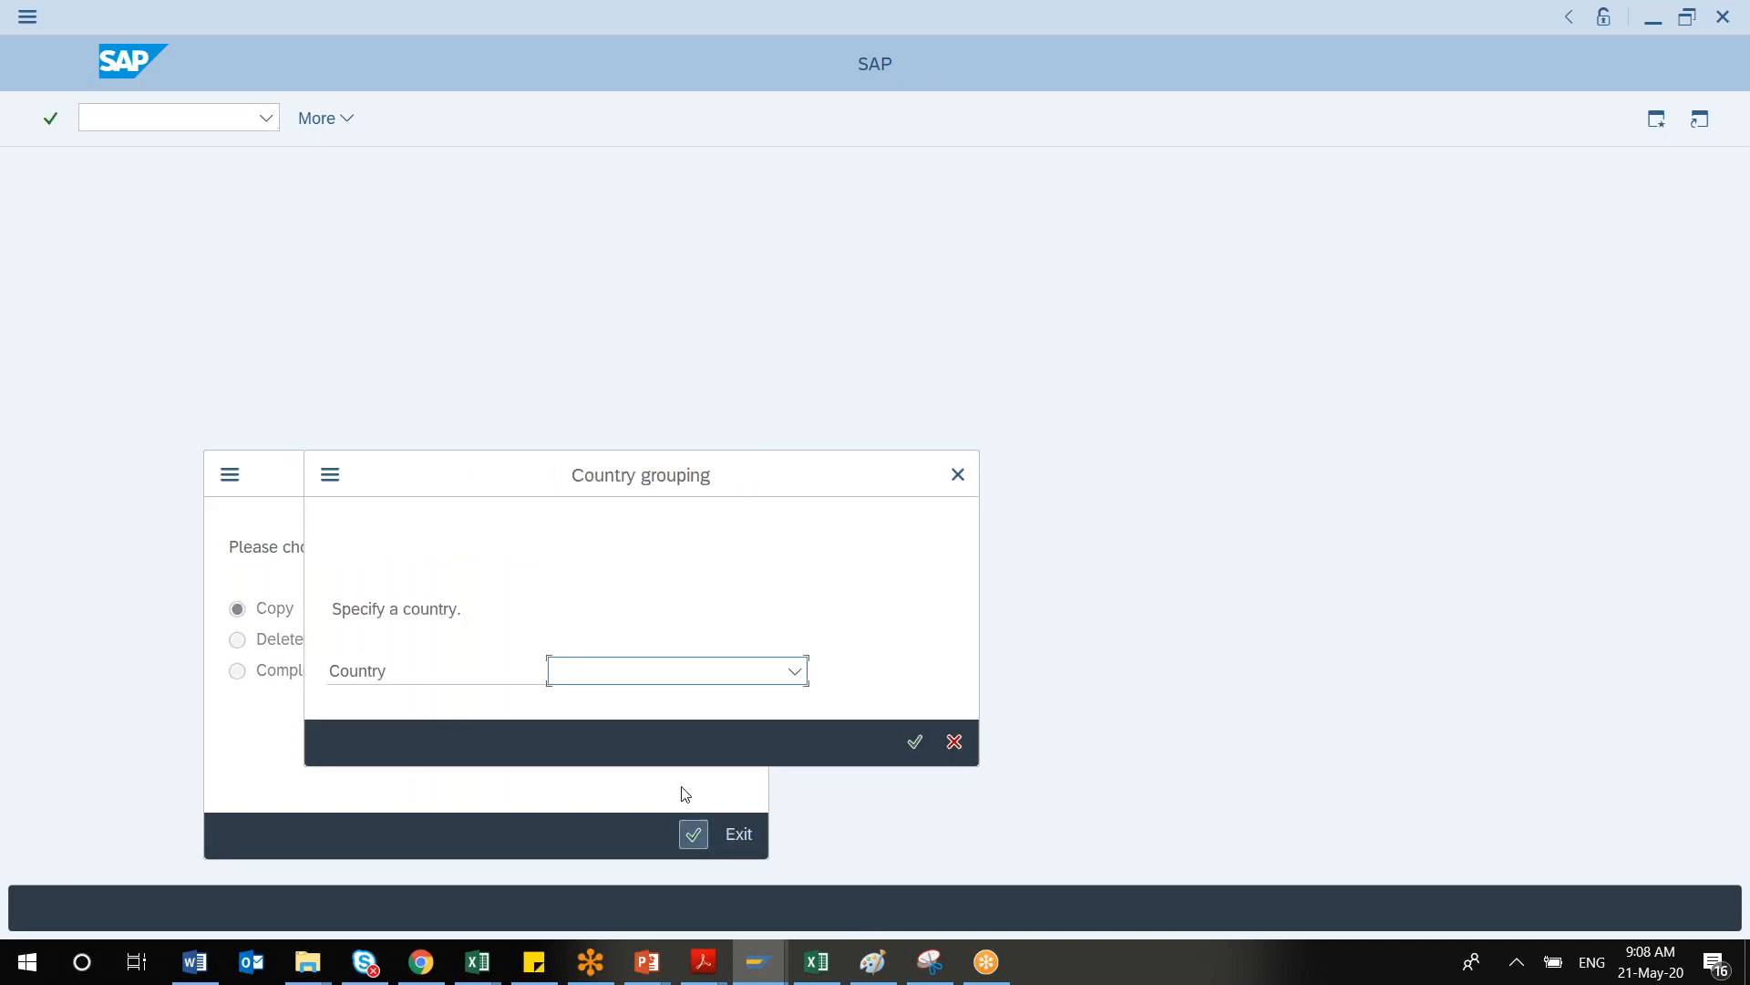
key("u")
left_click(918, 748)
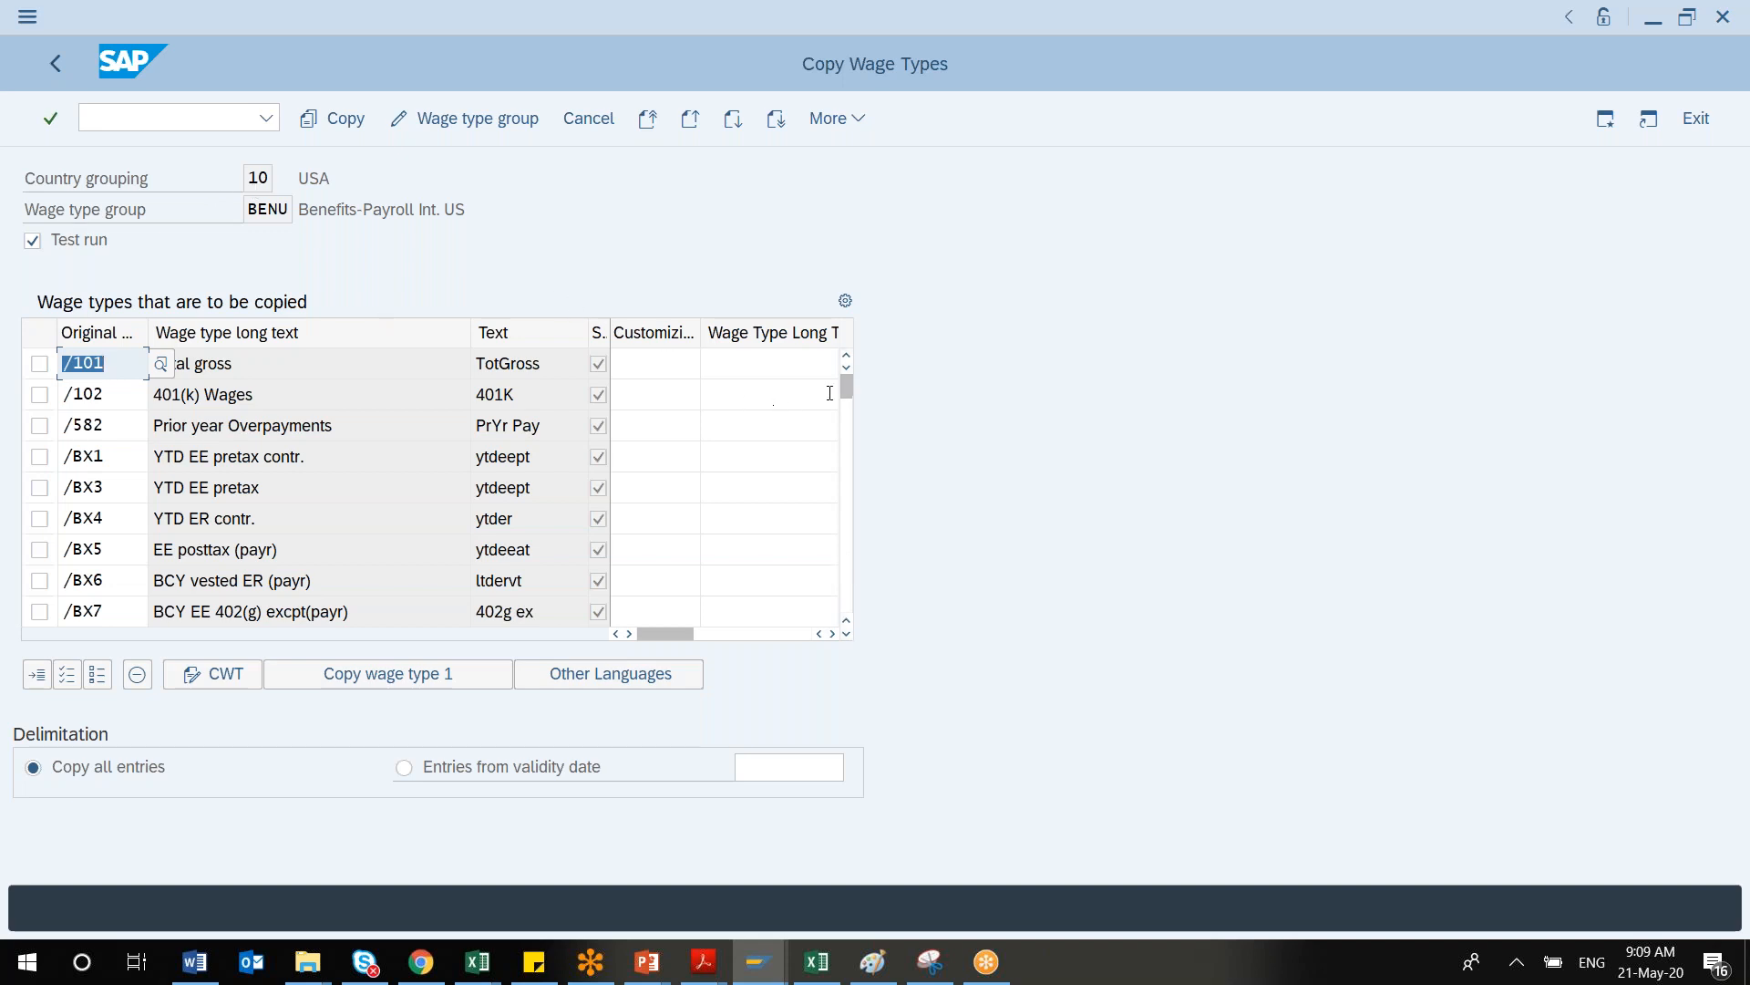
left_click_drag(847, 388, 844, 552)
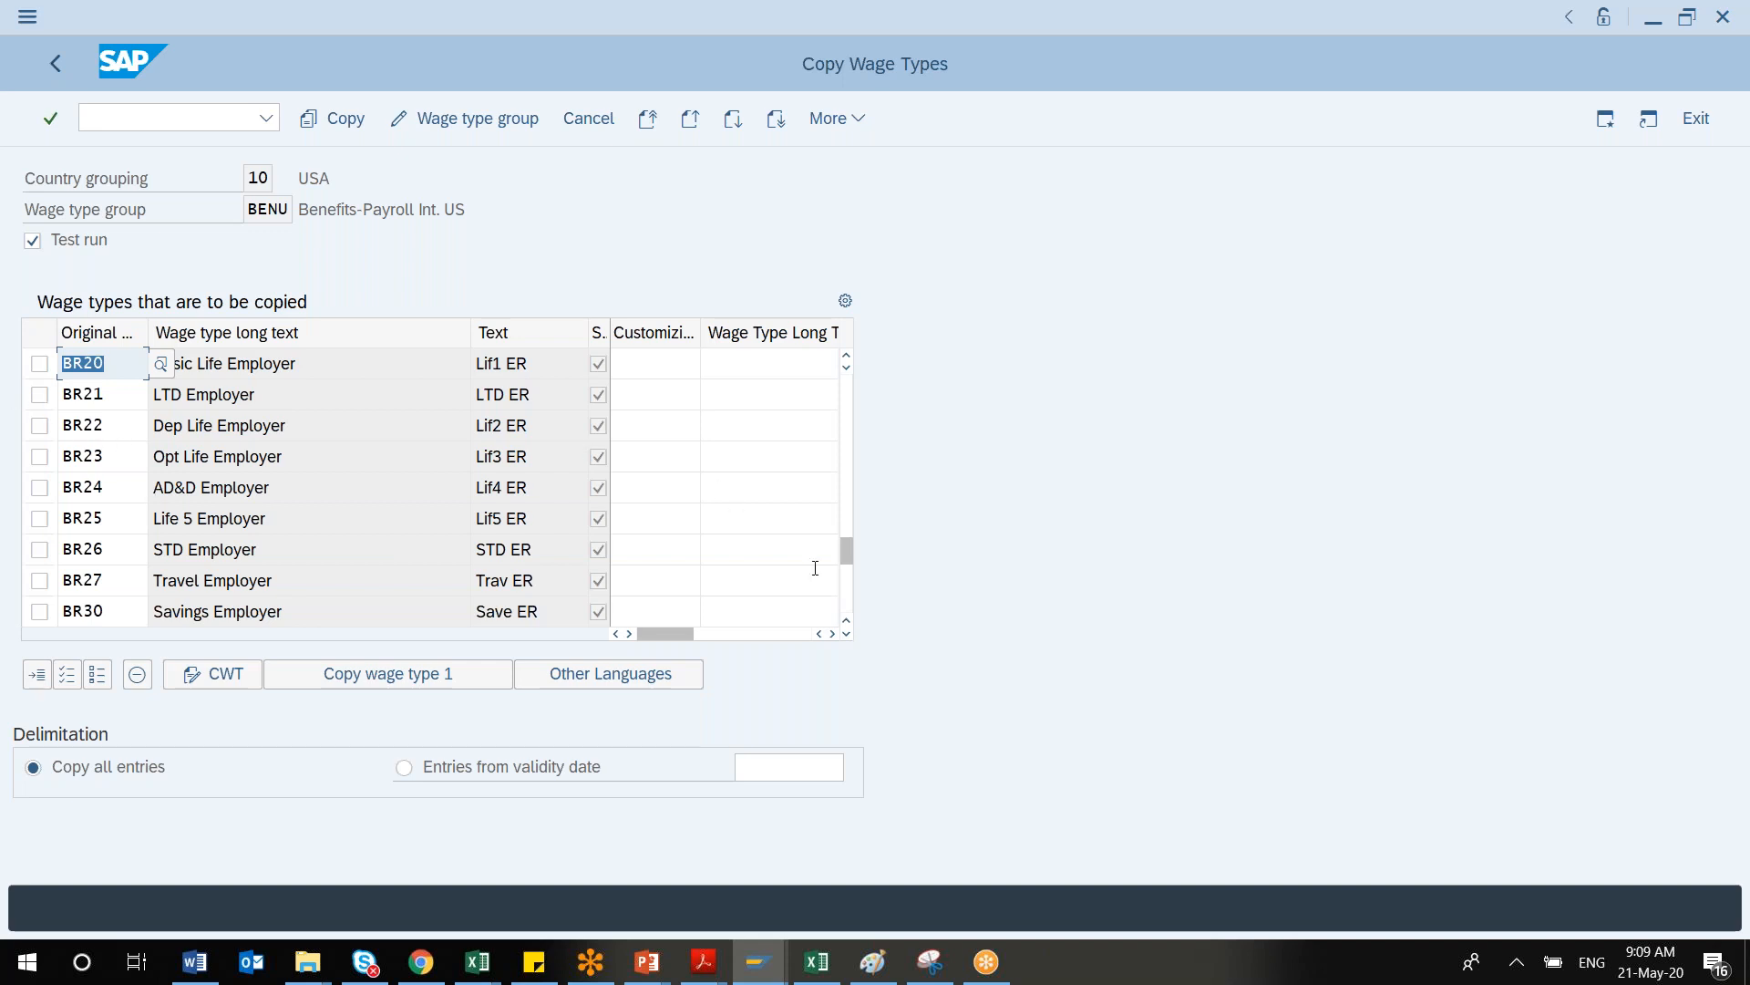
left_click(848, 601)
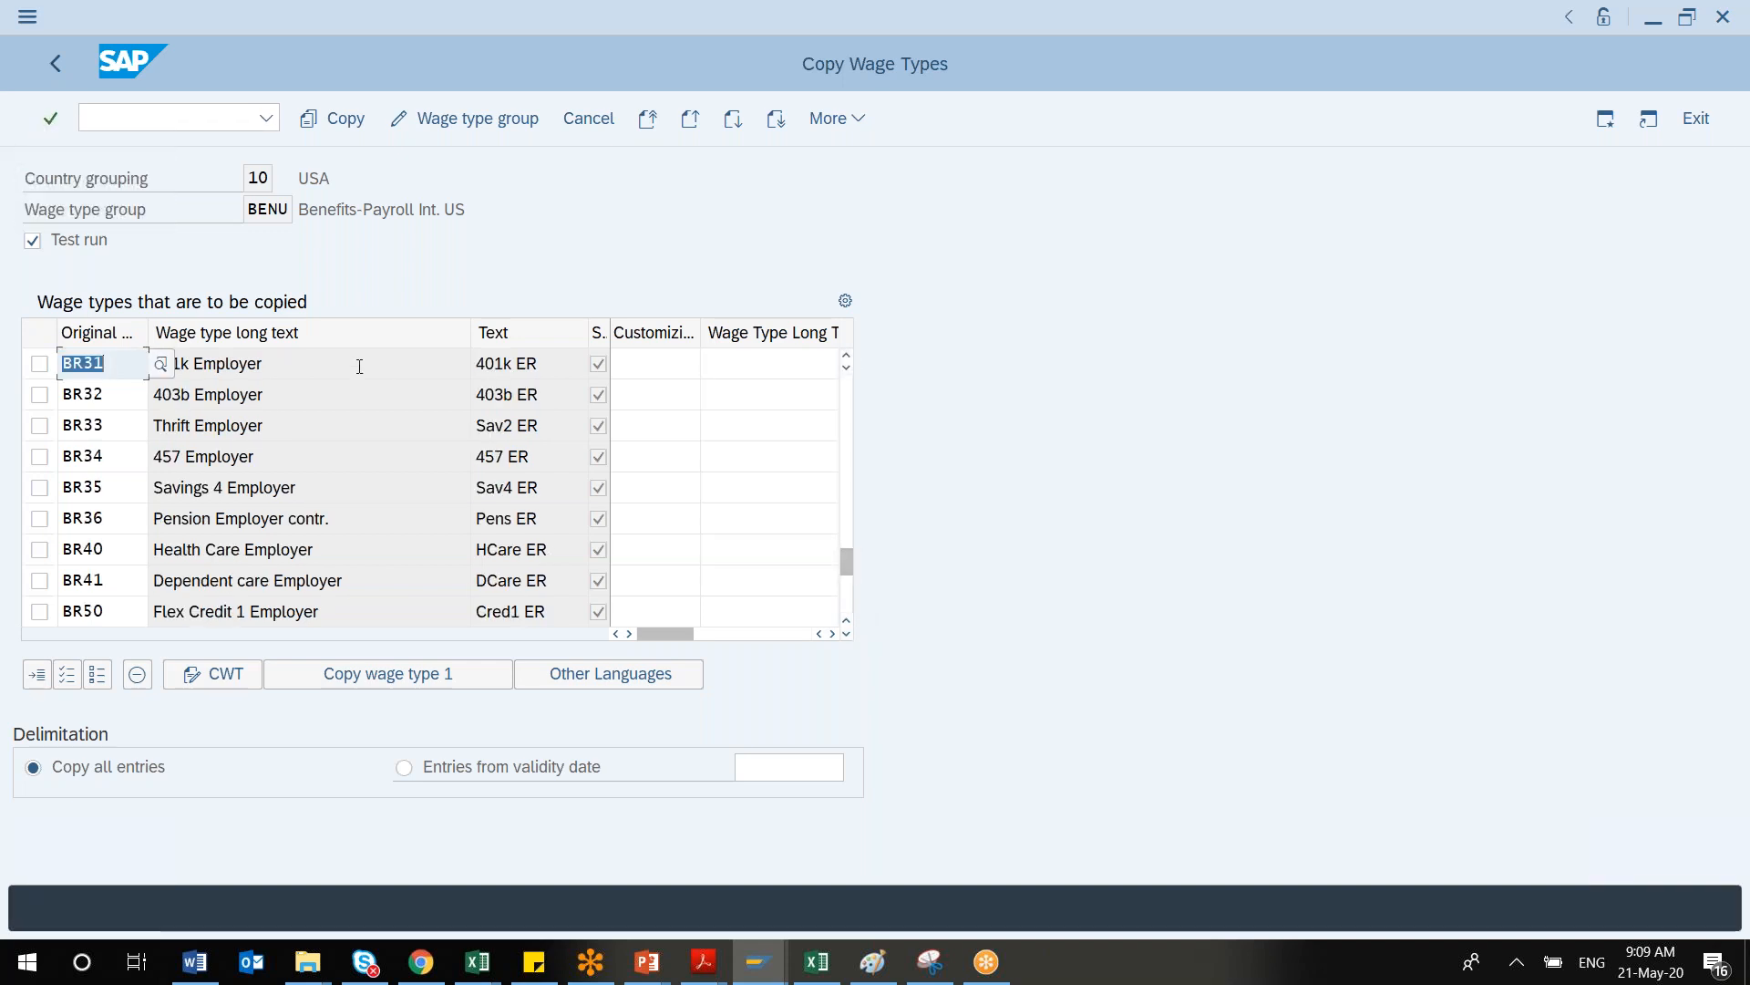
left_click(55, 64)
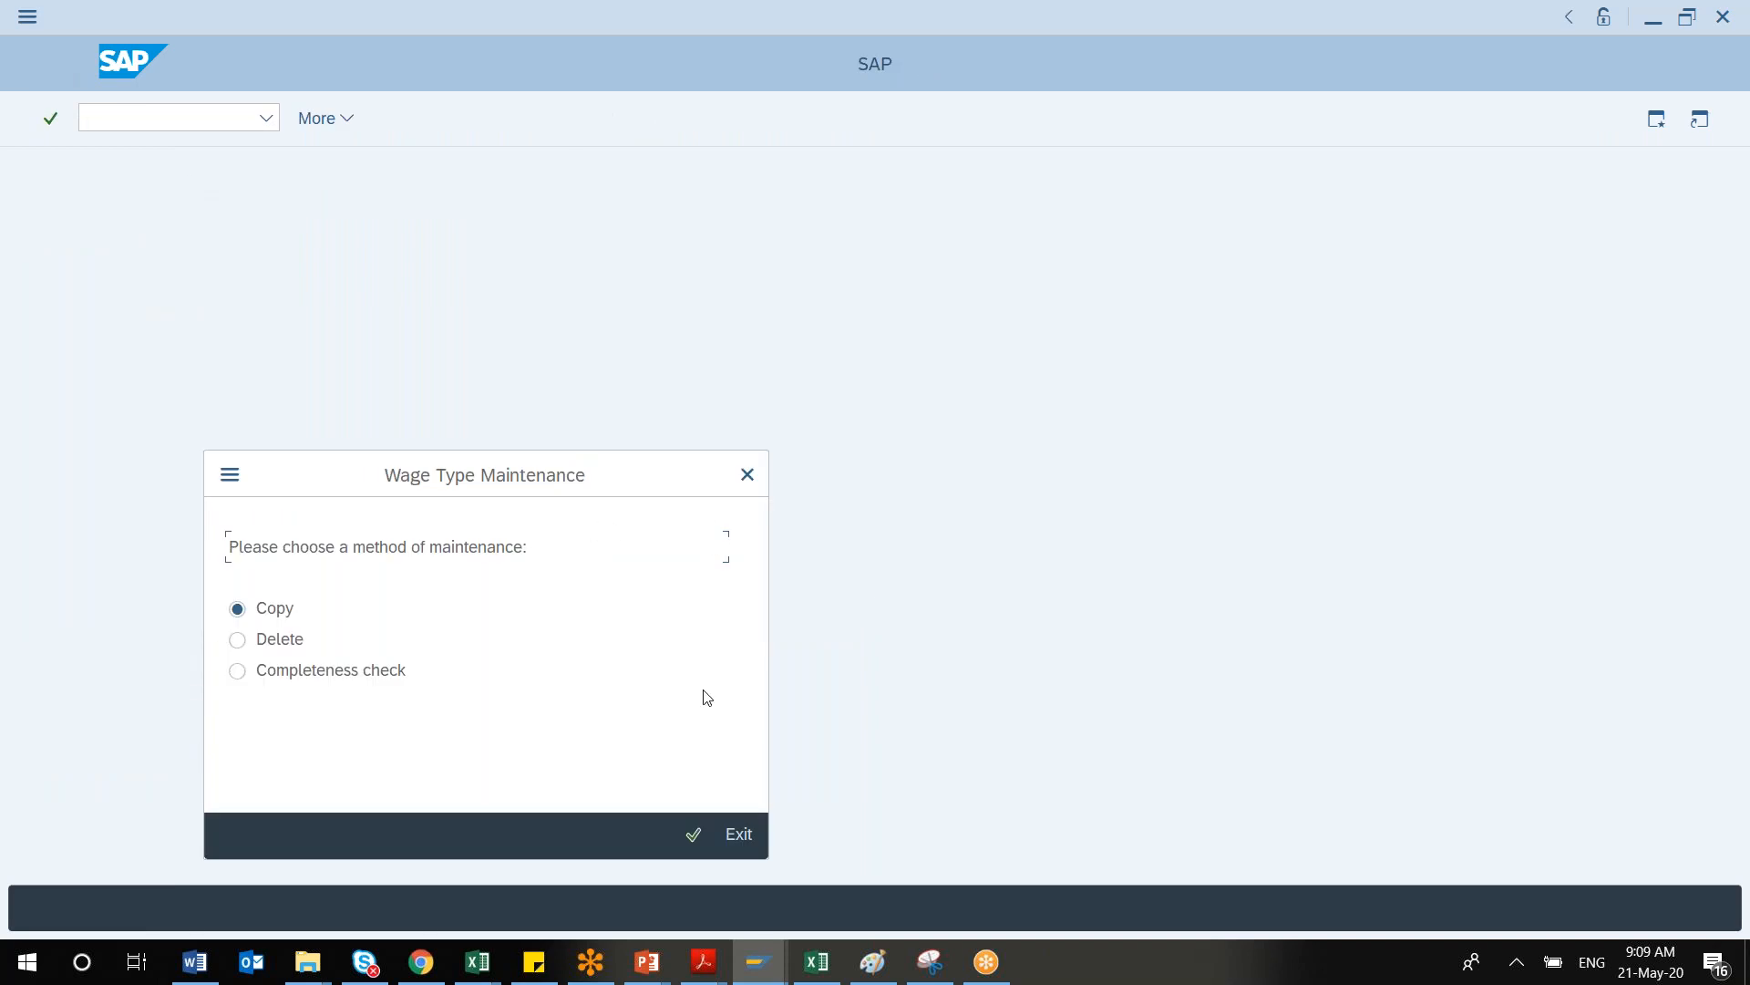
left_click(740, 836)
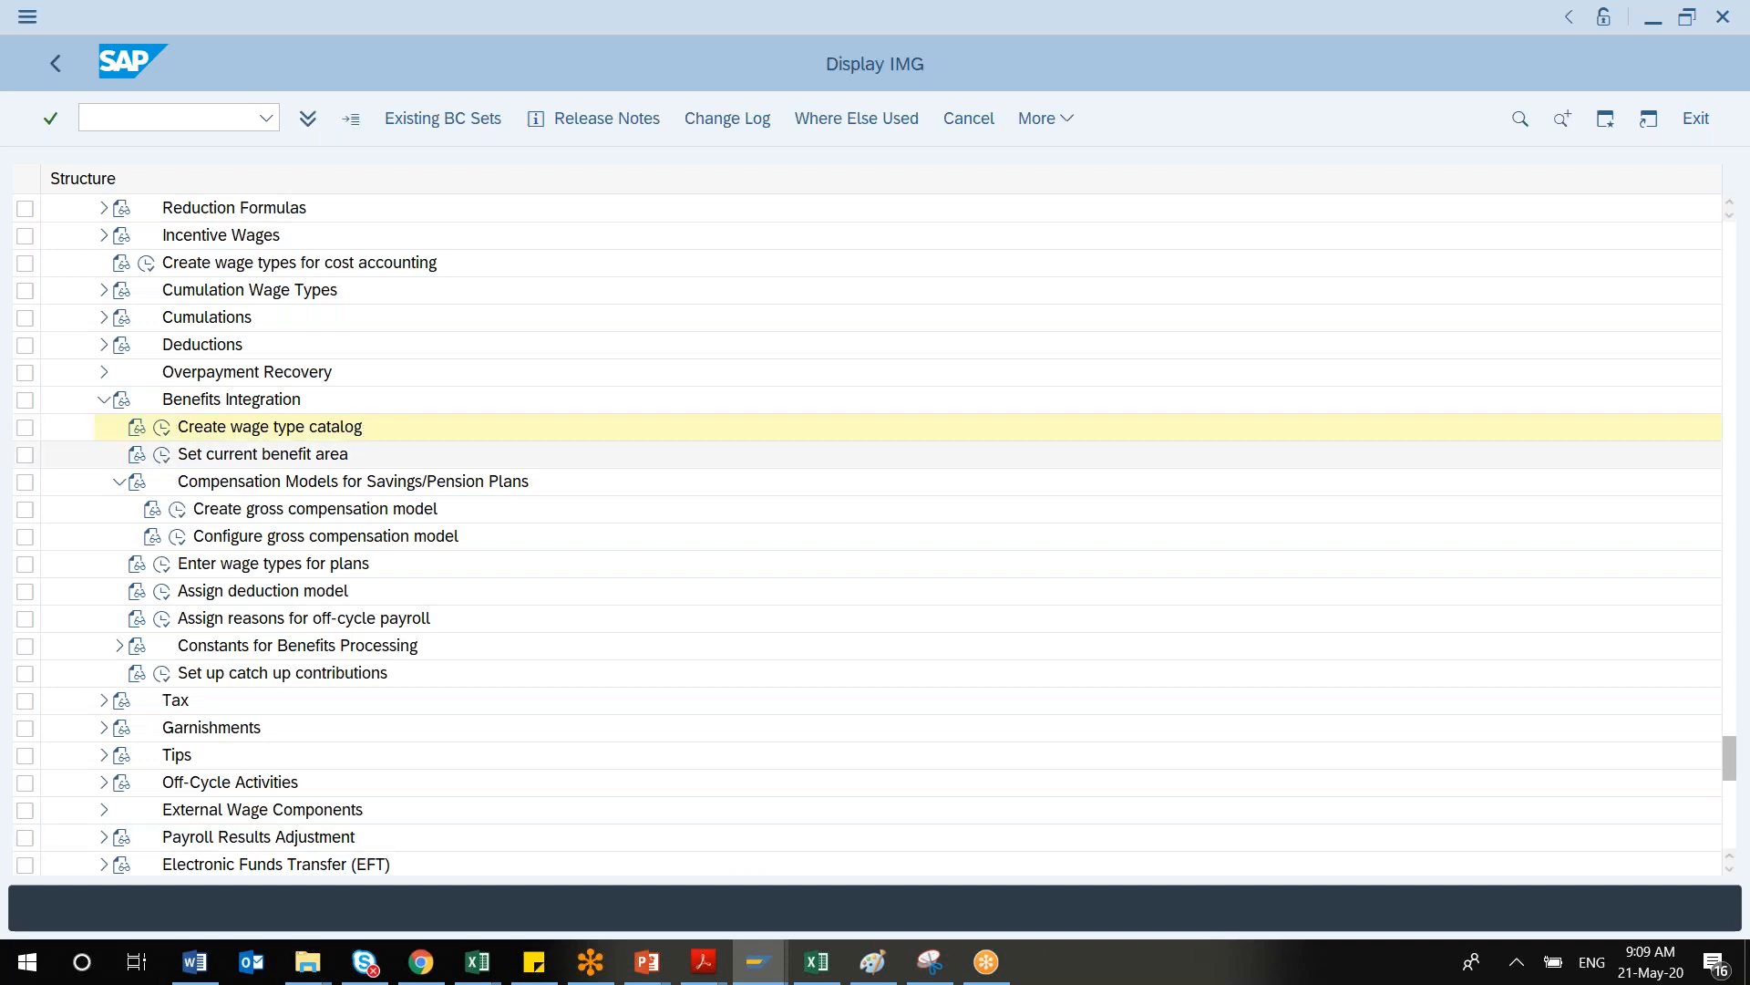
Set the current benefit area to 10 USA and open Create gross compensation model for that area
left_click(162, 454)
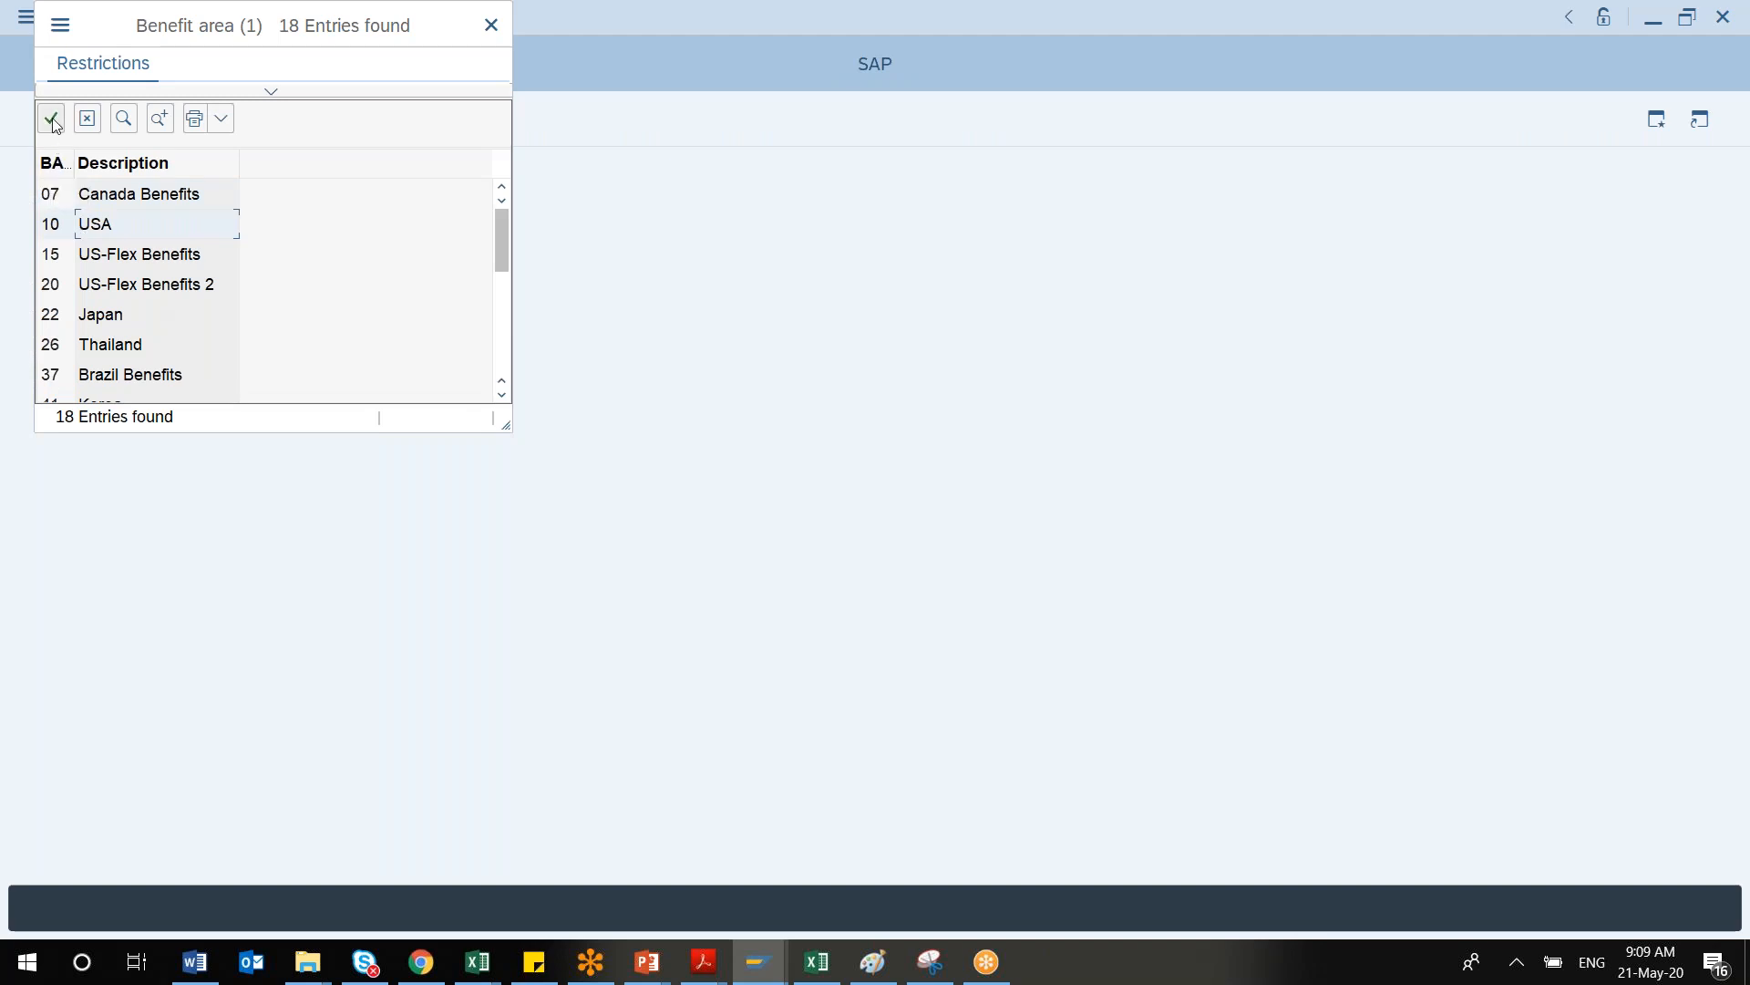
left_click(51, 117)
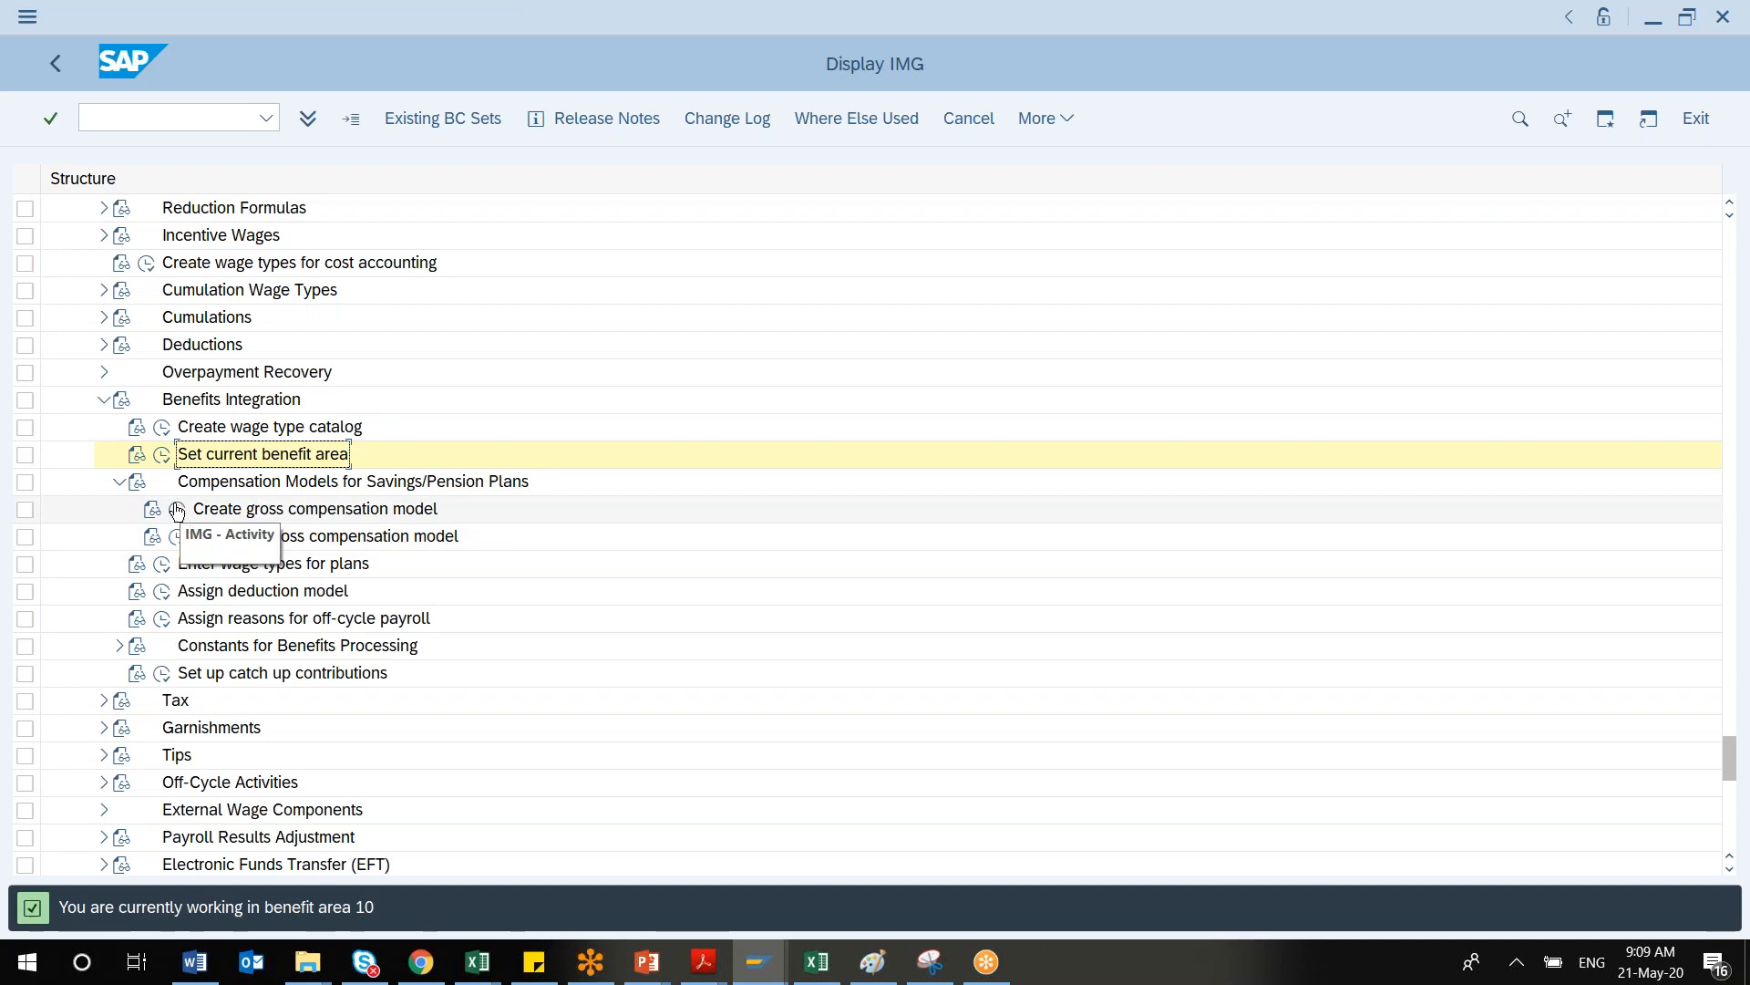
left_click(176, 509)
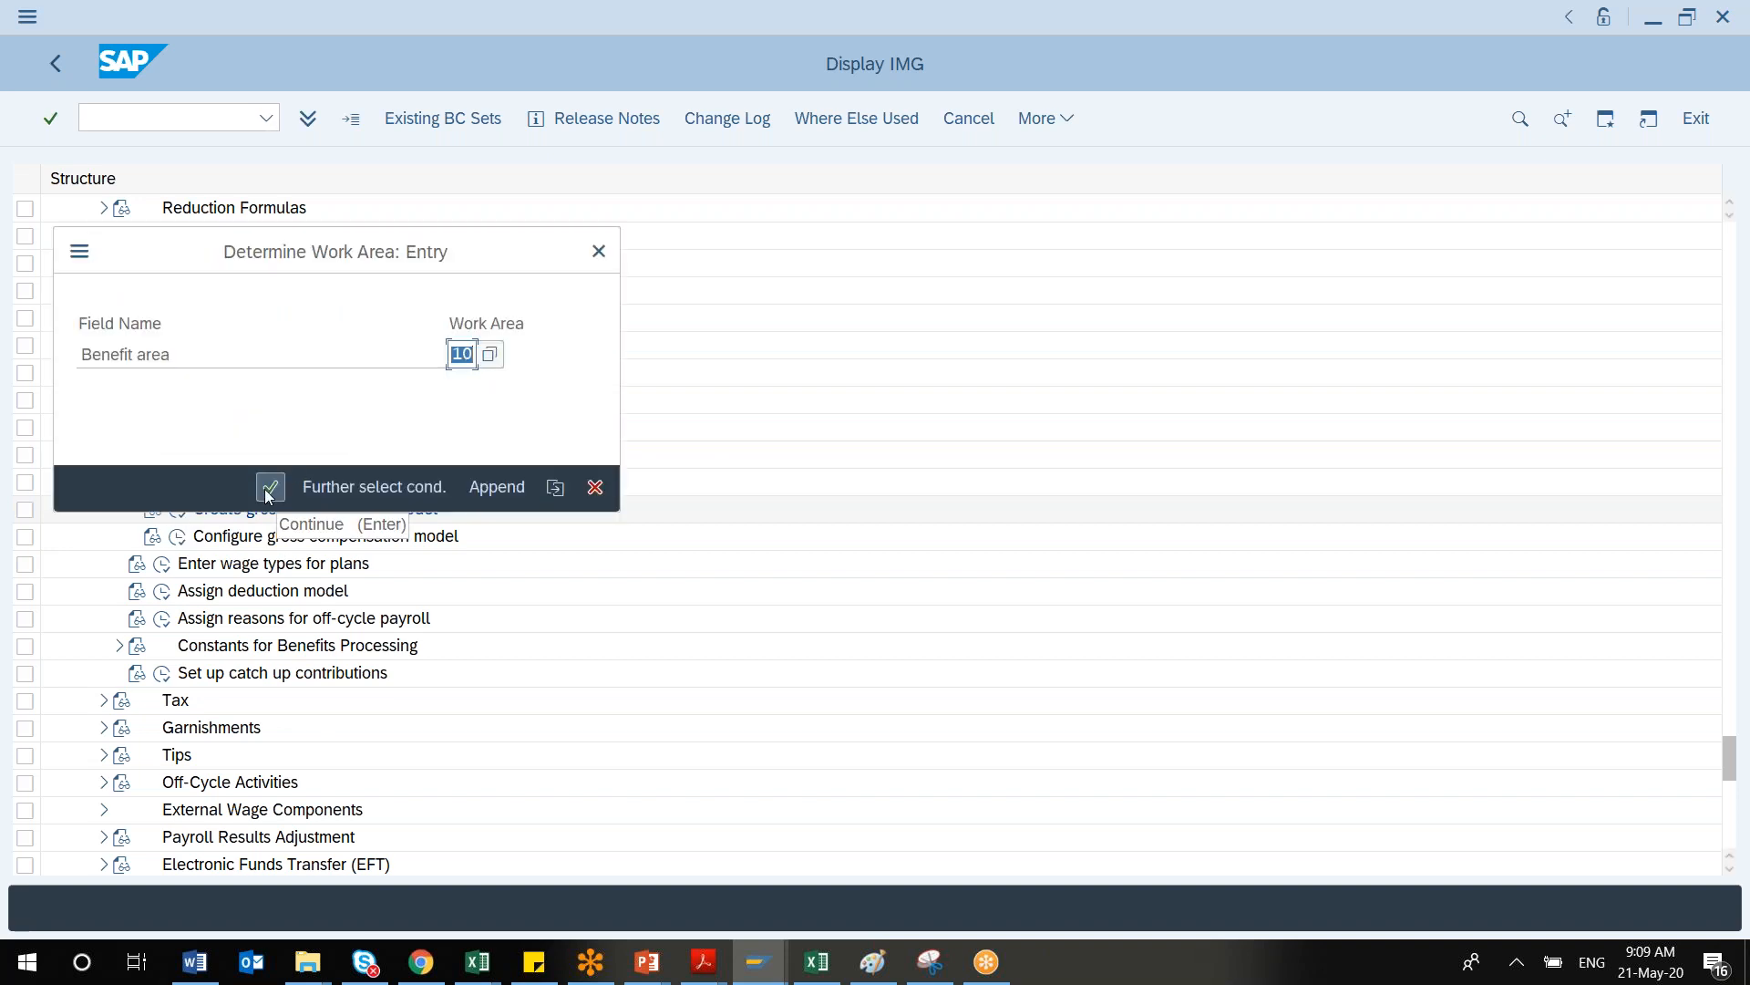
left_click(270, 488)
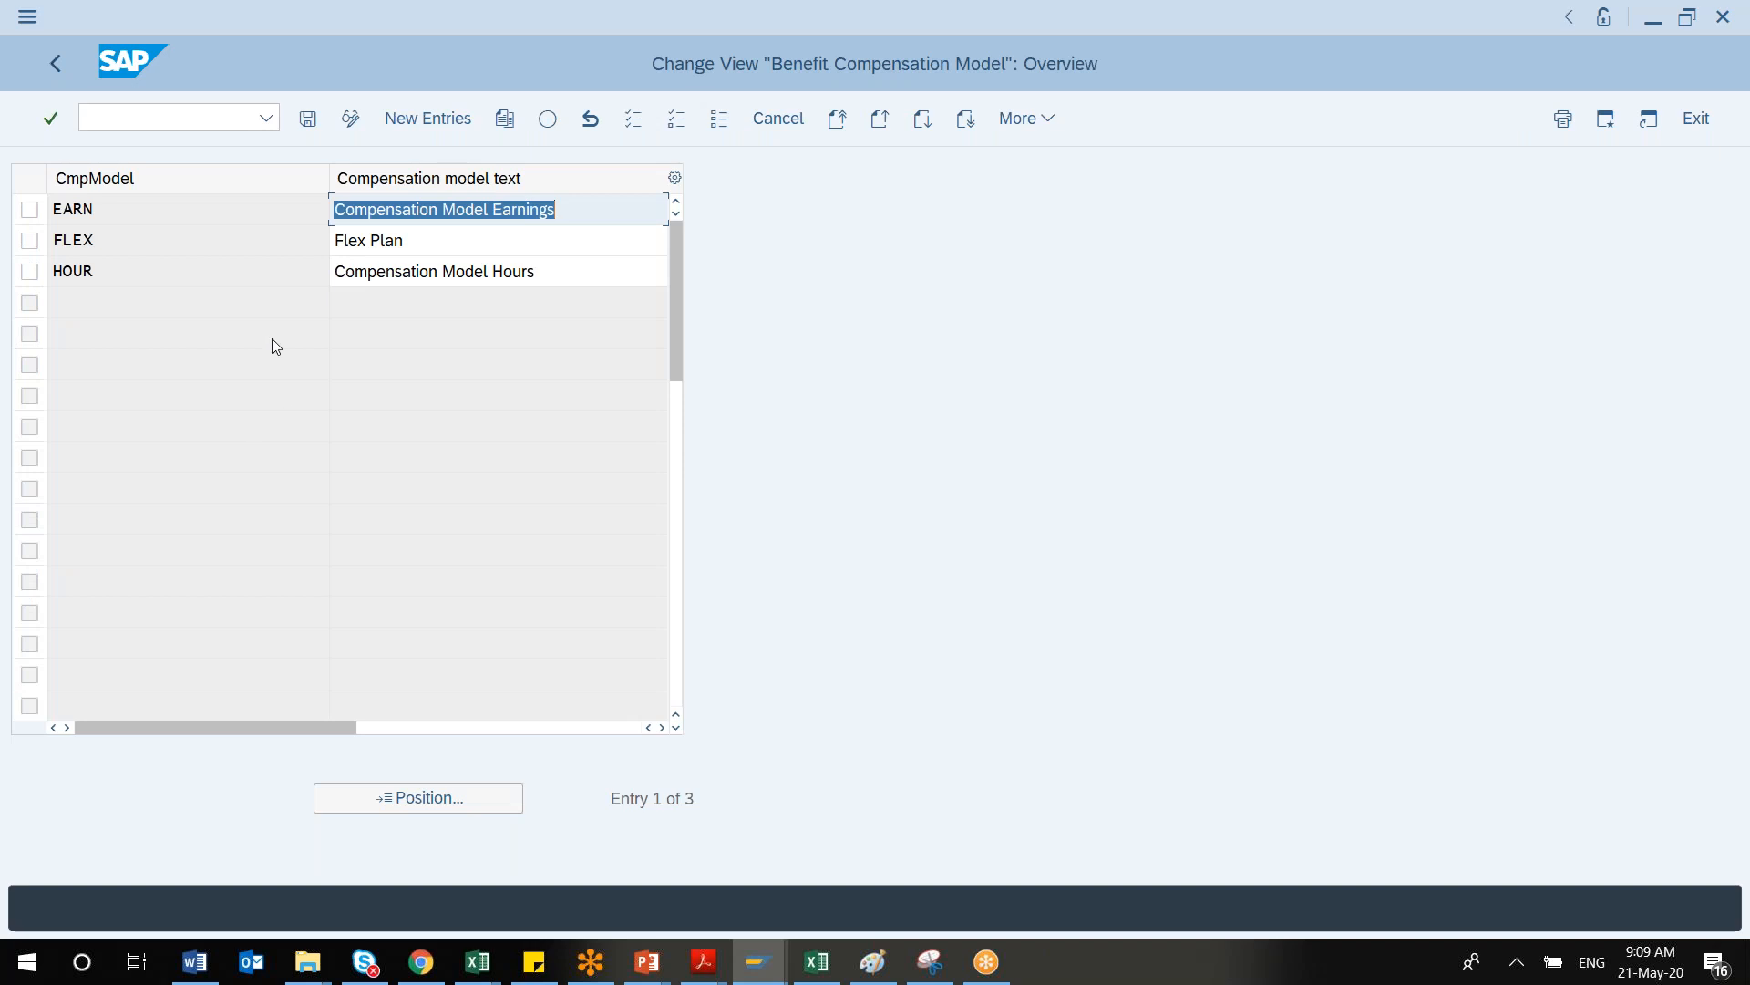
Add a new compensation model TREW with the text "Total Rewards Model" to the benefit compensation models
left_click(550, 276)
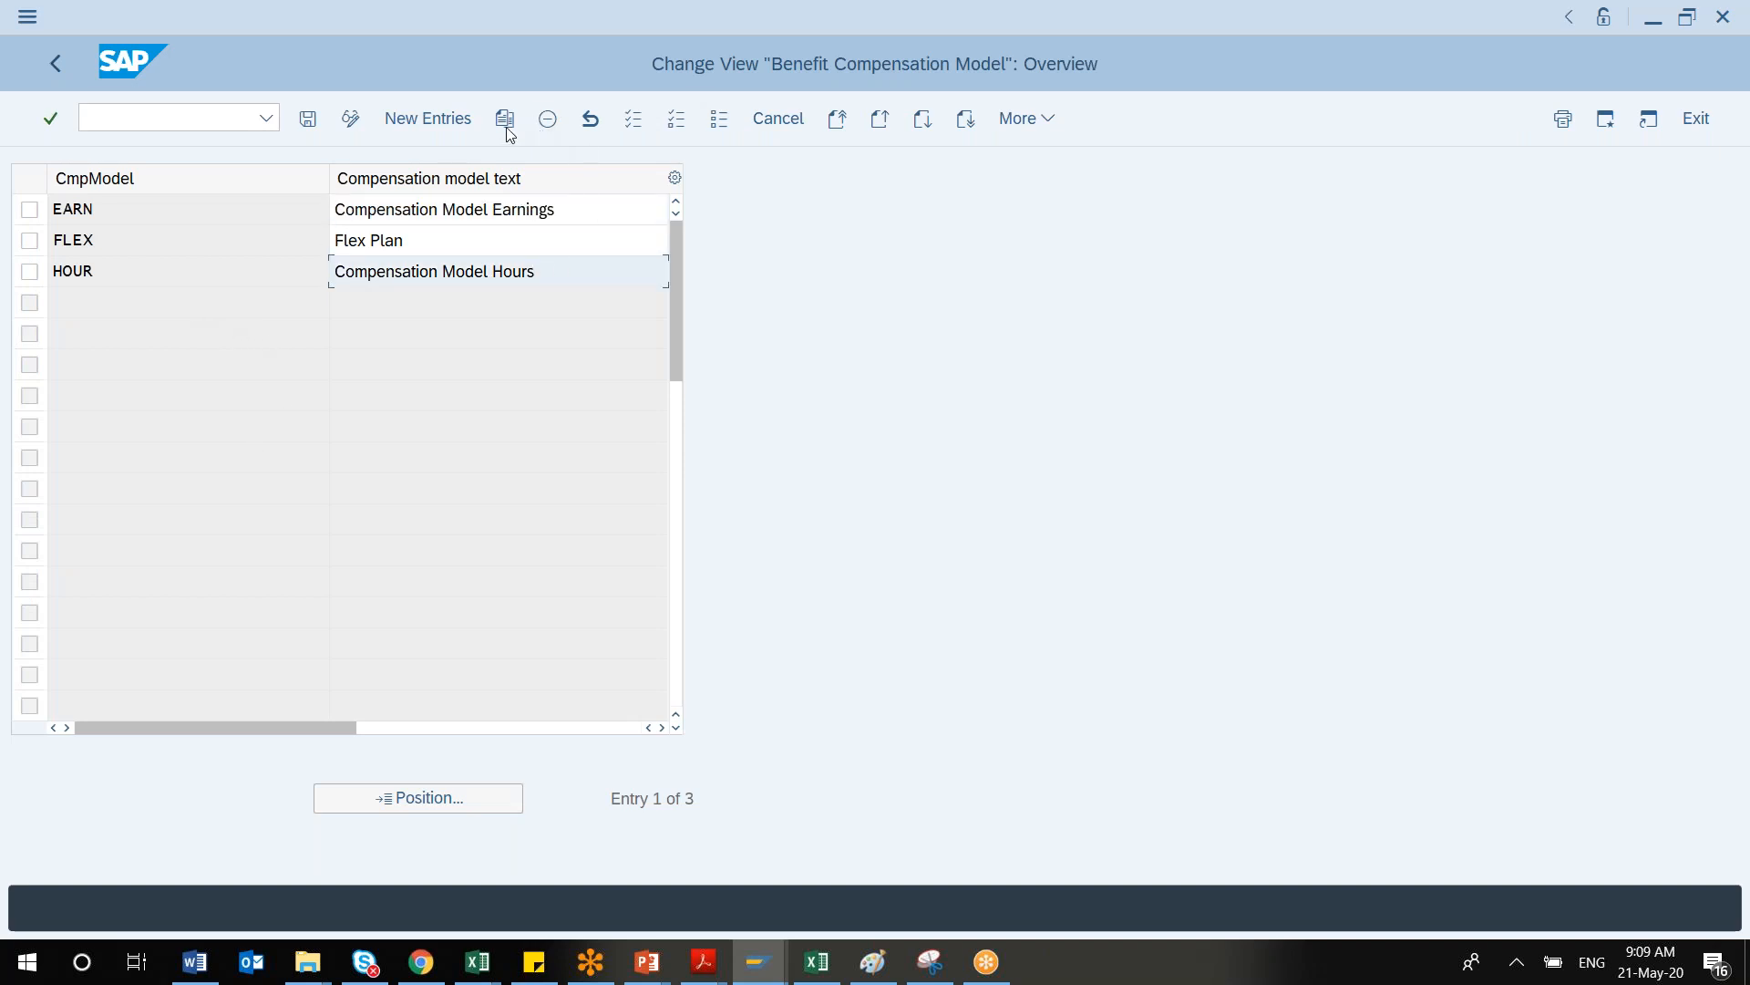
left_click(430, 116)
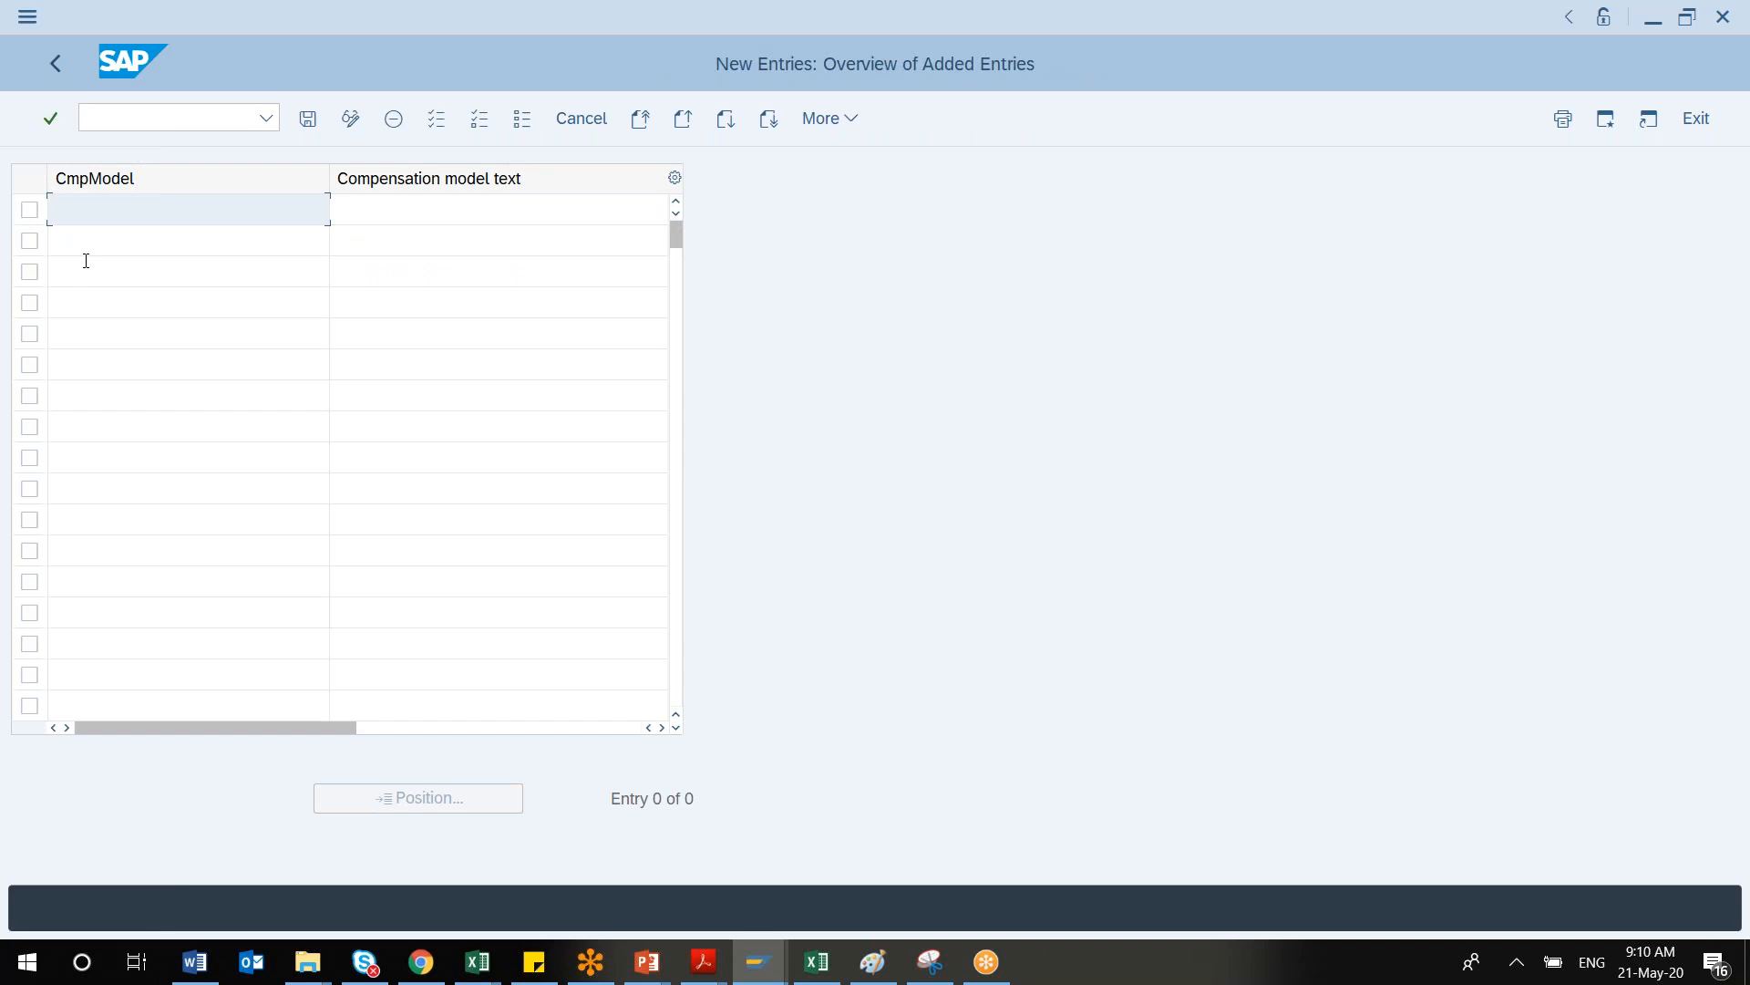
type("FLEX")
key("BackSpace")
key("BackSpace")
key("BackSpace")
key("BackSpace")
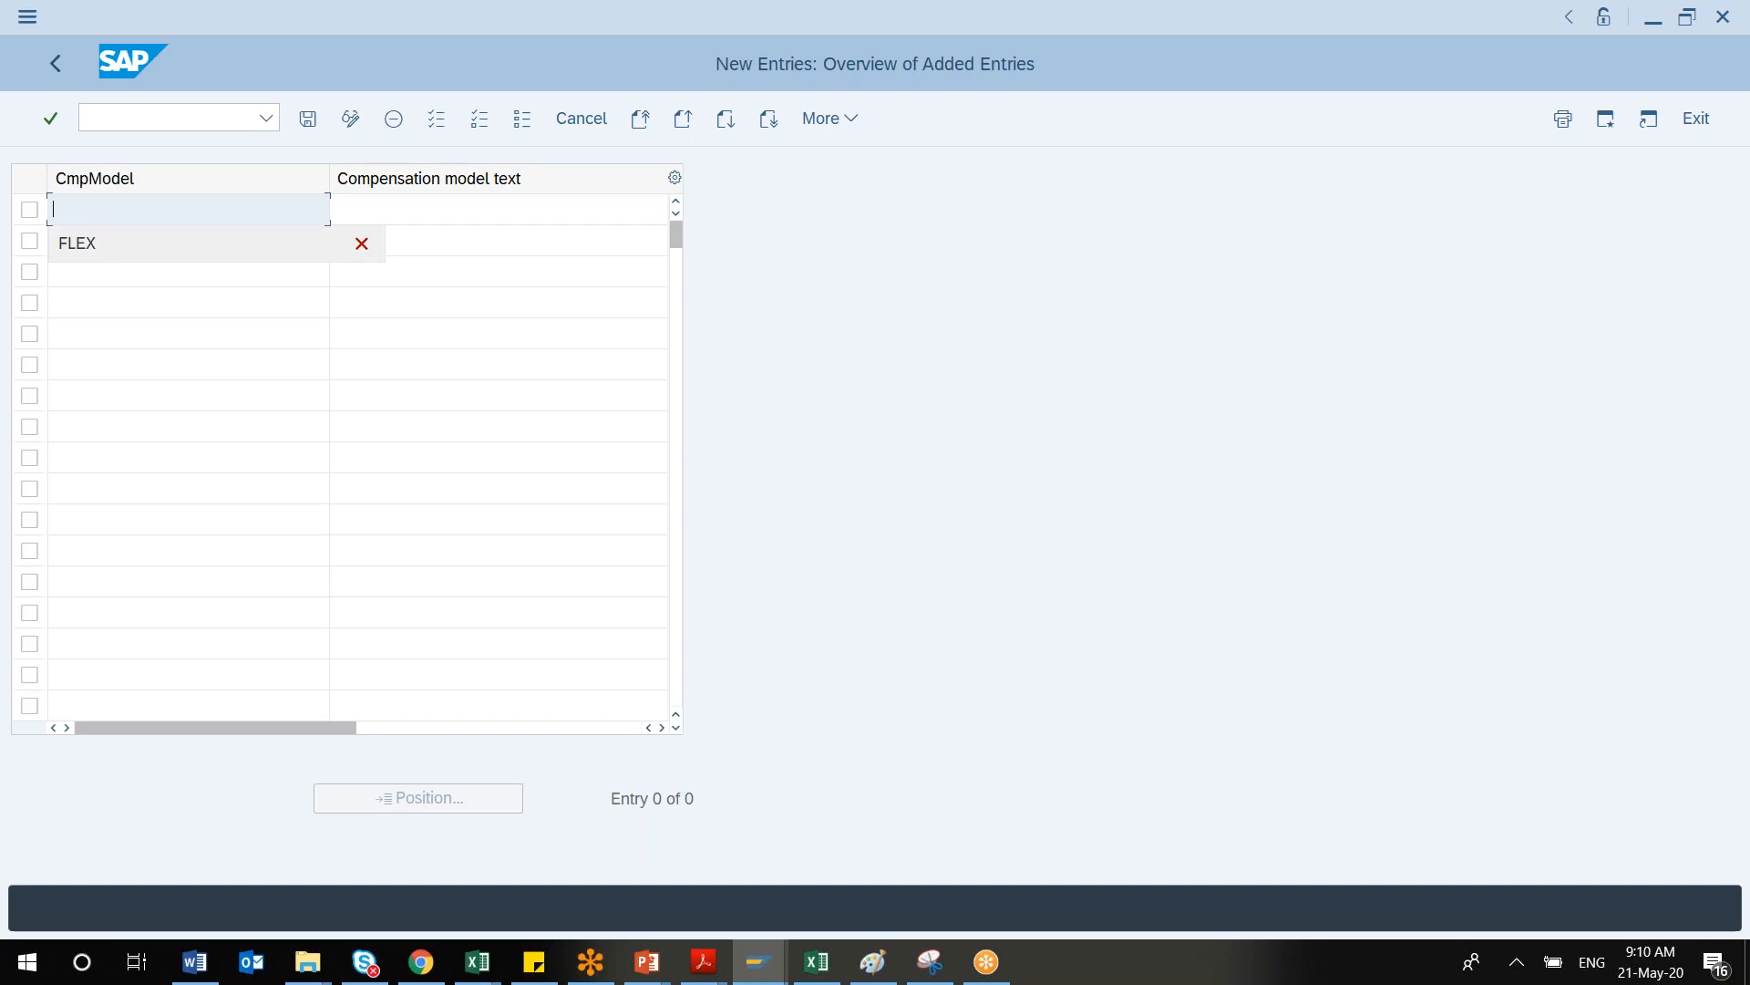
type("TREW")
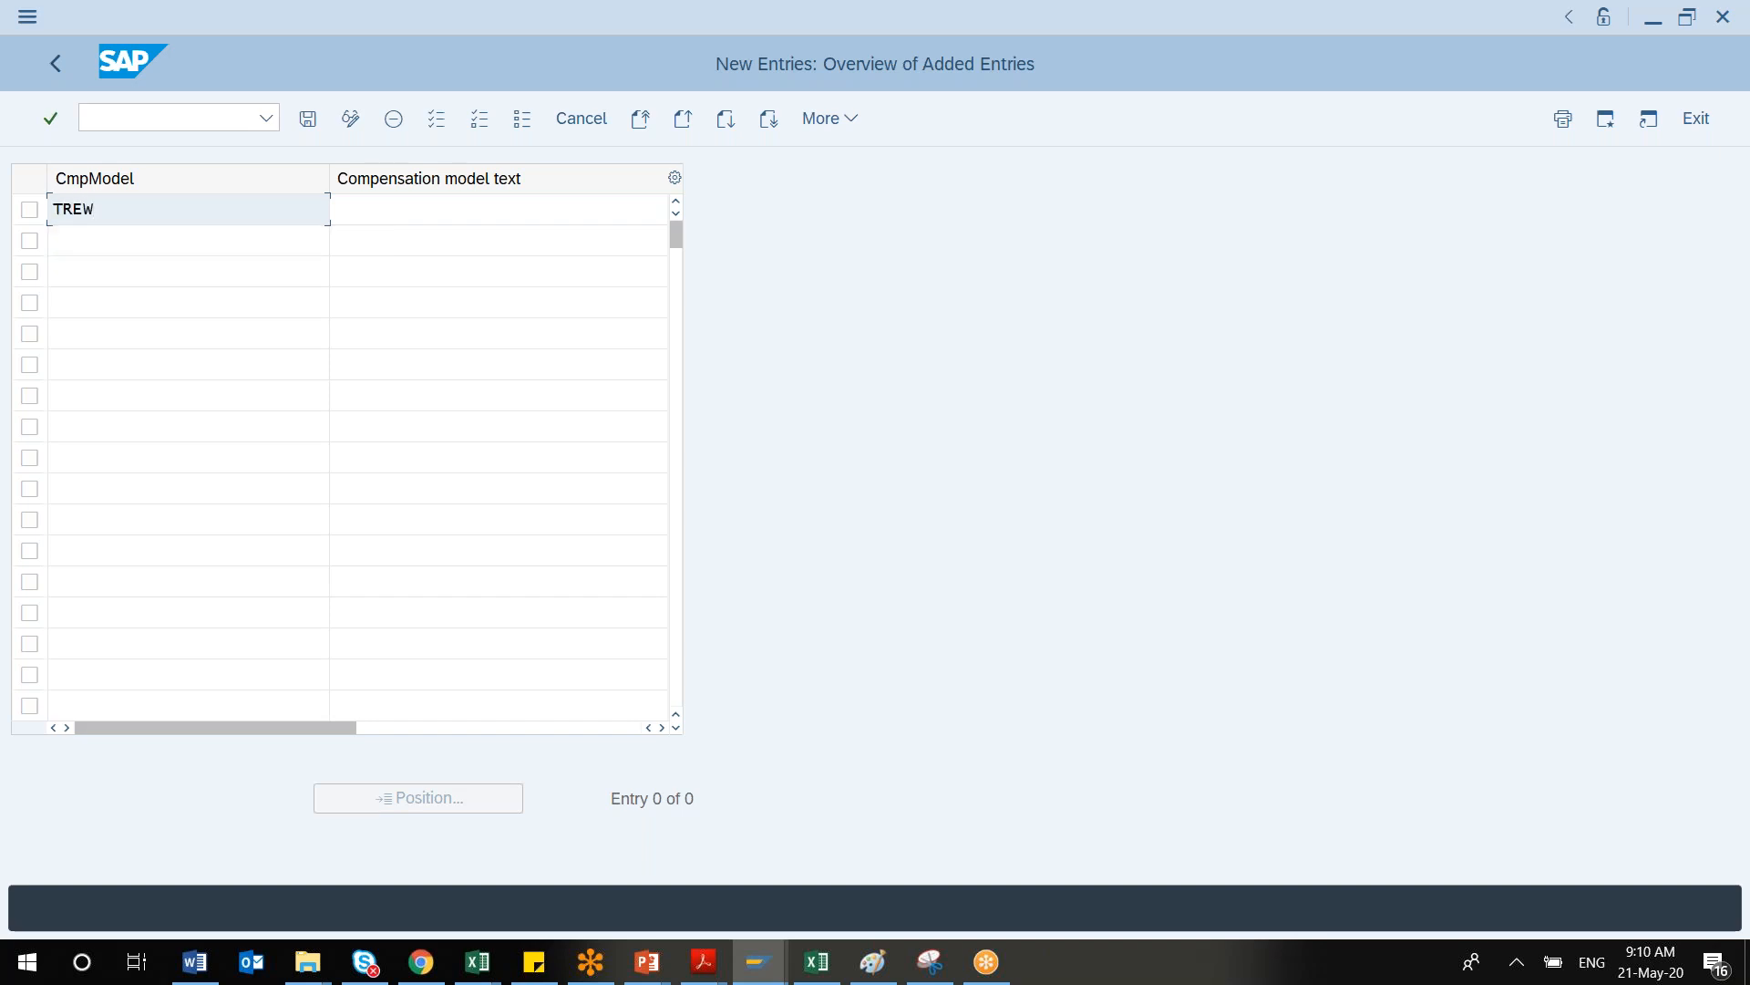
key("Tab")
type("Total Rewards ")
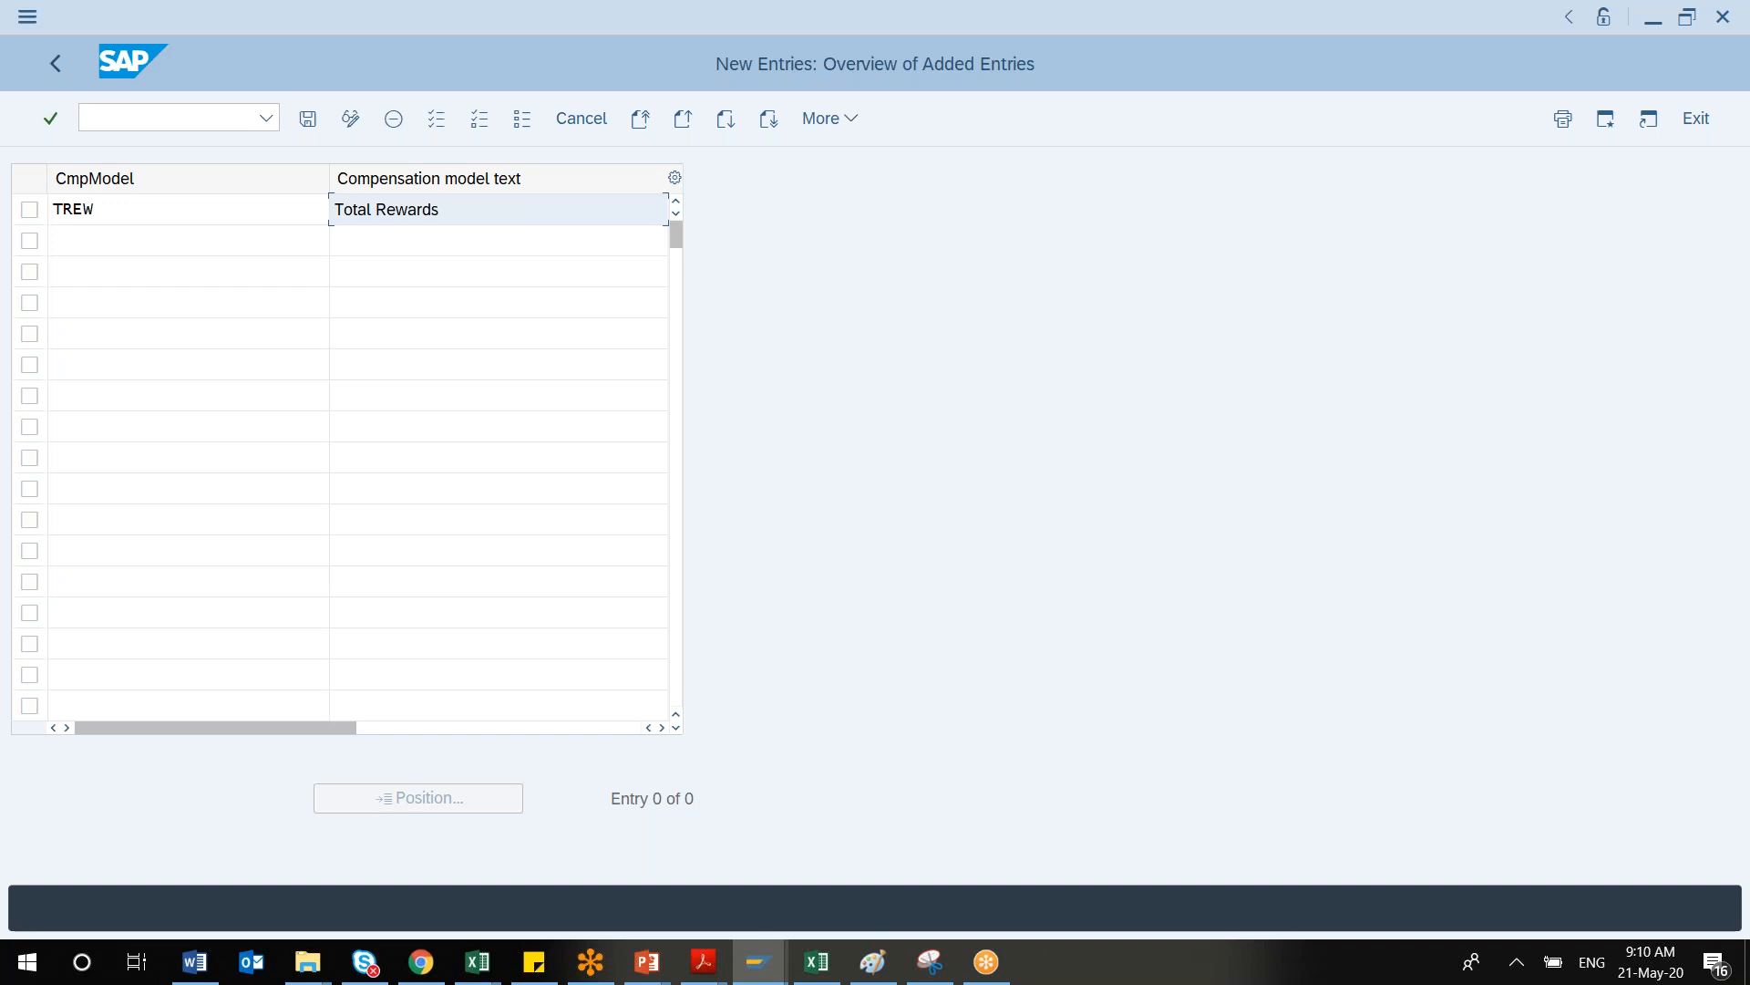
type("Model")
key("Return")
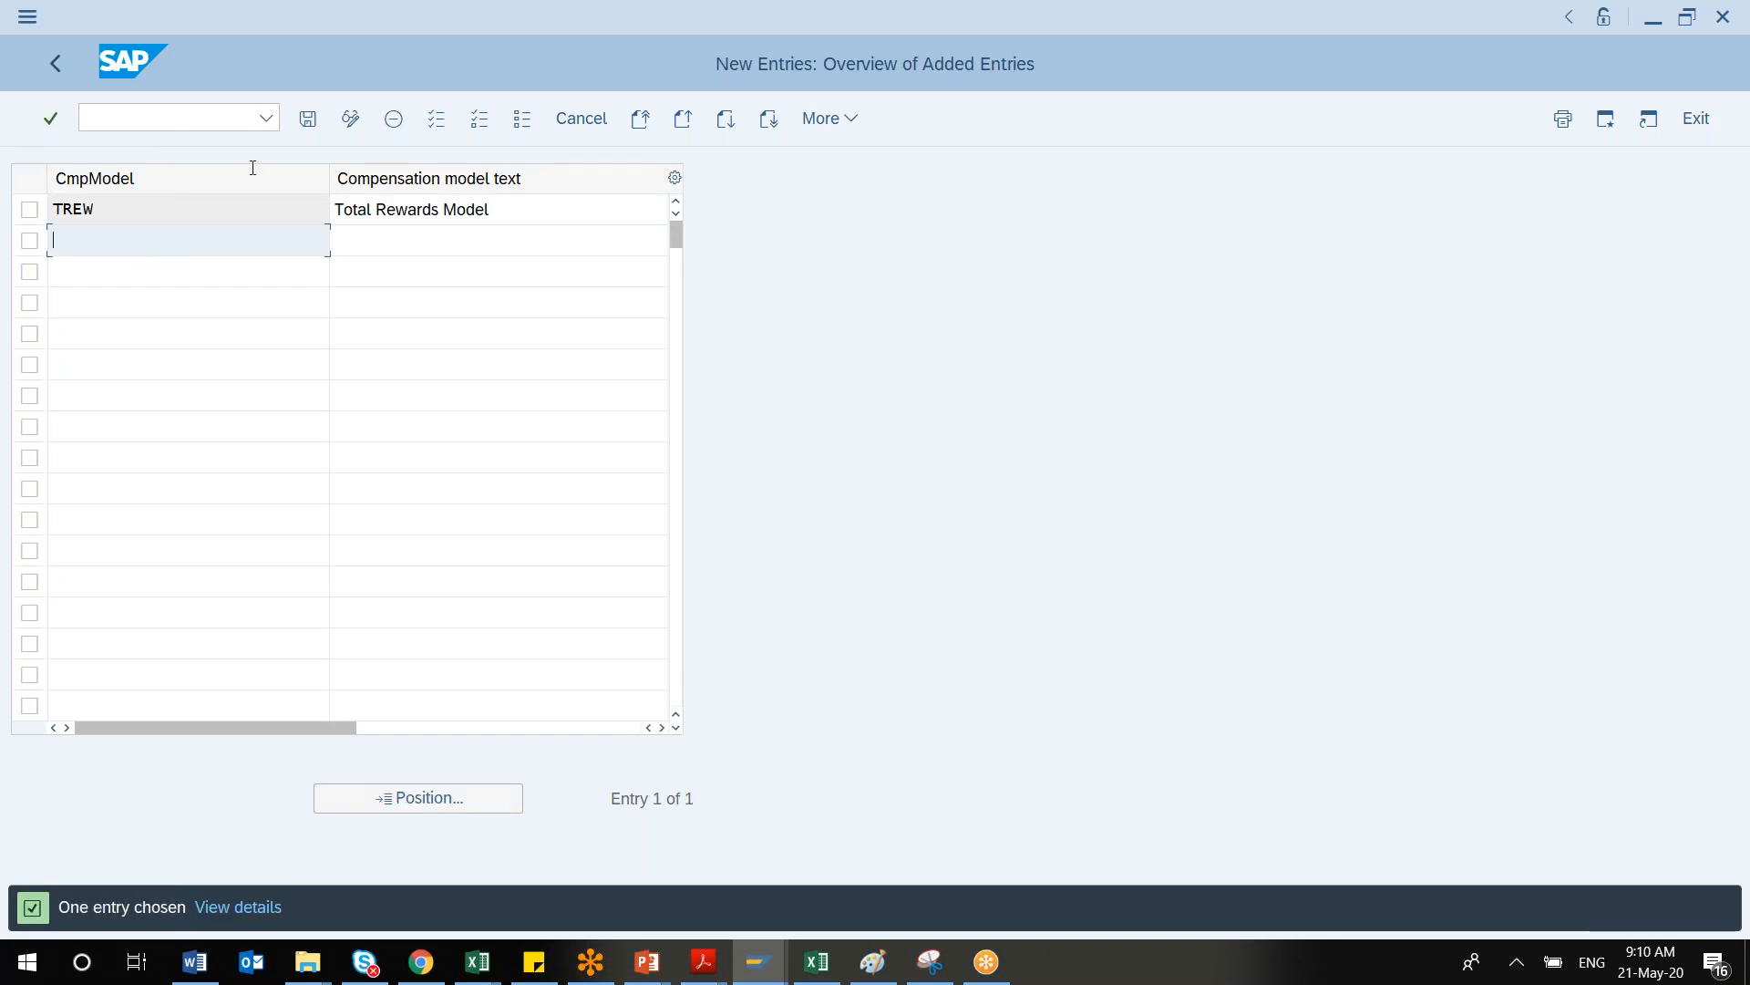
Save the new compensation model under the proposed PYUS: BSI Connection customizing request and return to the IMG
left_click(309, 119)
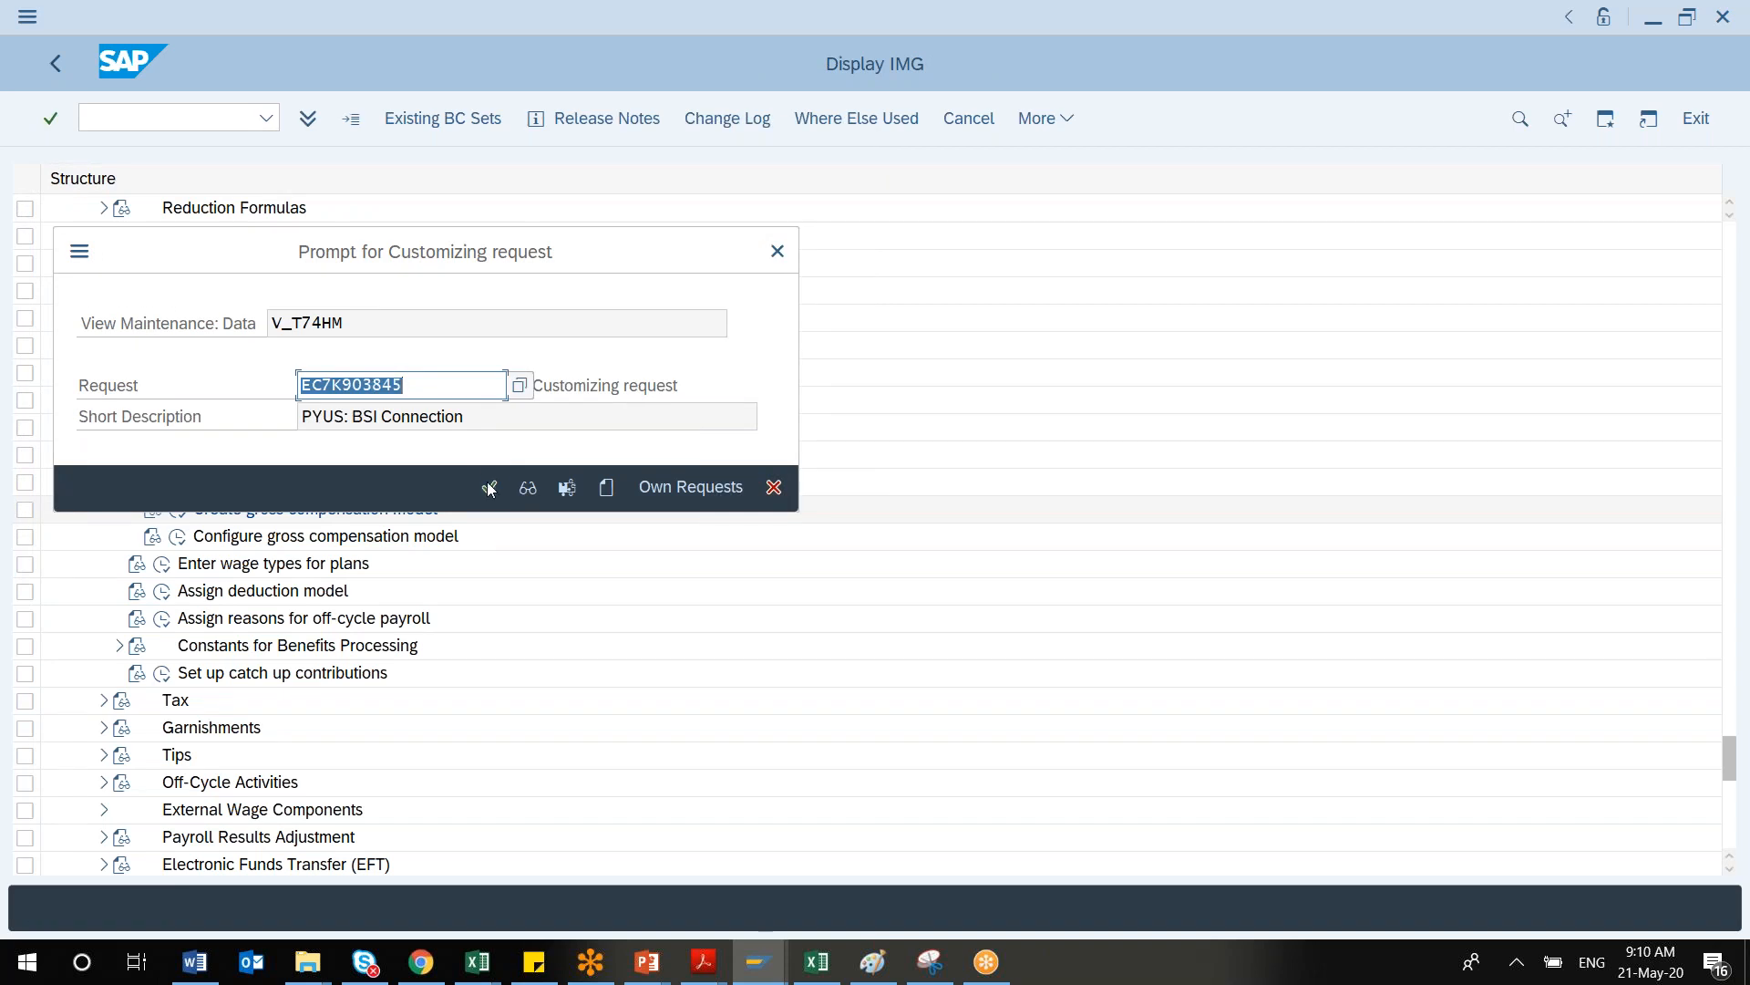
left_click(489, 490)
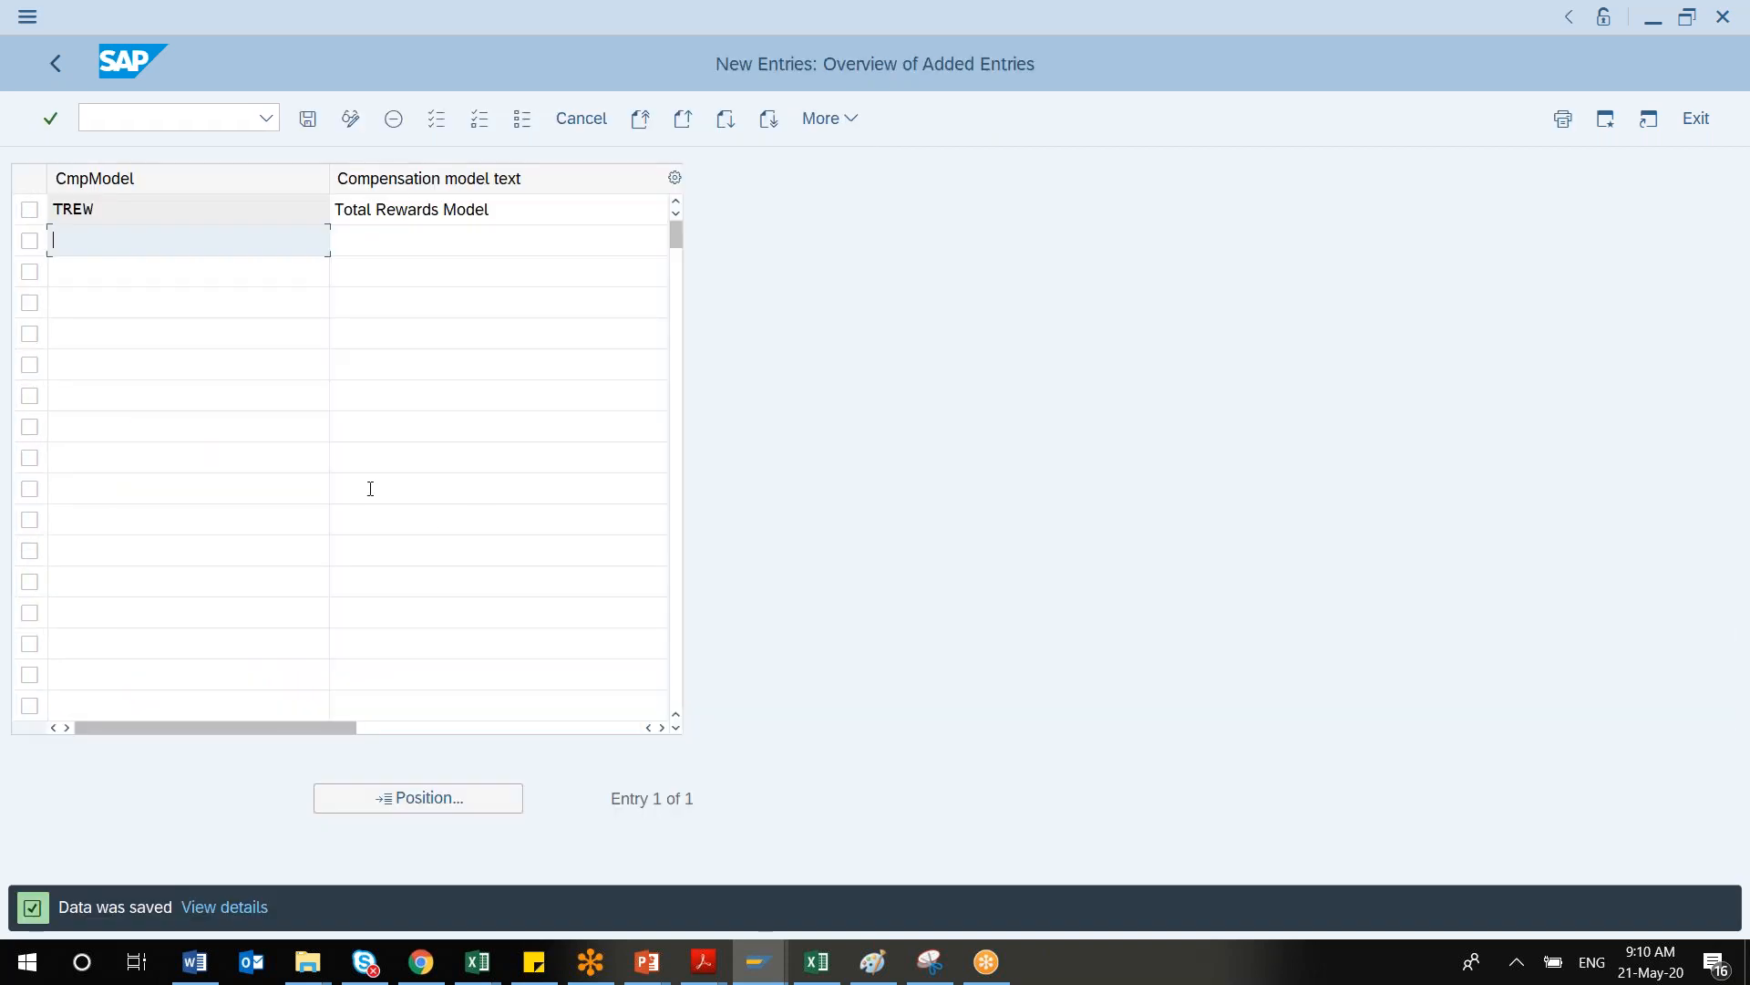
left_click(58, 69)
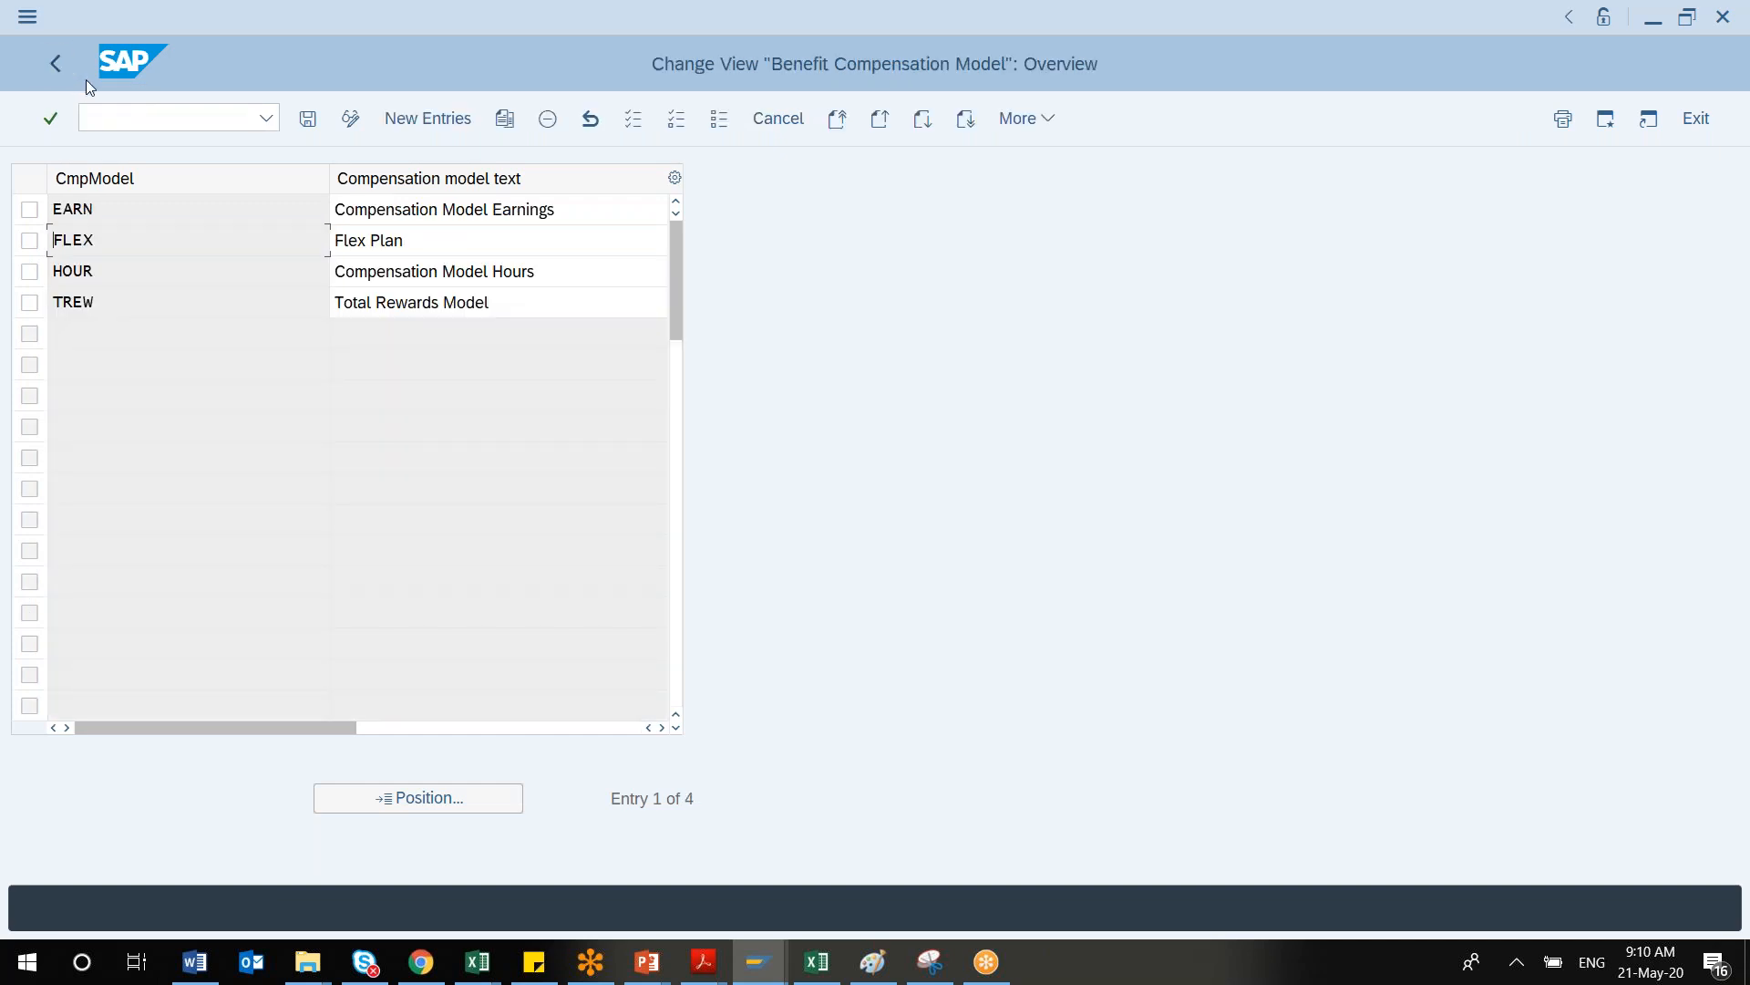
left_click(62, 68)
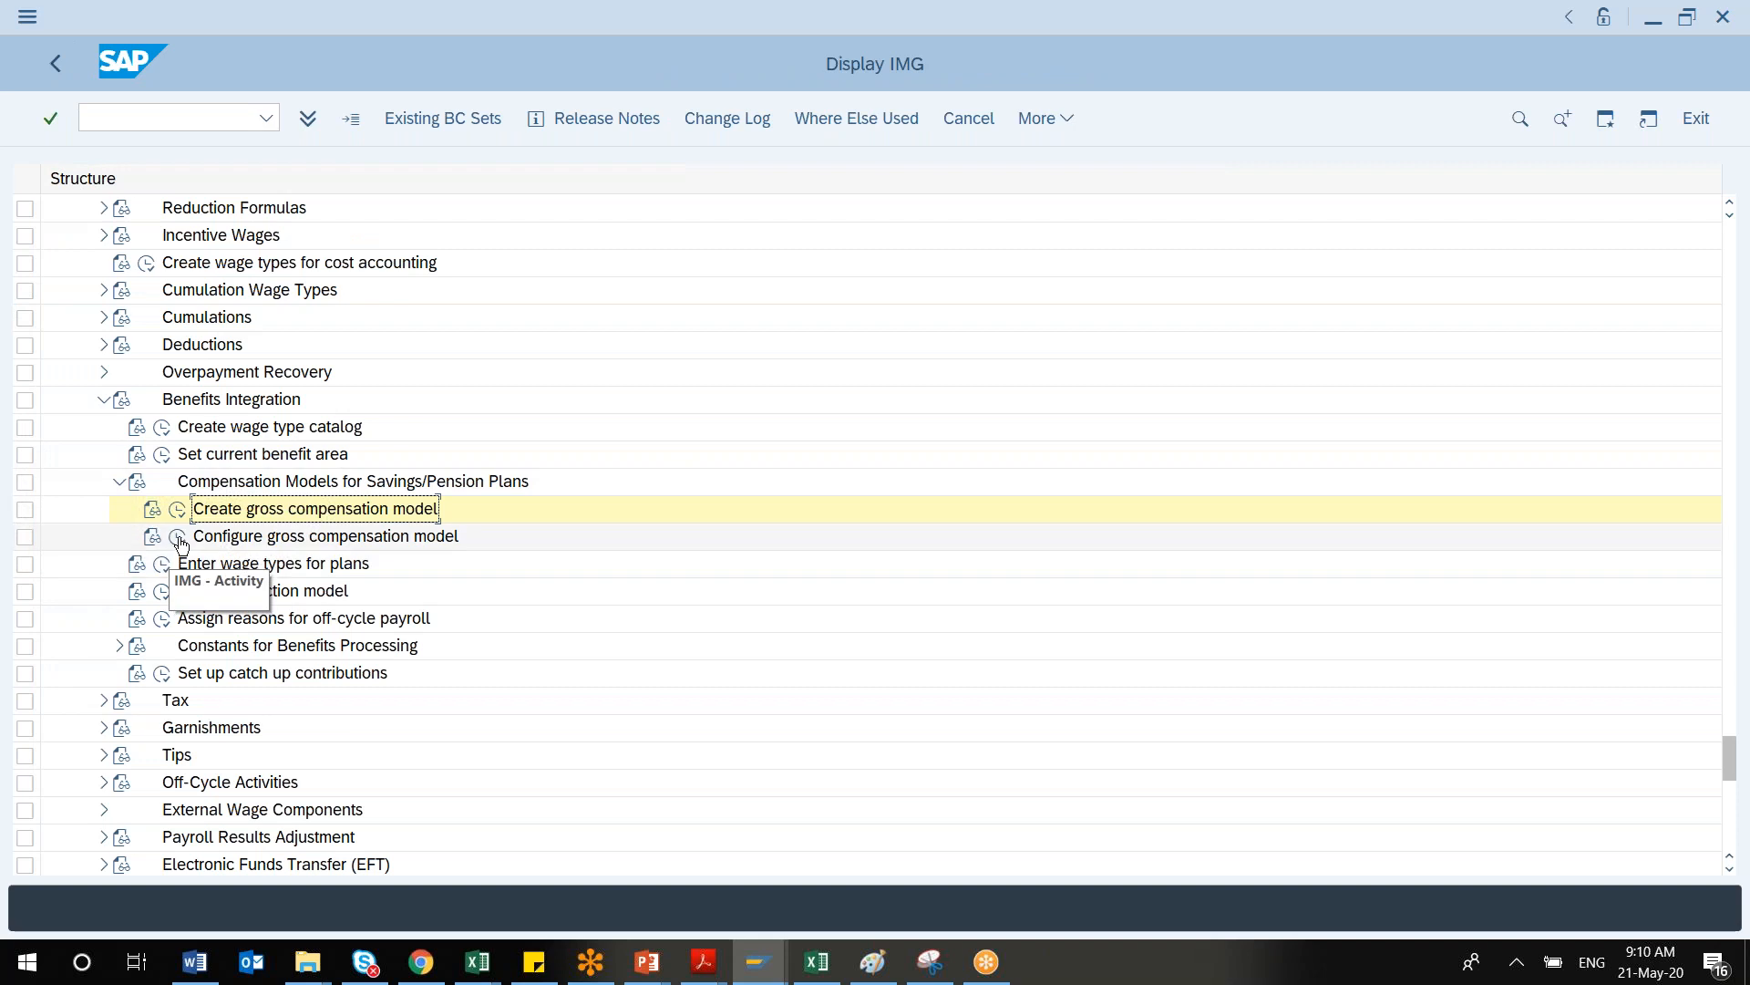
Open Configure gross compensation model with benefit area 10 and compensation model TREW as the work area
left_click(181, 543)
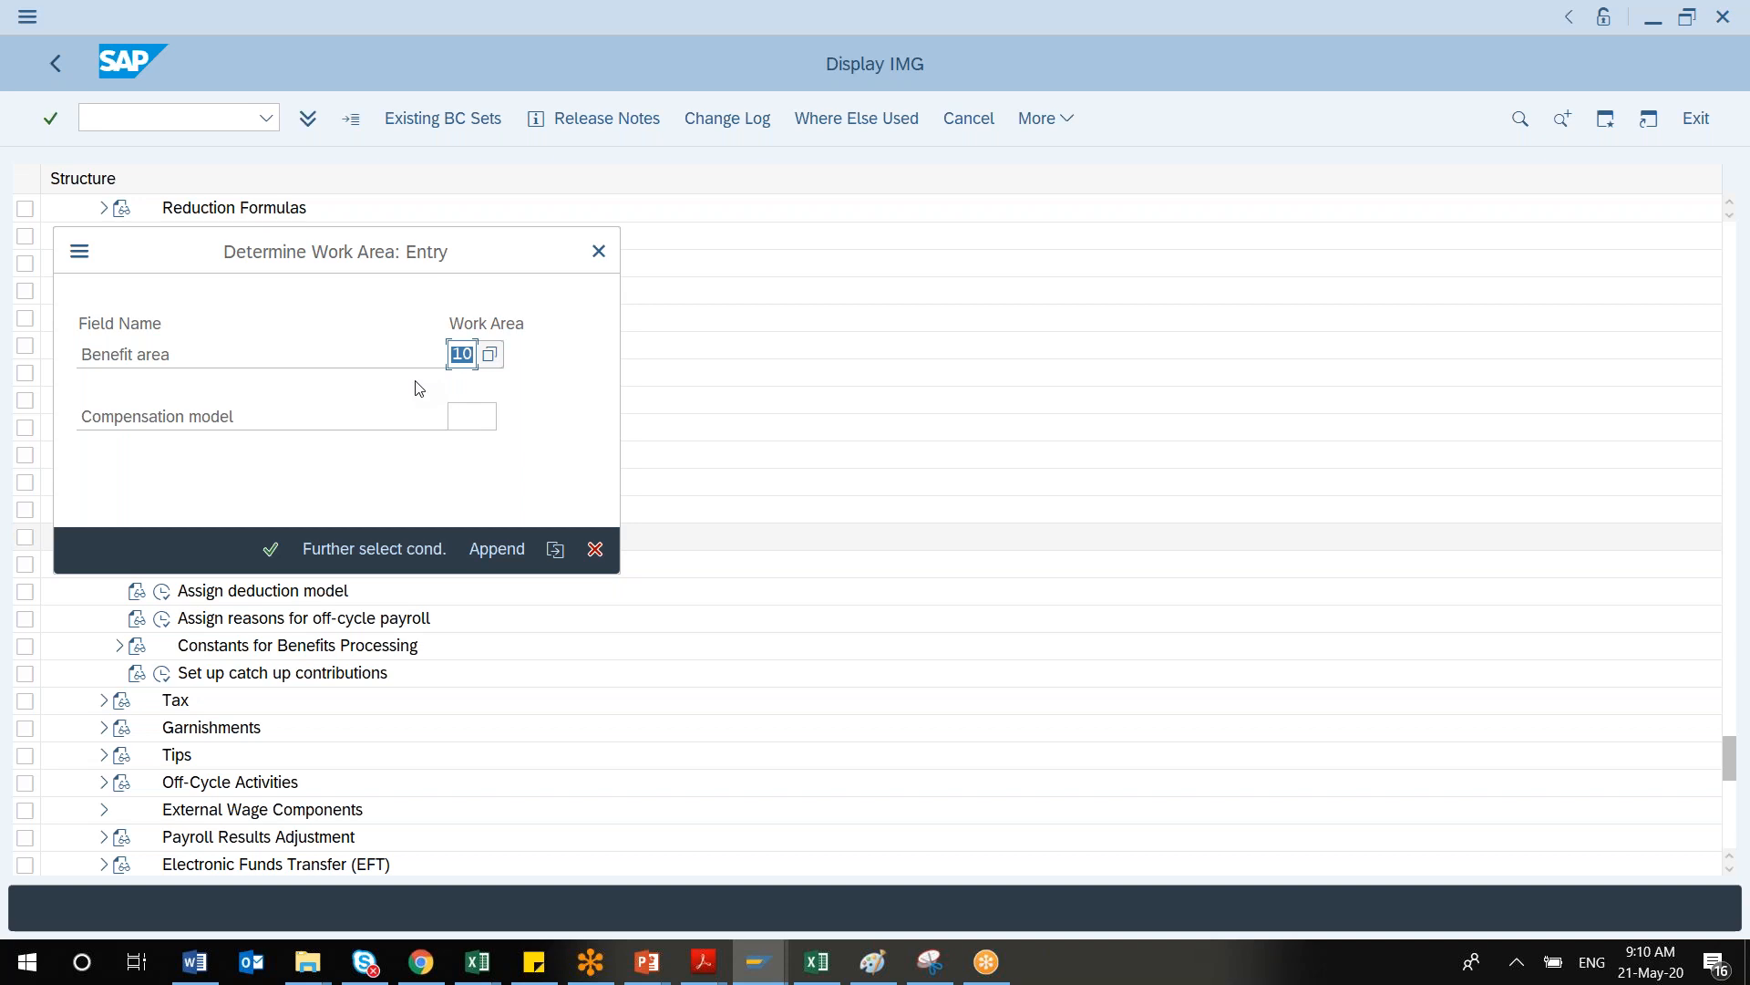
left_click(471, 412)
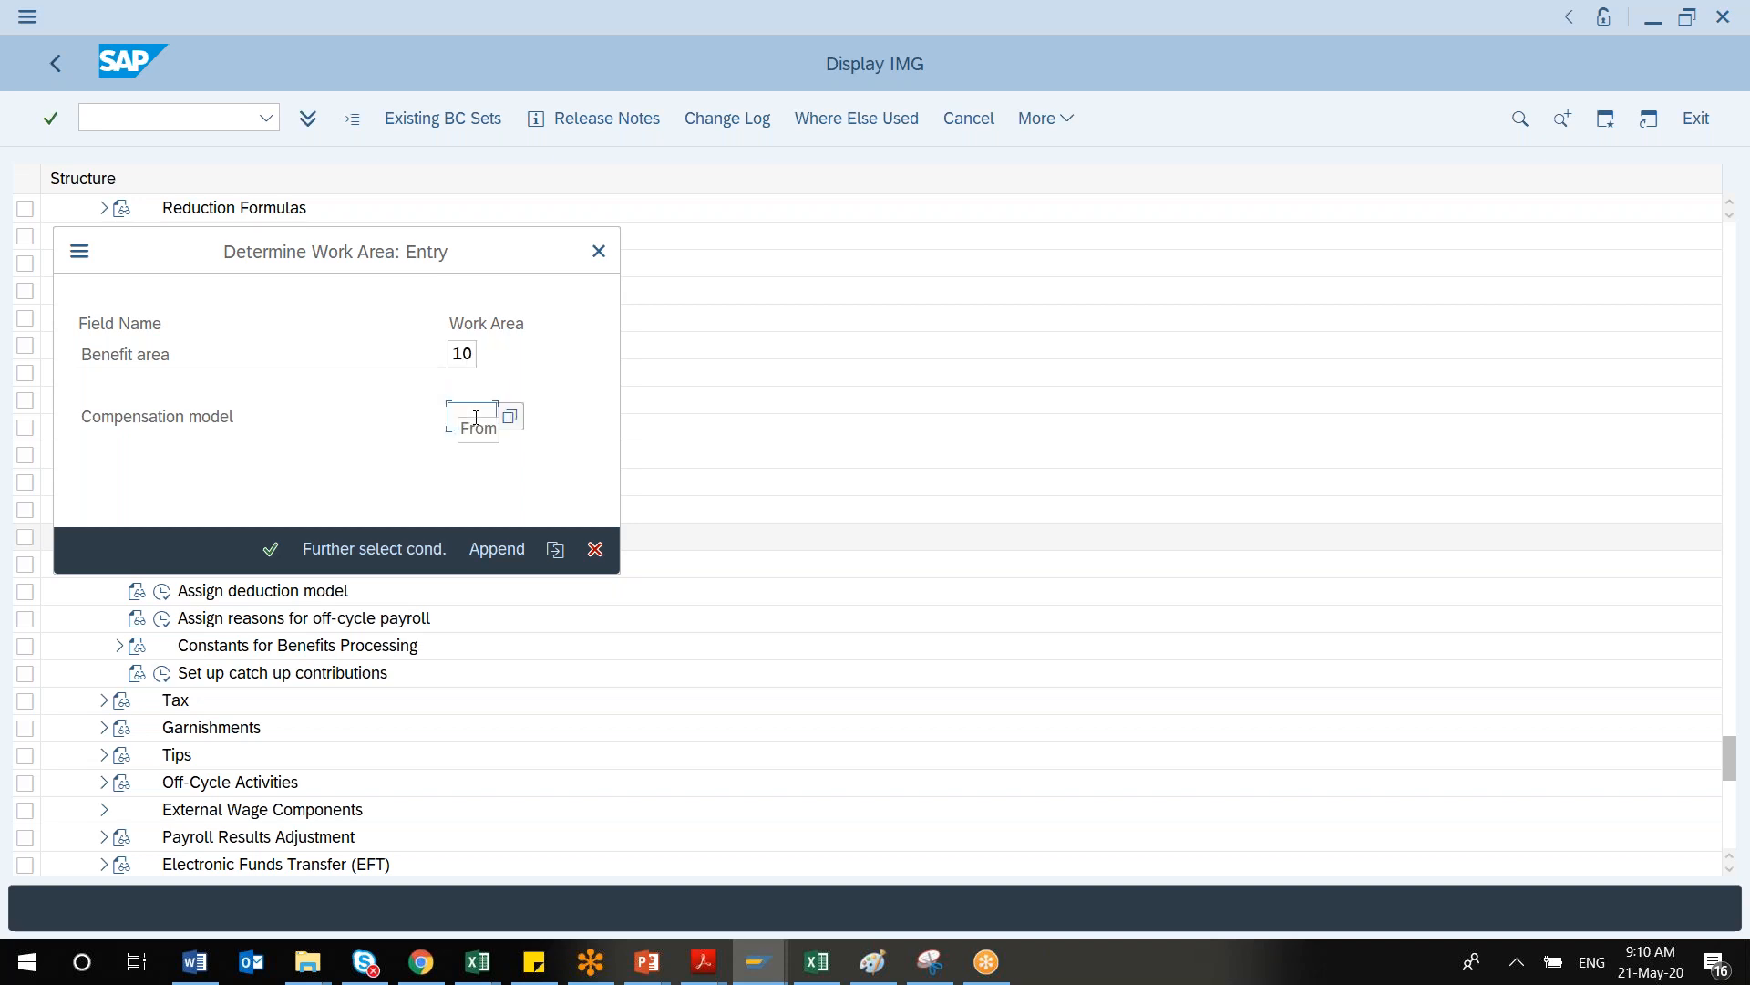
left_click(509, 422)
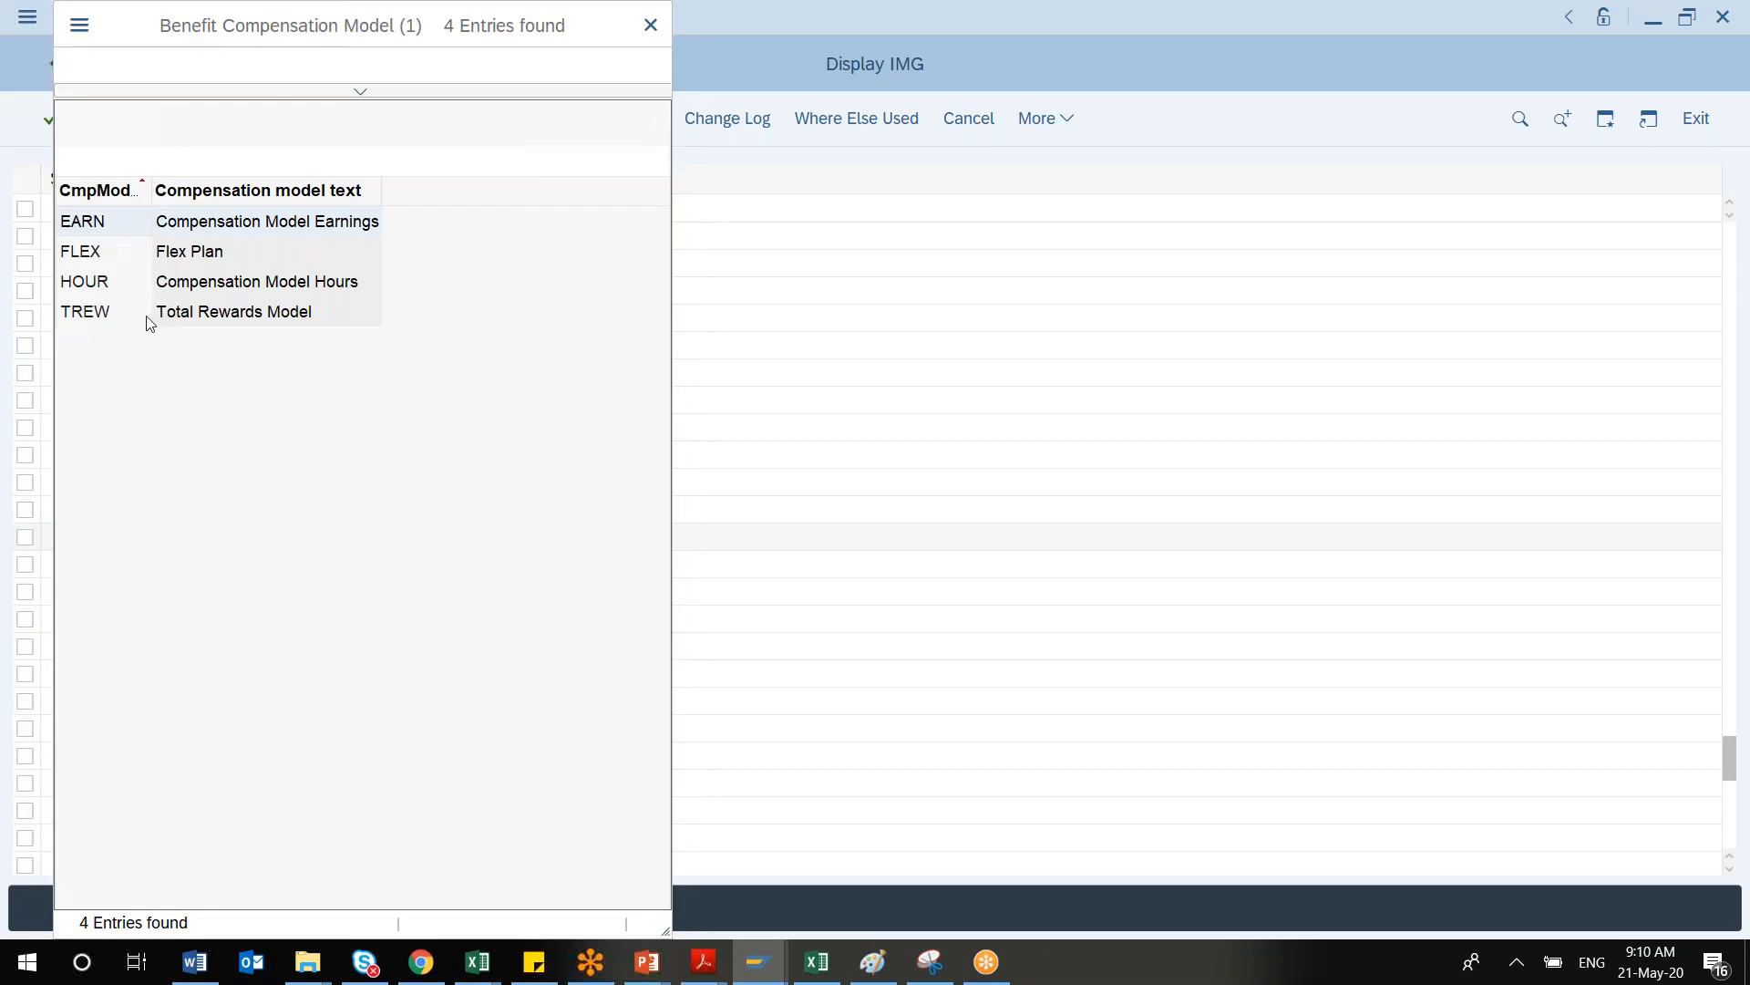
left_click(84, 312)
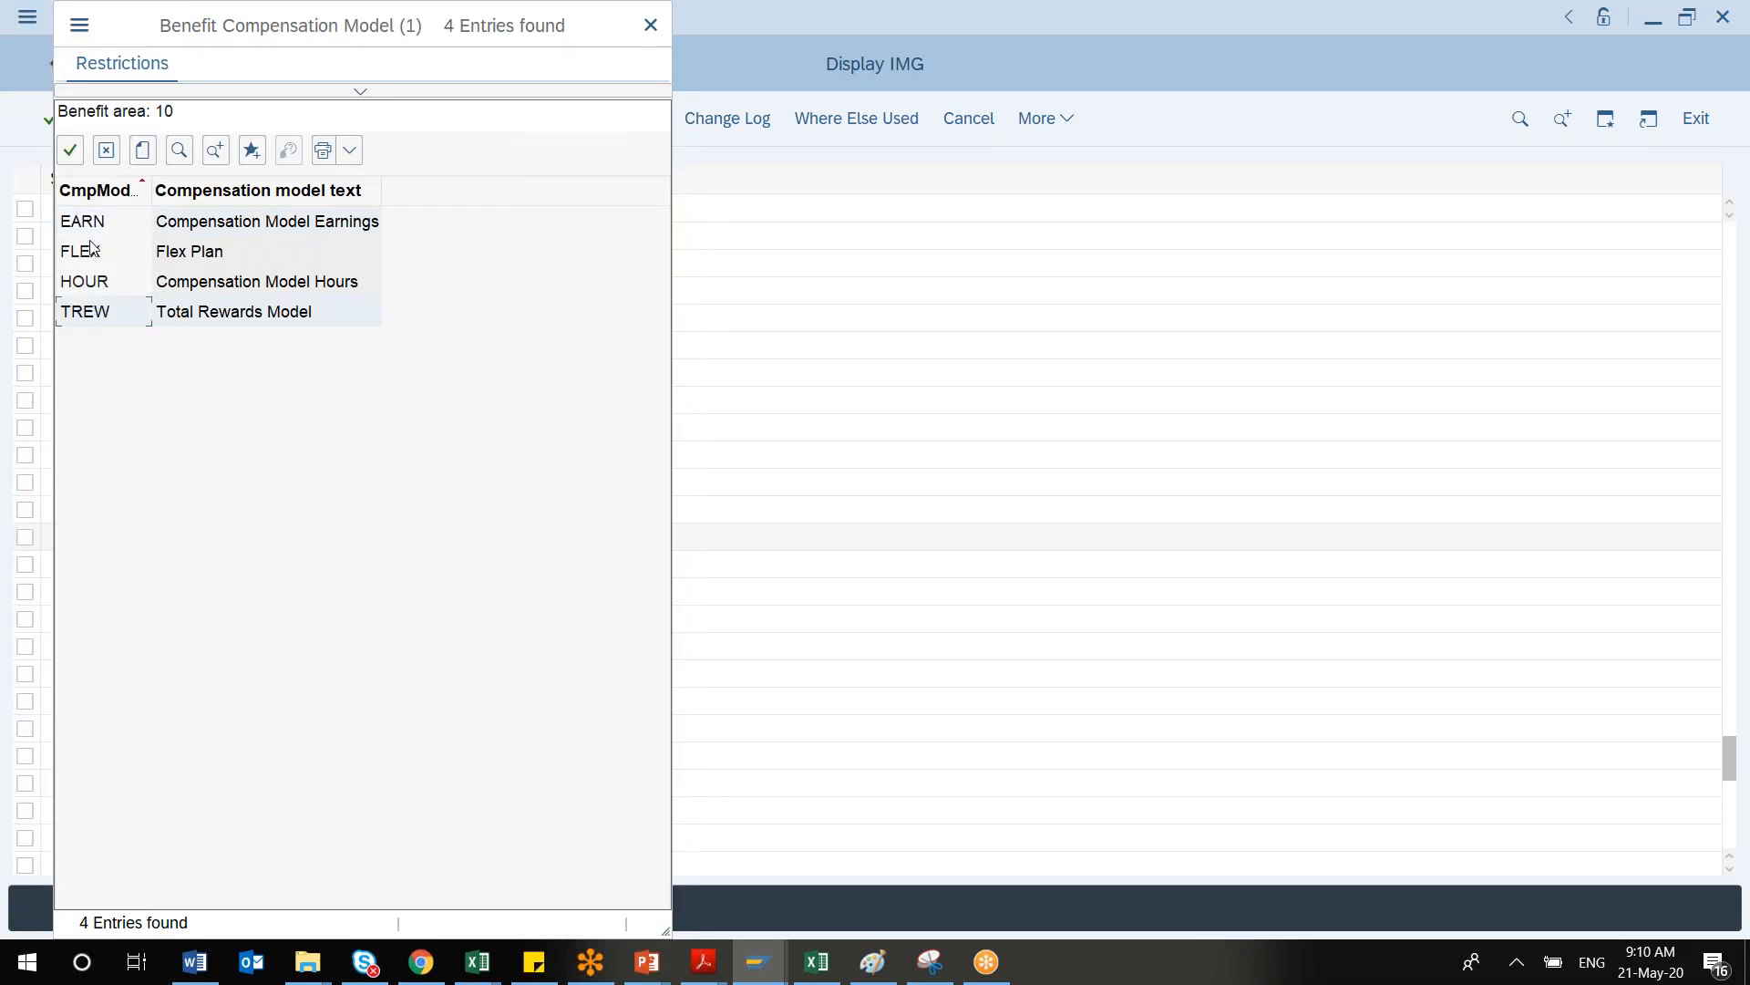
left_click(72, 151)
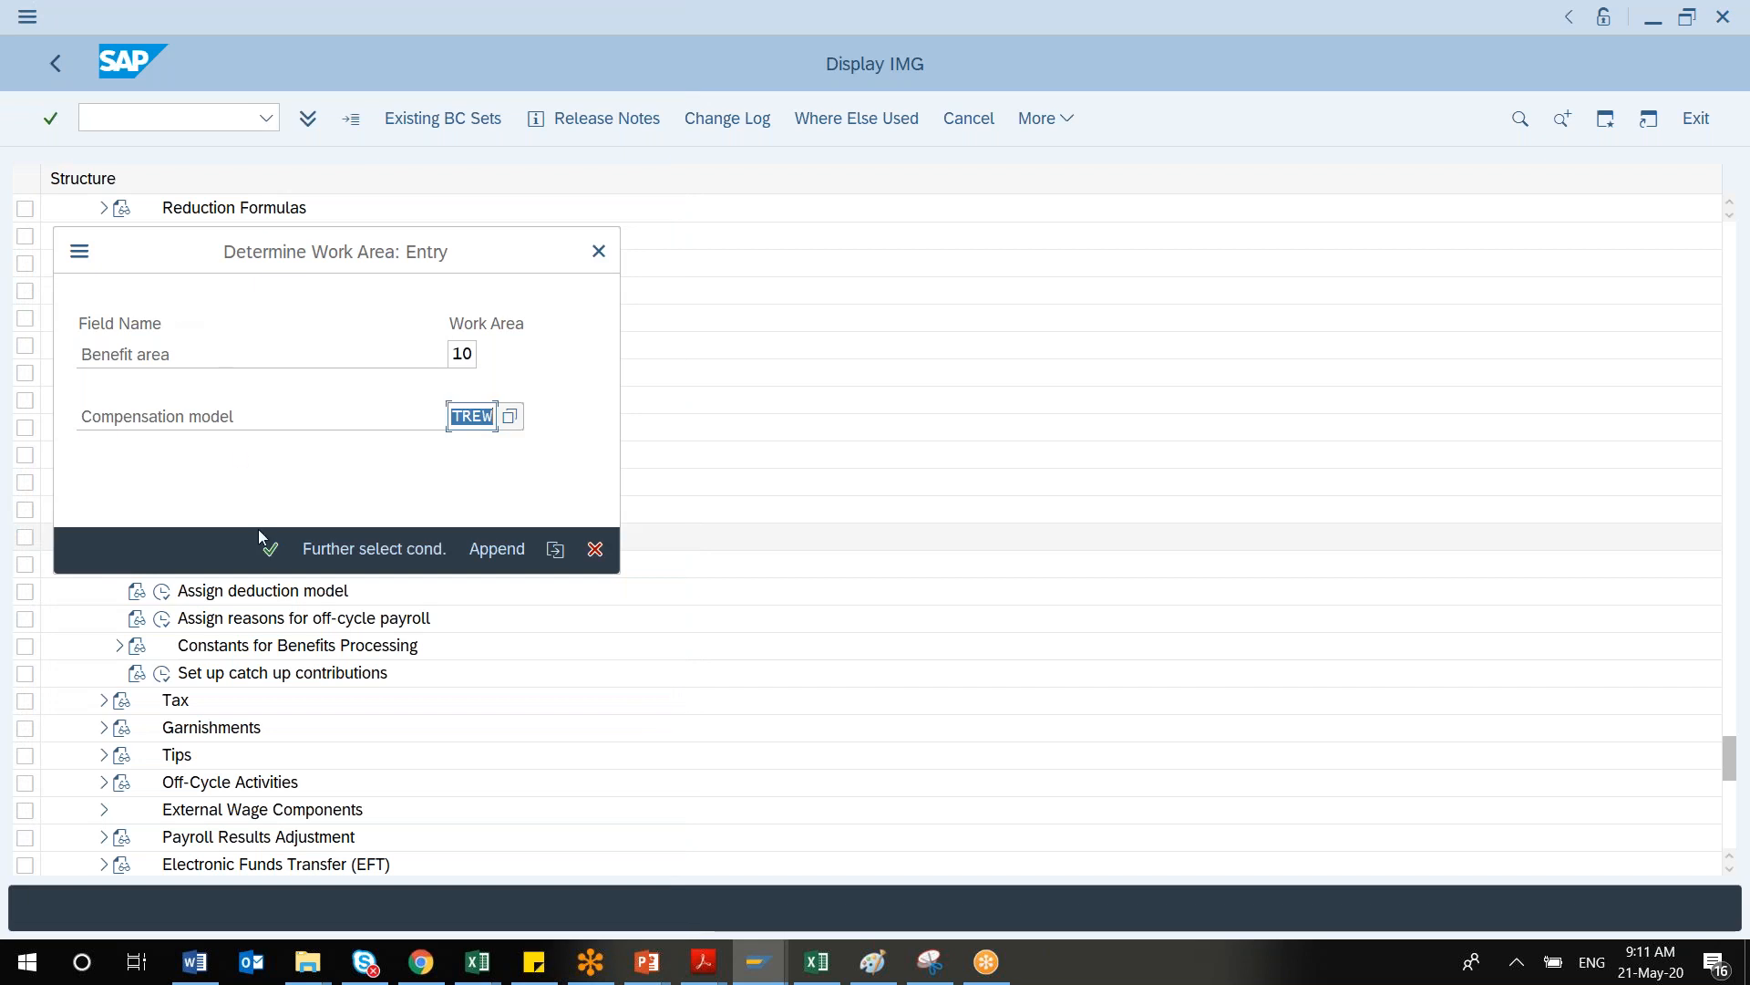
left_click(271, 548)
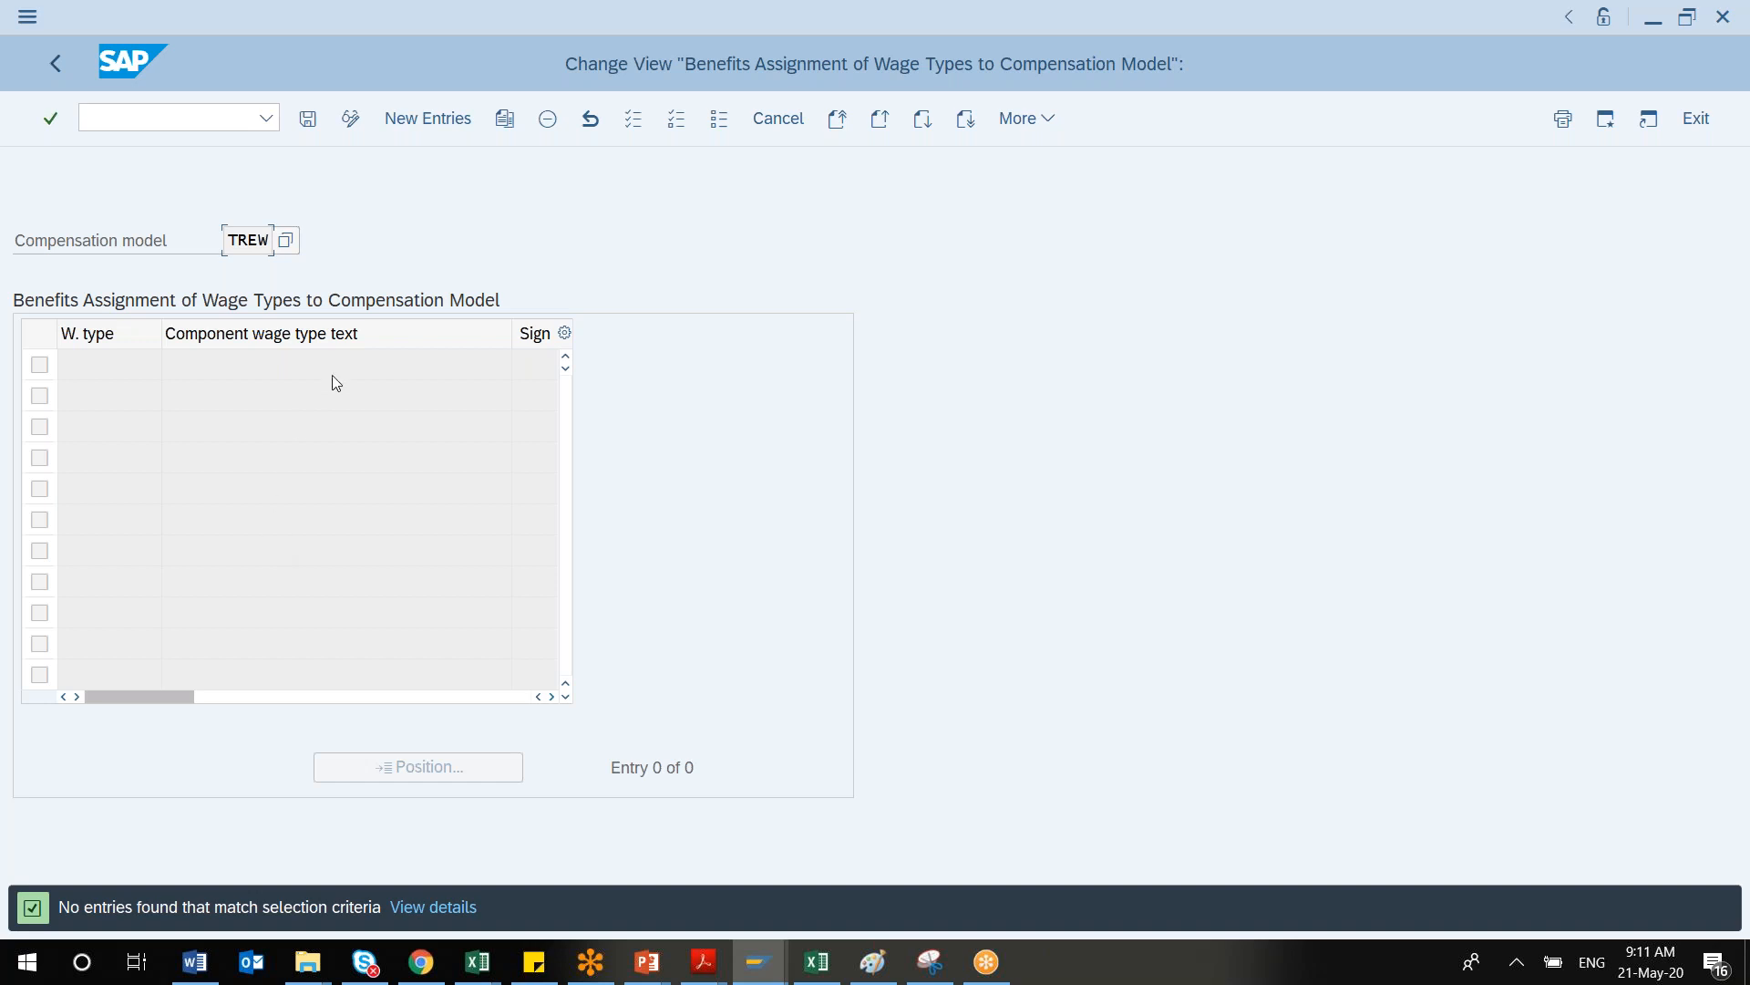
Start a new wage type assignment for the TREW model and choose wage type 2412 Medical HMO Provider
left_click(425, 120)
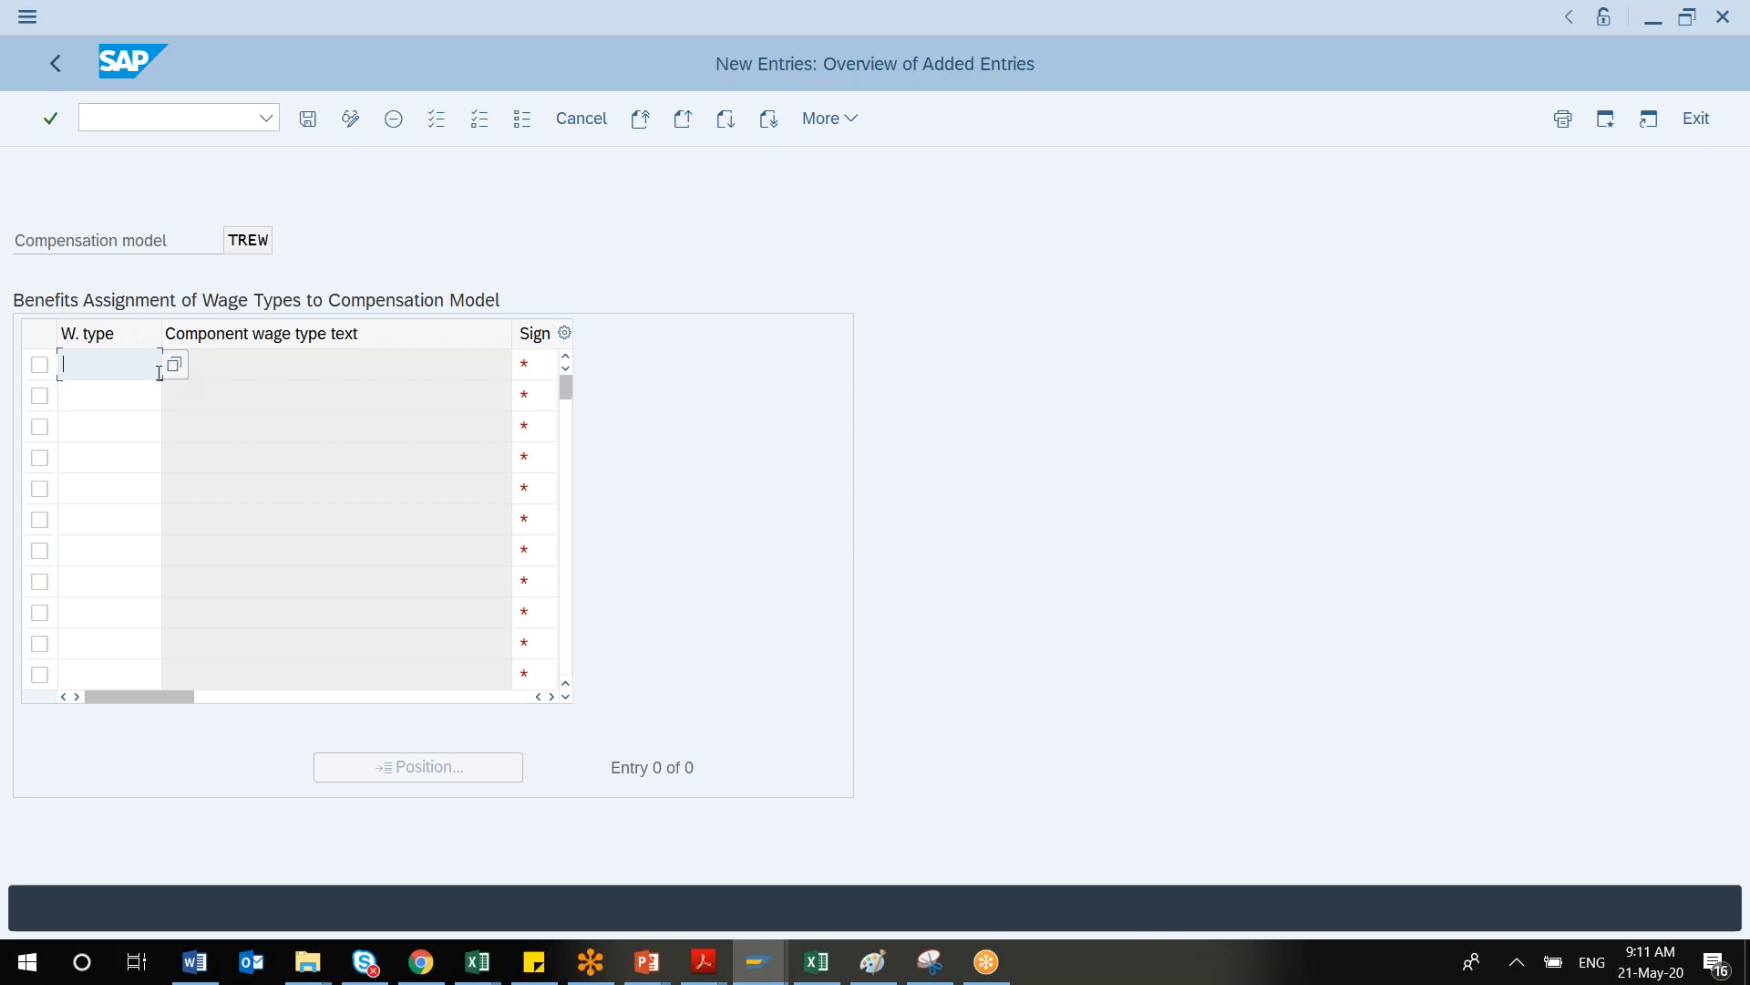
left_click(175, 366)
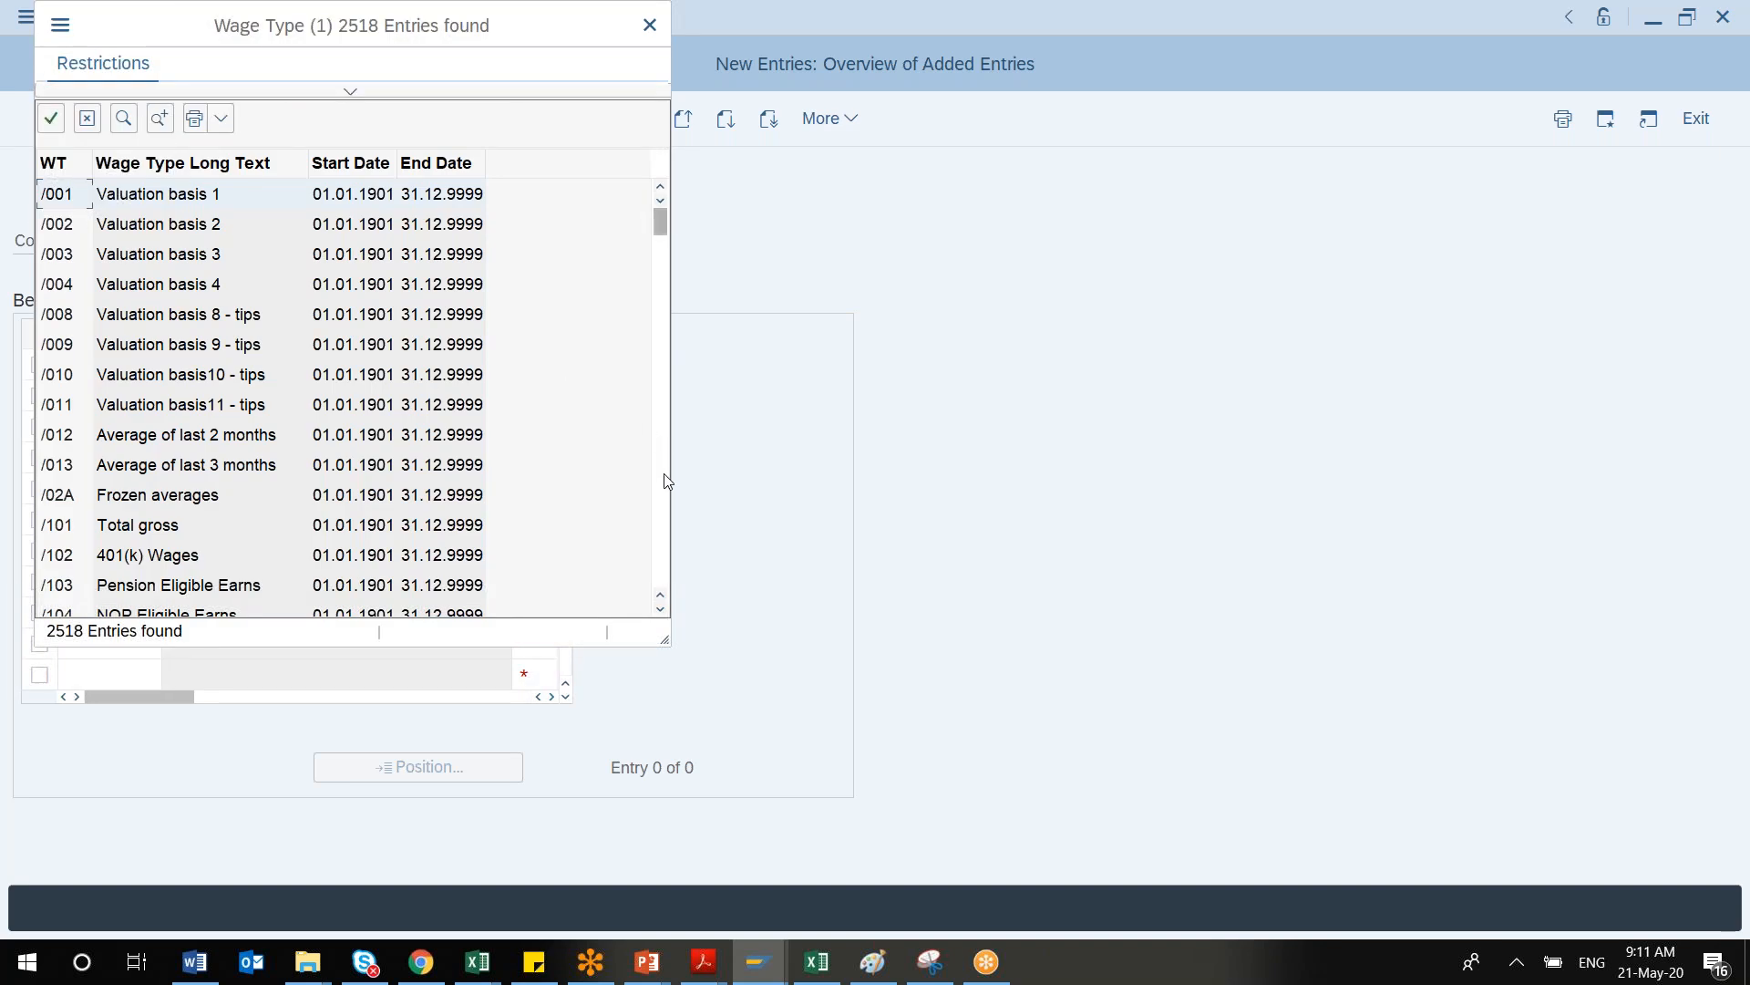
left_click_drag(662, 232, 660, 585)
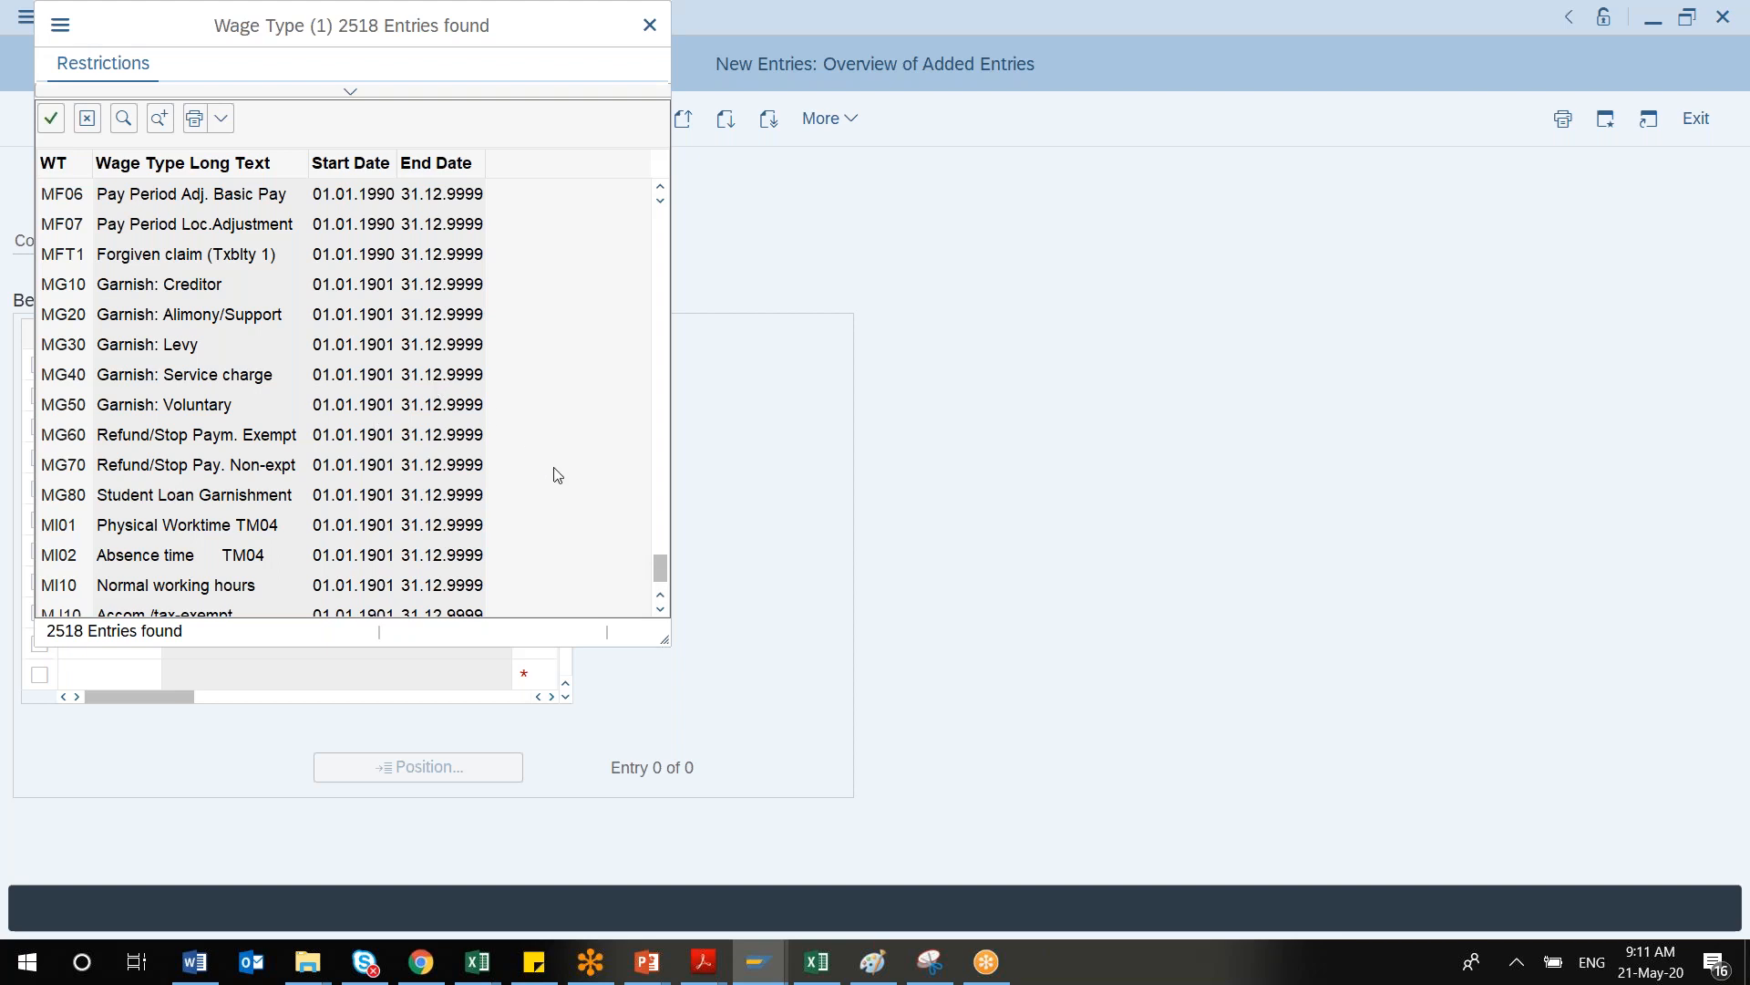
left_click_drag(664, 584, 680, 466)
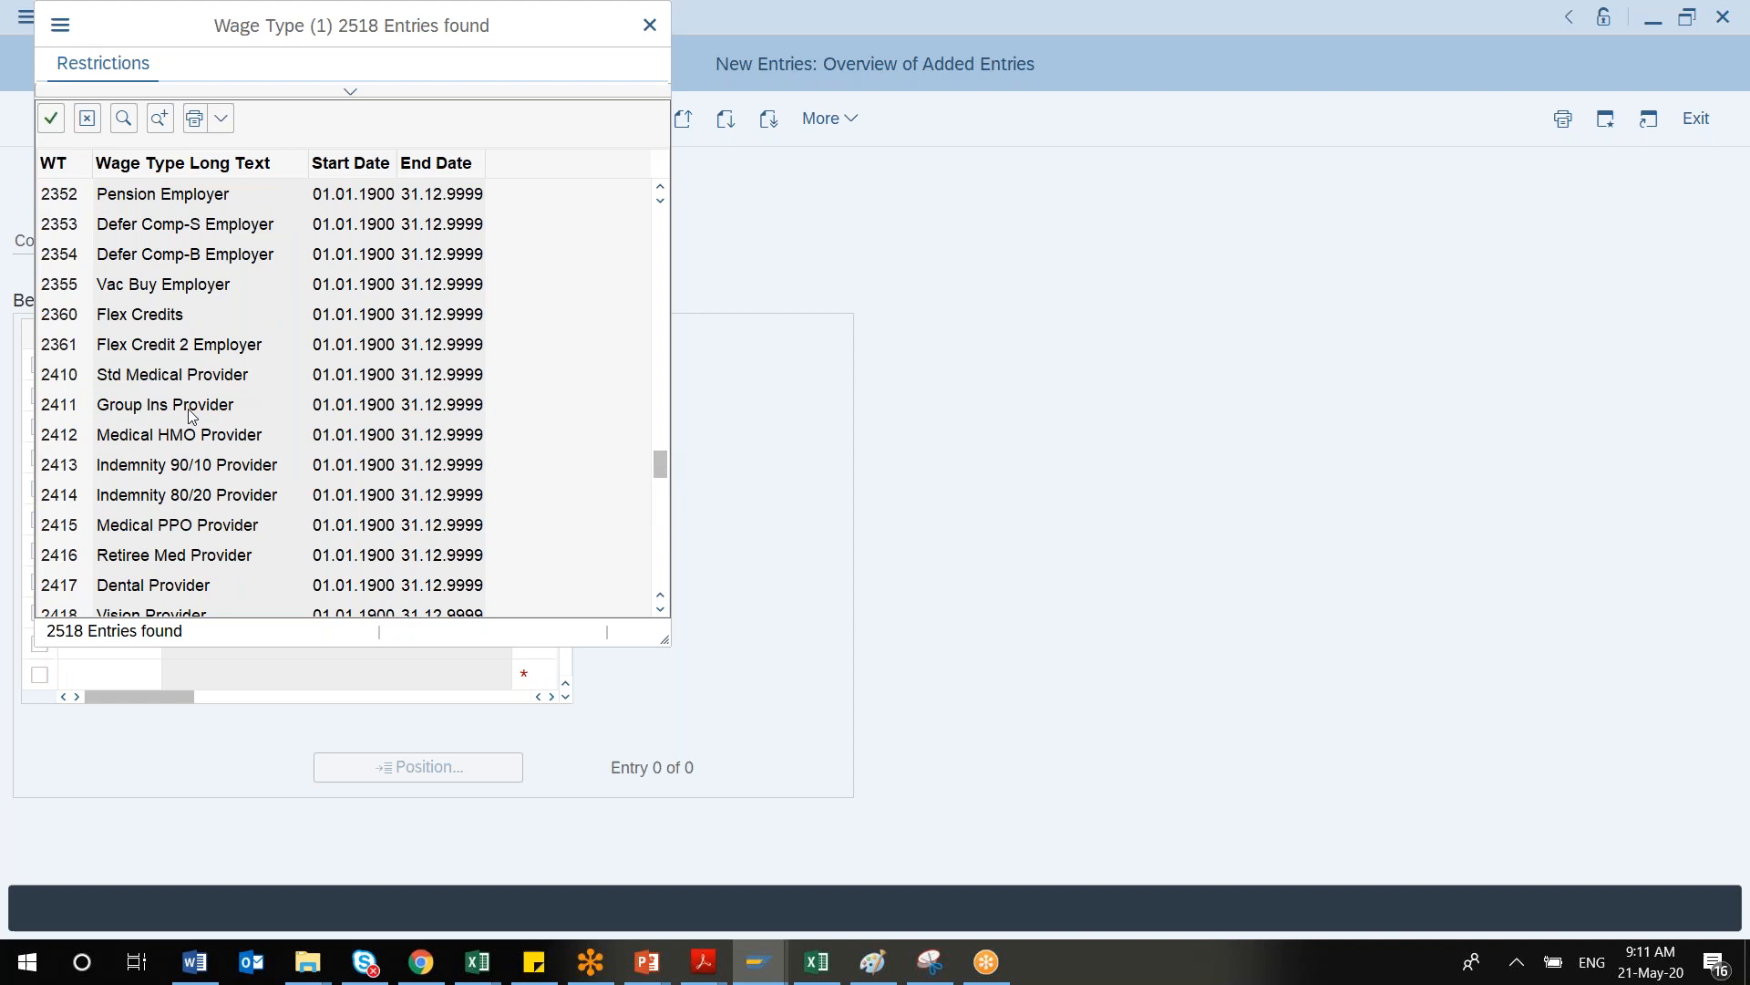
double_click(123, 435)
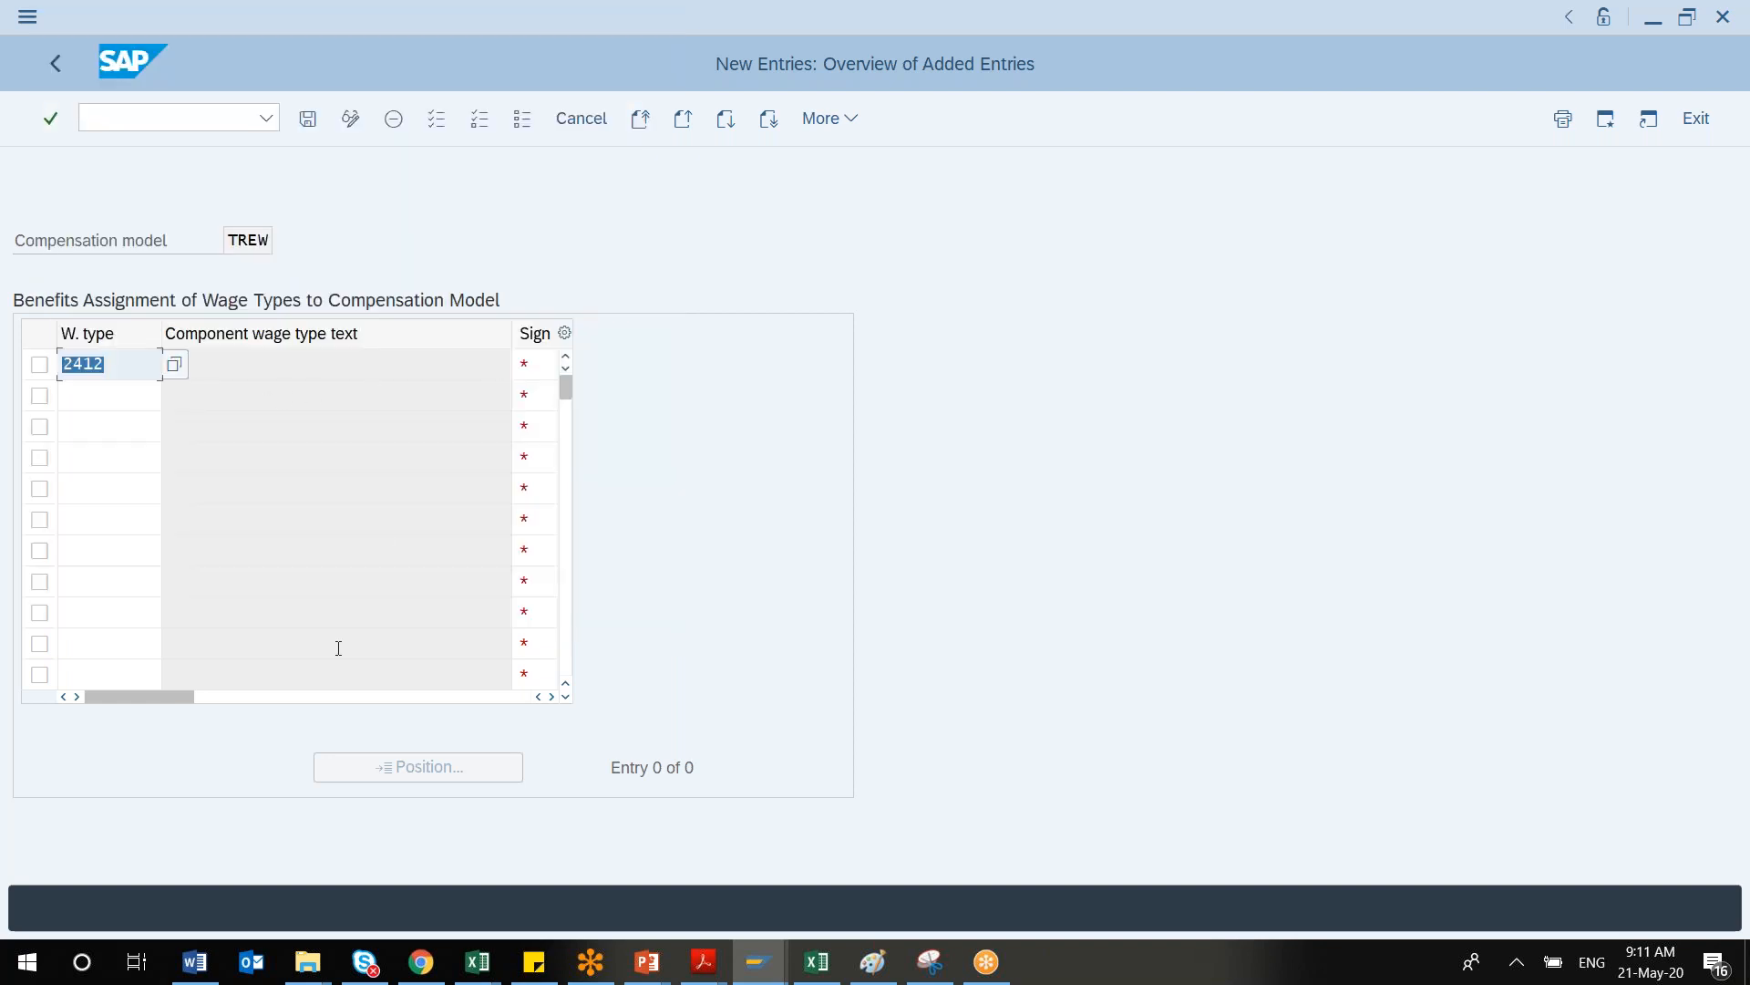
Give the wage type 2412 assignment a plus sign and validate the entry
left_click(320, 697)
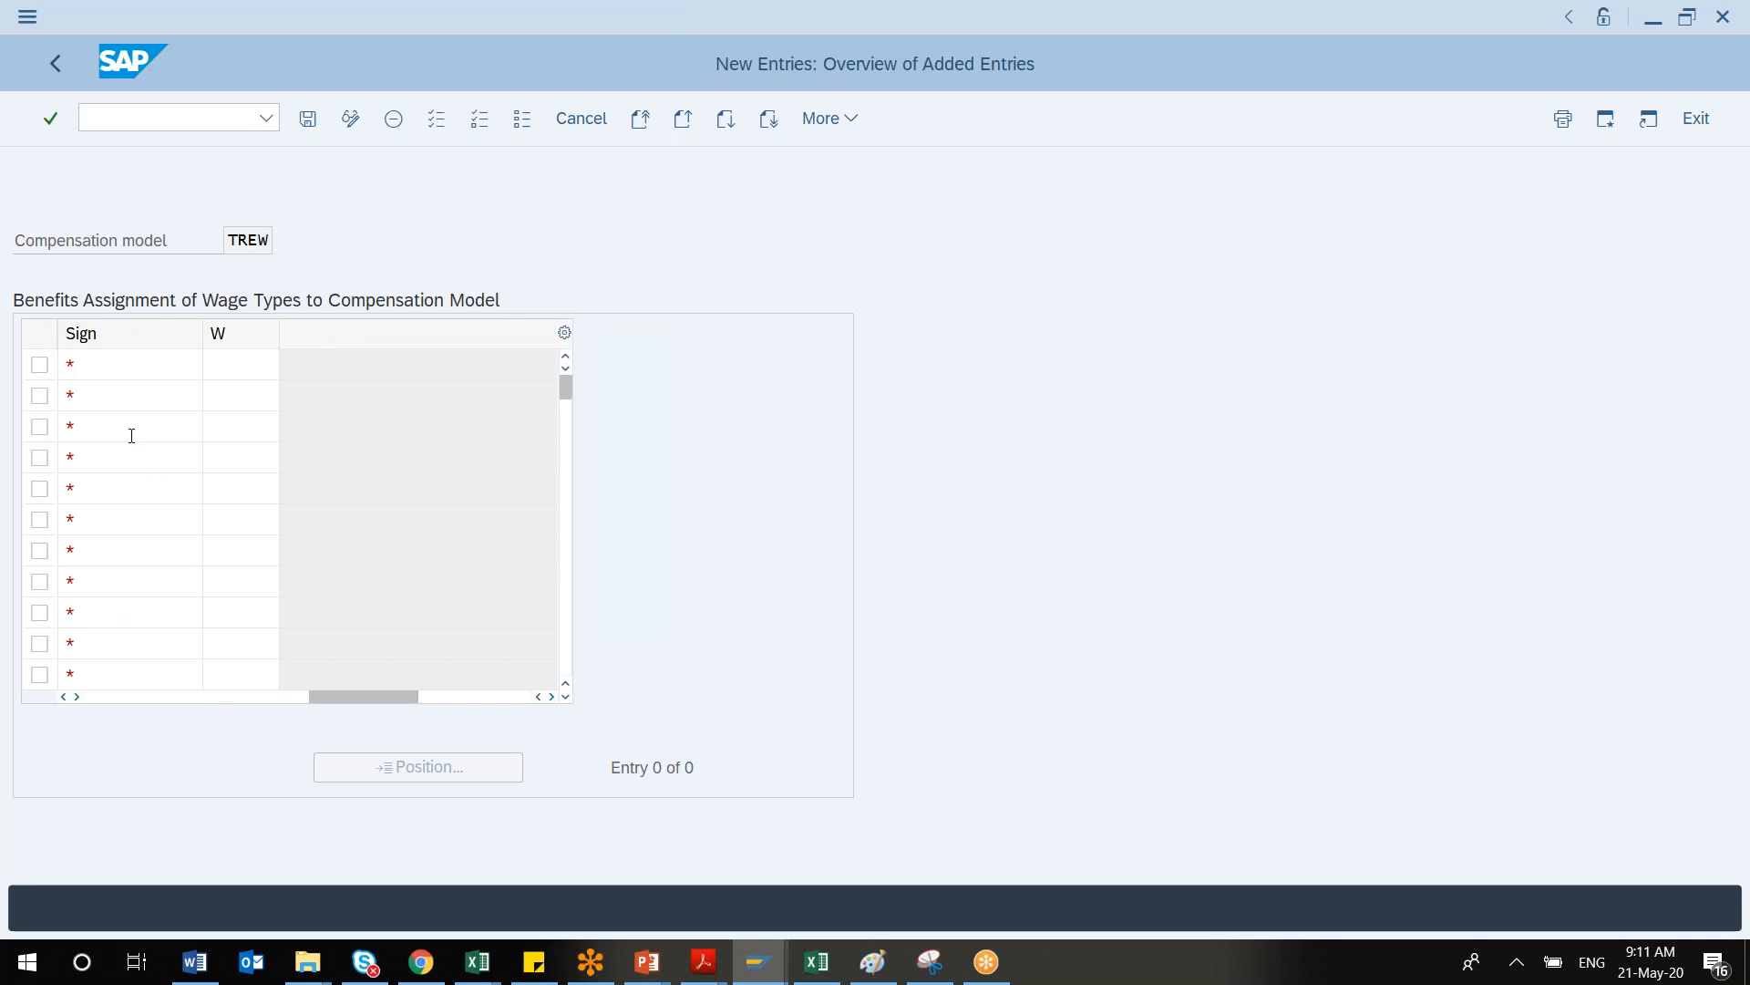
left_click(101, 361)
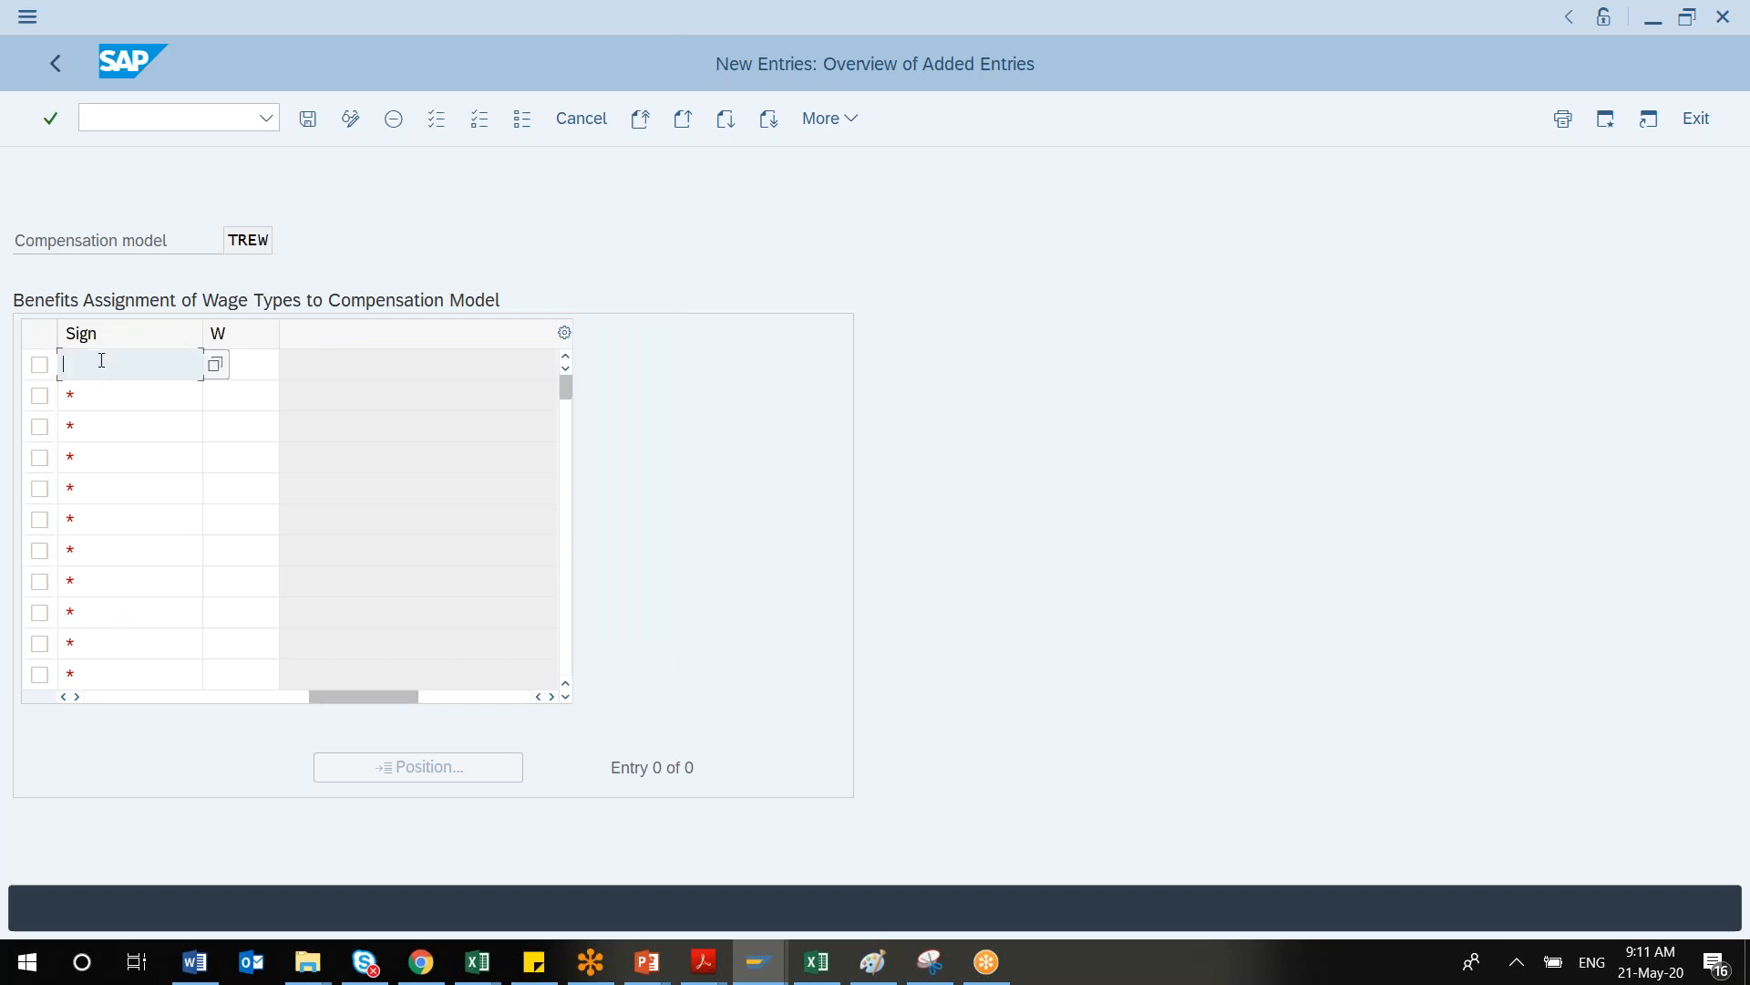
left_click(215, 365)
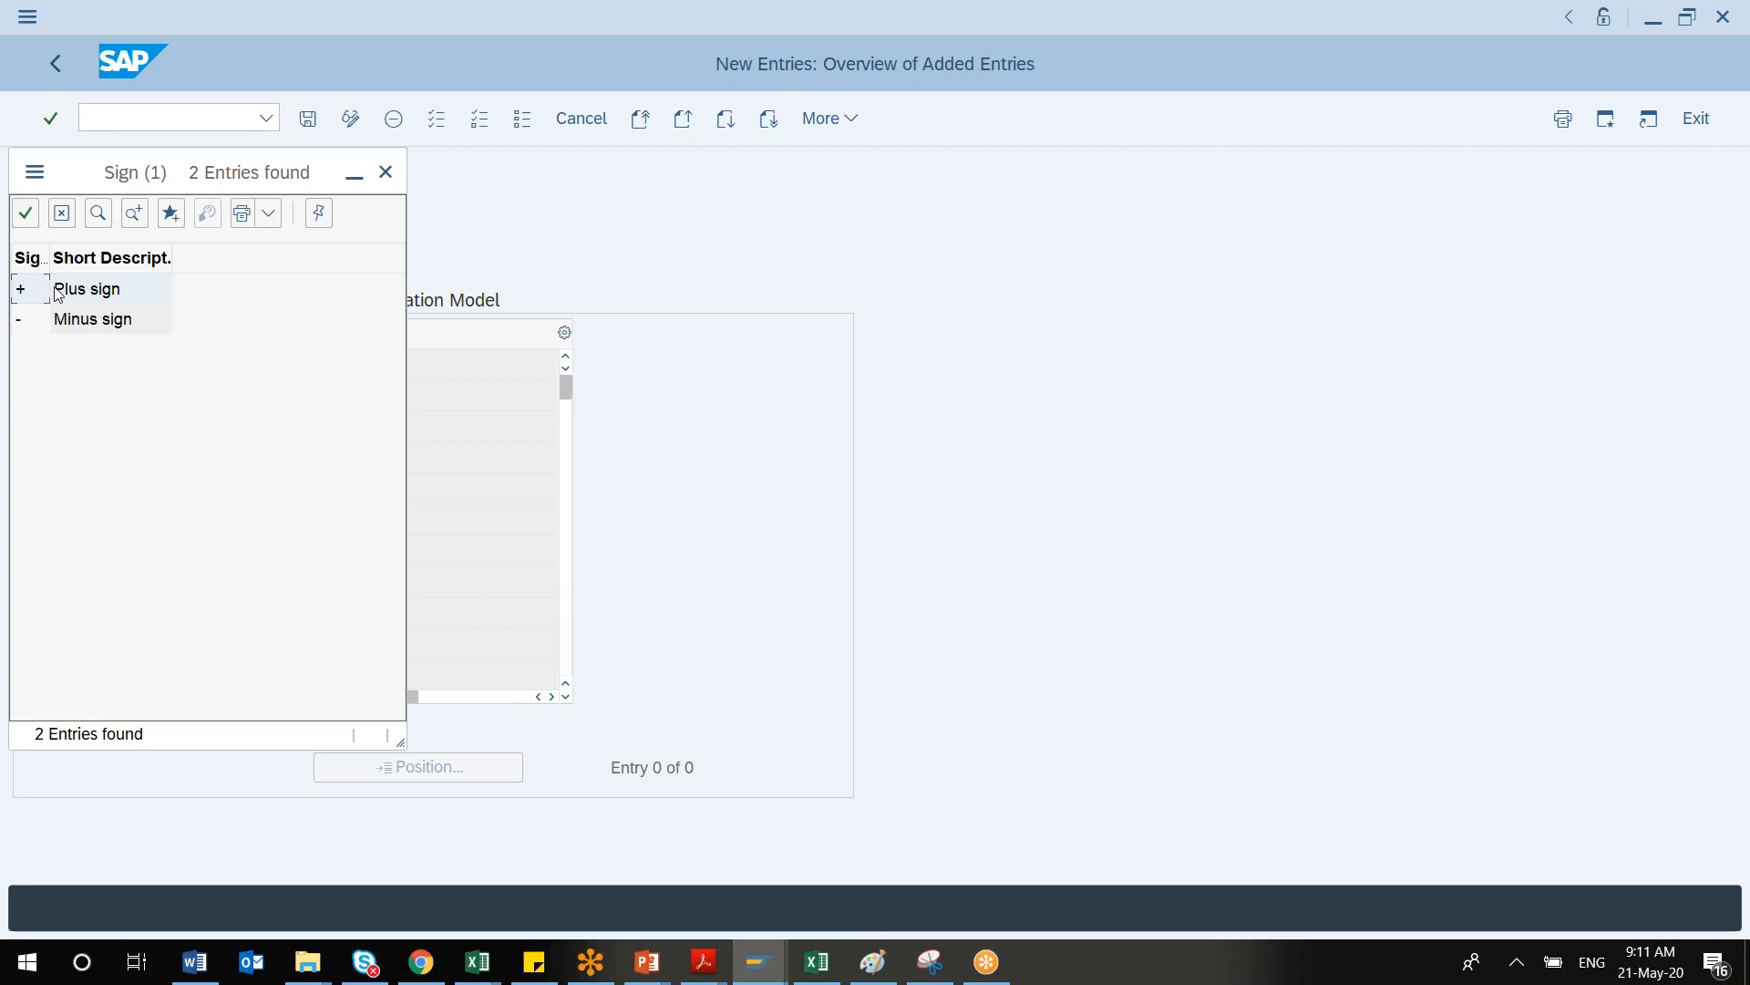
left_click(24, 213)
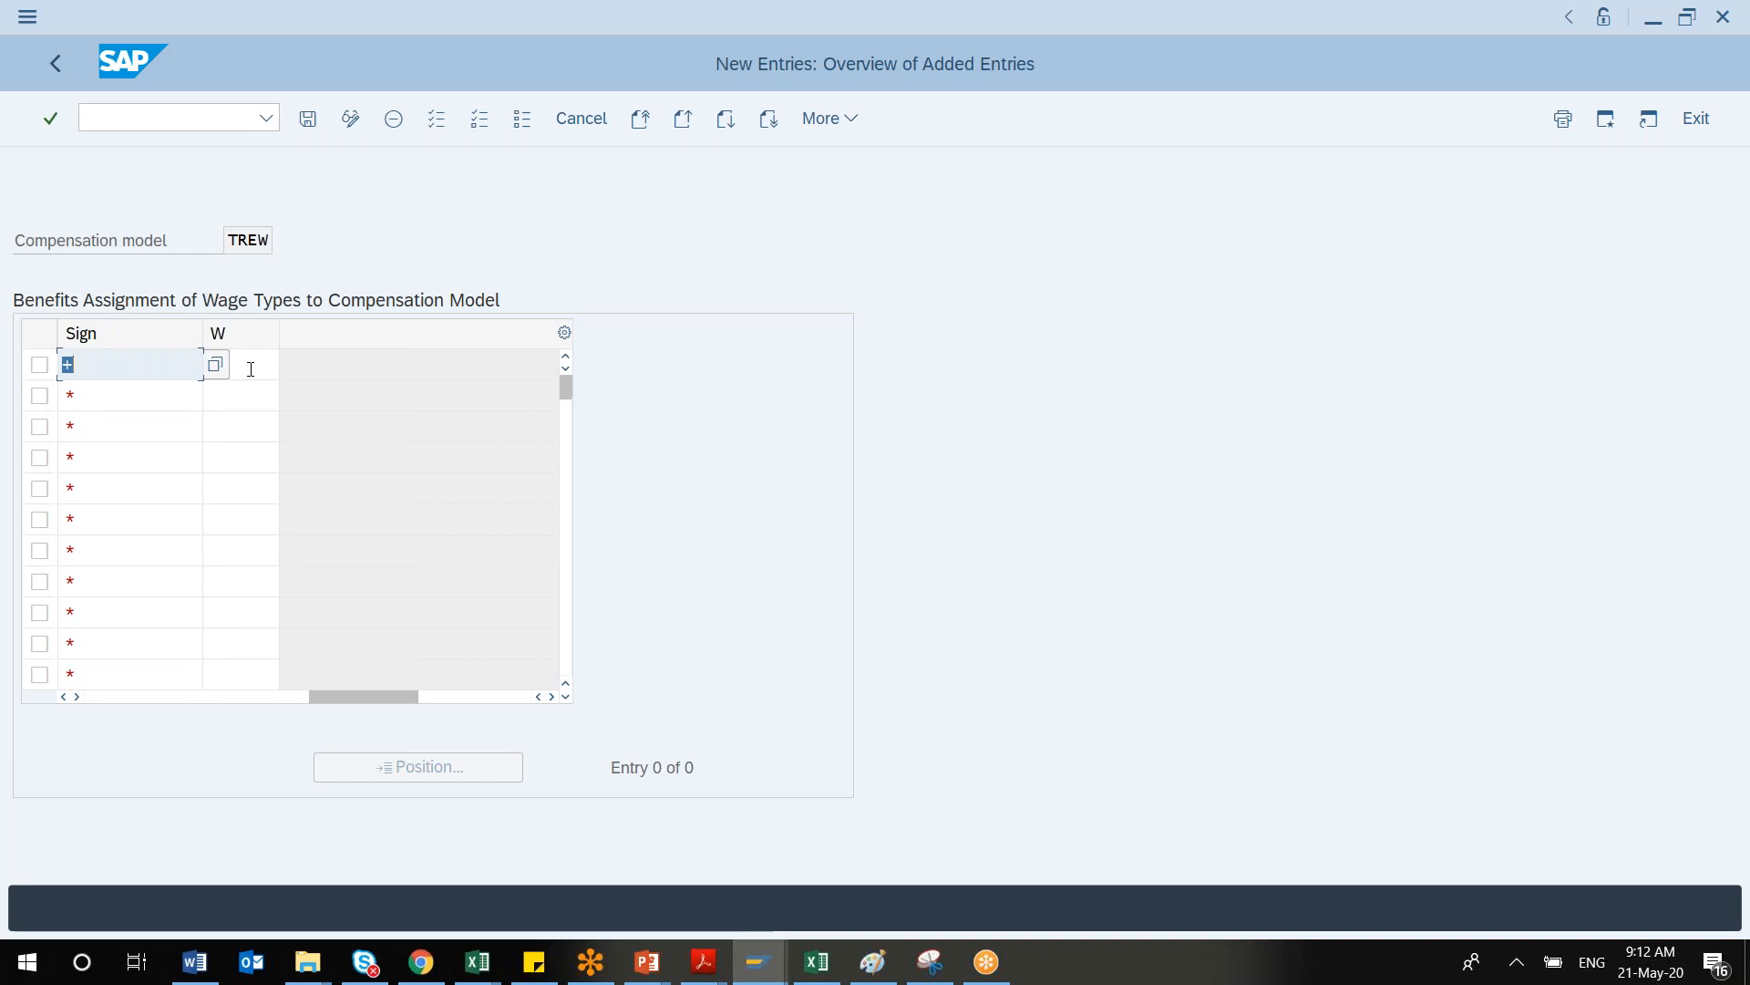
left_click(252, 368)
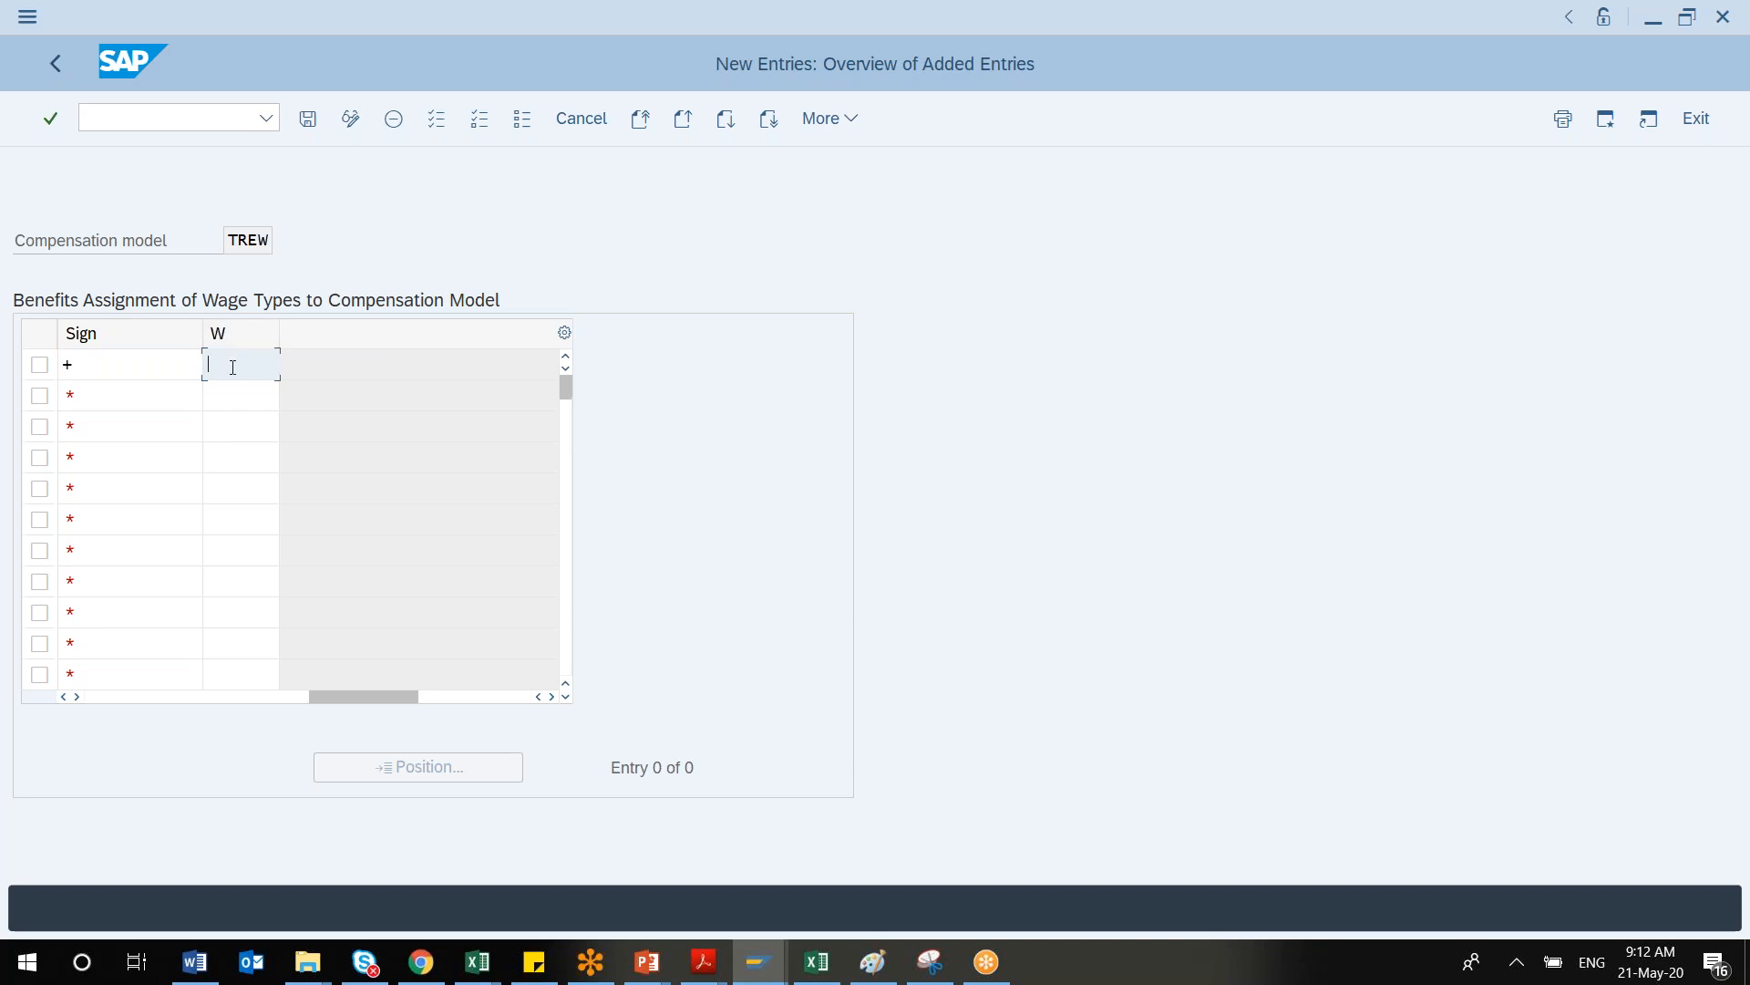
left_click_drag(337, 697, 86, 637)
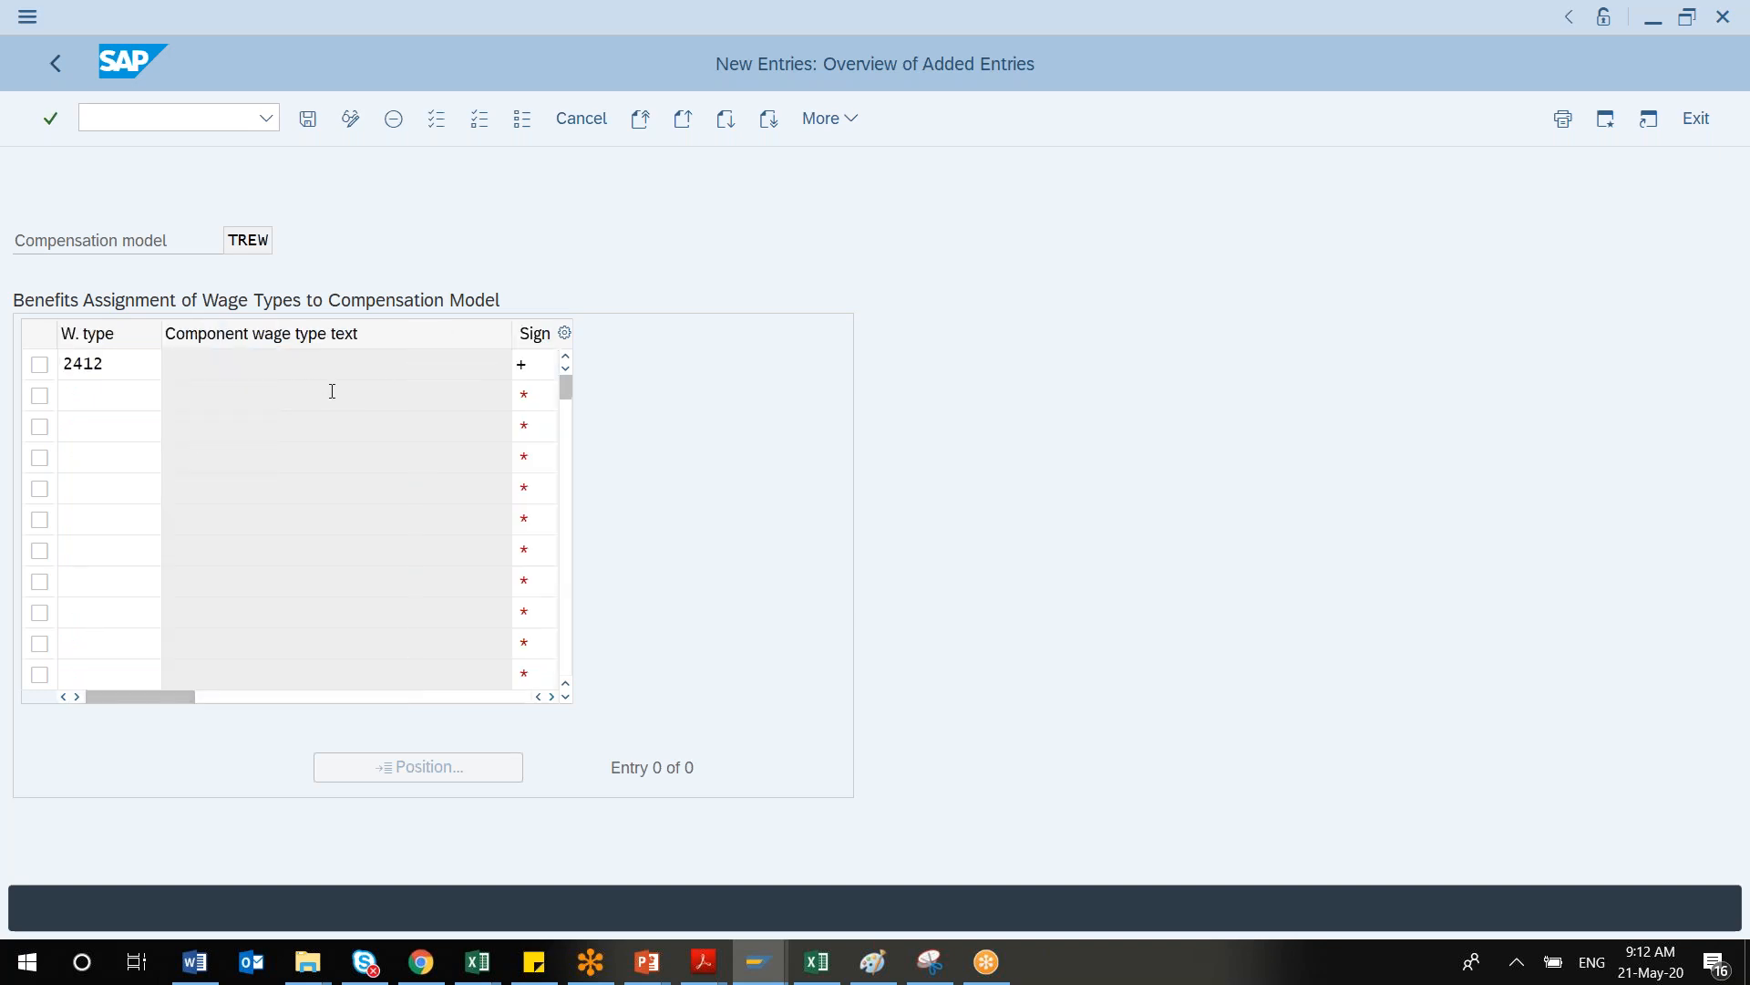
left_click(134, 364)
key("Return")
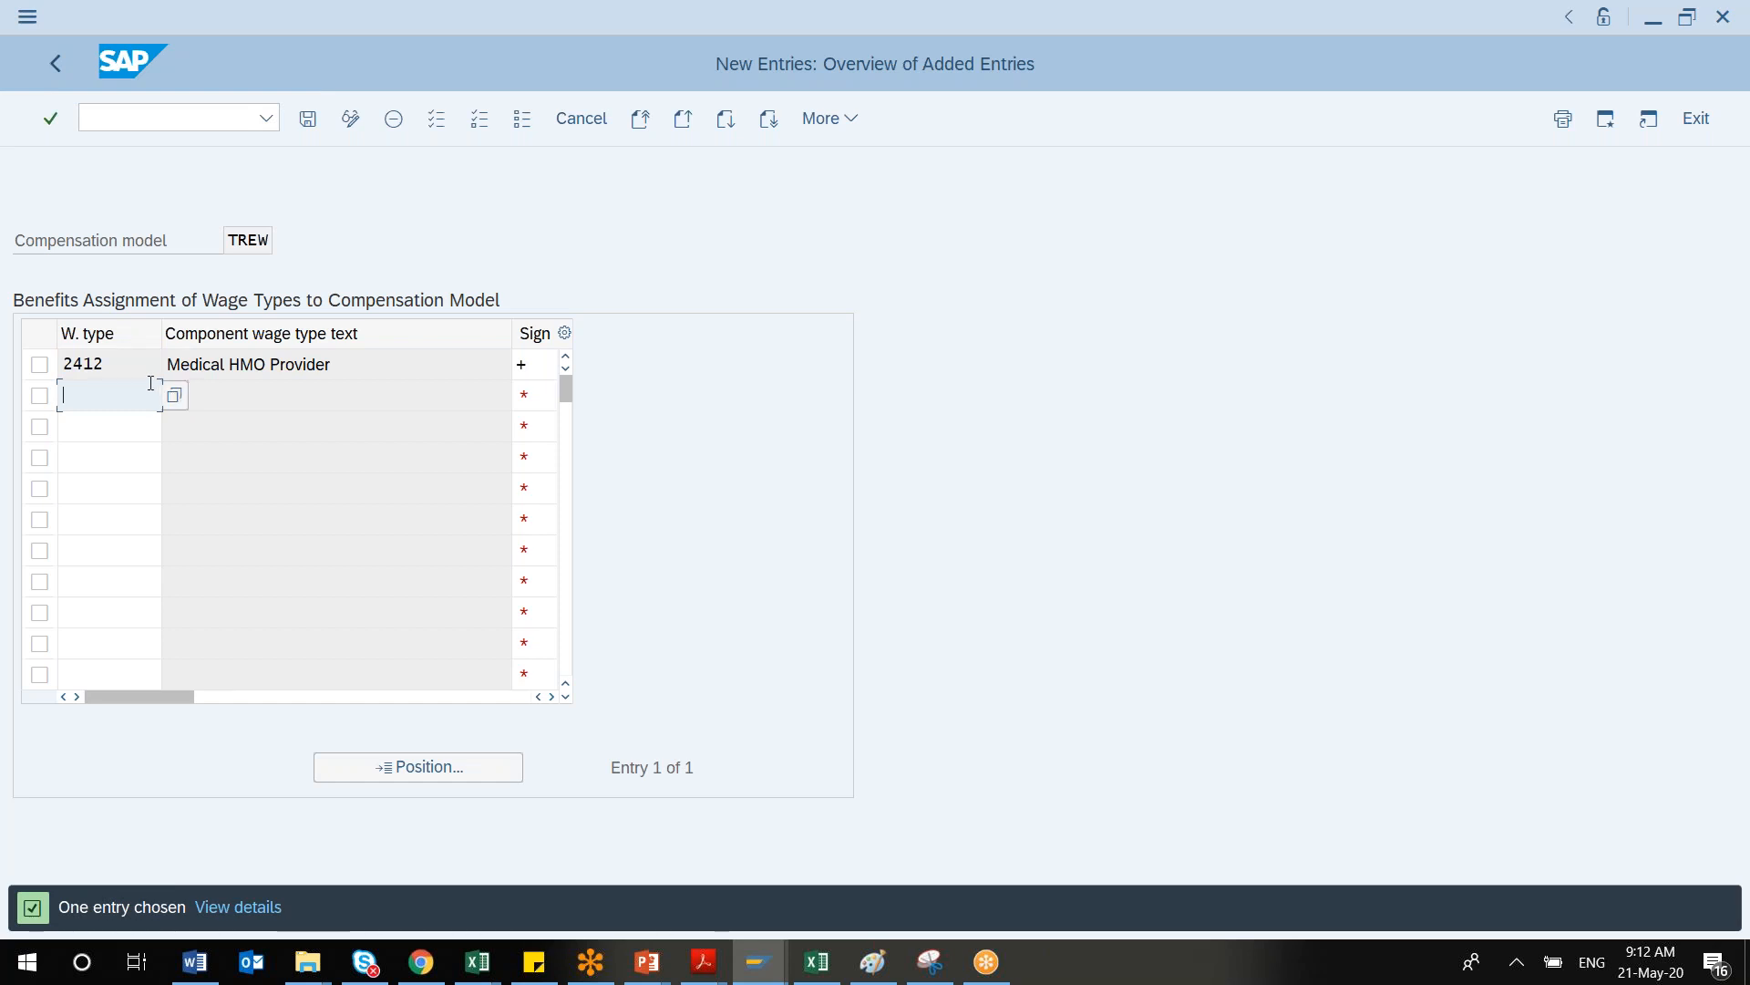
Save the wage type assignment under the proposed customizing request and go back to the IMG structure
left_click(305, 119)
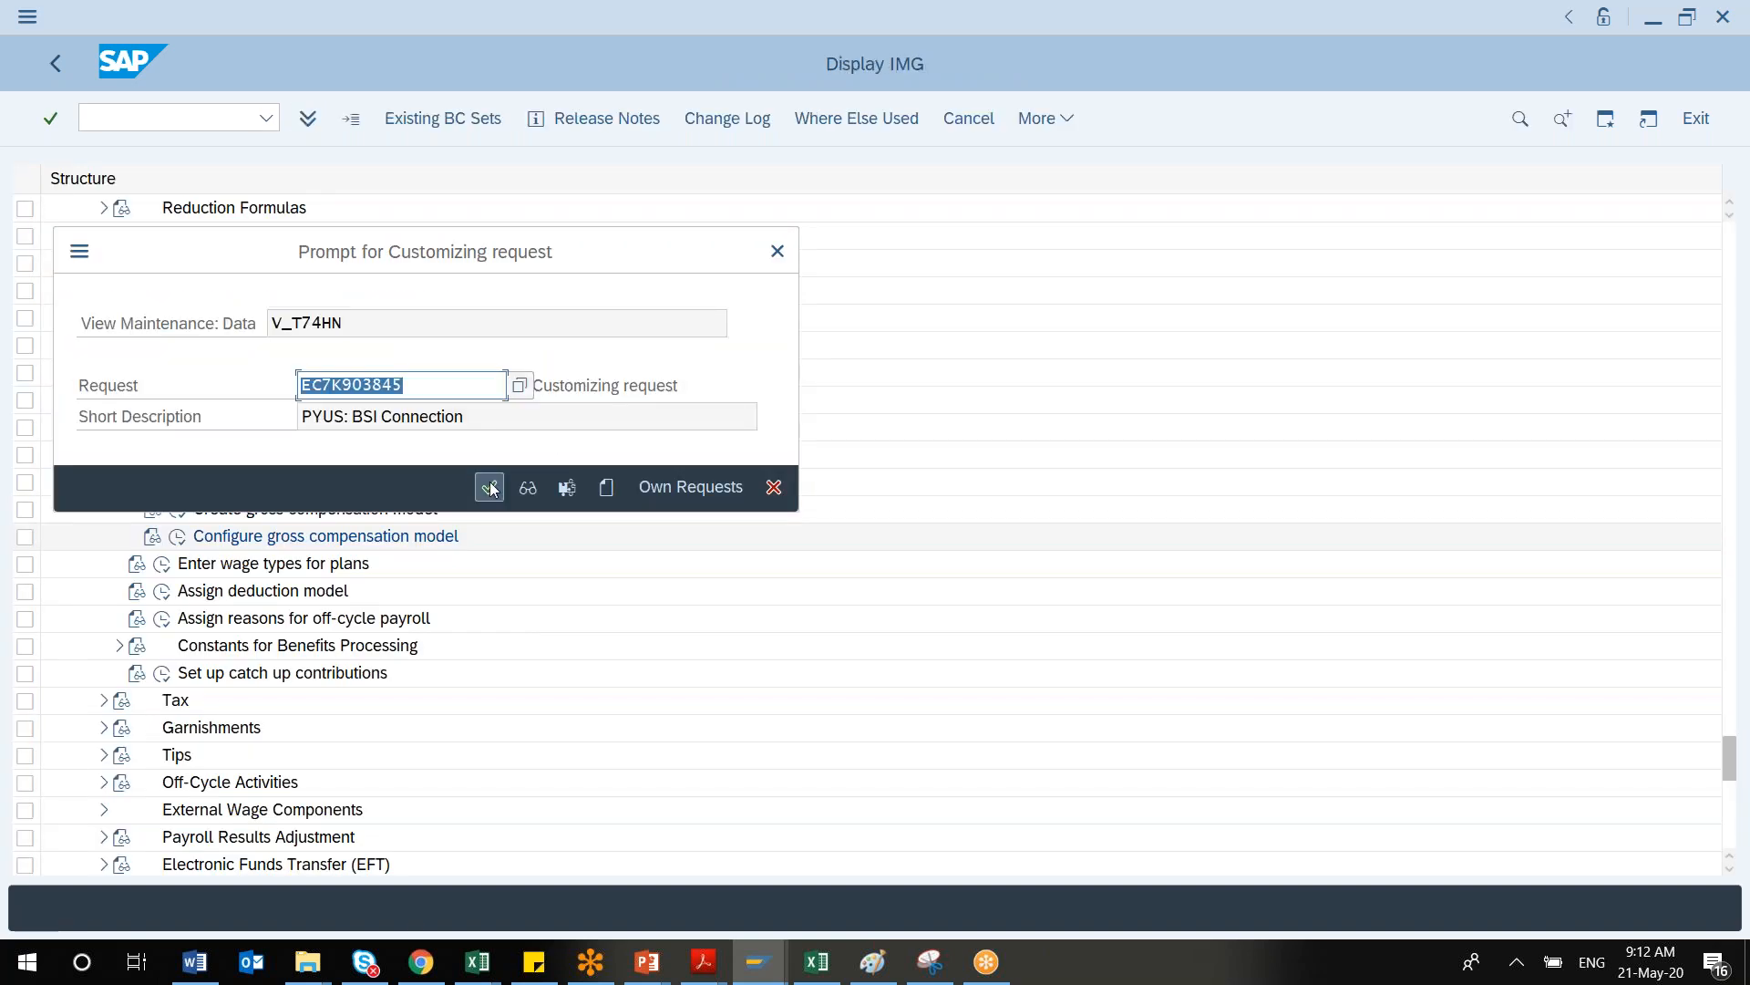
left_click(490, 489)
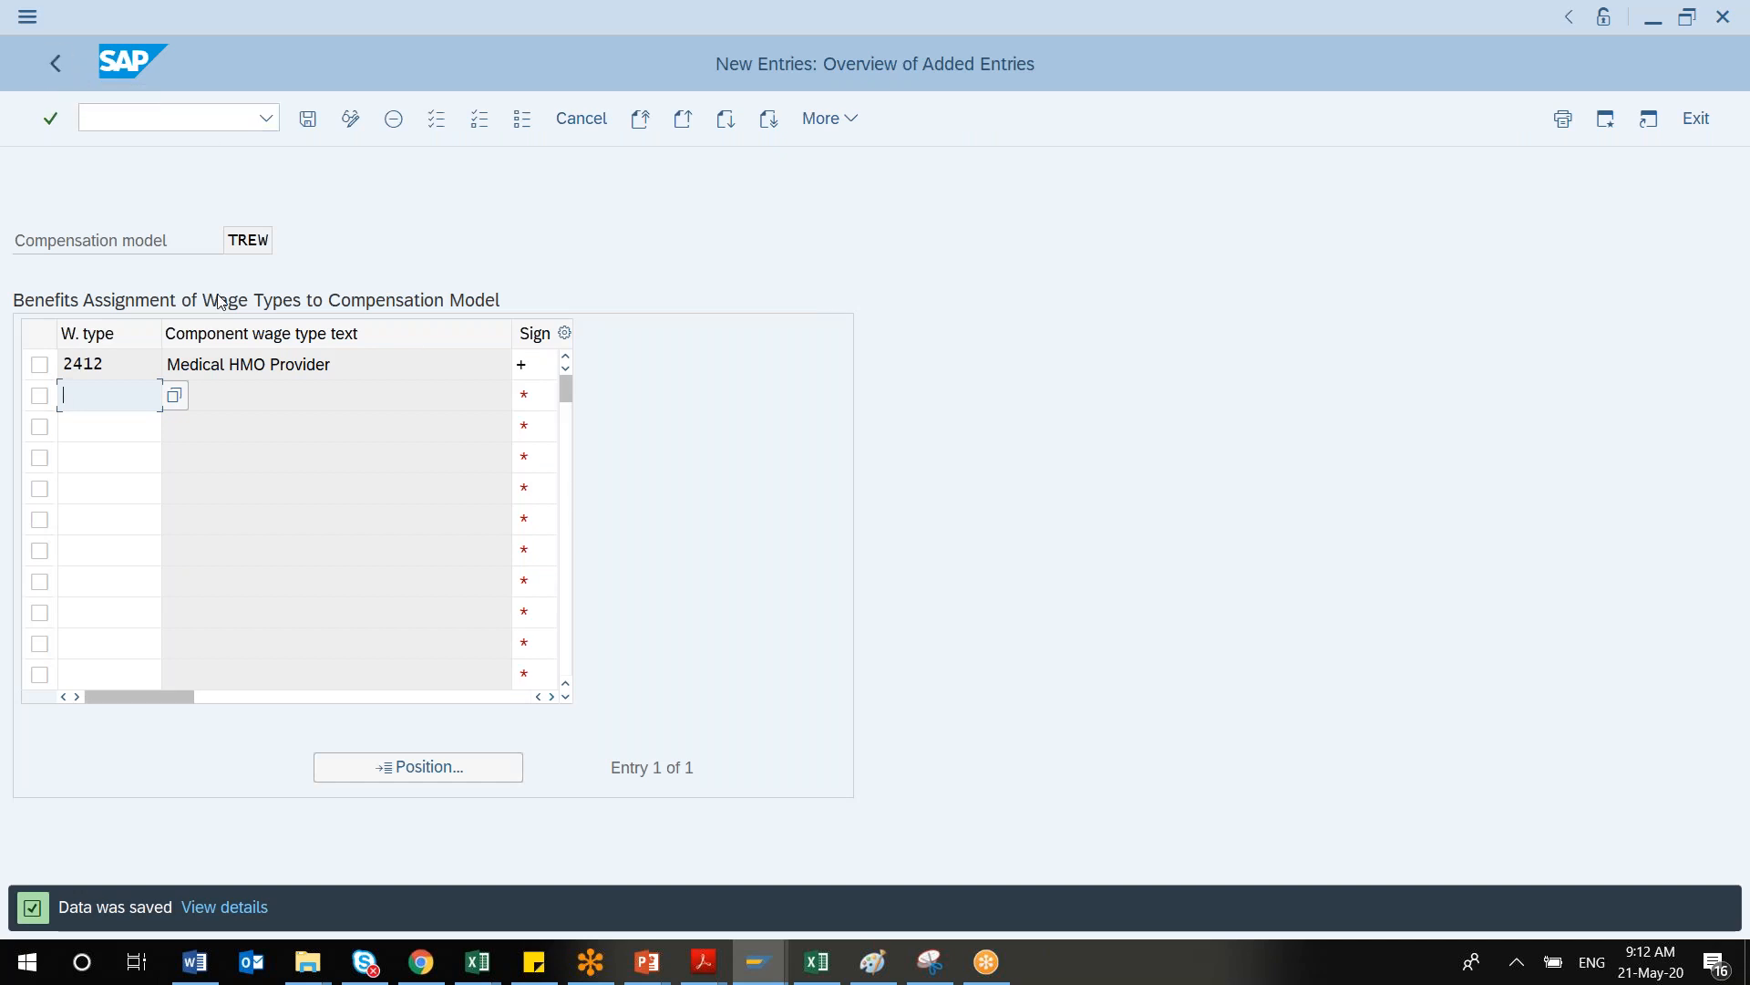
left_click(59, 69)
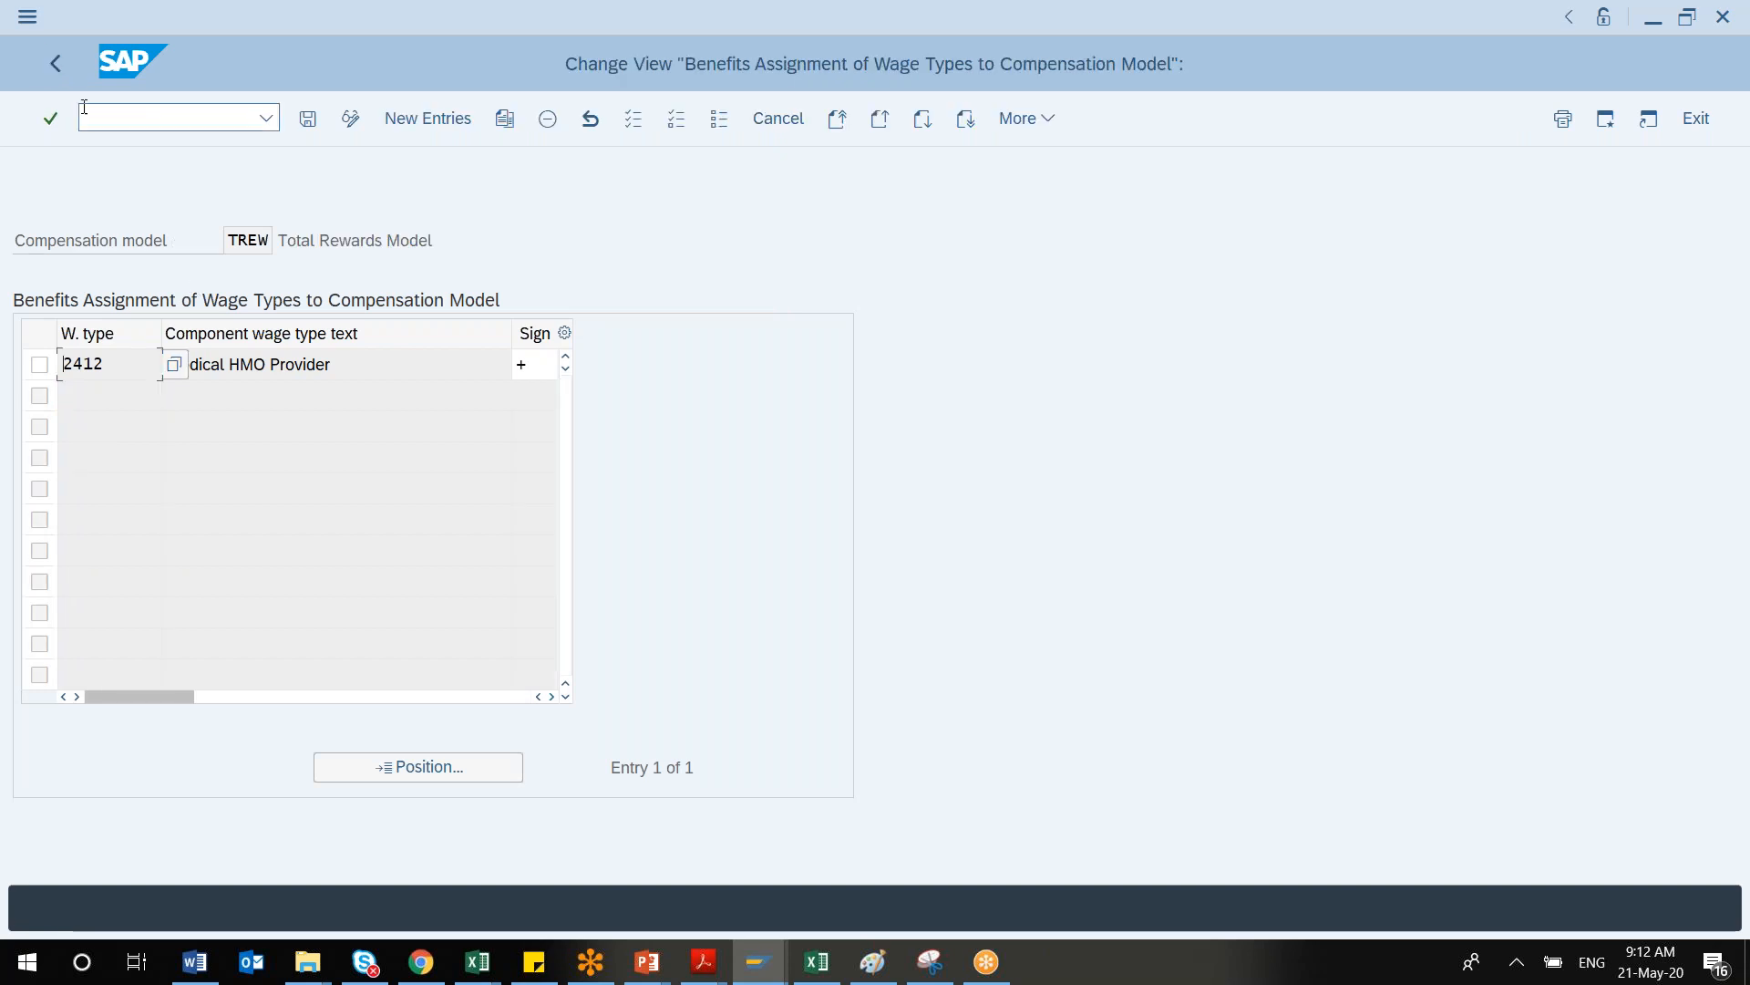
left_click(62, 66)
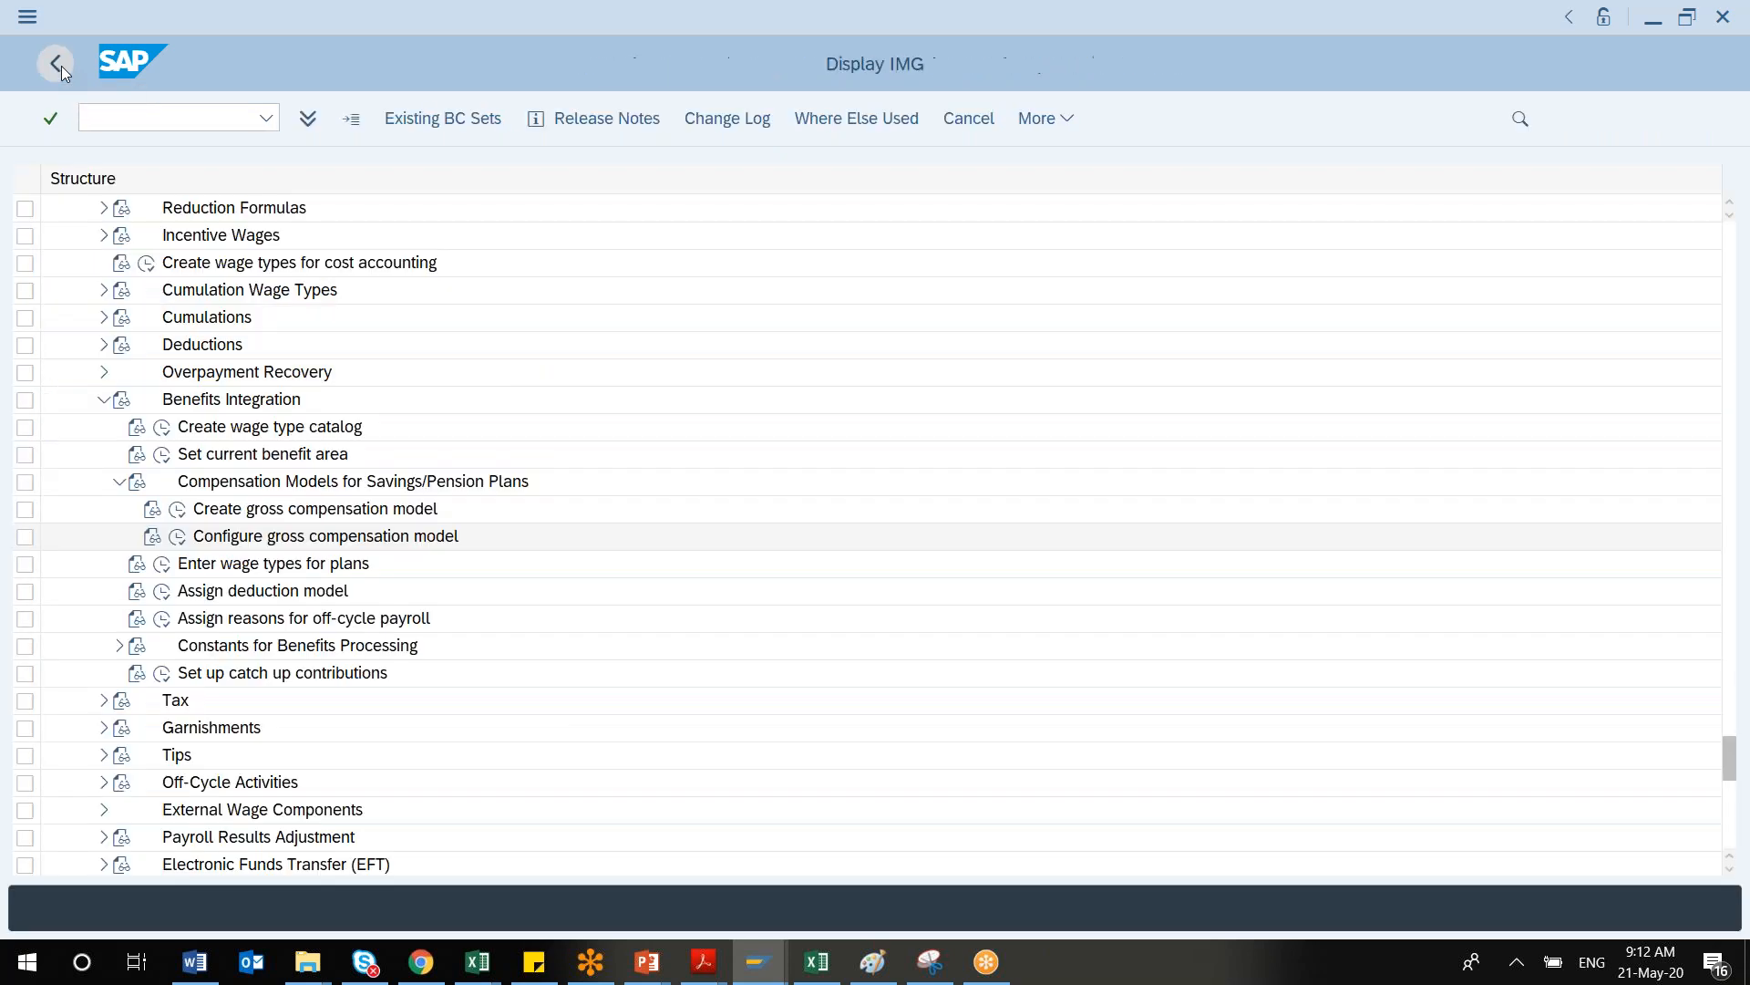
Open Enter wage types for plans and select the 401K Savings Plan entry
left_click(164, 567)
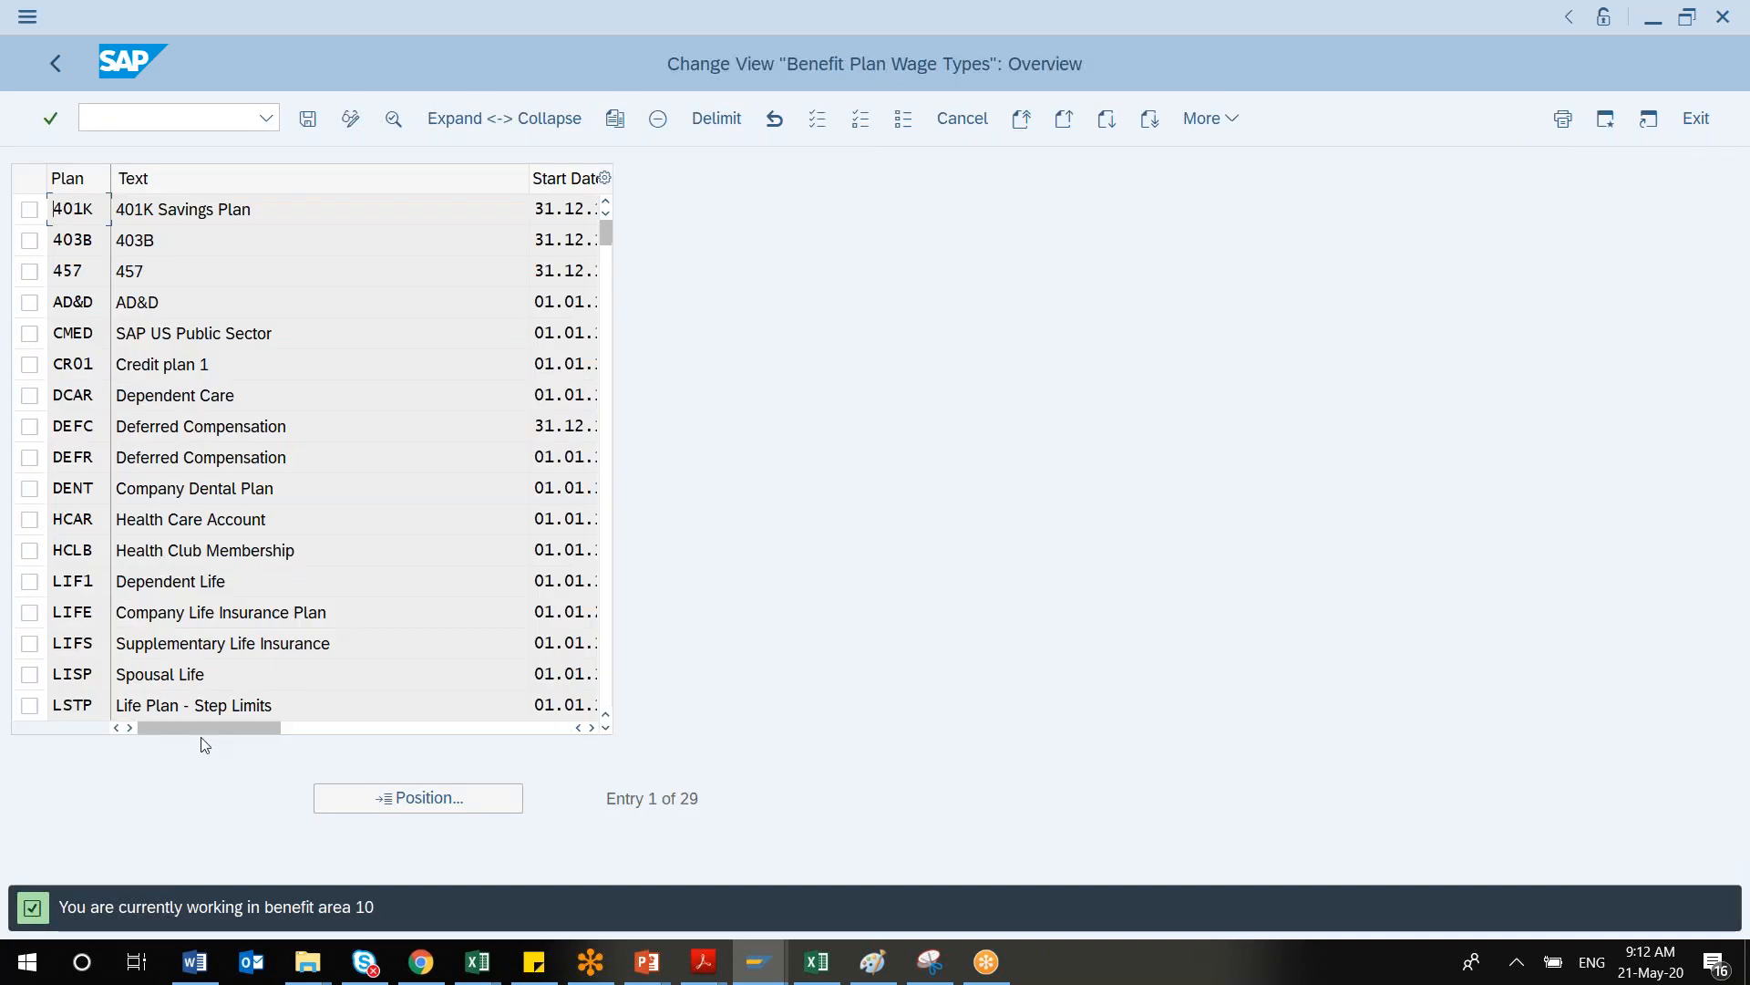
left_click_drag(241, 728, 197, 686)
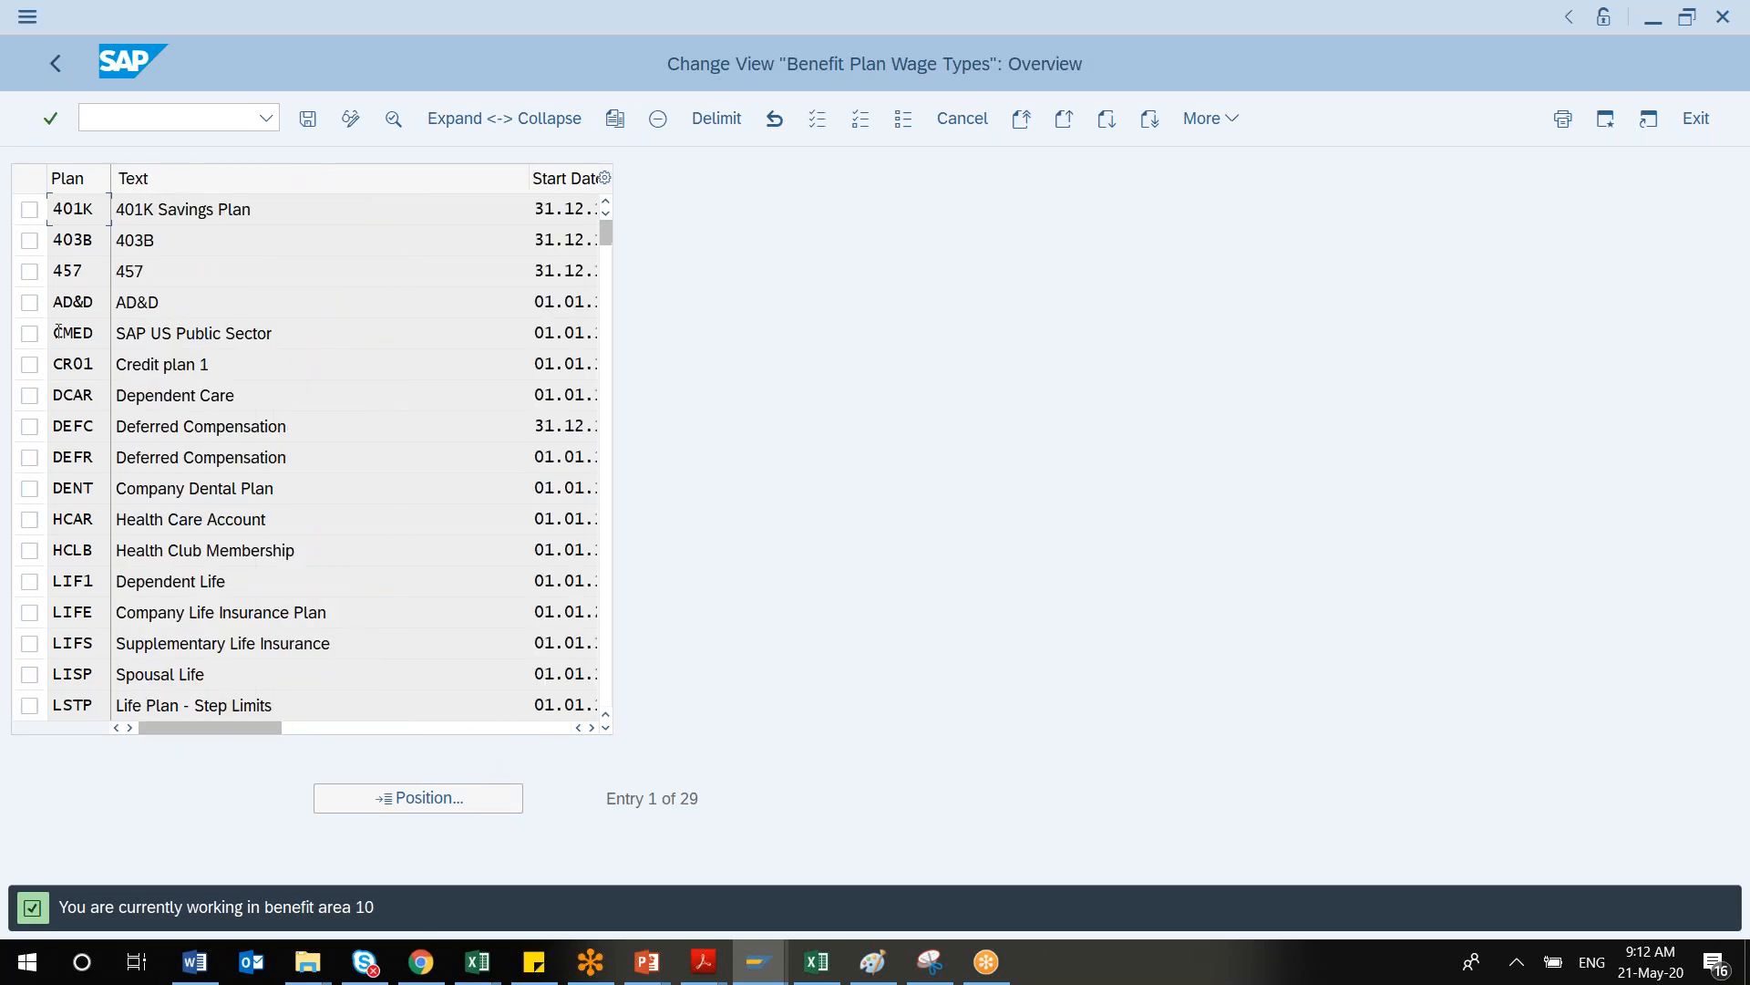
left_click(41, 218)
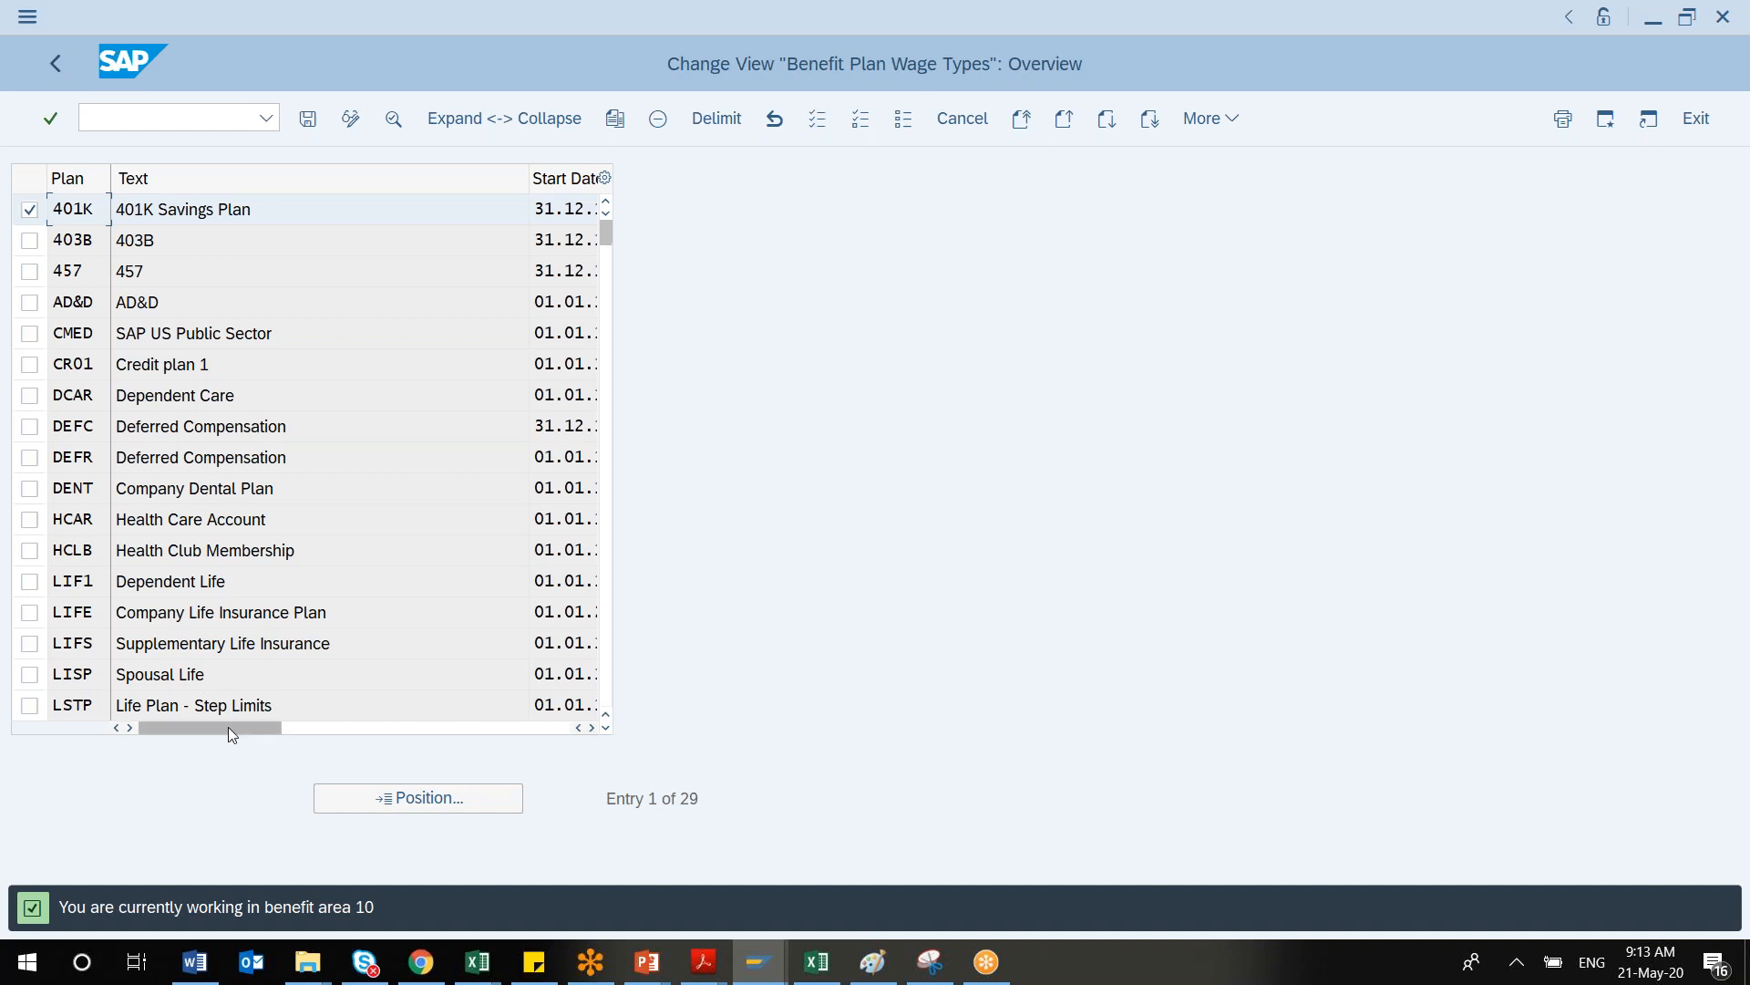
mouse_move(237, 726)
left_mouse_down()
mouse_move(402, 726)
mouse_move(237, 727)
left_mouse_up()
Look through the benefit plan value list for positioning the plan wage types overview, close it unused and return to the IMG structure
left_click(378, 797)
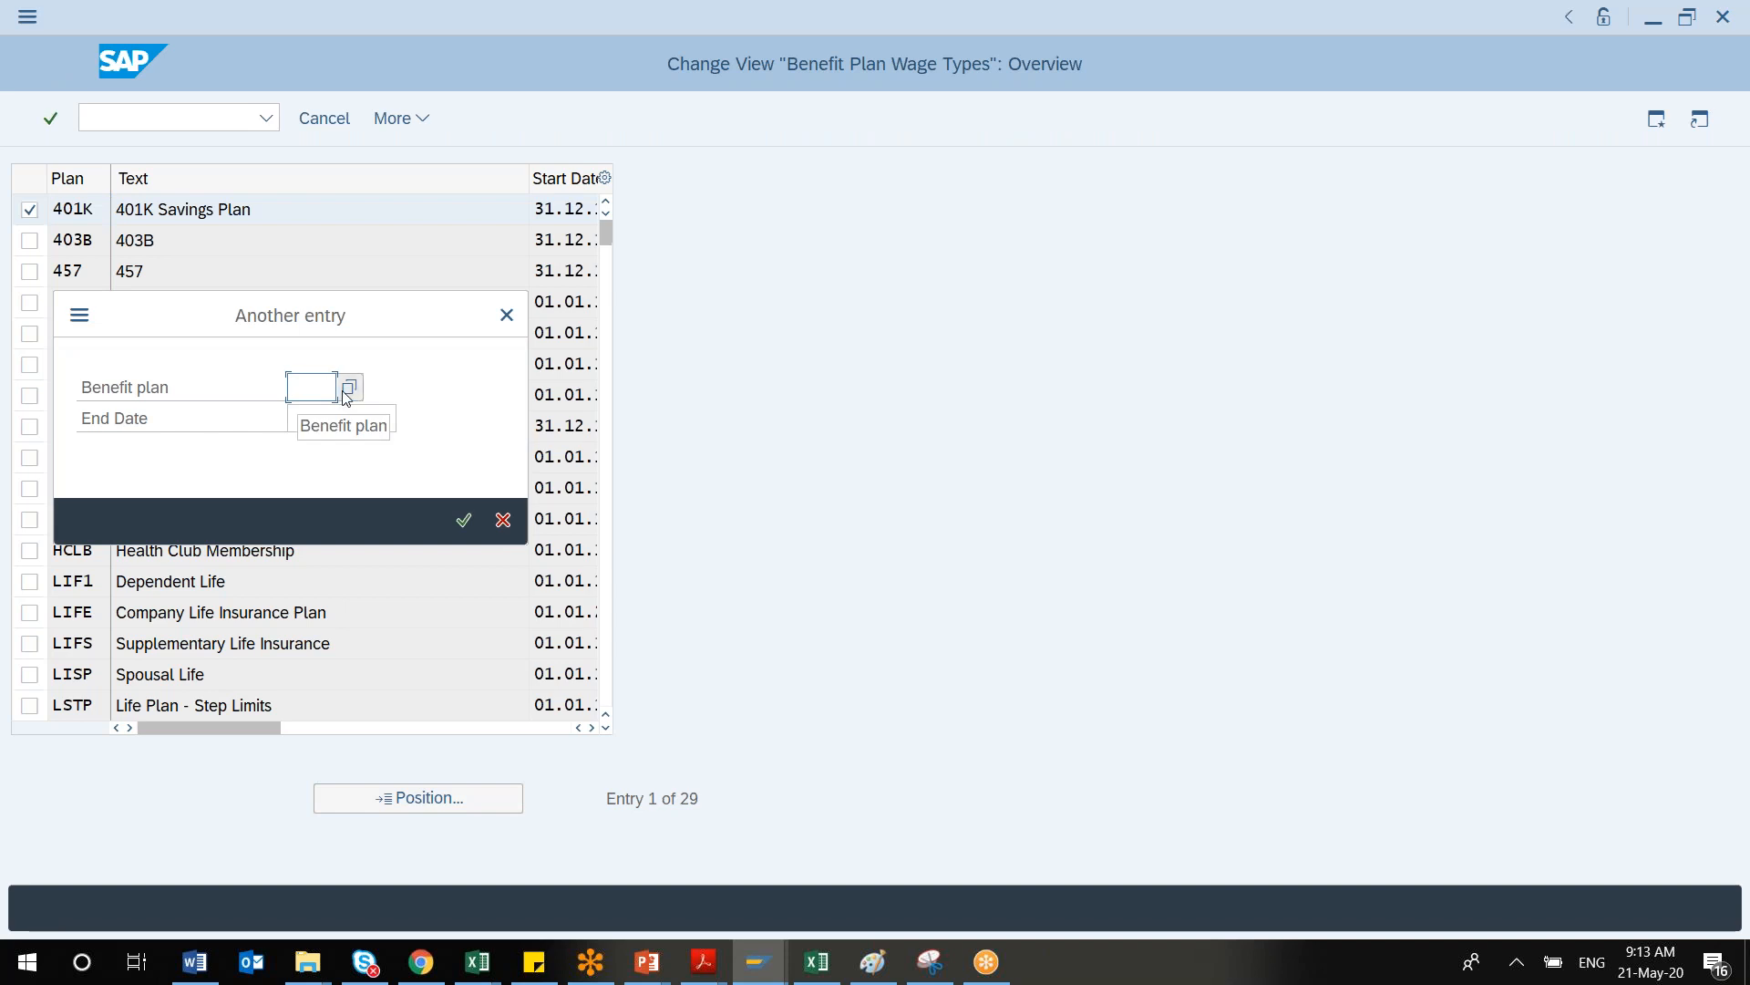
left_click(349, 388)
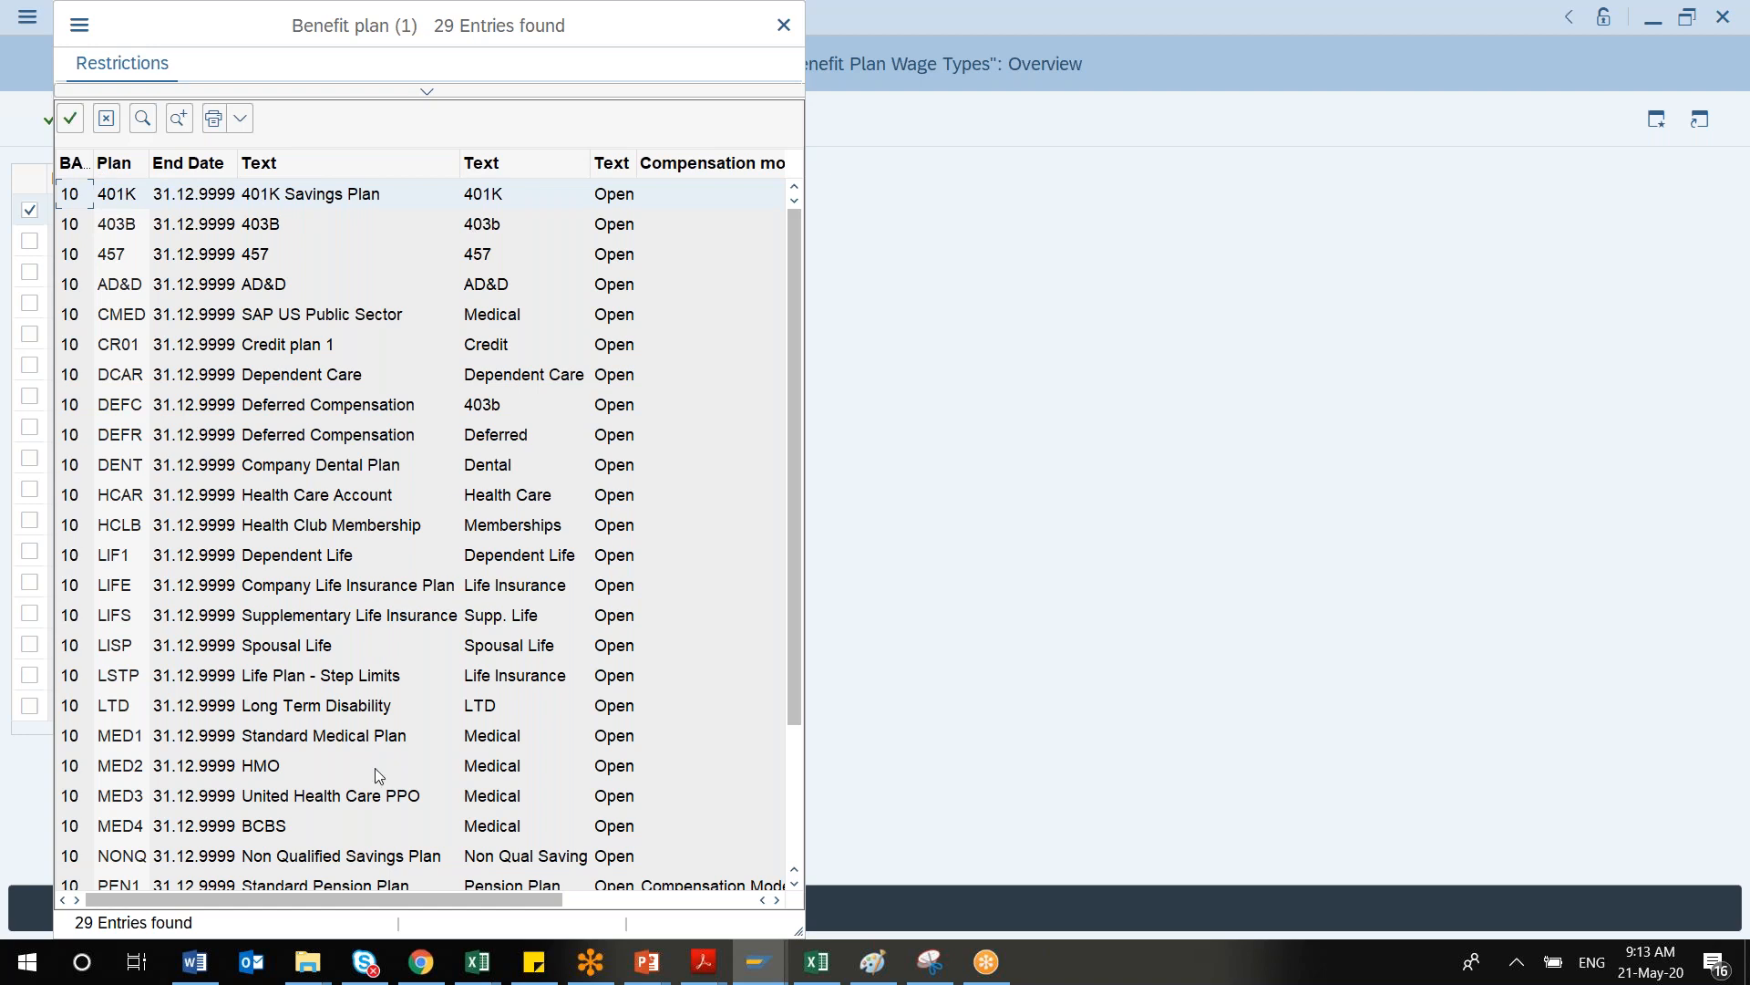
left_click_drag(390, 897, 585, 898)
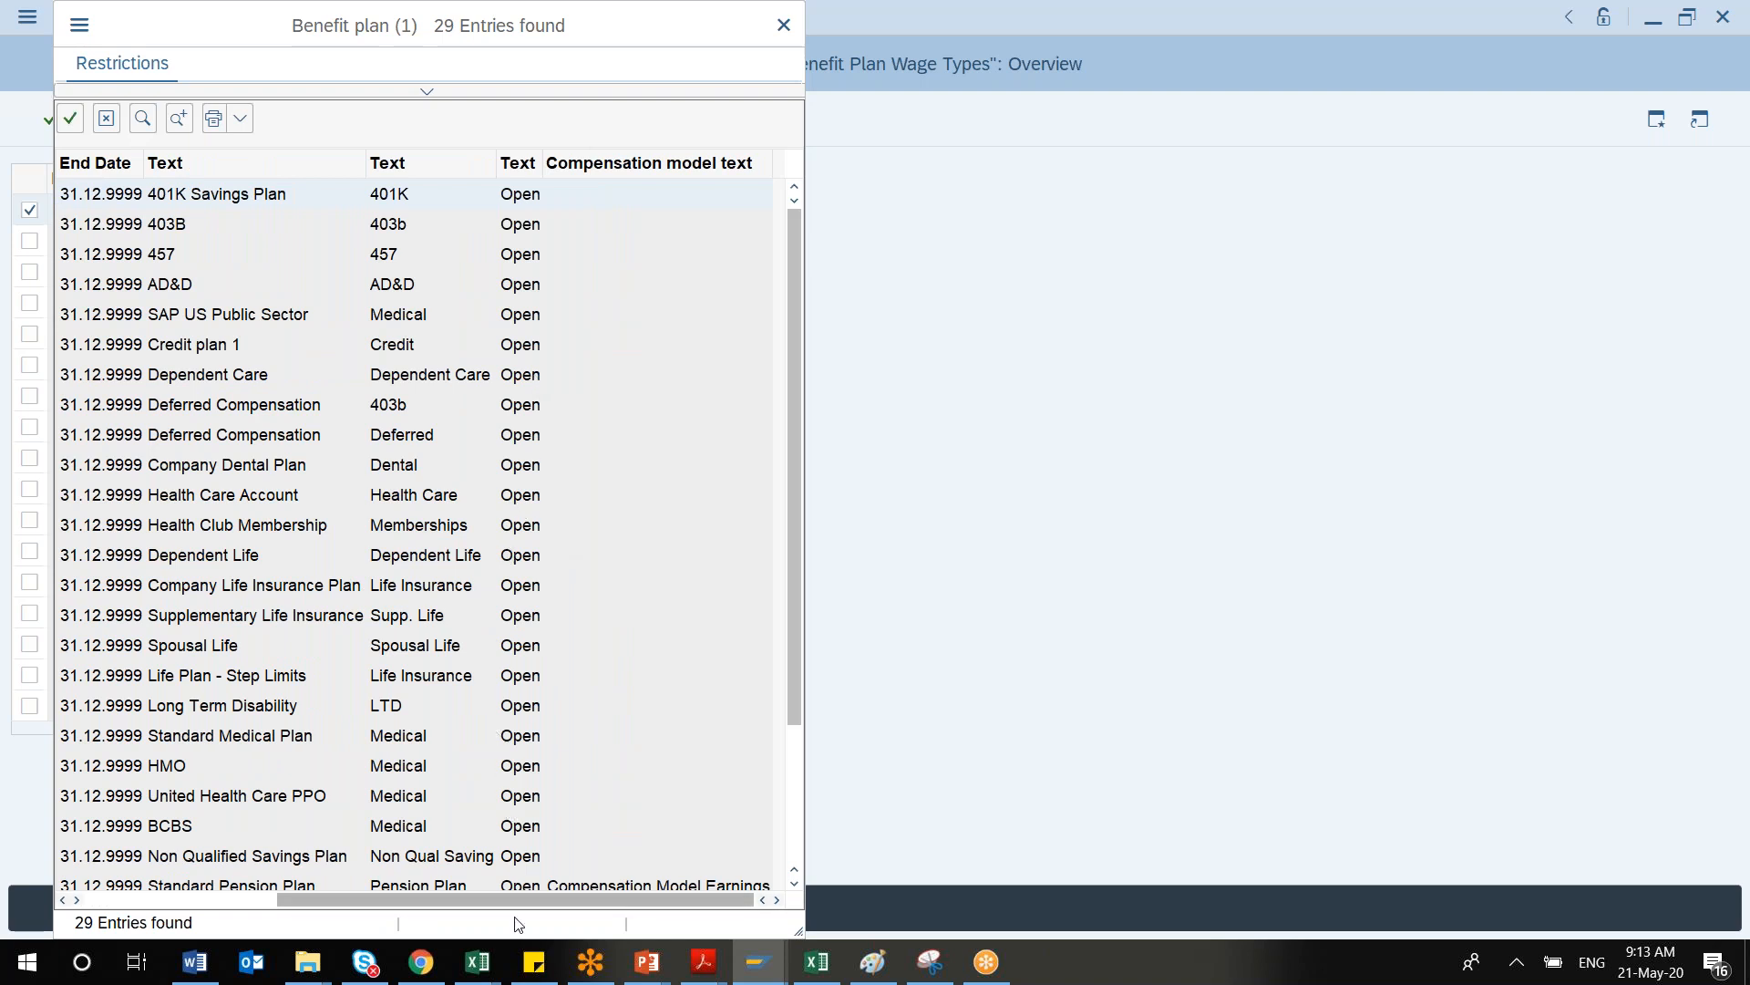
left_click_drag(538, 897, 346, 897)
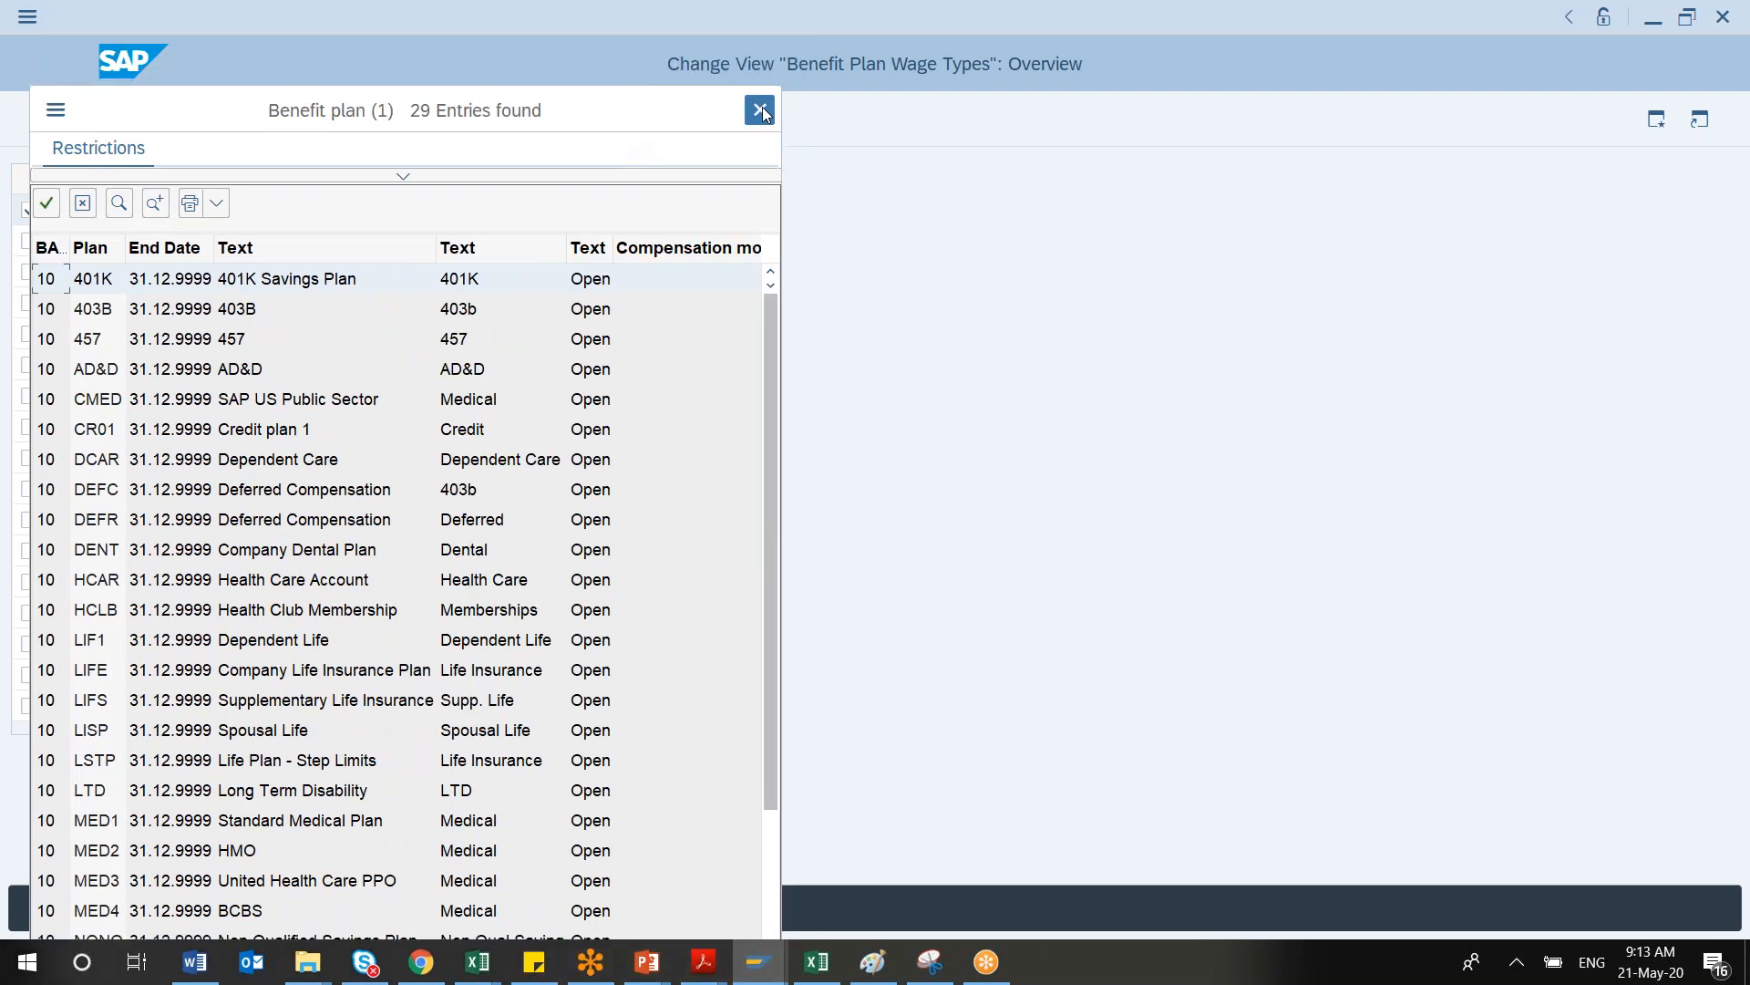
left_click(761, 108)
left_click(507, 315)
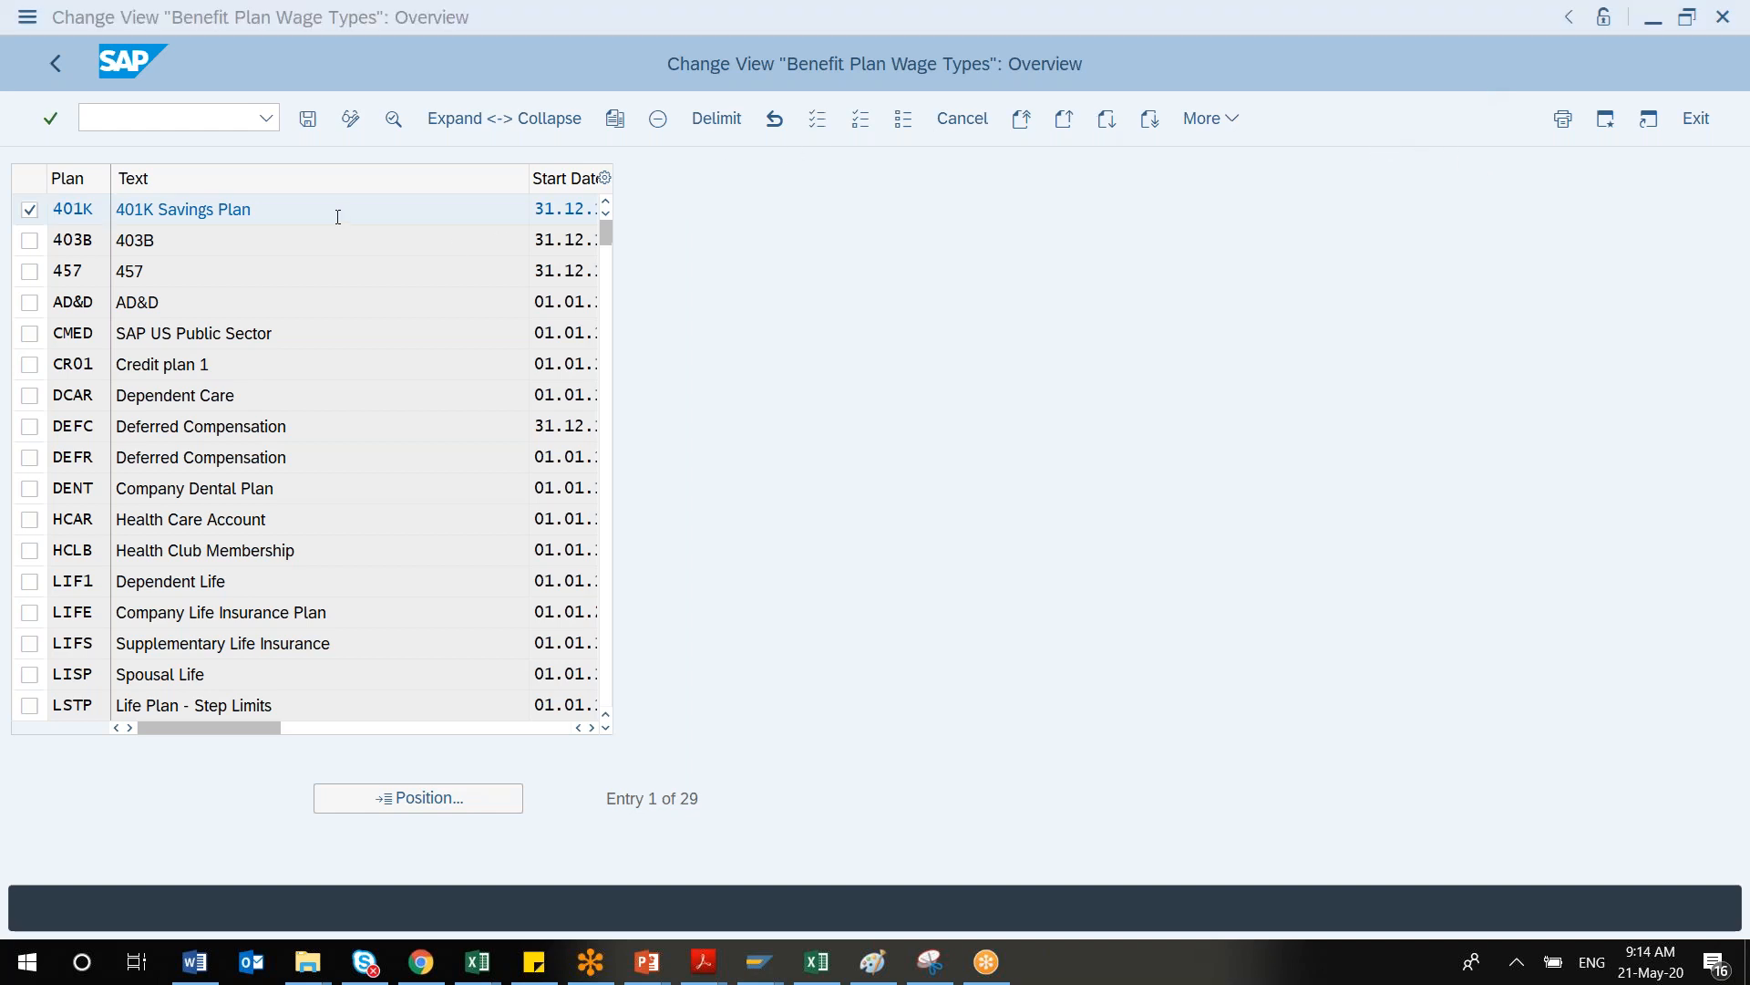
left_click(59, 73)
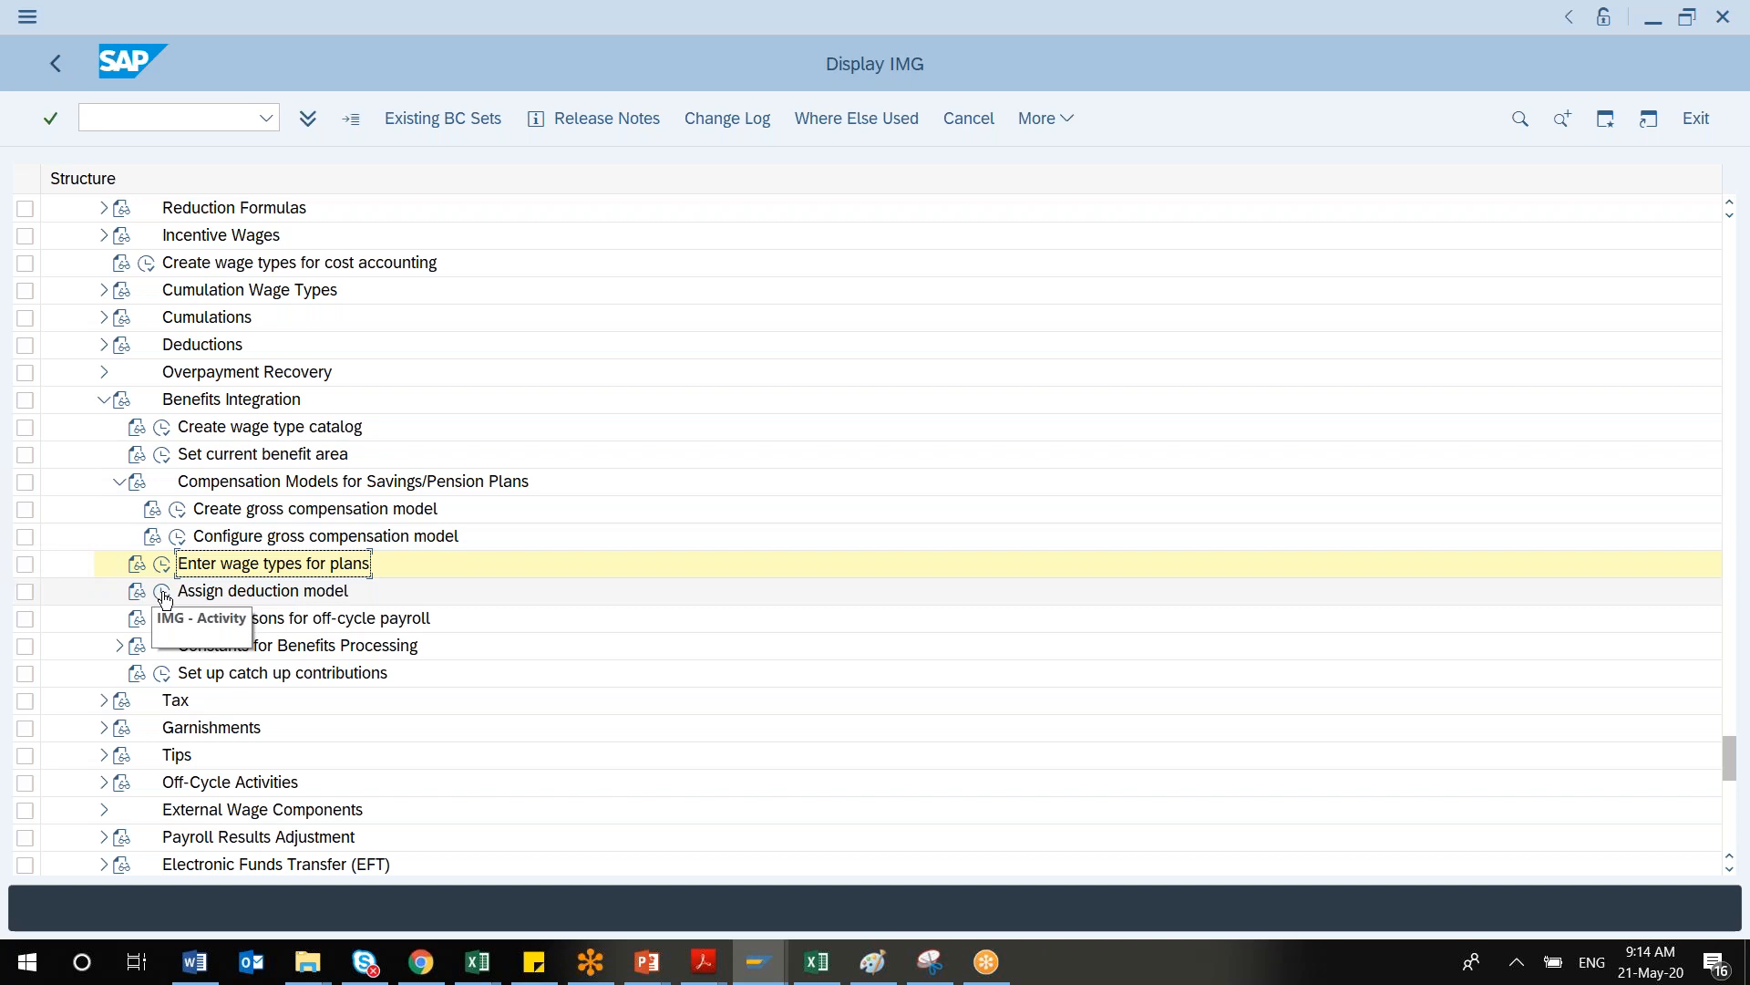
Open Assign deduction model and start a new entry for plan 401K with variable key 1
left_click(163, 592)
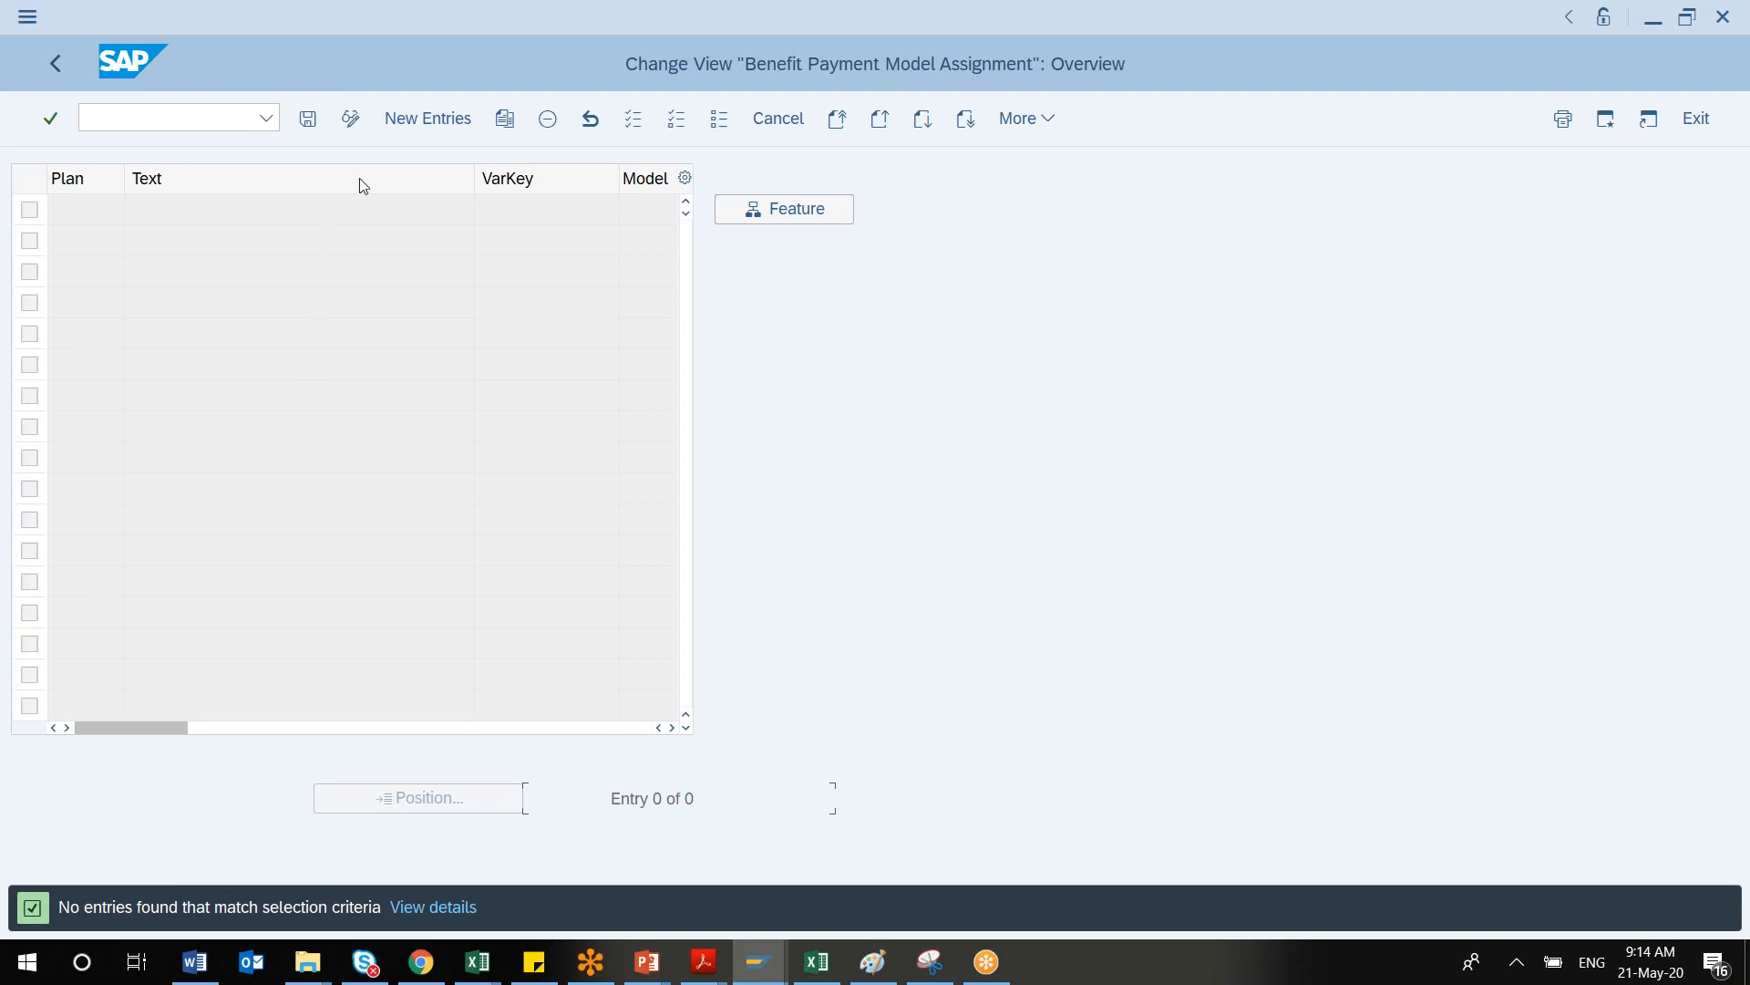
left_click(420, 122)
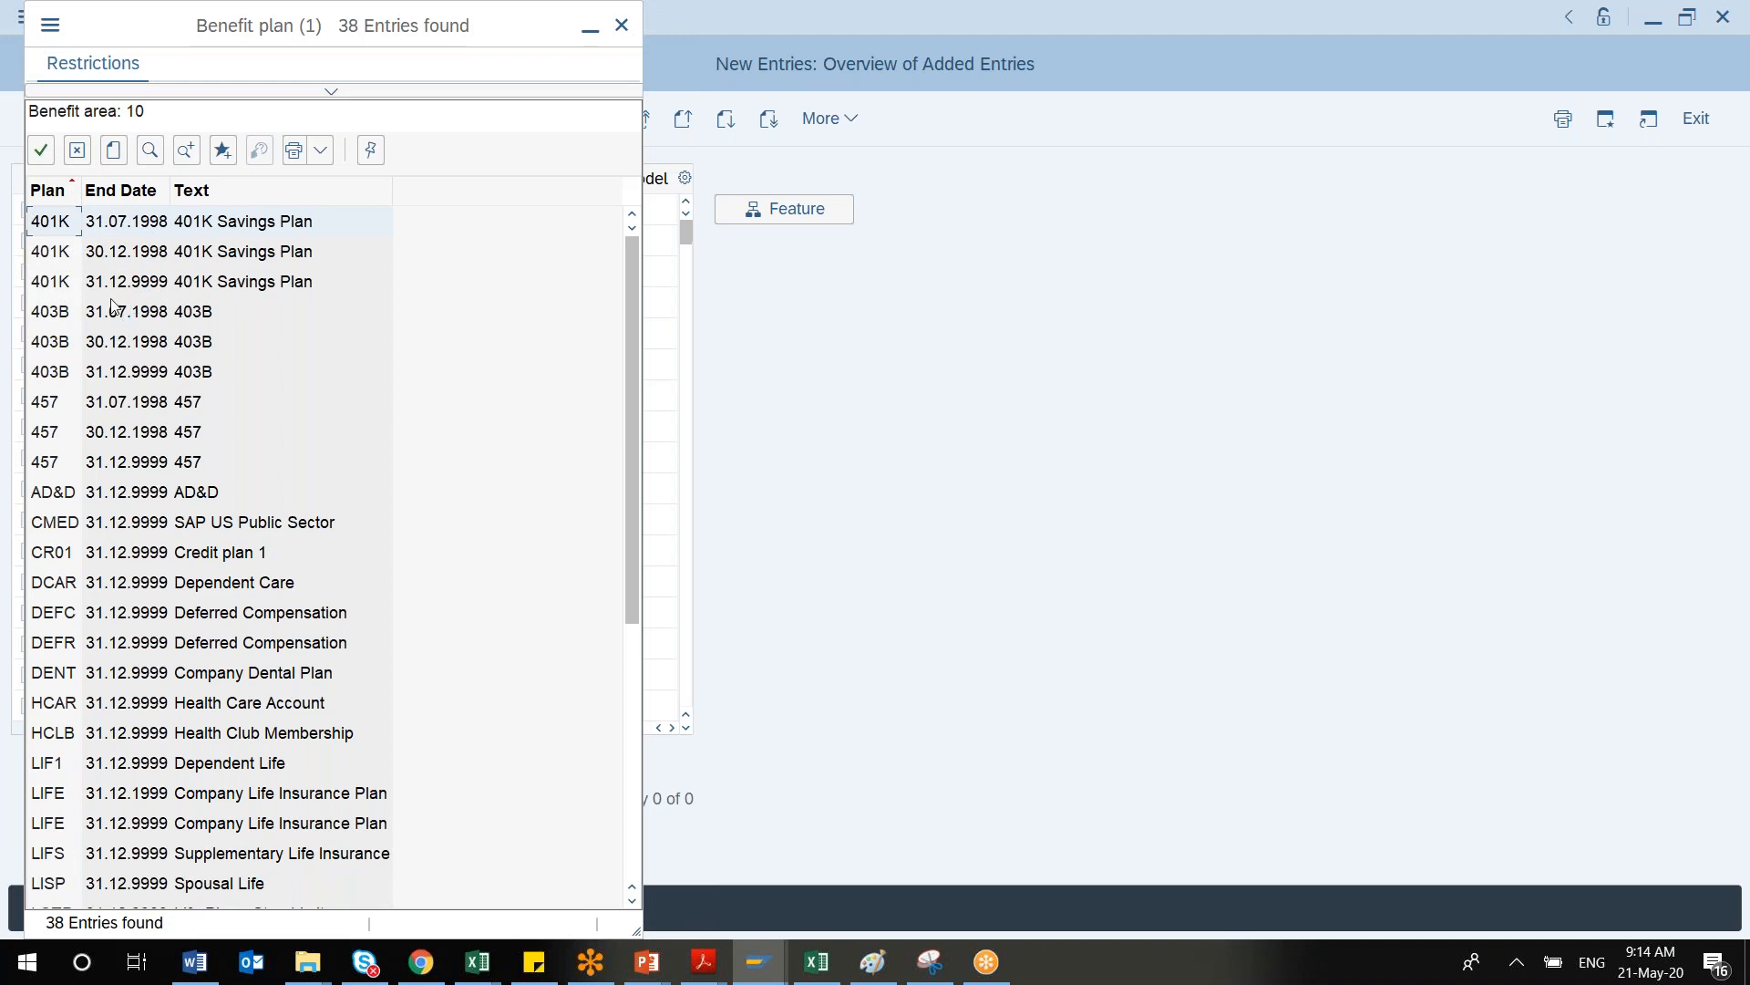
left_click(41, 151)
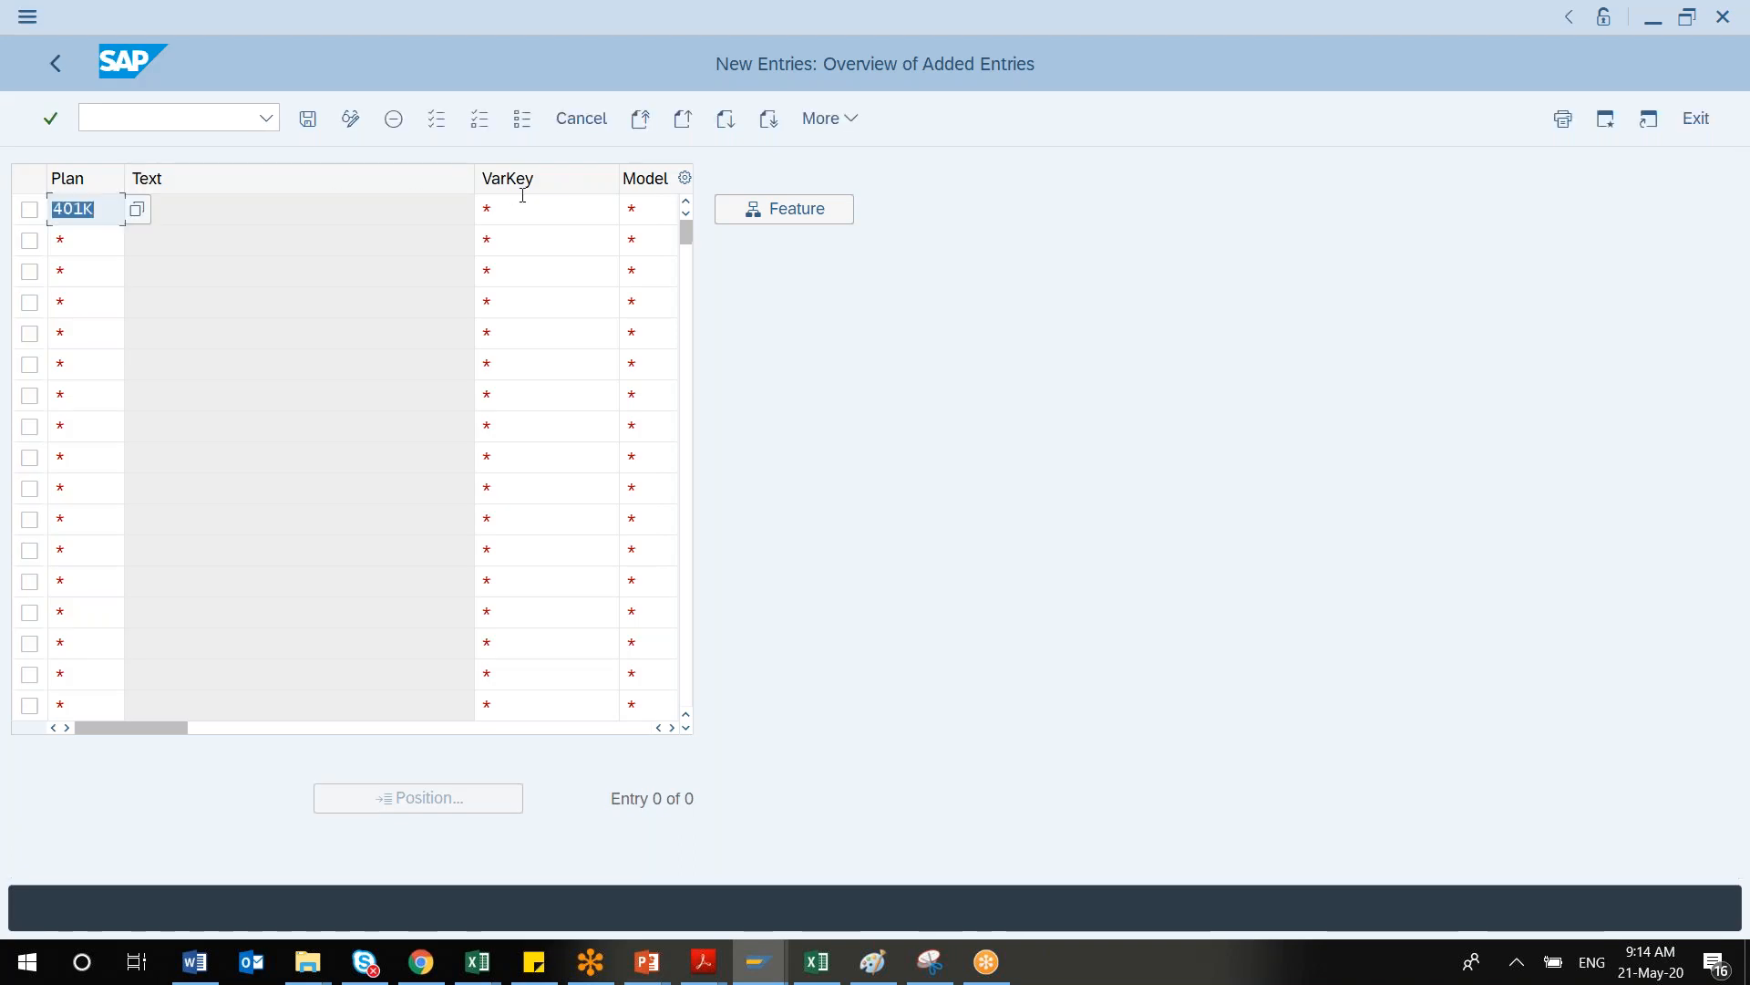
left_click(536, 201)
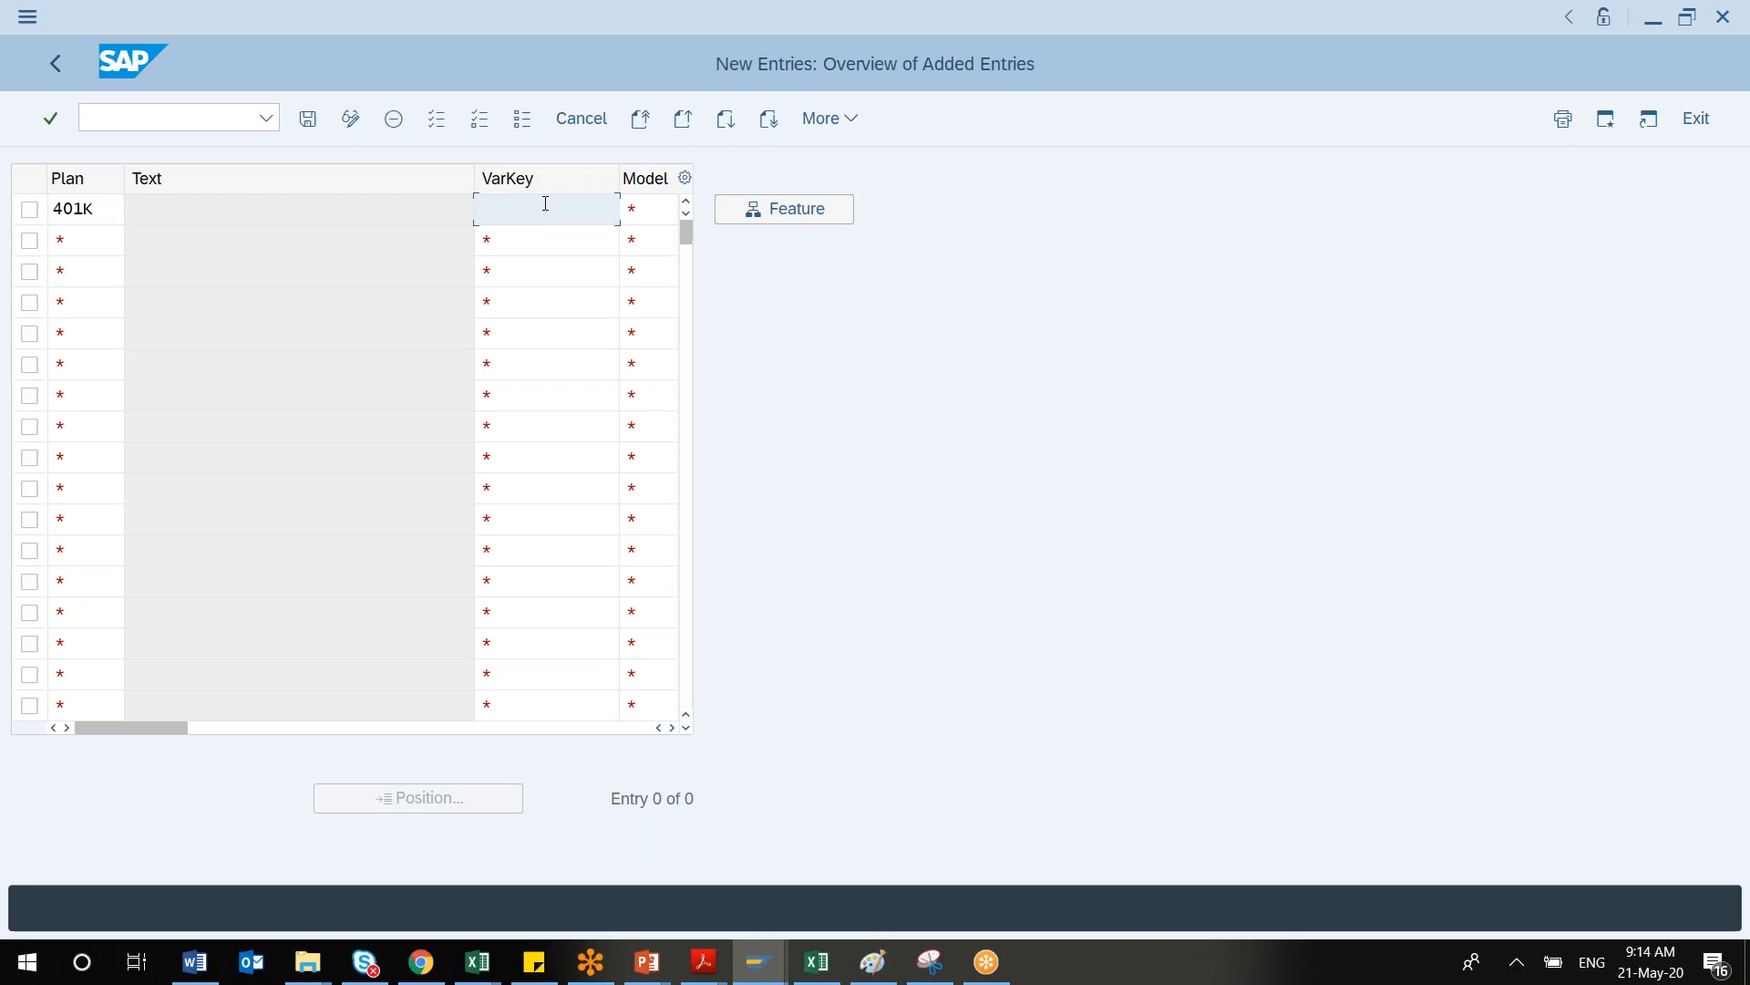
left_click(648, 212)
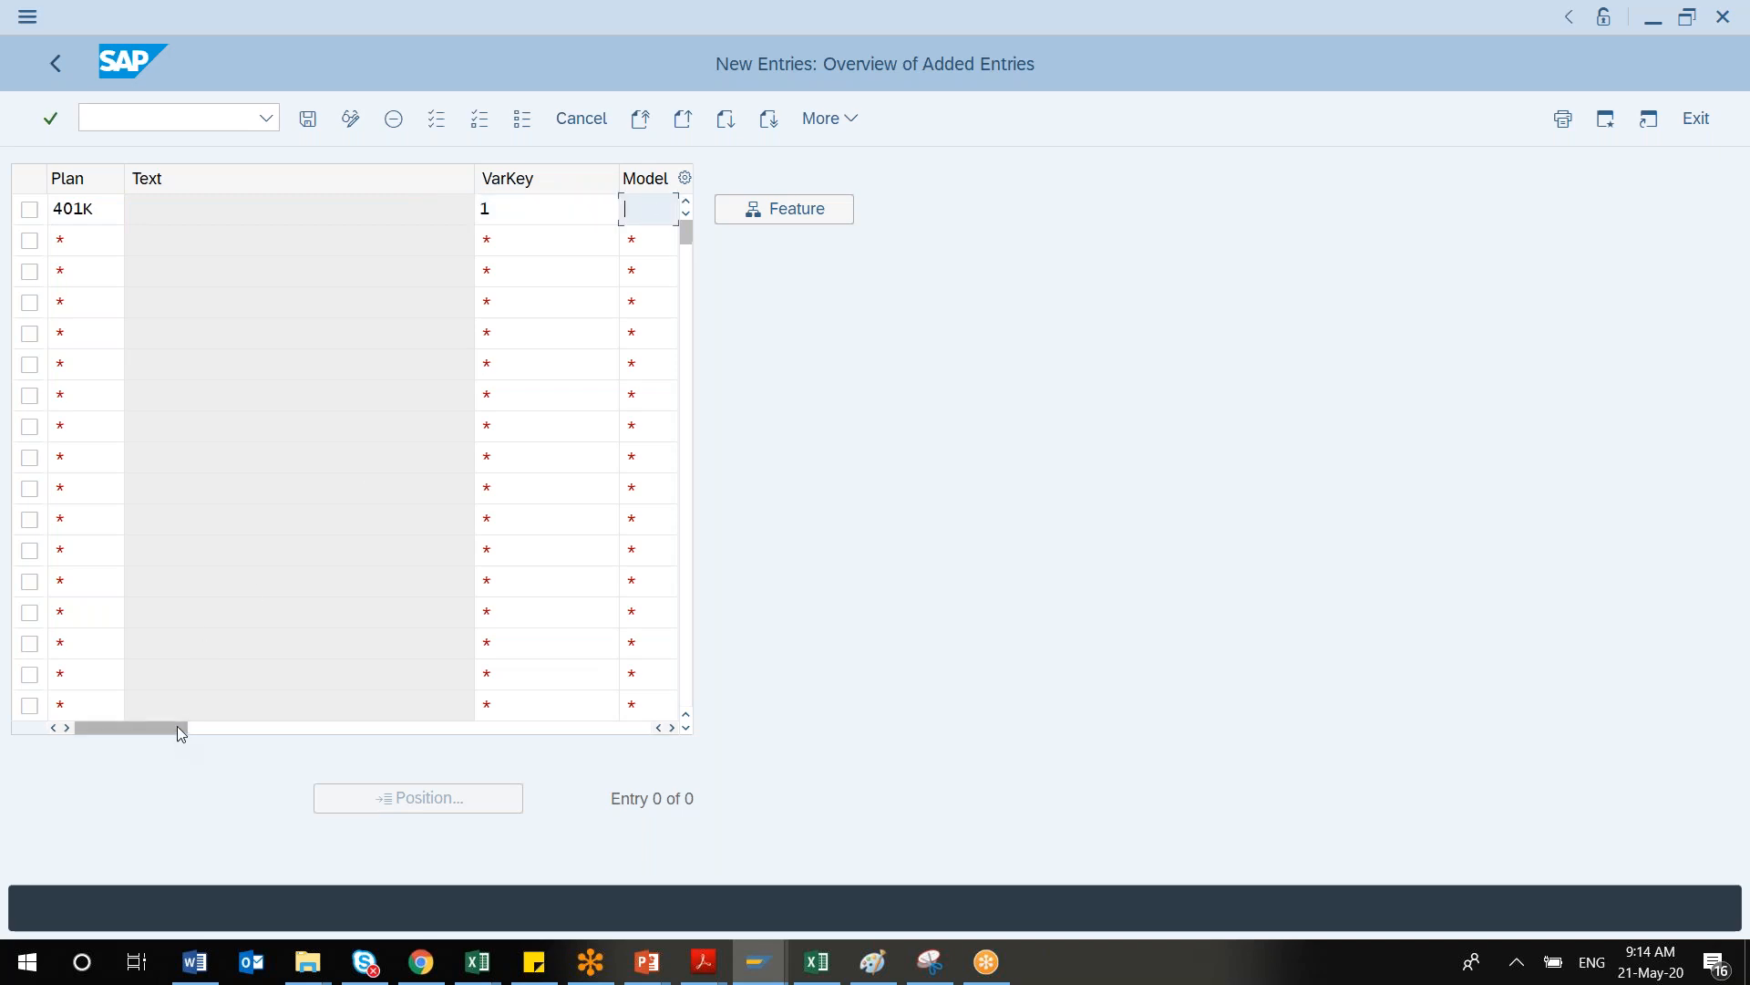
left_click_drag(177, 727, 411, 730)
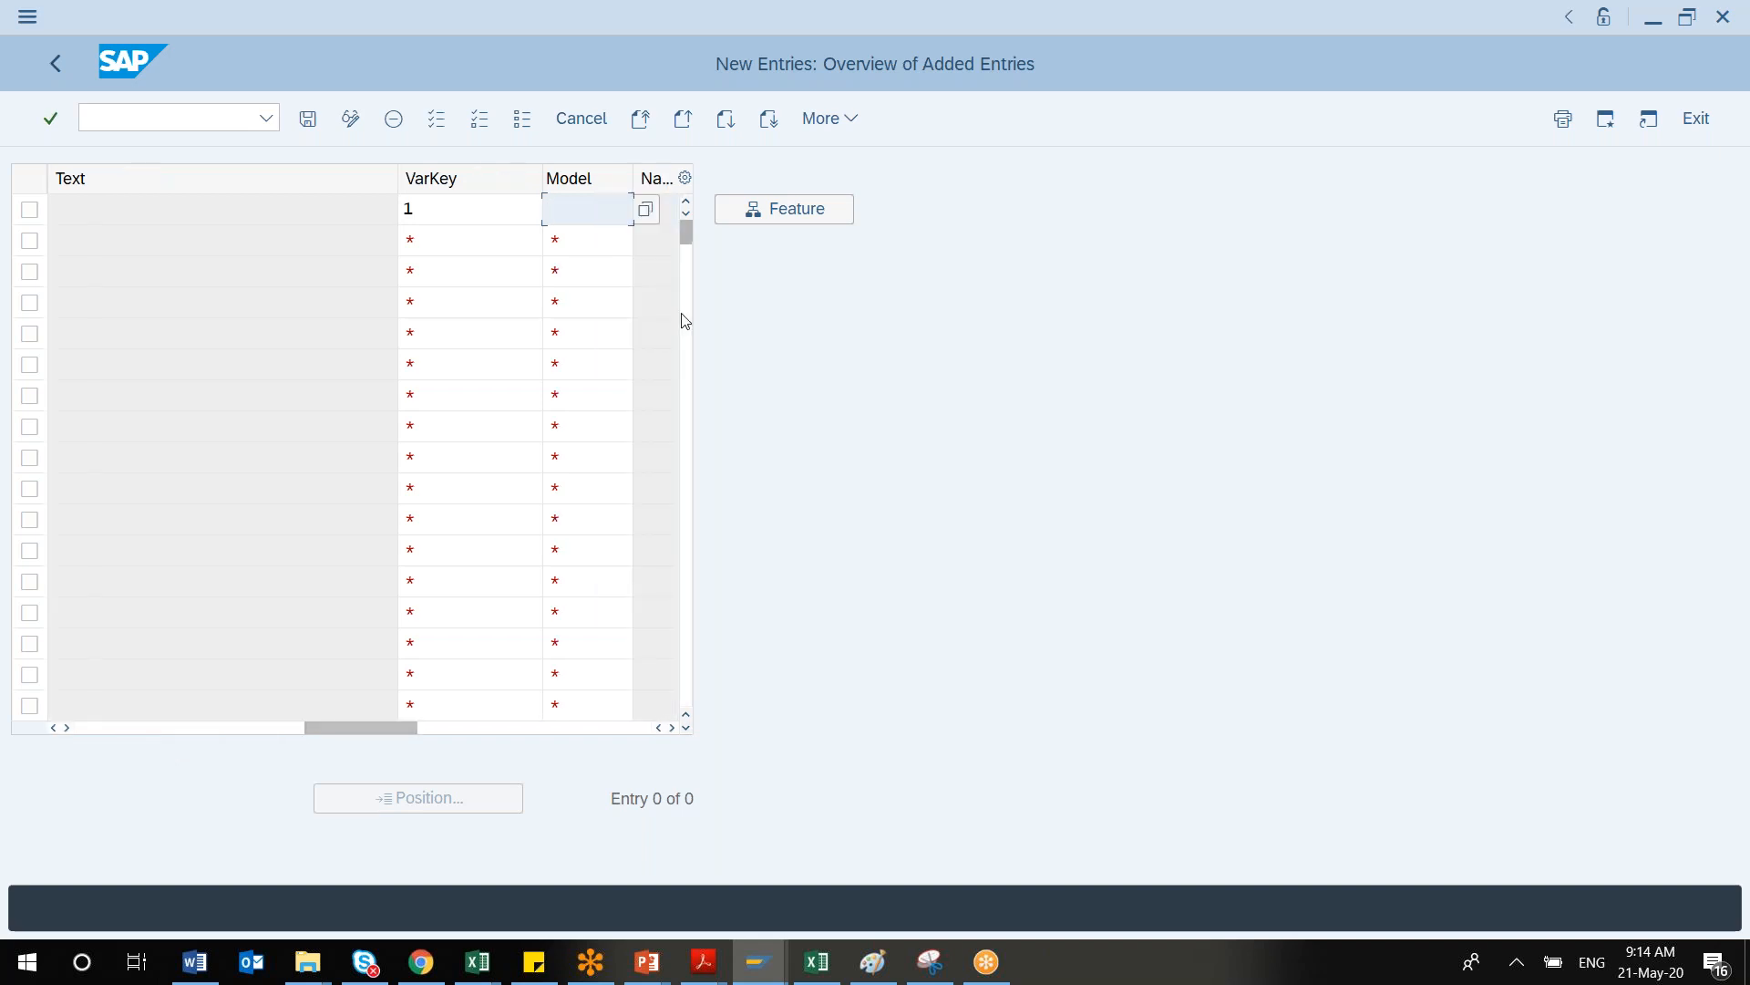
Choose payment model BB00 Each last period of month for the 401K entry and try to save it
left_click(642, 218)
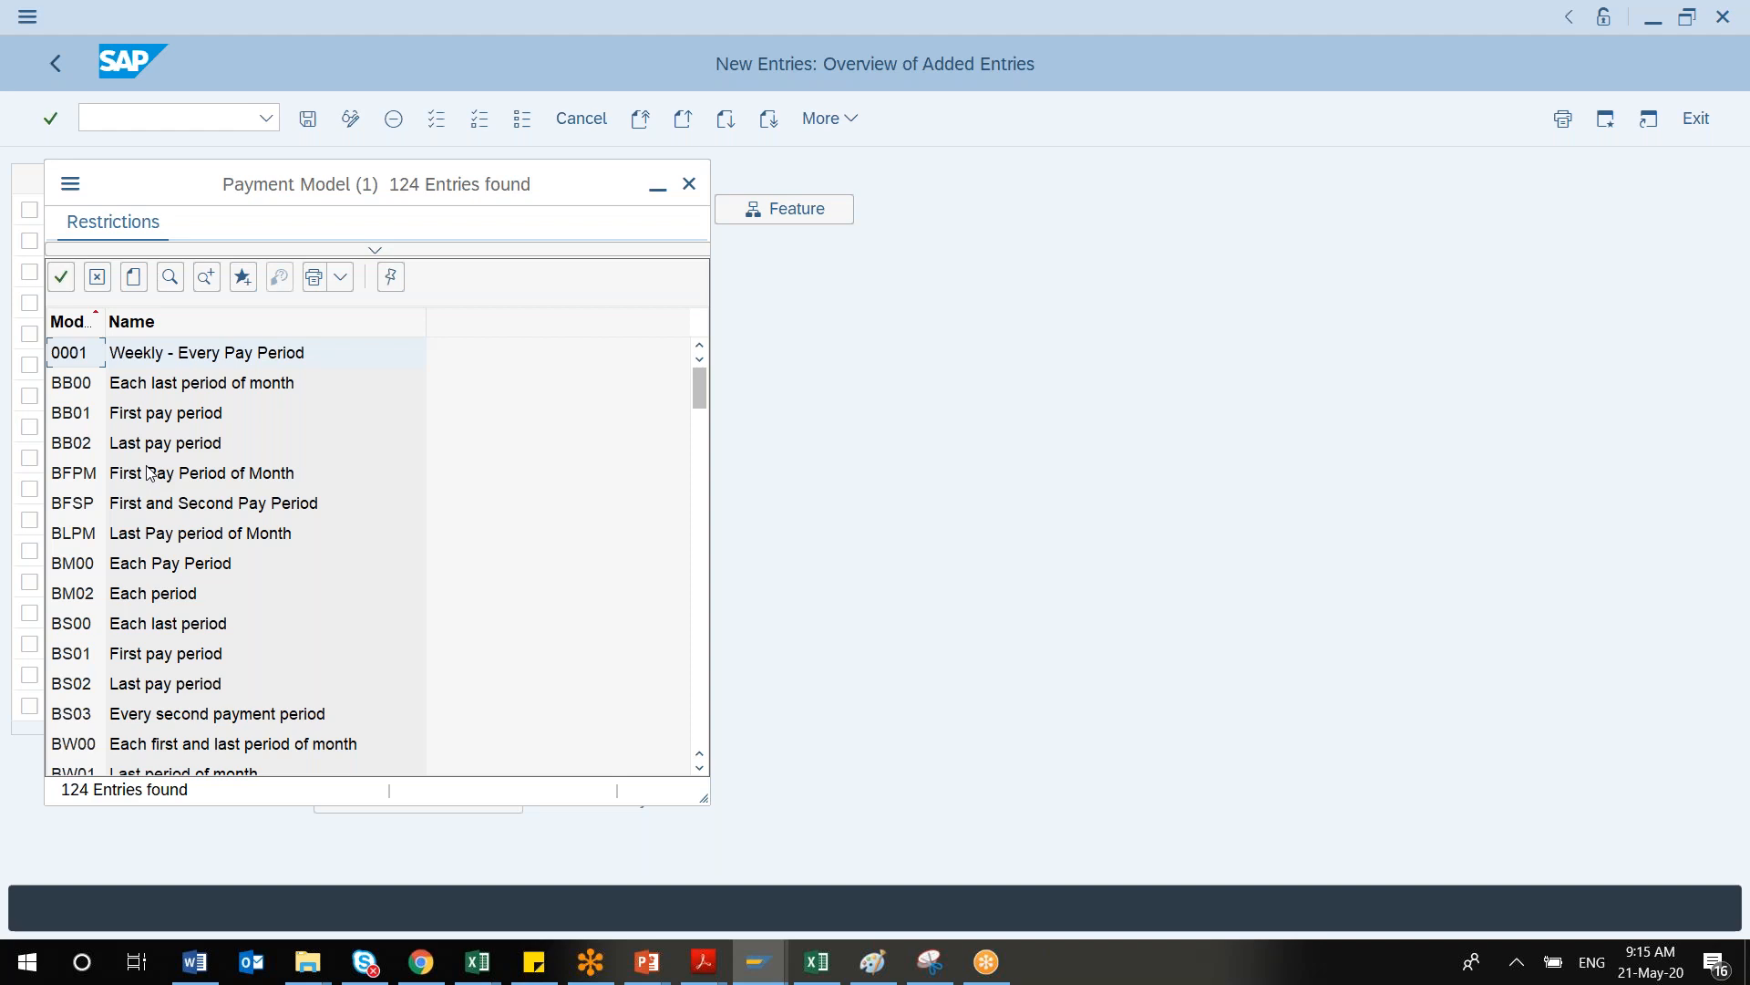
left_click(119, 384)
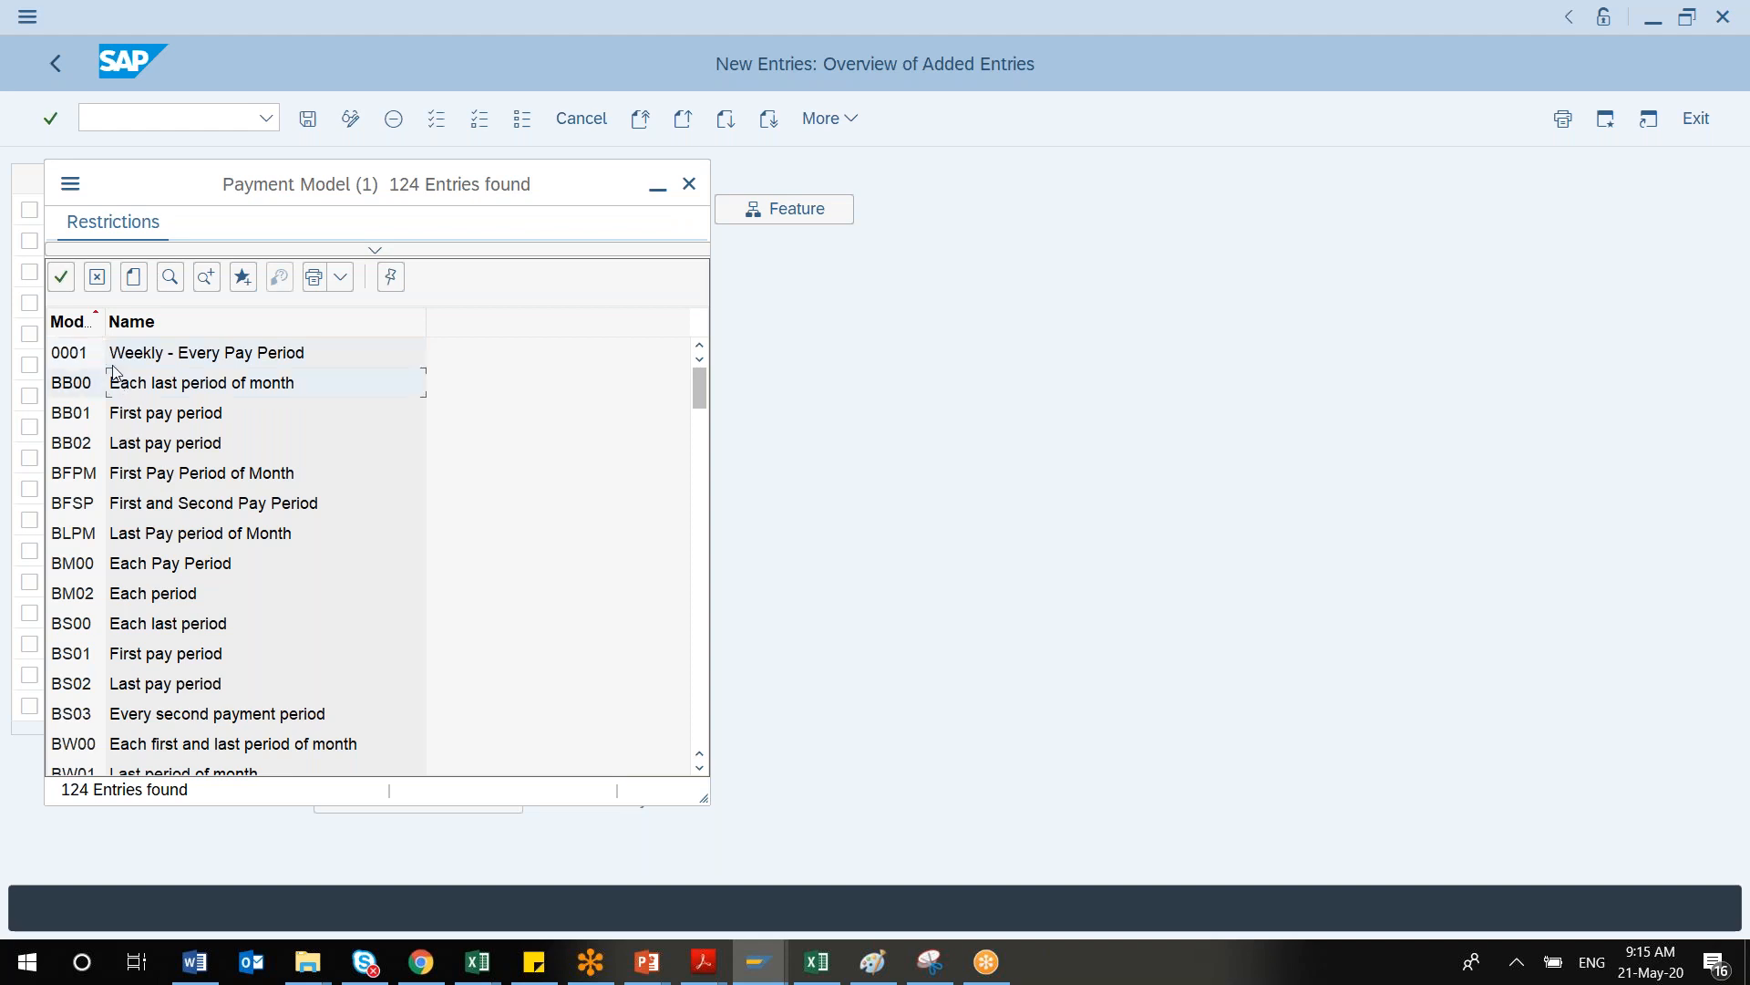
left_click(60, 276)
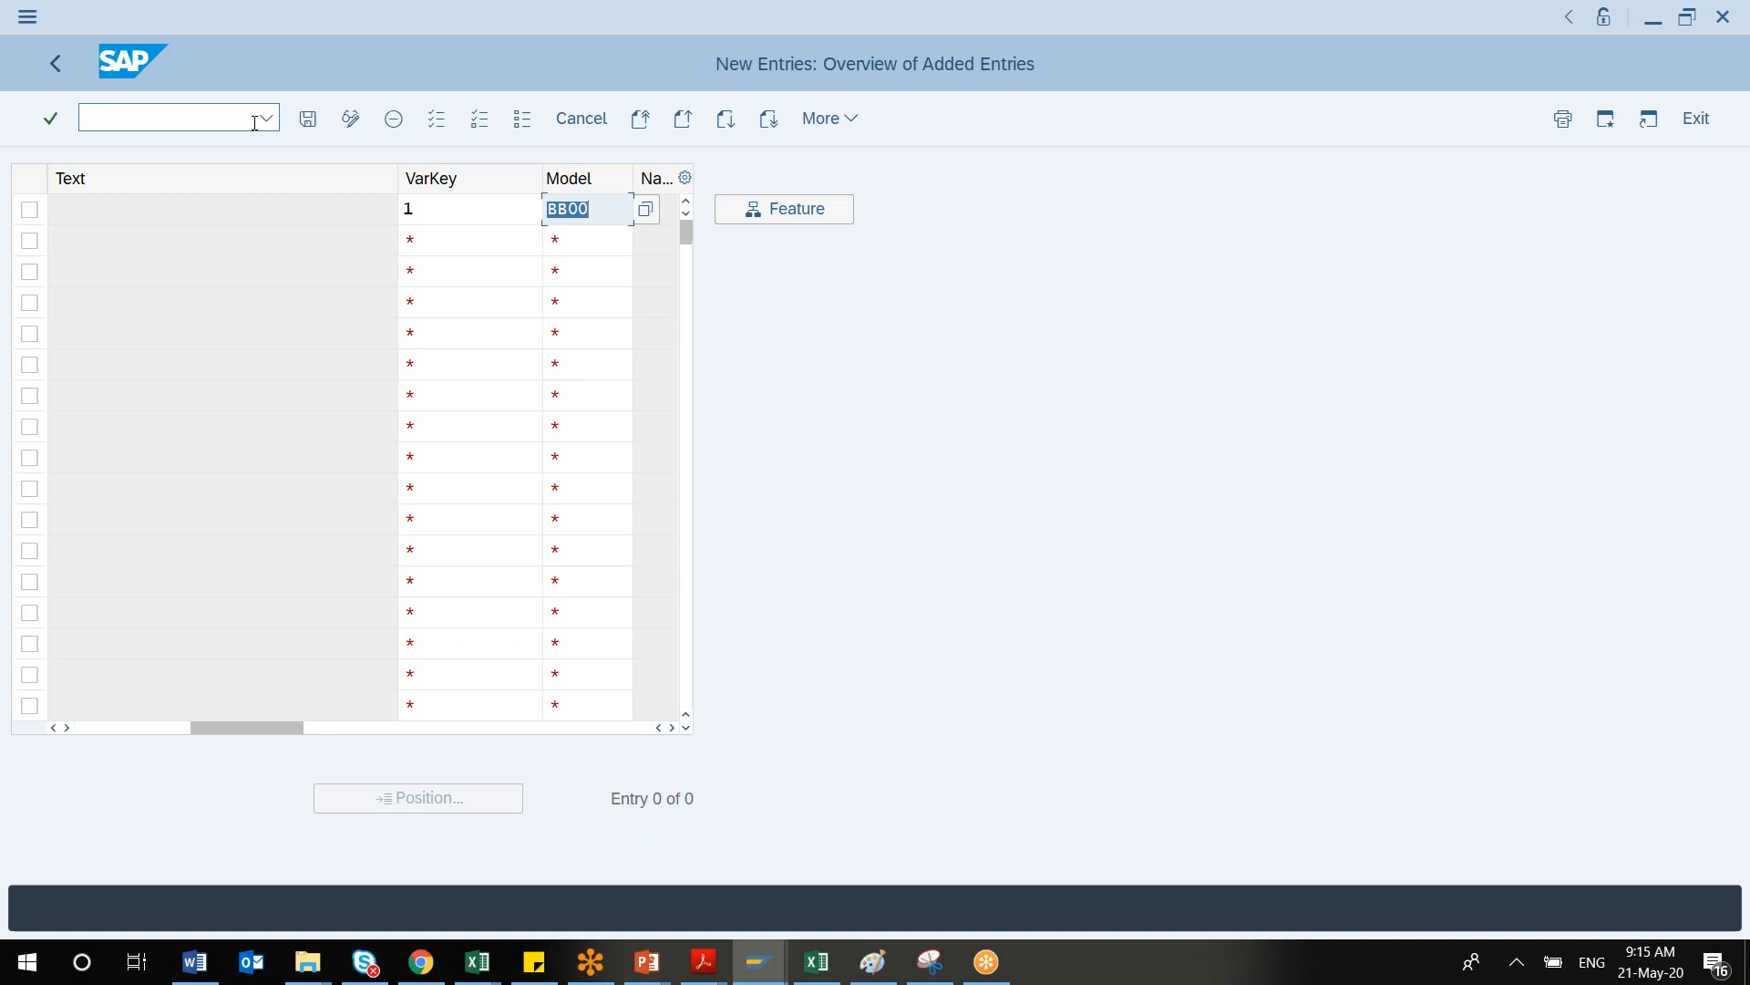
left_click(333, 129)
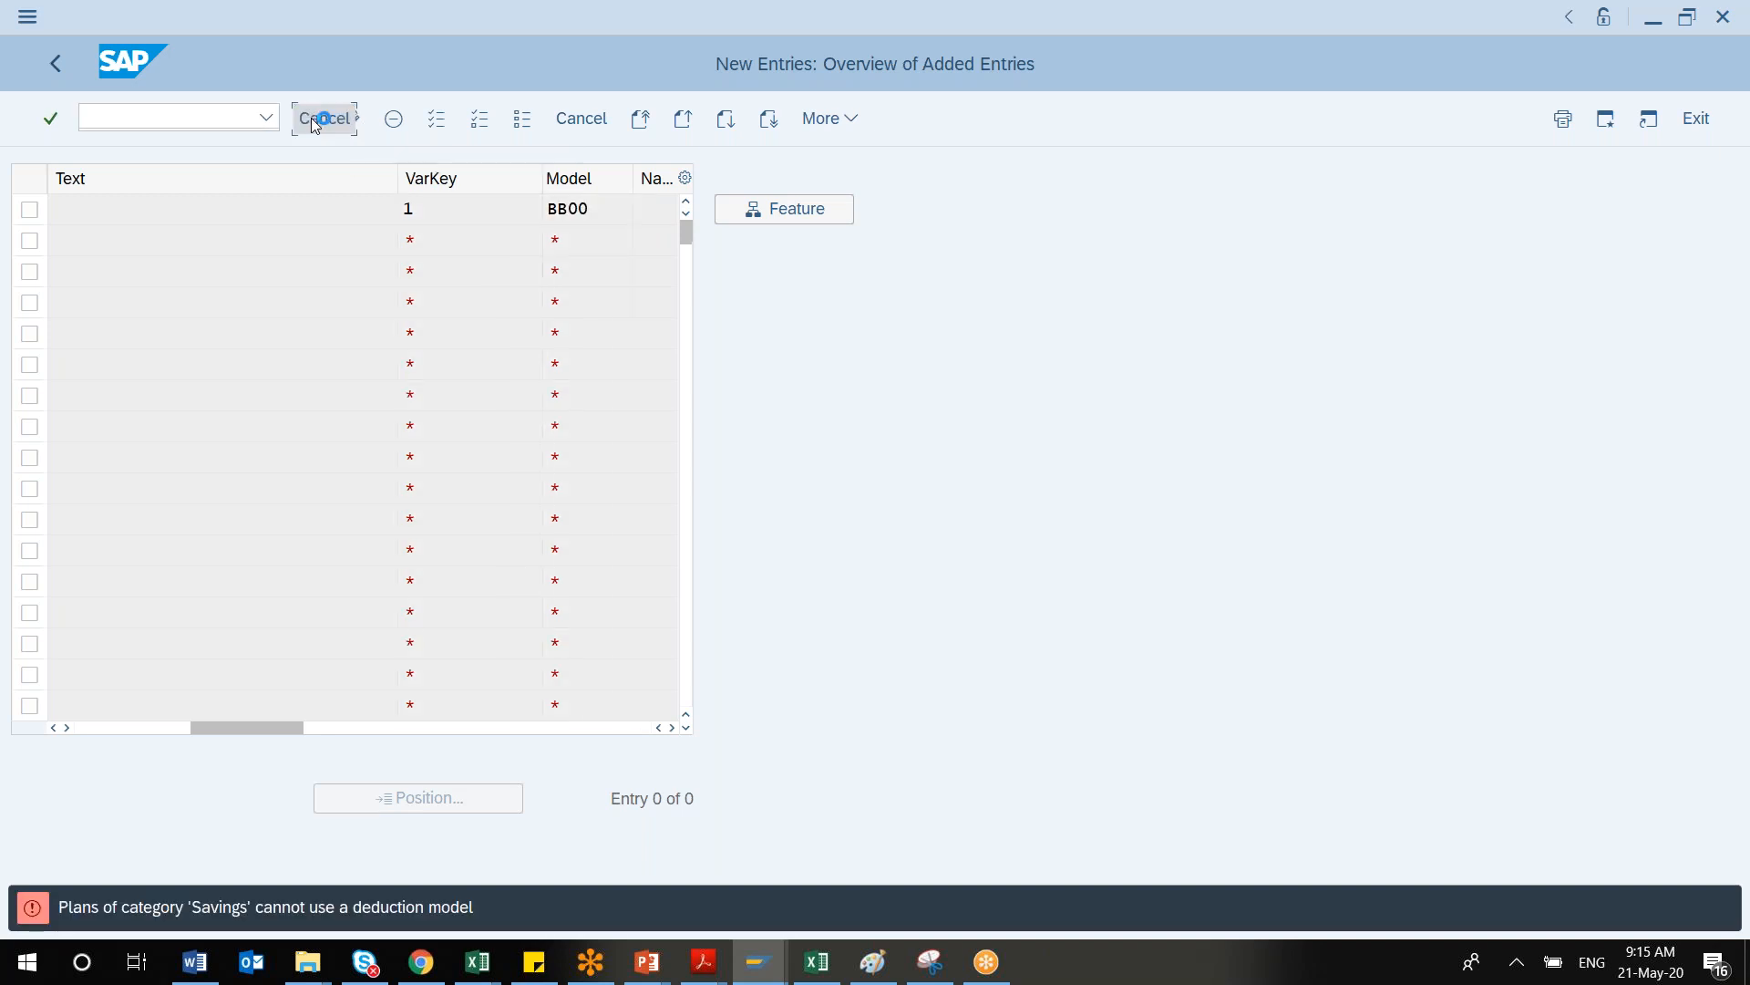
Discard the 401K deduction model entry and go back to the IMG structure
left_click(311, 118)
left_click(357, 507)
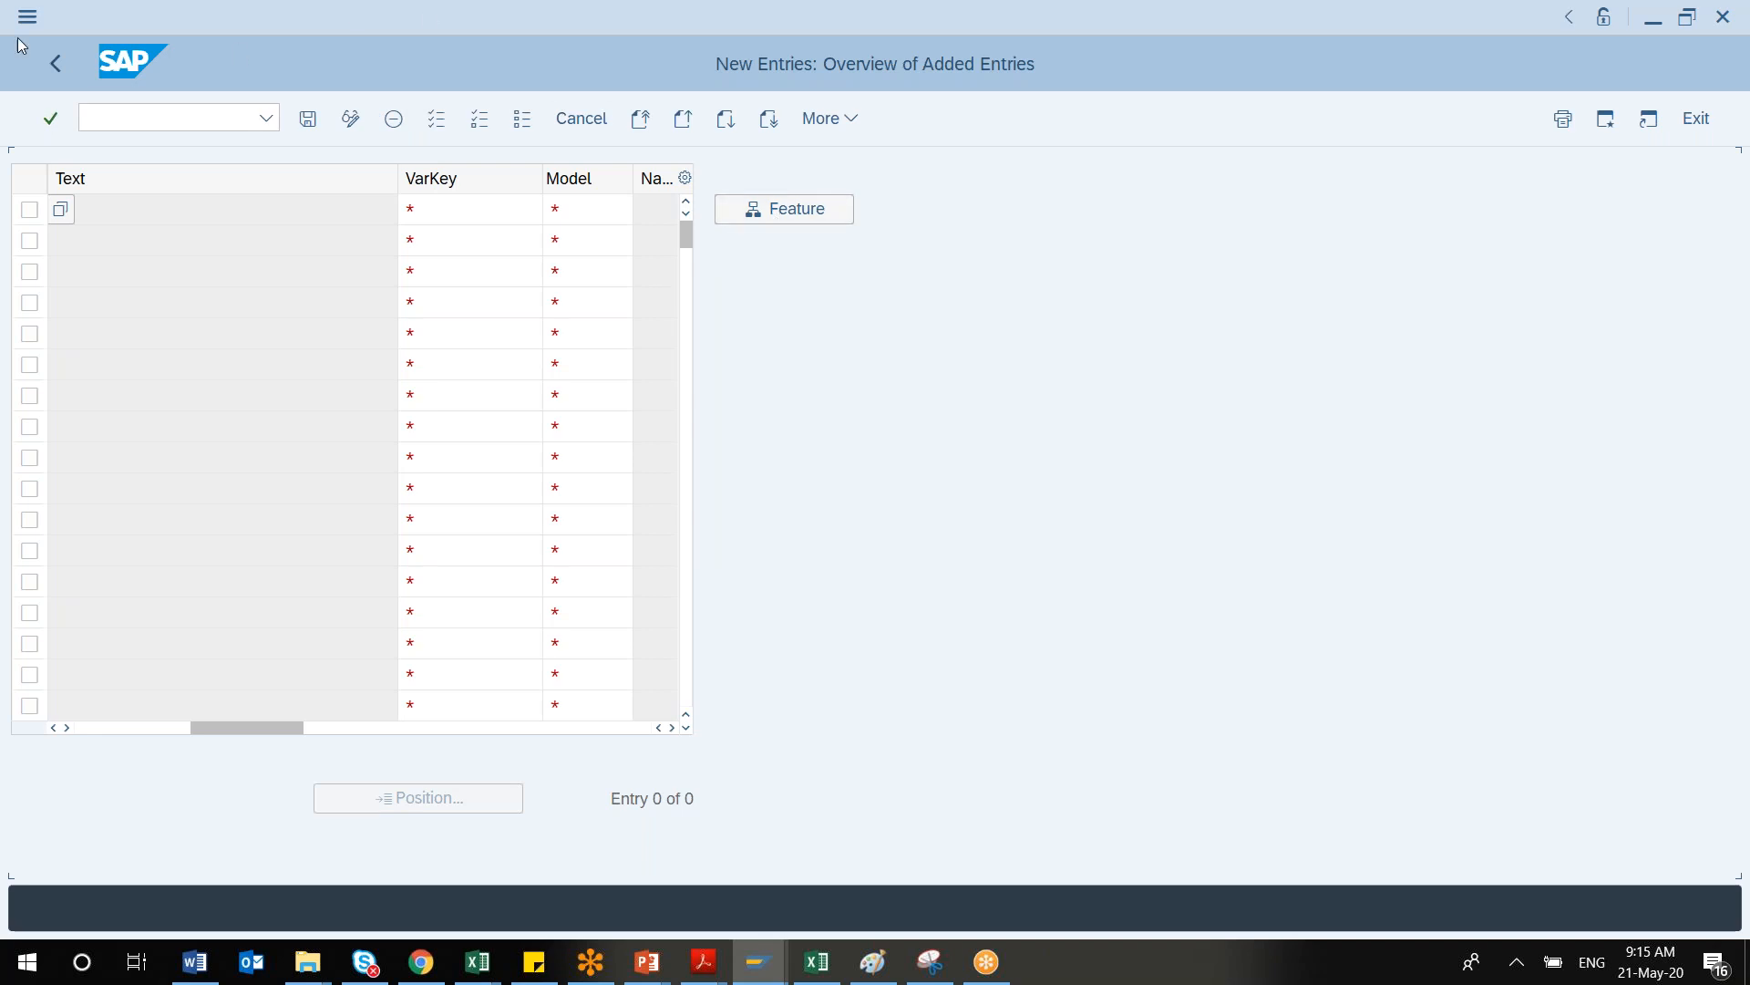
left_click(67, 78)
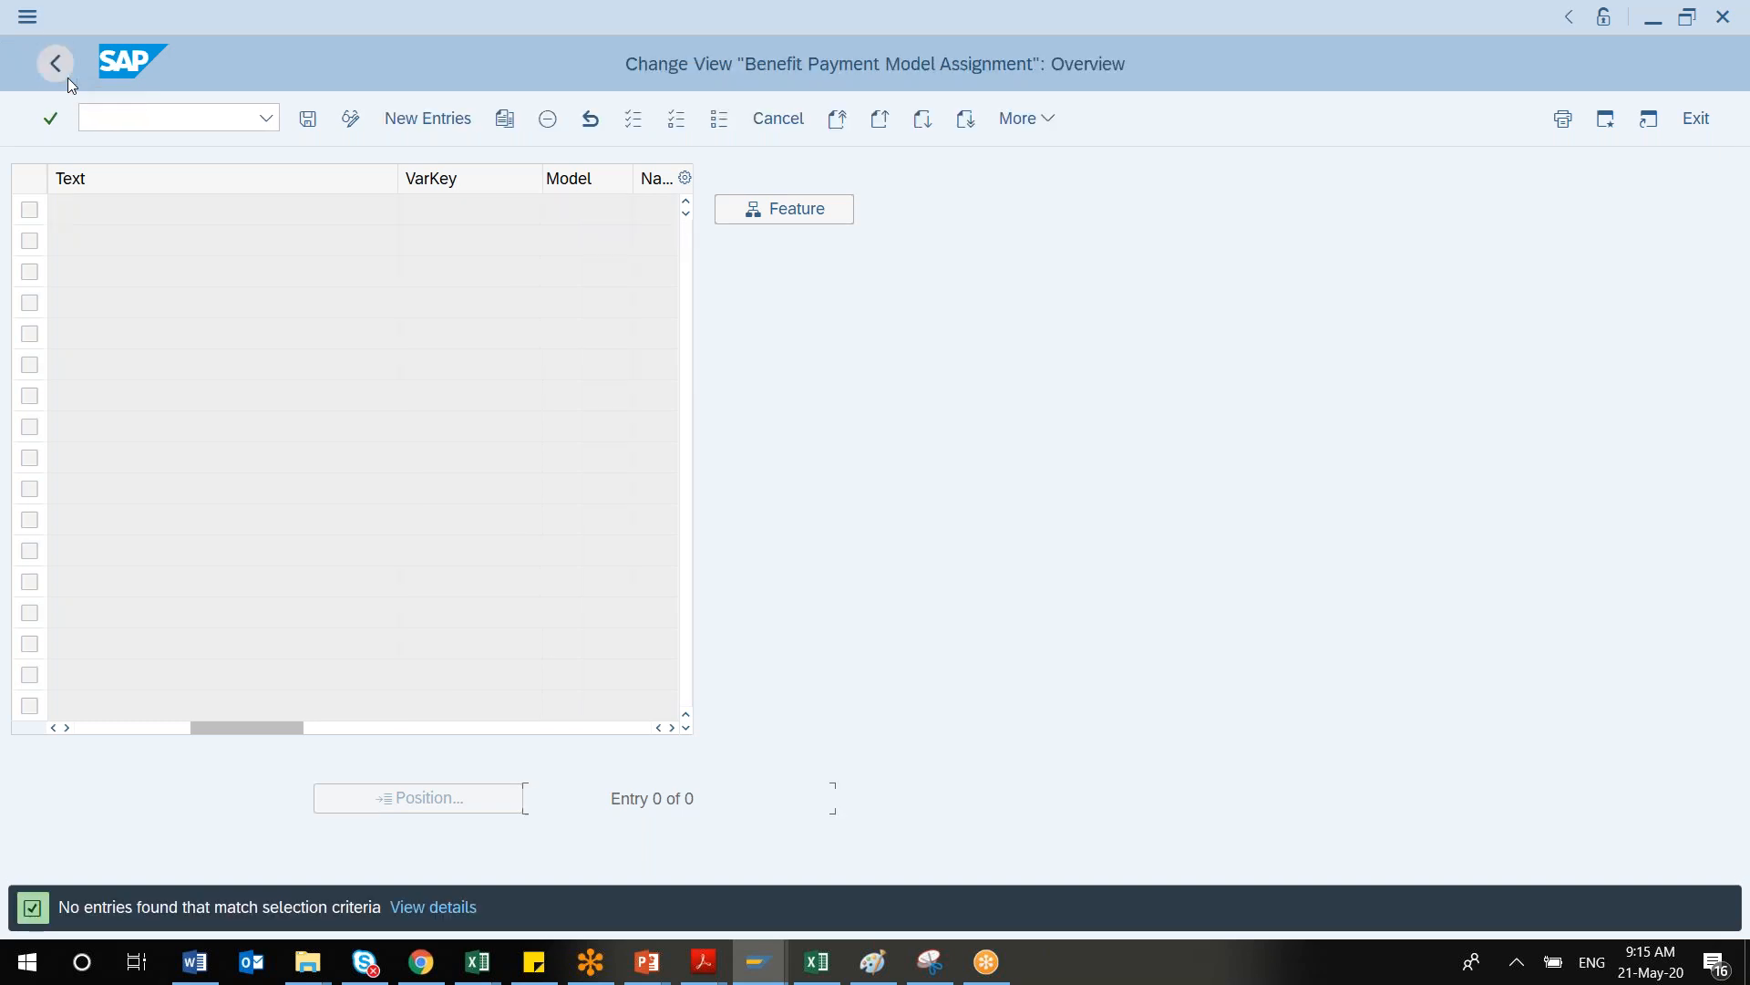
left_click(55, 63)
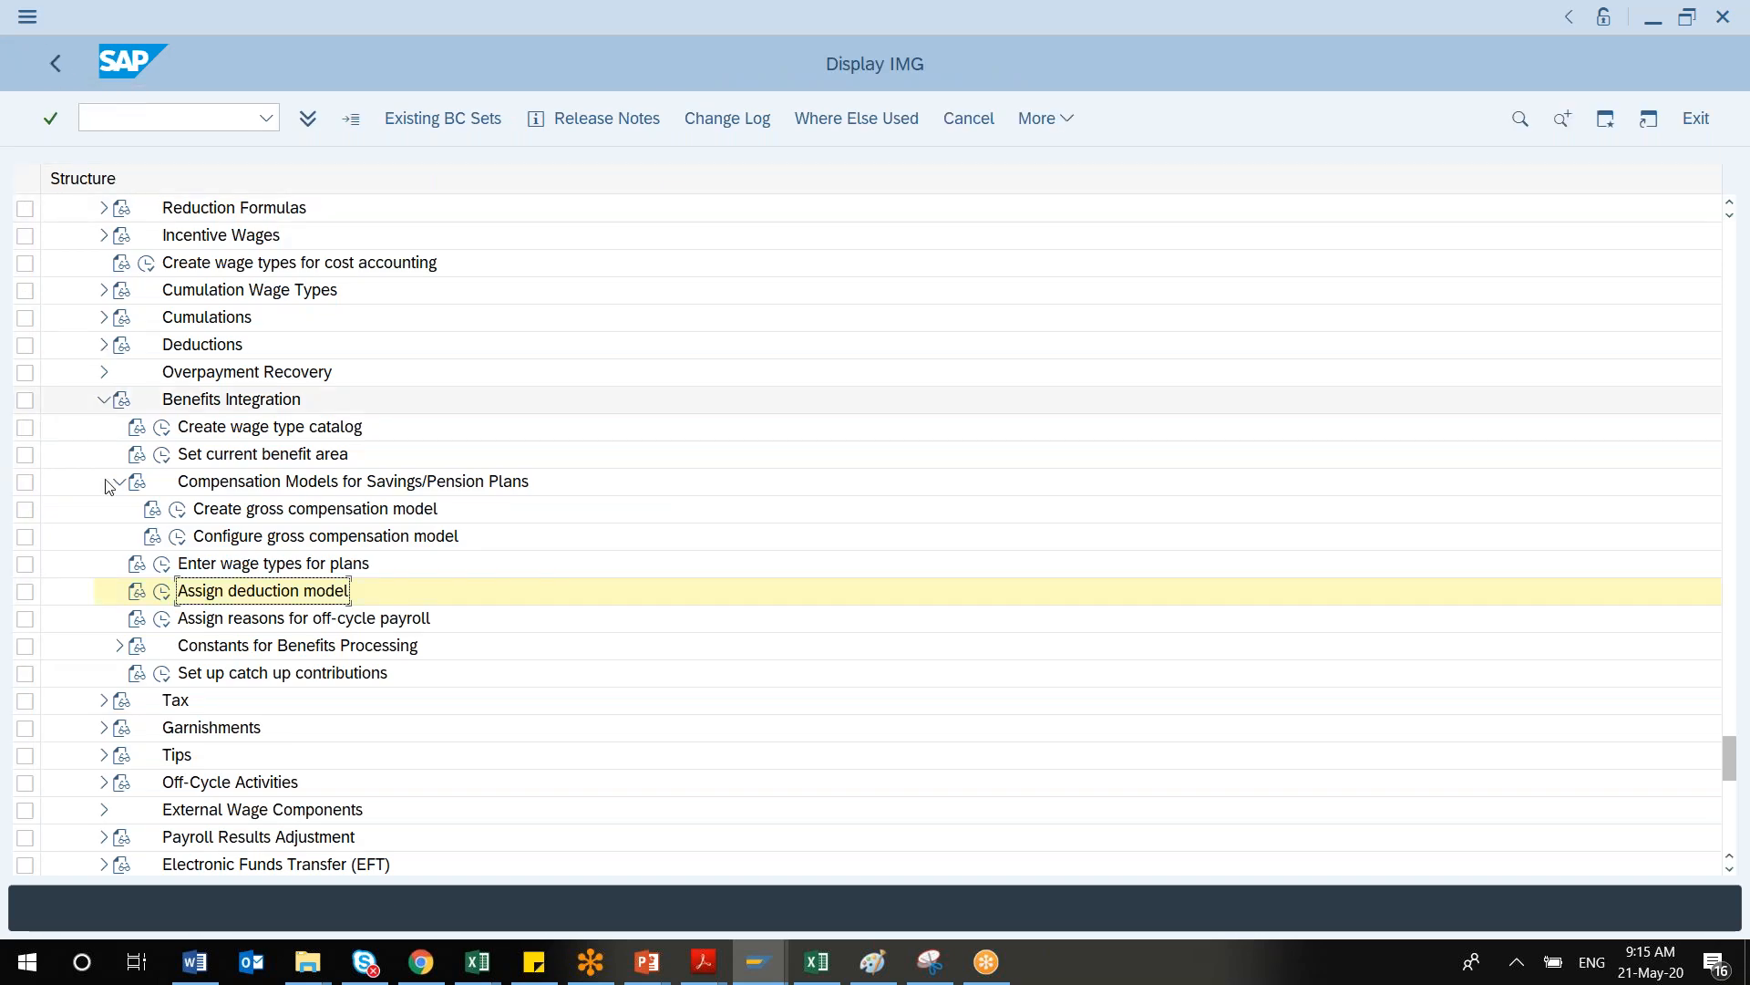
Read the Assign deduction model documentation, including feature MODDE and the weekly paid employees example, and close it
left_click(136, 593)
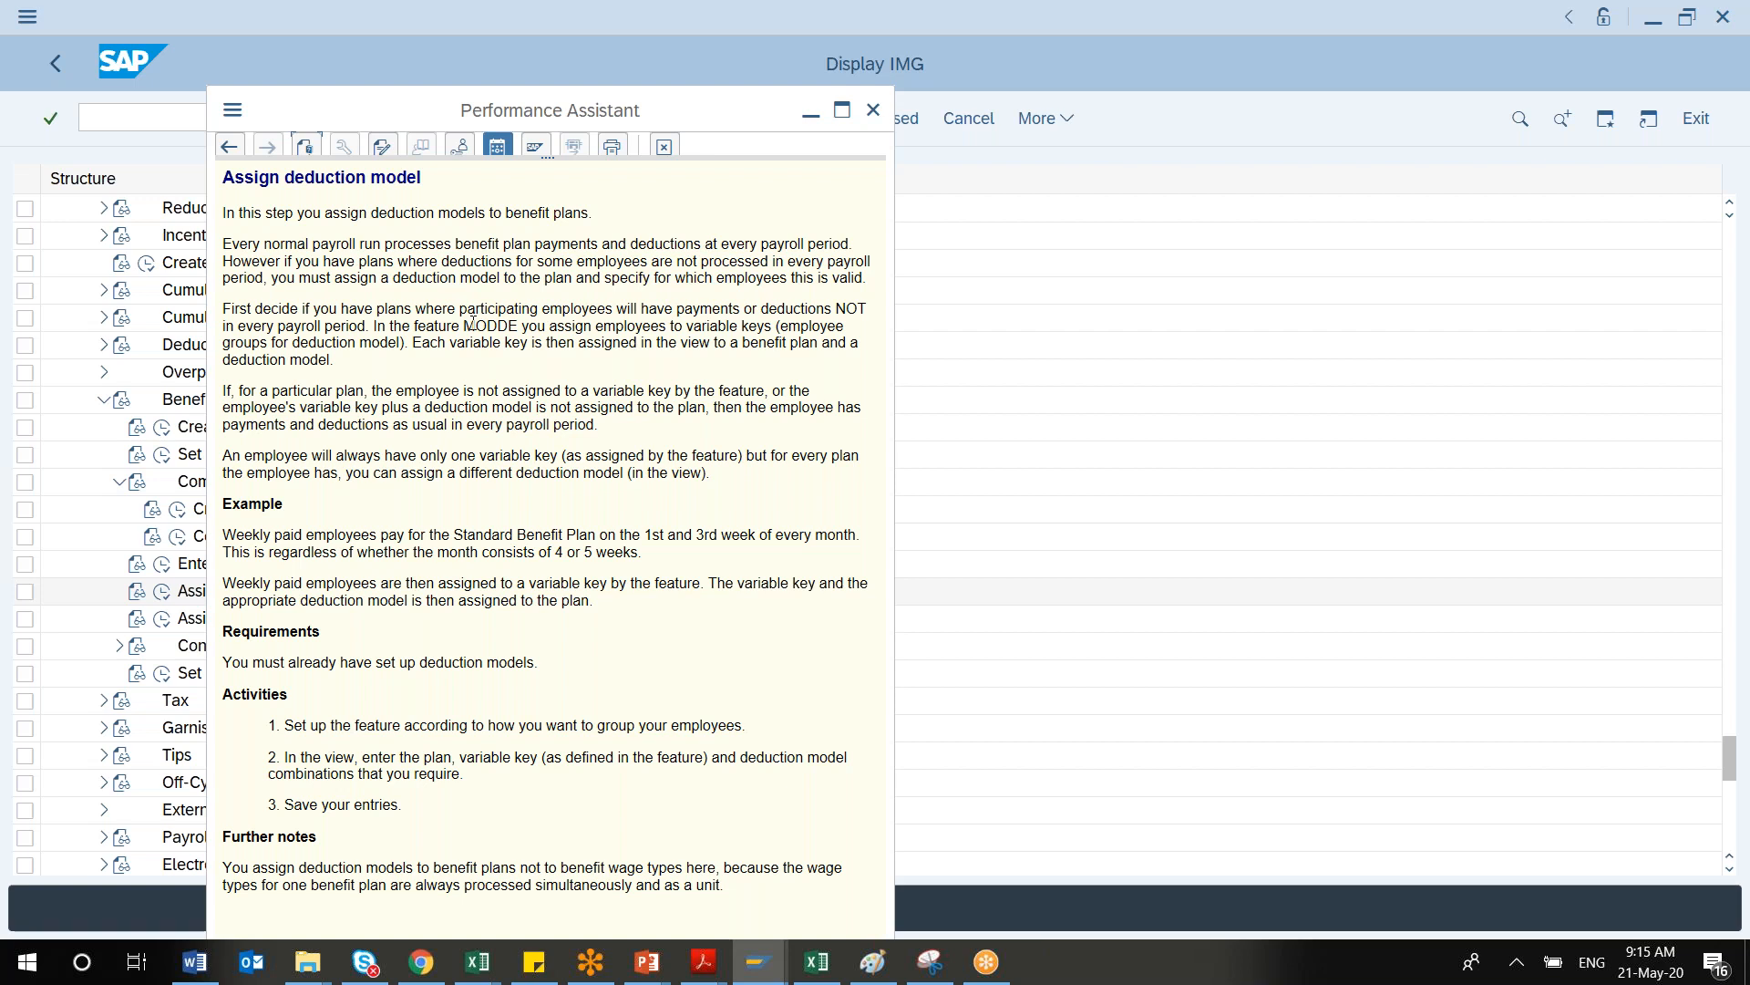
left_click_drag(466, 324, 525, 327)
left_click_drag(331, 538, 564, 536)
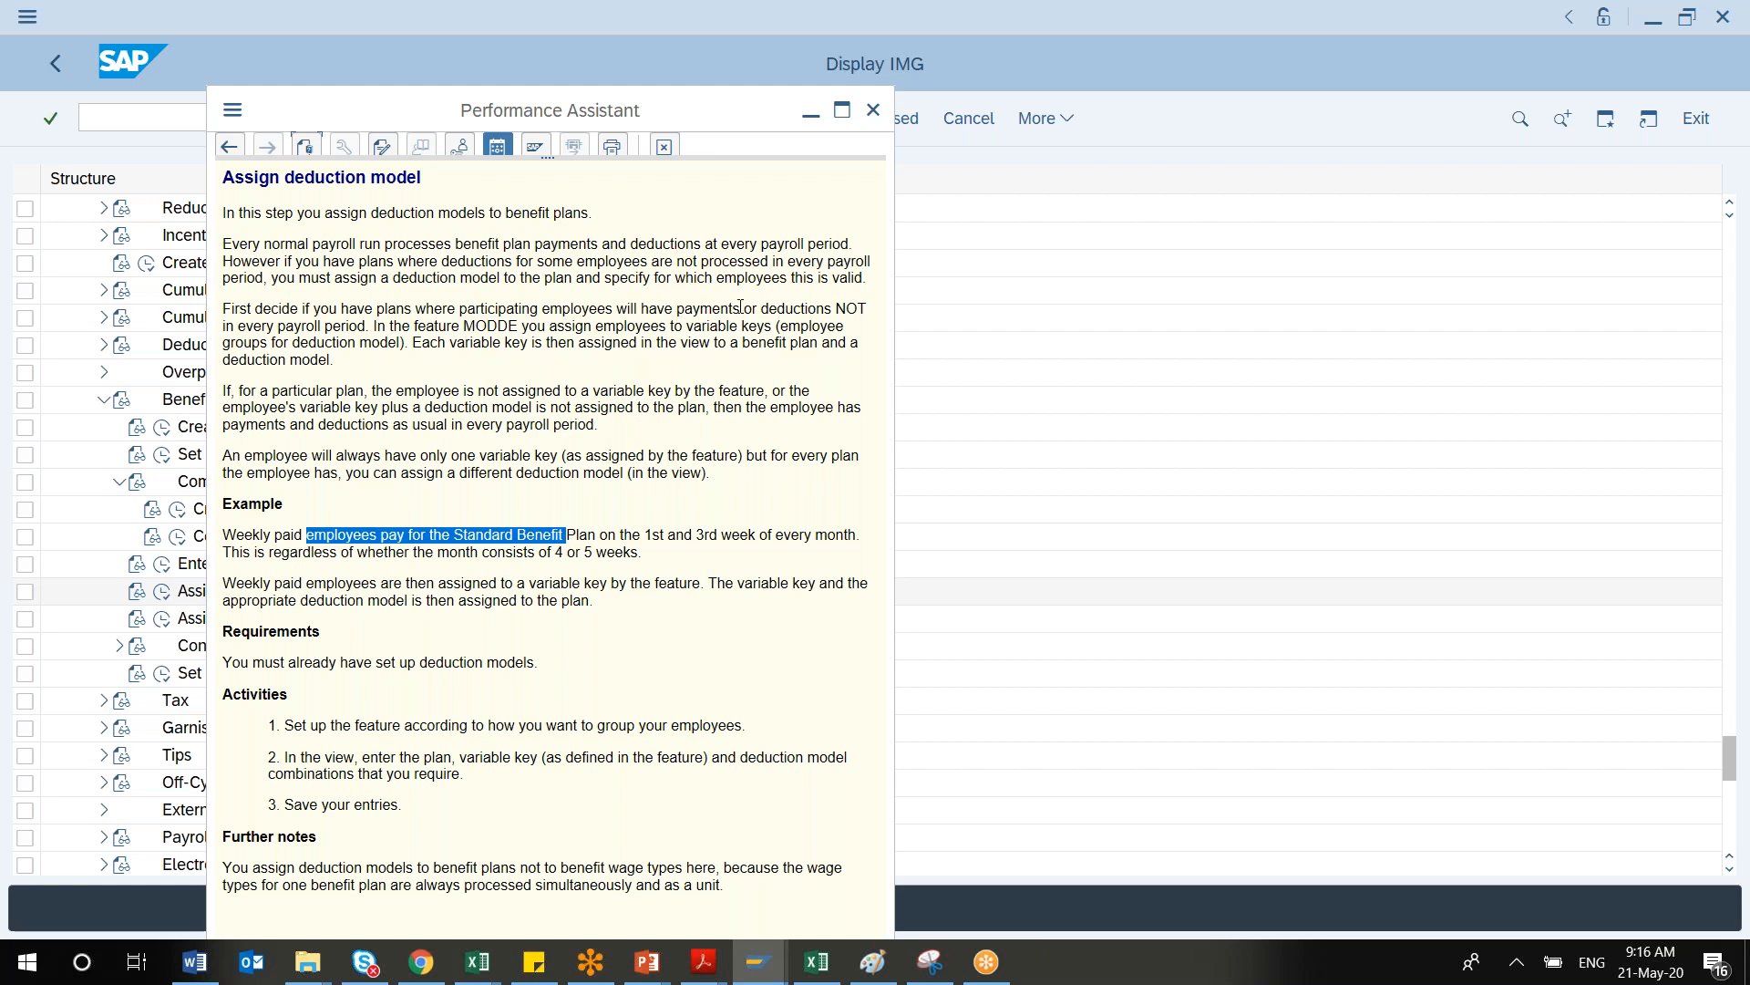
left_click(873, 111)
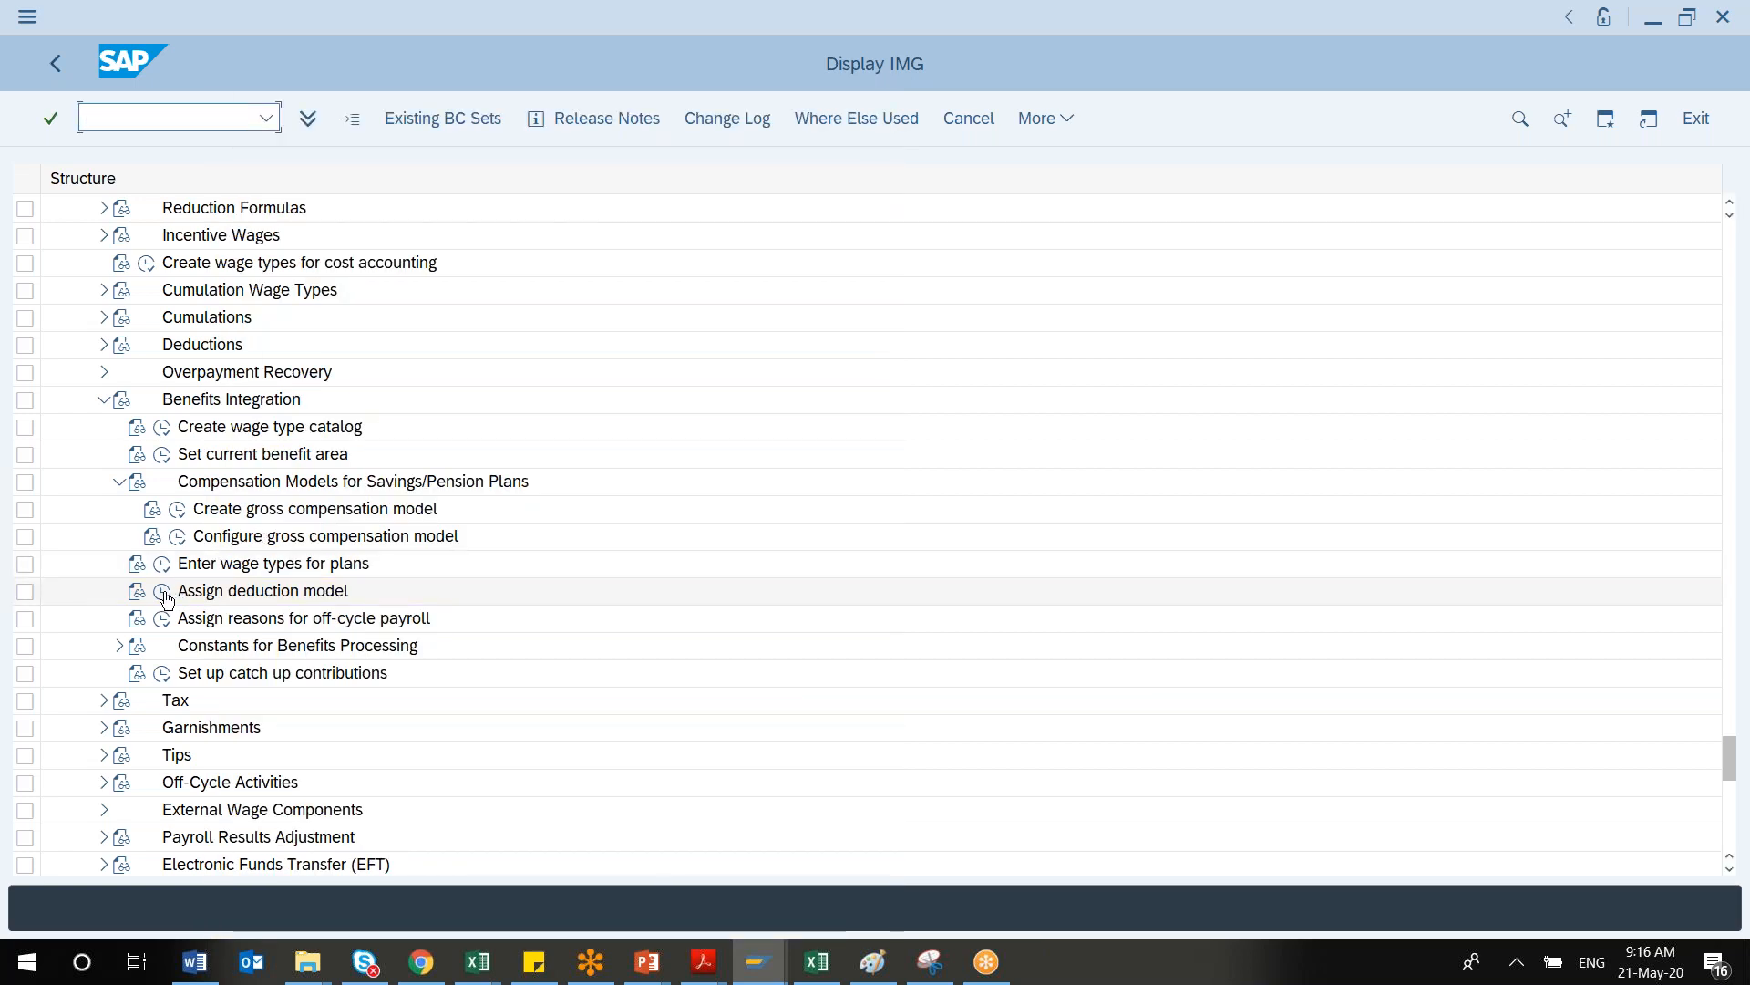
Open feature MODDE from Assign deduction model and examine the values for payroll areas 40, 41 and 42 in its decision tree
left_click(162, 591)
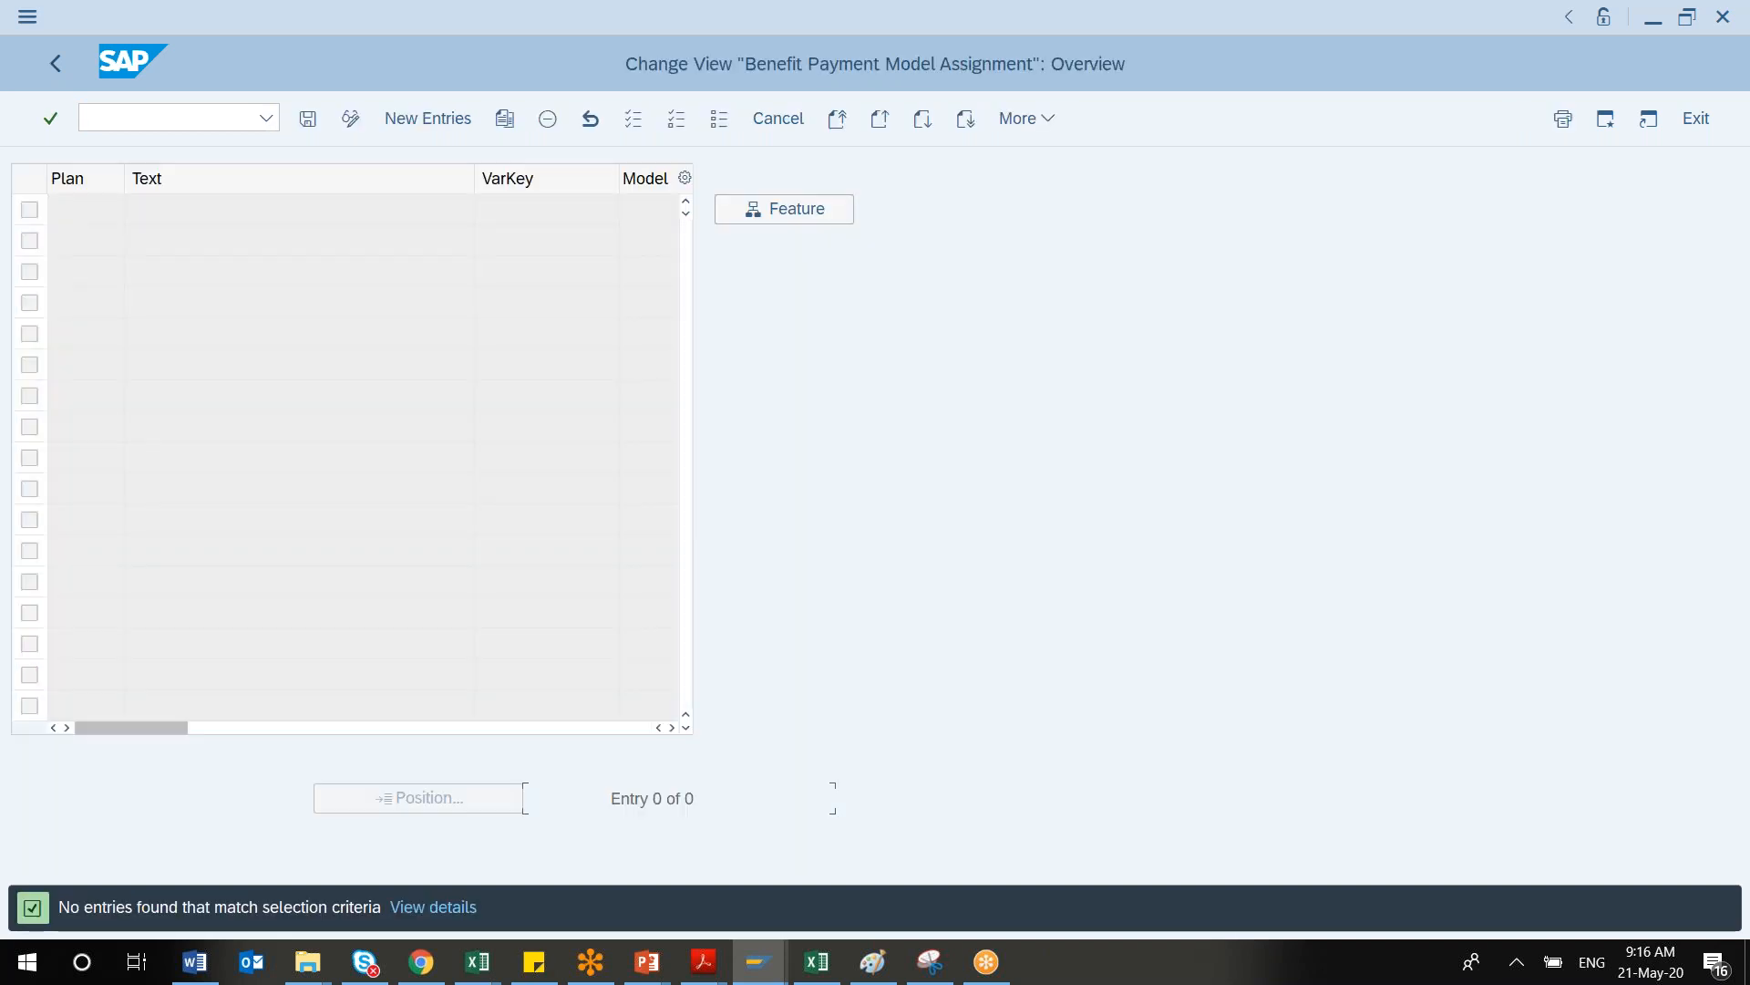
left_click(806, 227)
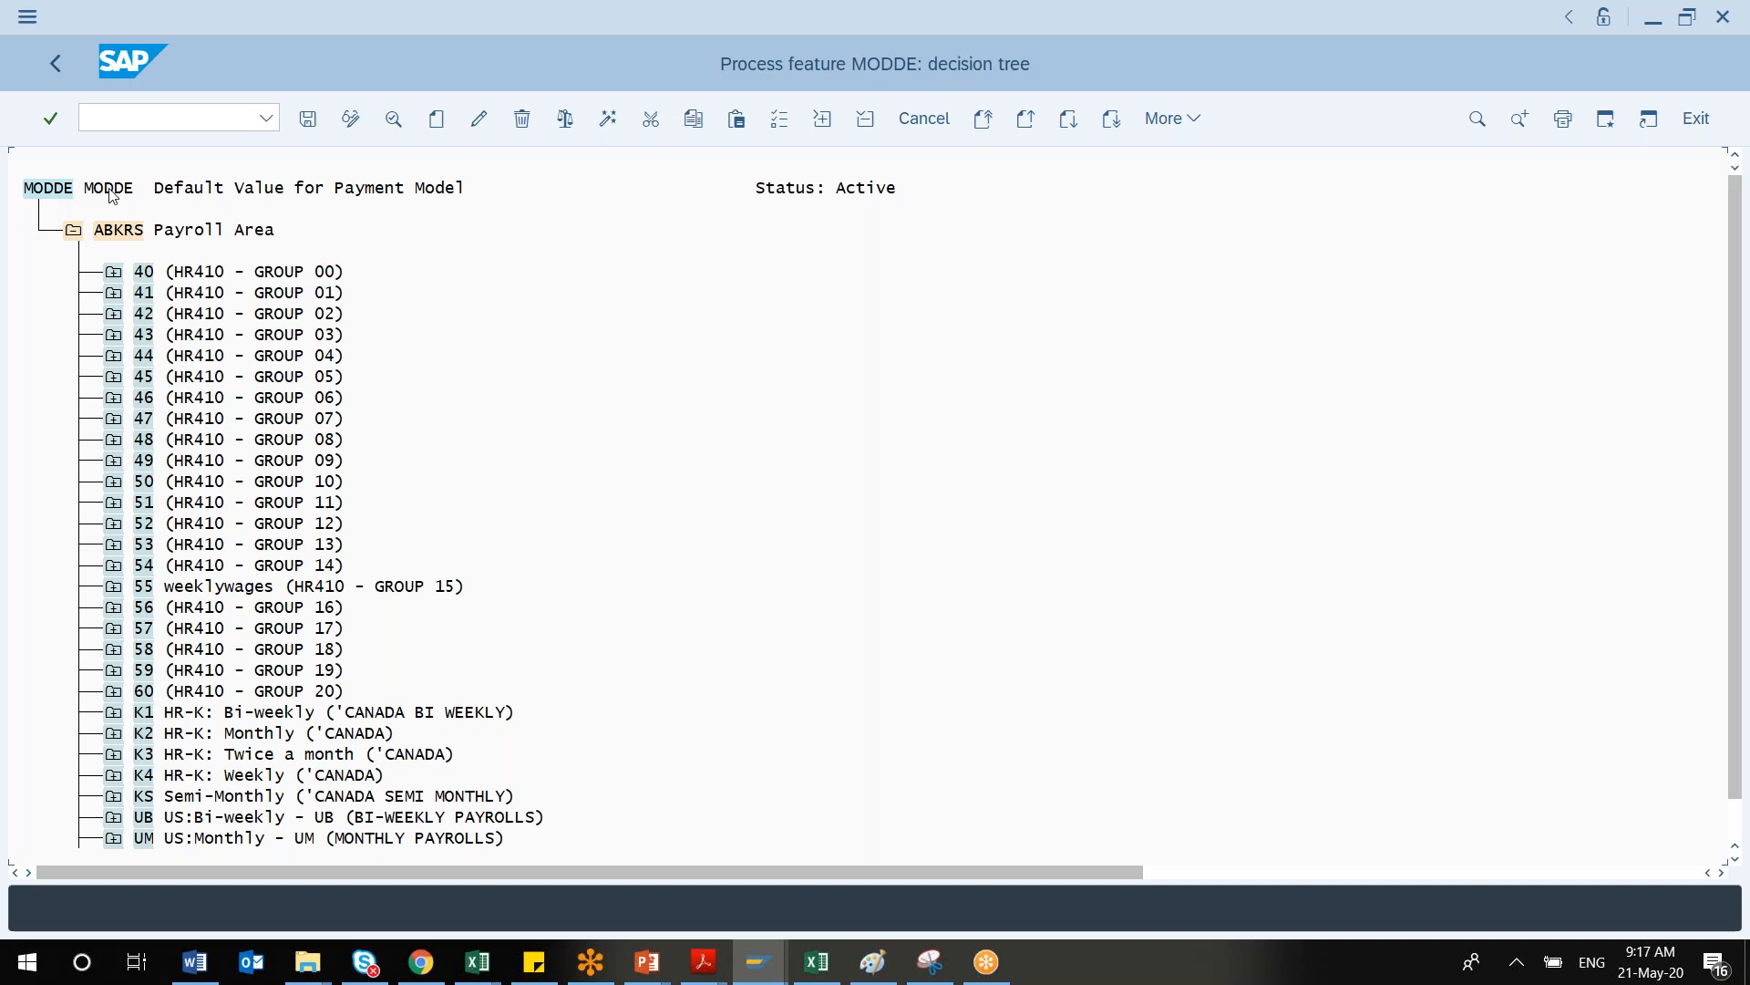
left_click(113, 271)
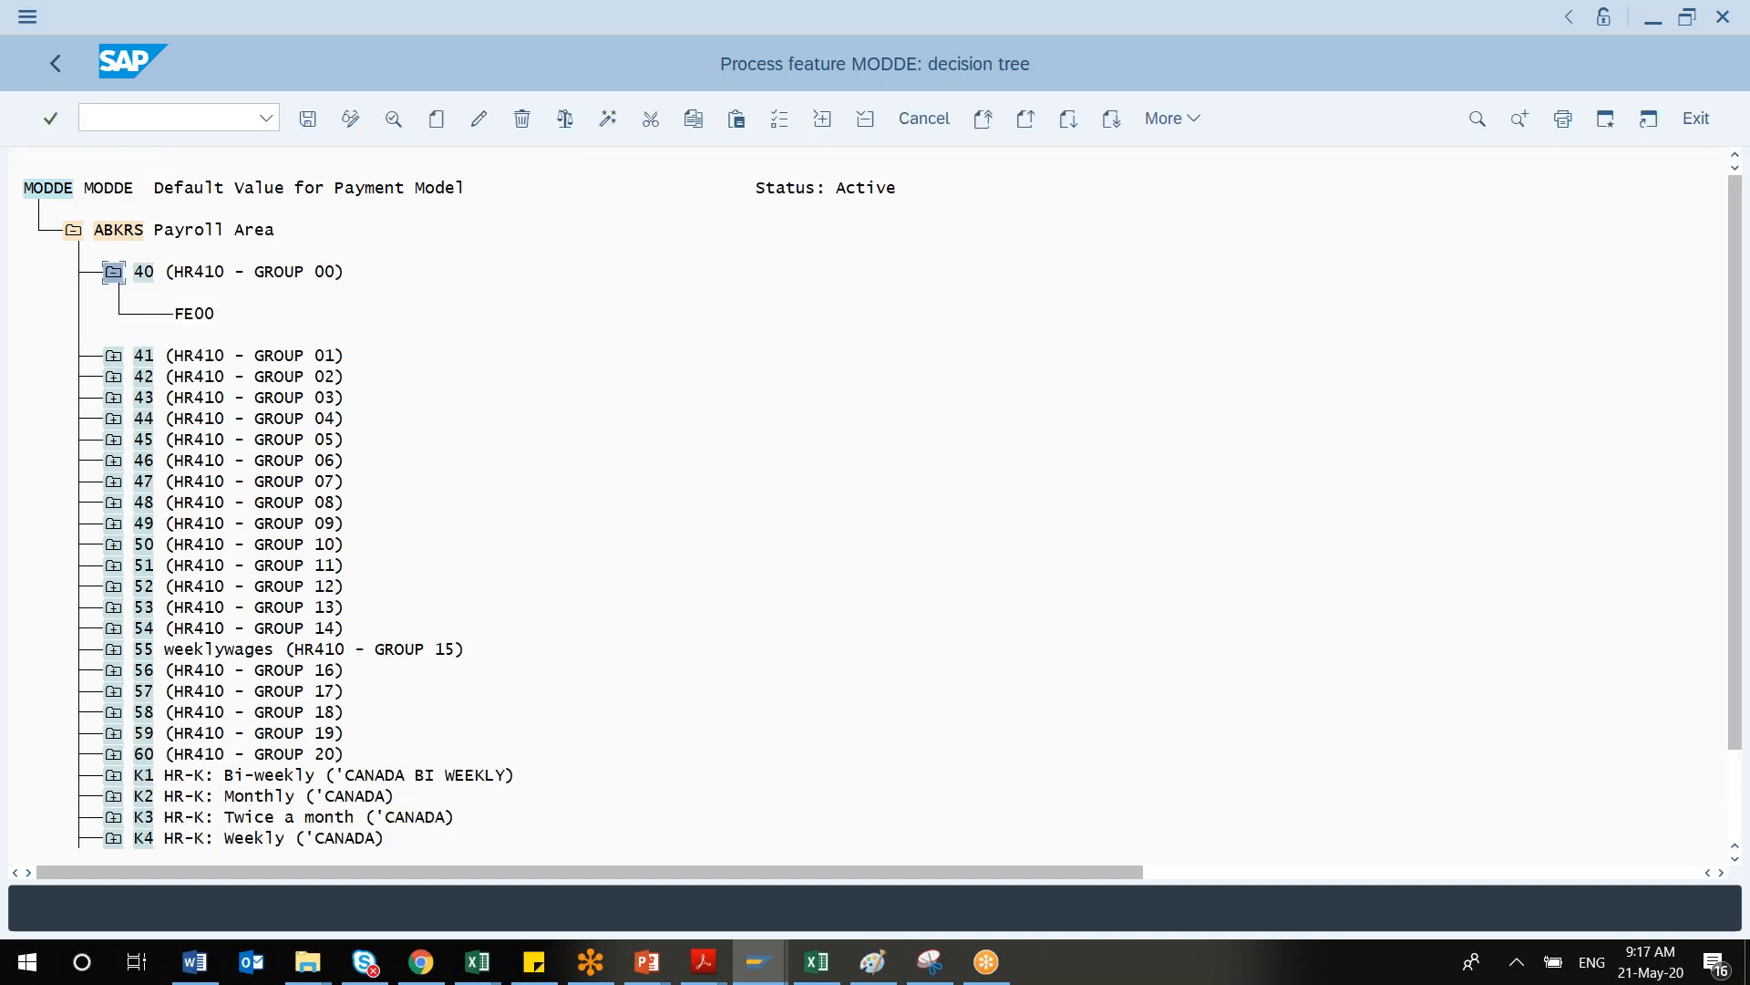
left_click(113, 356)
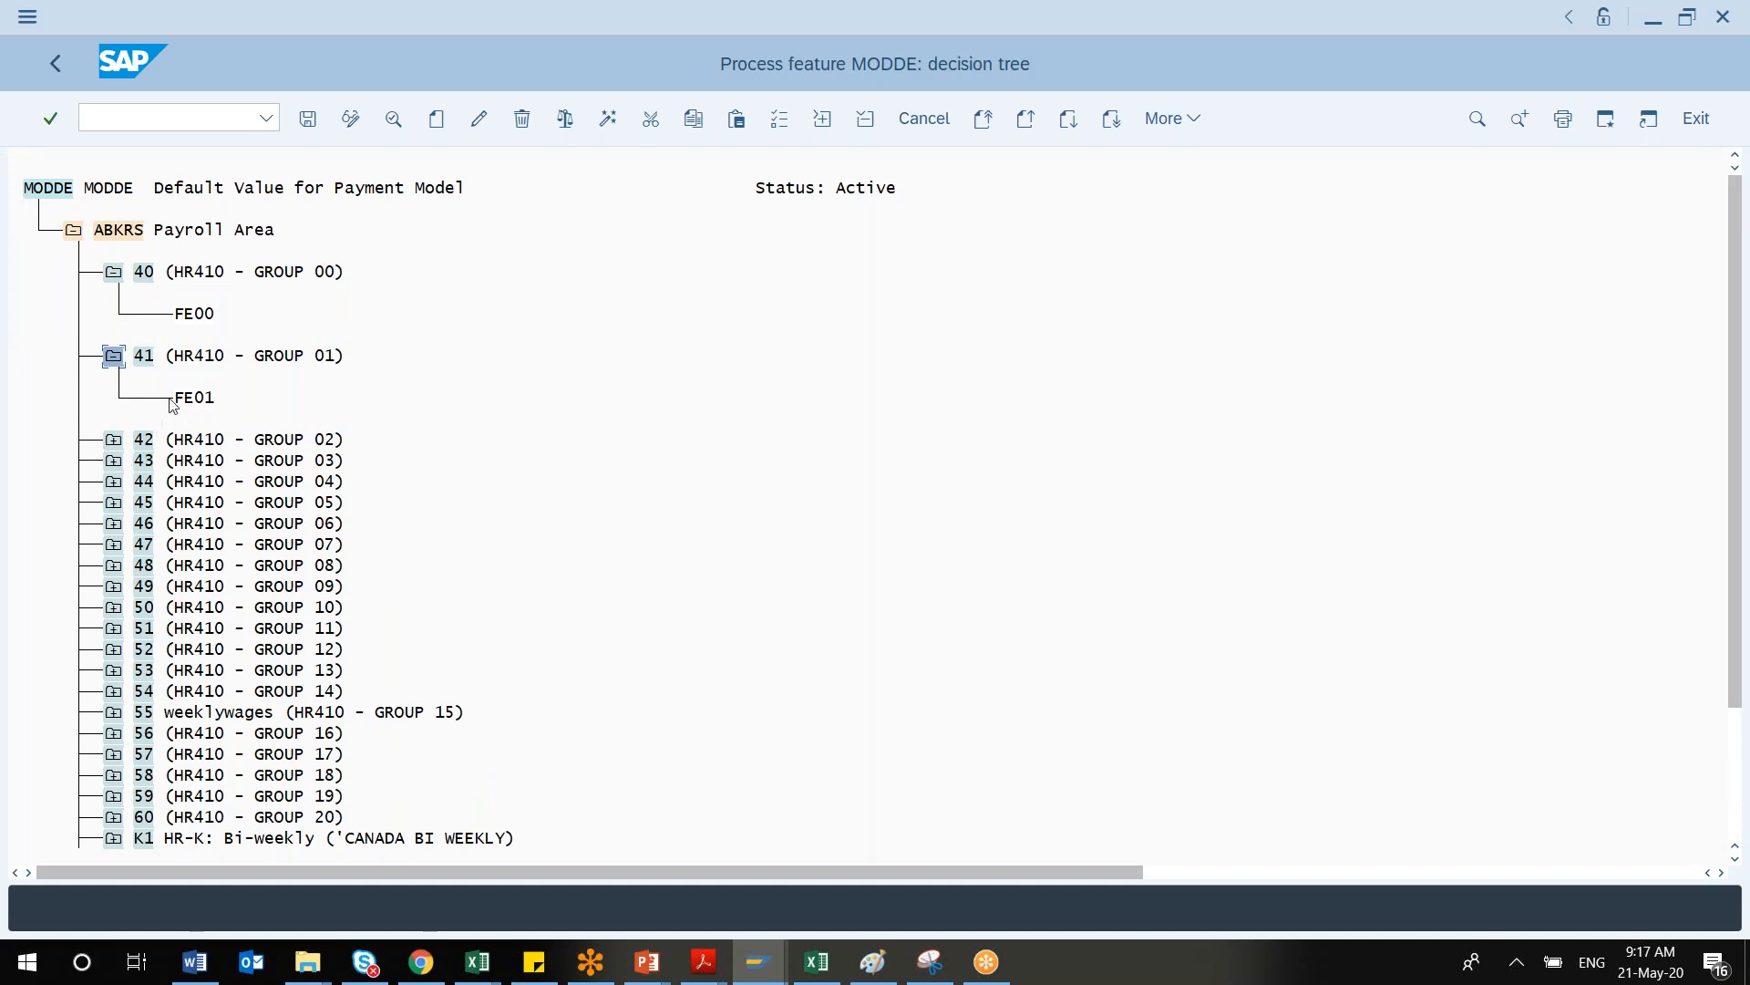
left_click(113, 441)
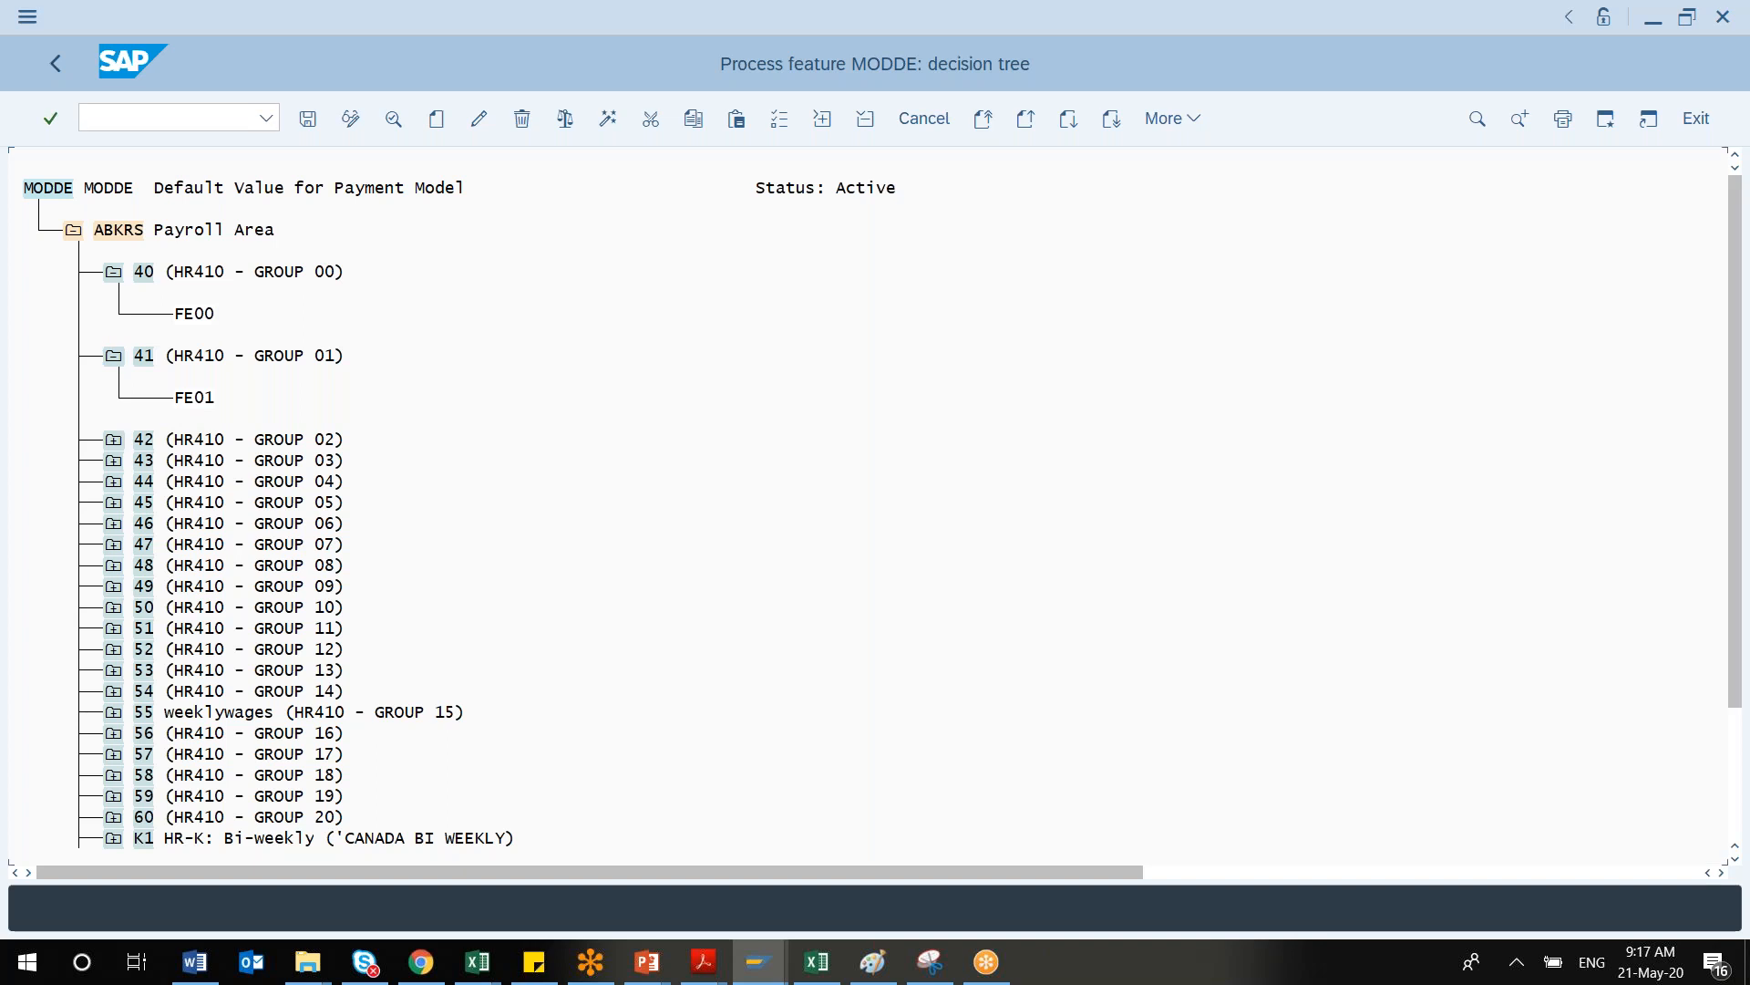
left_click(114, 272)
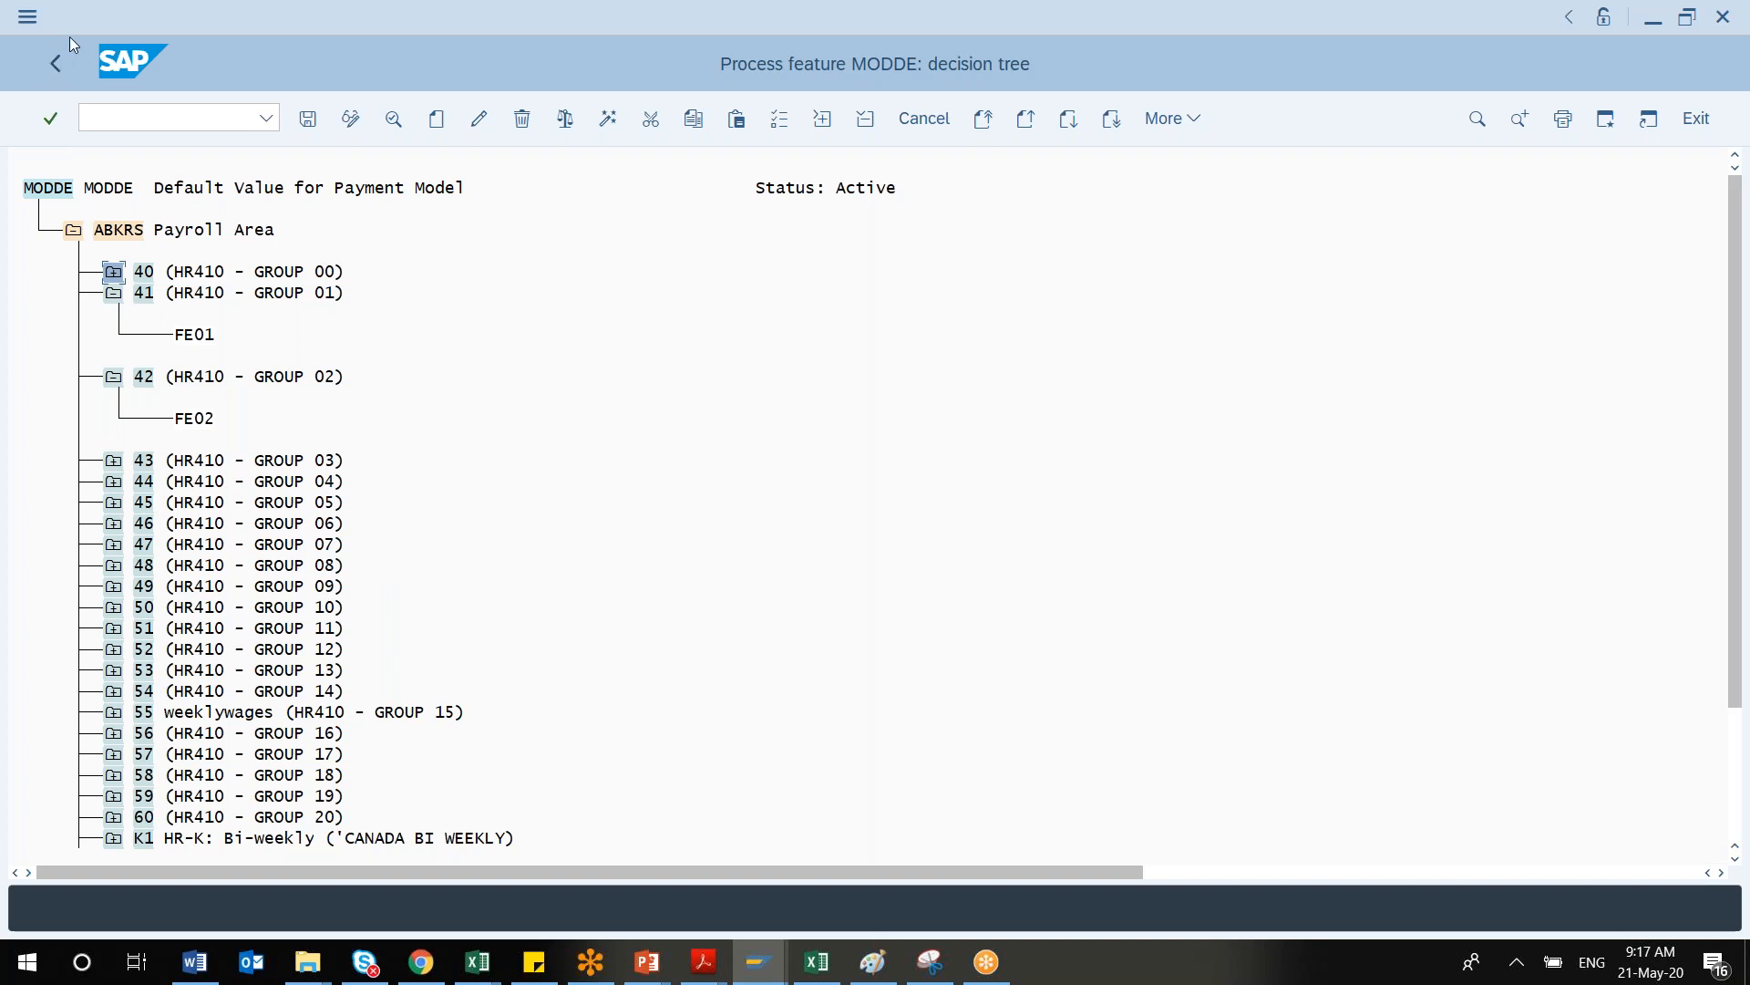
Leave feature MODDE and the payment model assignment view, returning to the IMG structure
left_click(62, 59)
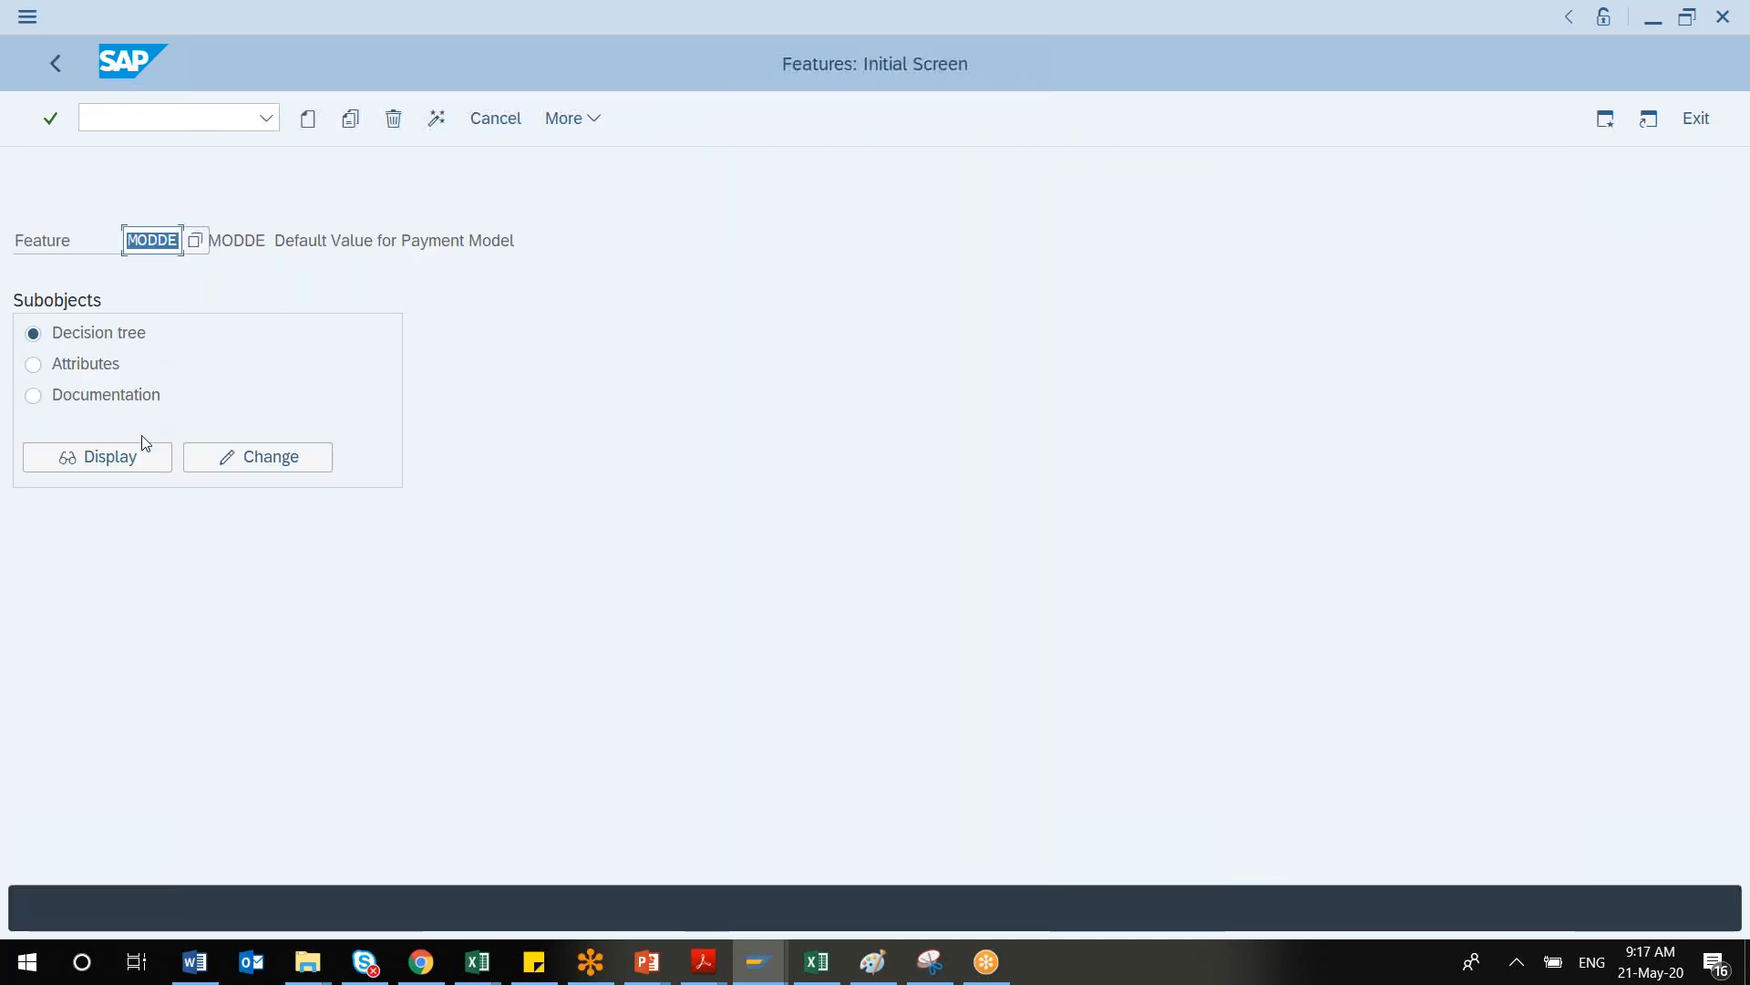
left_click(126, 453)
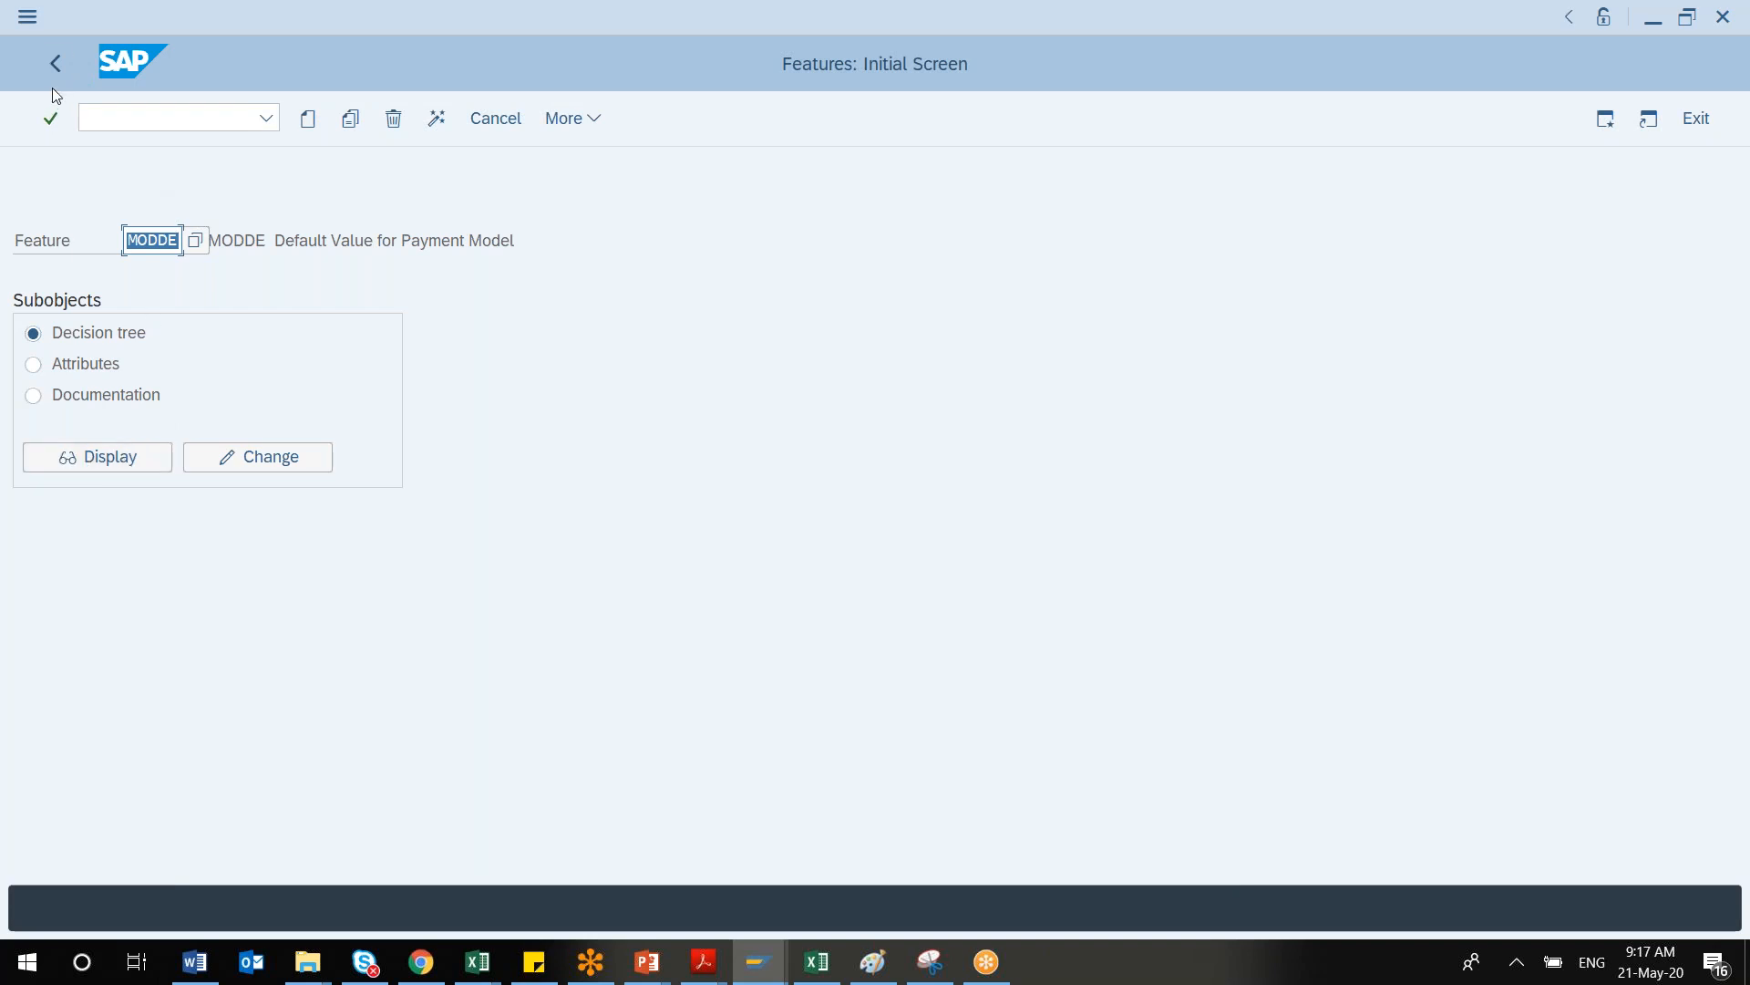
left_click(52, 64)
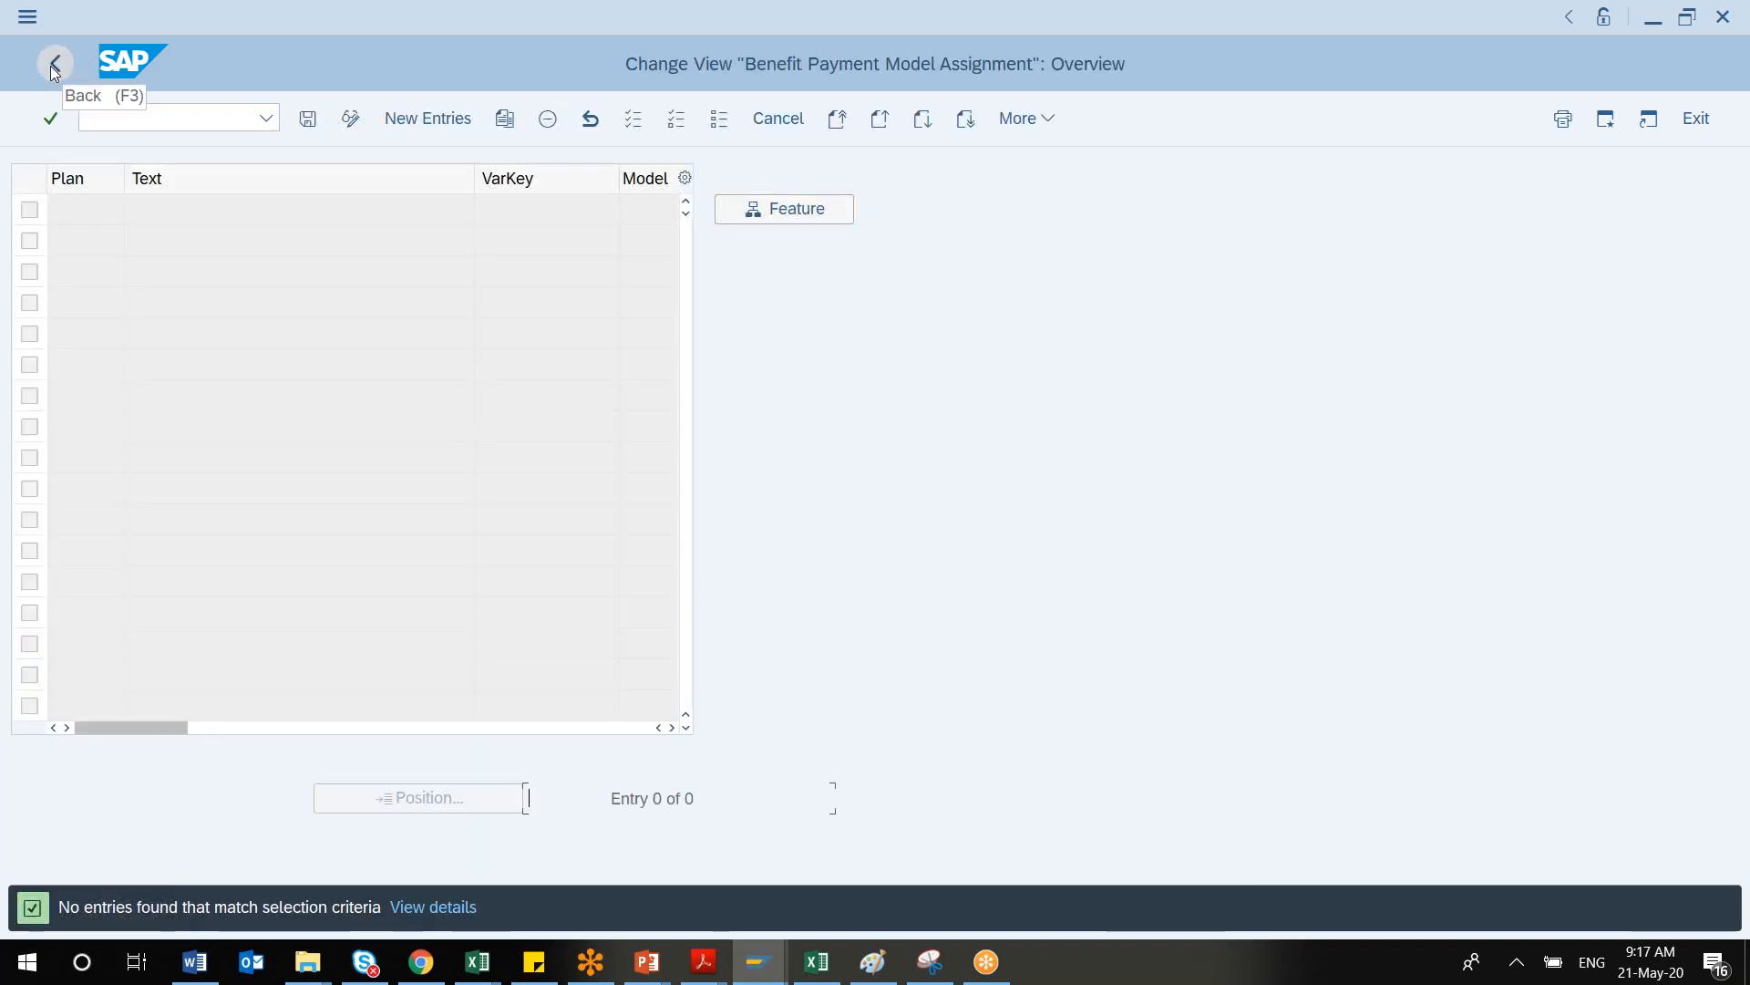
left_click(62, 68)
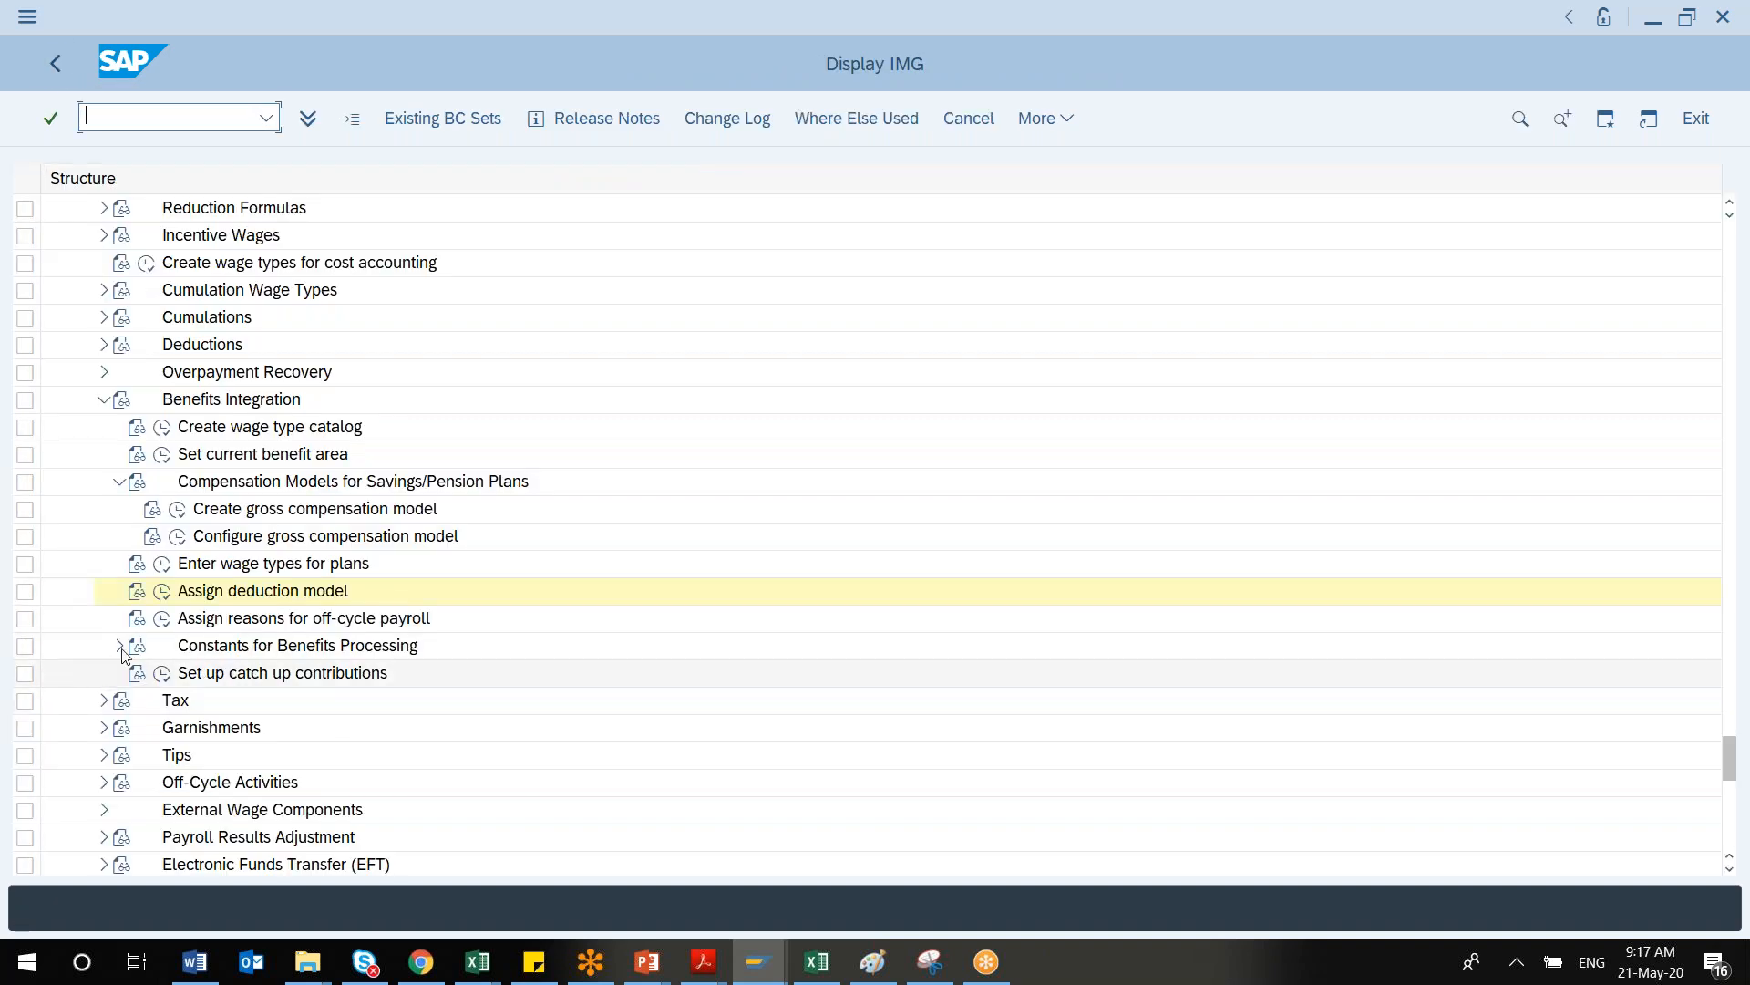
Open Assign reasons for off-cycle payroll for the 401K Savings Plan, examine its off-cycle reason entry and return to plan selection
left_click(160, 620)
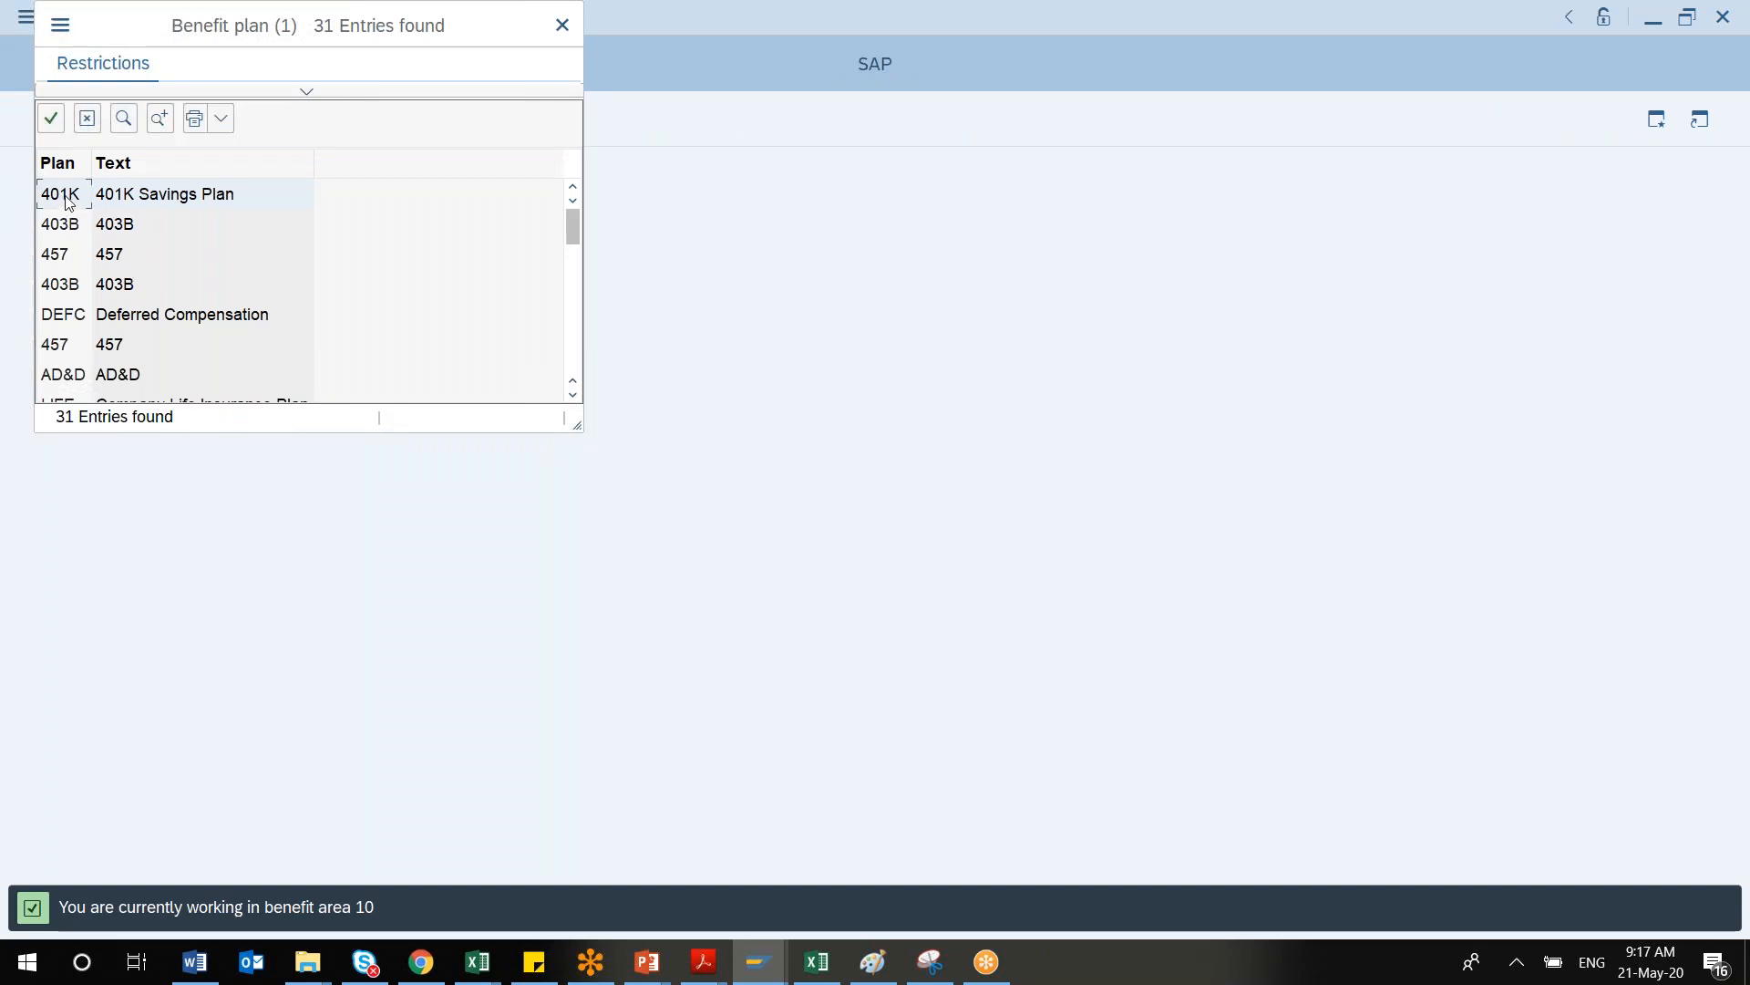
left_click(51, 118)
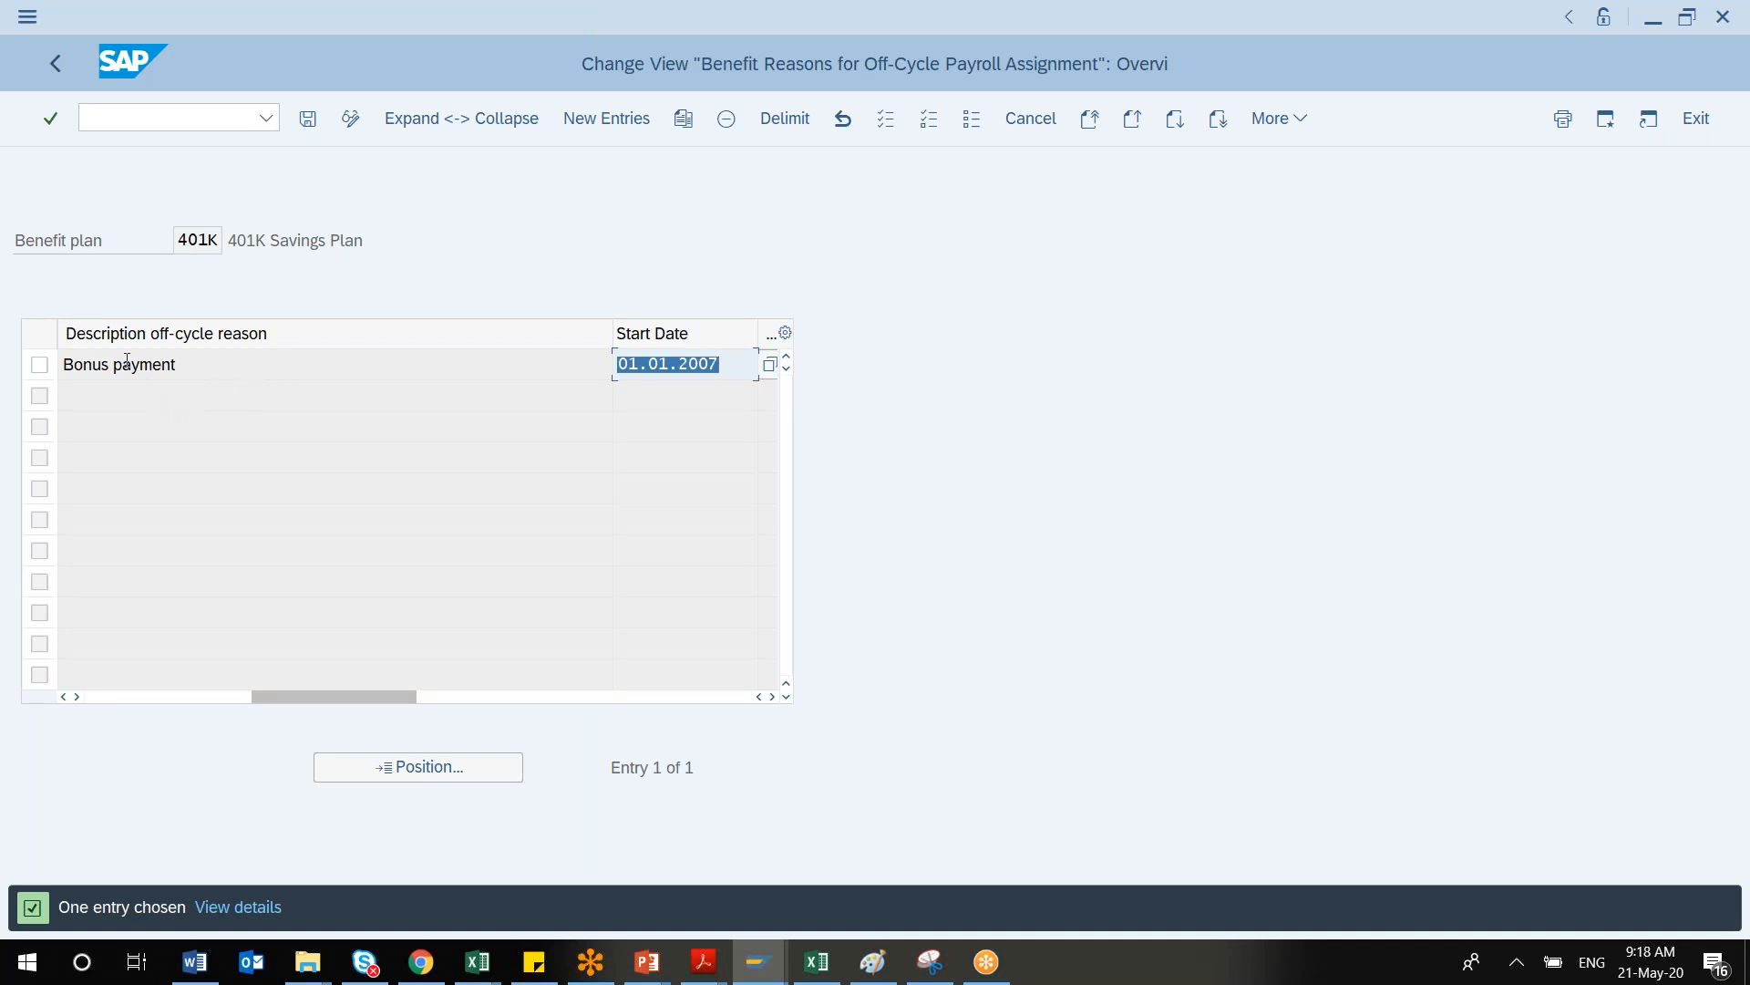
left_click(59, 63)
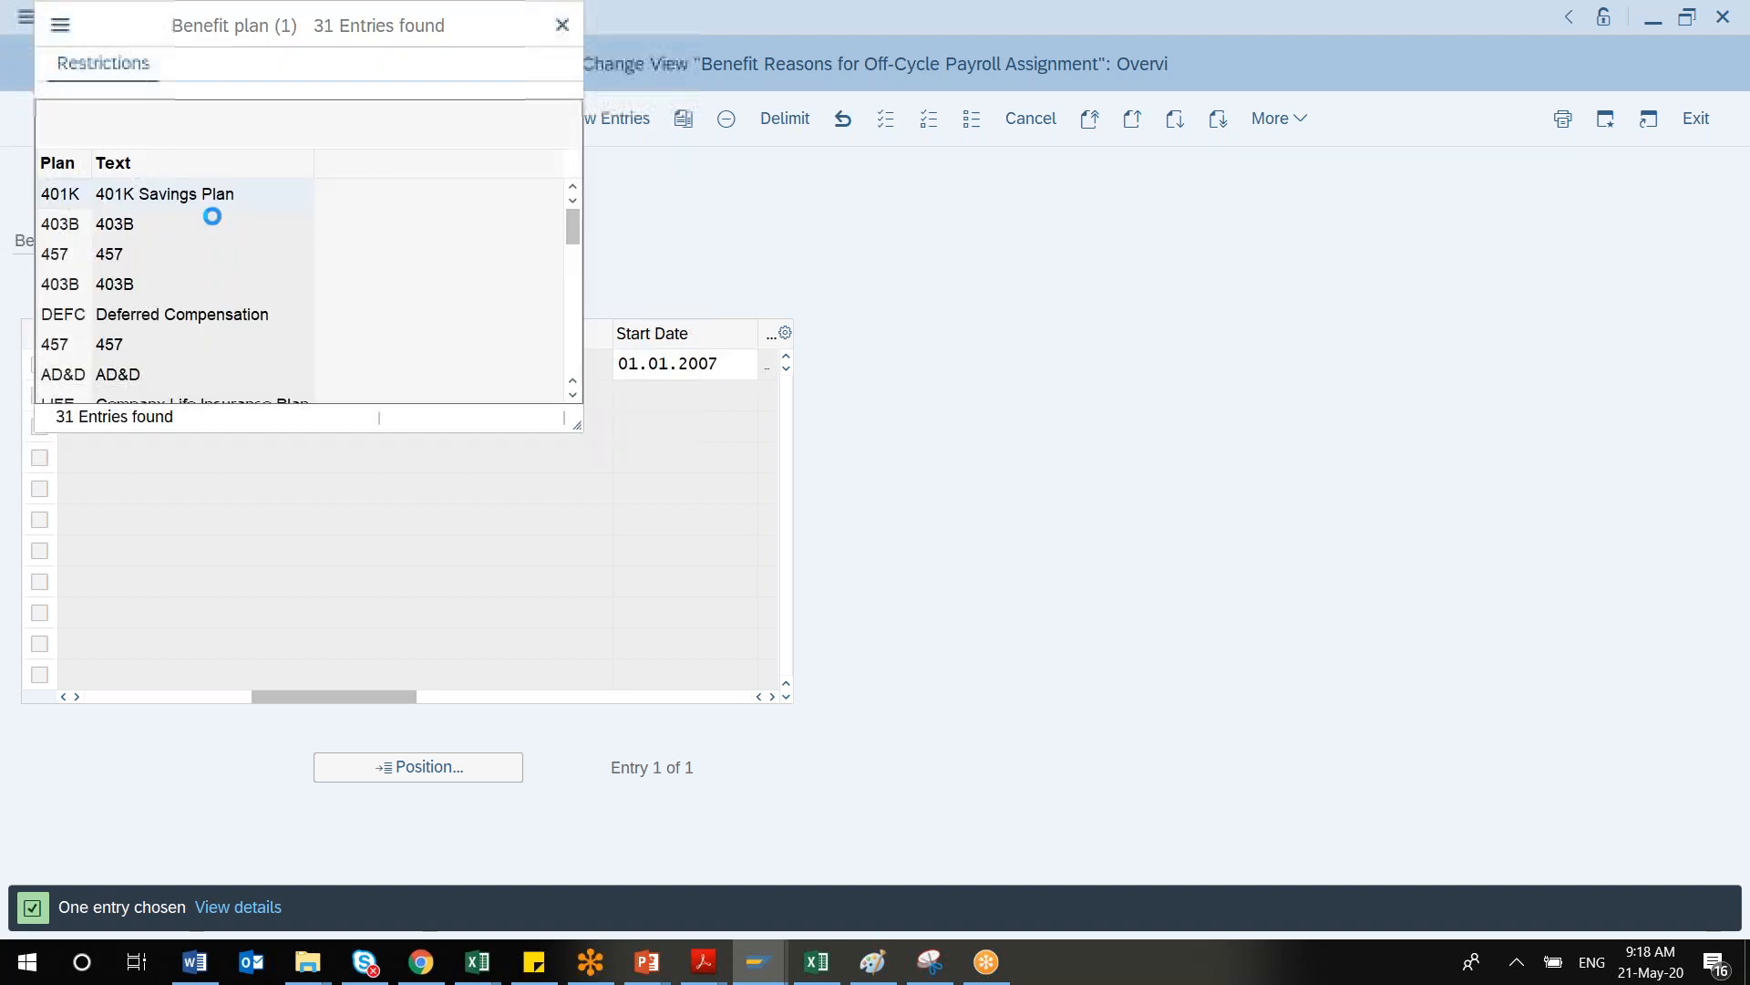
View the off-cycle payroll reasons for the Health Club Membership plan (HCLB), and leave the activity for the IMG structure
left_click(576, 351)
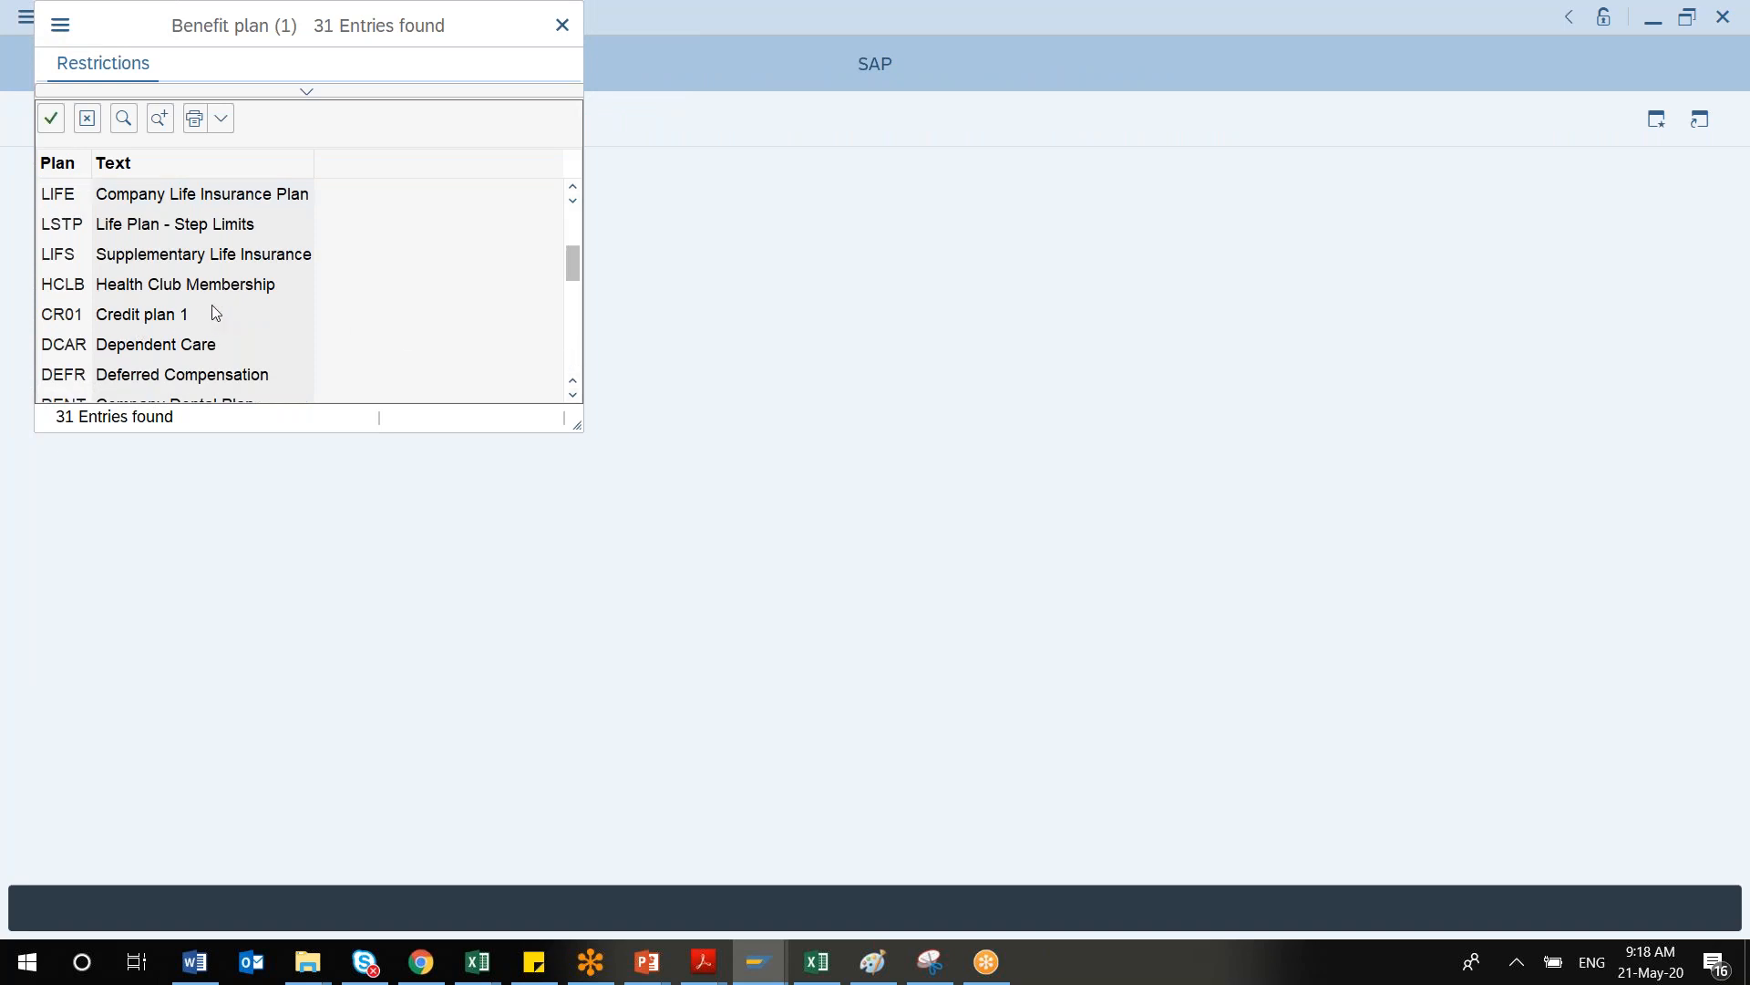
left_click(238, 289)
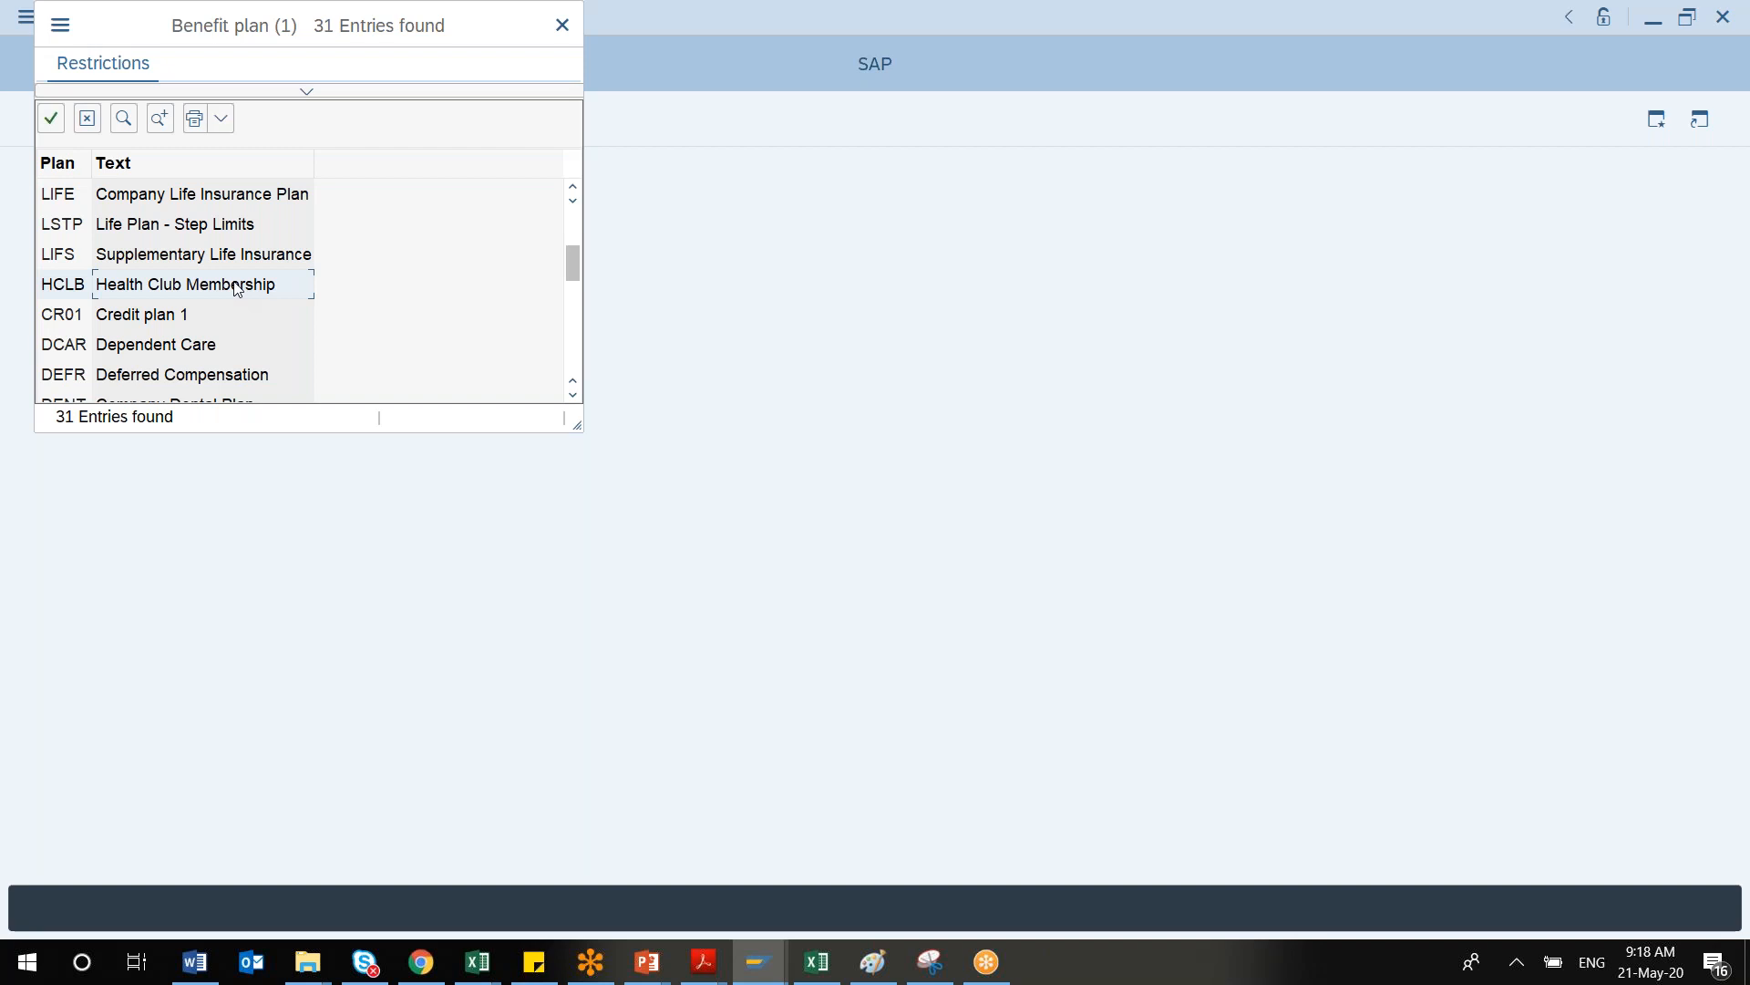
double_click(238, 289)
left_click(52, 119)
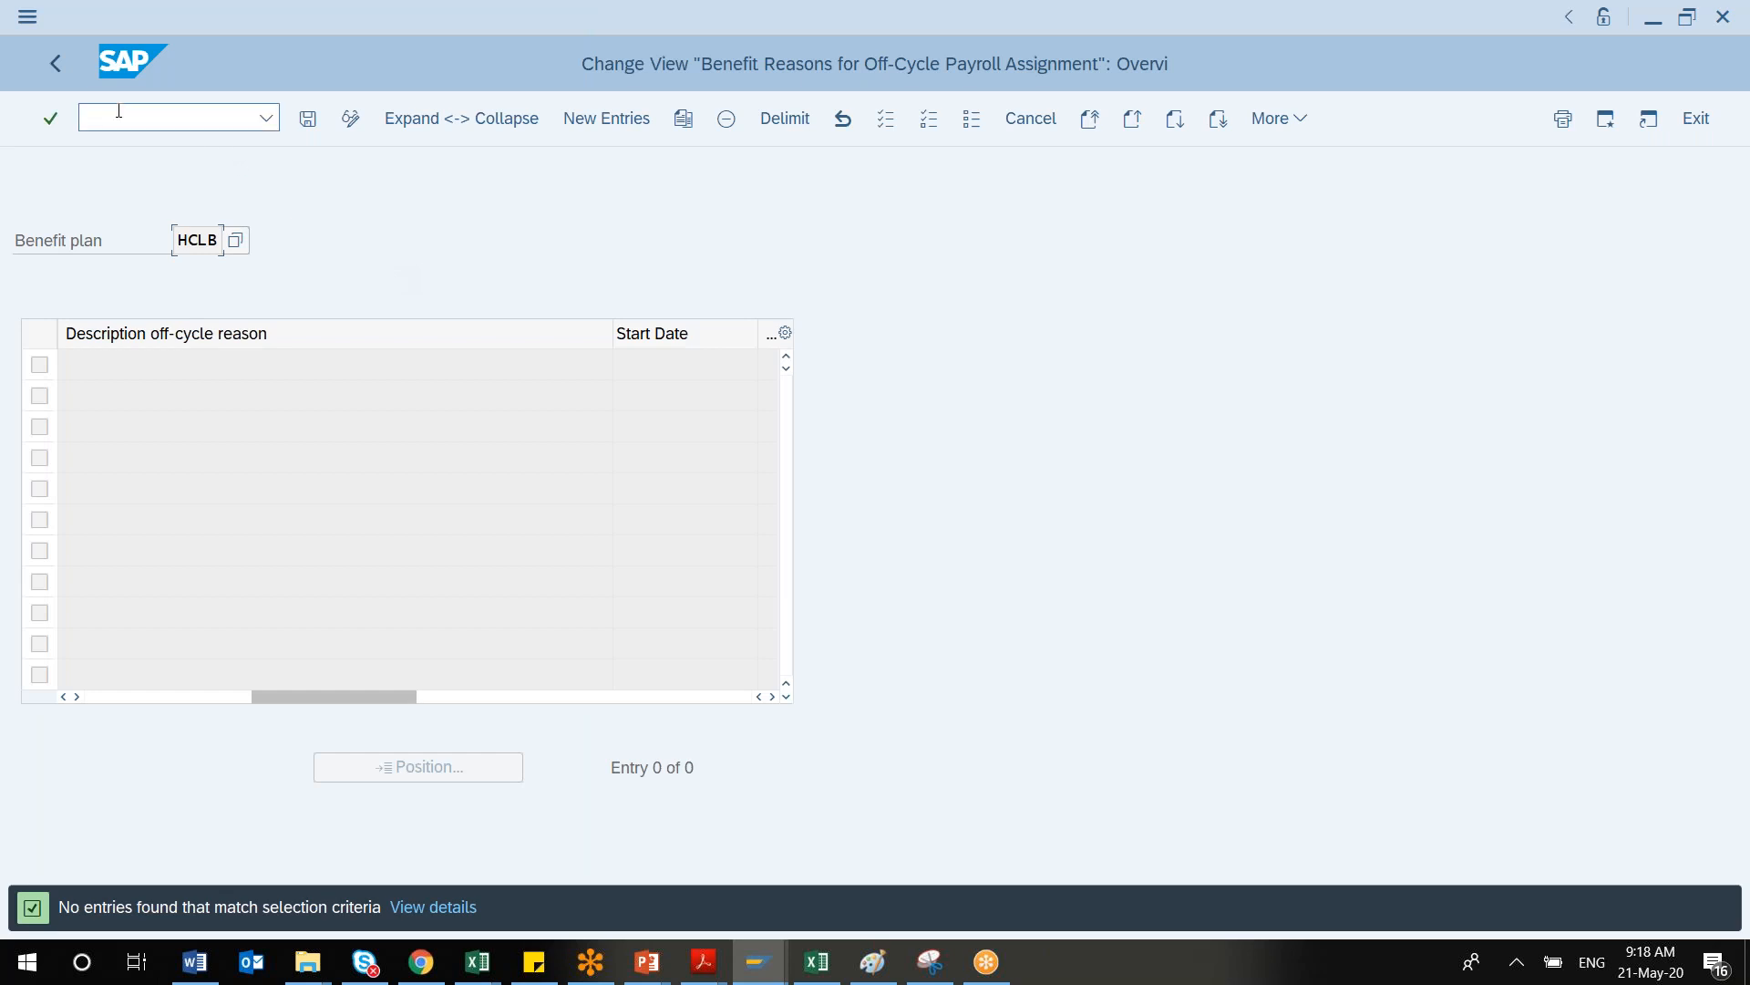
left_click(66, 70)
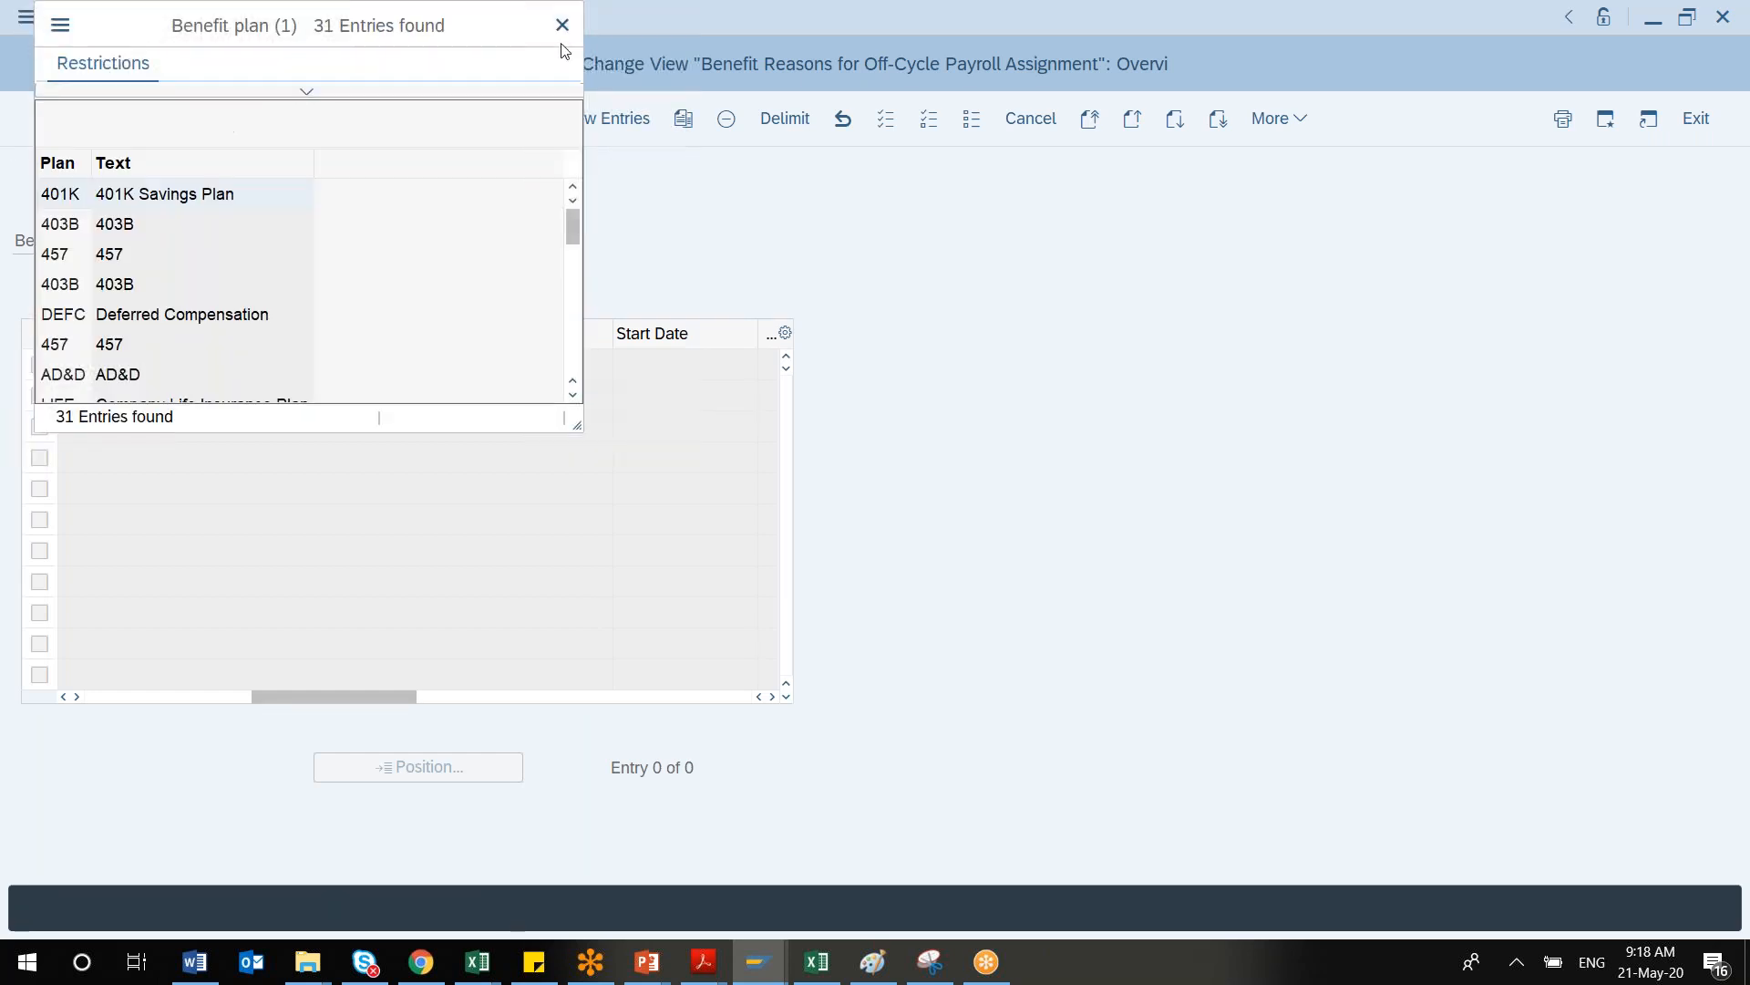
left_click(562, 26)
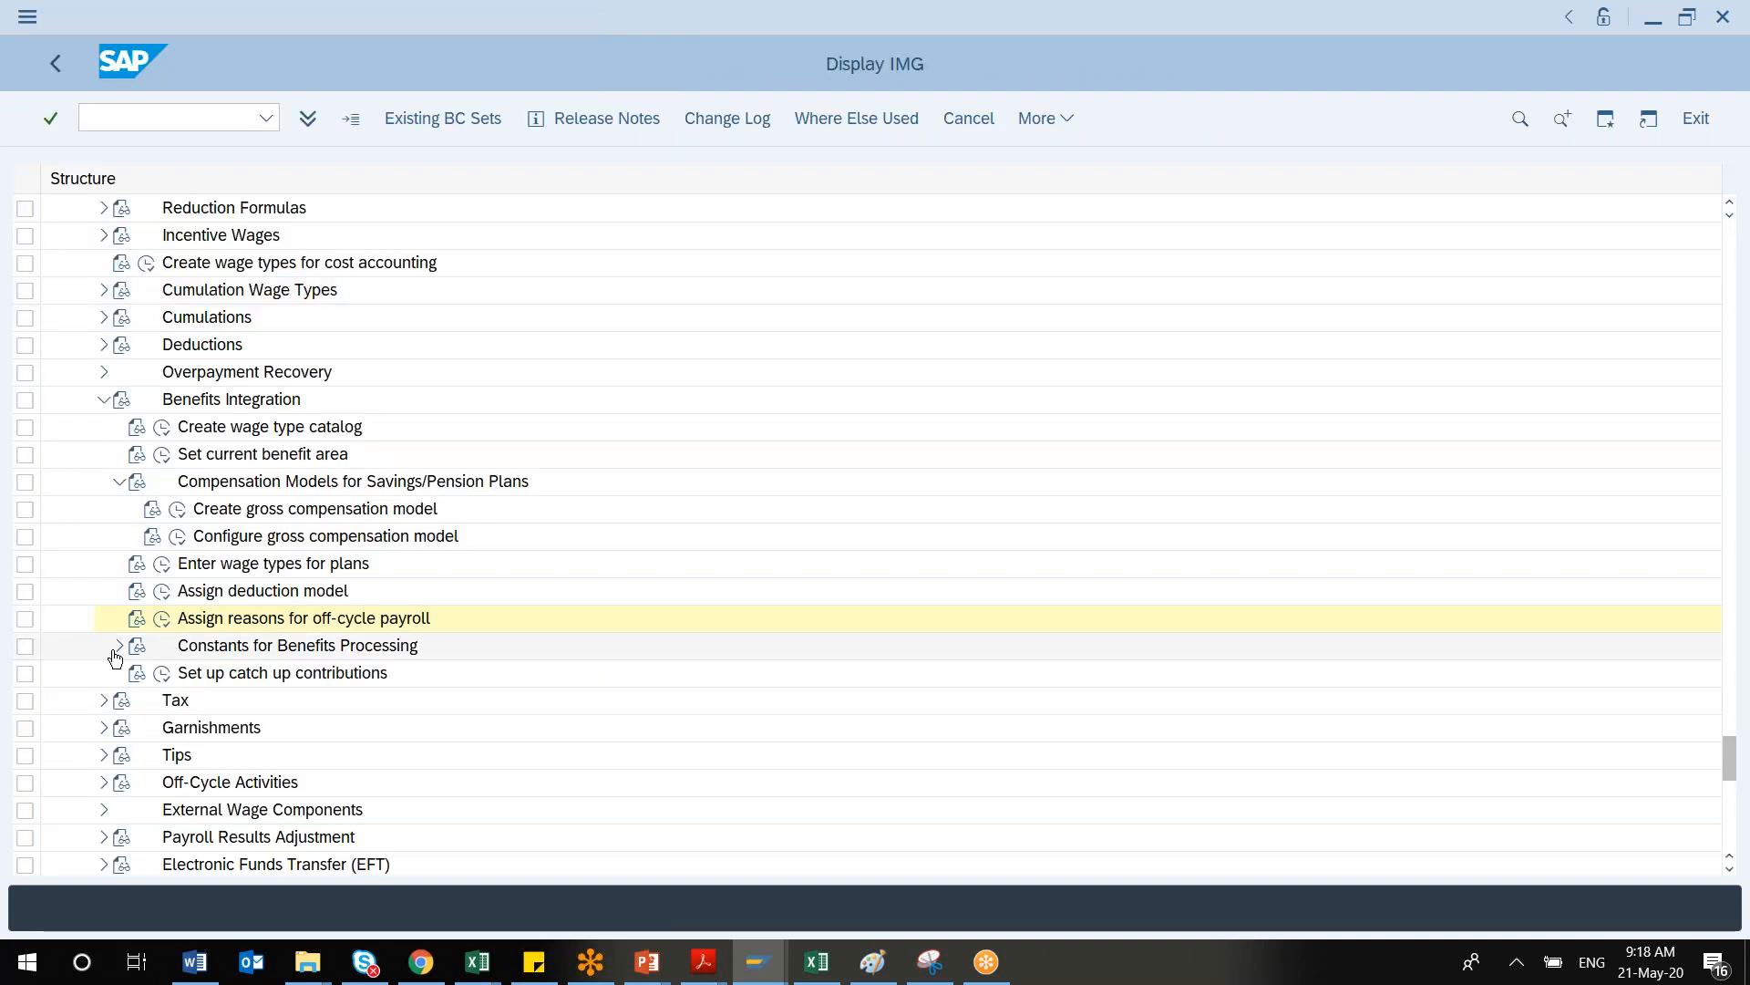
Under Constants for Benefits Processing, view the tax-free GTLI coverage constant for dependents and the list of savings plan constant activities
left_click(118, 645)
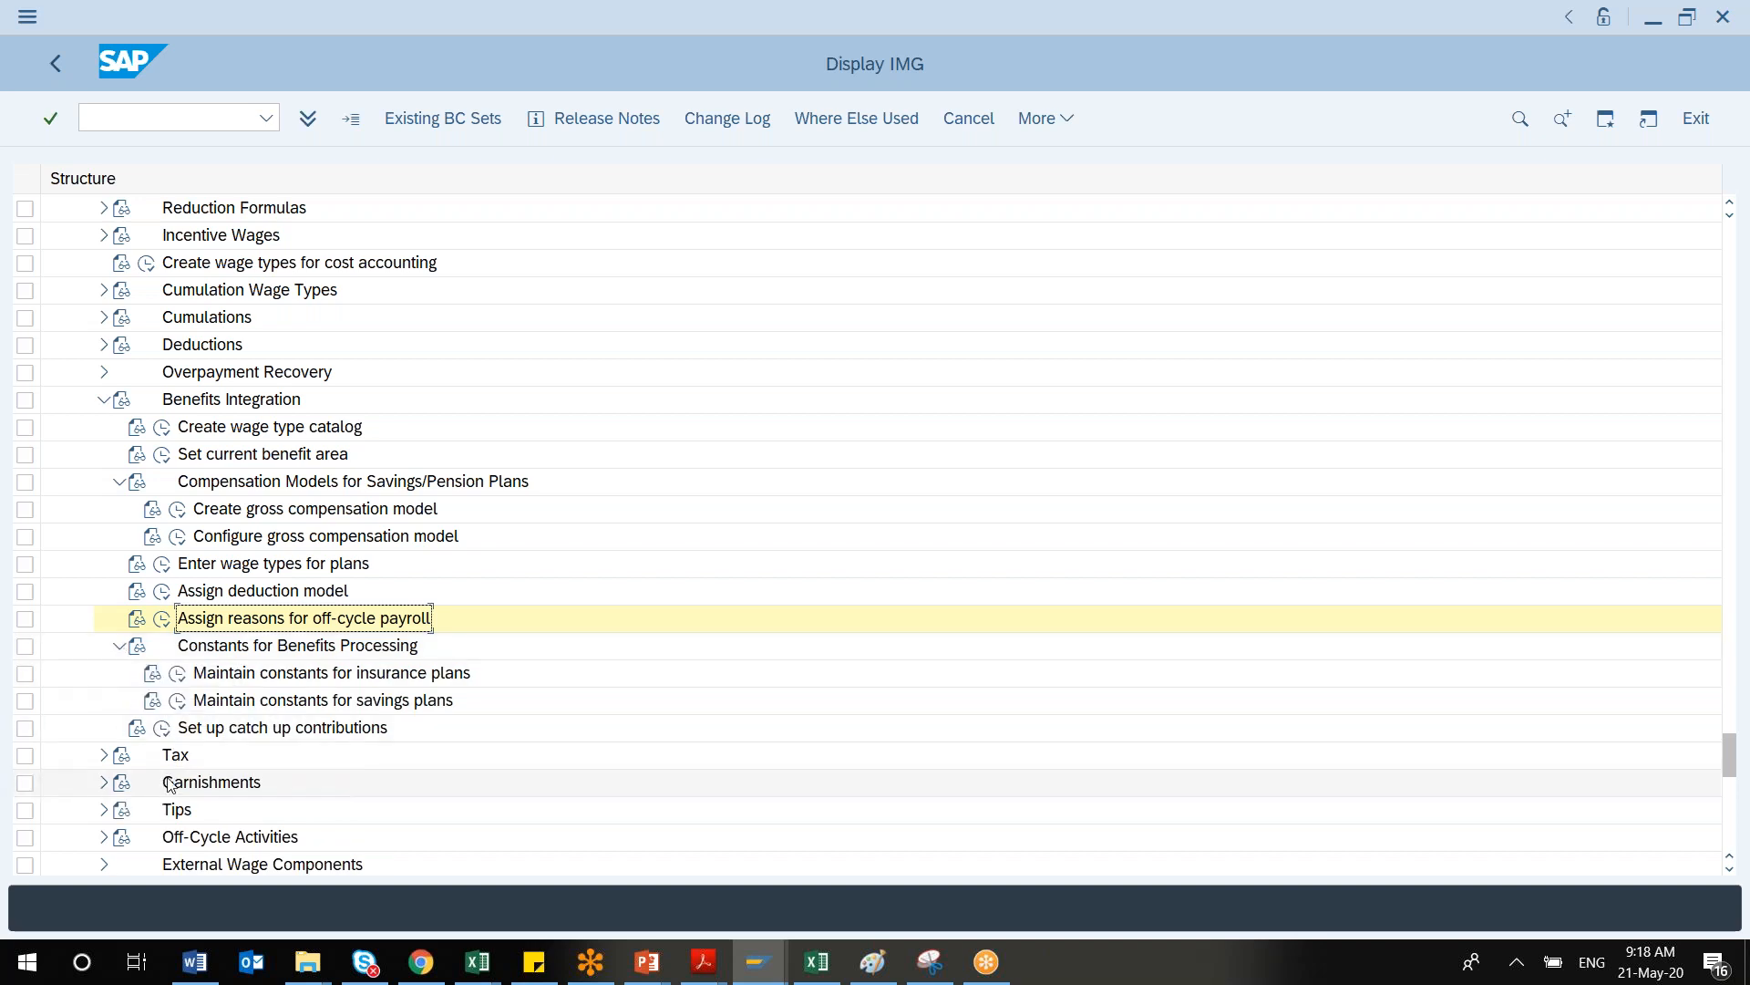
left_click(176, 679)
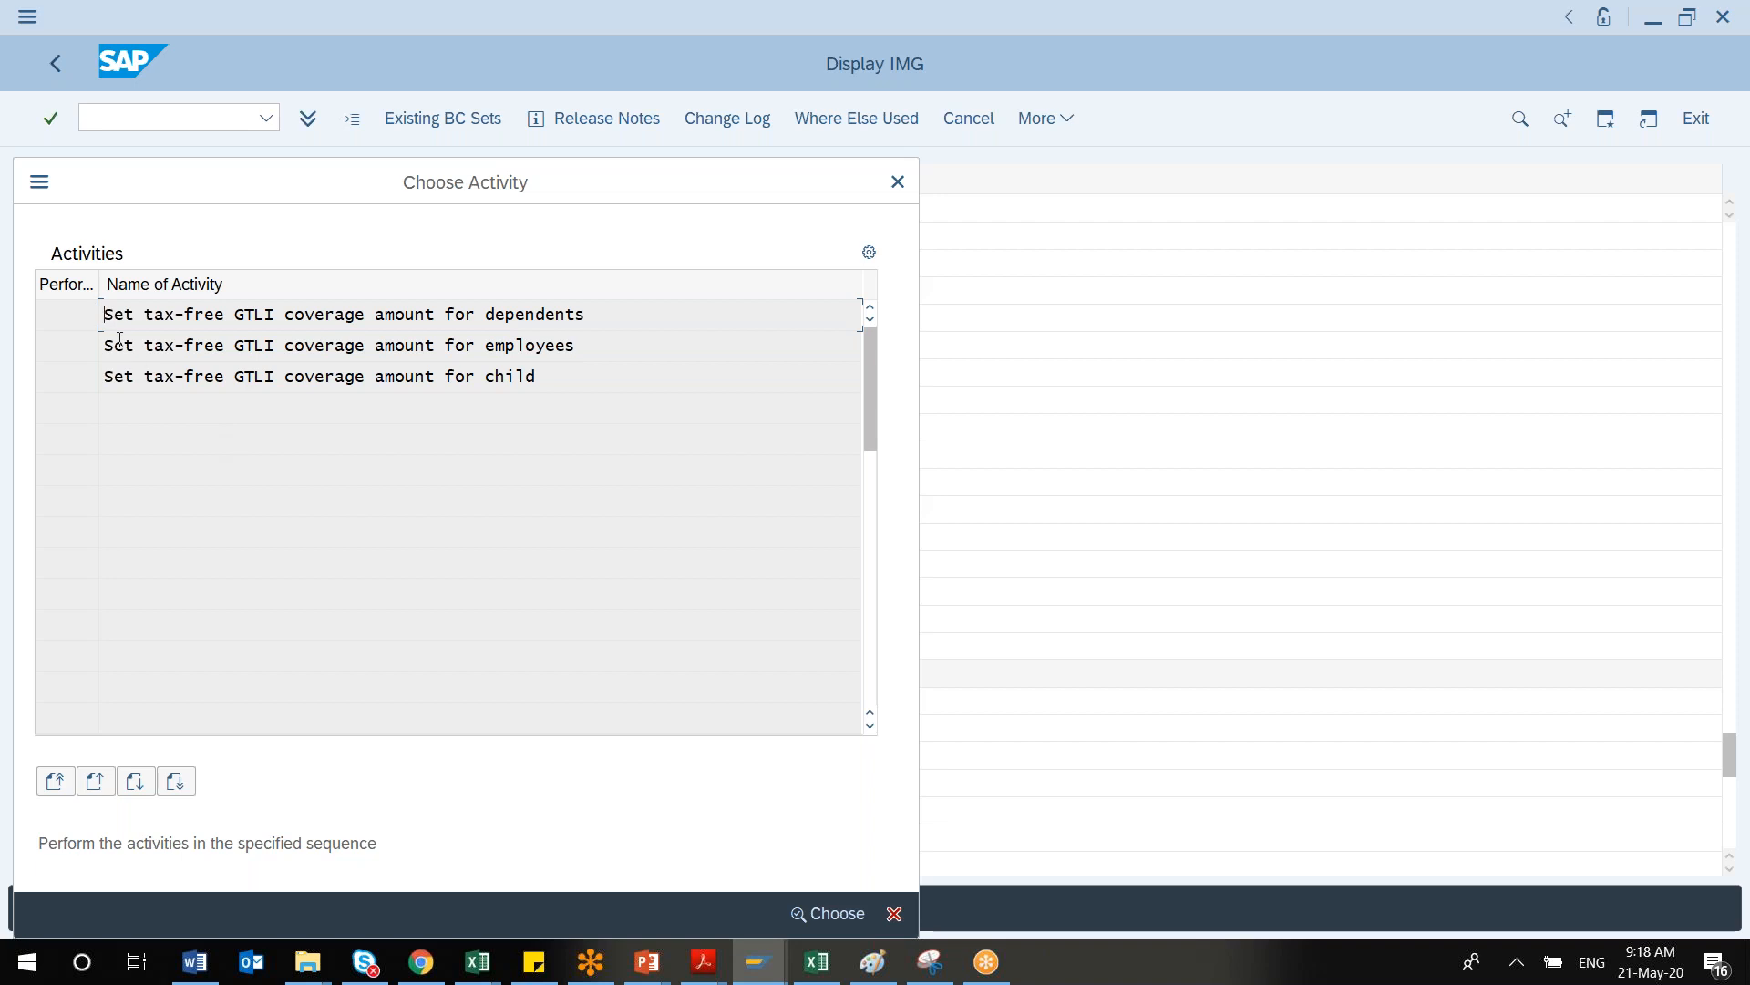
double_click(69, 316)
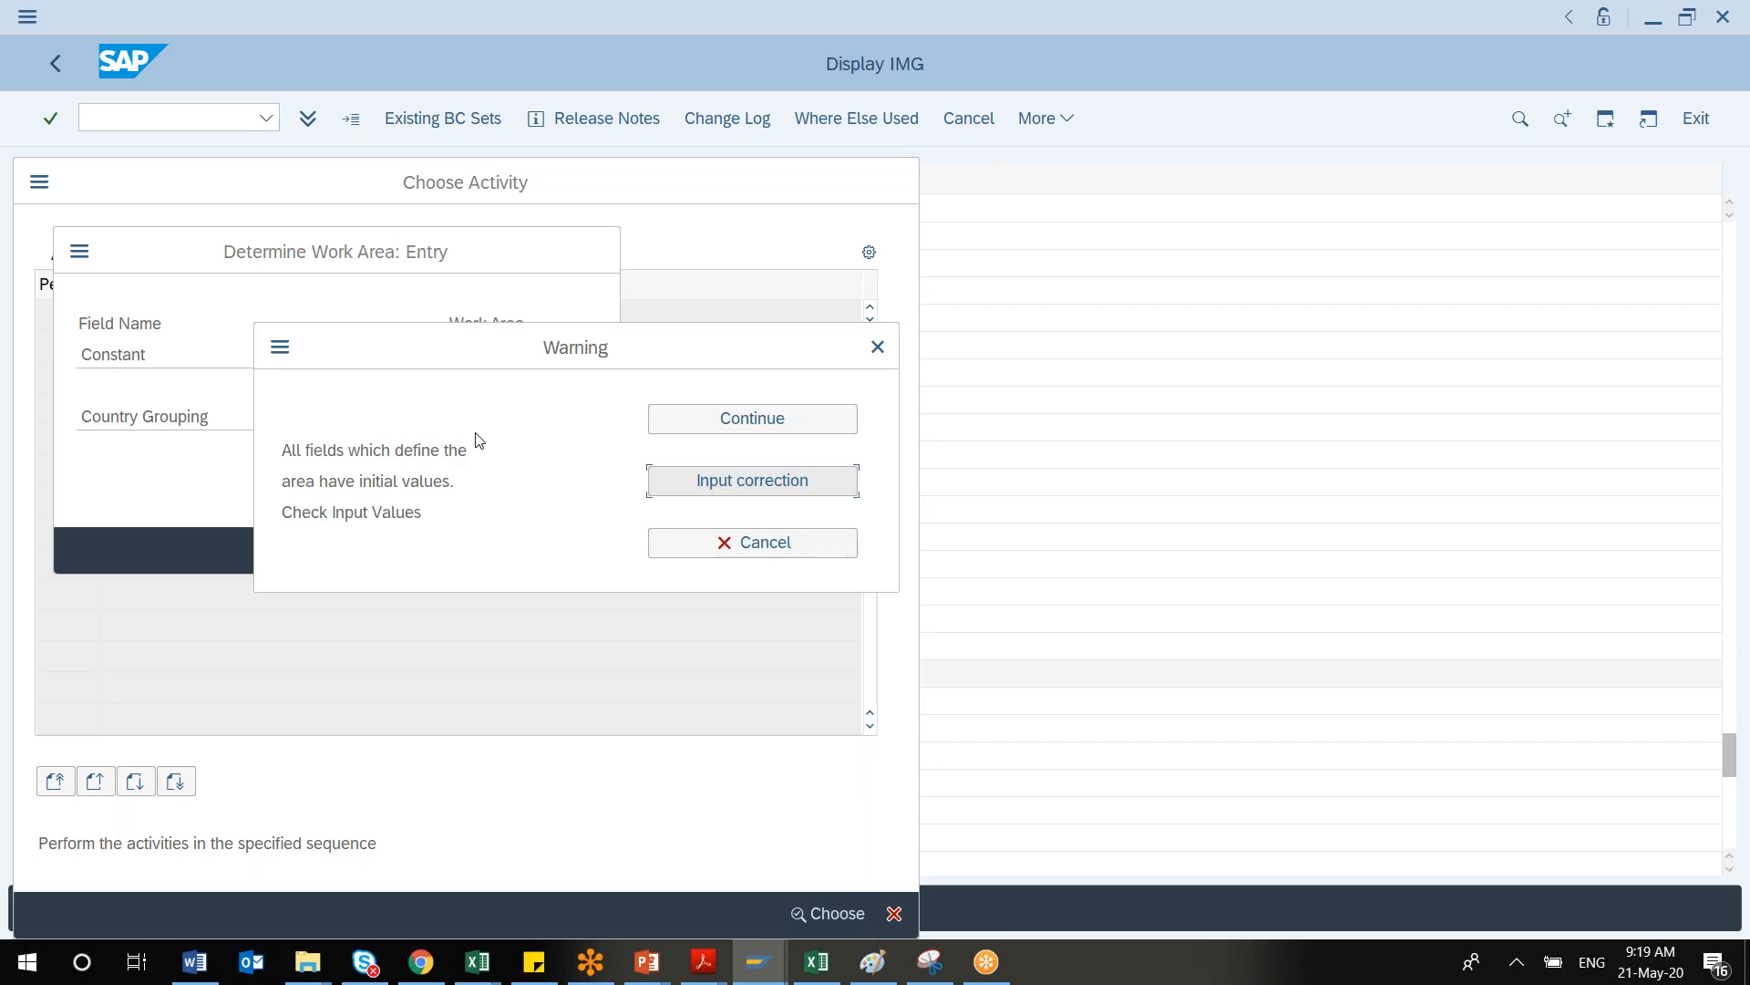
left_click(682, 429)
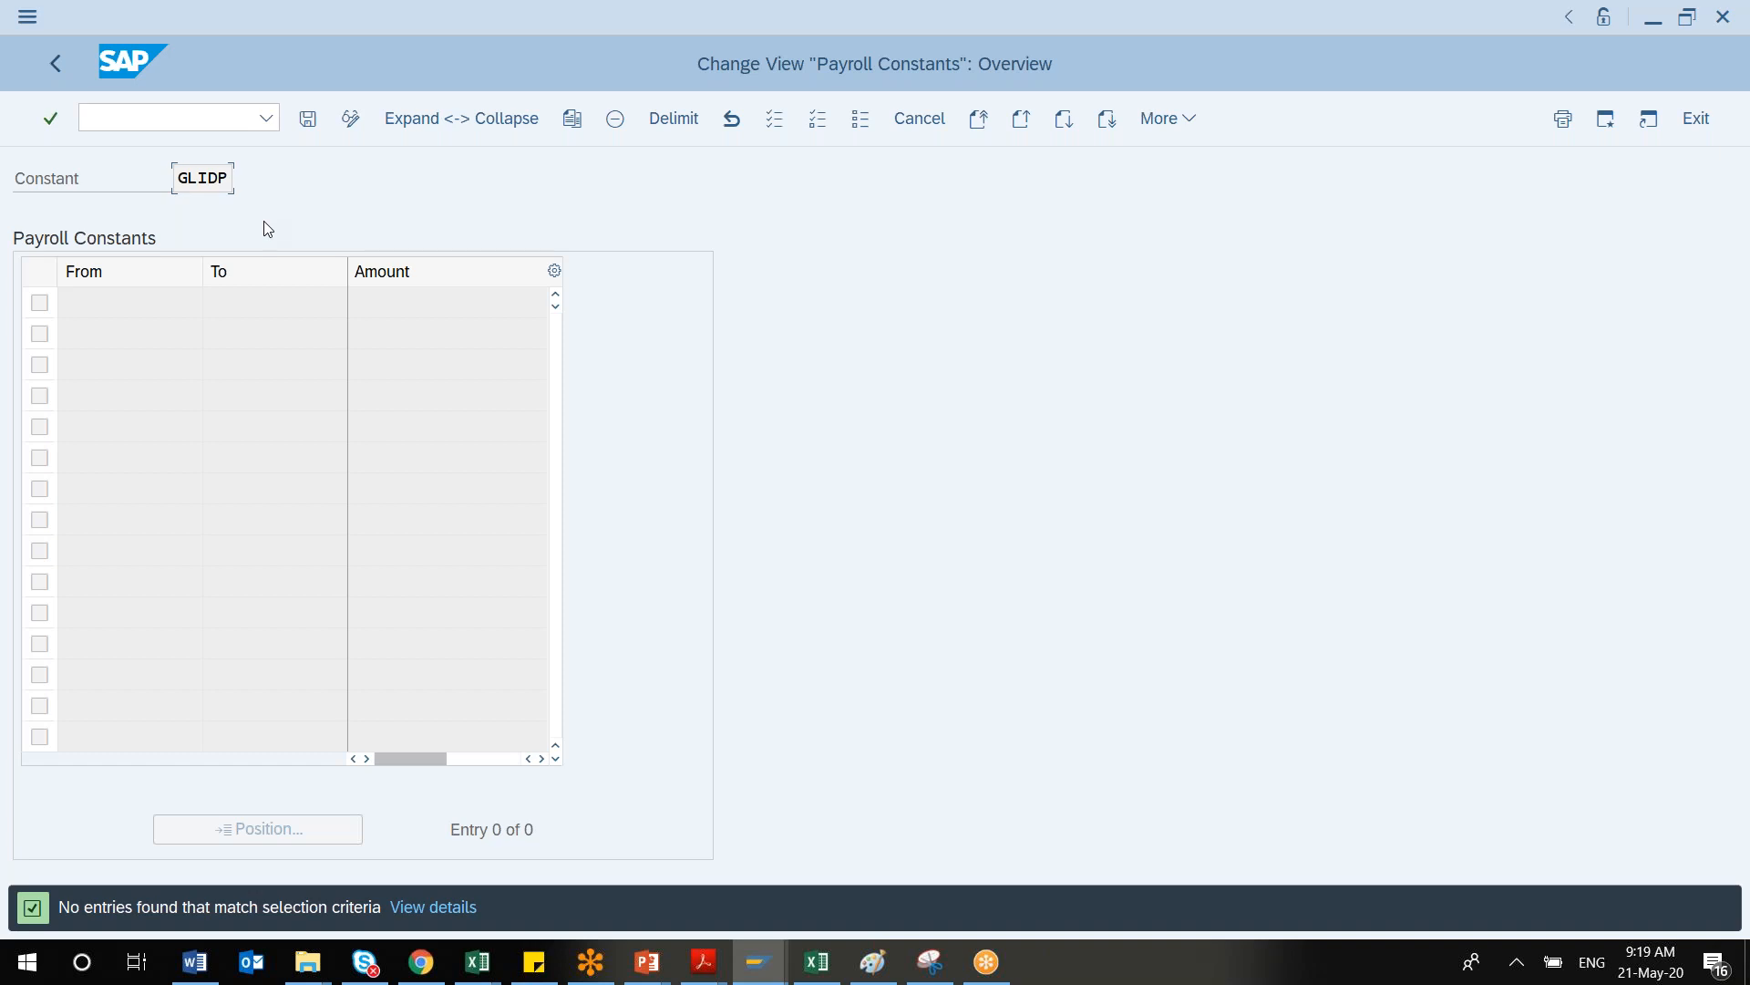
left_click(59, 69)
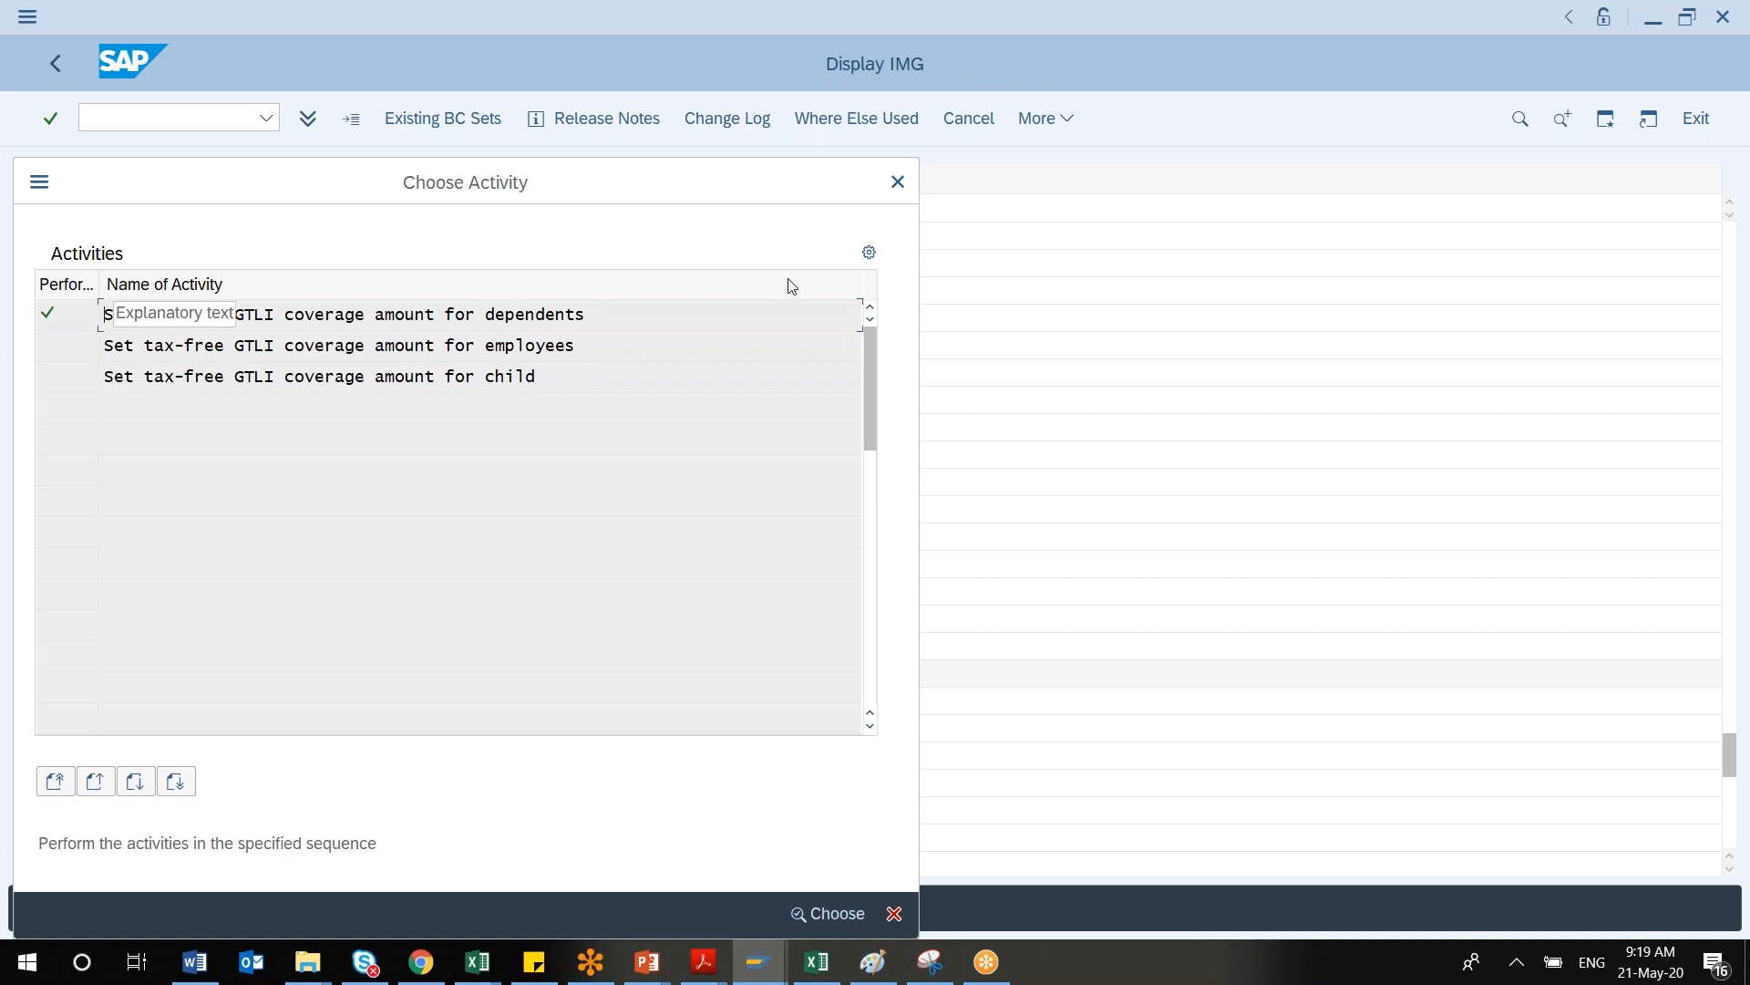
left_click(908, 188)
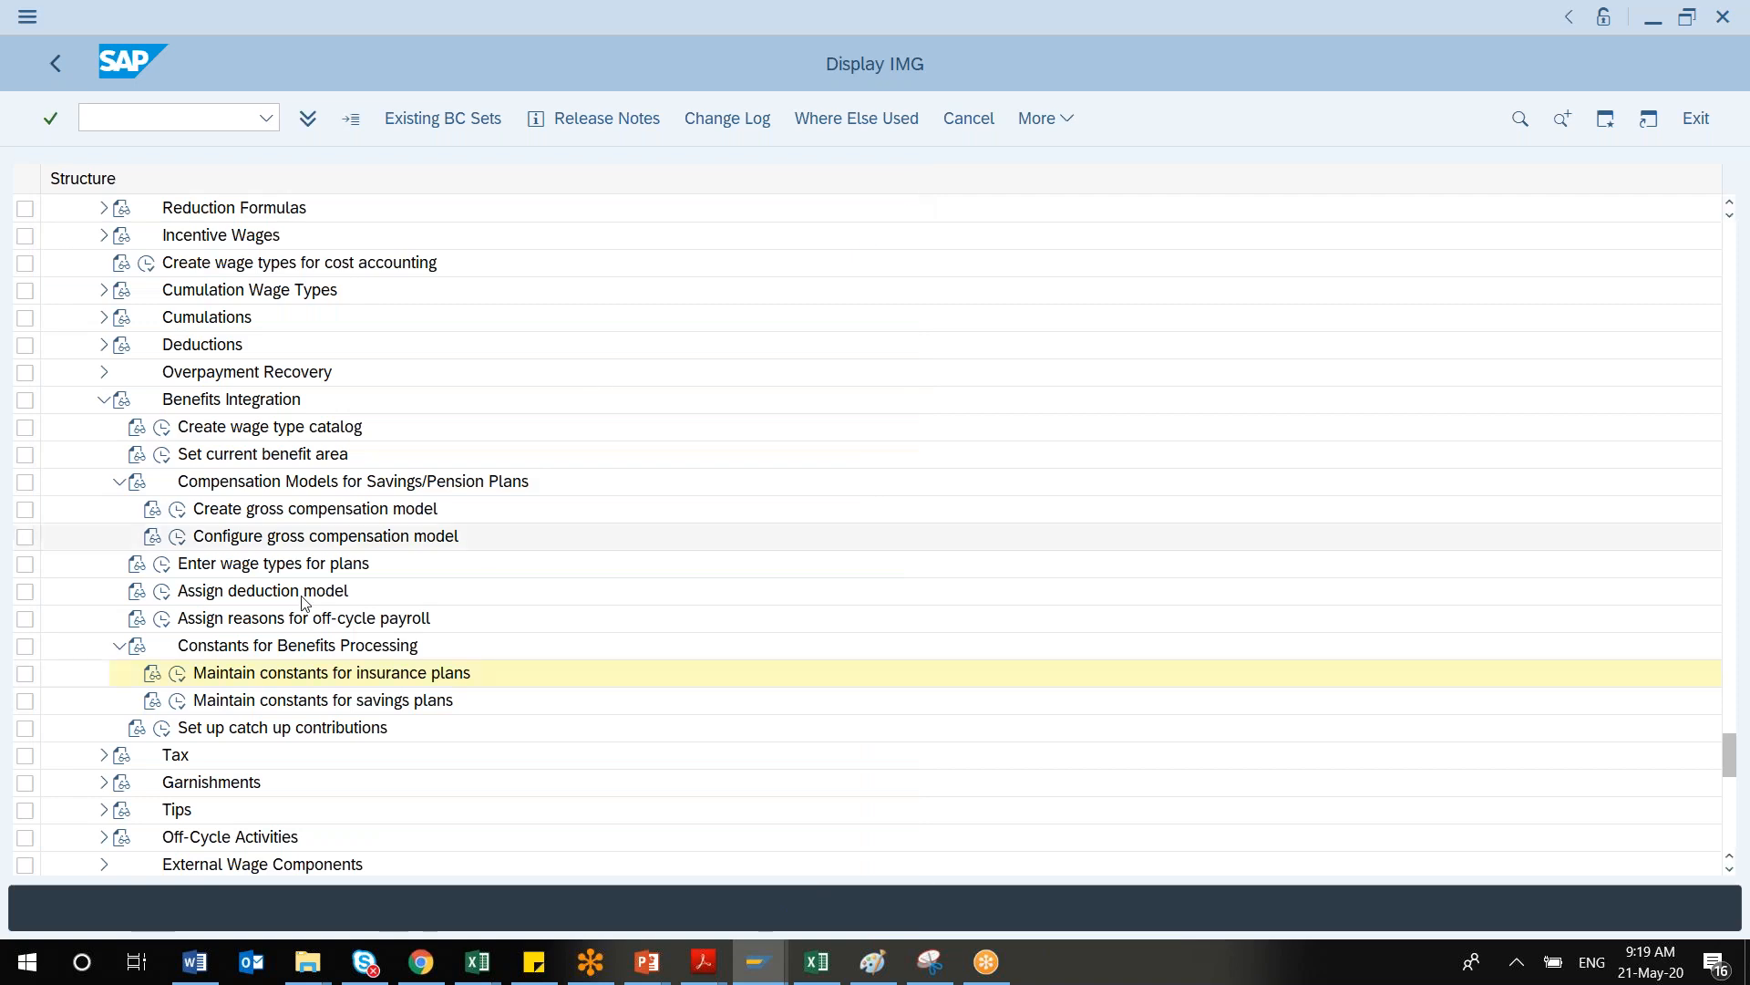
left_click(179, 702)
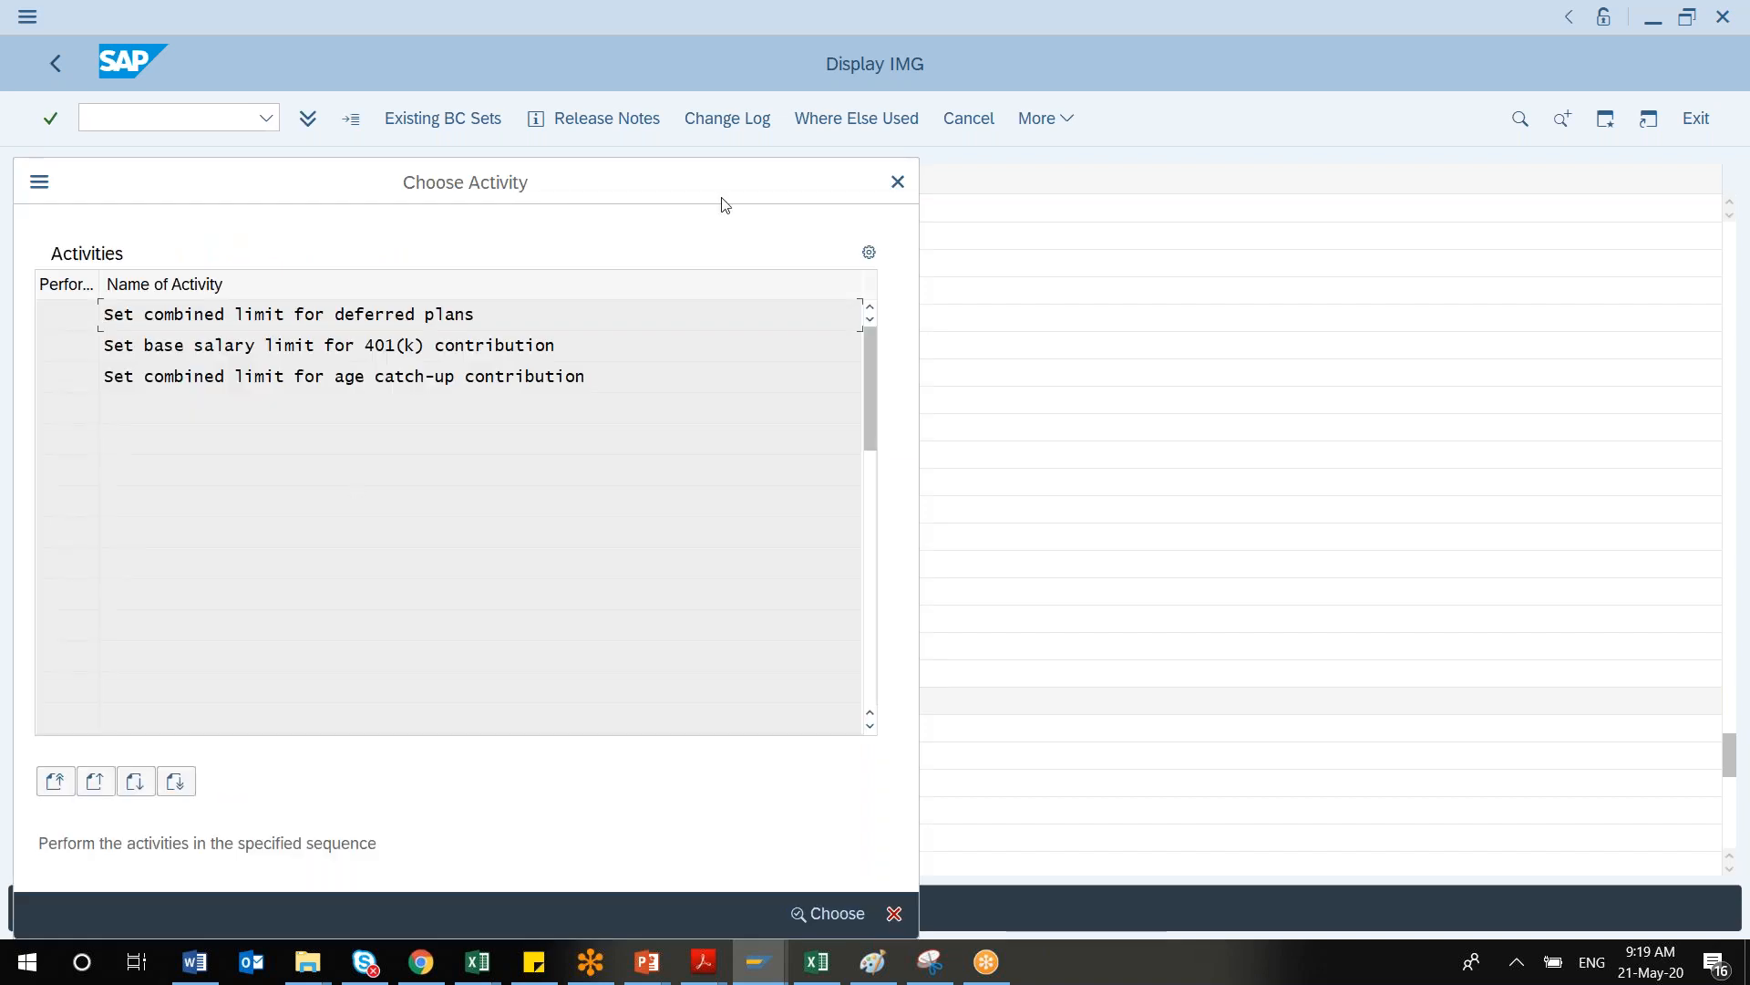
left_click(899, 184)
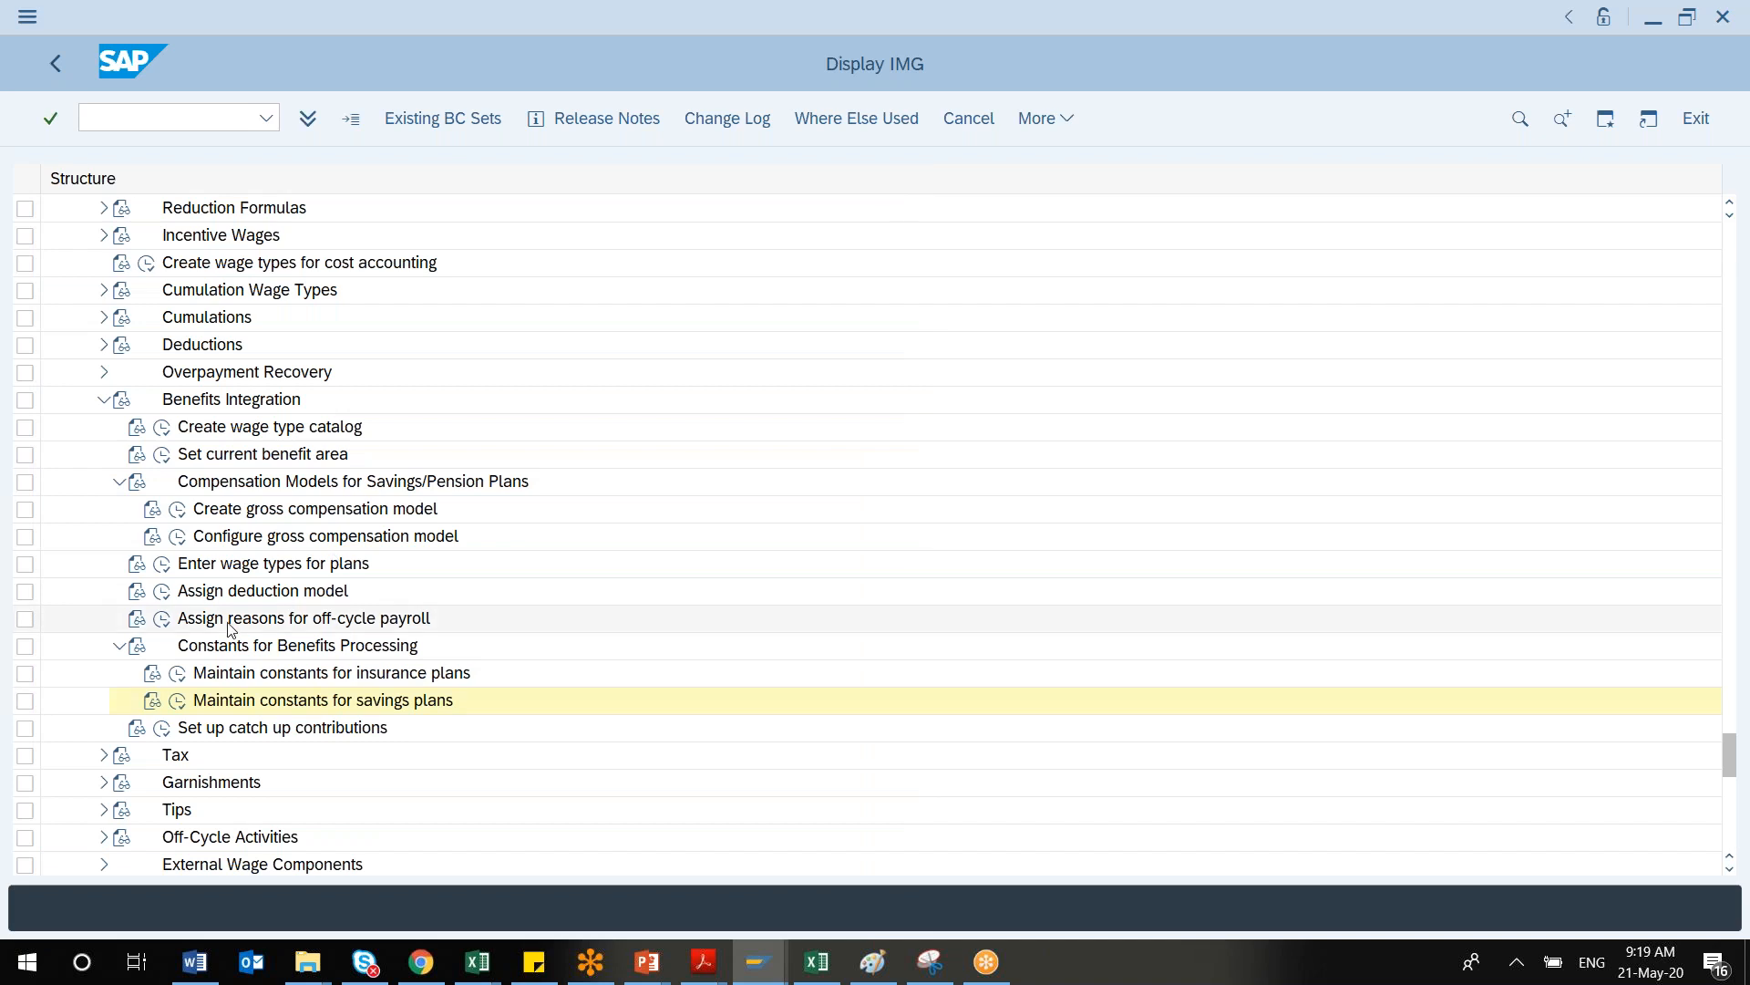
Open the catch-up contribution details of the 401K Savings Plan in benefit area 10 and examine the age limit and EE wage type
left_click(165, 737)
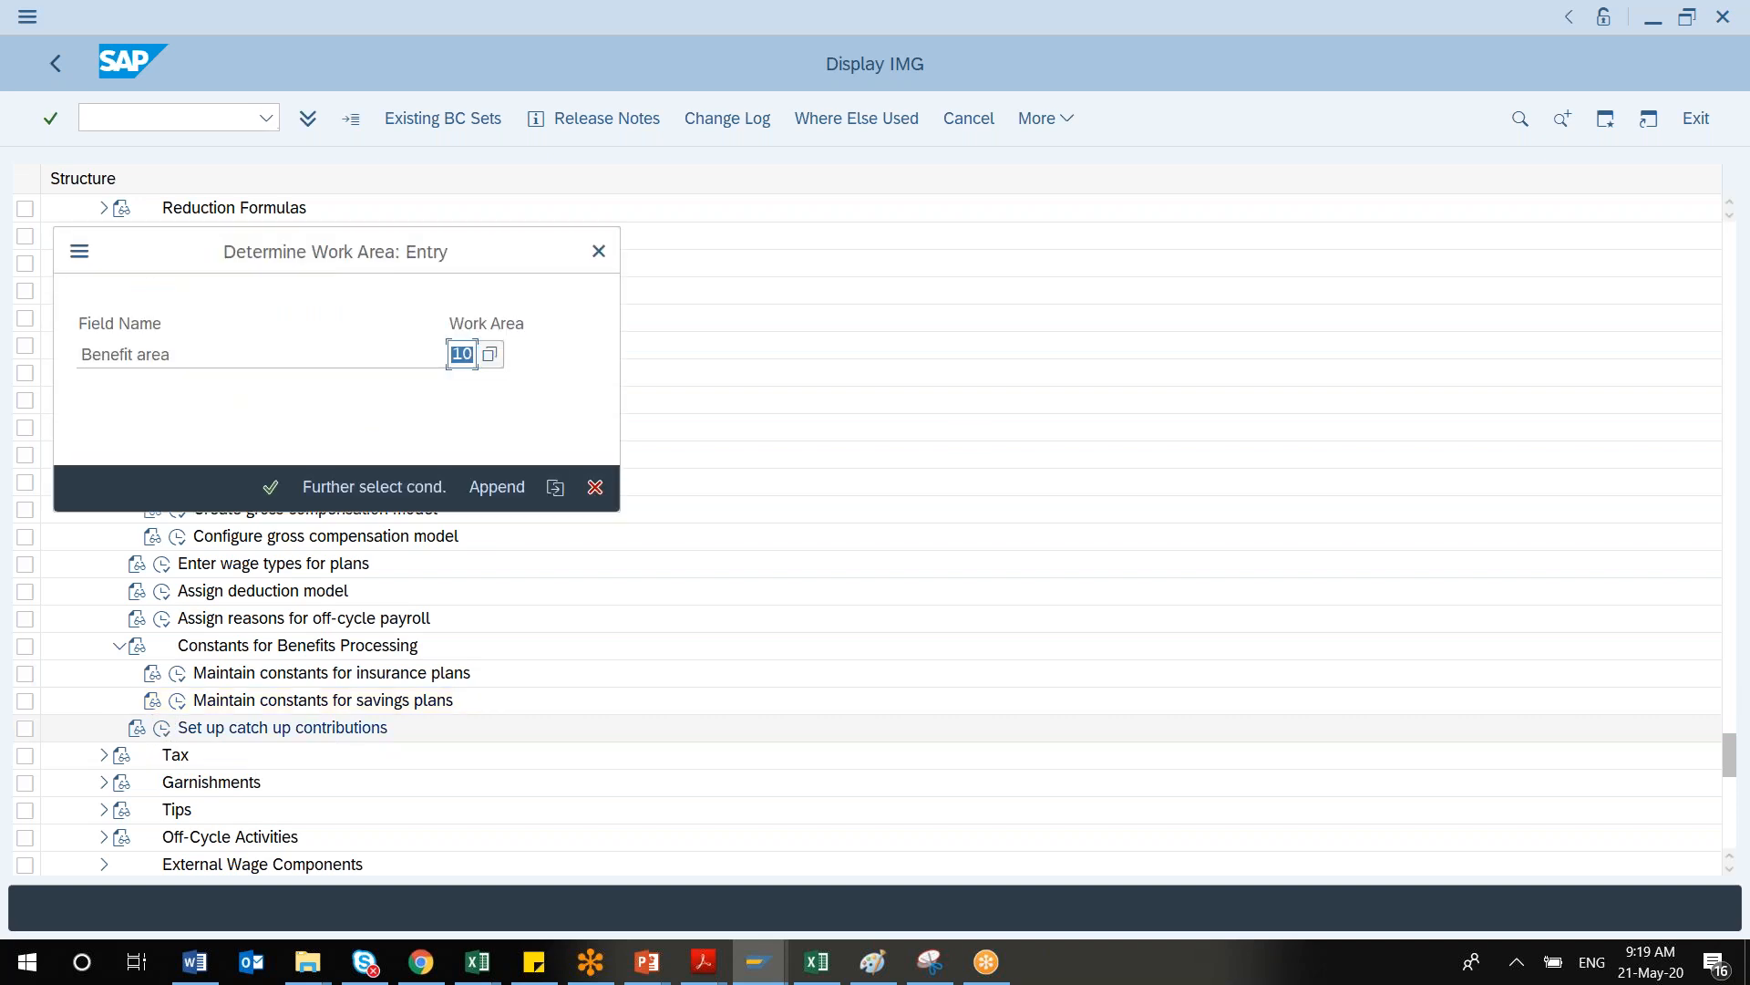
left_click(271, 487)
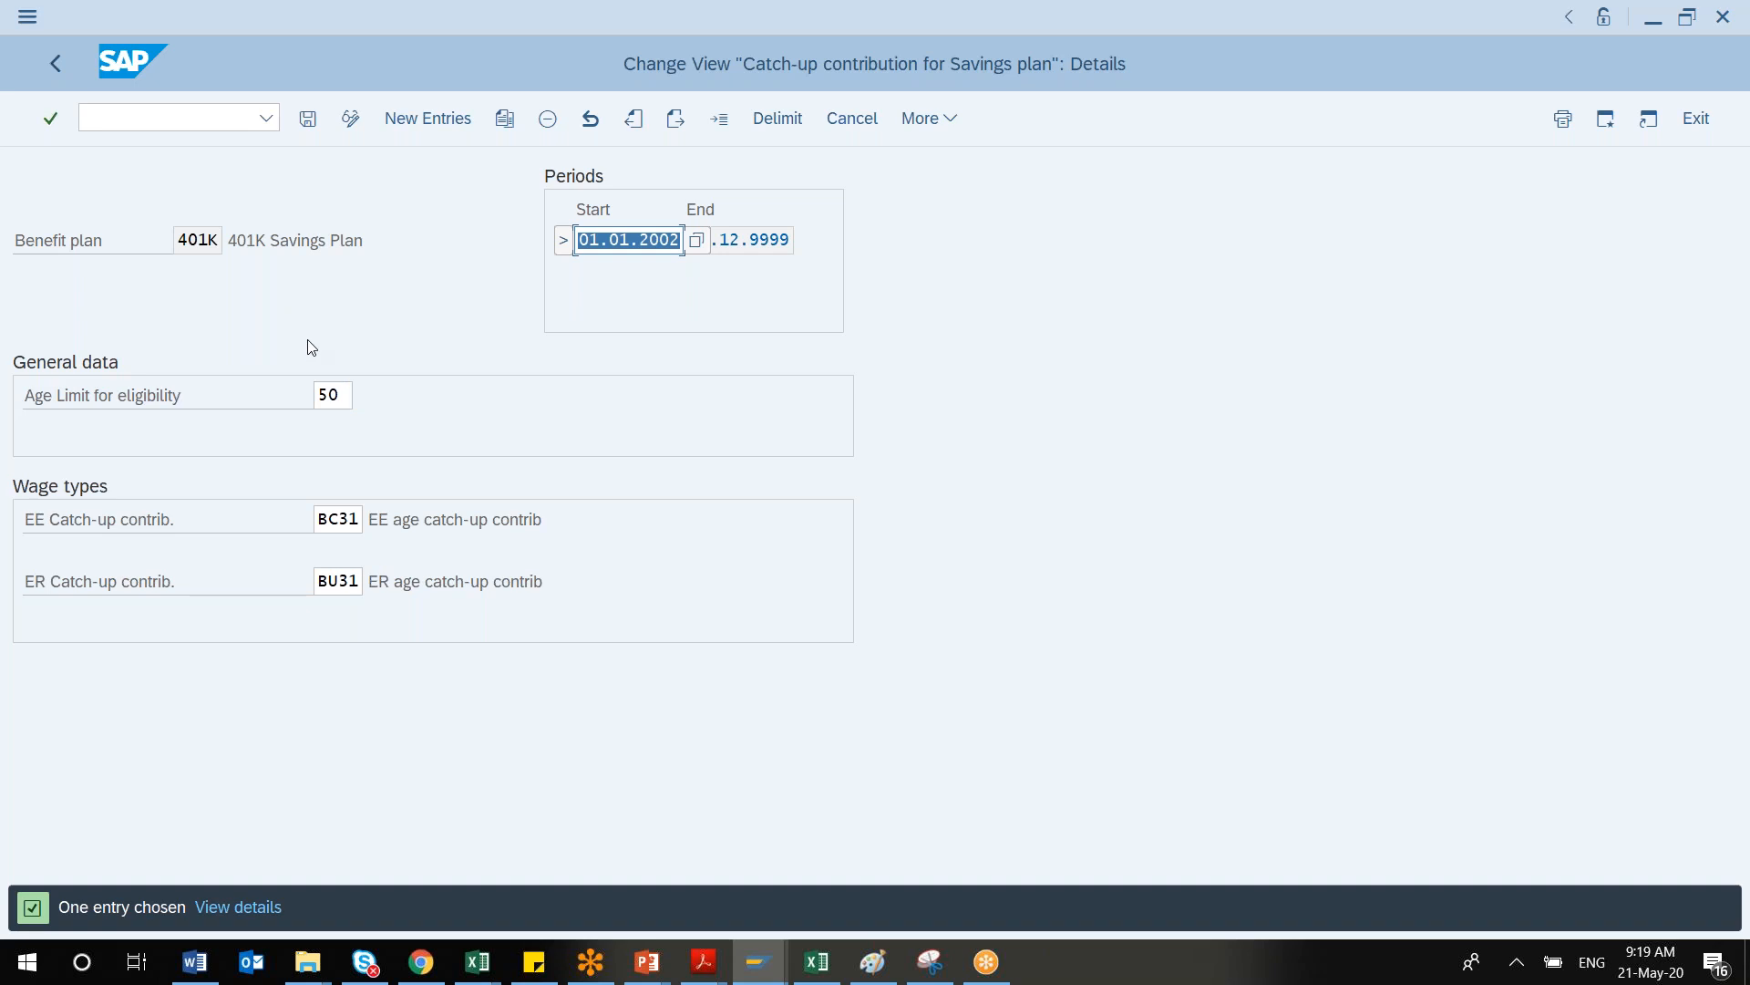
left_click(338, 396)
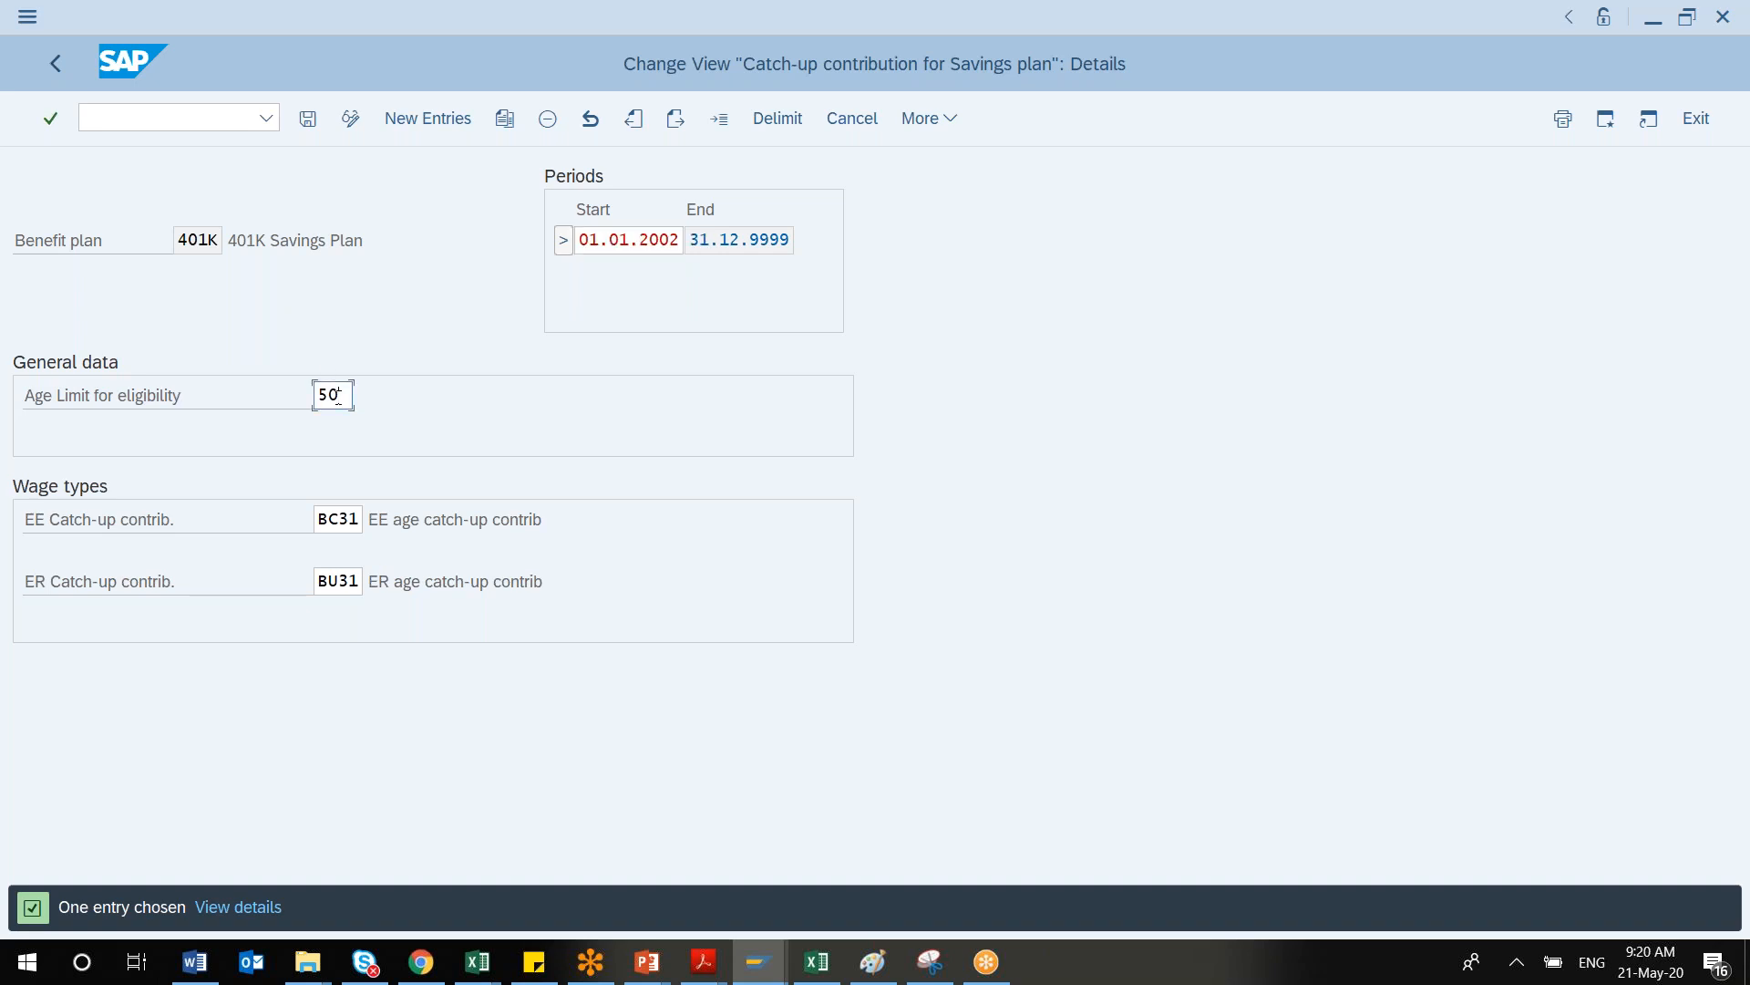
left_click(346, 521)
left_click(486, 520)
Look up the wage types available for the ER catch-up contribution, close the list without choosing and return to the IMG structure
left_click(344, 579)
key("F4")
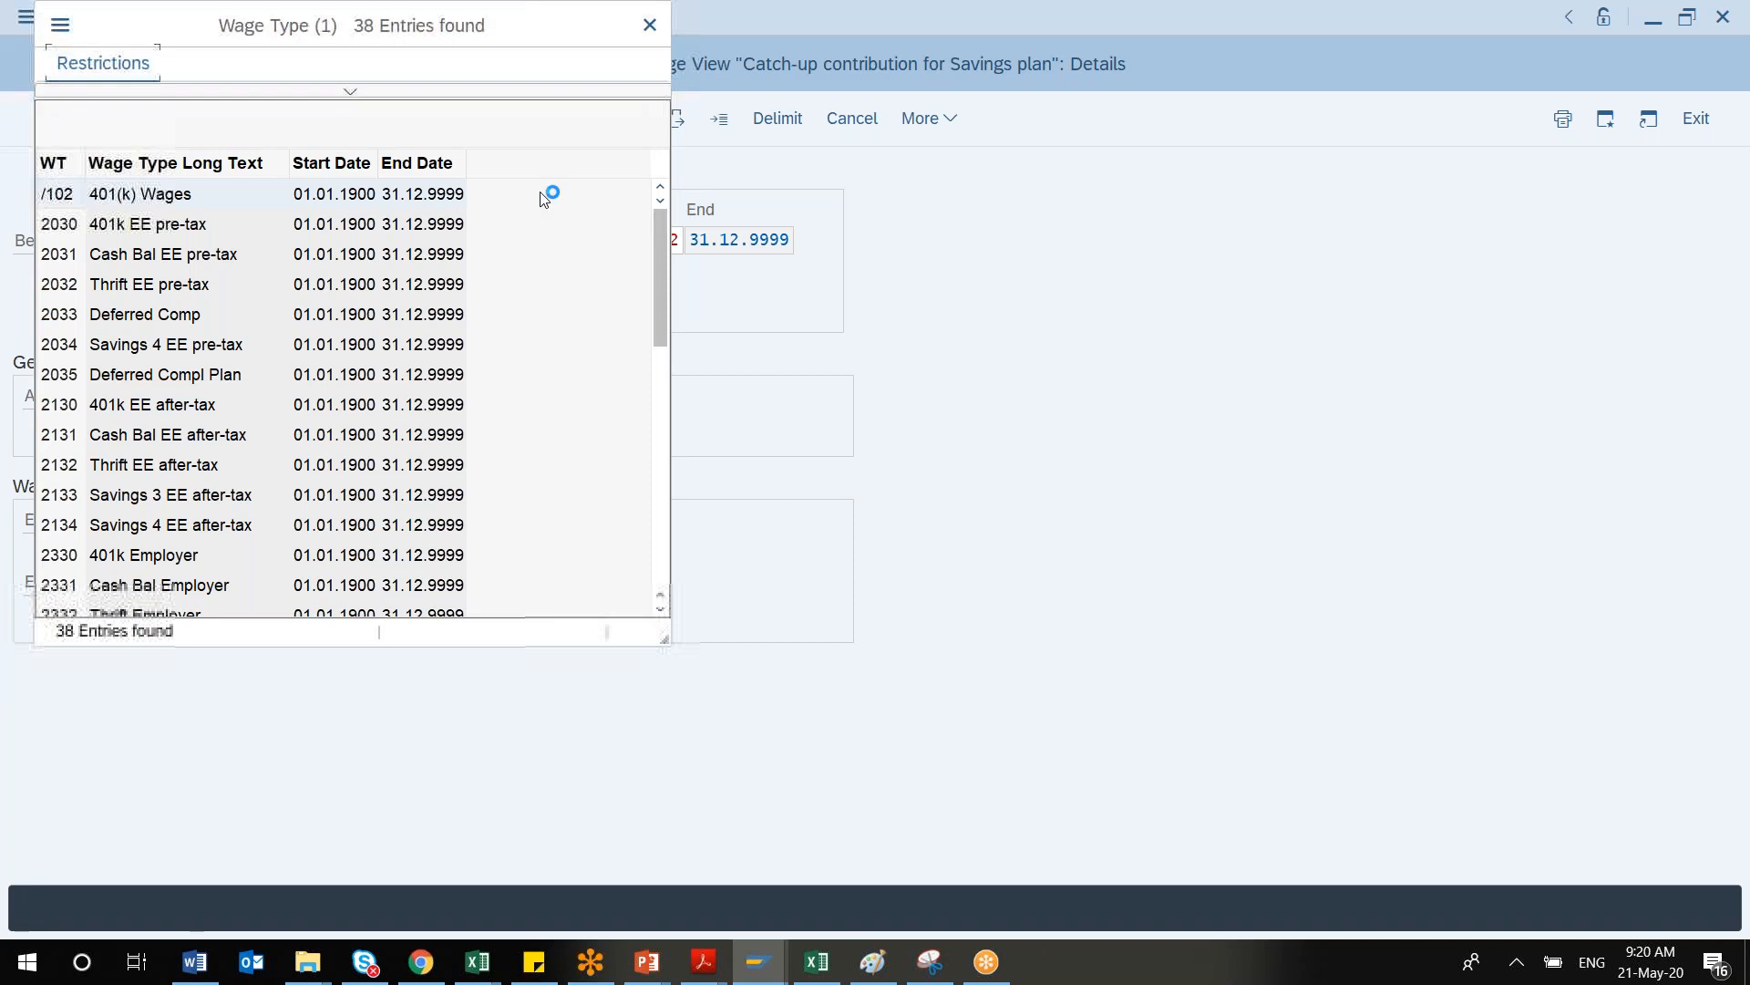
left_click(651, 26)
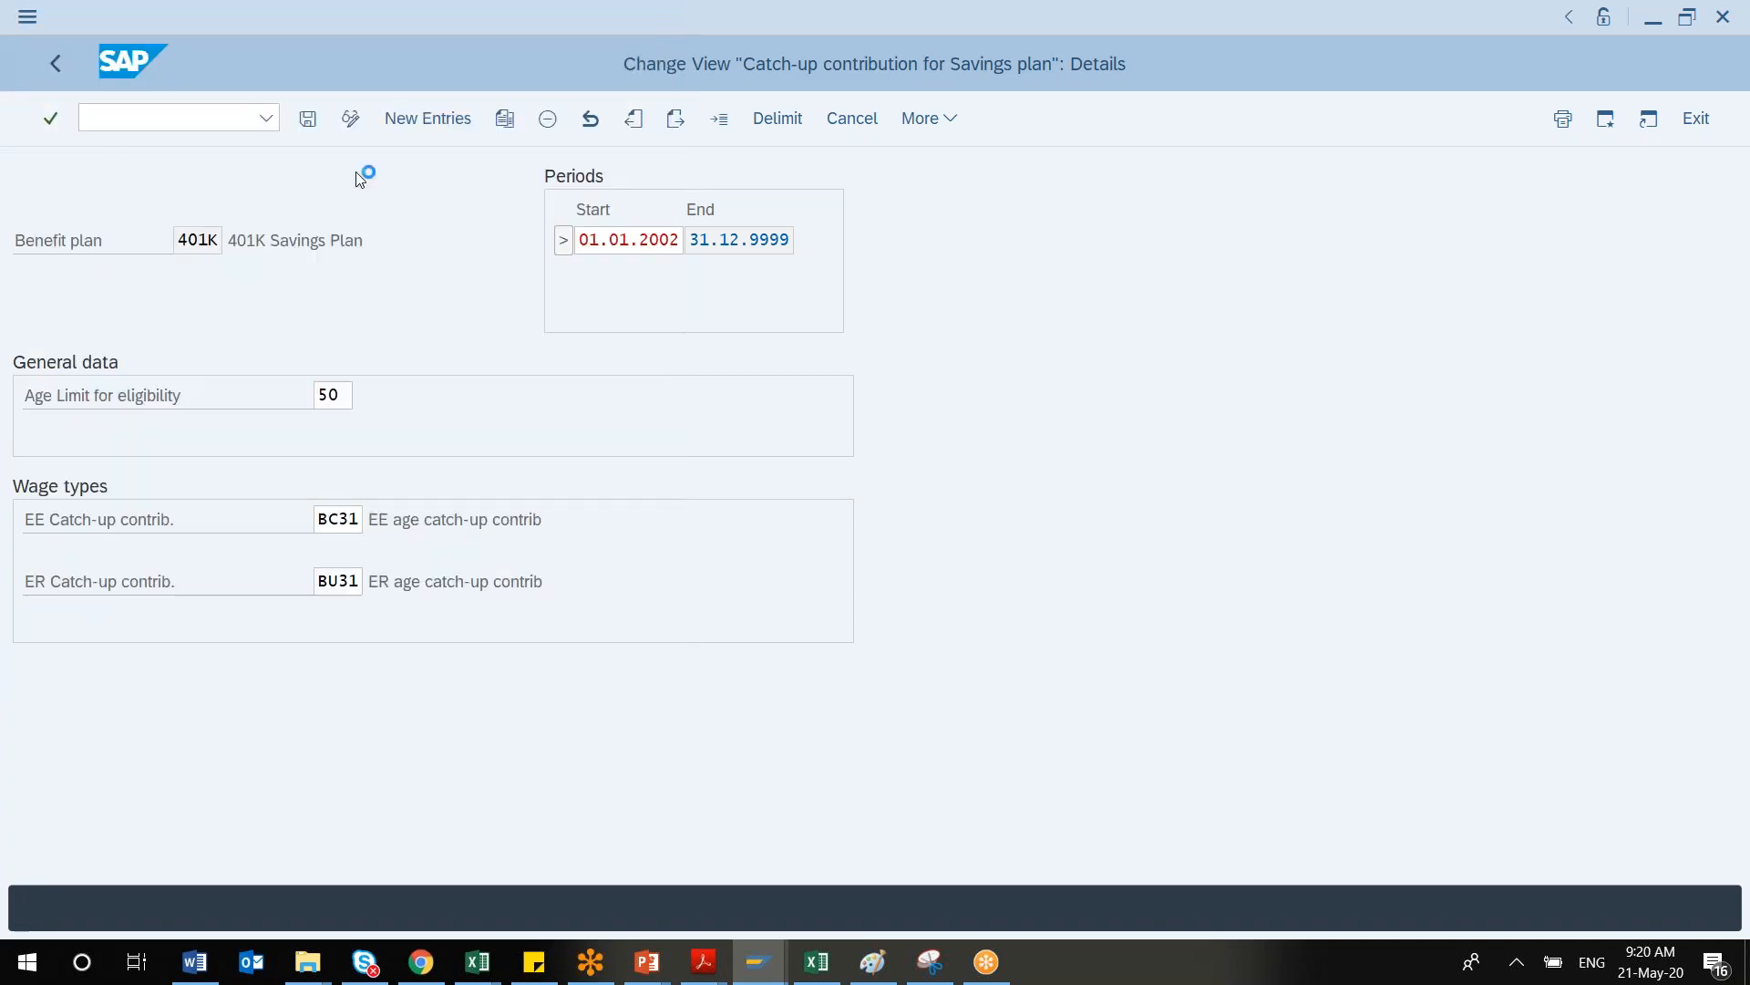
left_click(55, 64)
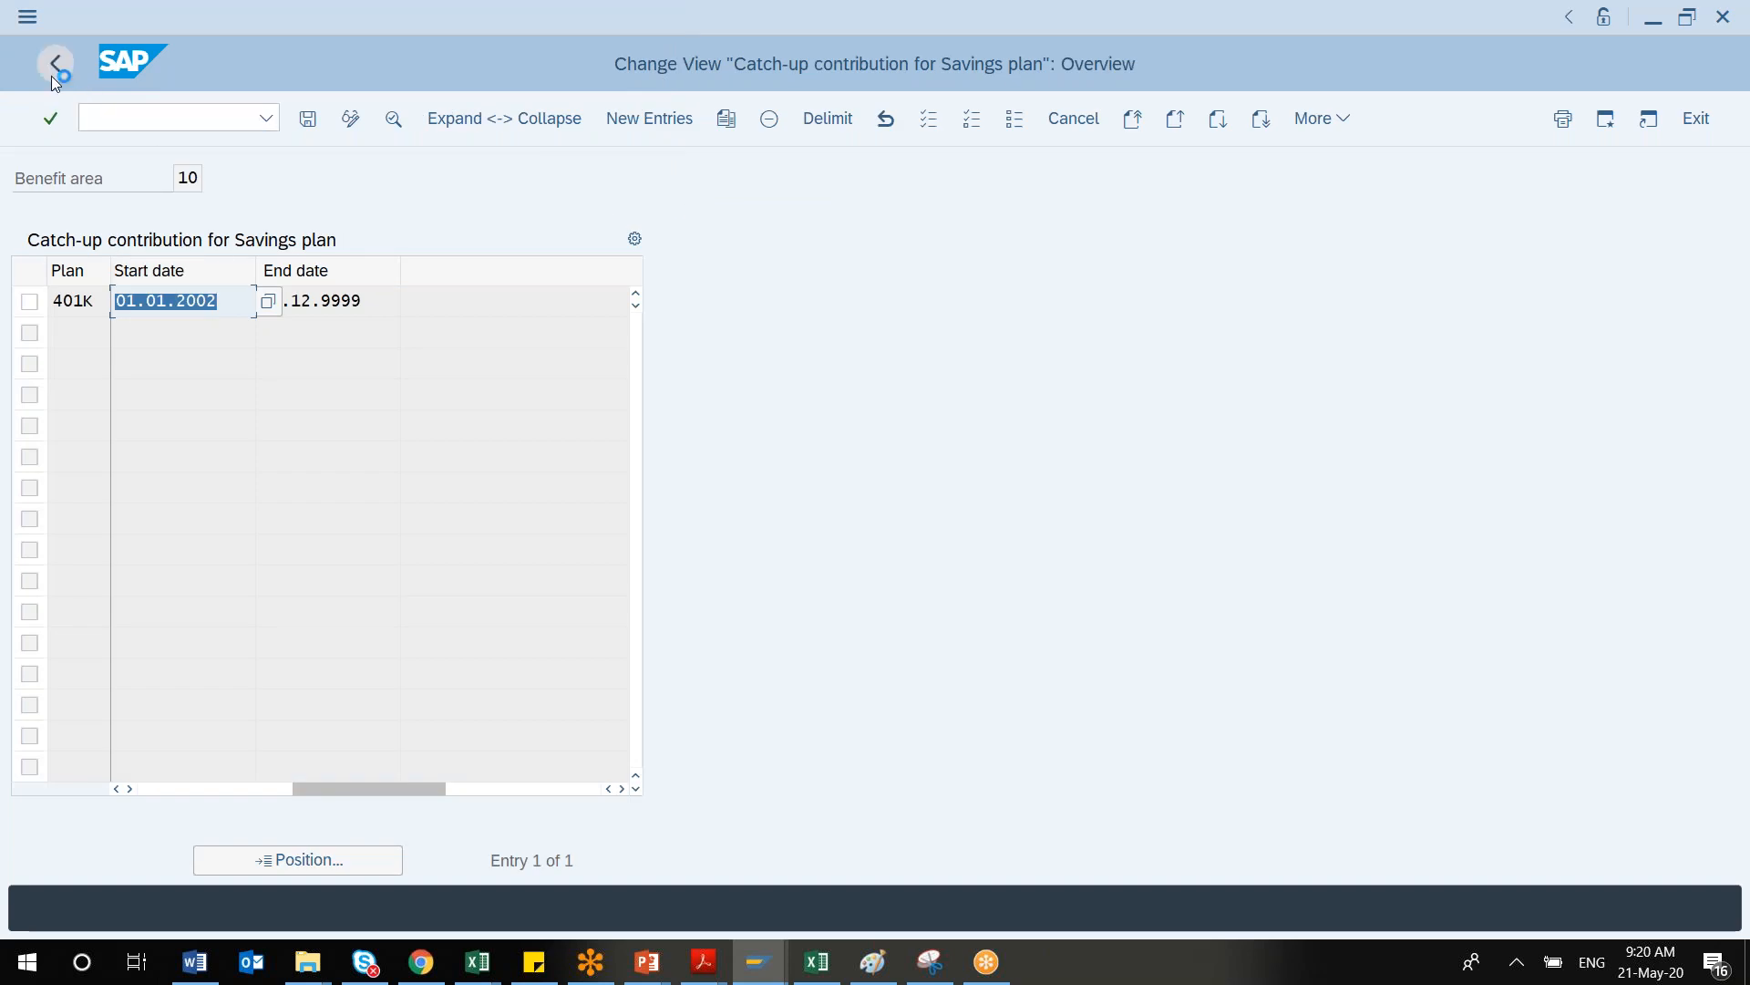
left_click(52, 77)
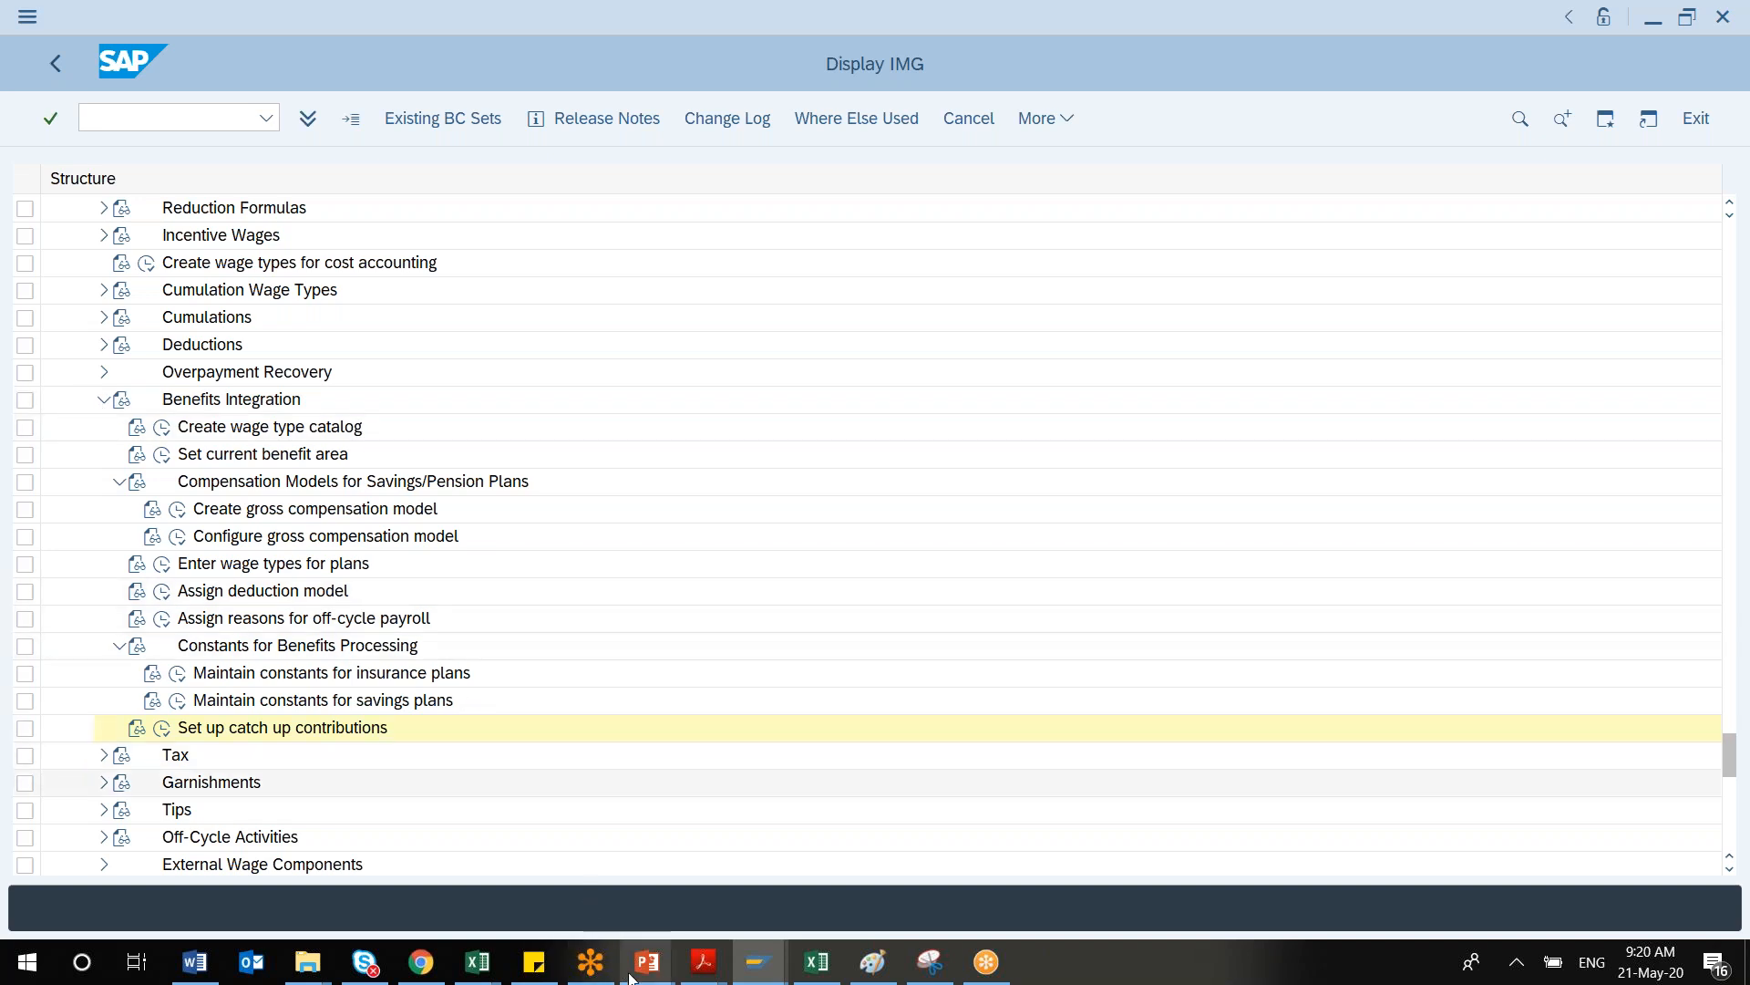
Switch to the SAP US Payroll V1.0 presentation in PowerPoint and show slide 198 with the payroll processing schema diagram
mouse_move(638, 968)
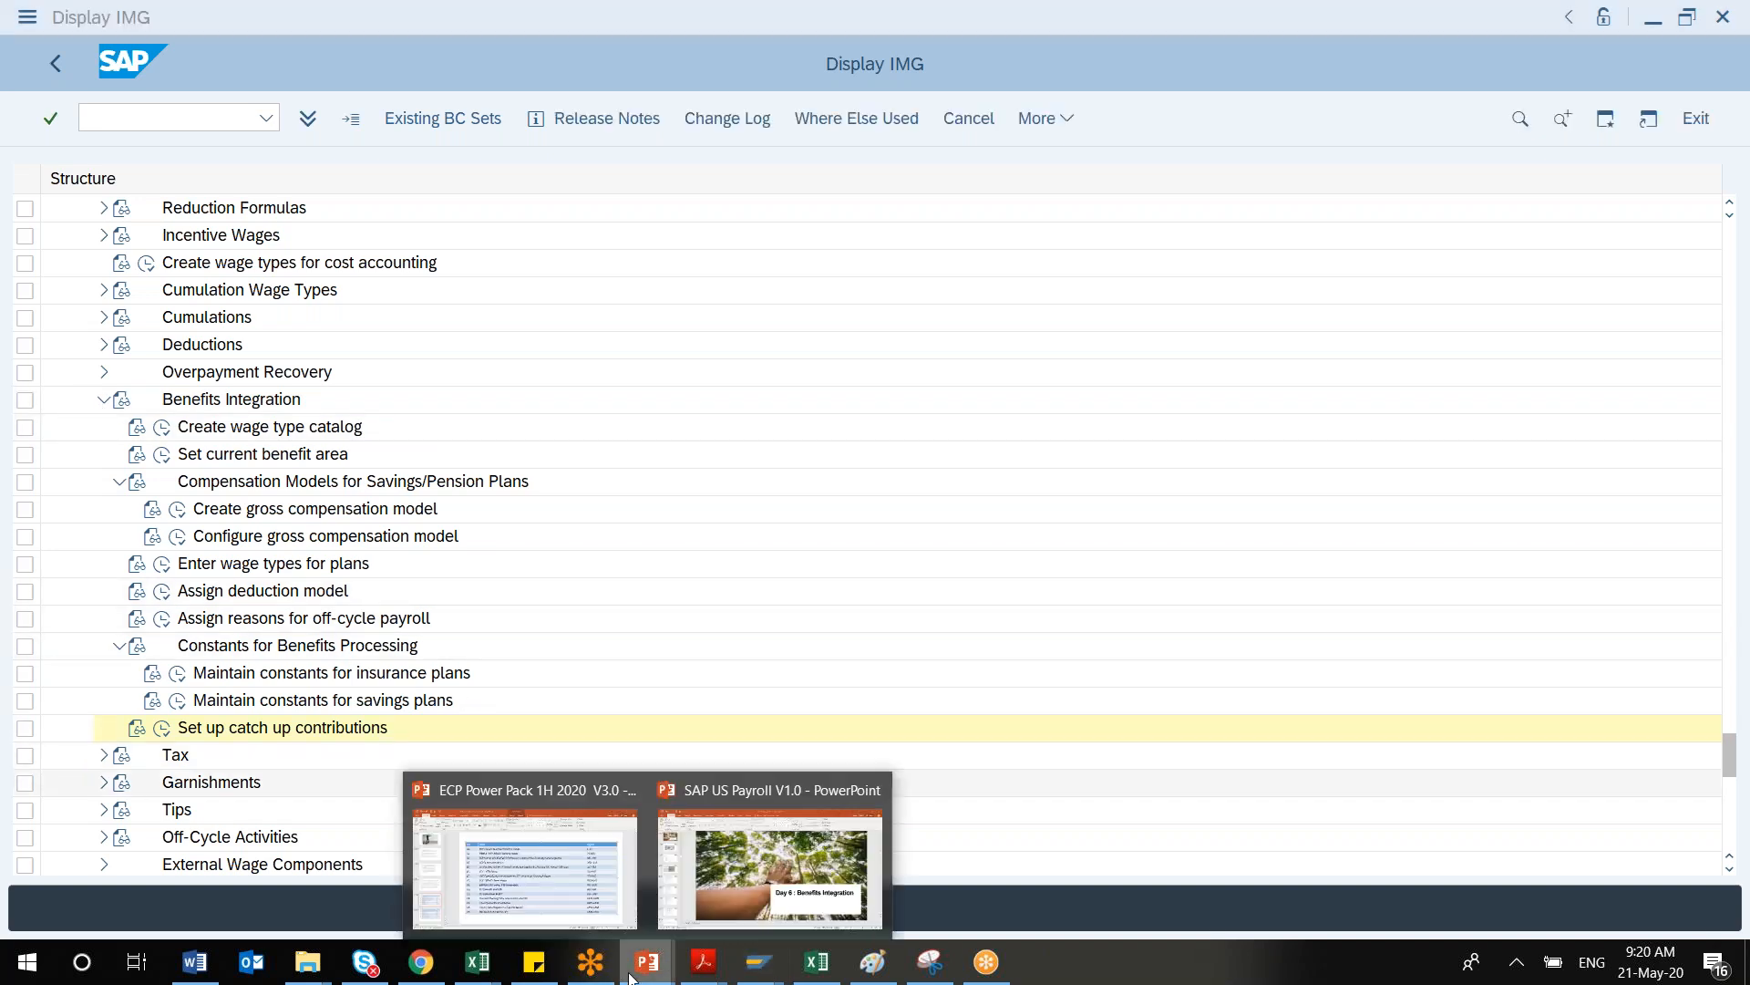
left_click(749, 861)
left_click(106, 302)
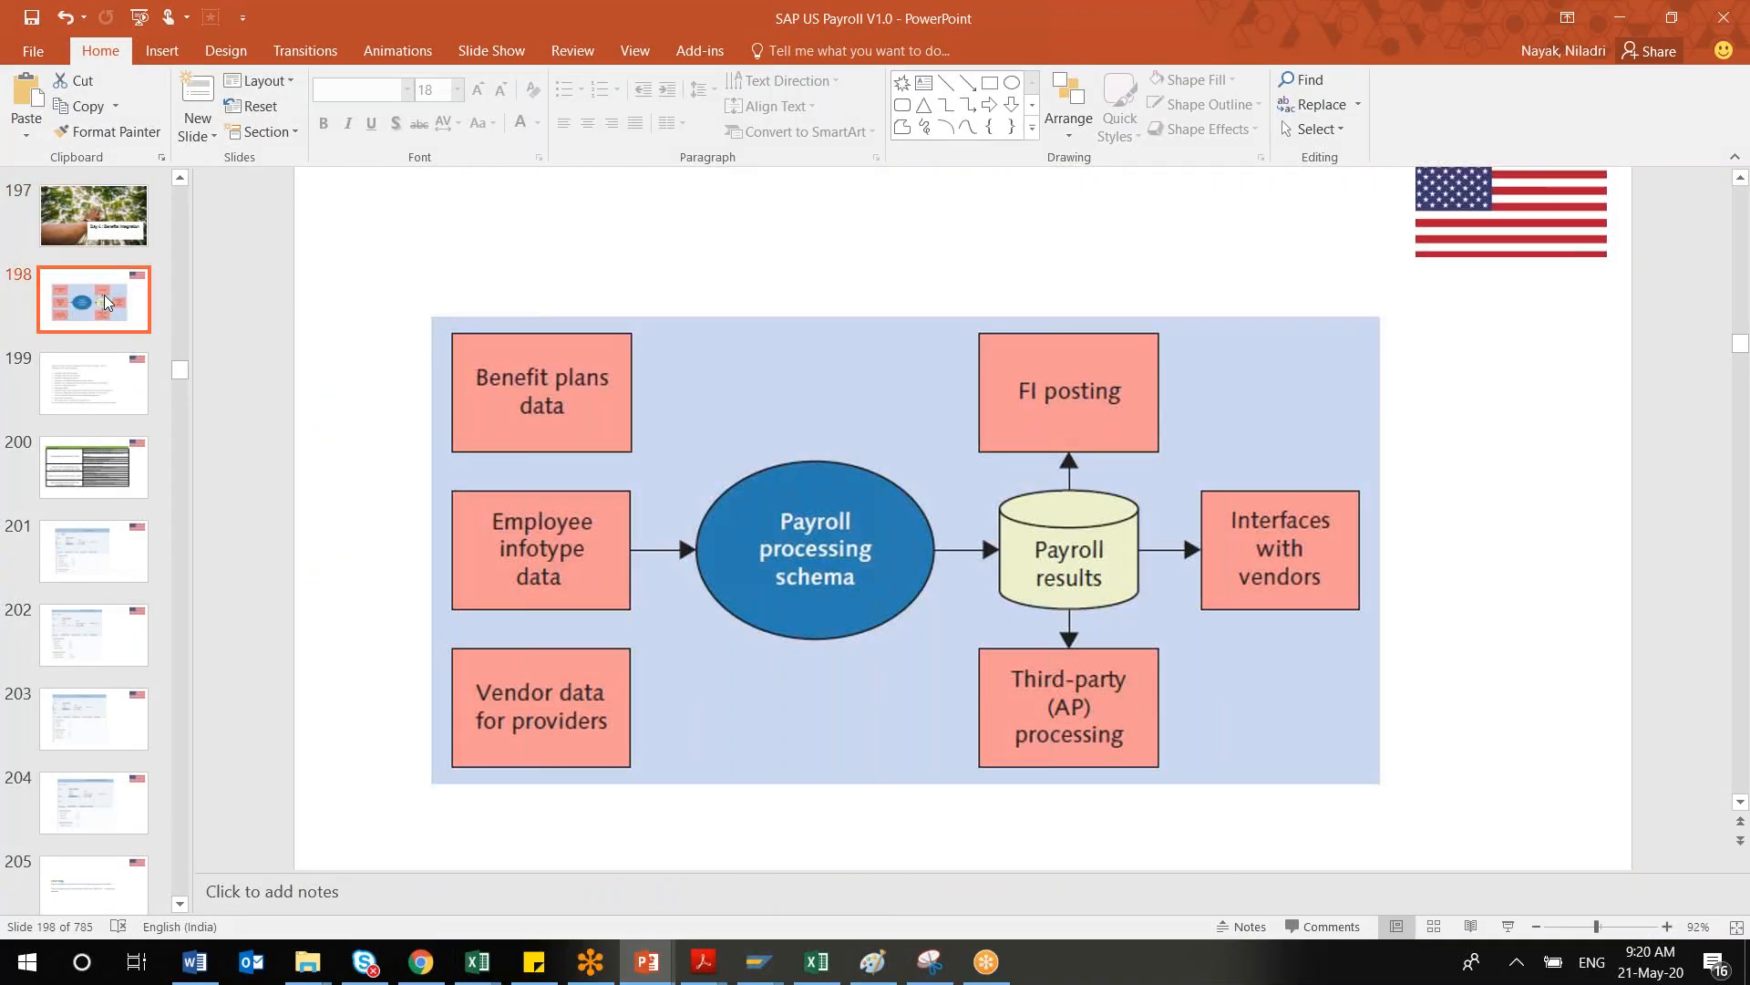